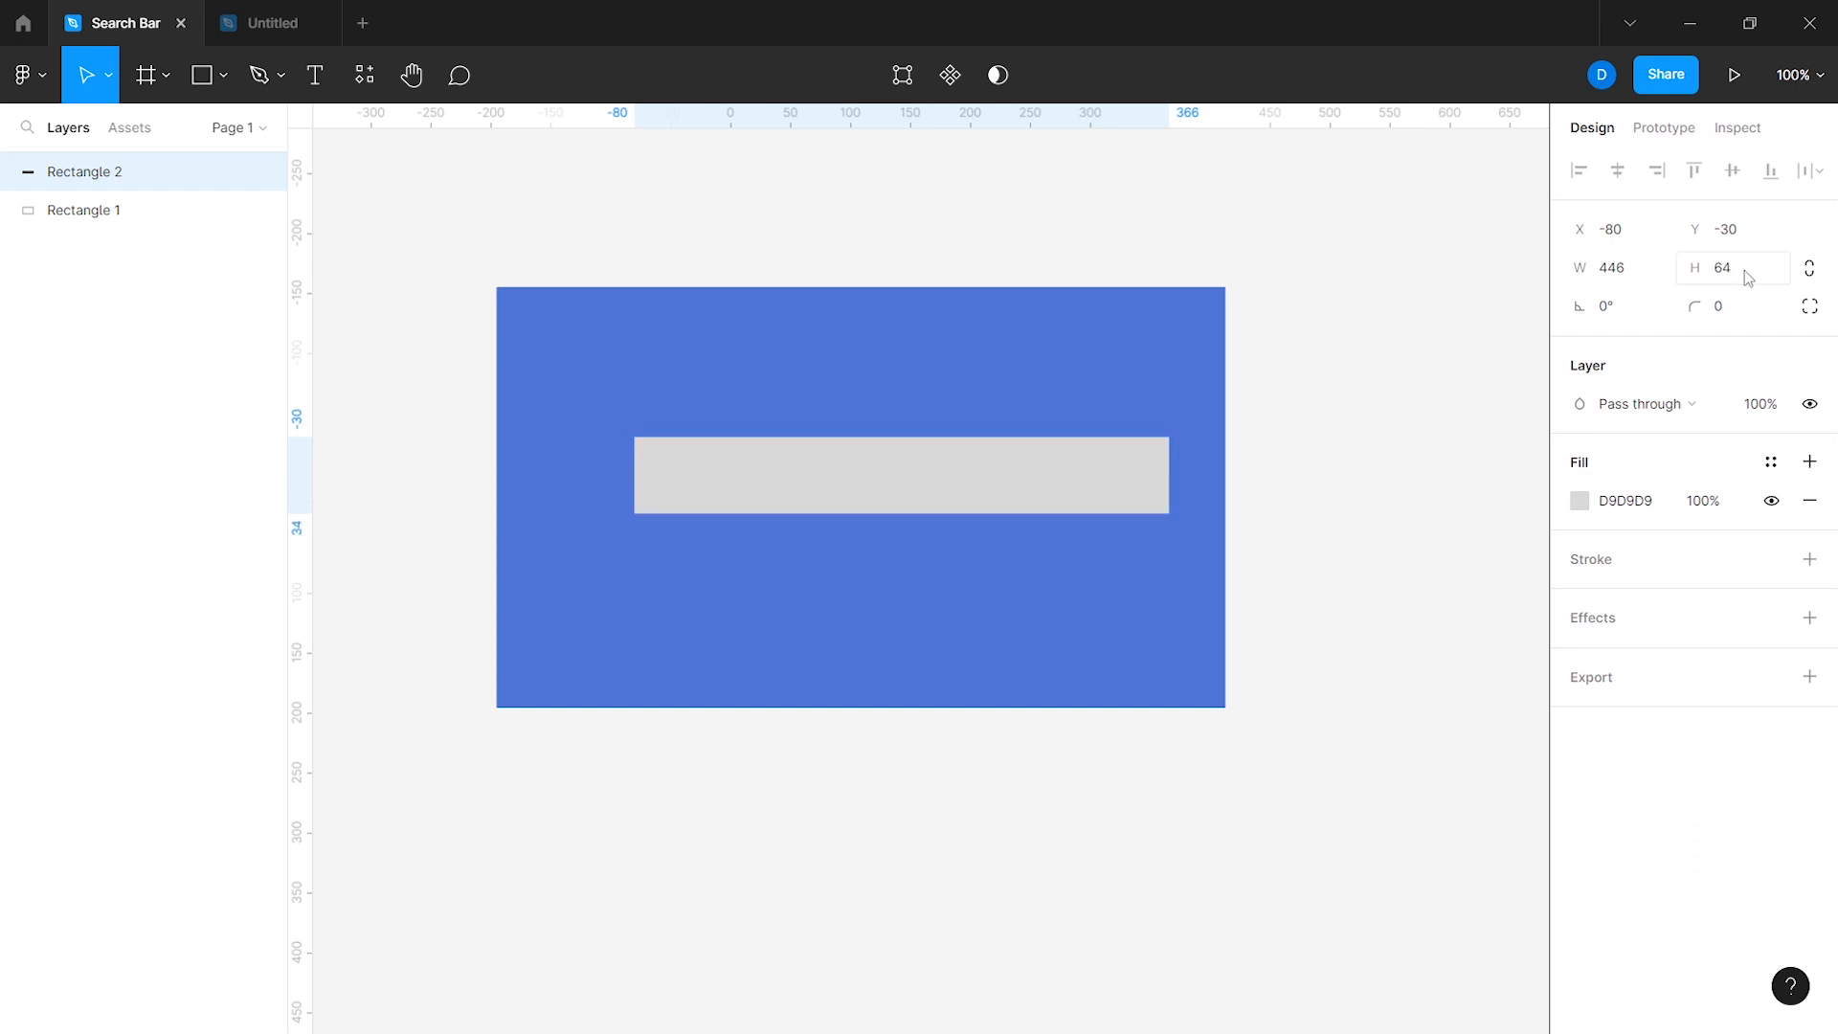
Step: Center the grey rectangle on the blue background and round its corners to a radius of 80
drag(1037, 489, 996, 517)
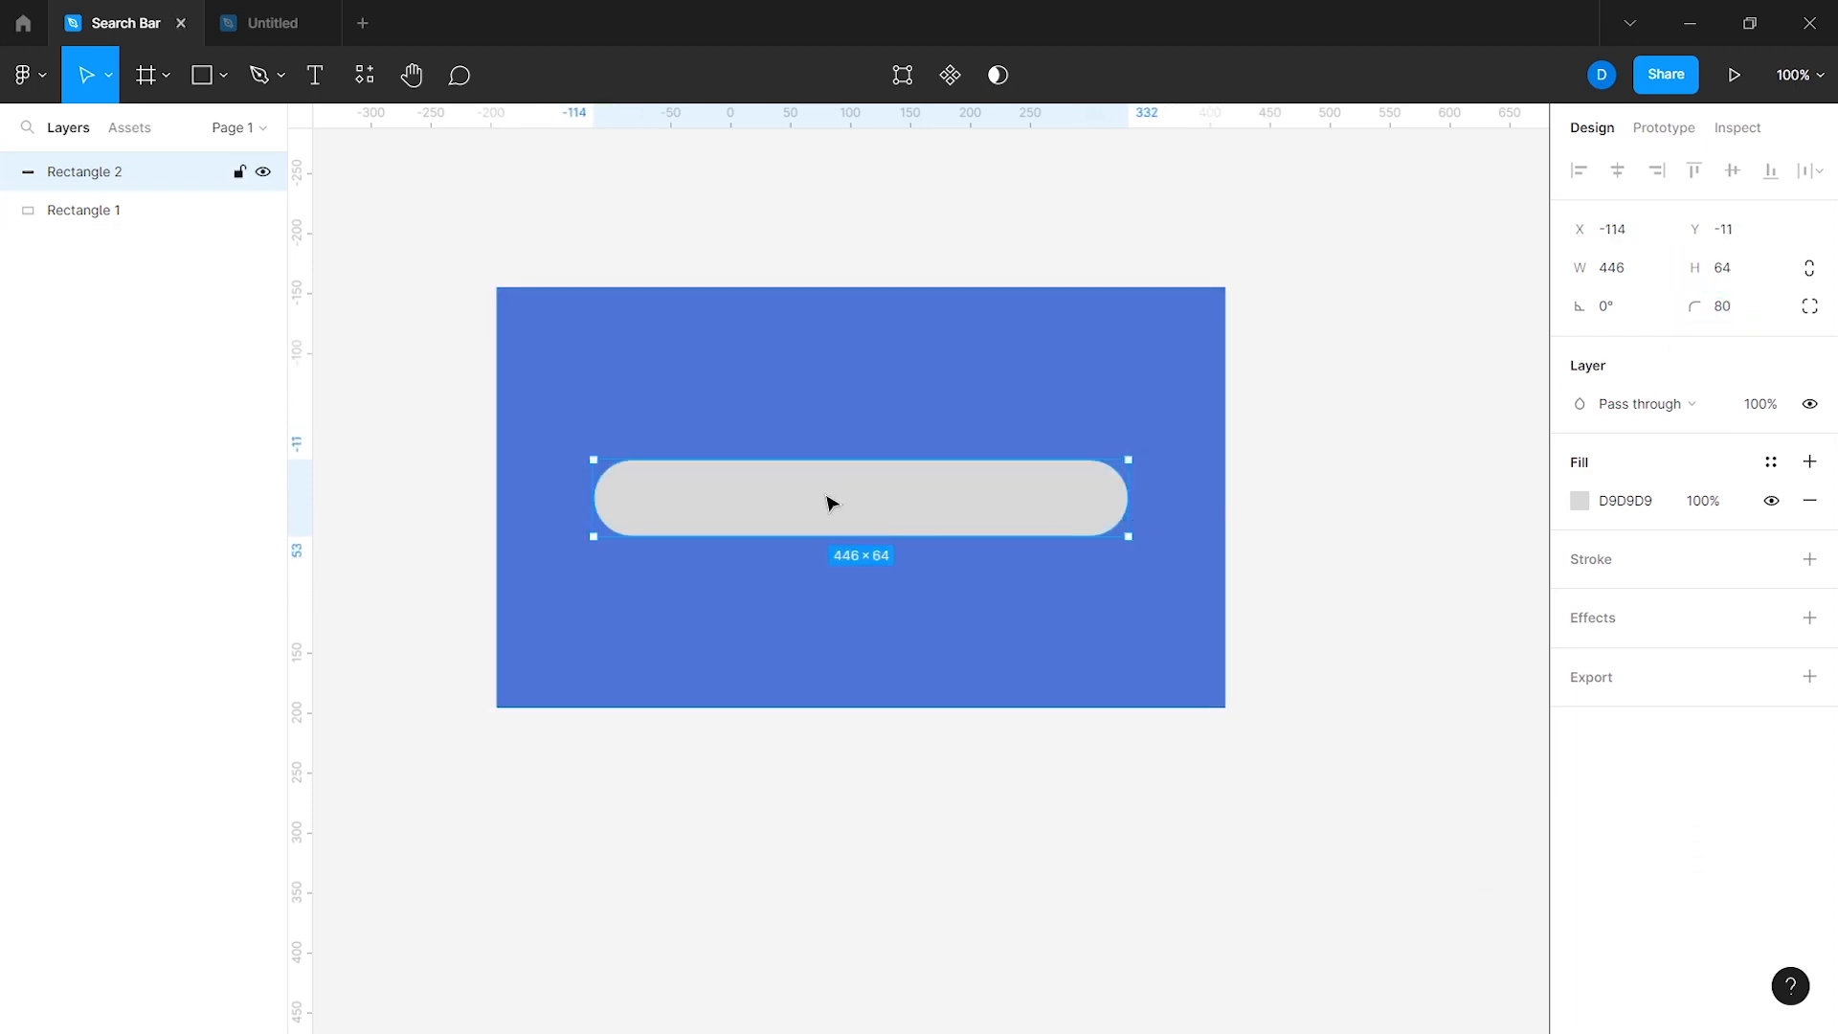
Step: Paste the copied search and filter icons and place them inside the left end of the grey bar
scroll(829, 502, up, 2)
key(ctrl+v)
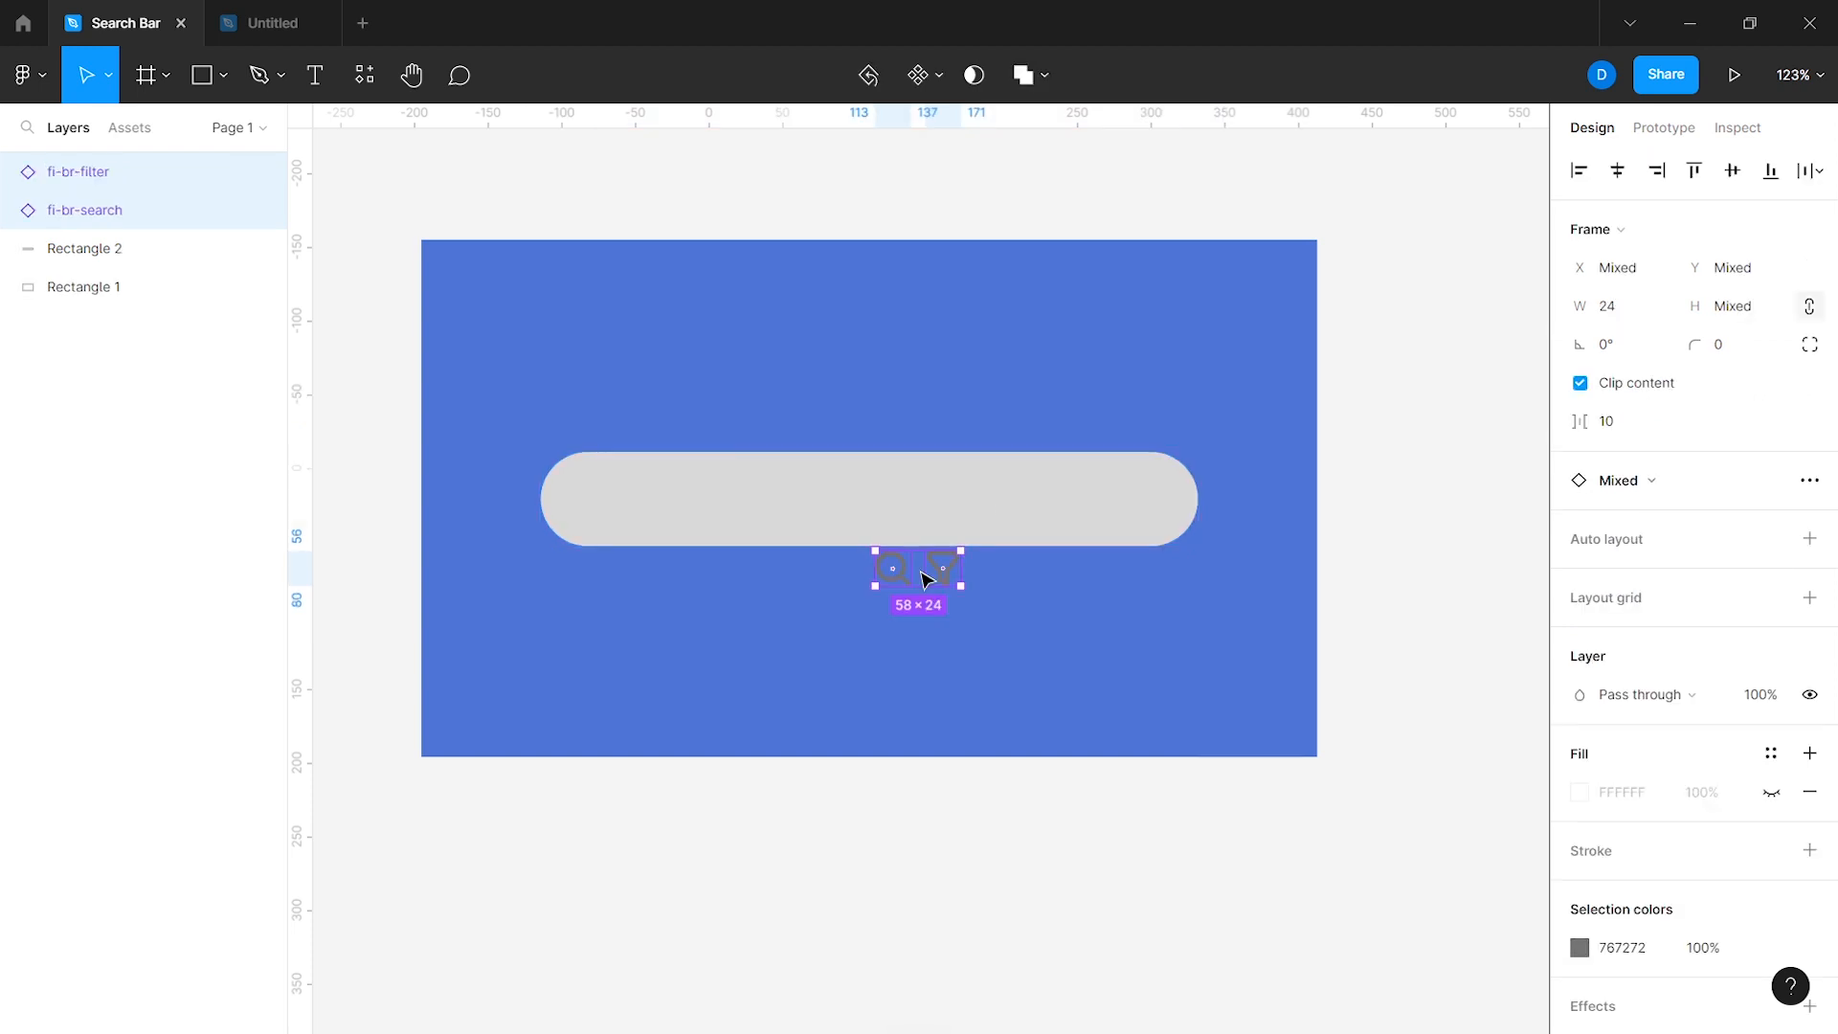
drag(925, 578, 624, 507)
click(732, 510)
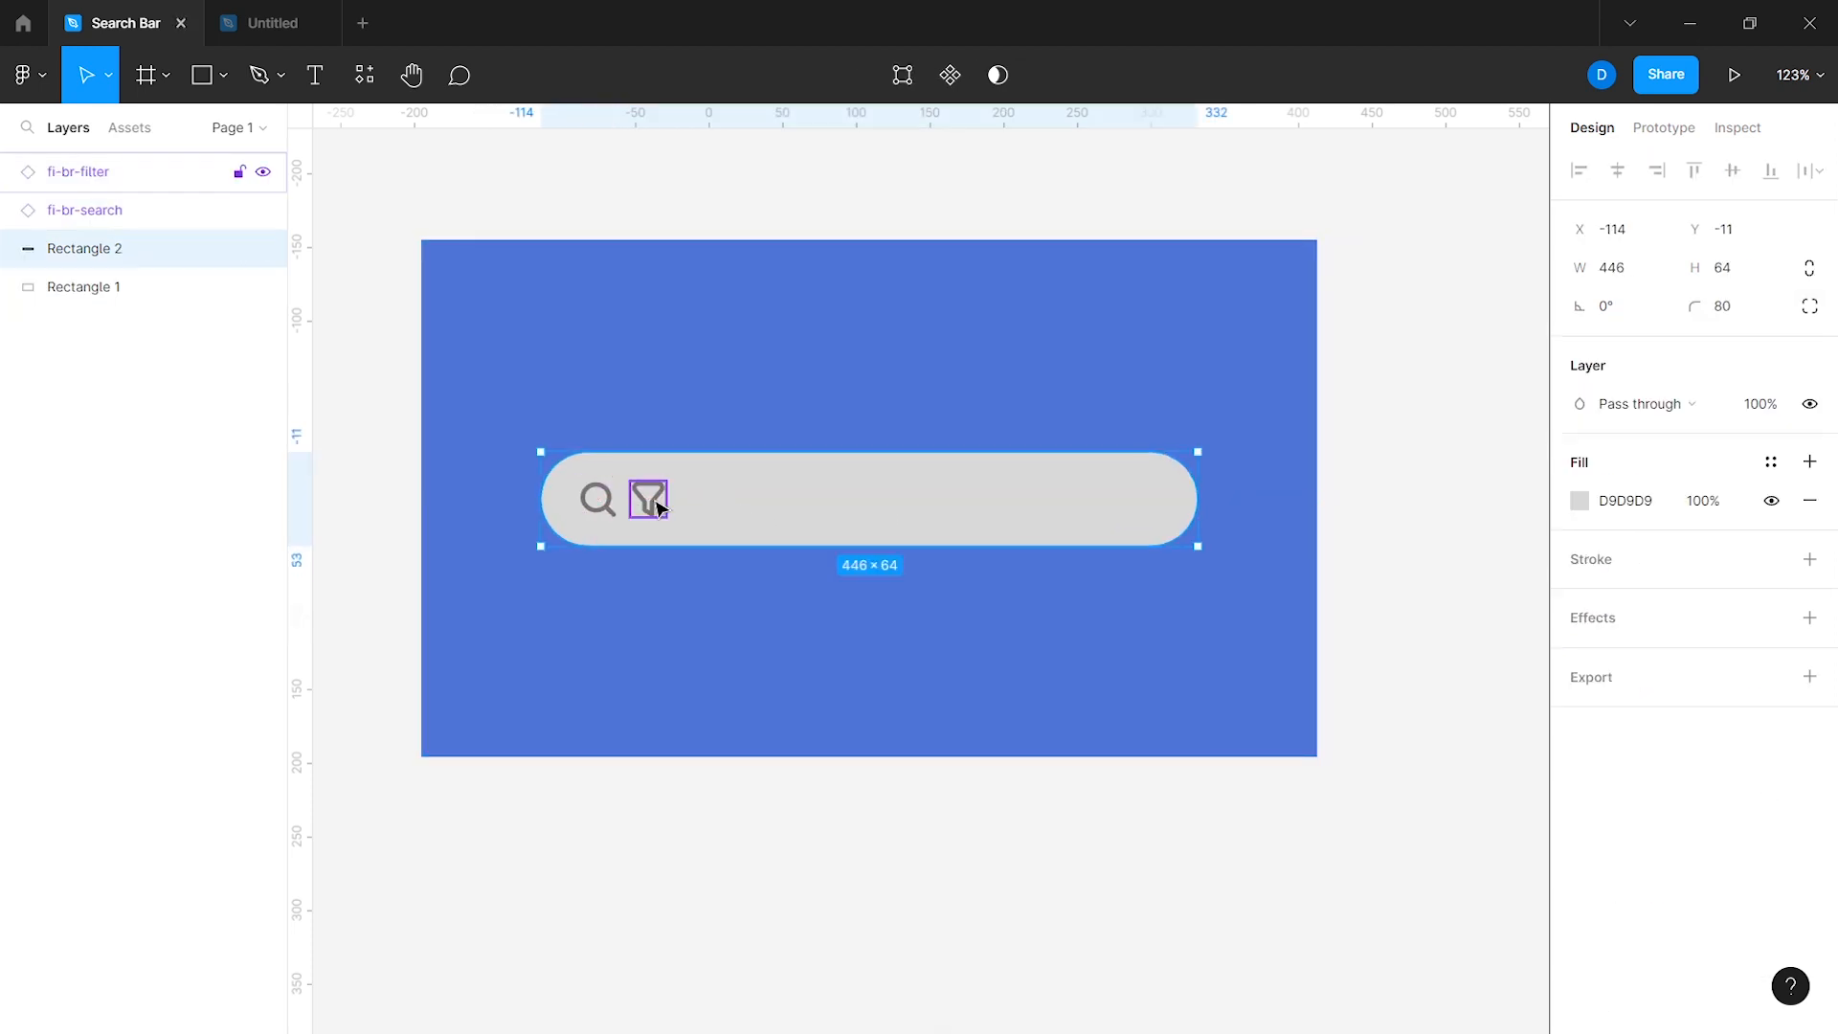
Step: Move the filter icon horizontally to the right end of the grey bar
click(659, 508)
key(shift+Right)
key(shift+Right)
key(shift+Right)
key(shift+Right)
key(shift+Right)
key(shift+Right)
key(shift+Right)
key(shift+Right)
key(shift+Right)
key(shift+Right)
key(shift+Right)
key(shift+Right)
key(shift+Right)
key(shift+Right)
key(shift+Right)
key(shift+Right)
key(shift+Right)
key(shift+Right)
key(shift+Right)
key(shift+Right)
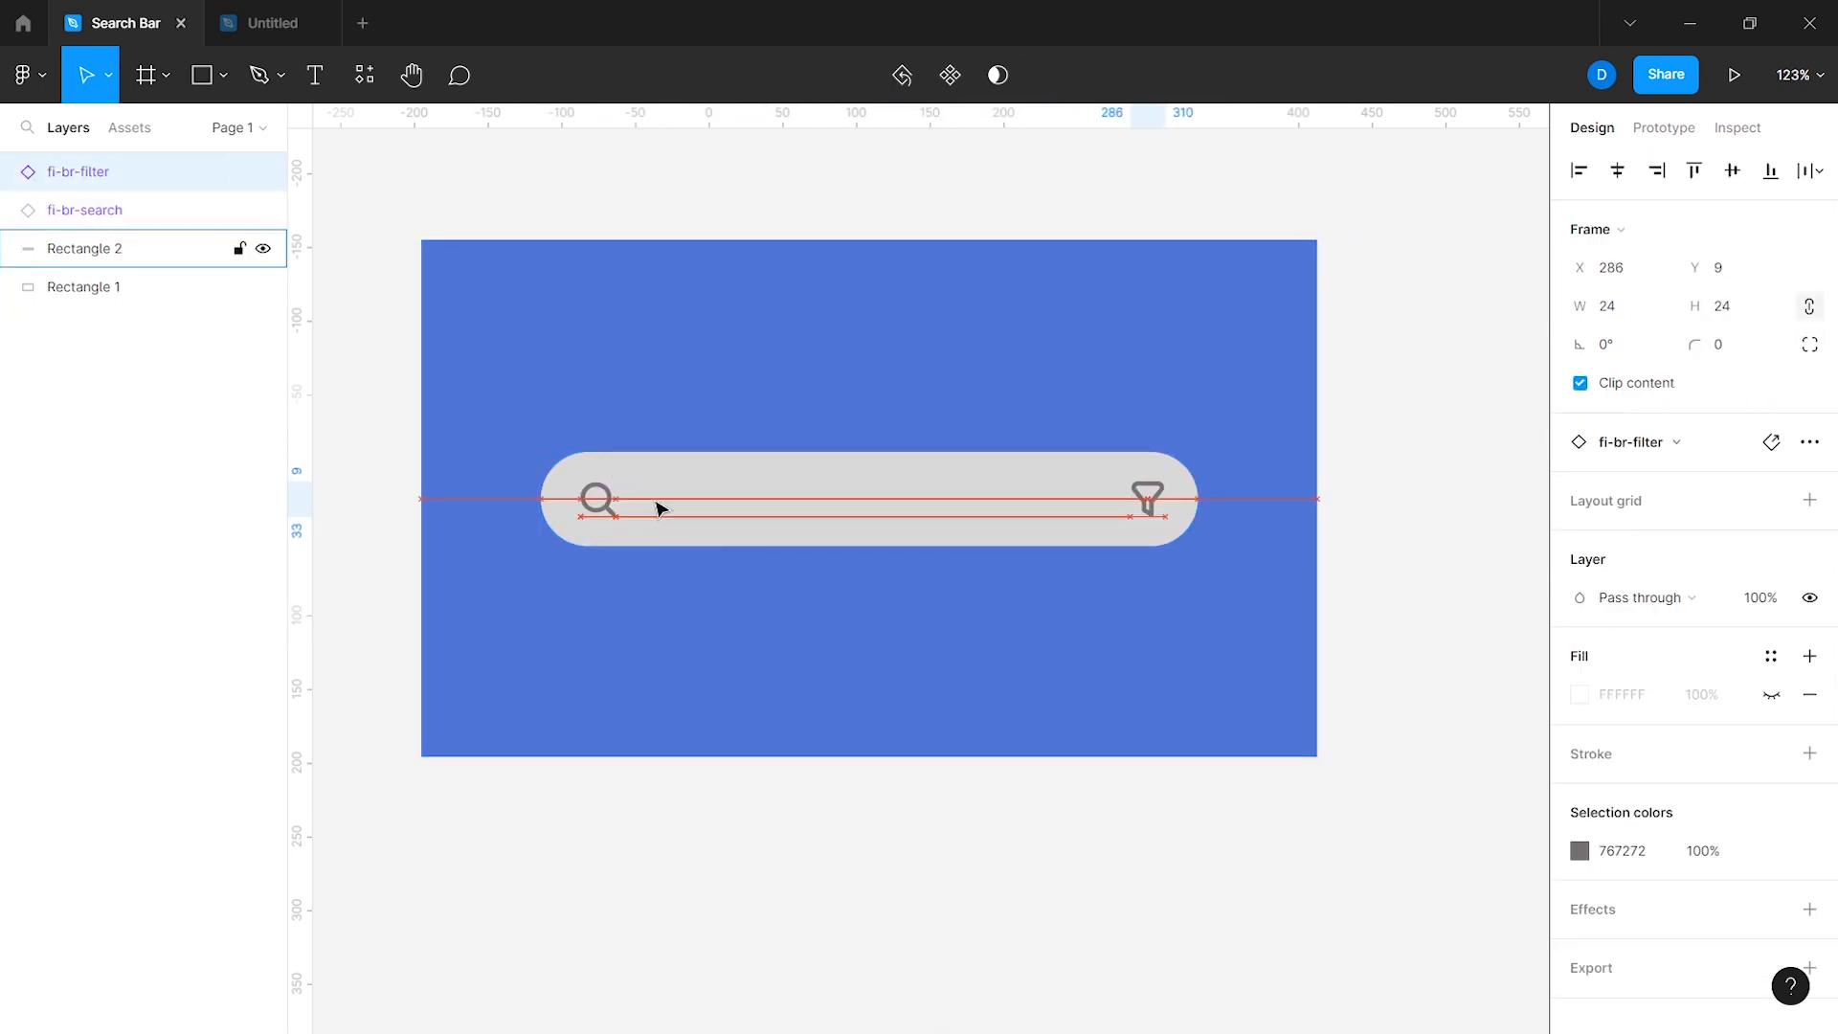
Step: Center the search and filter icons together within the grey bar, leaving equal space at both ends
click(597, 502)
shift+click(1133, 521)
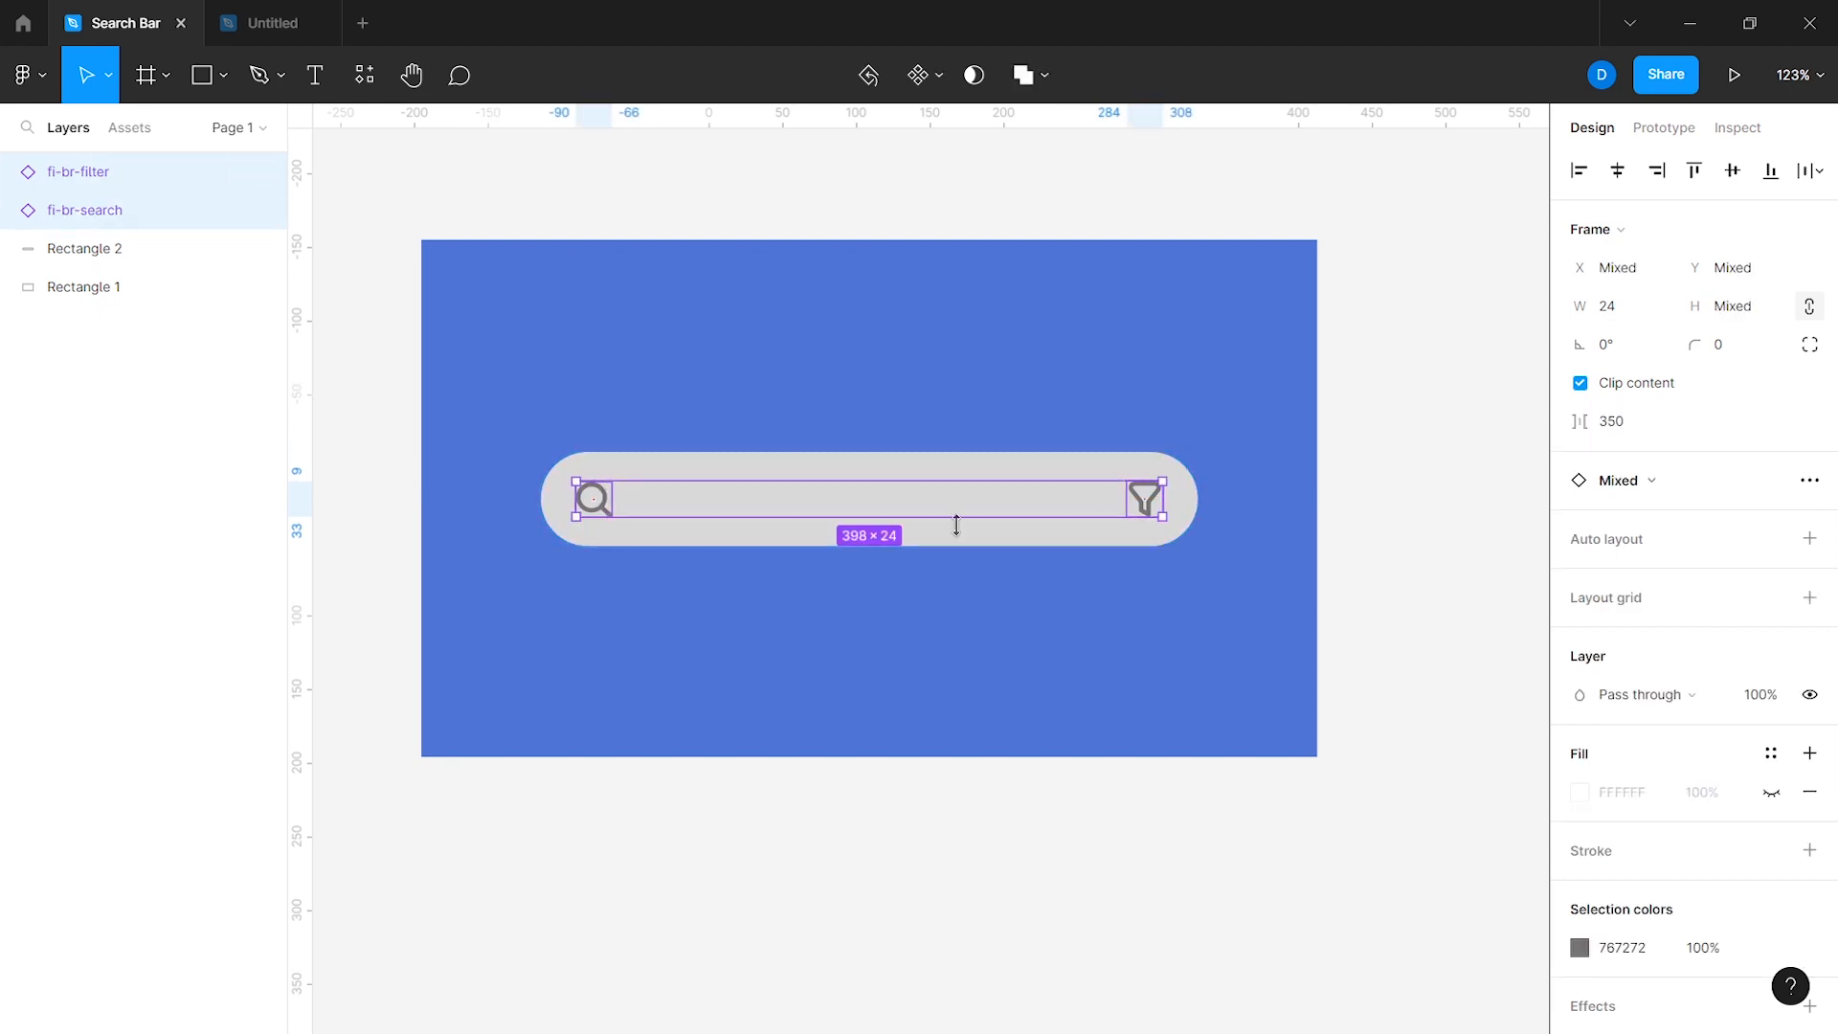
shift+click(958, 529)
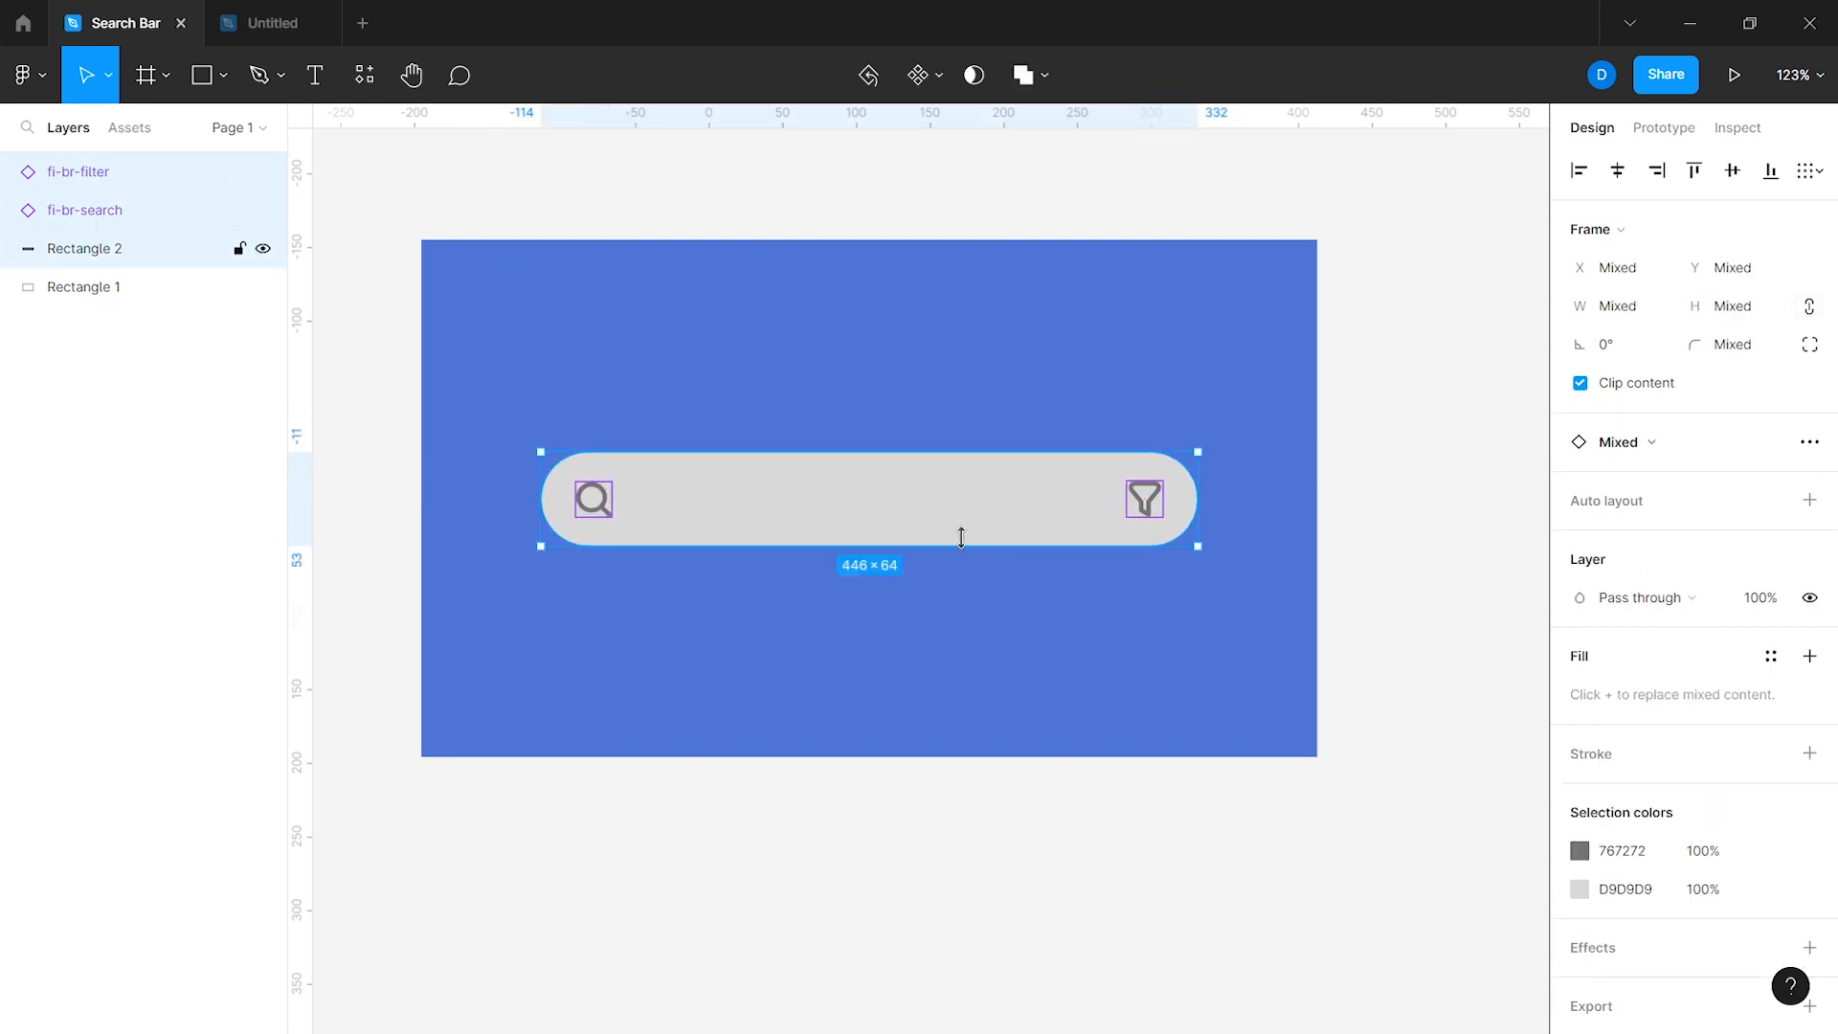
Step: Add the text "Search anything..." inside the bar beside the search icon
click(764, 496)
click(315, 74)
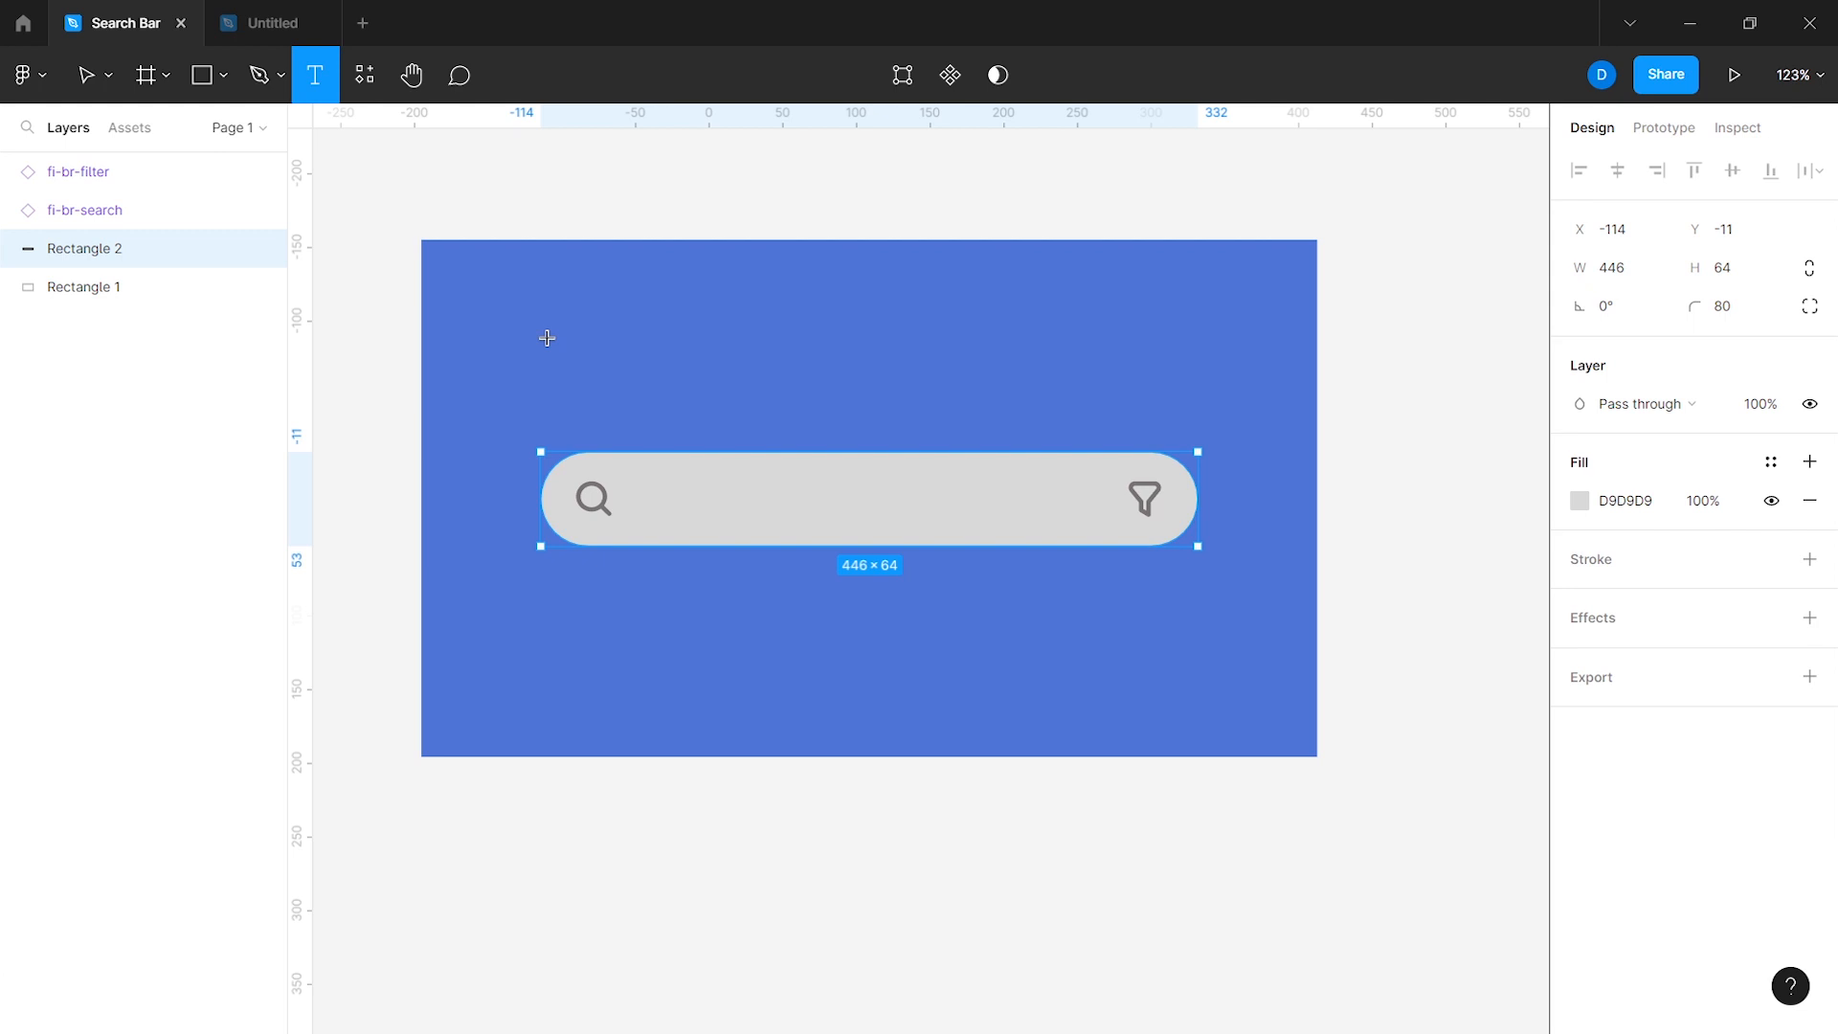
click(645, 497)
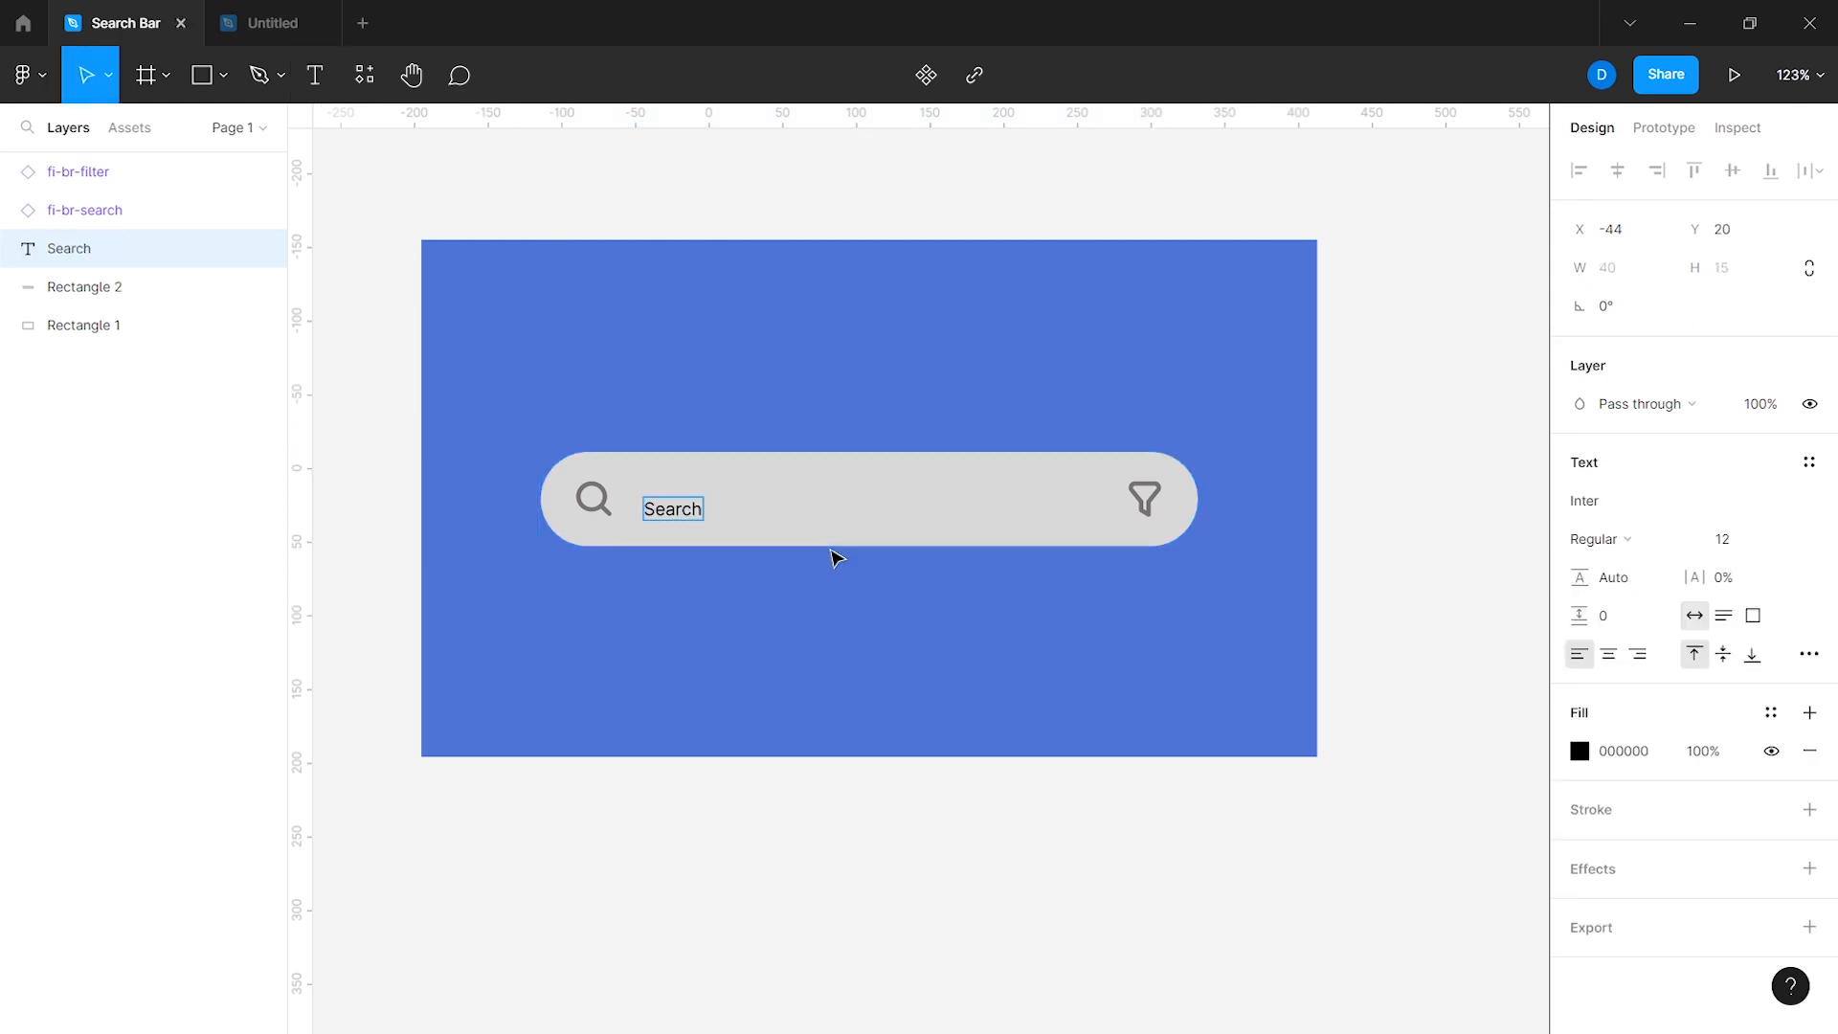
text(Search anything...)
key(Escape)
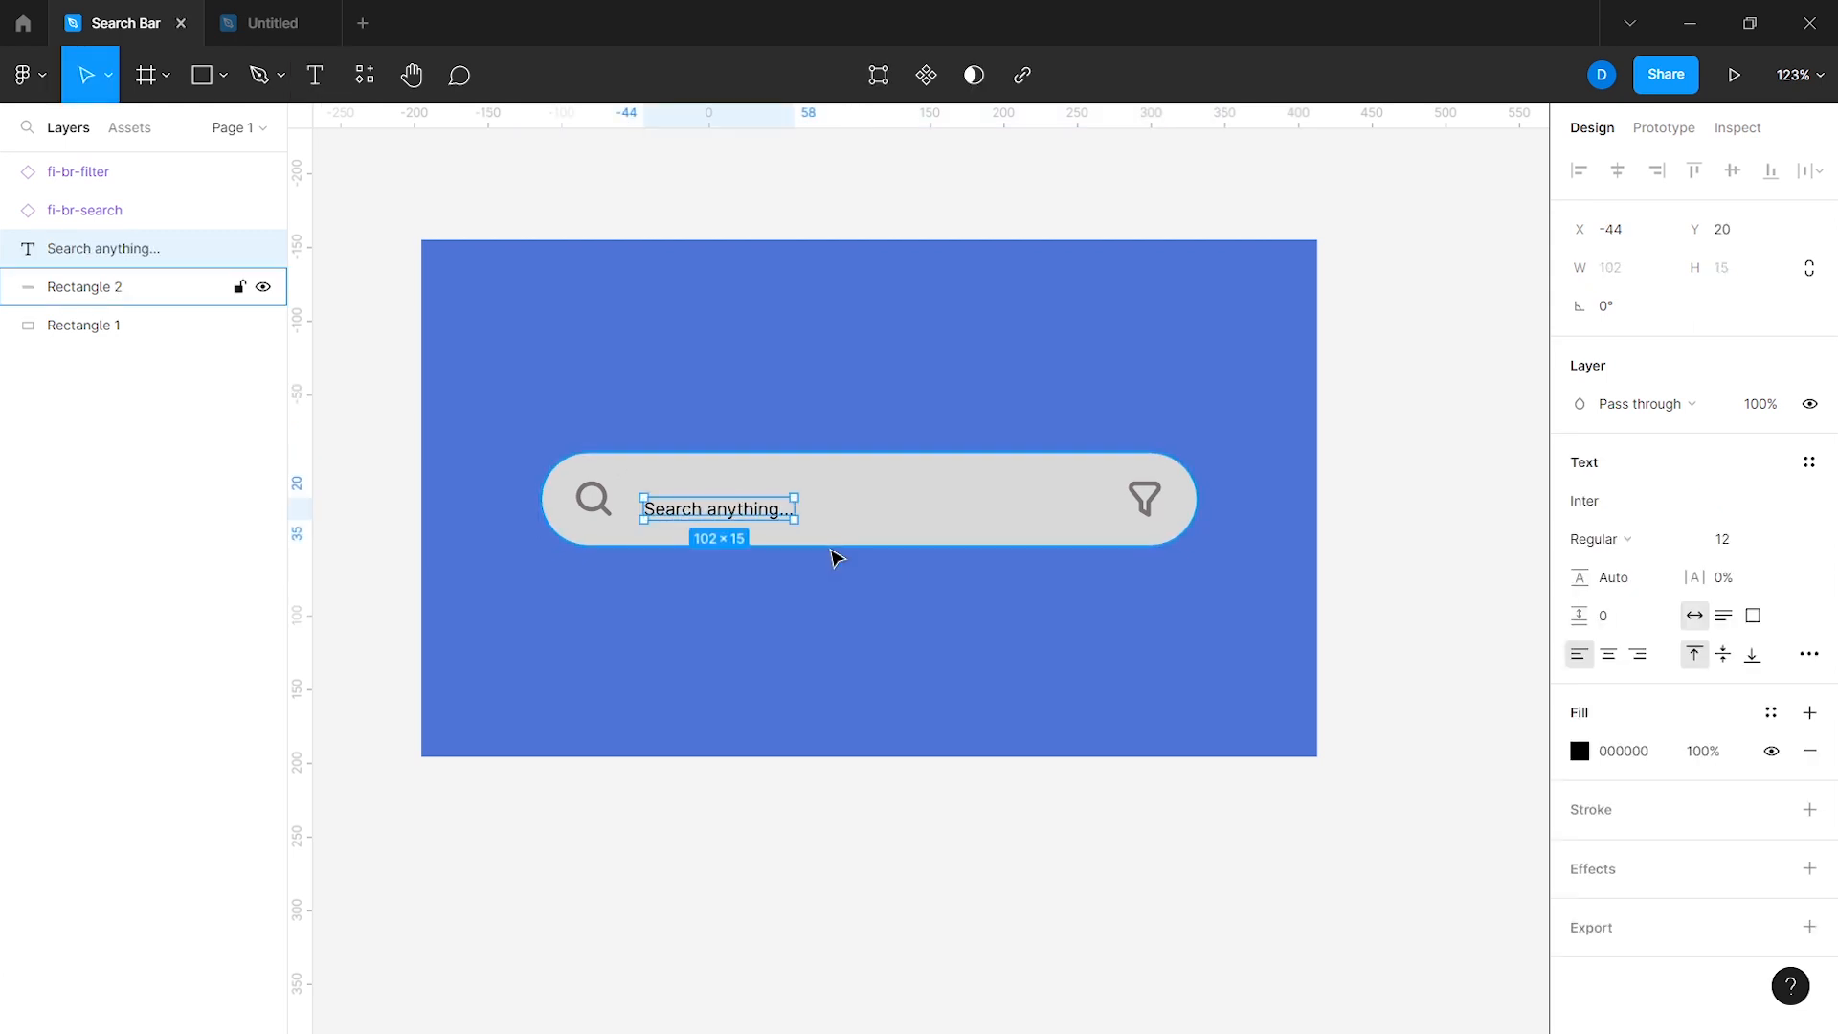
Step: Set the placeholder text to Semi Bold with a font size of 20
click(1635, 526)
click(1637, 586)
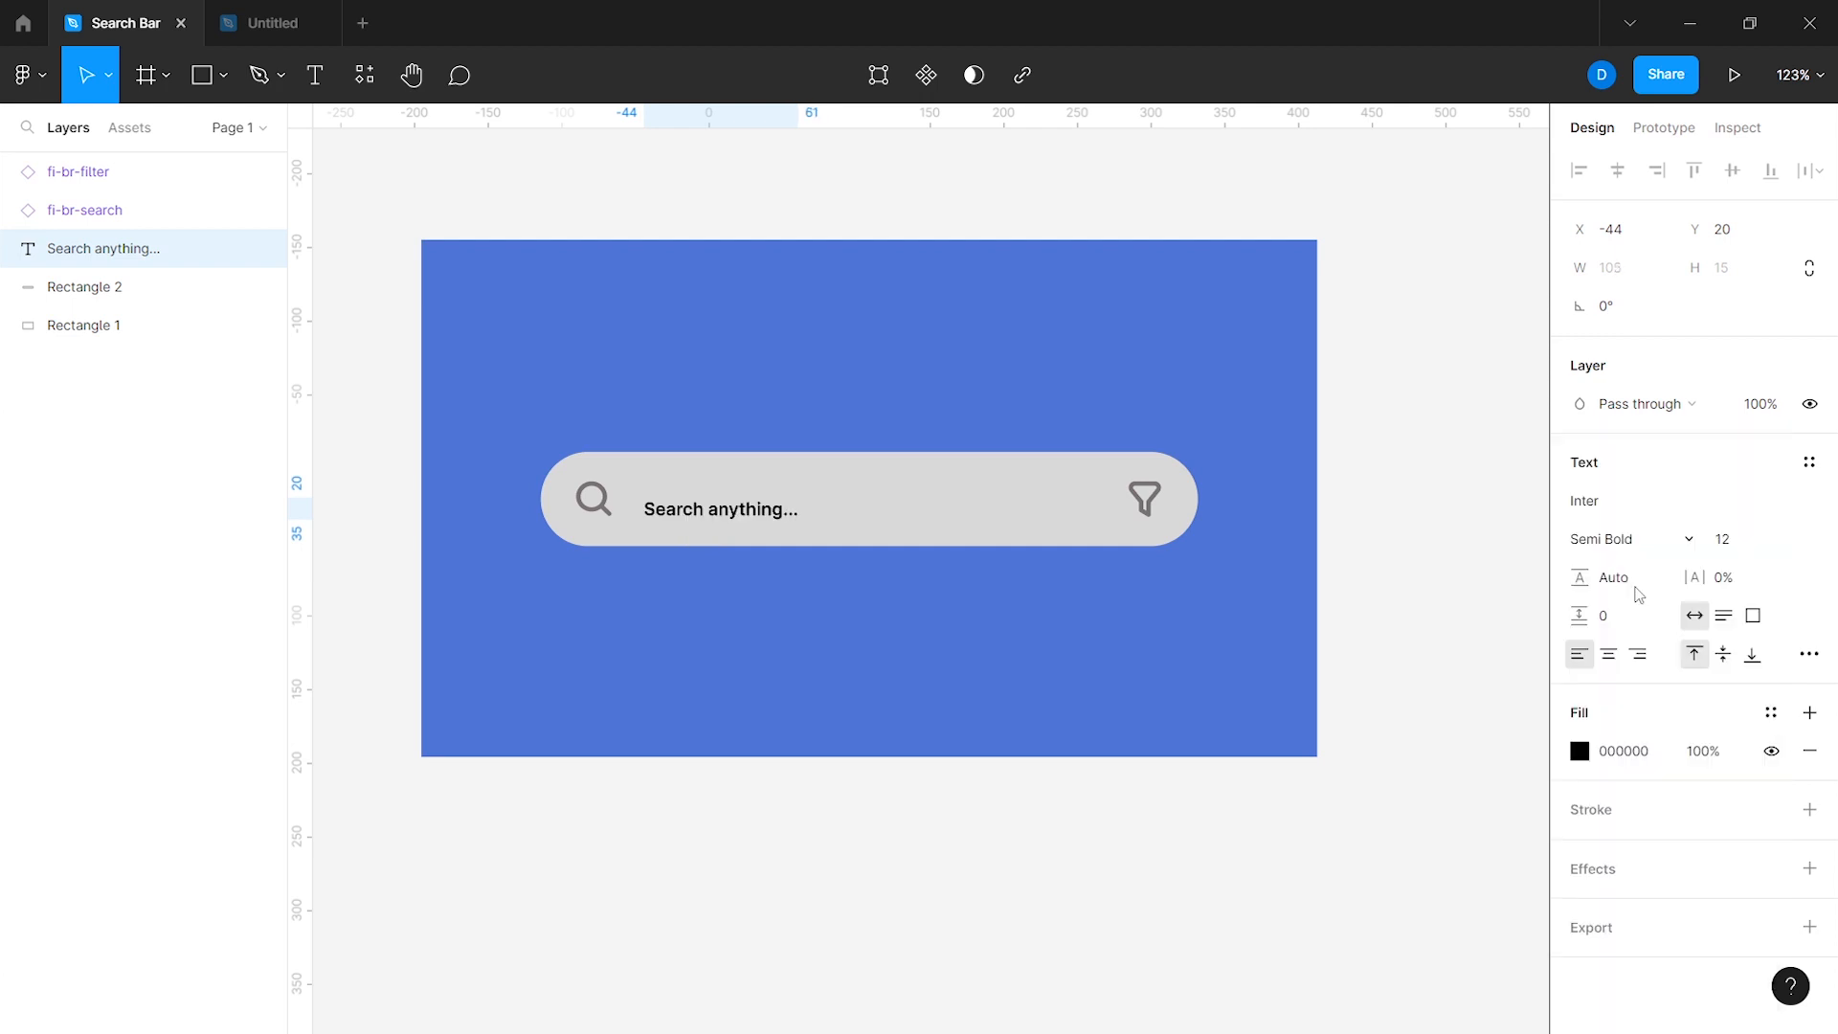
text(20)
key(Return)
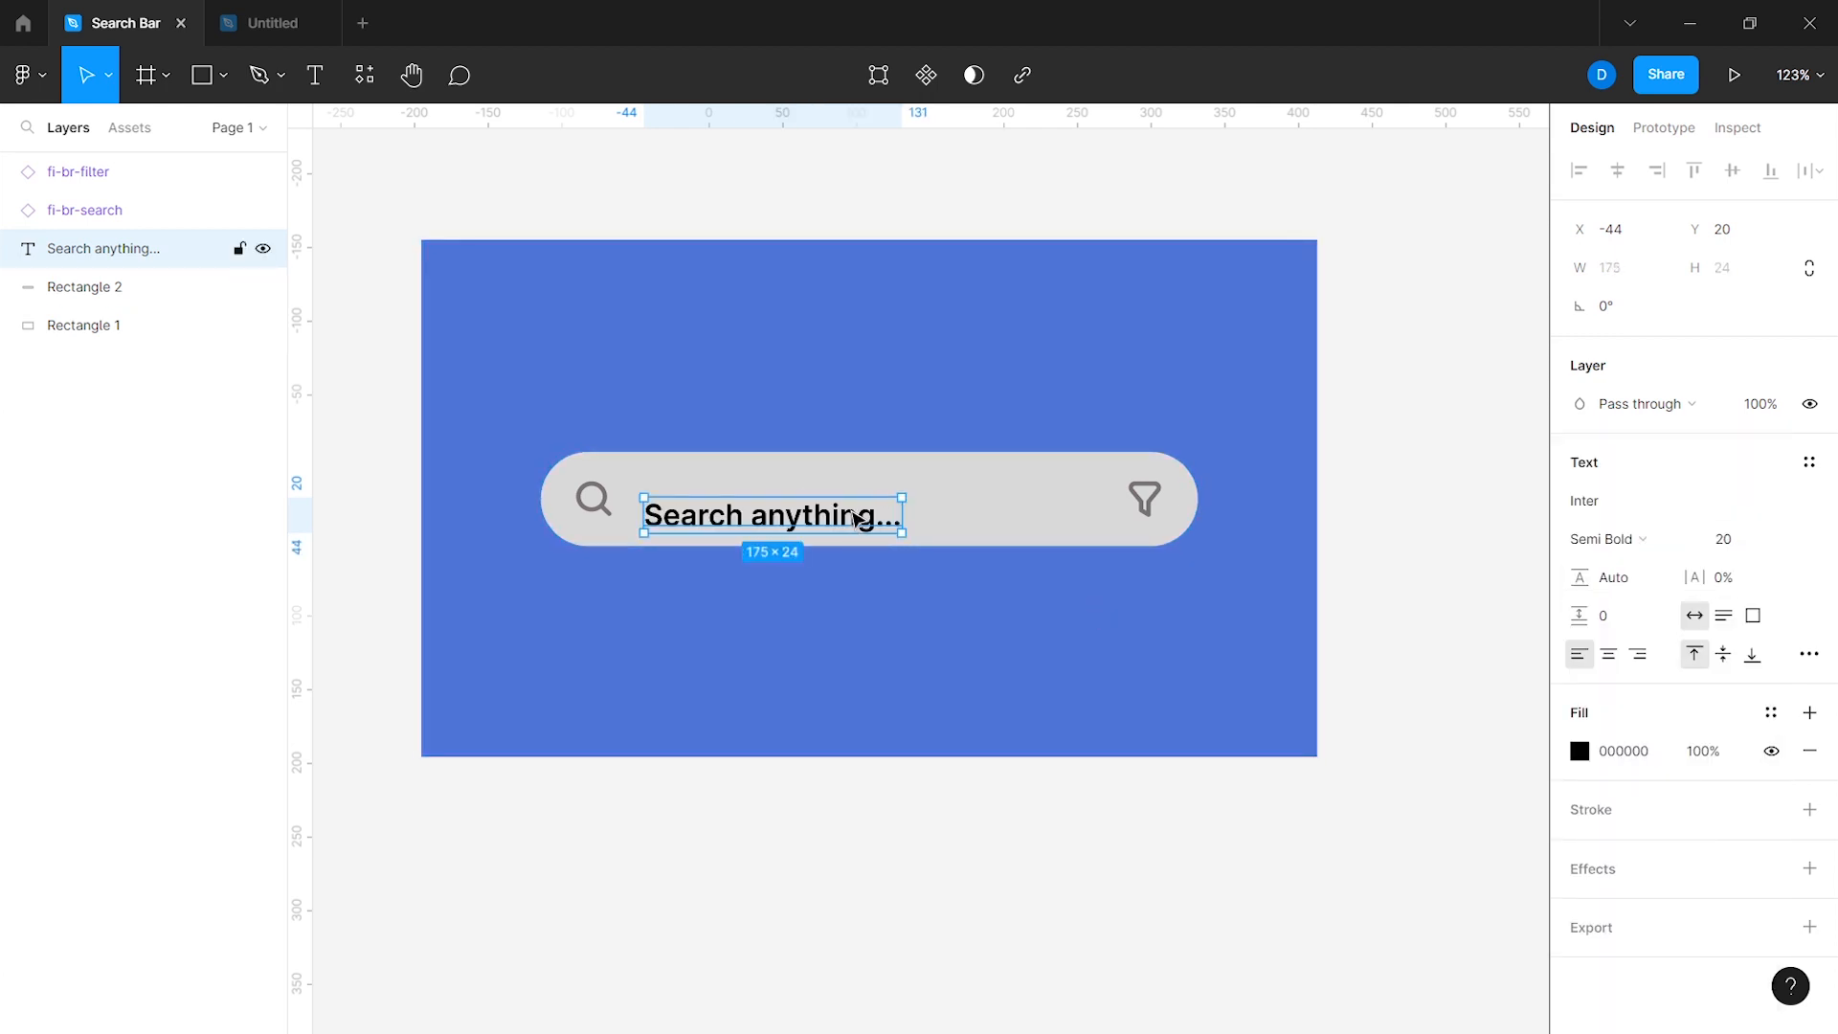
Step: Align the placeholder text vertically with the icons and change its fill to EAFFF0
drag(860, 523, 857, 508)
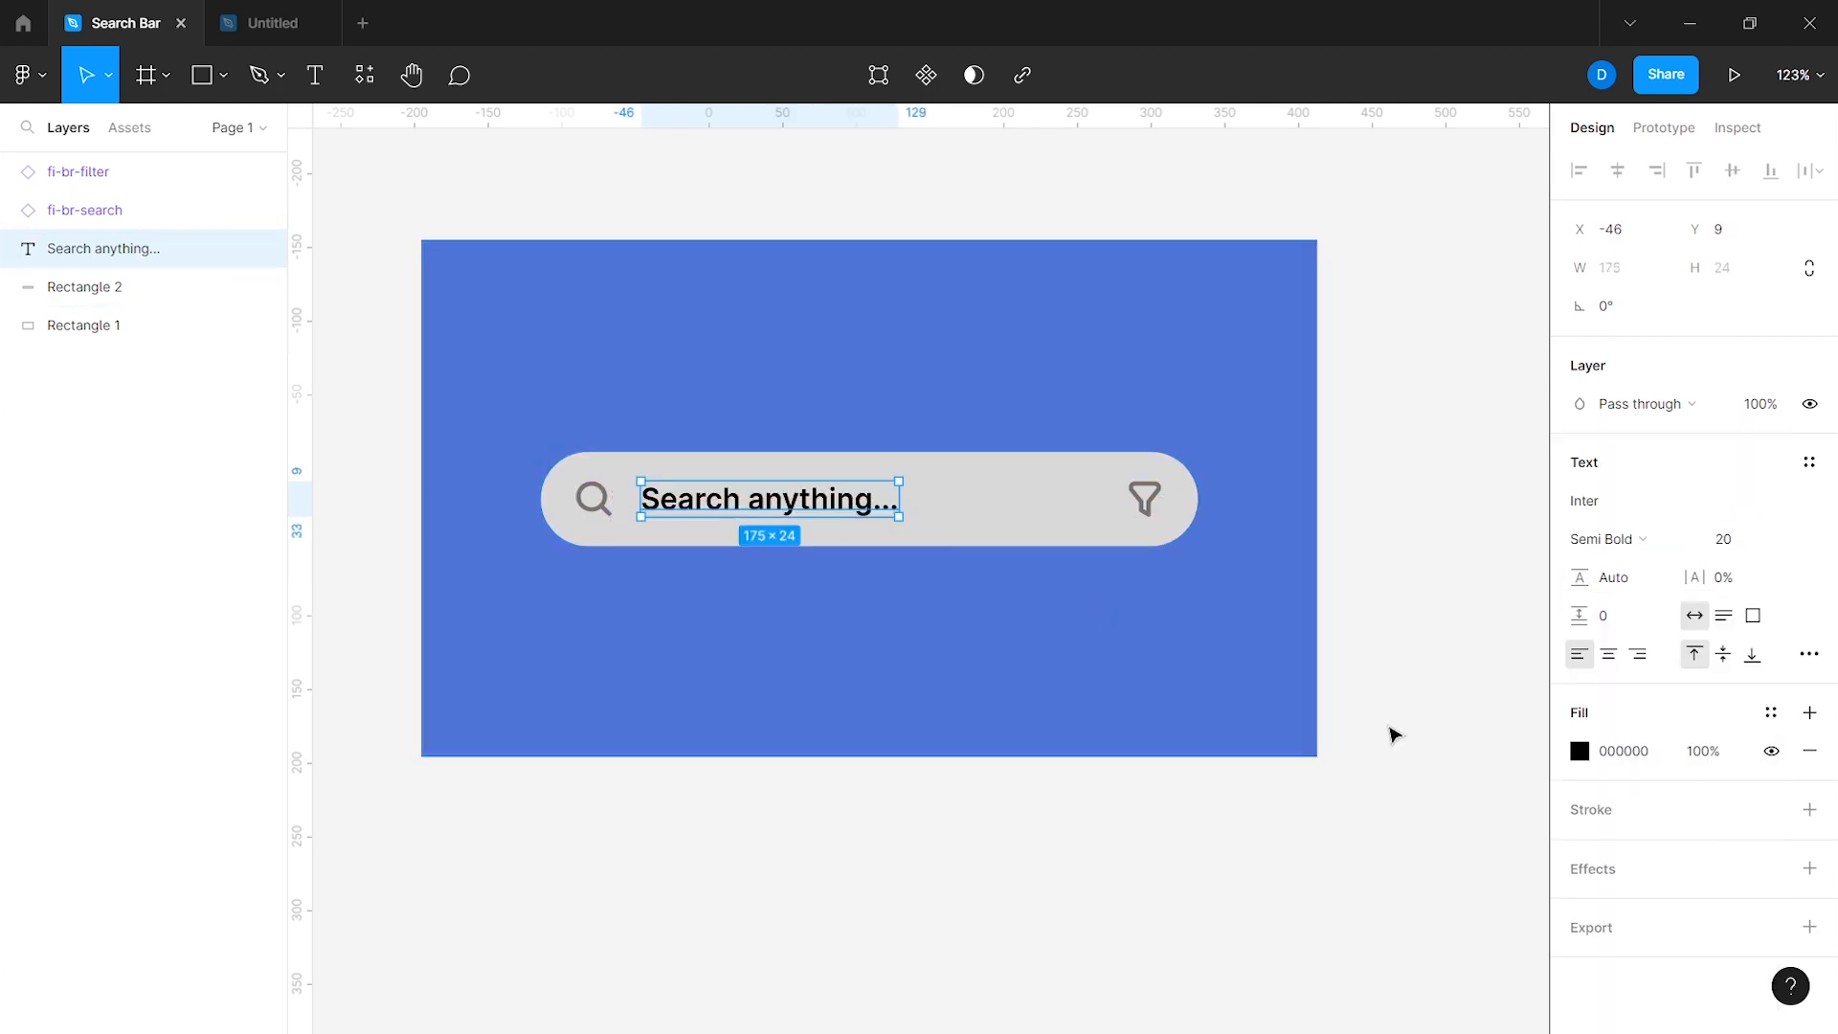
key(Return)
click(1051, 532)
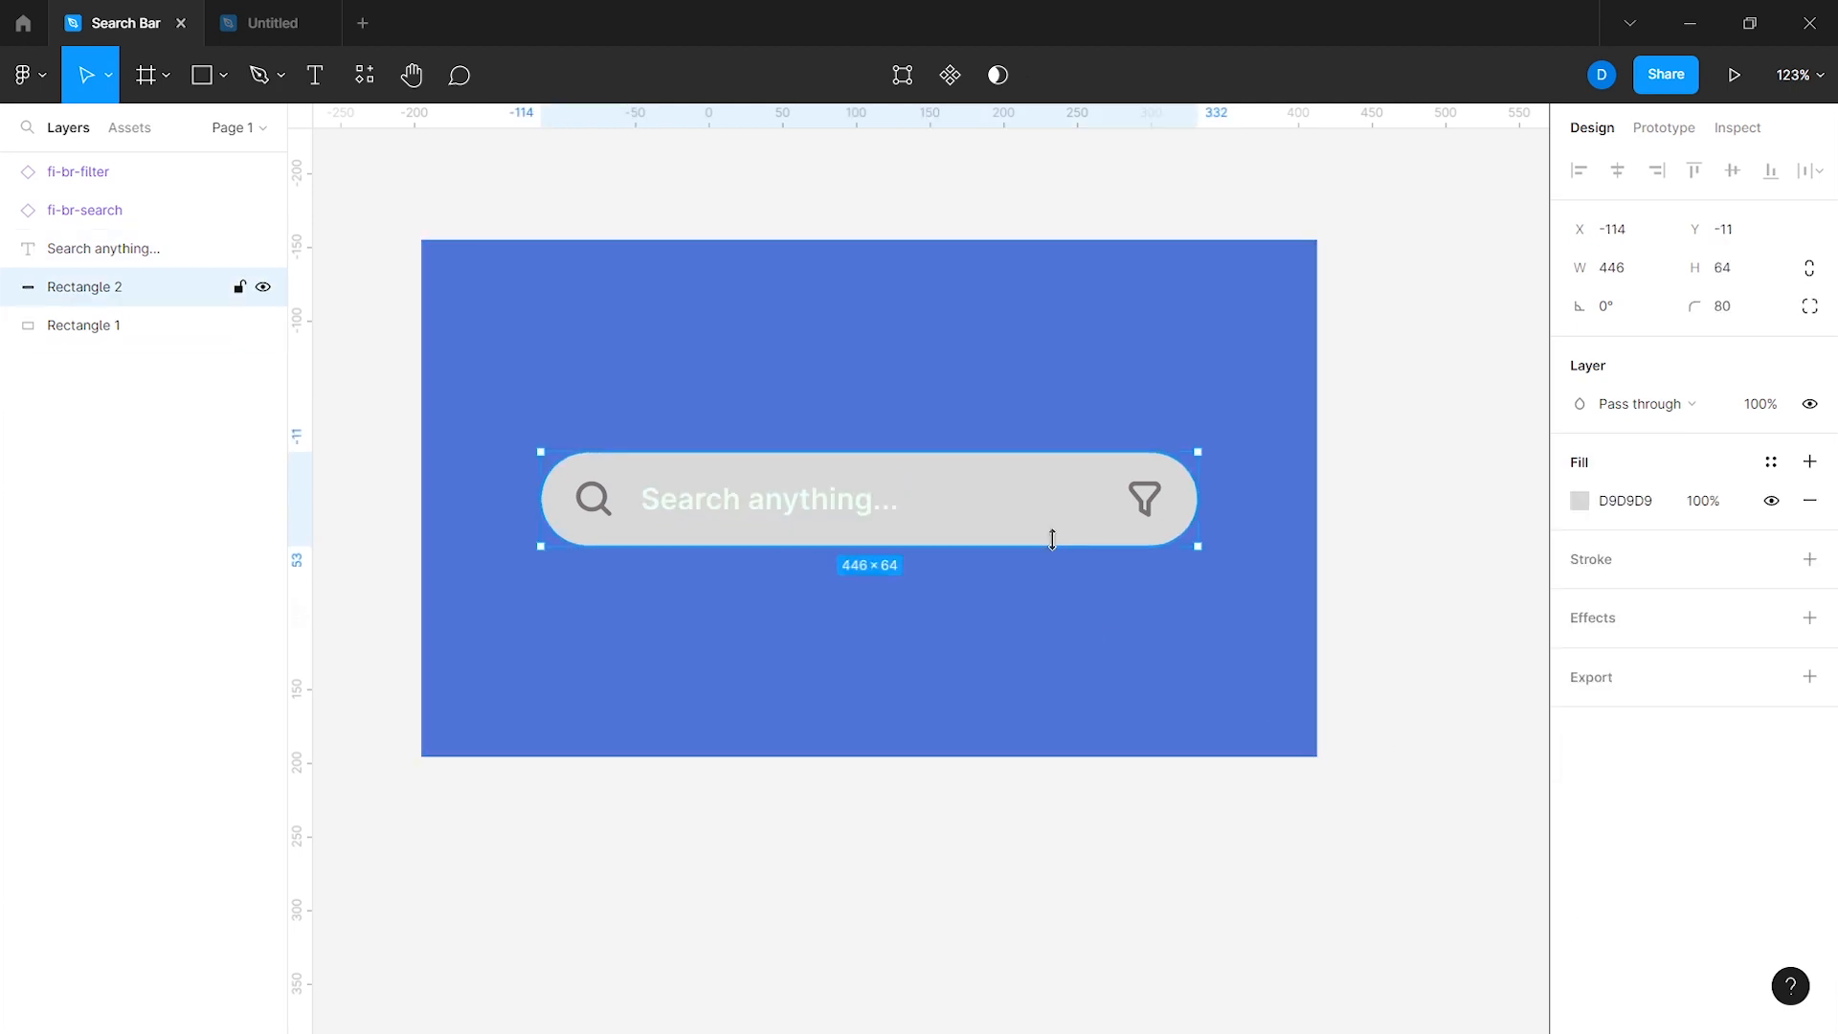
drag(723, 499, 719, 497)
Step: Group the search icon with the placeholder text and set the spacing between them to 15
click(594, 507)
shift+click(704, 509)
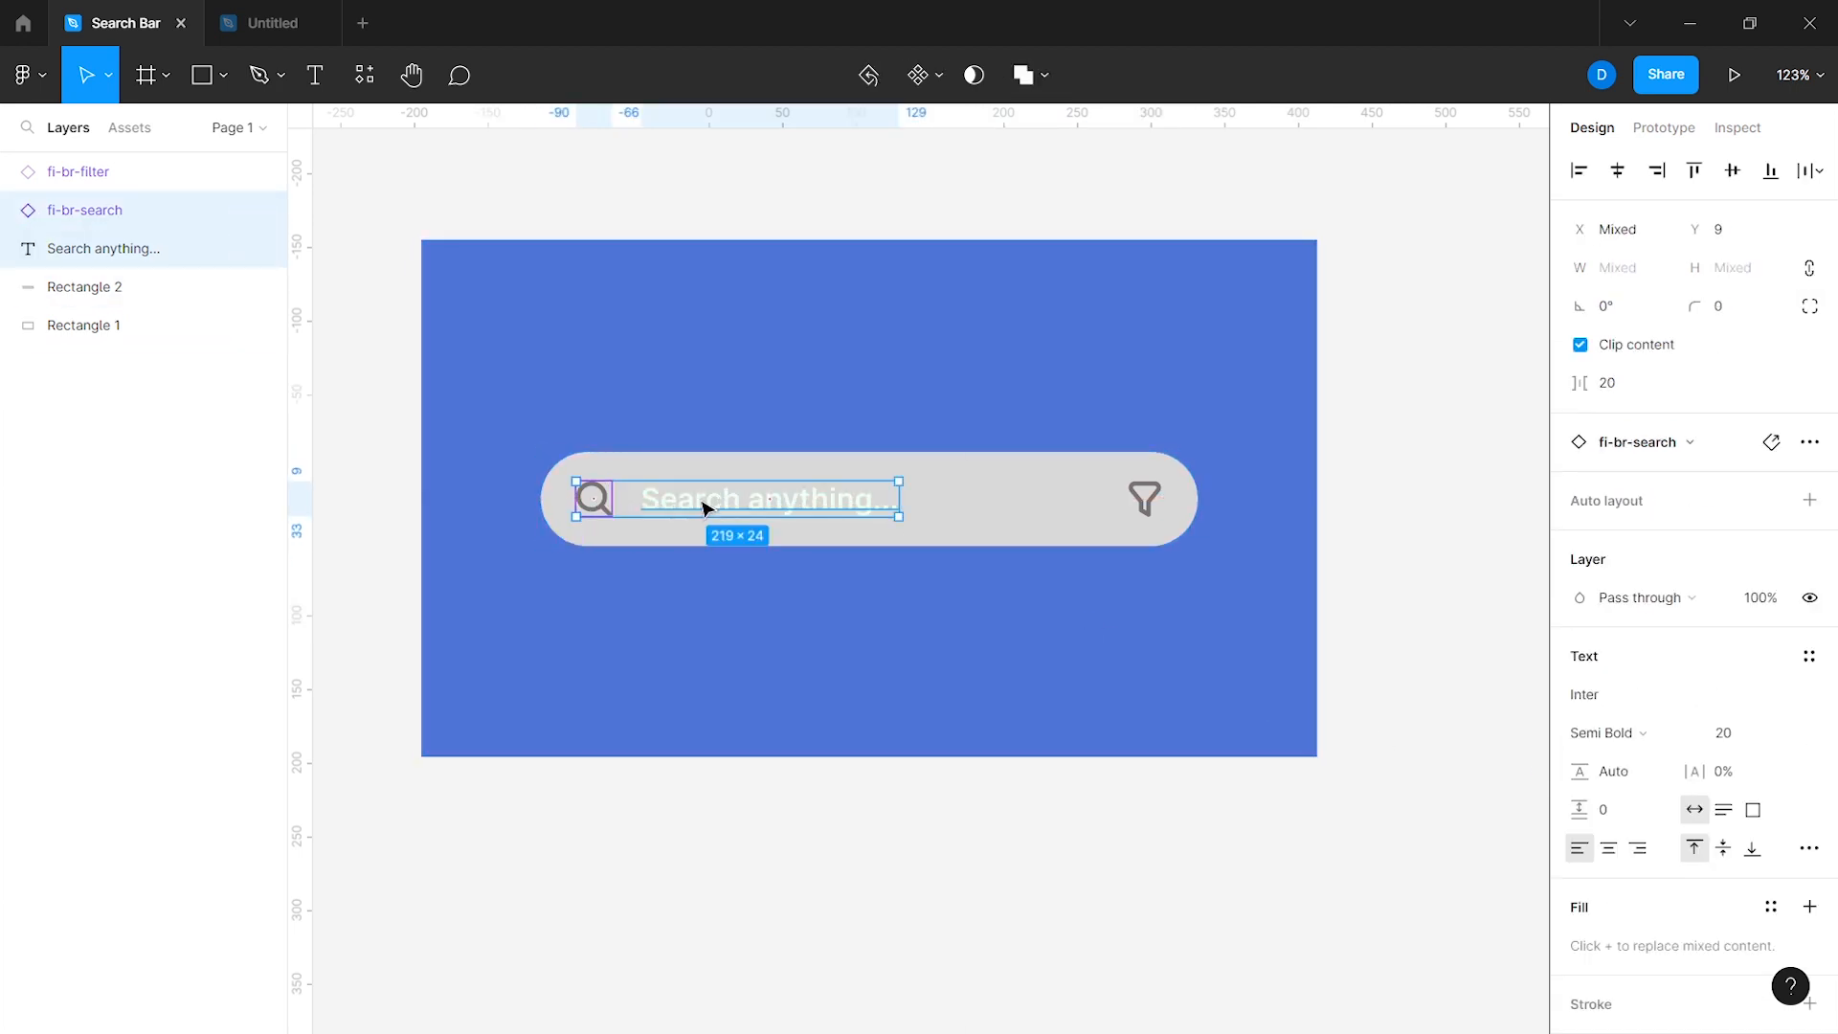
right_click(711, 509)
click(751, 509)
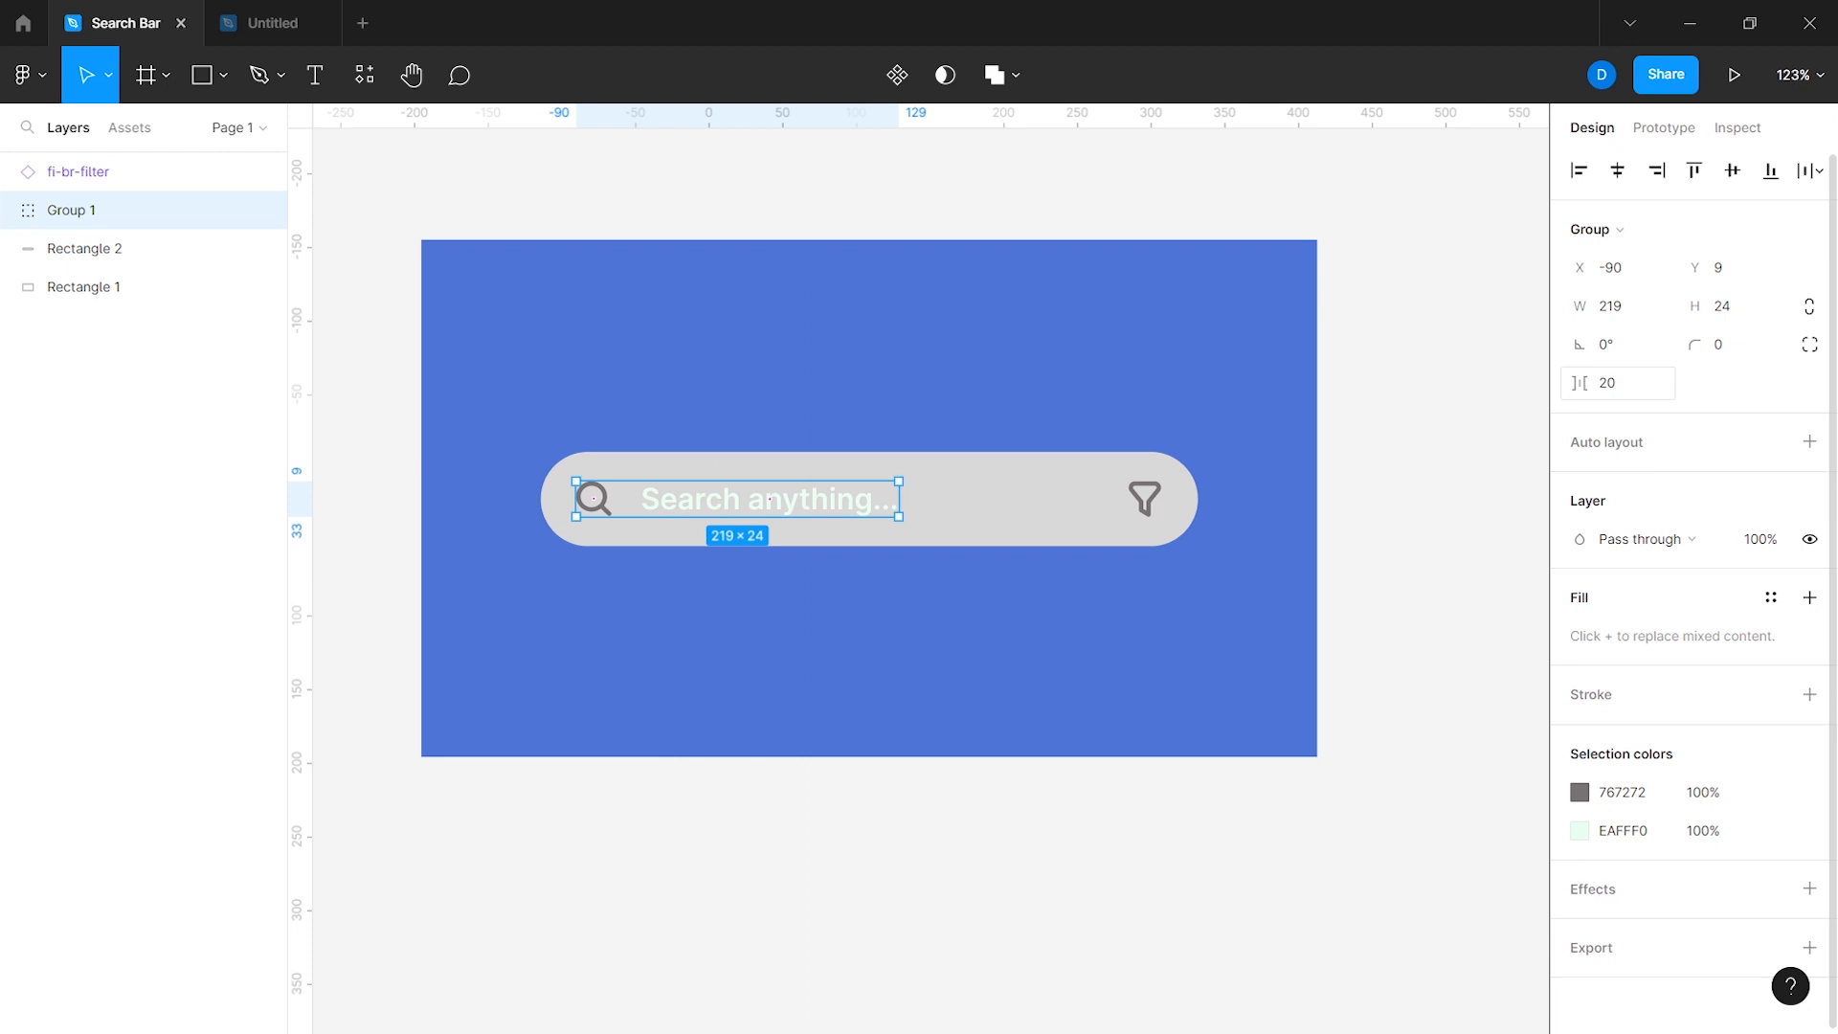
mouse_move(1579, 385)
mouse_down()
mouse_move(1550, 394)
mouse_move(1577, 403)
mouse_up()
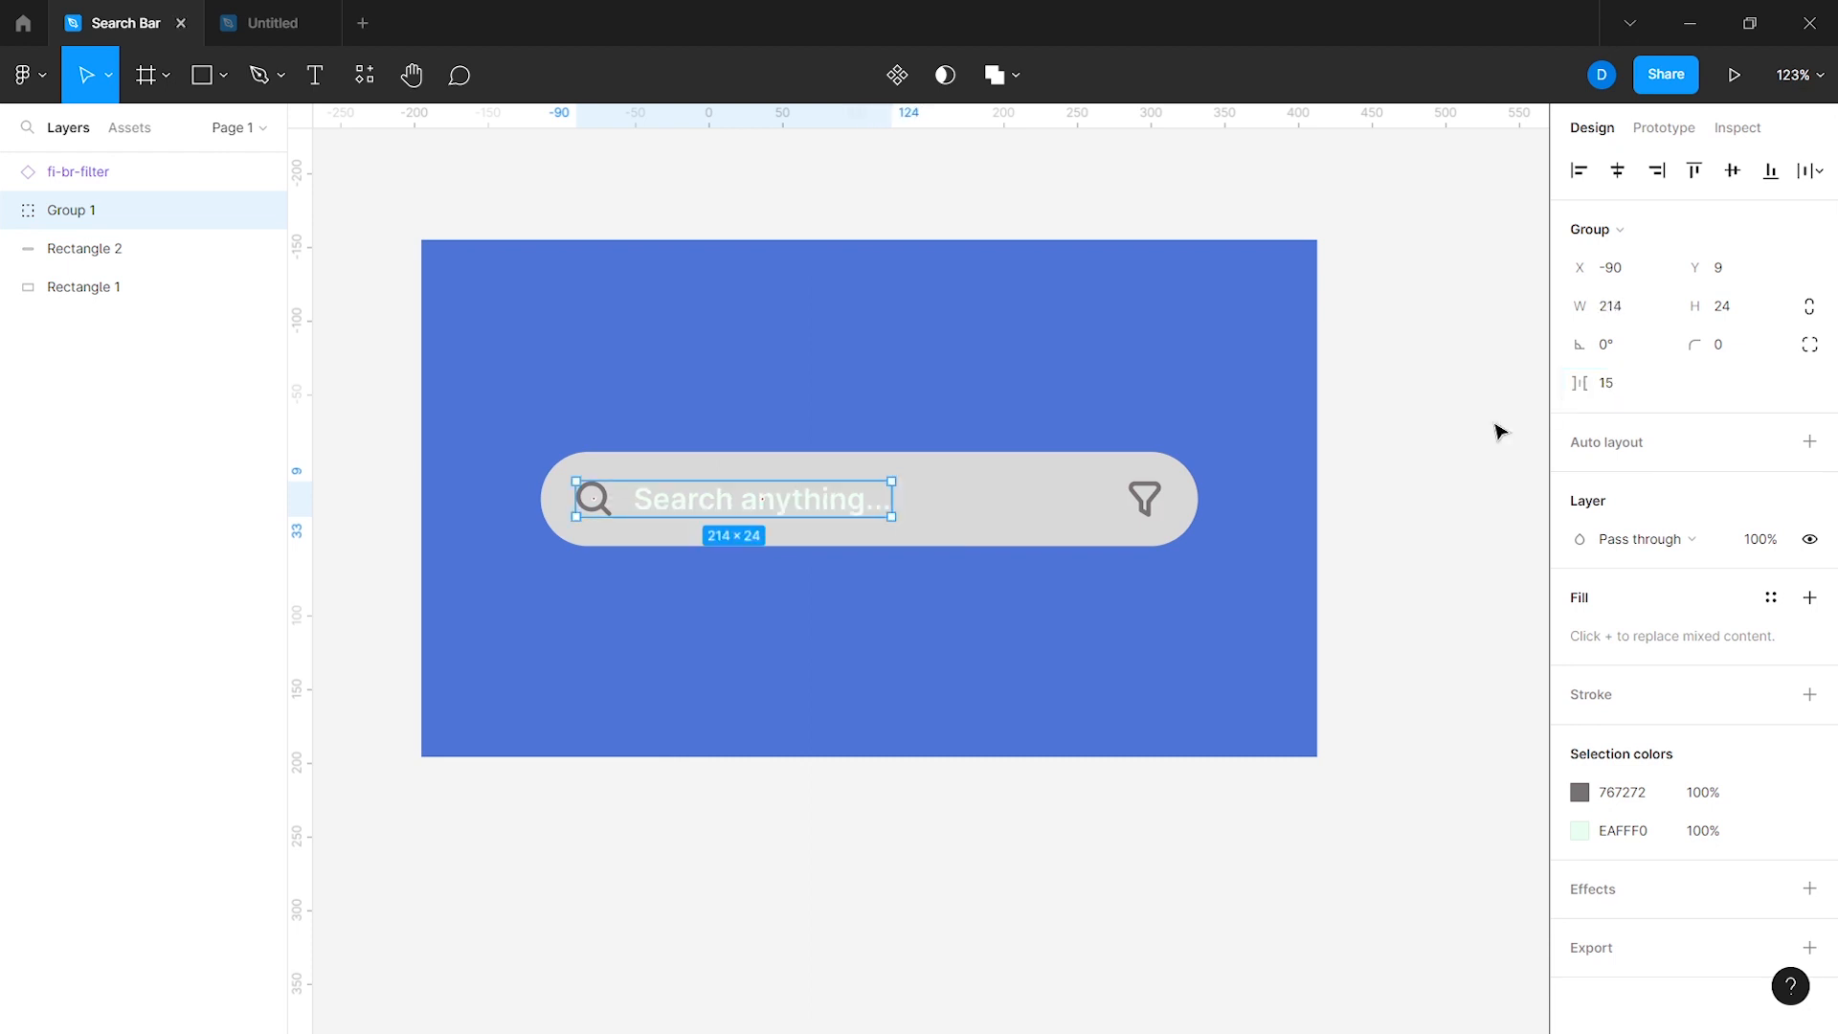
click(1063, 521)
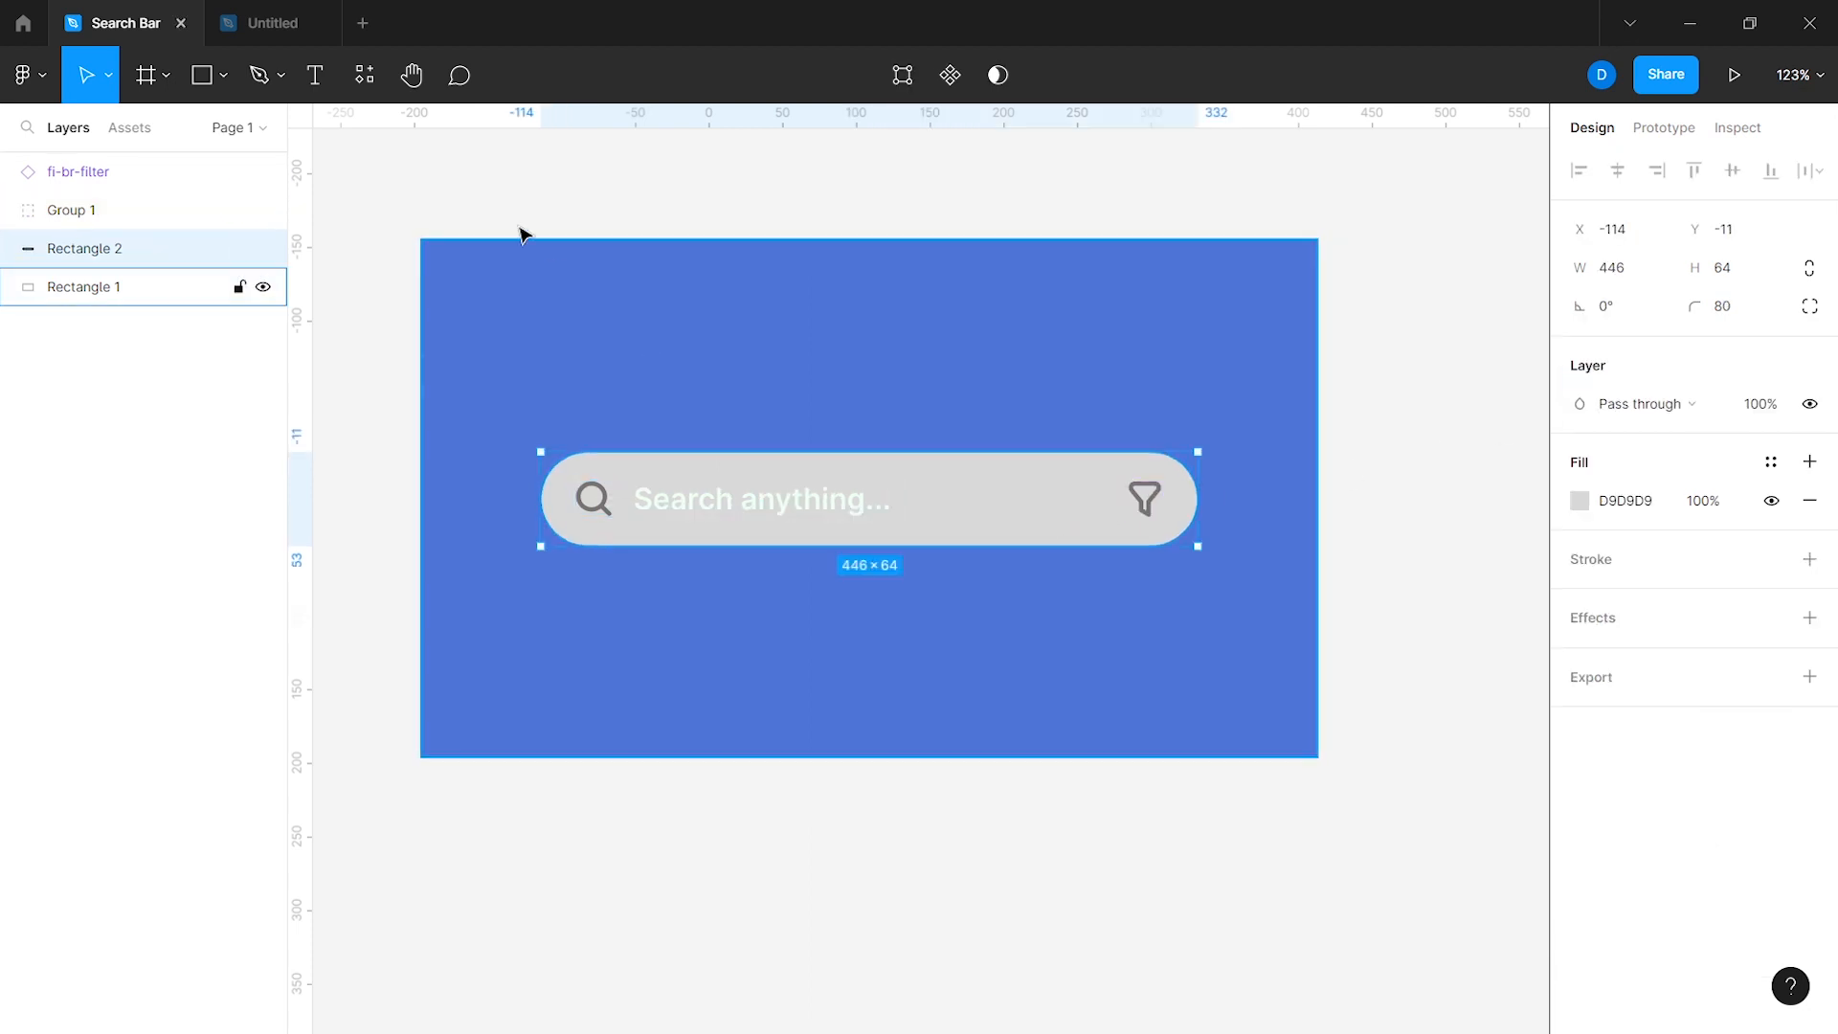
Step: Recolor the search and filter icons to white (FFFFFF)
double_click(603, 505)
shift+click(1160, 504)
scroll(1633, 799, down, 1)
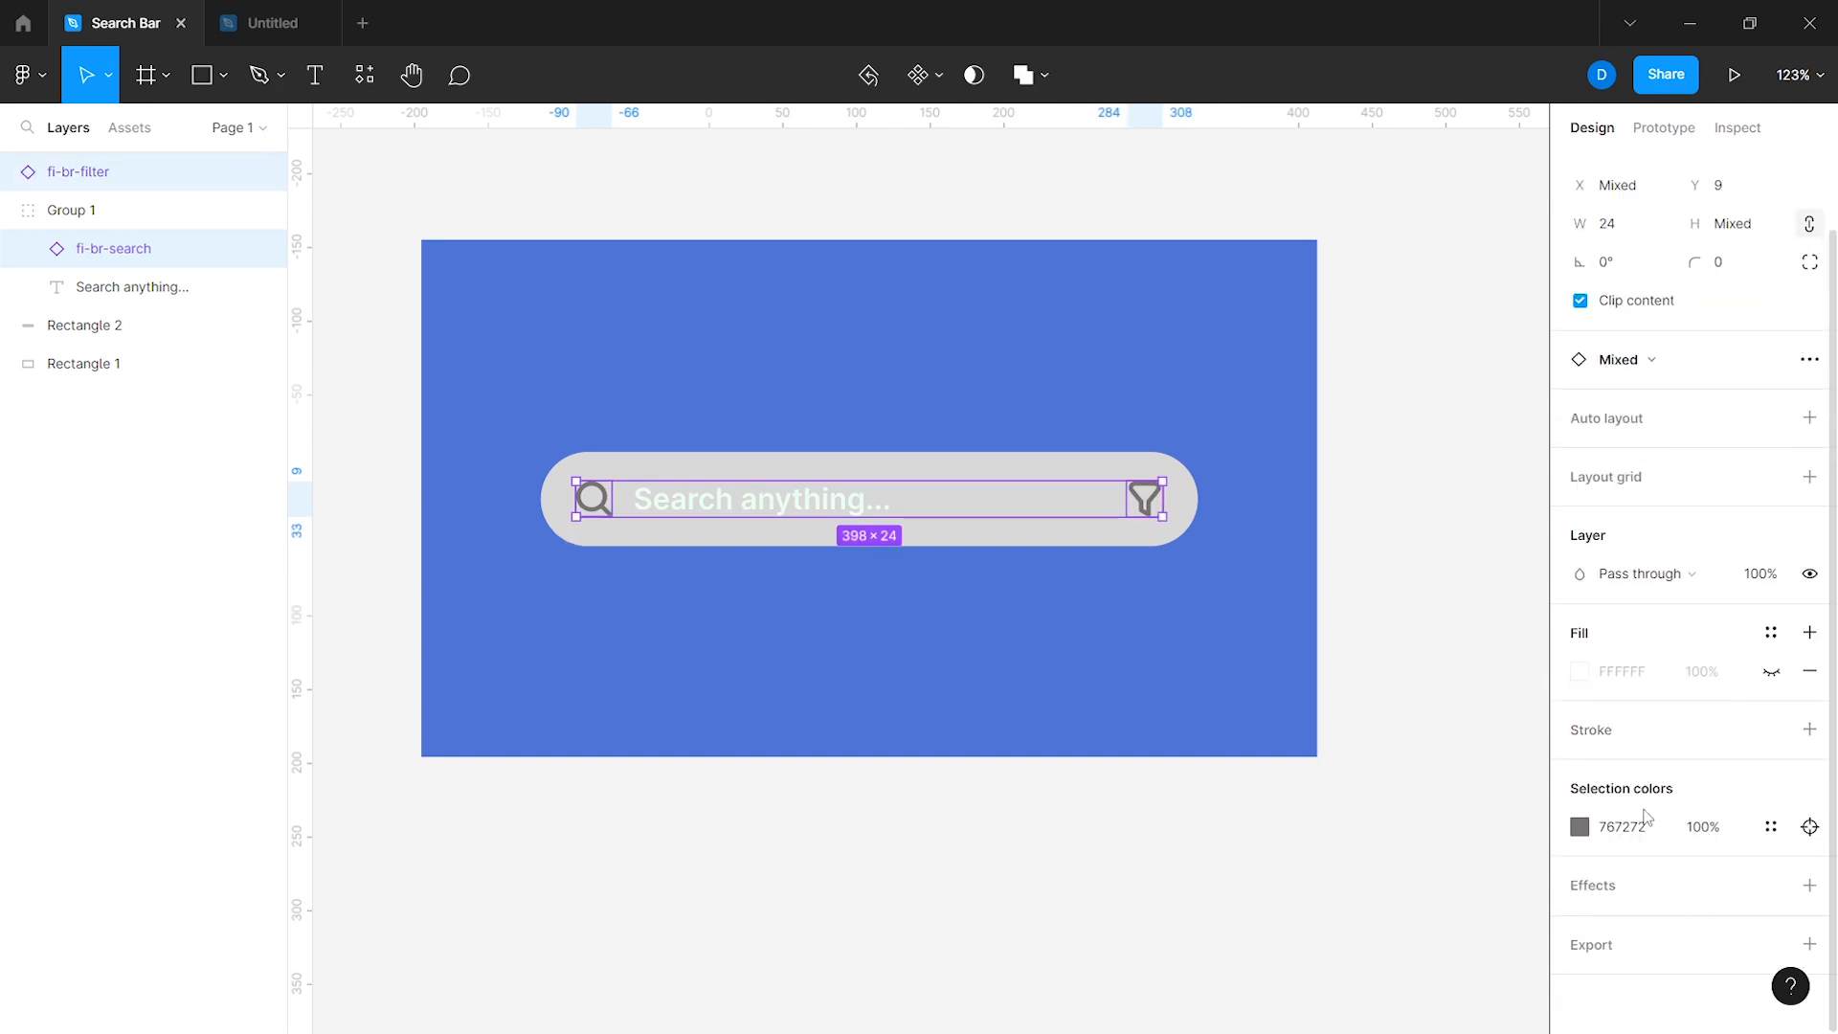
click(1580, 828)
drag(1330, 517, 1224, 428)
click(1031, 517)
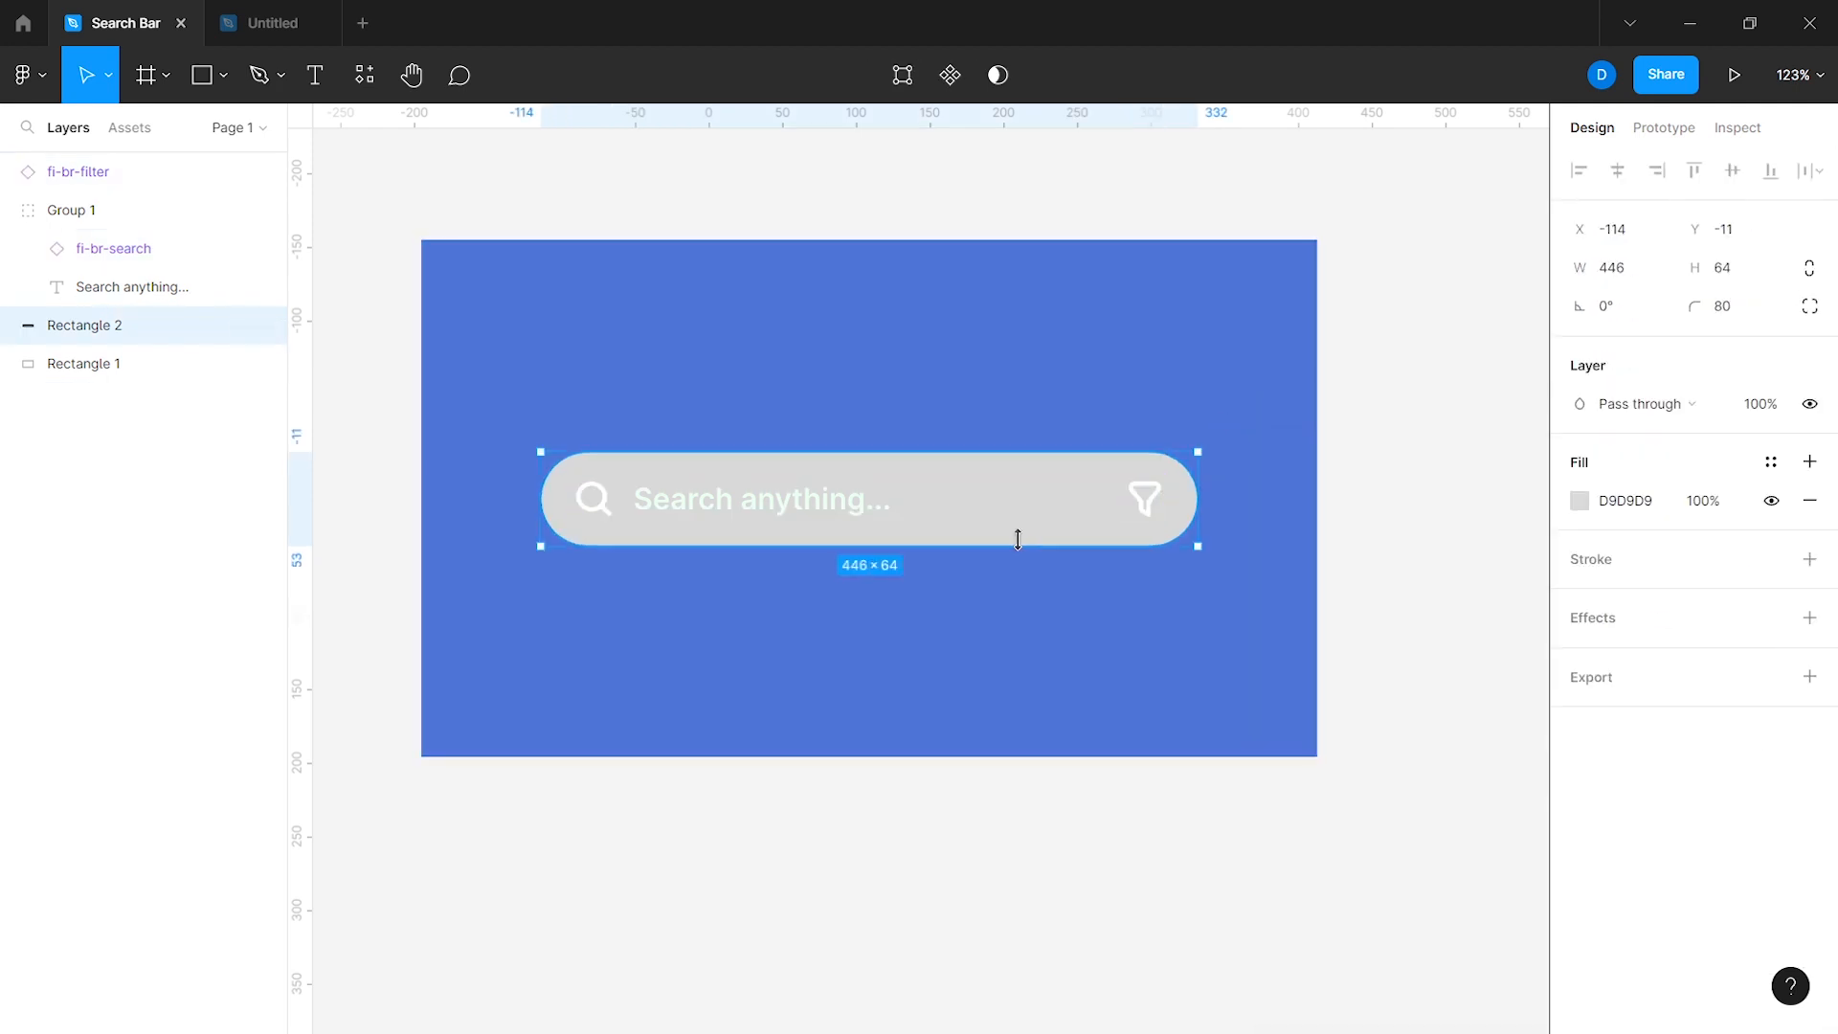
Step: Reorder the filter icon layer directly above the bar's rectangle and fill the rectangle with 2BEA60
drag(153, 178, 110, 322)
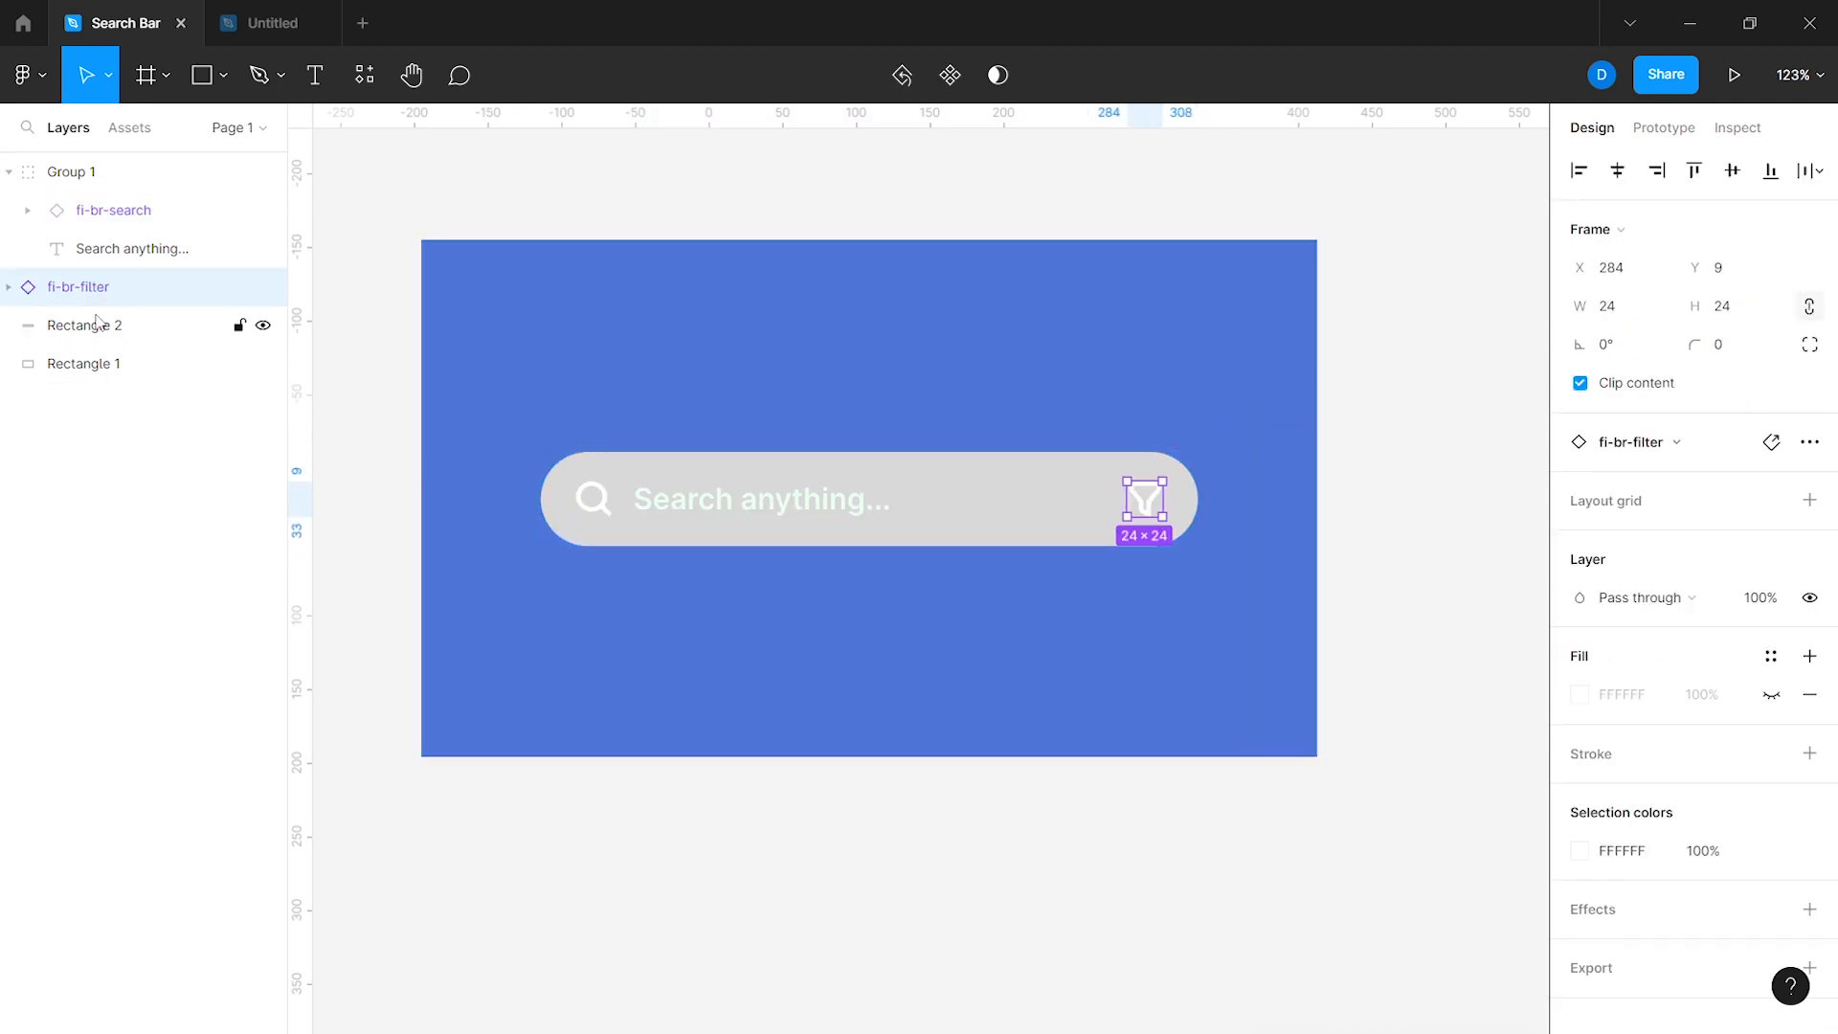
click(974, 544)
click(1580, 500)
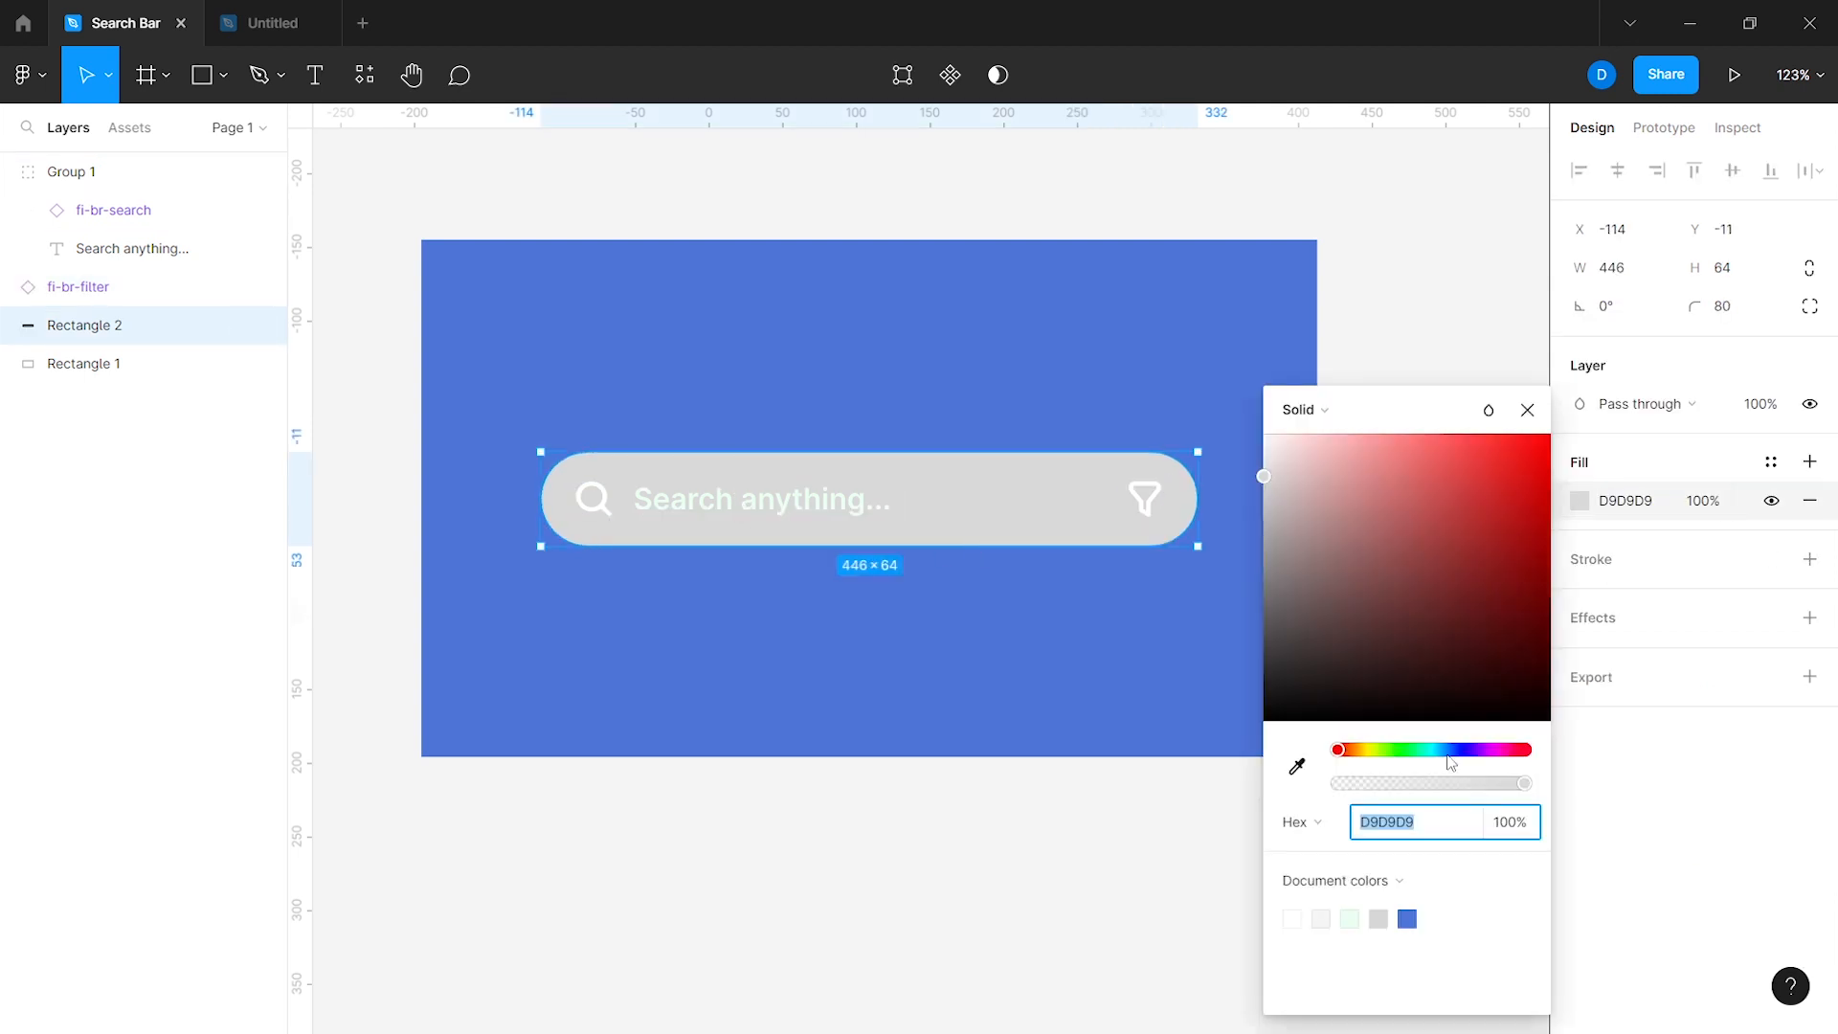
text(2BEA60)
key(Return)
Step: Combine the search group, filter icon and bar rectangle into one auto layout frame and expand its layers
click(718, 495)
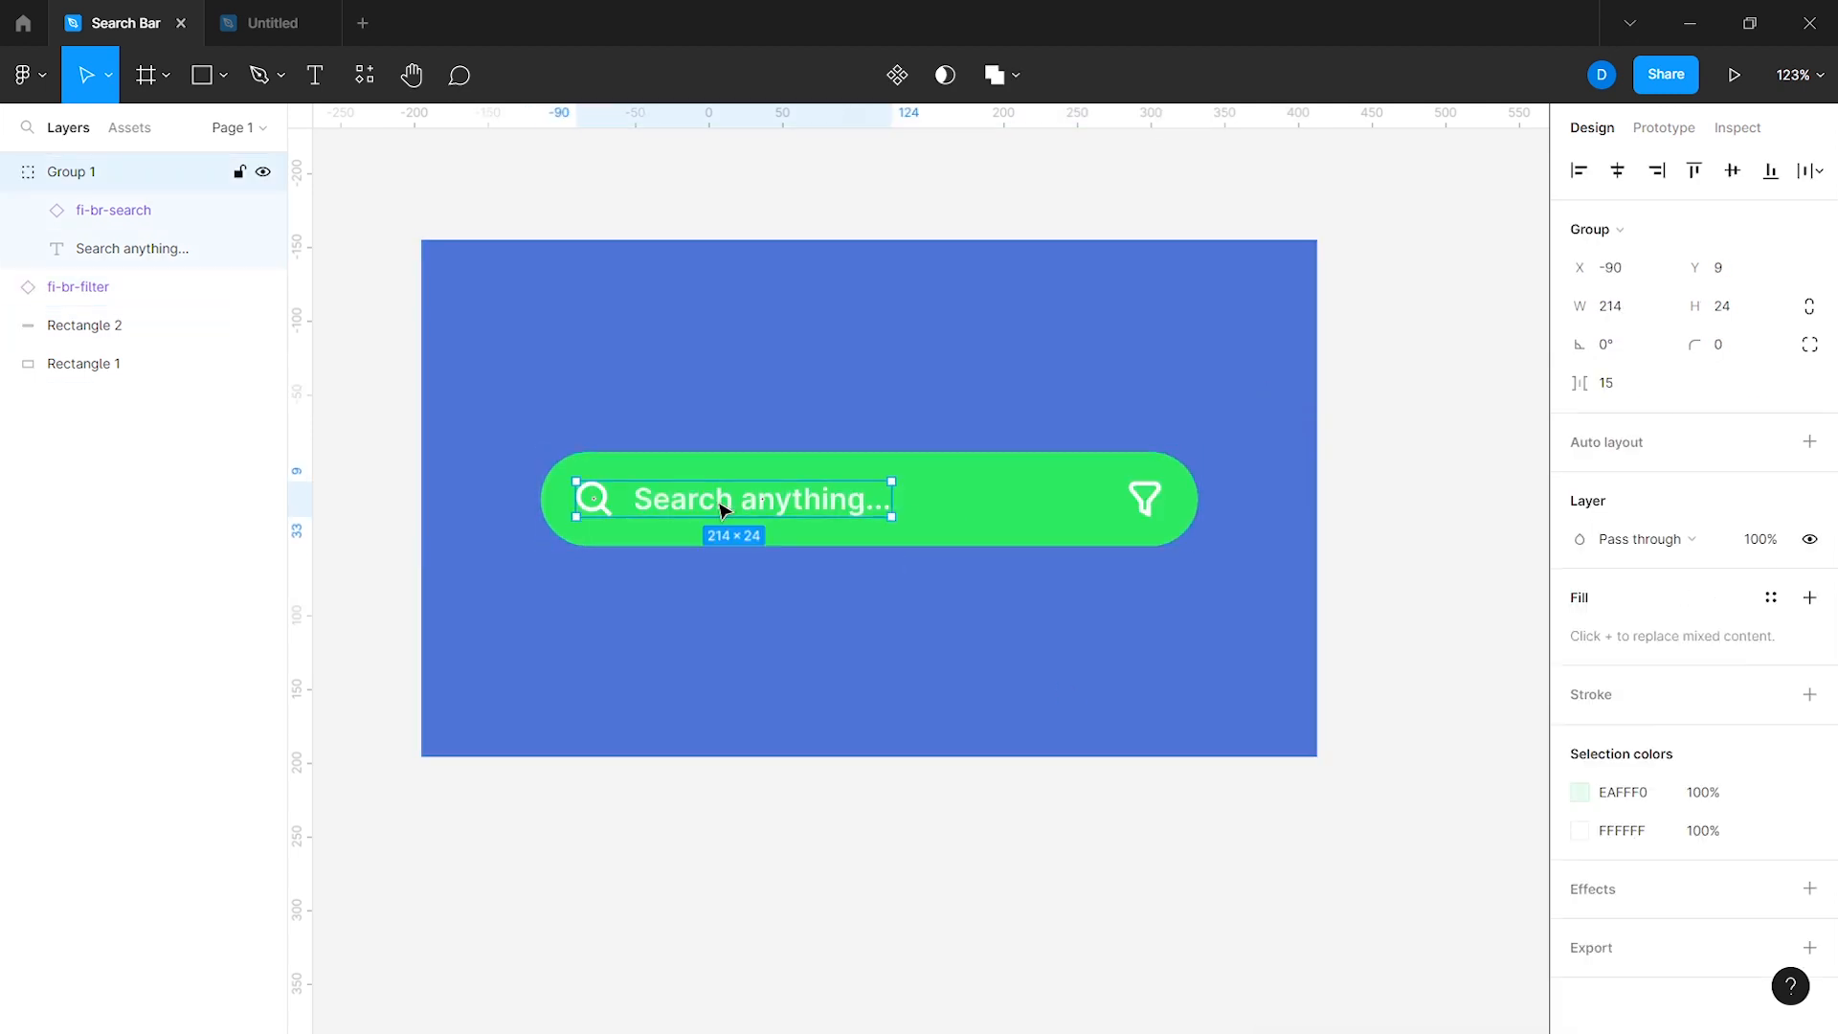
shift+click(1145, 498)
shift+click(1059, 542)
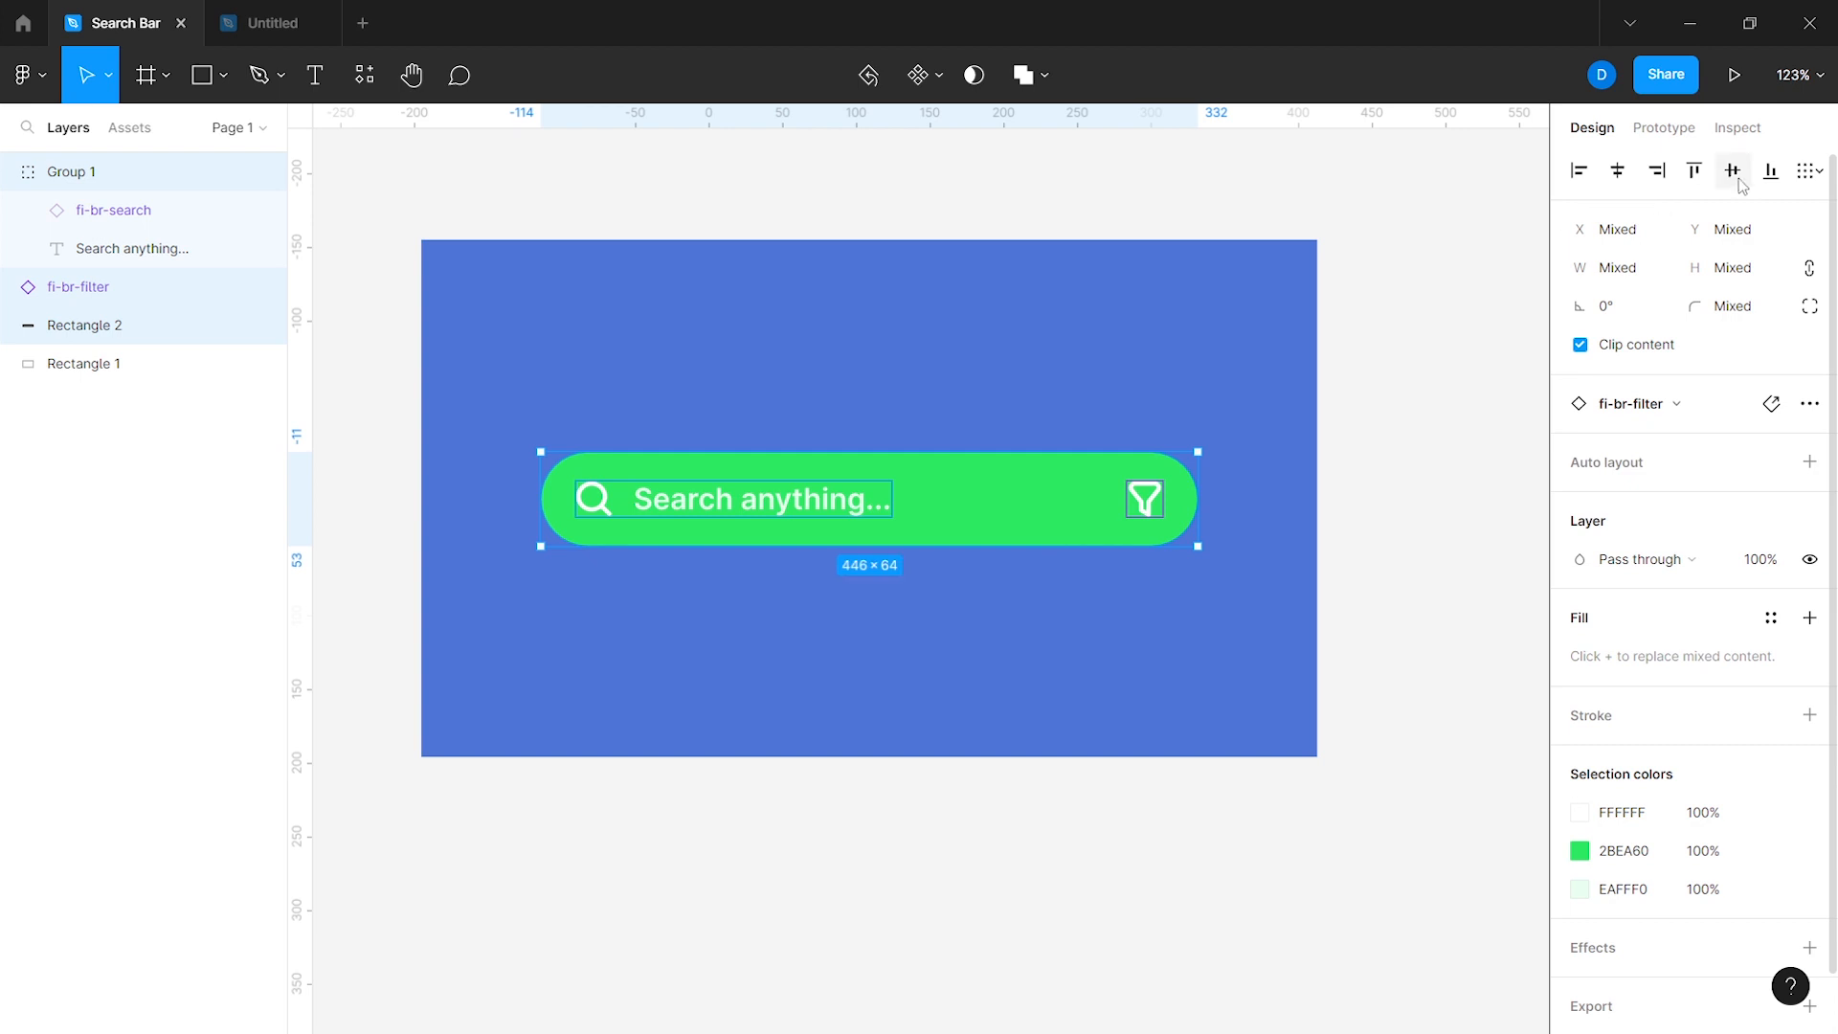
click(1635, 471)
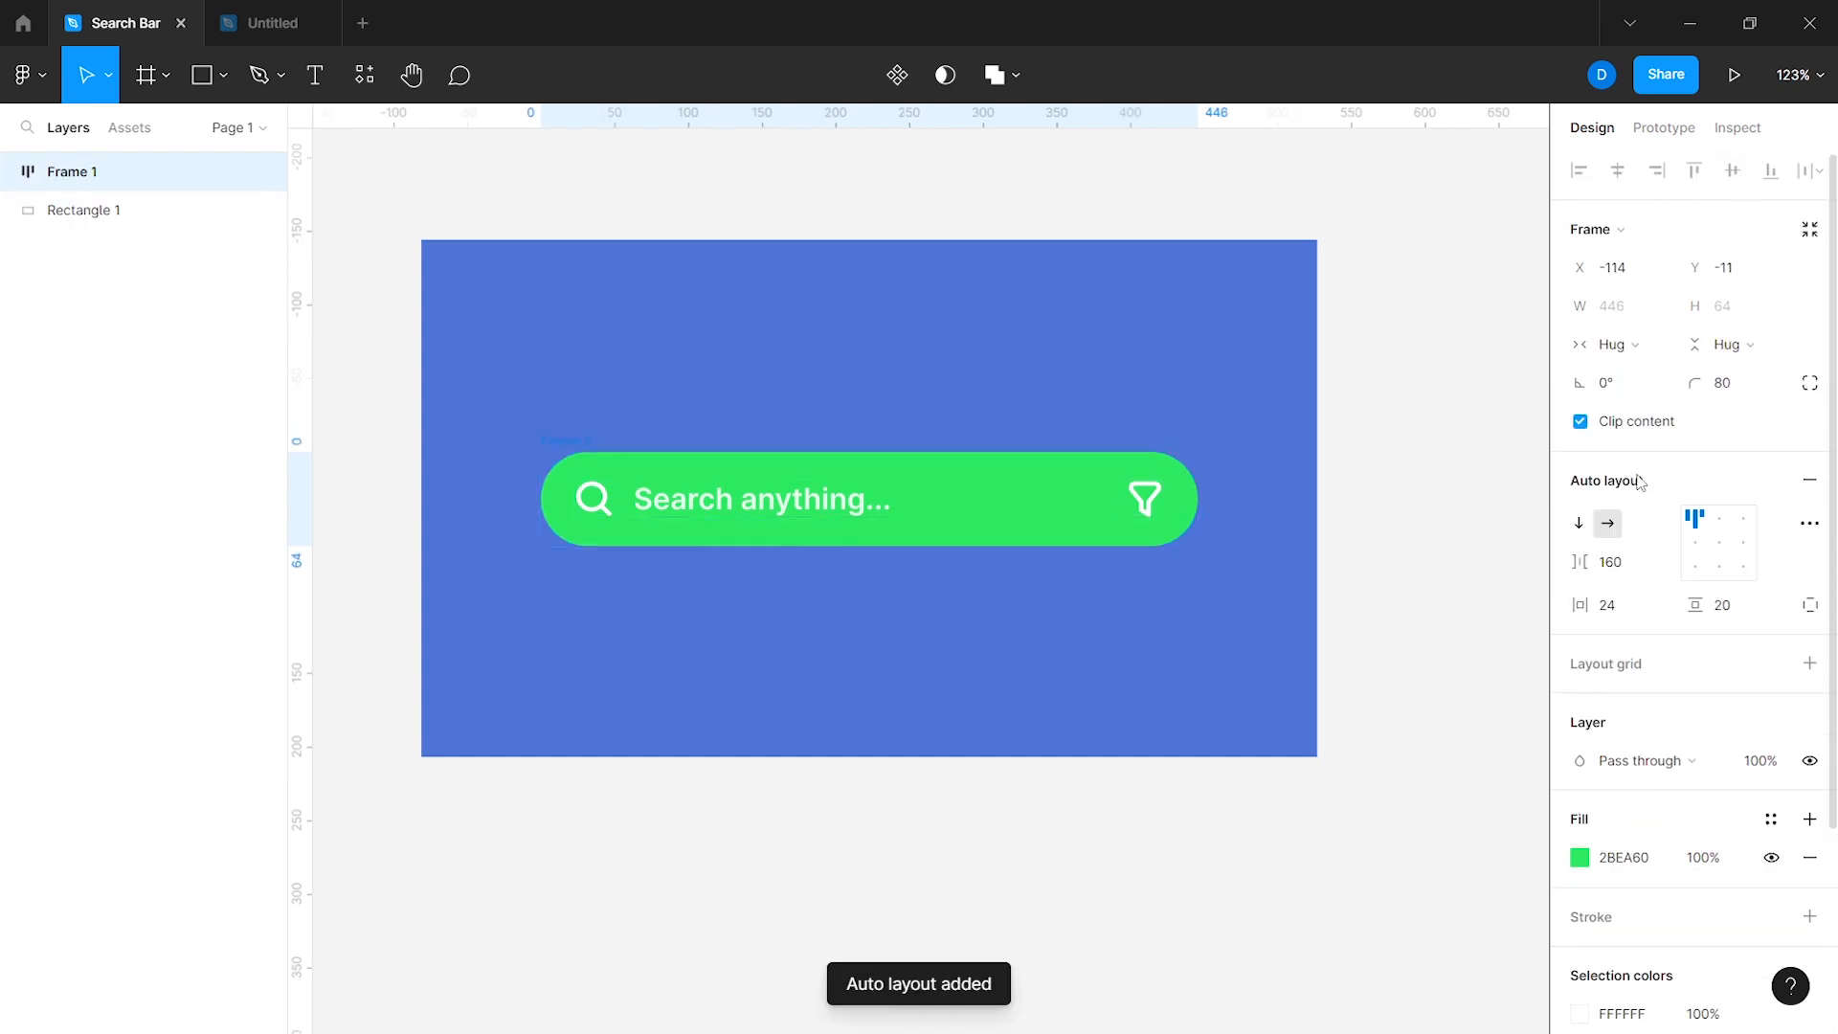
click(9, 173)
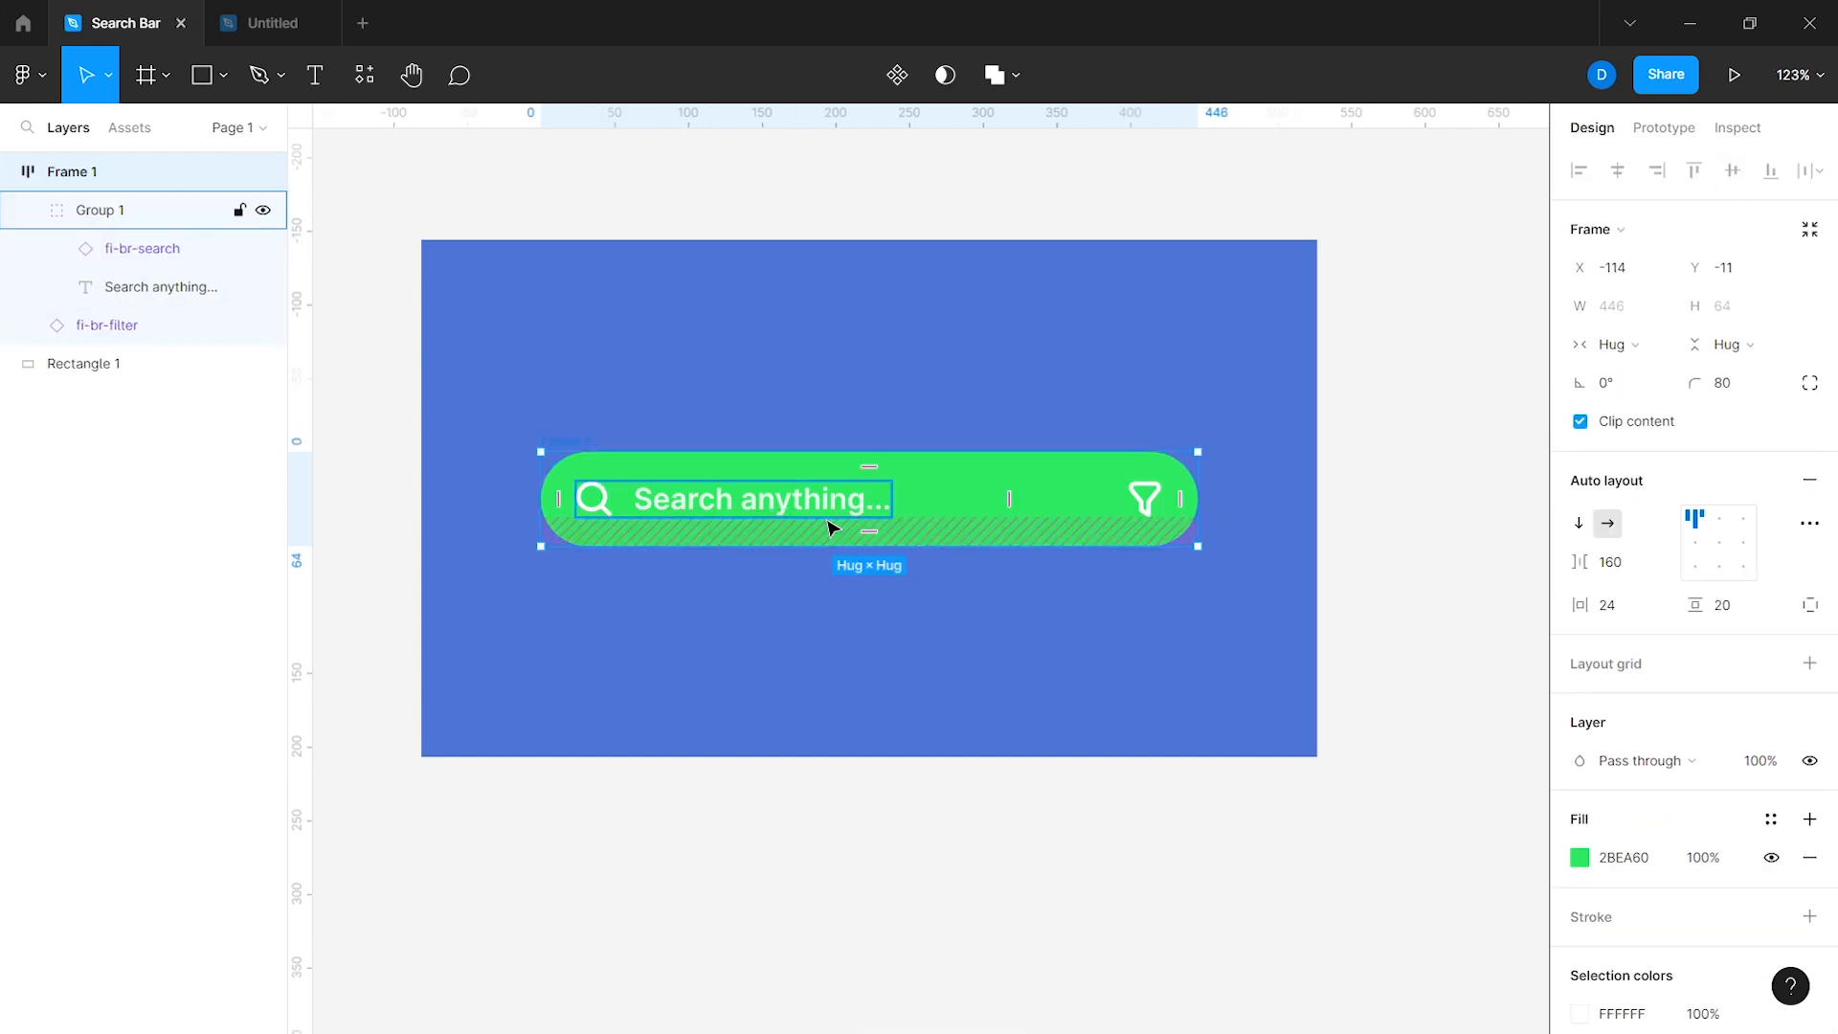
Step: Add a drop shadow to the search bar frame with Y offset 16, blur 44 and 15% opacity
scroll(1608, 890, down, 3)
click(1599, 883)
click(1580, 888)
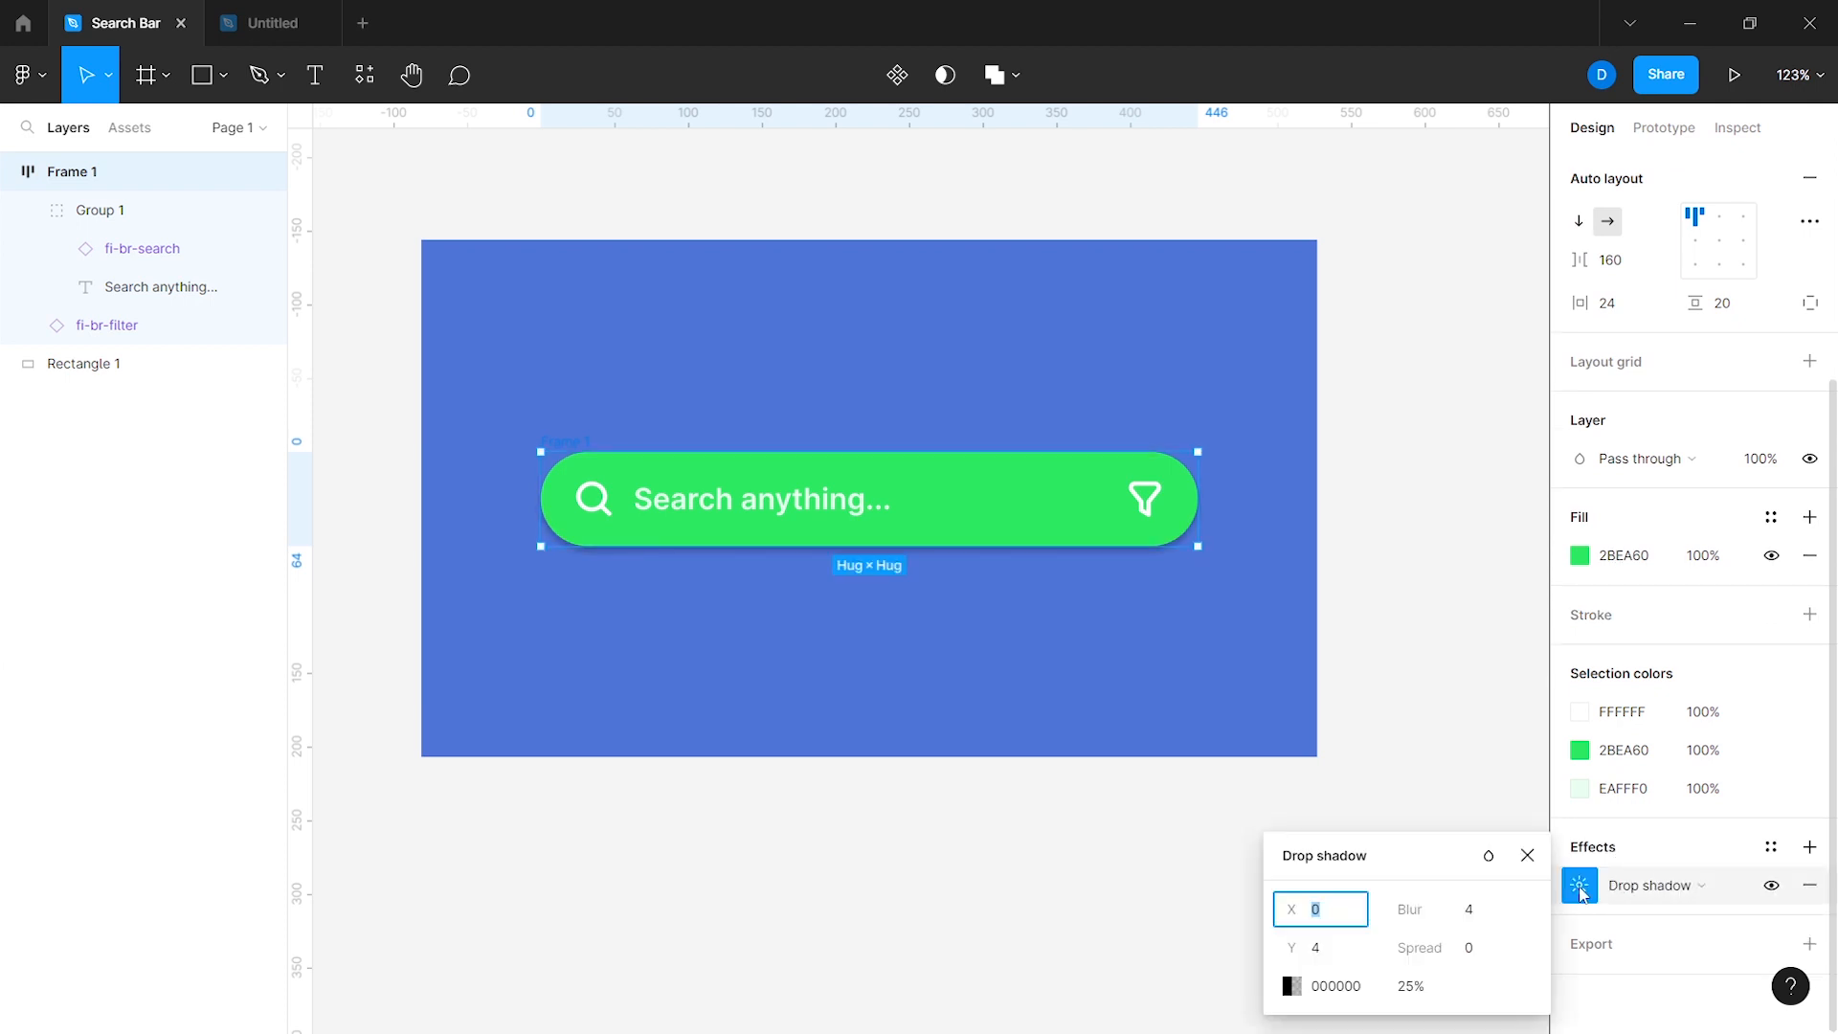
text(16)
key(Return)
click(1490, 918)
text(44)
key(Return)
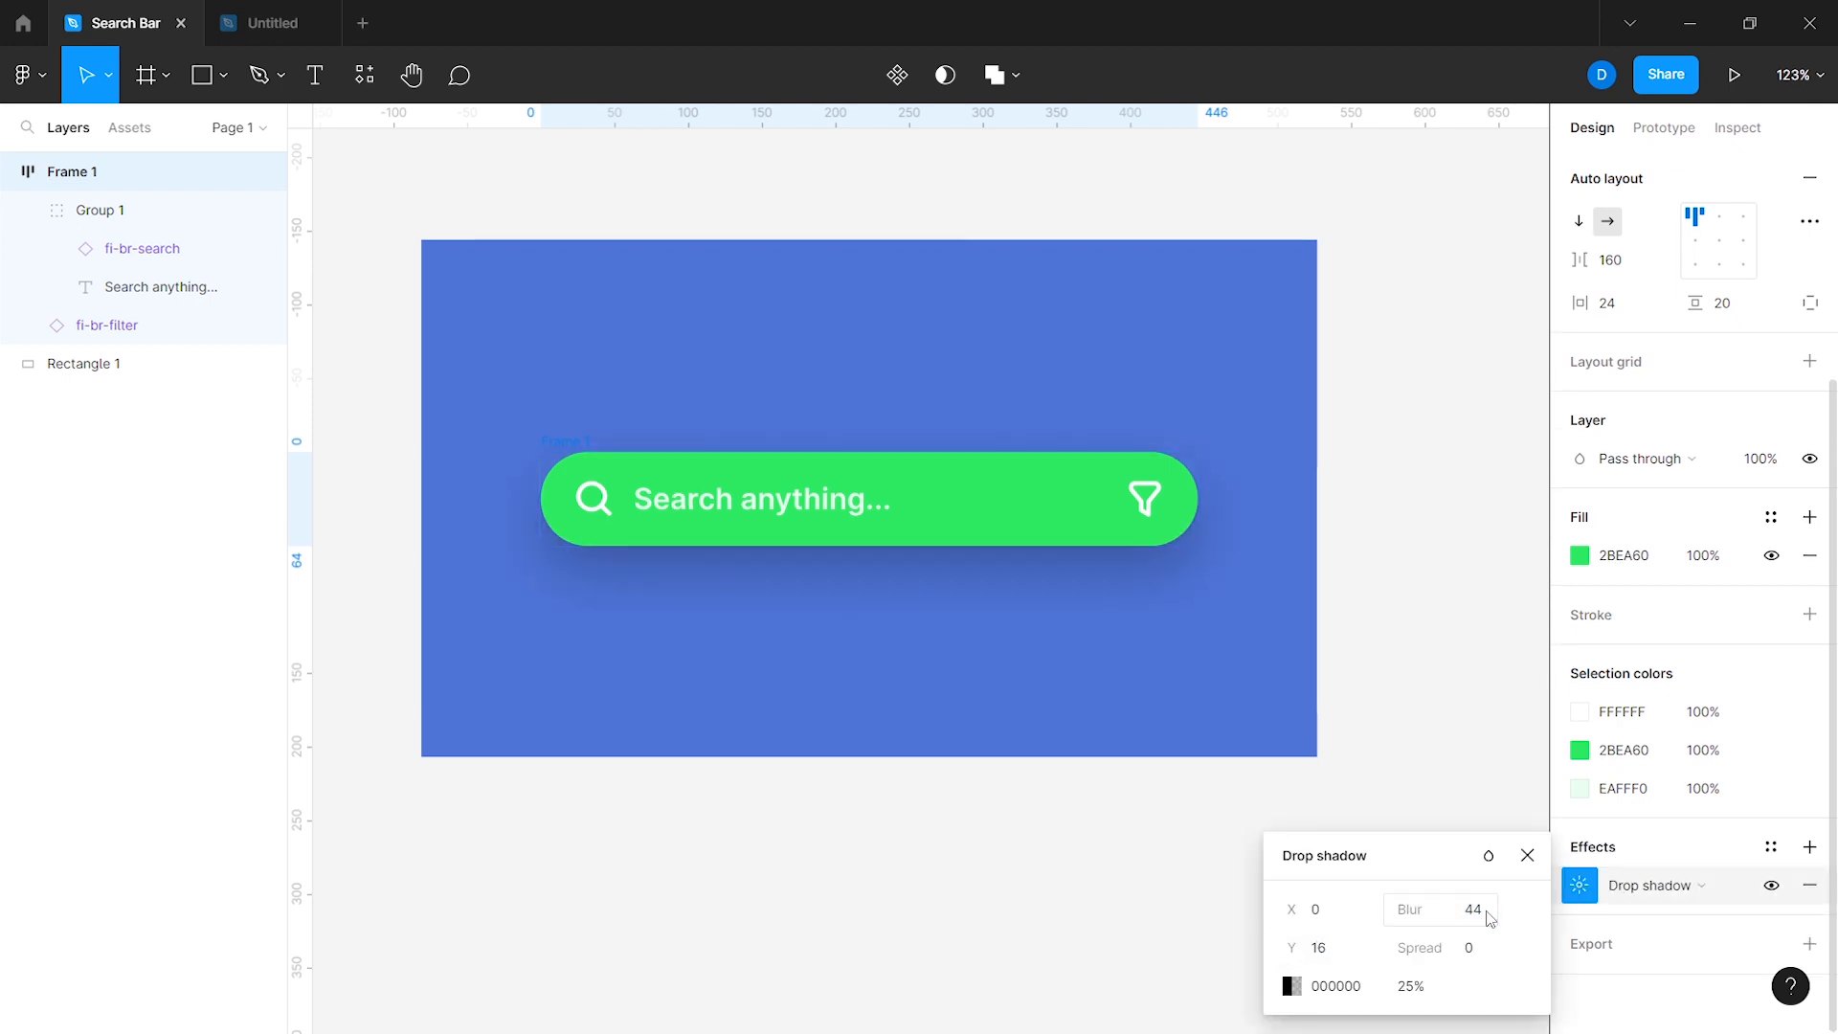
click(1413, 987)
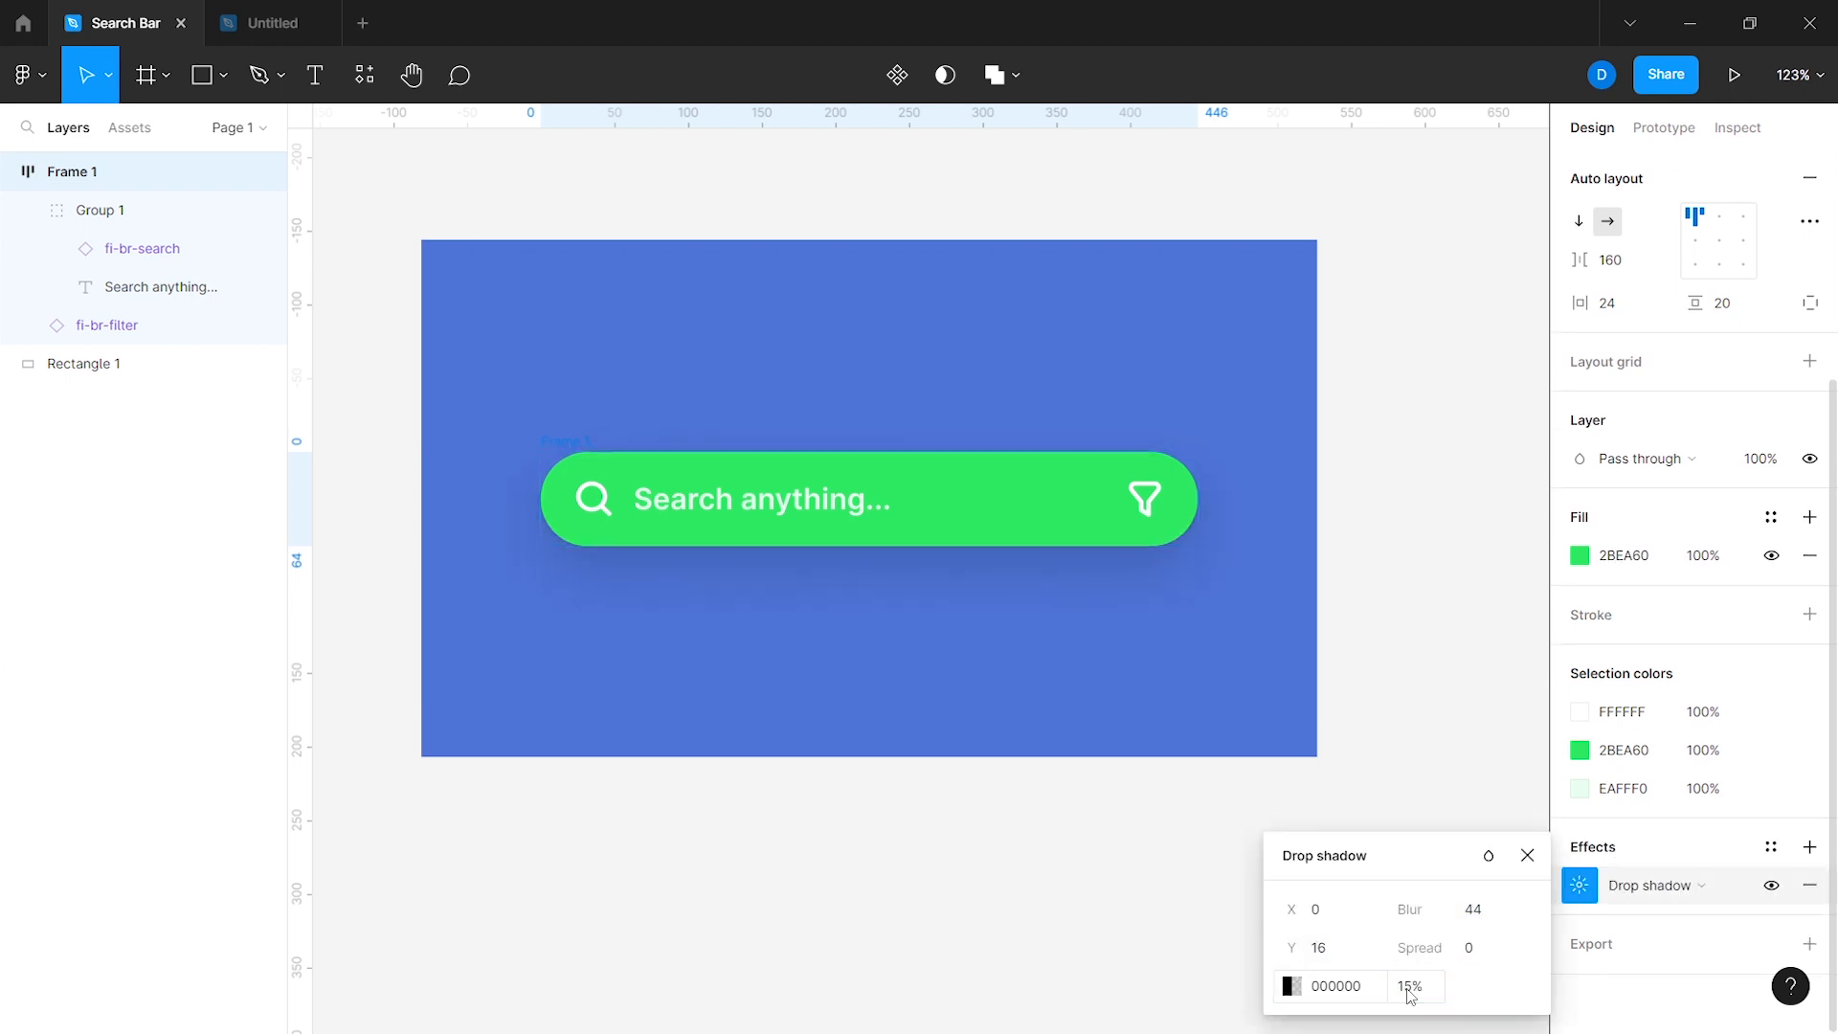
click(1190, 874)
Step: Wrap the search bar frame and the blue background rectangle together in a new frame
drag(584, 221, 727, 507)
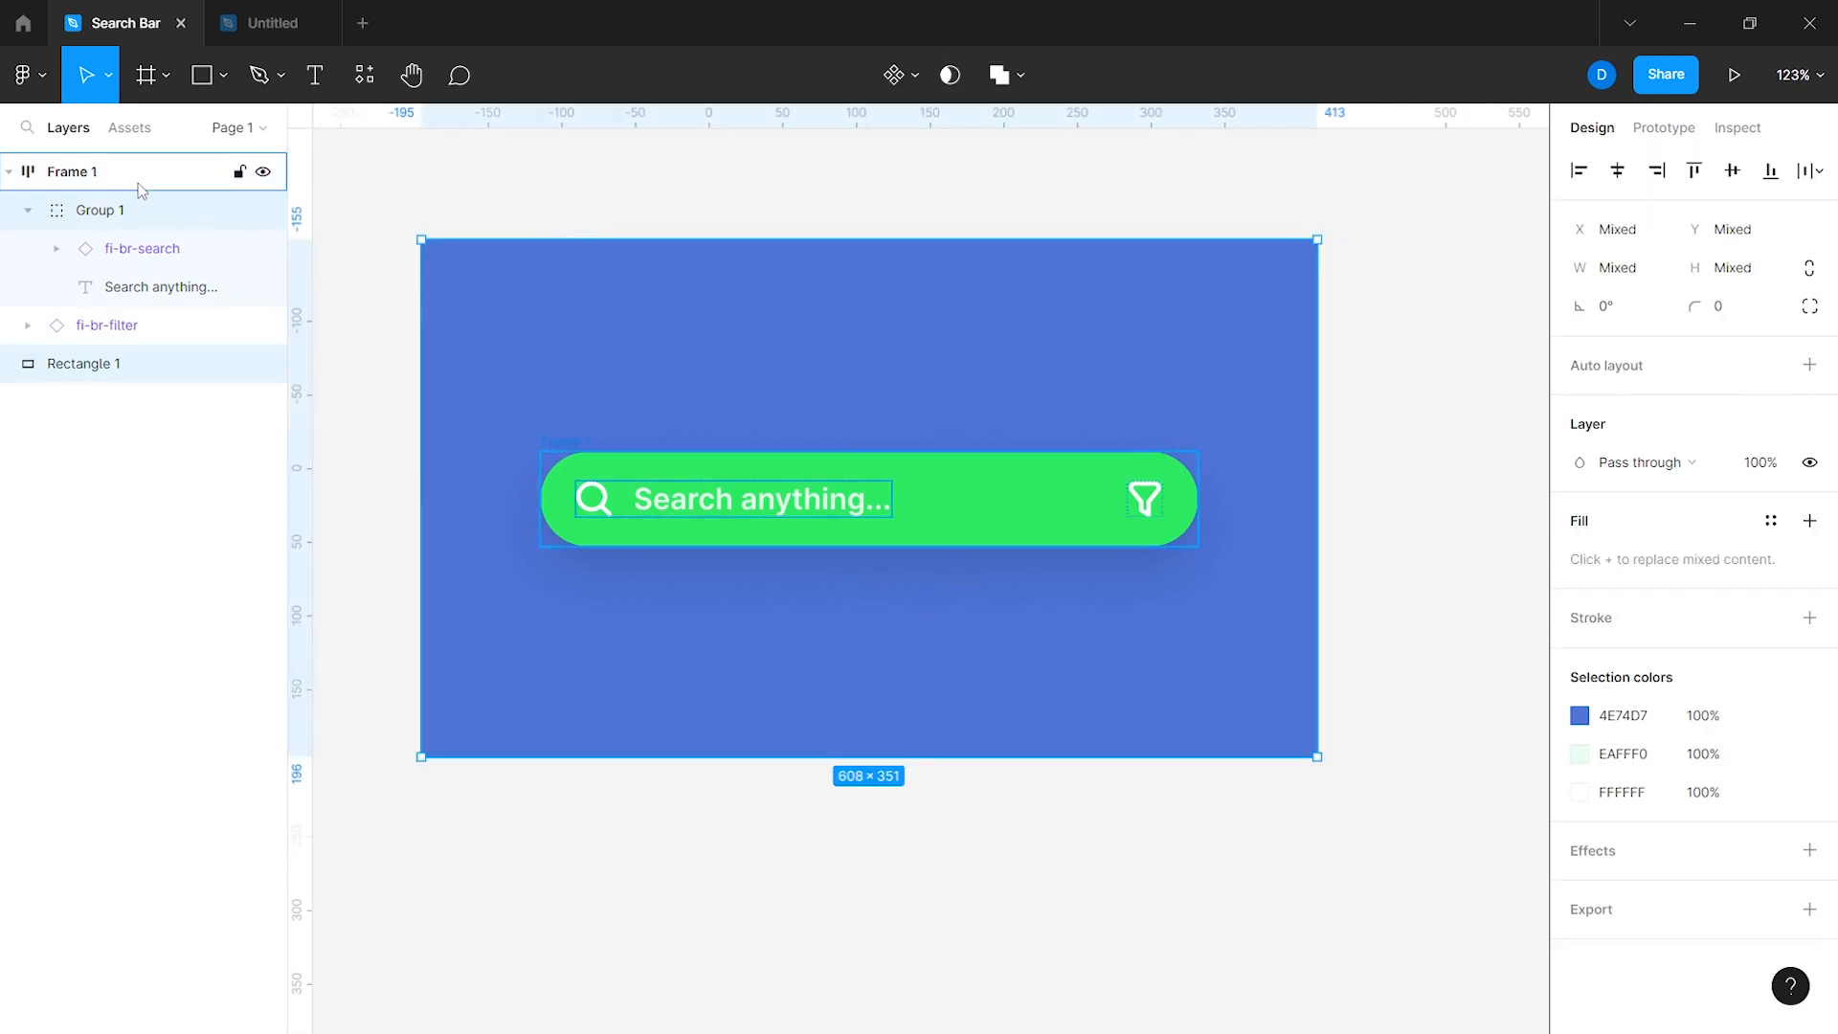
click(136, 180)
shift+click(121, 373)
right_click(721, 372)
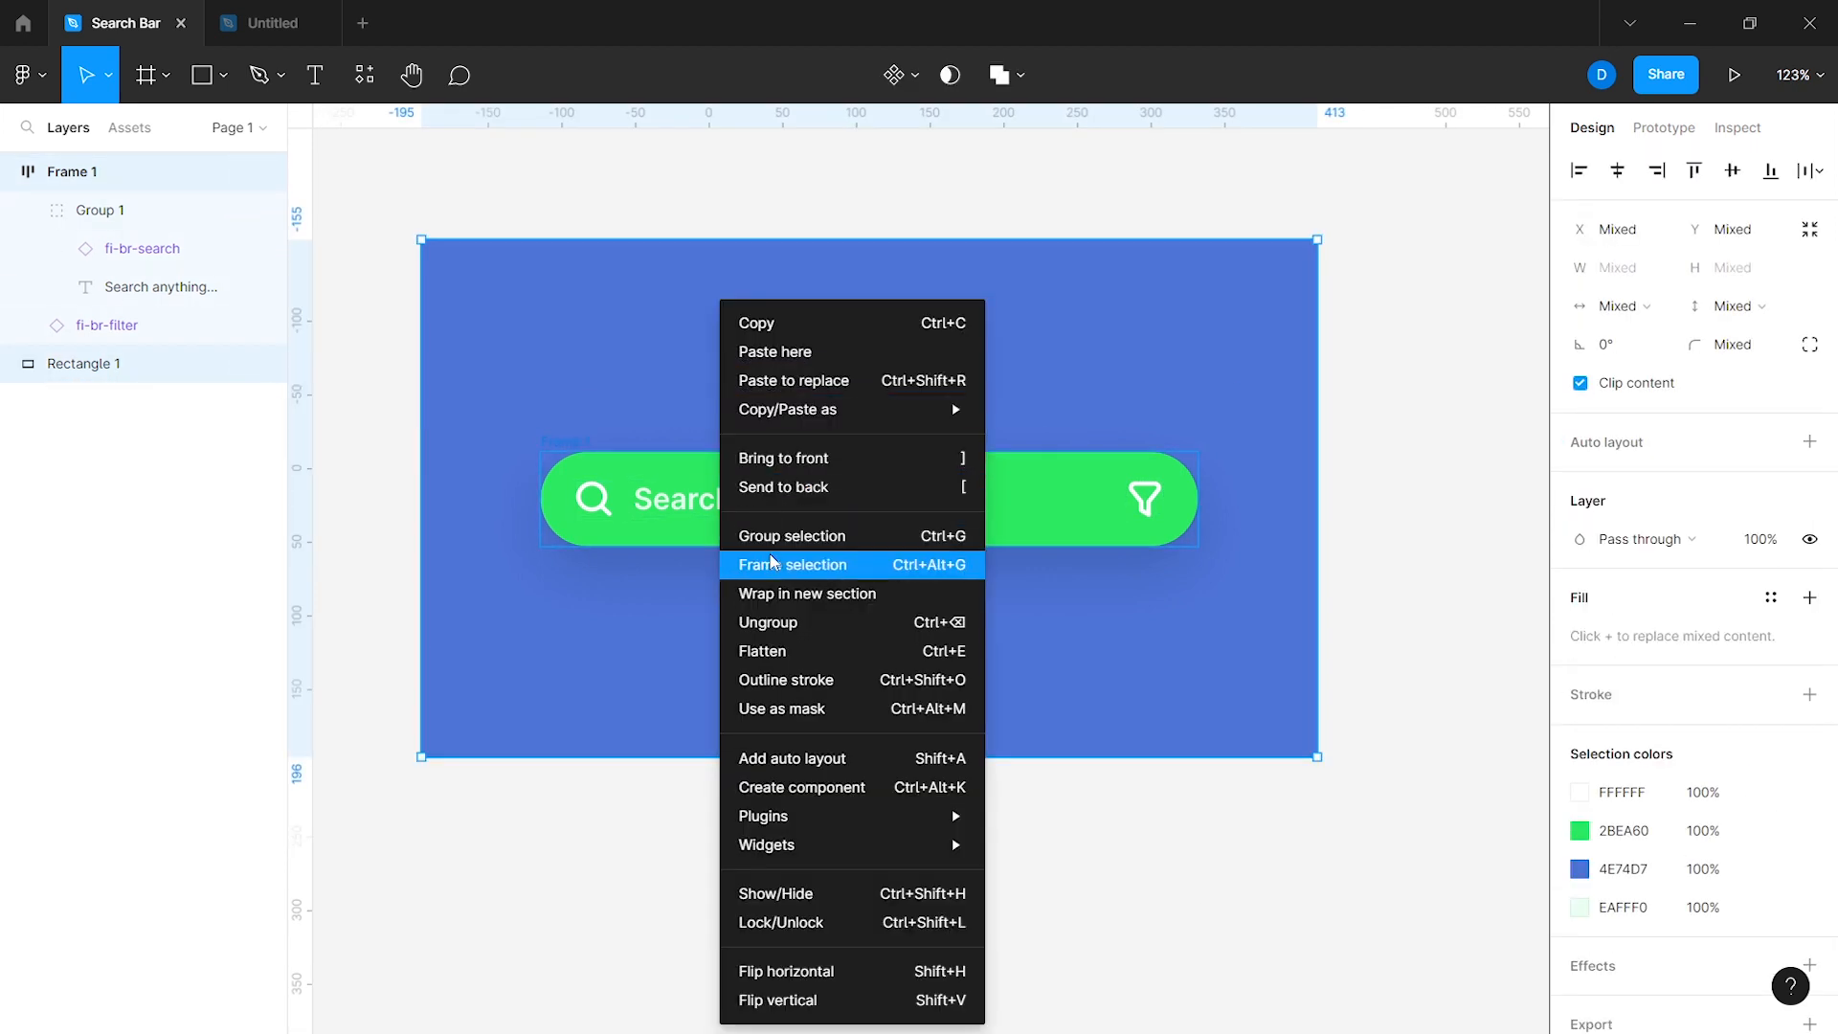
click(792, 564)
scroll(796, 460, down, 3)
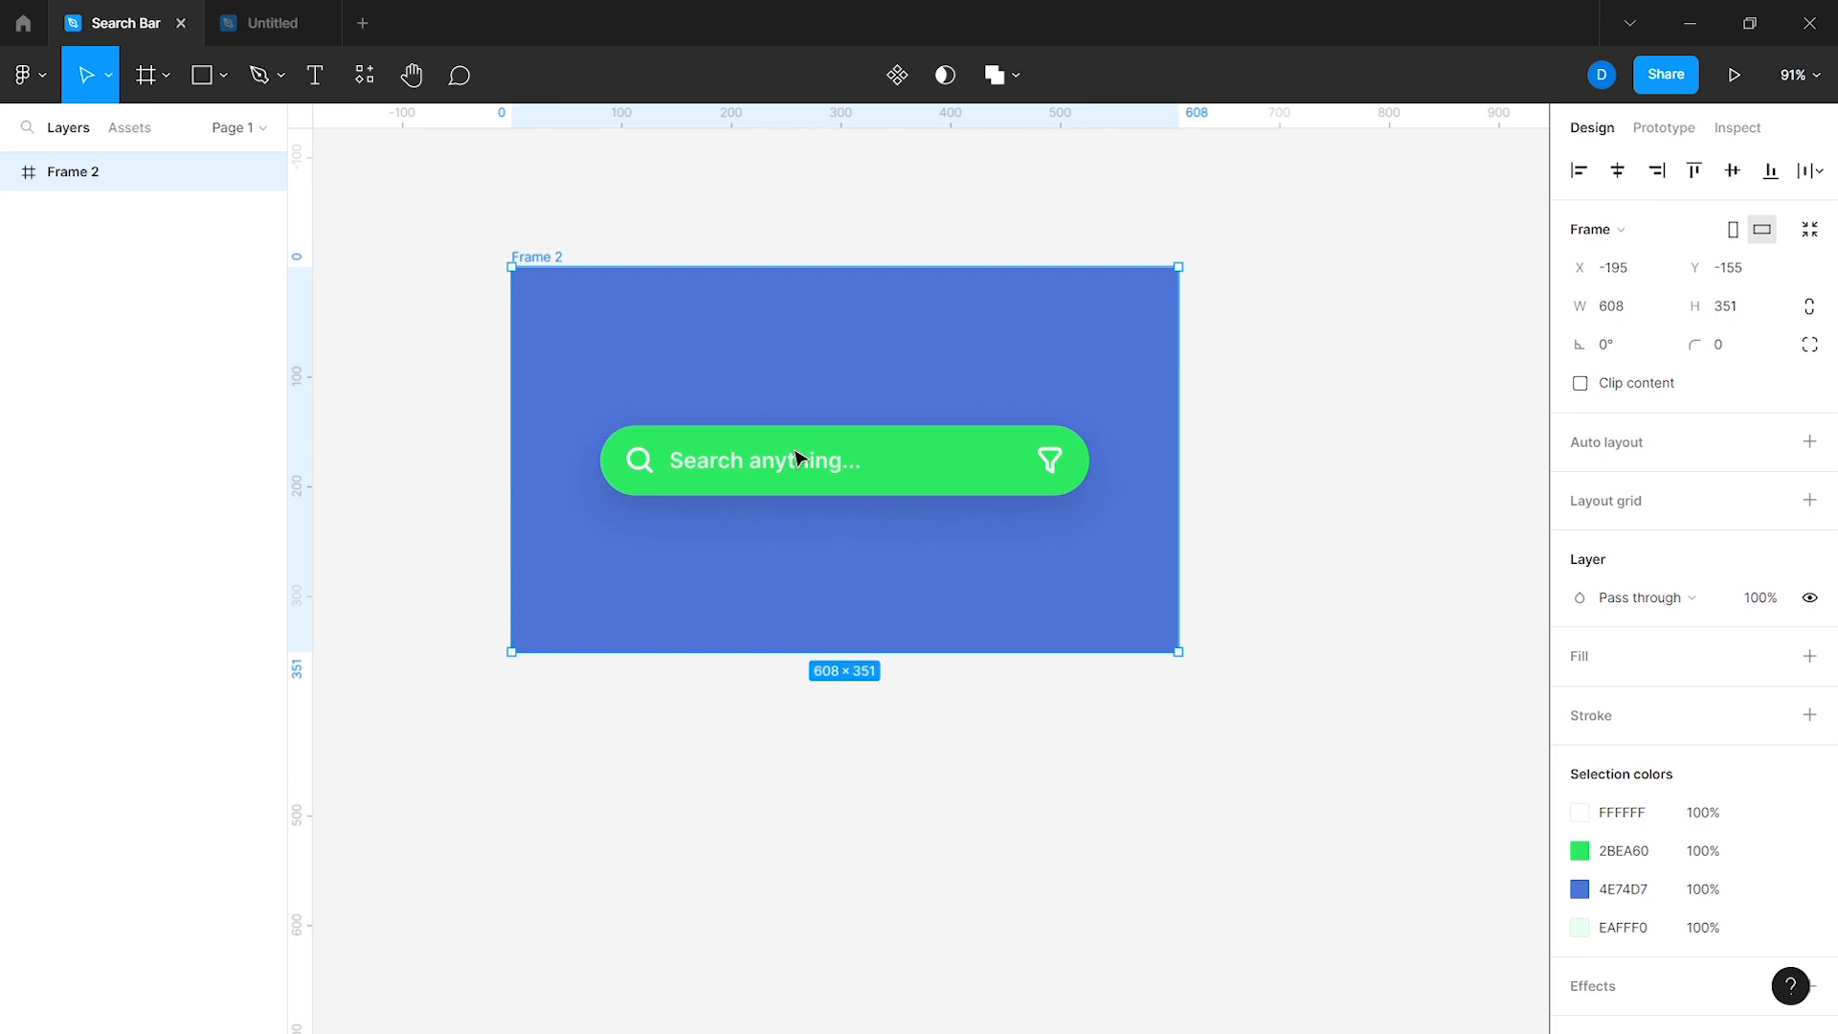
Step: Duplicate the whole frame and place the copy directly above the original, at Y -610
click(838, 567)
click(544, 256)
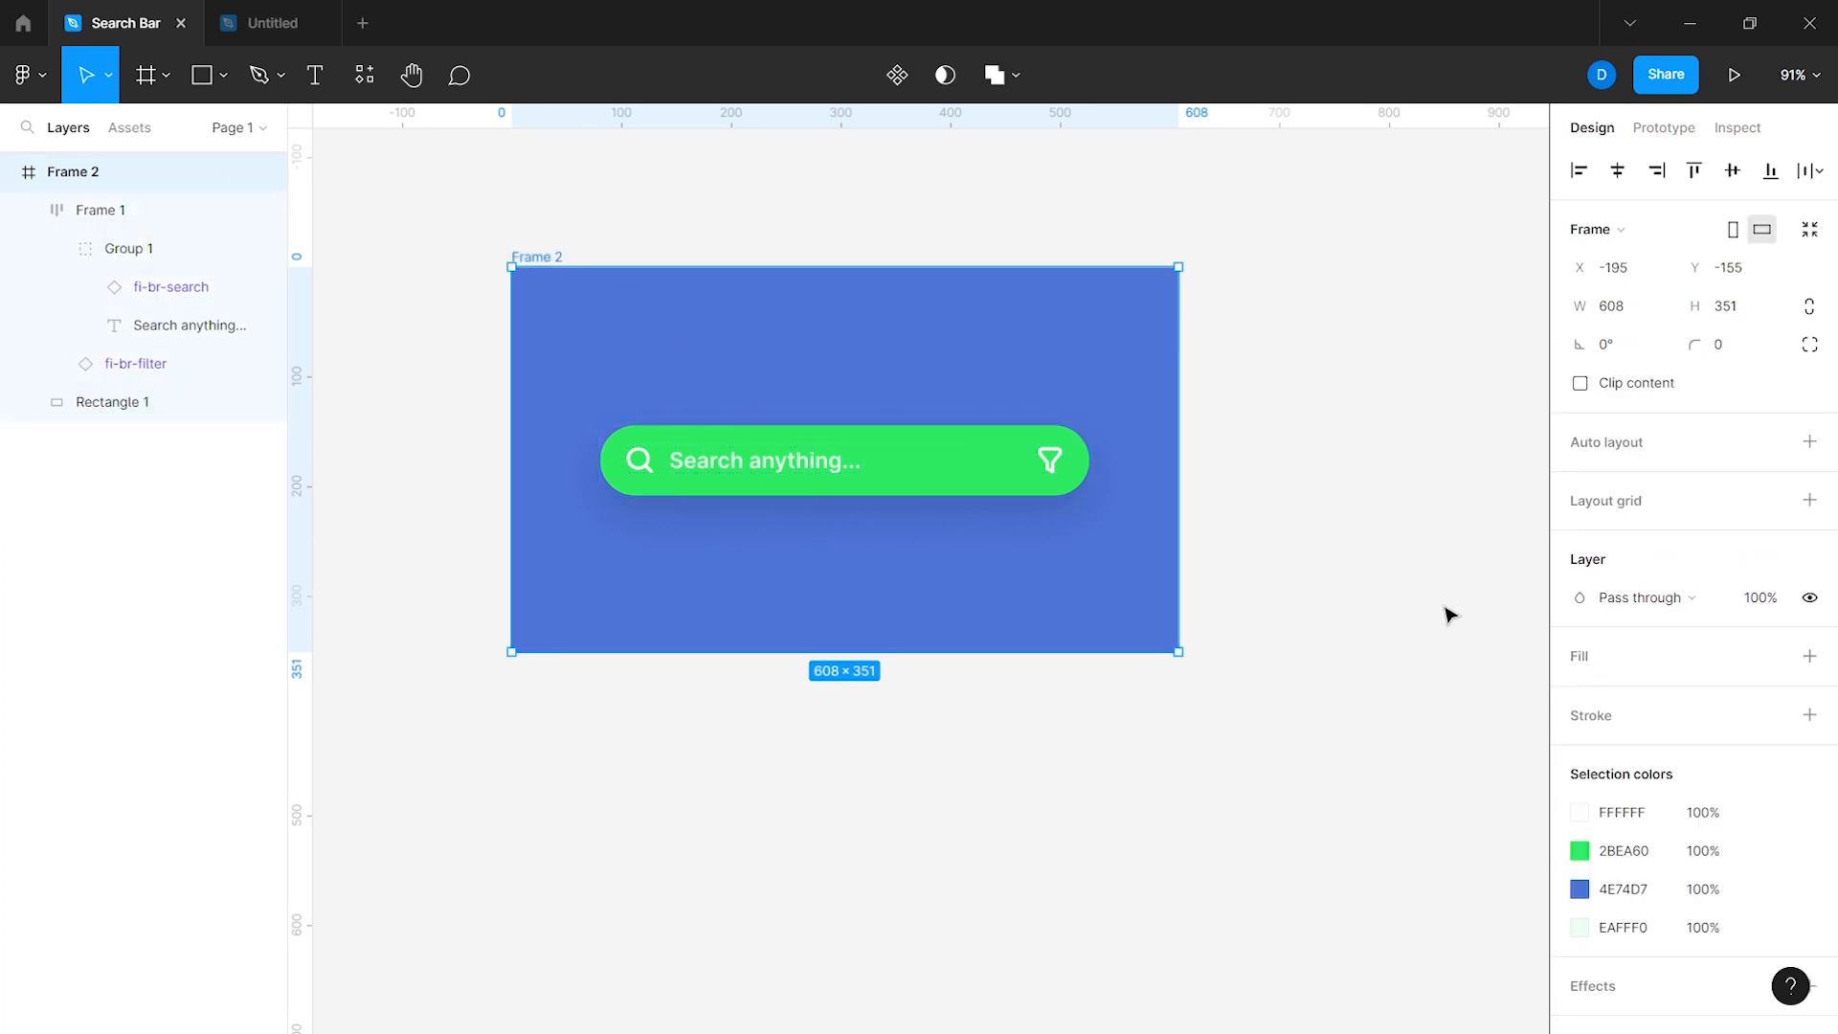
key(ctrl+d)
scroll(1444, 615, down, 5)
drag(1238, 550, 914, 328)
scroll(910, 328, up, 5)
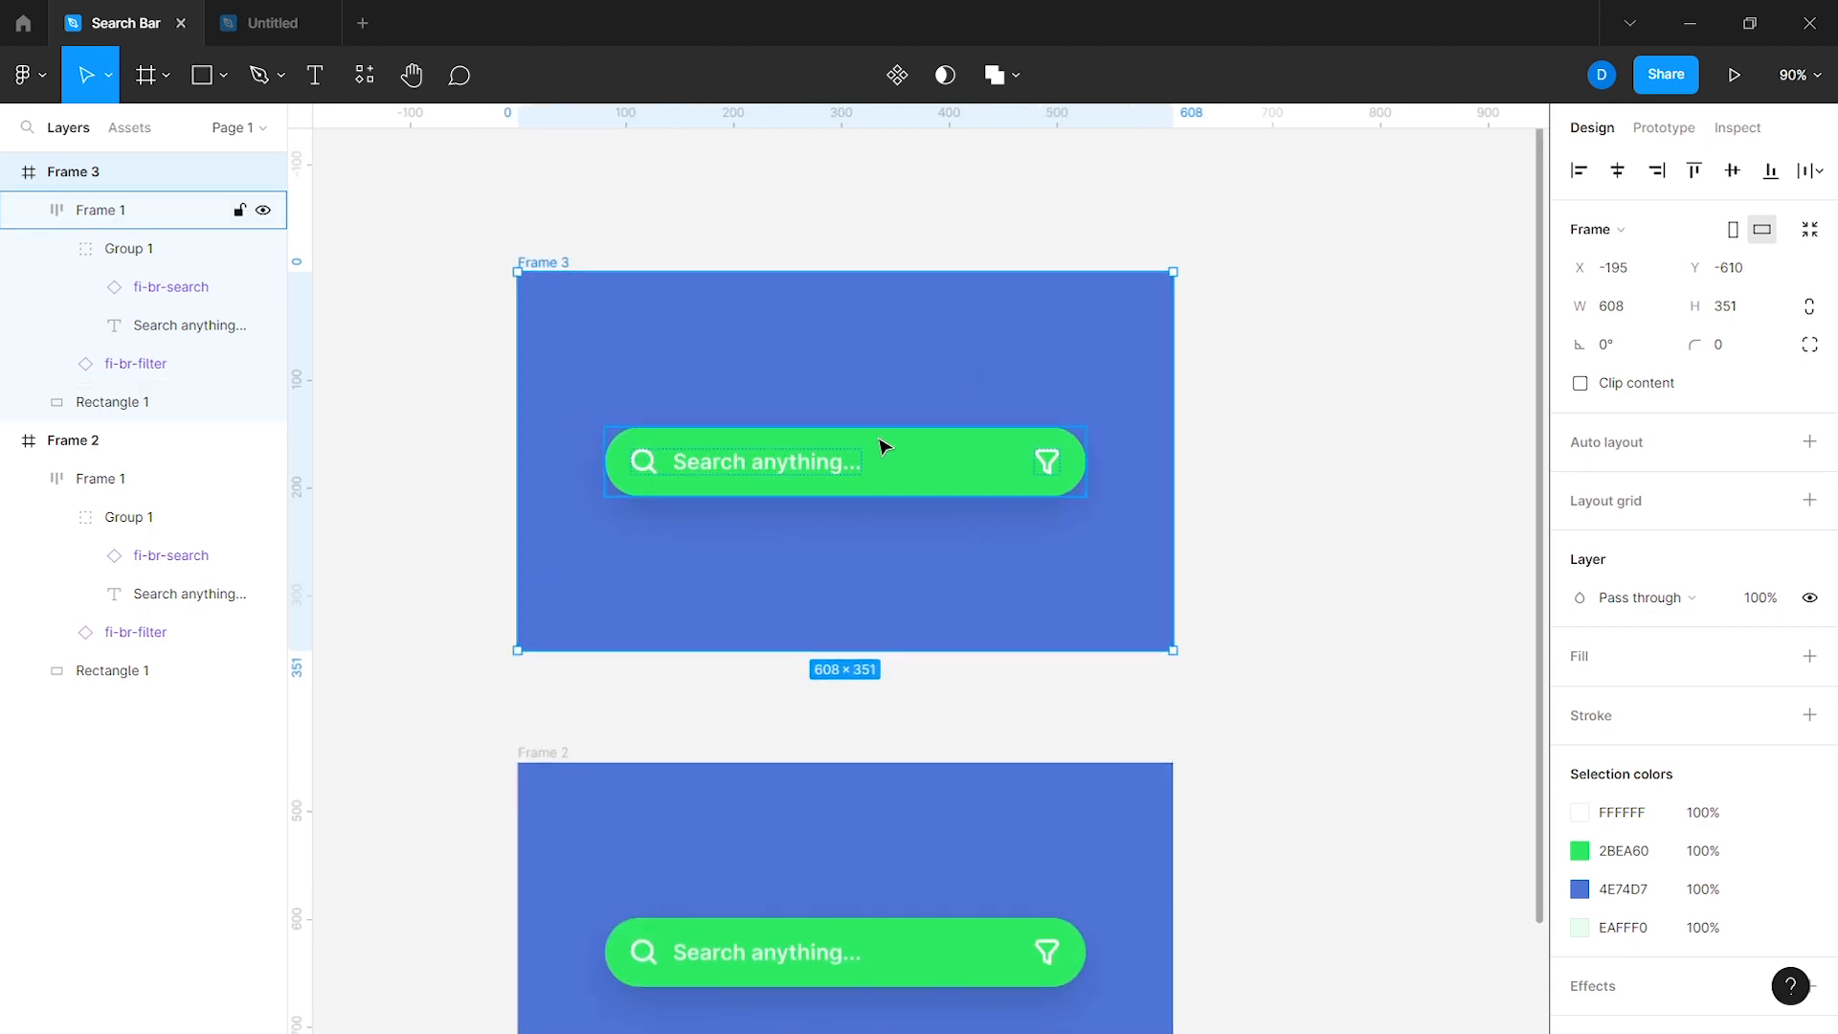
Step: Shrink the search bar in the upper frame to a width of 64 and place it near the frame's middle
click(882, 446)
scroll(881, 444, up, 3)
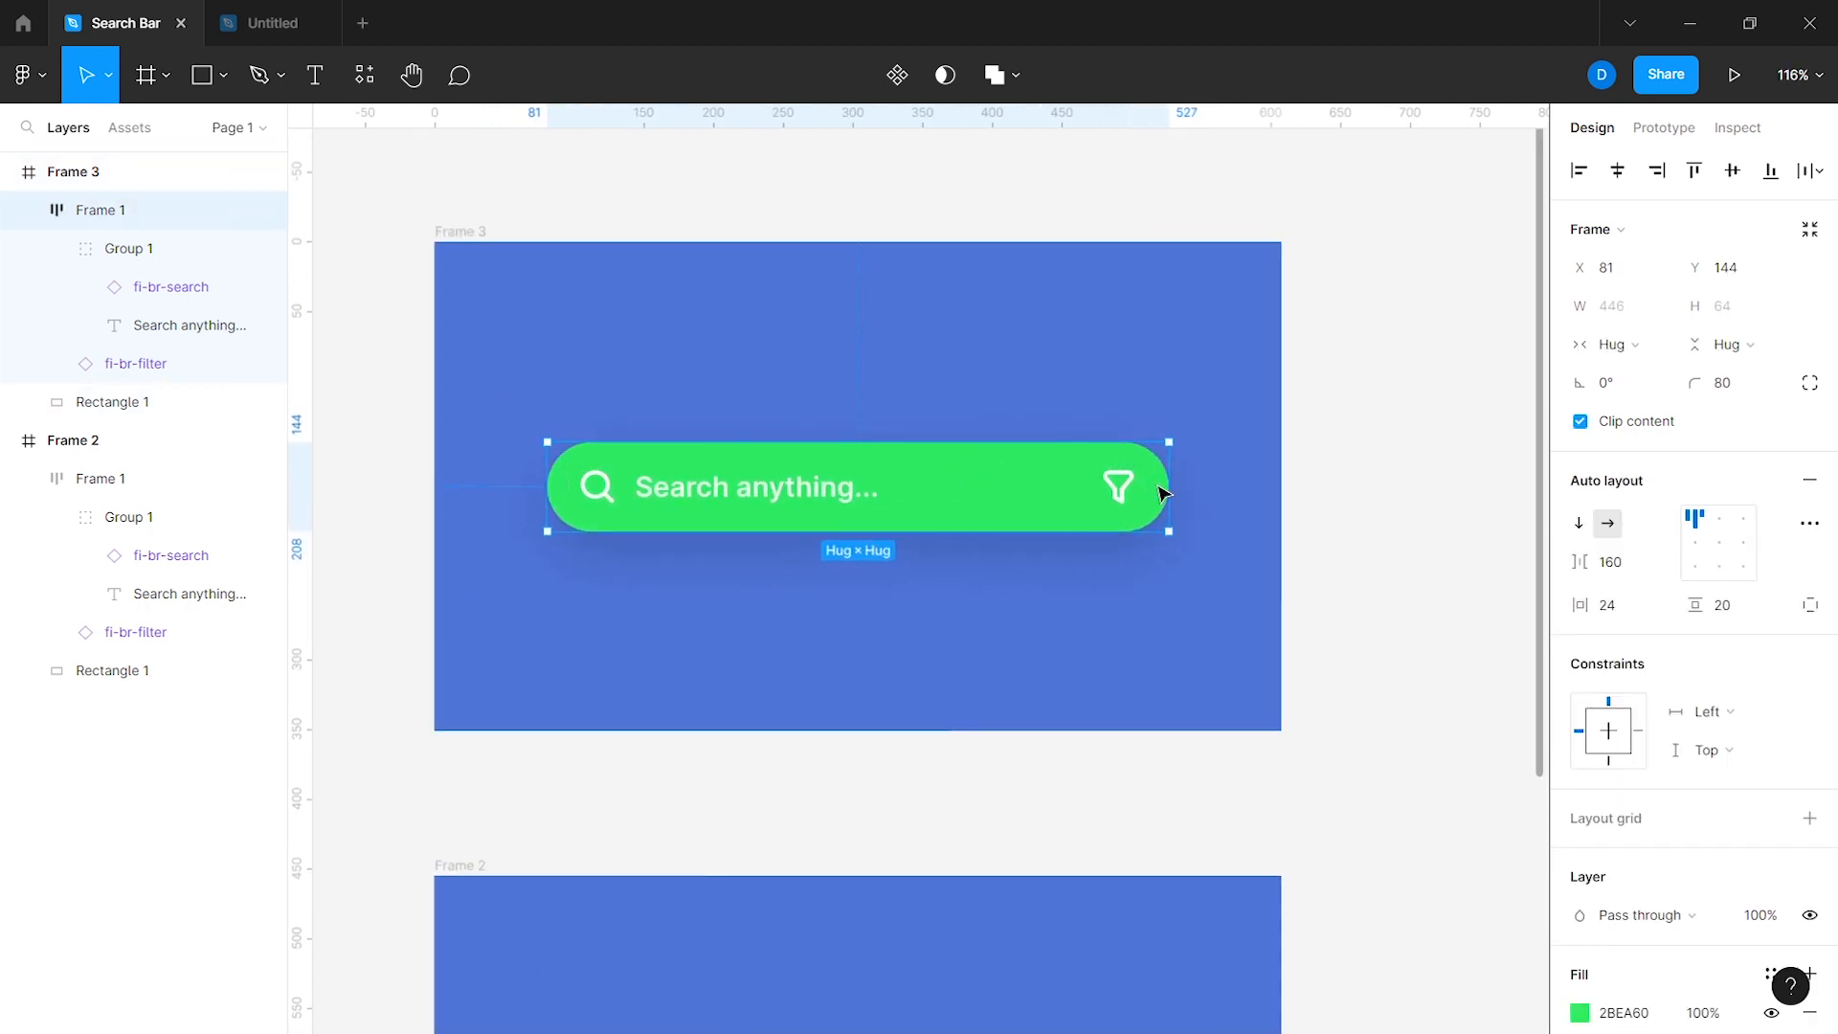
drag(1170, 489, 896, 489)
text(64)
key(Return)
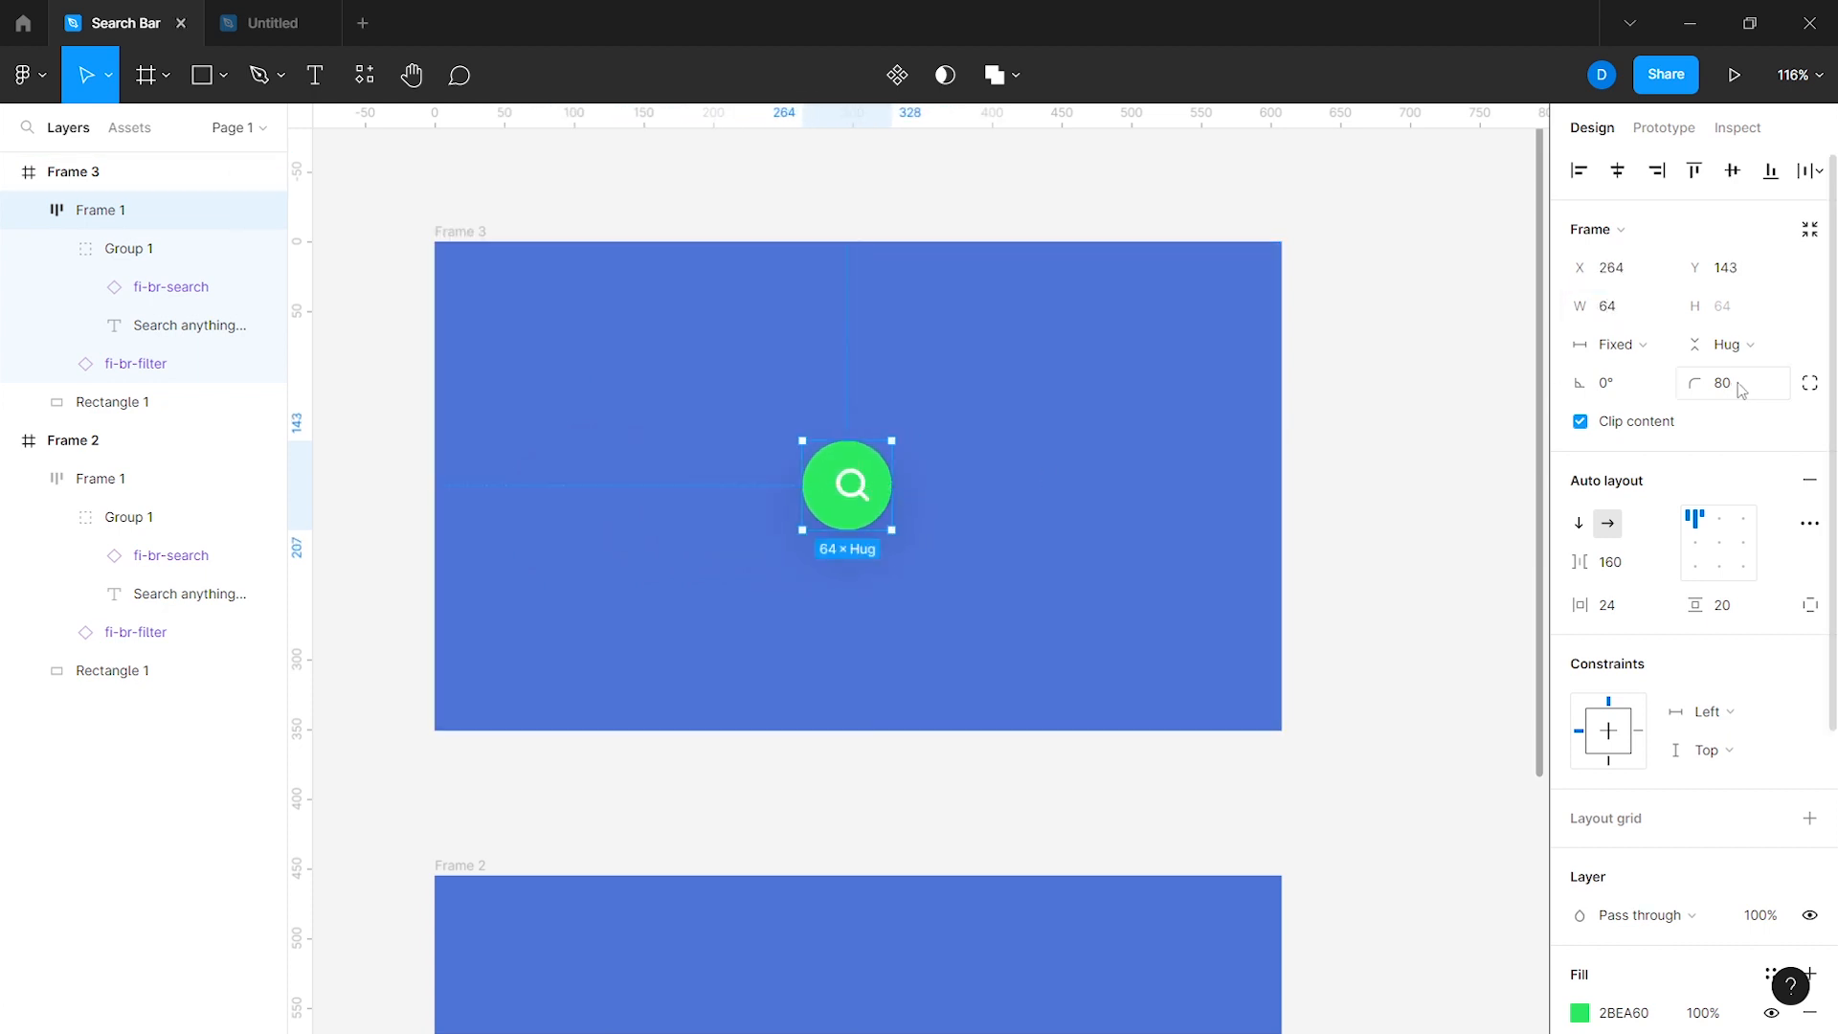
Step: Set the upper search button's corner radius to 14 and hide its placeholder text and filter icon
key(Return)
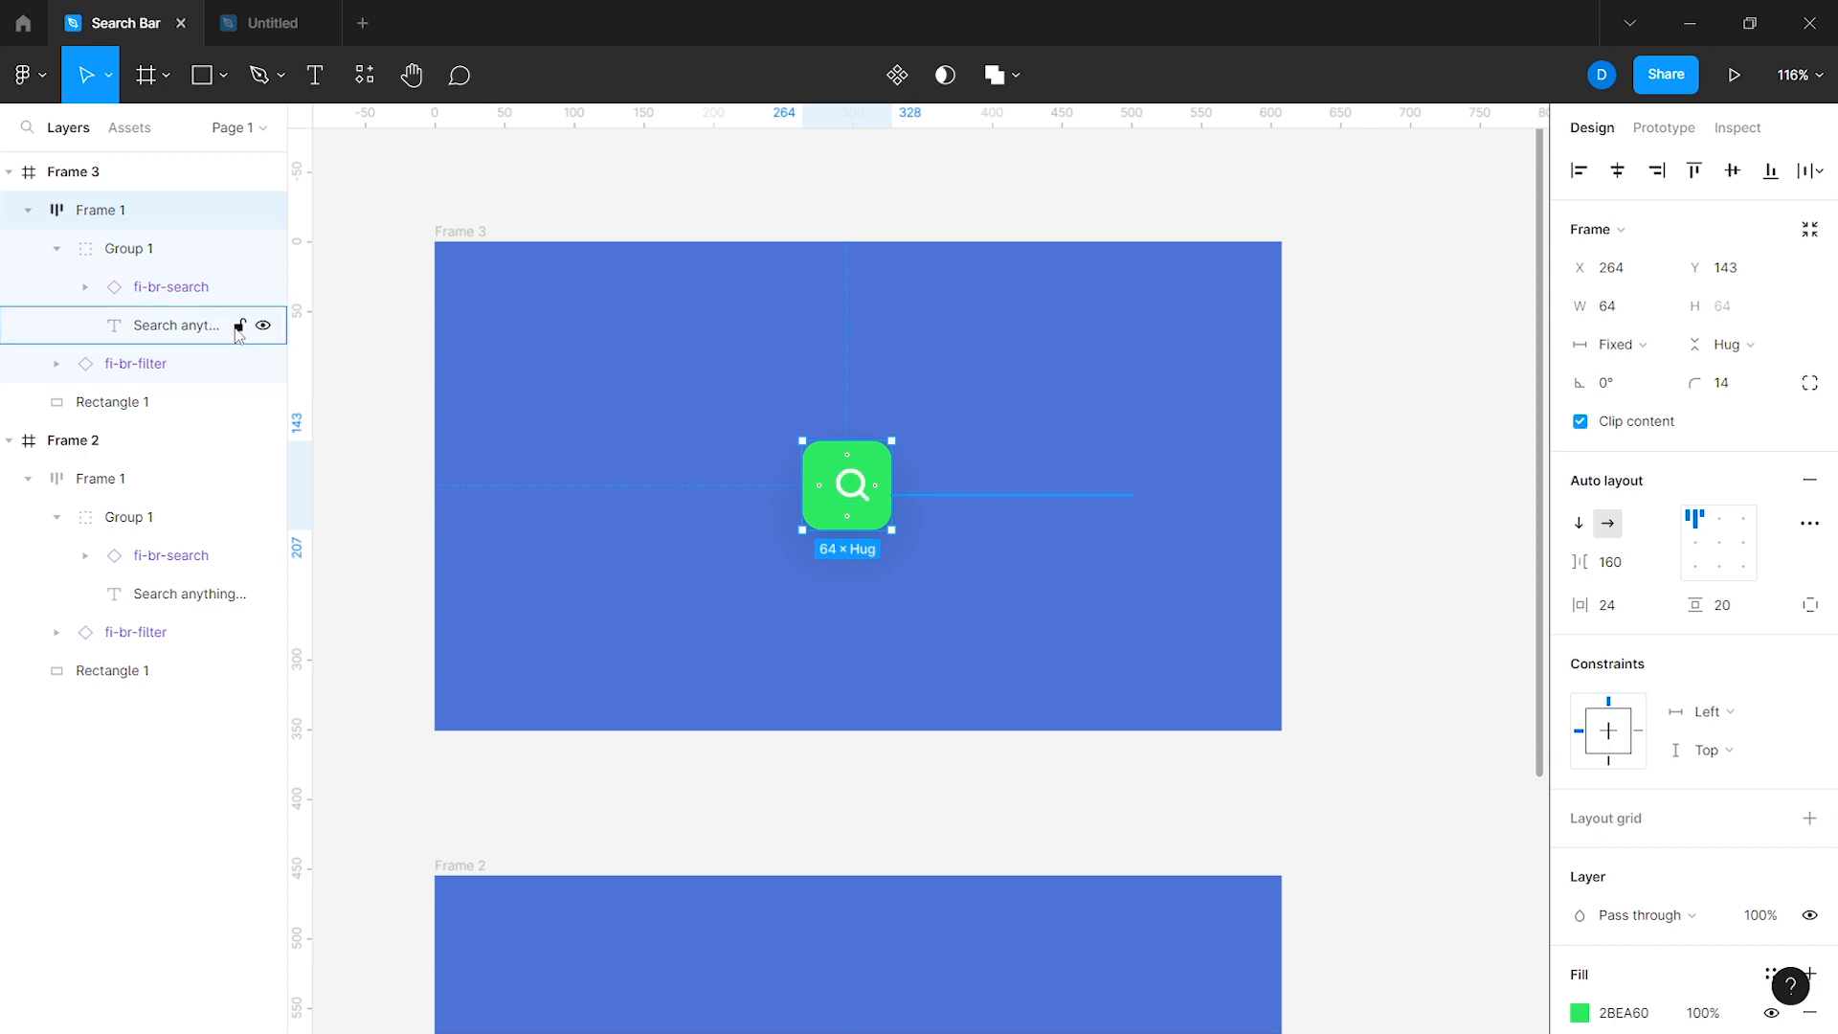
click(178, 337)
click(215, 362)
click(263, 363)
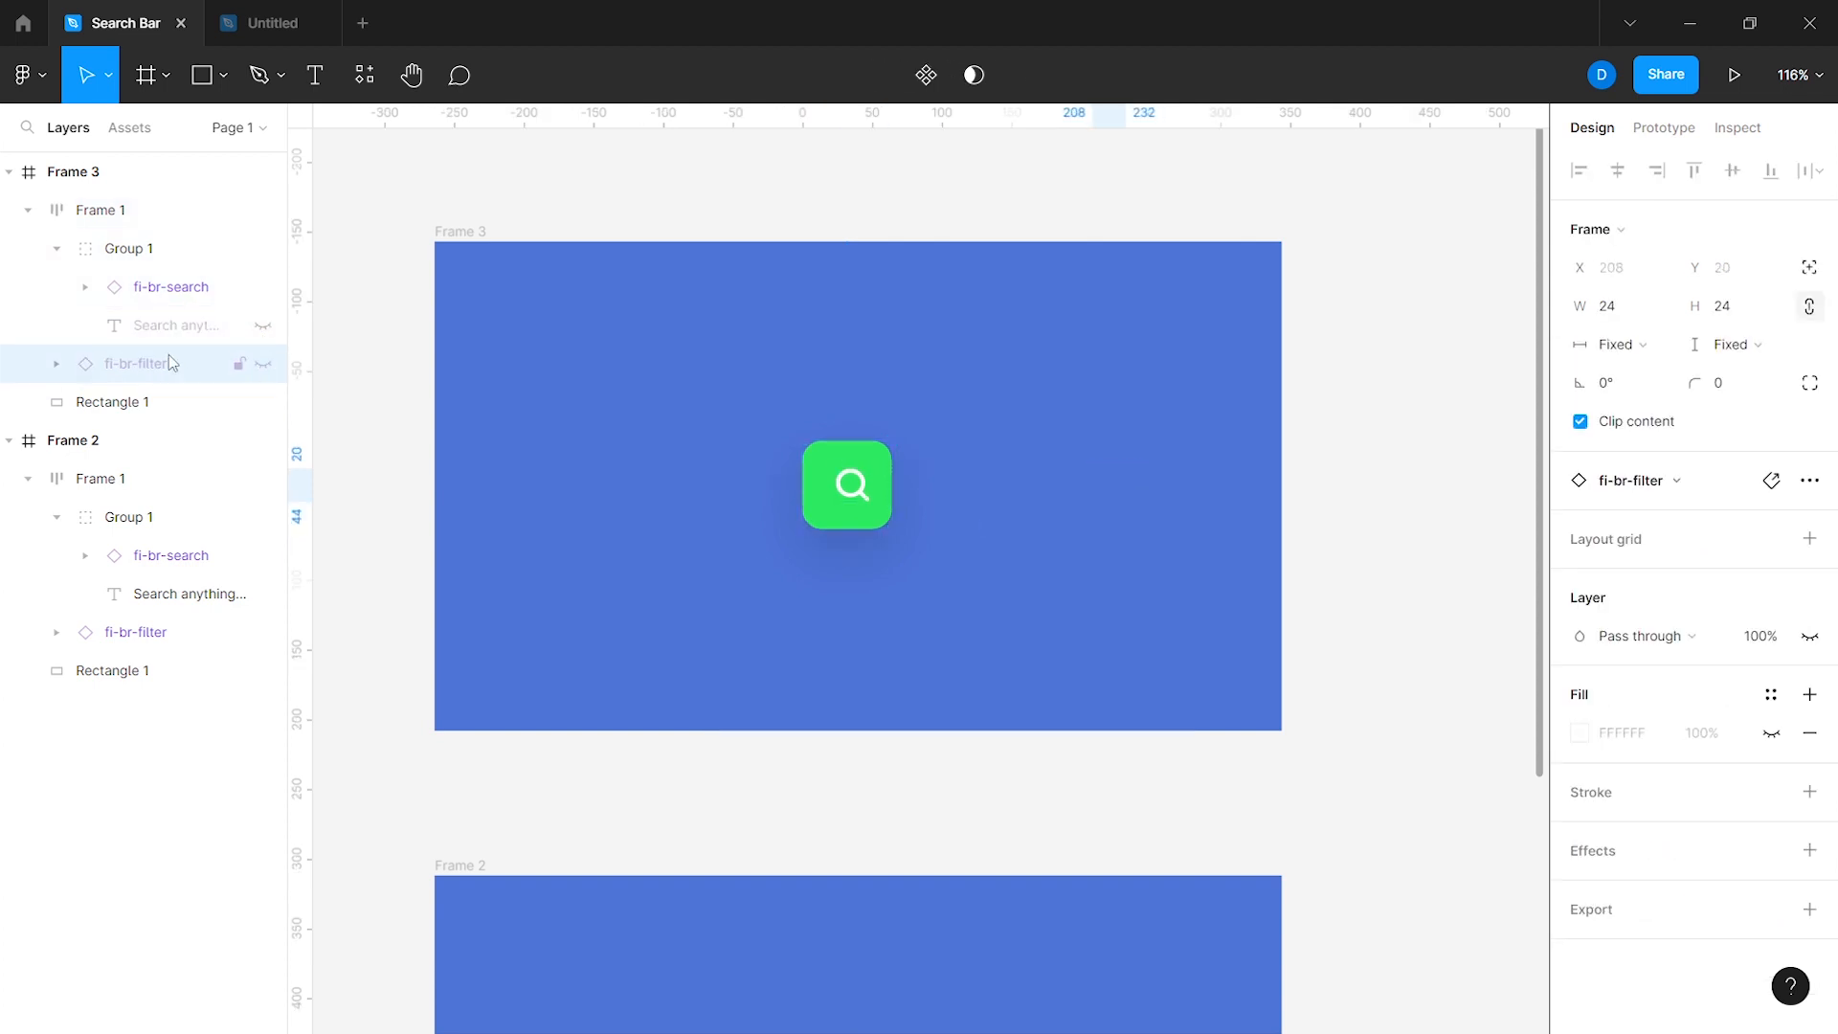
Step: Remove the upper button's auto layout and move its hidden placeholder text over the green square, to X -83
click(164, 360)
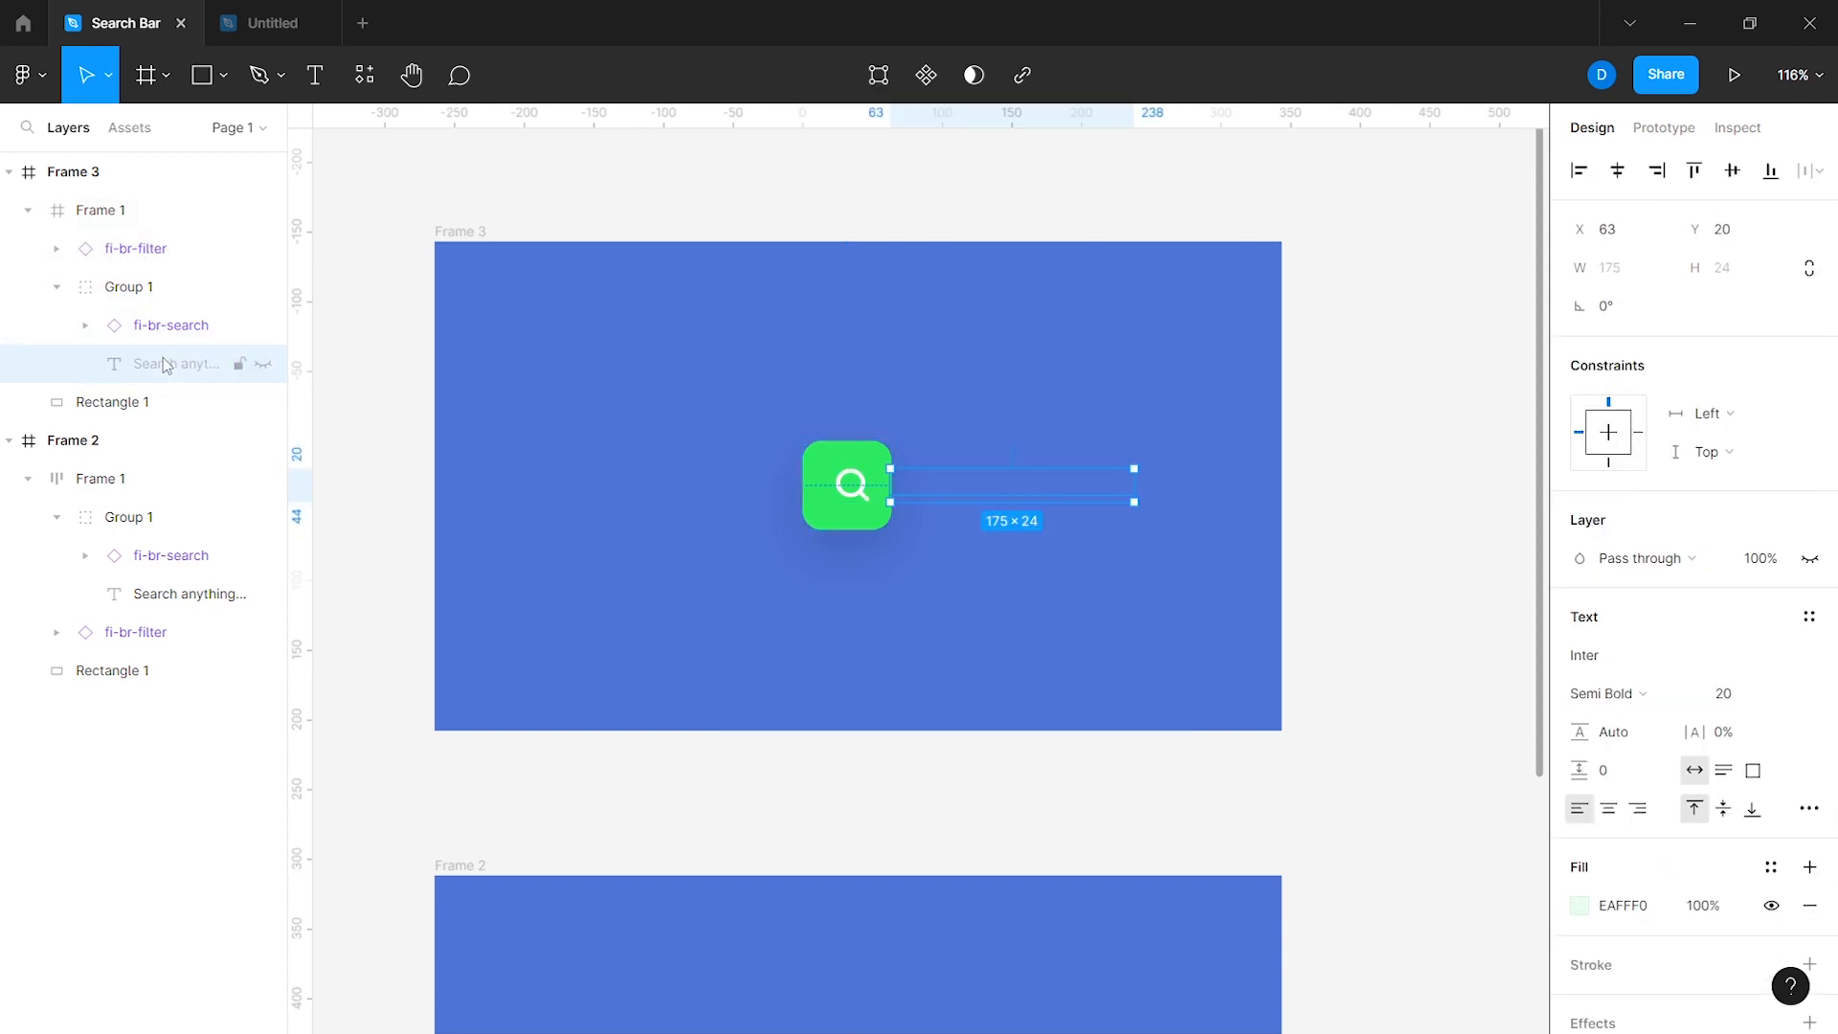
key(shift+Left)
key(shift+Left)
key(shift+Left)
key(shift+Left)
key(shift+Left)
key(shift+Left)
key(shift+Left)
key(shift+Left)
key(shift+Left)
key(shift+Left)
key(shift+Left)
key(shift+Left)
key(shift+Left)
key(shift+Left)
key(shift+Left)
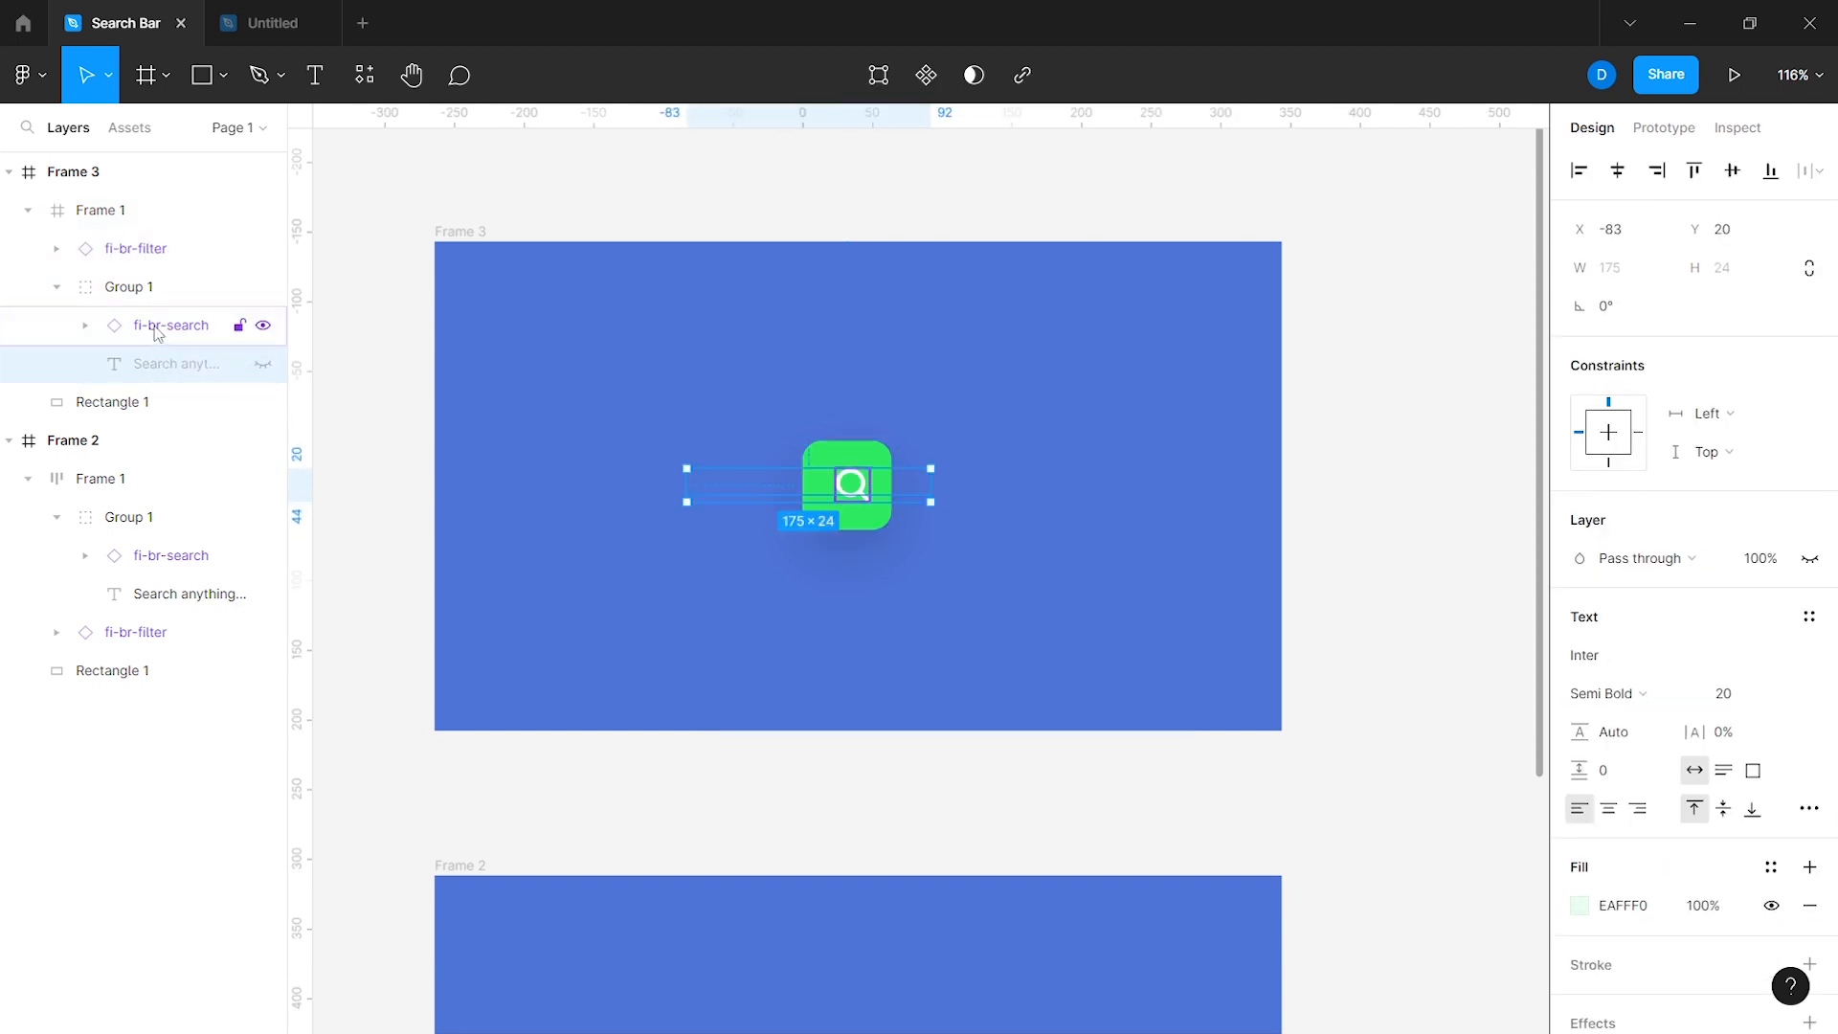
Step: Send the filter icon in Frame 3 below the icon group, move it to X 20 over the button, and hide it
click(163, 249)
key(ctrl+[)
key(shift+Left)
key(shift+Left)
key(shift+Left)
key(shift+Left)
key(shift+Left)
key(shift+Left)
key(shift+Left)
key(shift+Left)
key(shift+Left)
key(shift+Left)
key(shift+Left)
key(shift+Left)
key(shift+Left)
key(shift+Left)
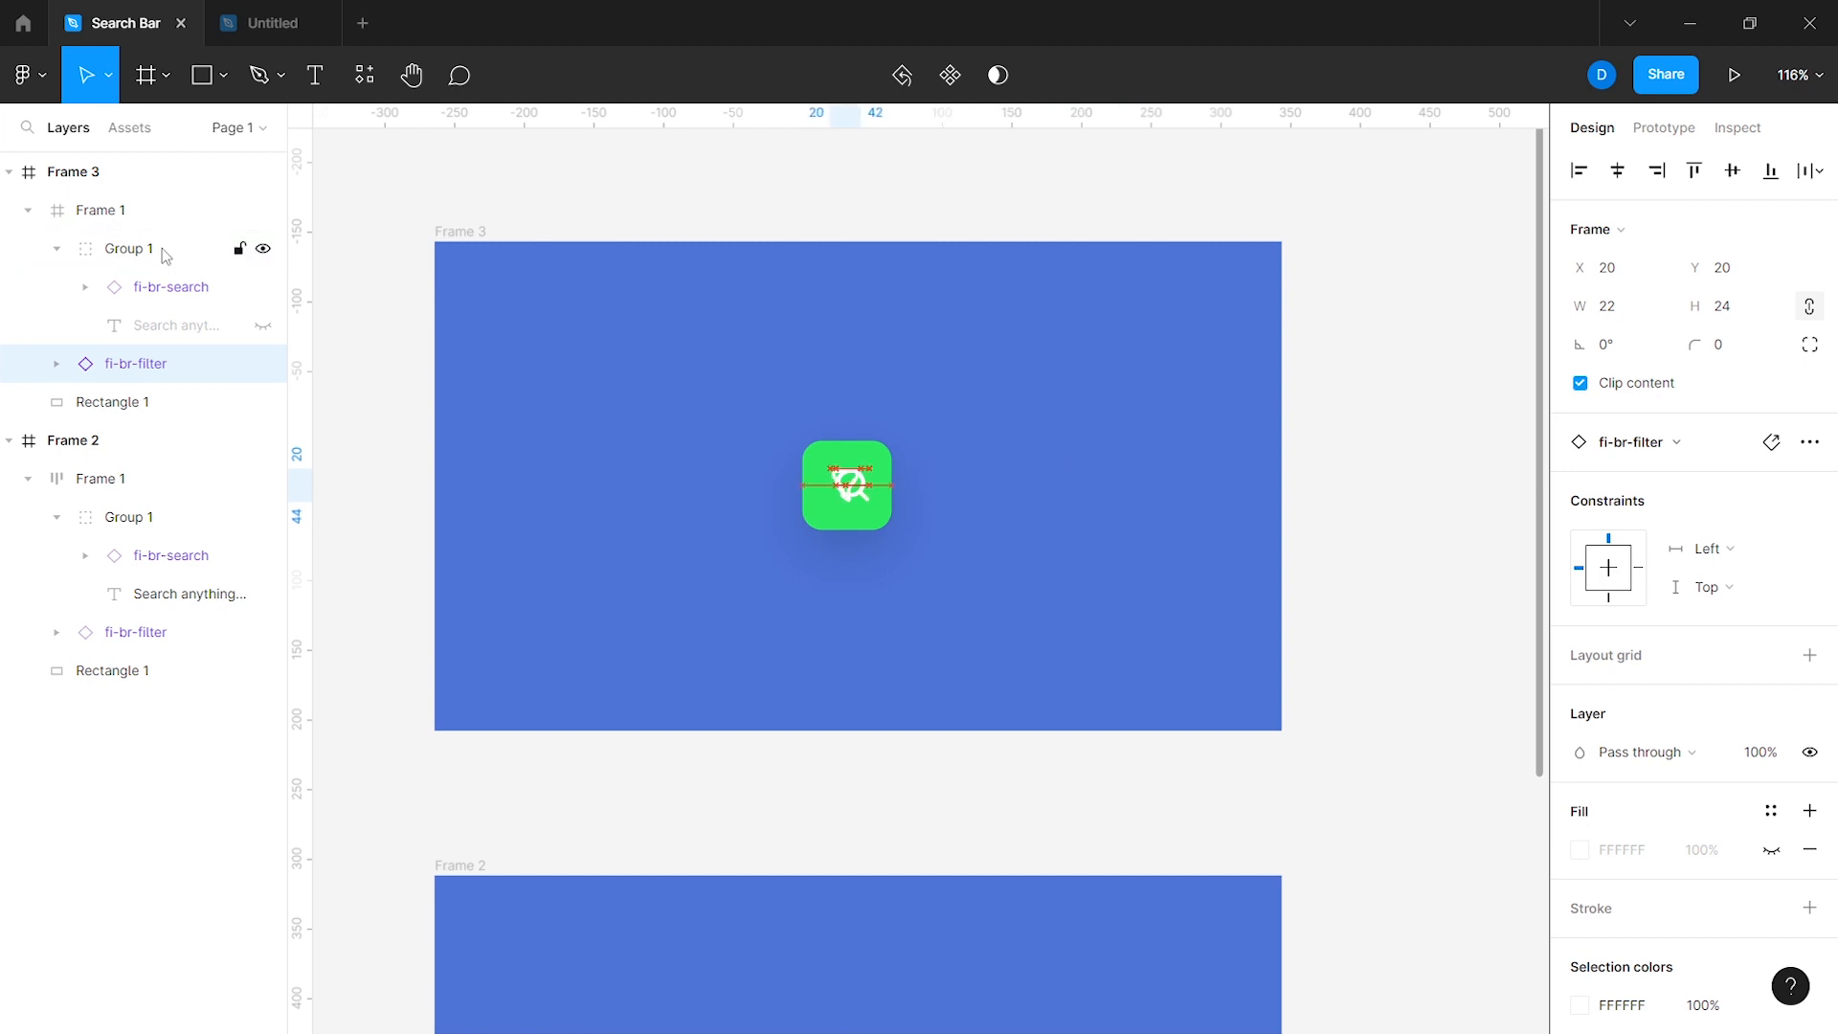
click(263, 364)
Step: Center the search icon inside the green square in Frame 3, at about X 20
click(194, 287)
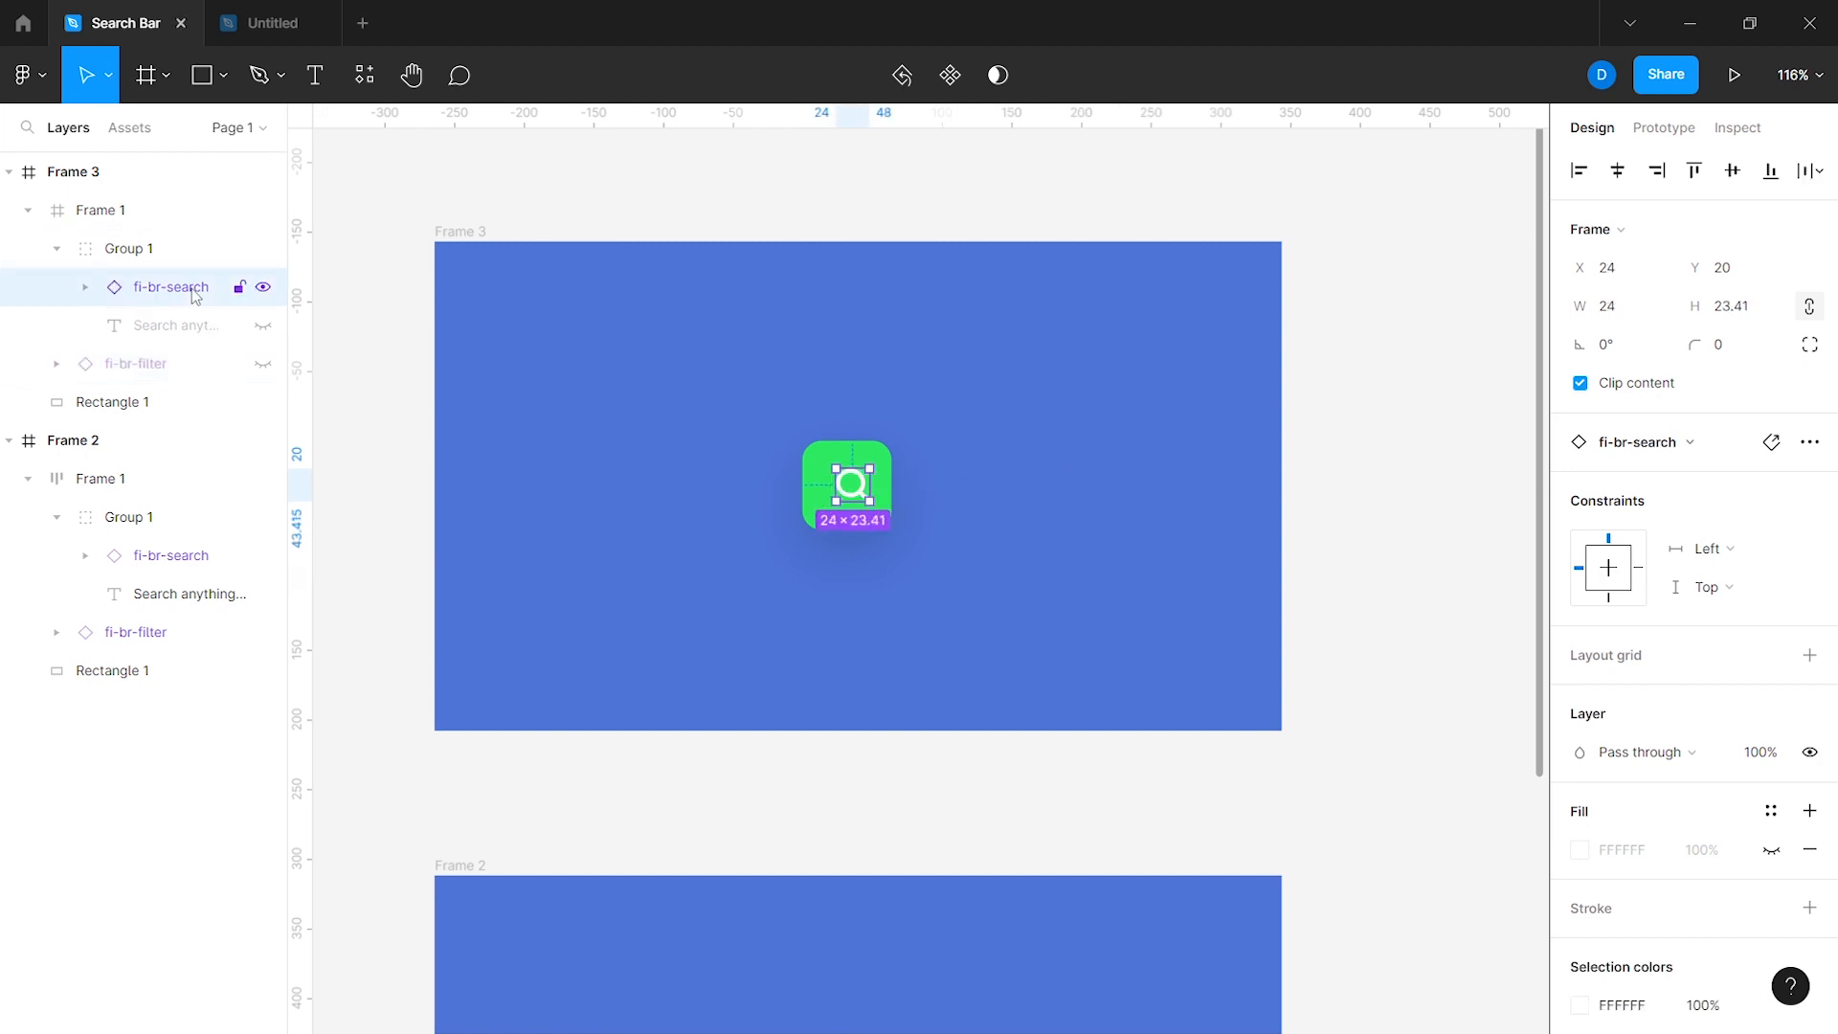
scroll(828, 470, up, 5)
drag(885, 508, 880, 514)
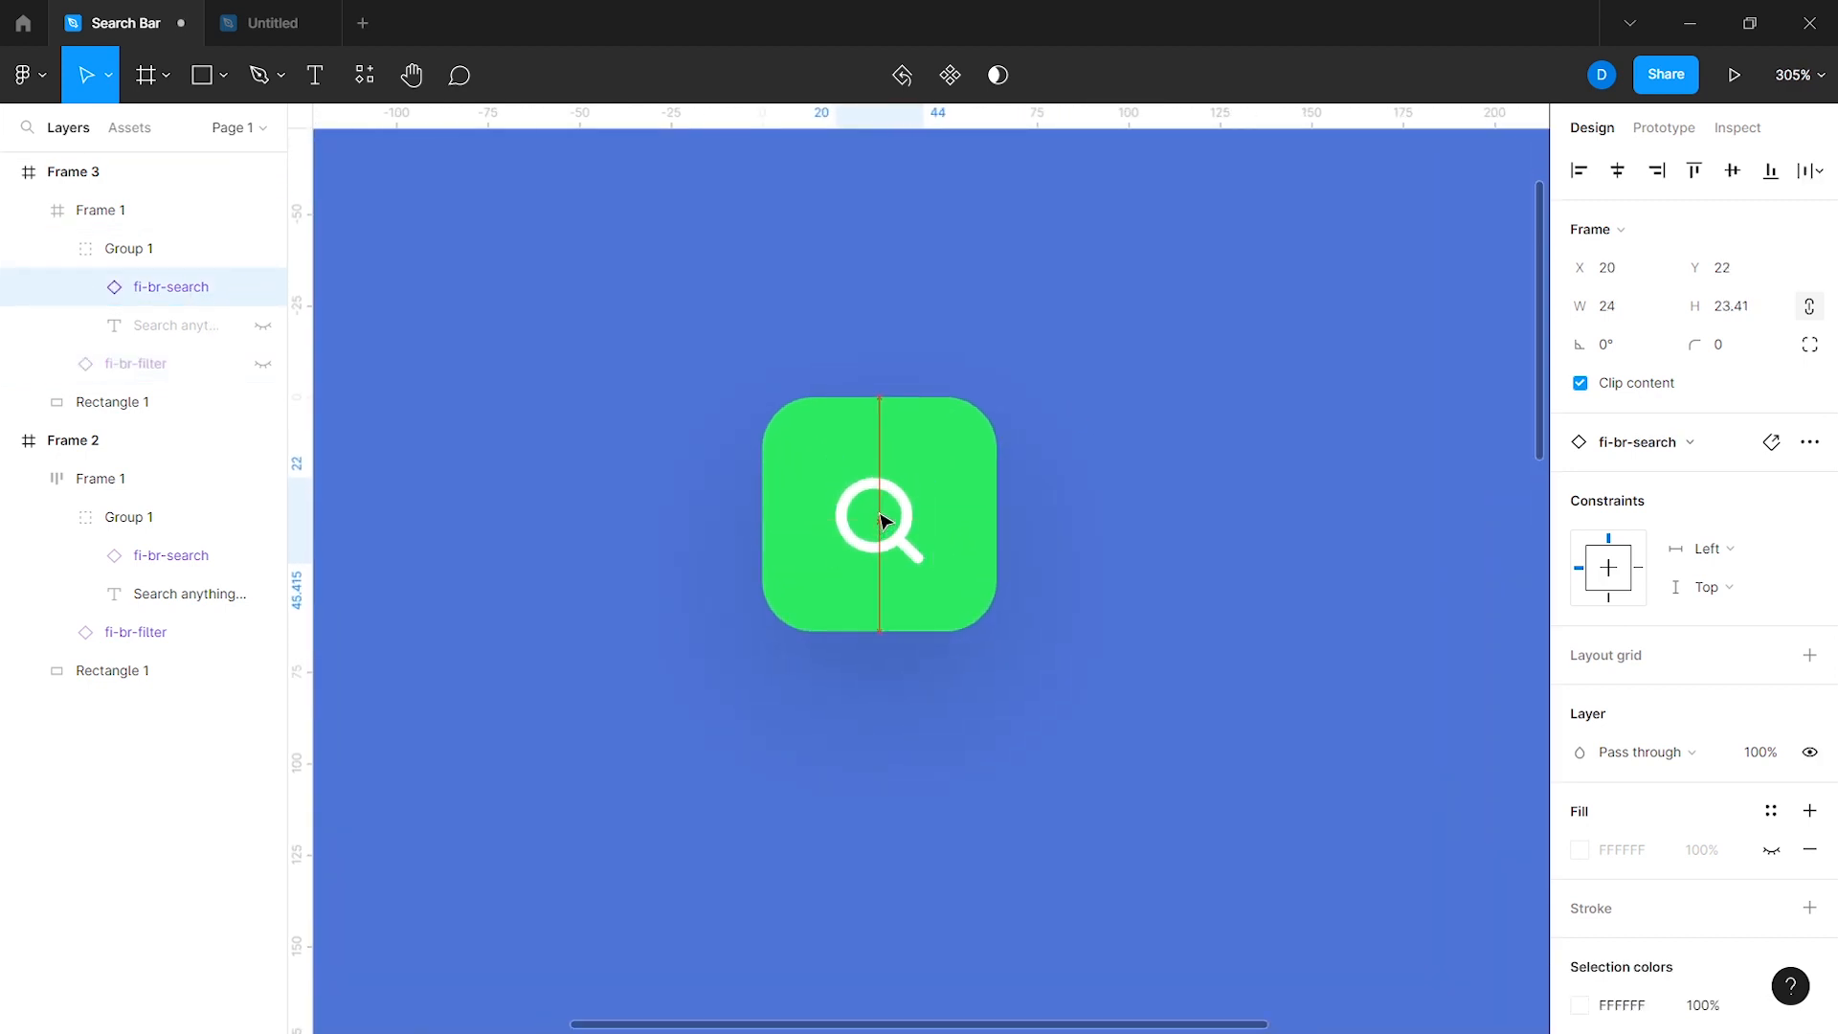
Step: Duplicate Frame 3 and place the copy beside it at X 453, Y -610
scroll(881, 520, down, 5)
click(905, 561)
scroll(903, 560, down, 4)
key(shift+Return)
scroll(968, 558, down, 1)
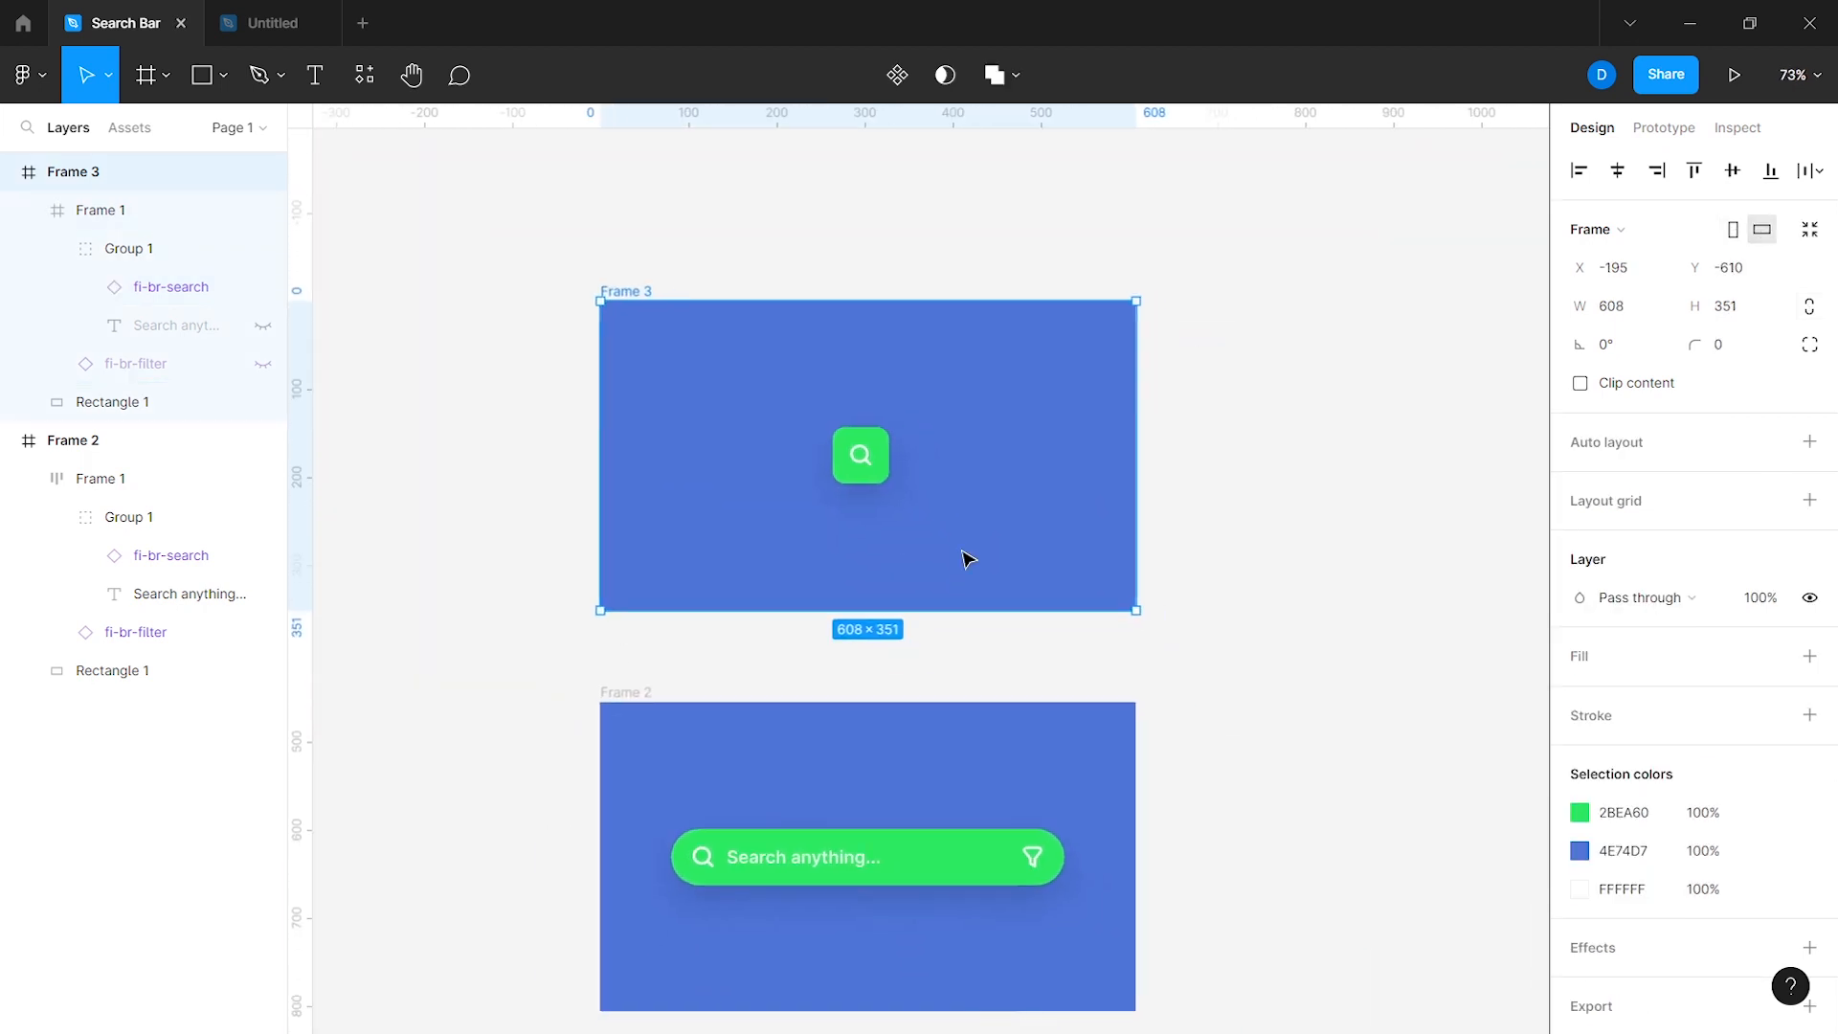
scroll(968, 558, right, 2)
key(ctrl+d)
scroll(755, 465, right, 4)
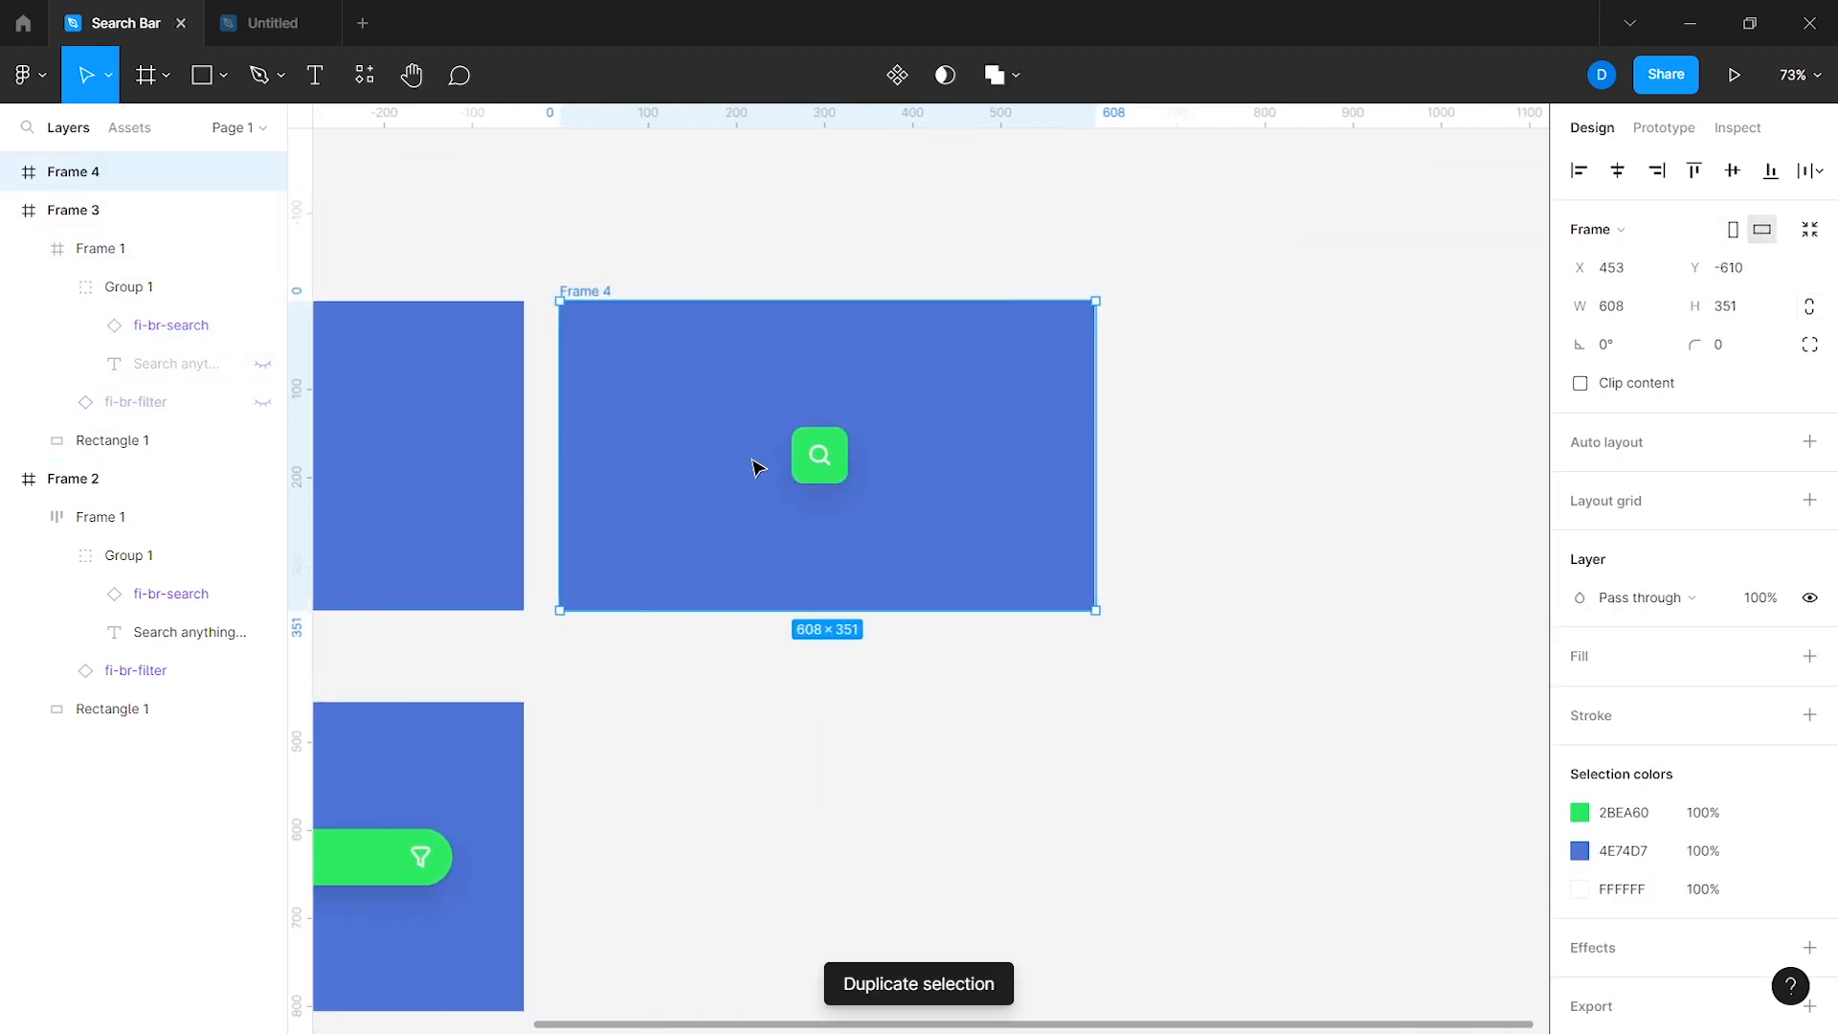
Step: Resize the green button in Frame 4 to 56 by 56
scroll(887, 479, up, 3)
click(886, 484)
click(1607, 322)
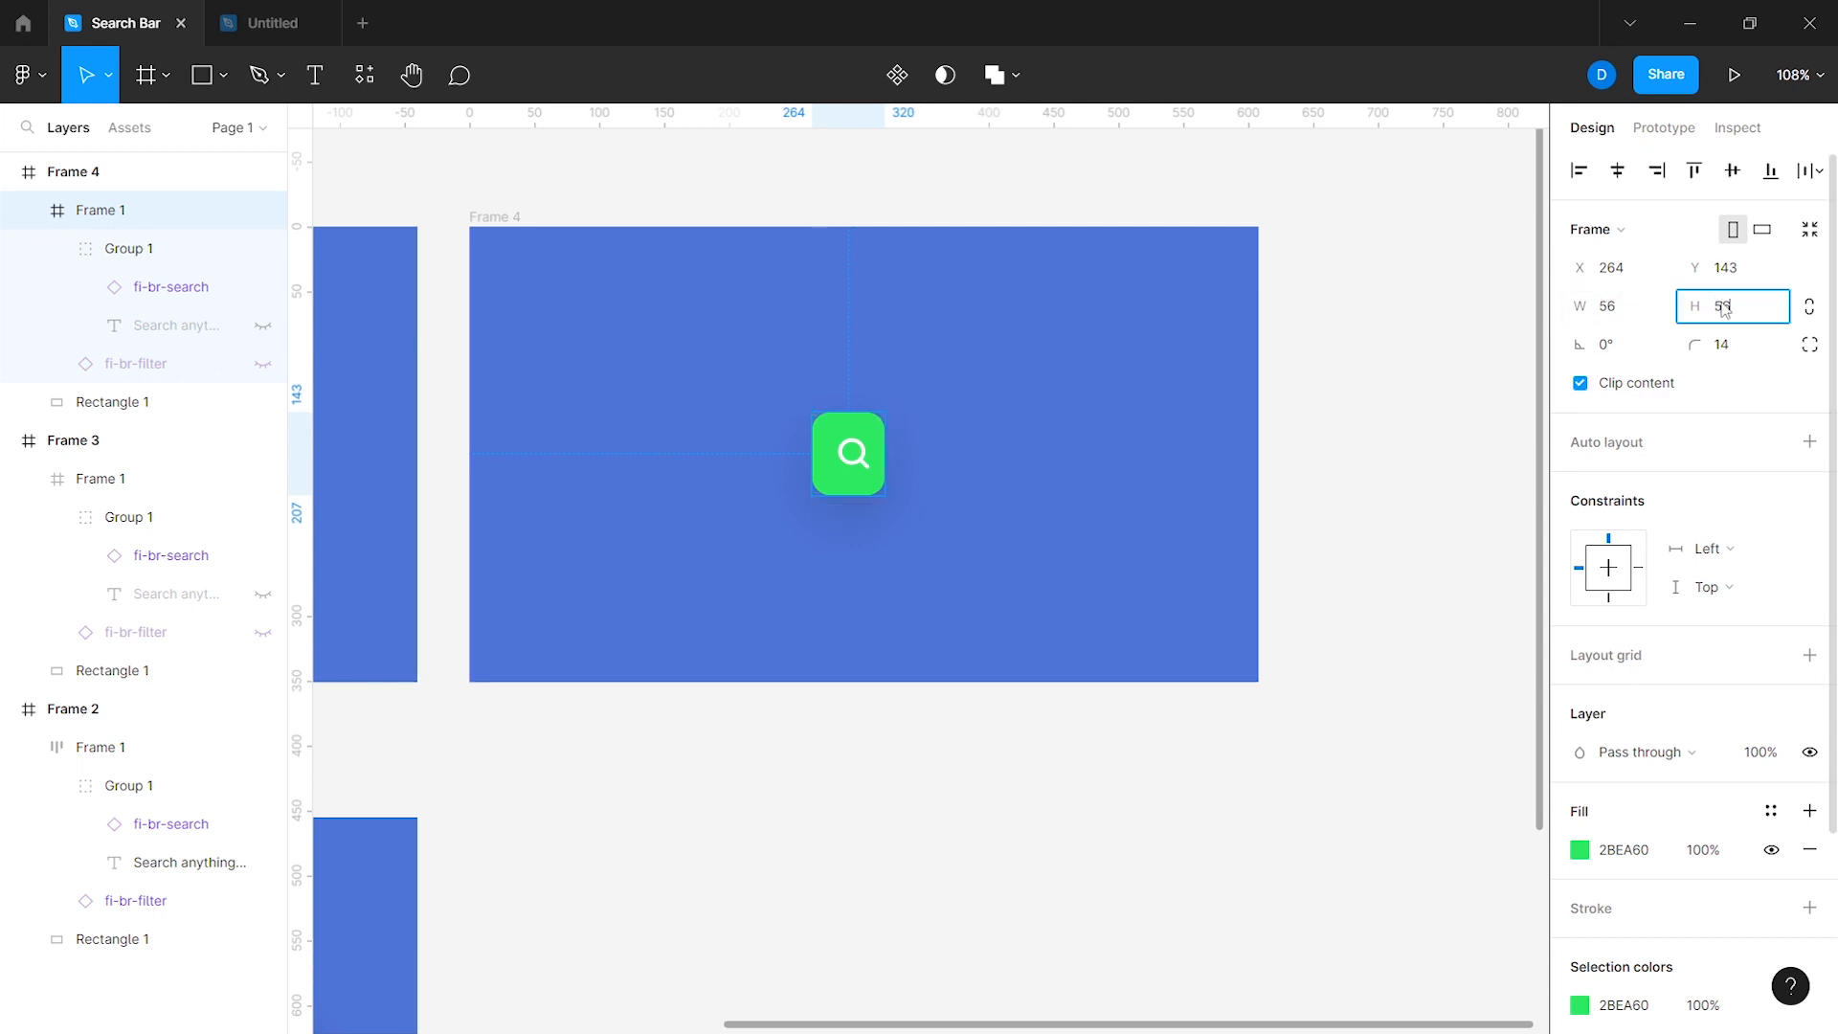
key(Return)
Step: Resize the search icon group in Frame 4 to 20 by 20 and center it in the button at X 18, Y 18
click(1619, 308)
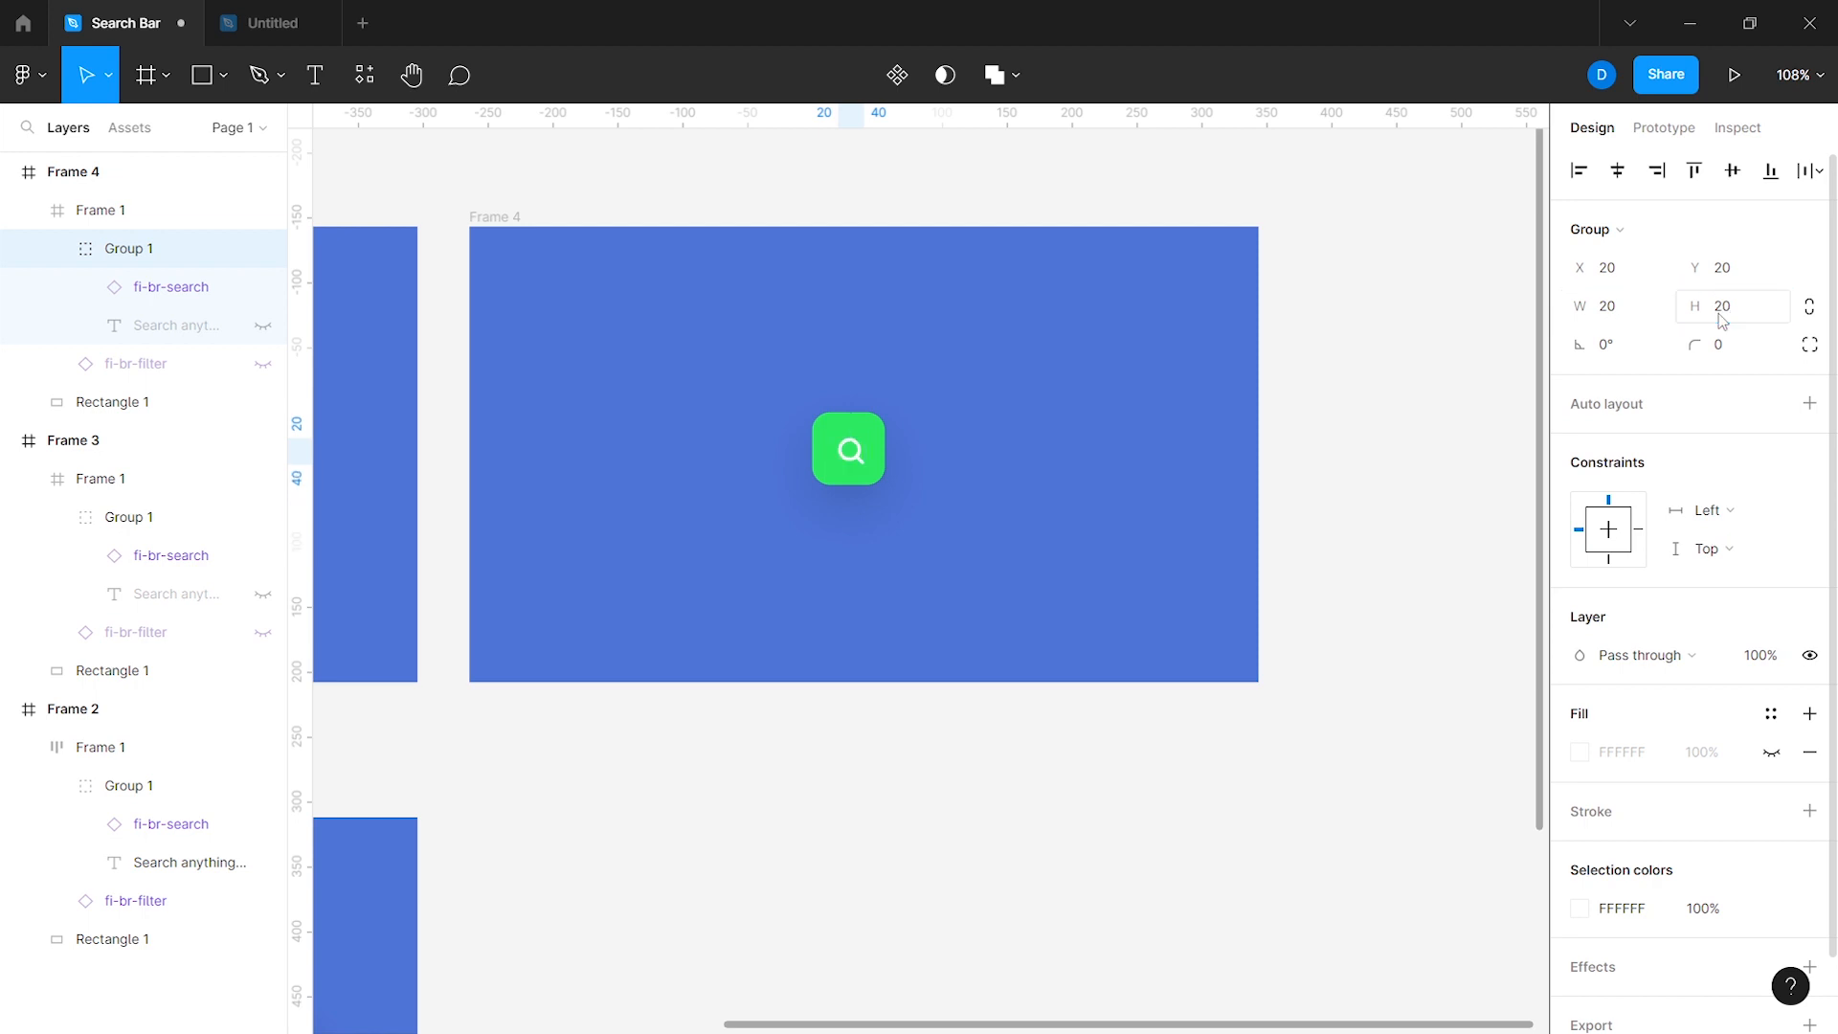
scroll(829, 468, up, 4)
drag(874, 441, 868, 435)
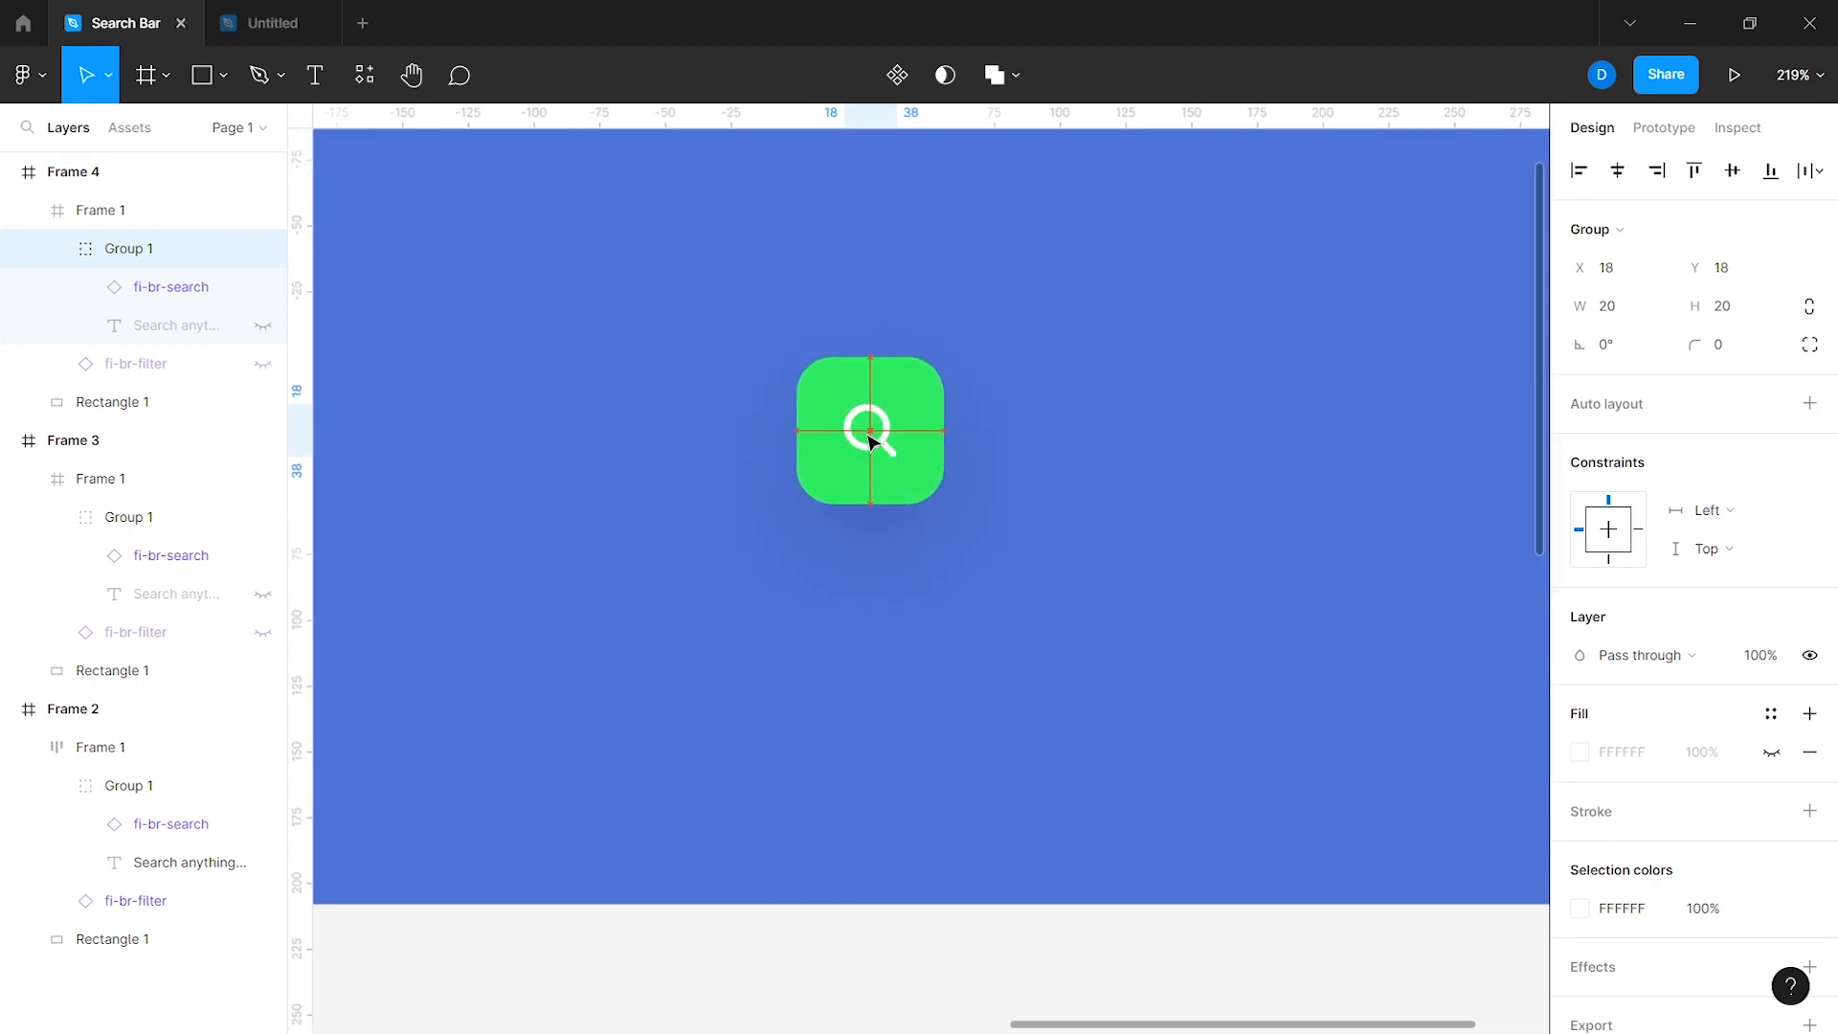
Step: Connect Frame 3 to Frame 4 with an On click, Navigate to interaction using Smart animate, Ease out, 200ms
scroll(935, 501, down, 3)
click(972, 615)
scroll(974, 614, down, 7)
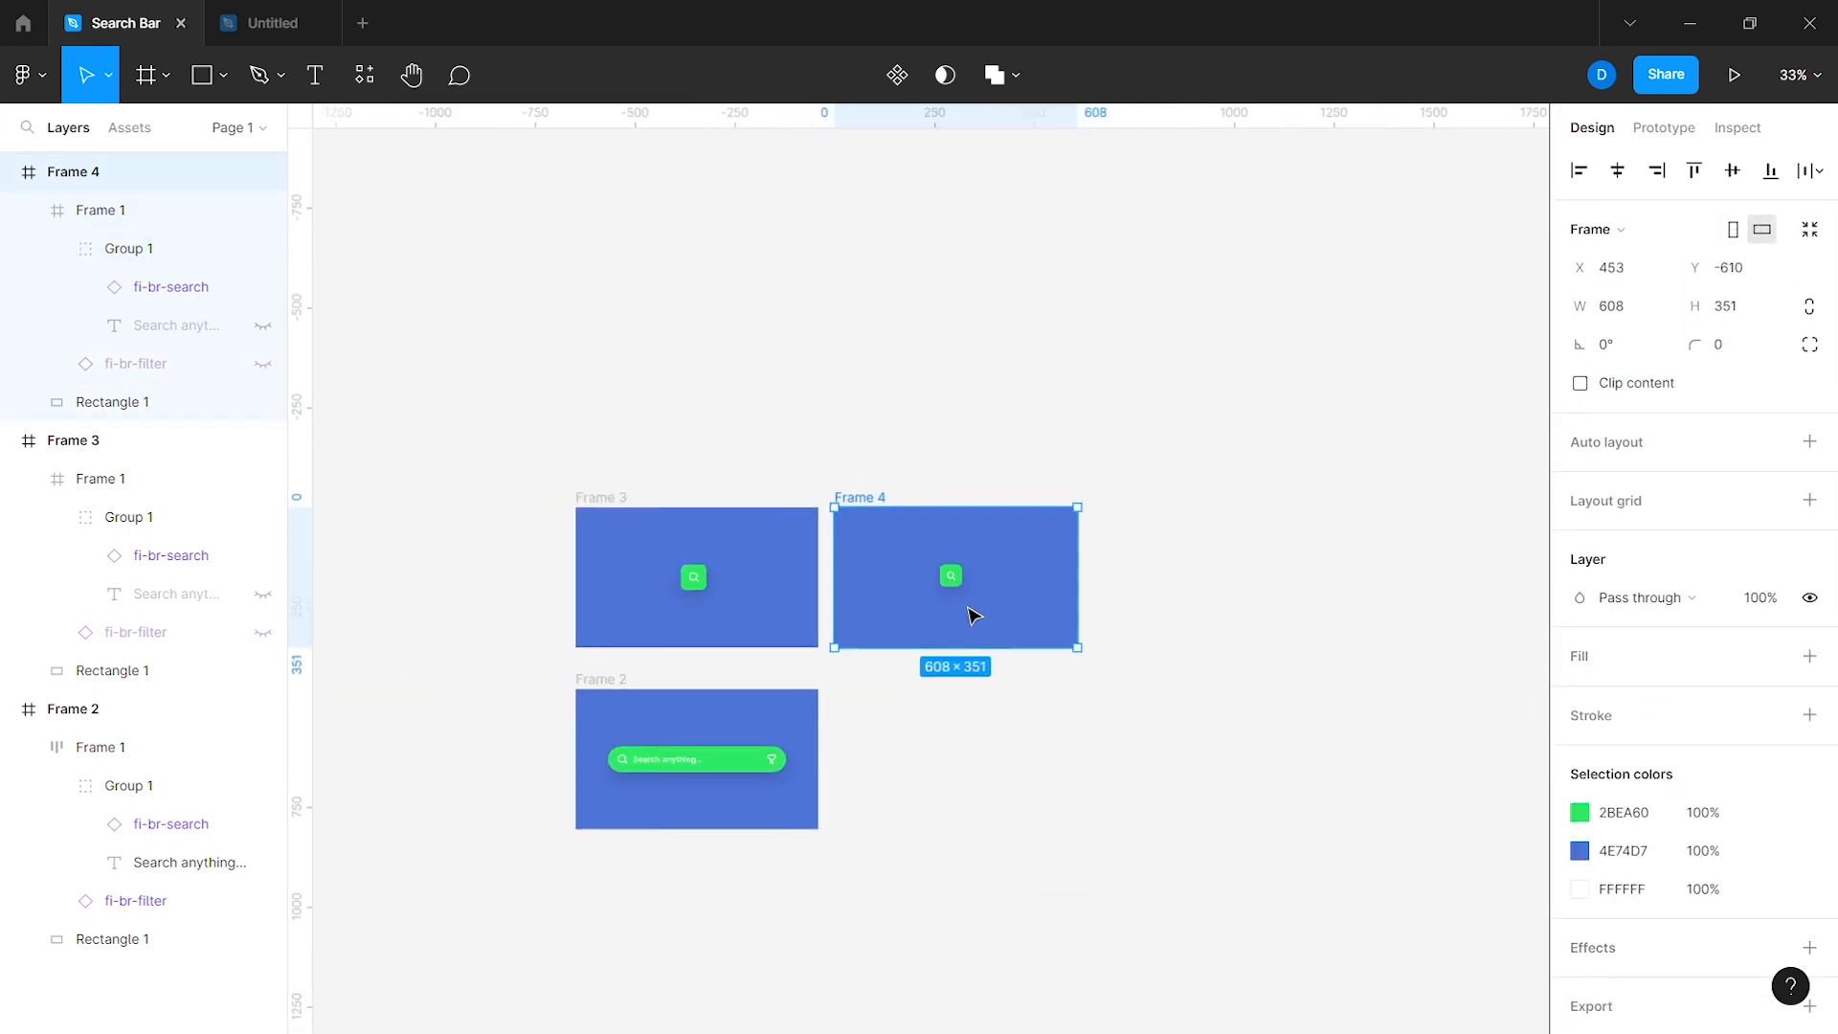
scroll(973, 615, up, 3)
click(774, 376)
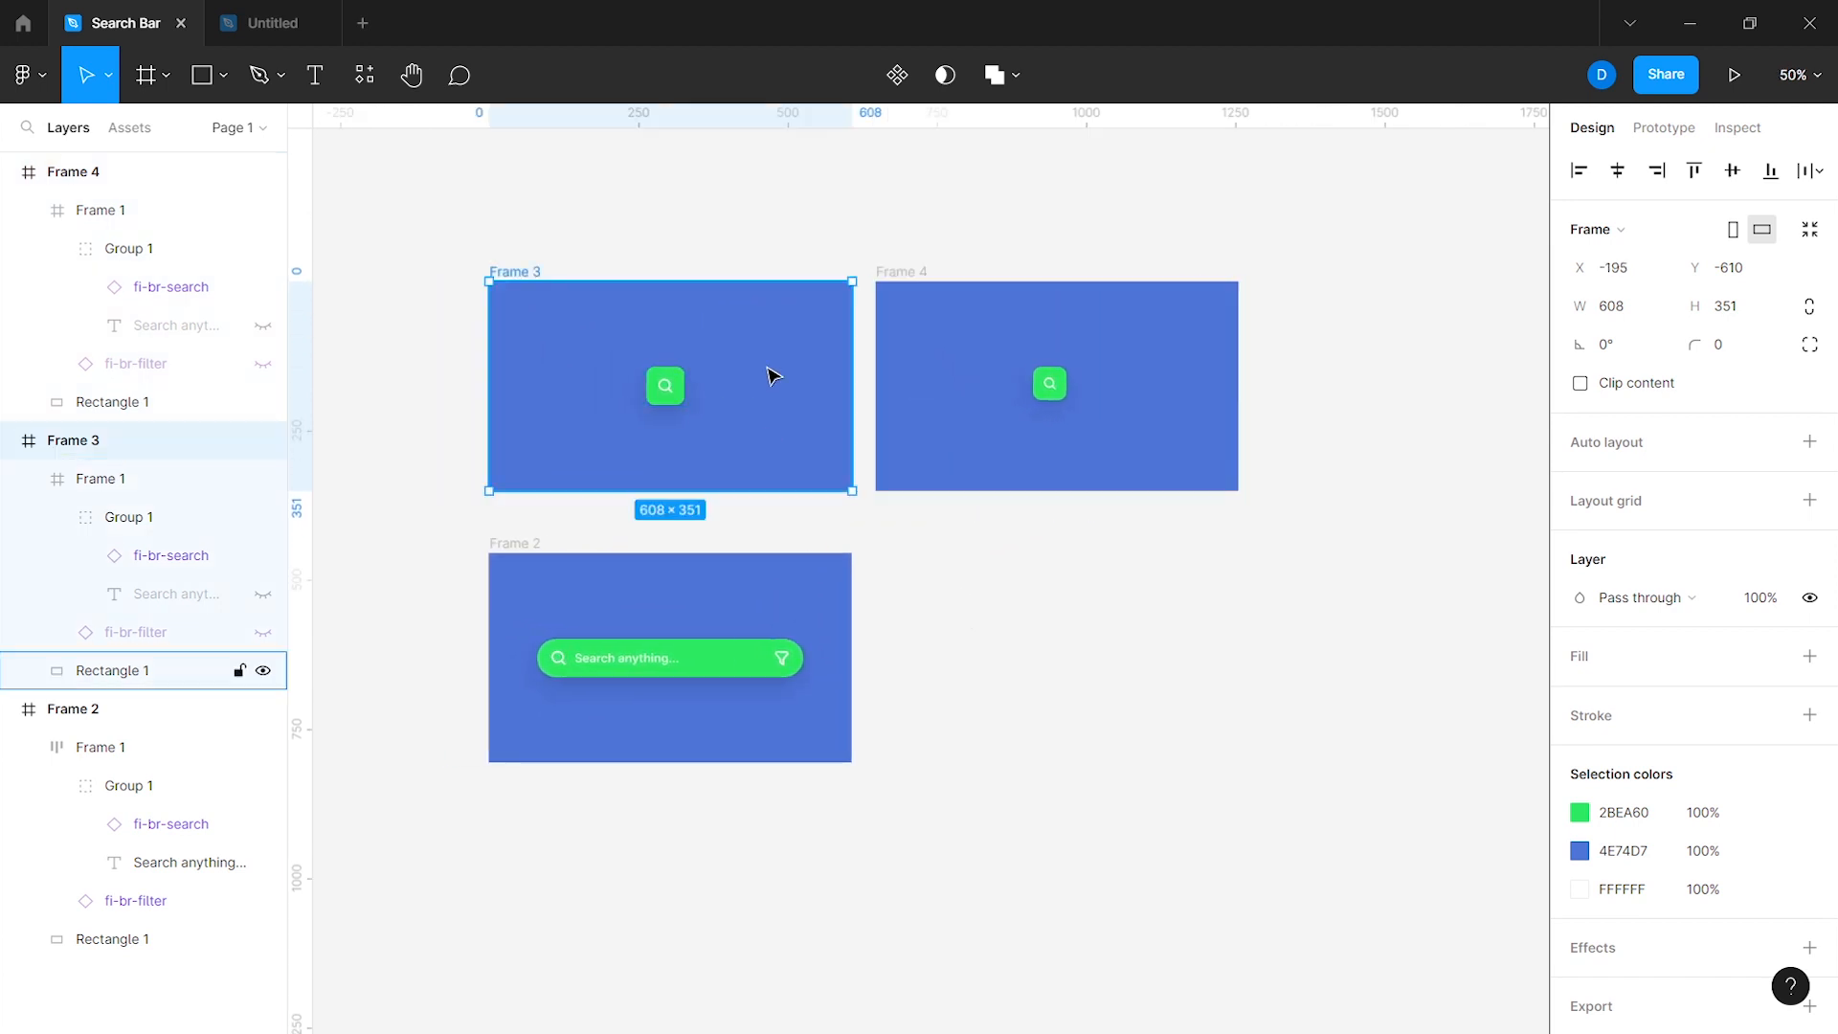
key(shift+e)
drag(852, 386, 905, 395)
click(1386, 521)
click(1394, 569)
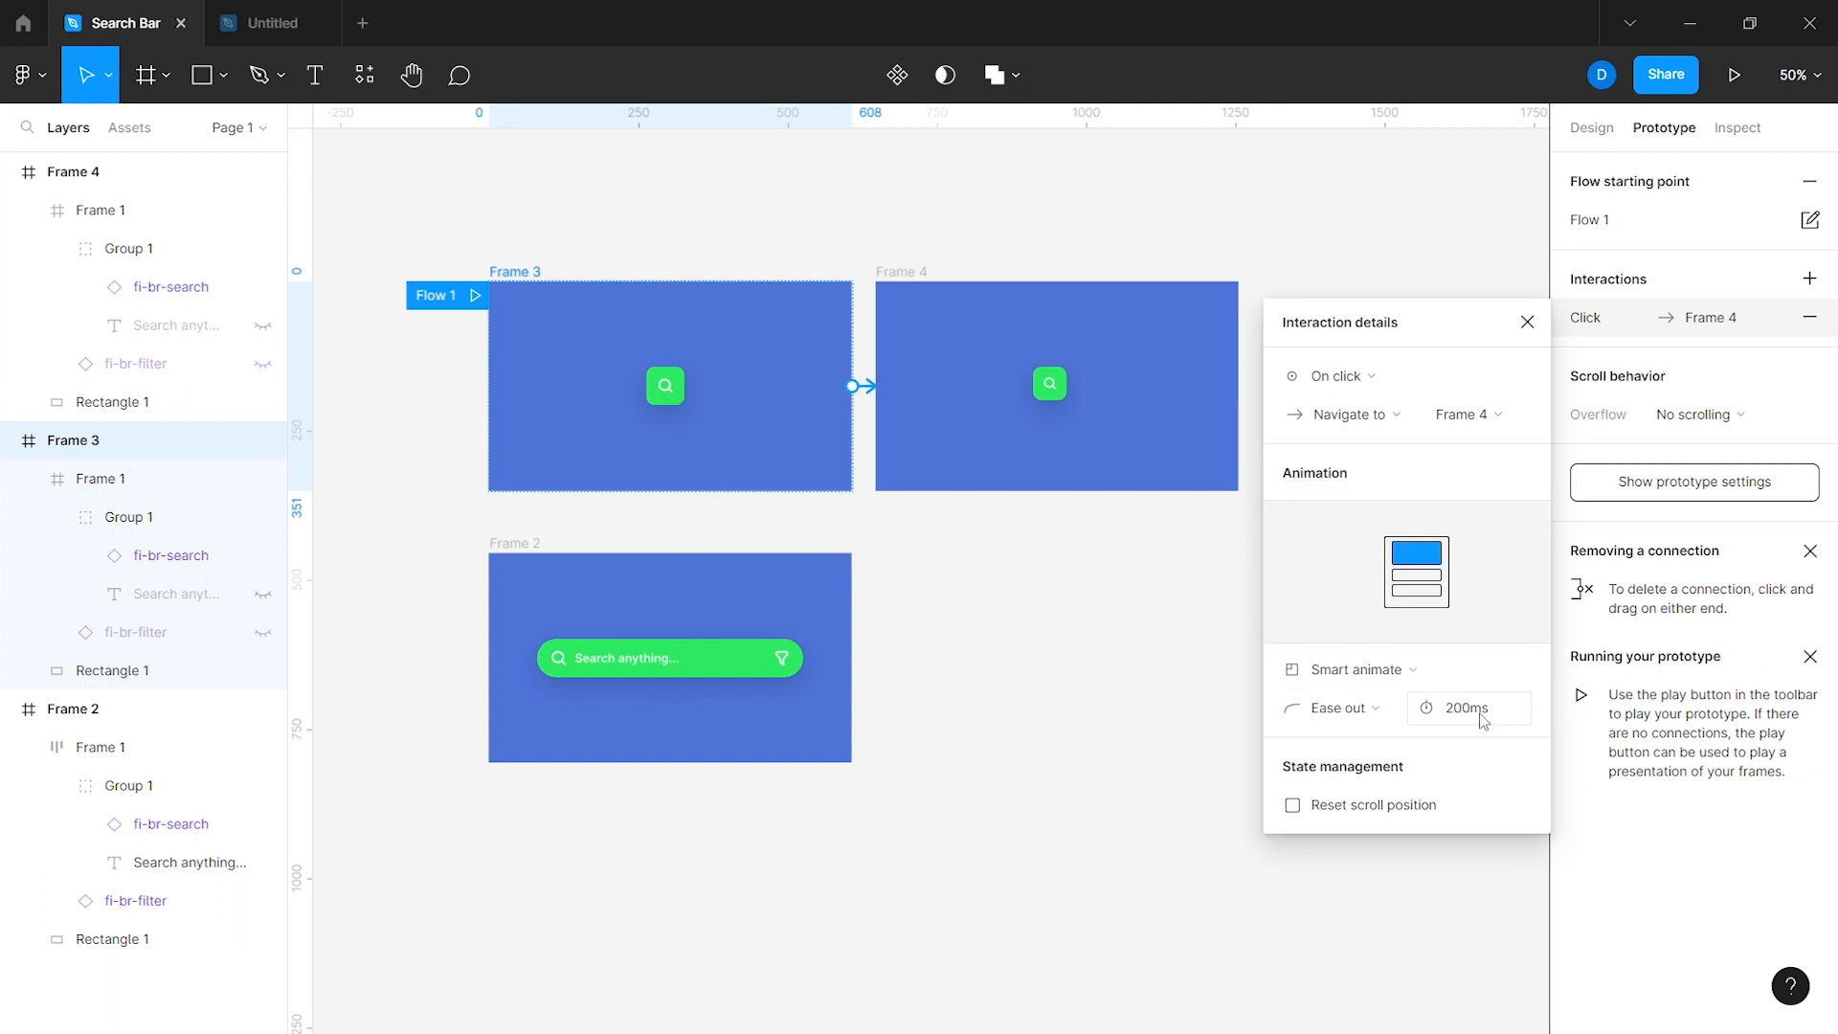
Step: Preview the prototype, trigger the transition on the search button, and return to the design file
click(1734, 76)
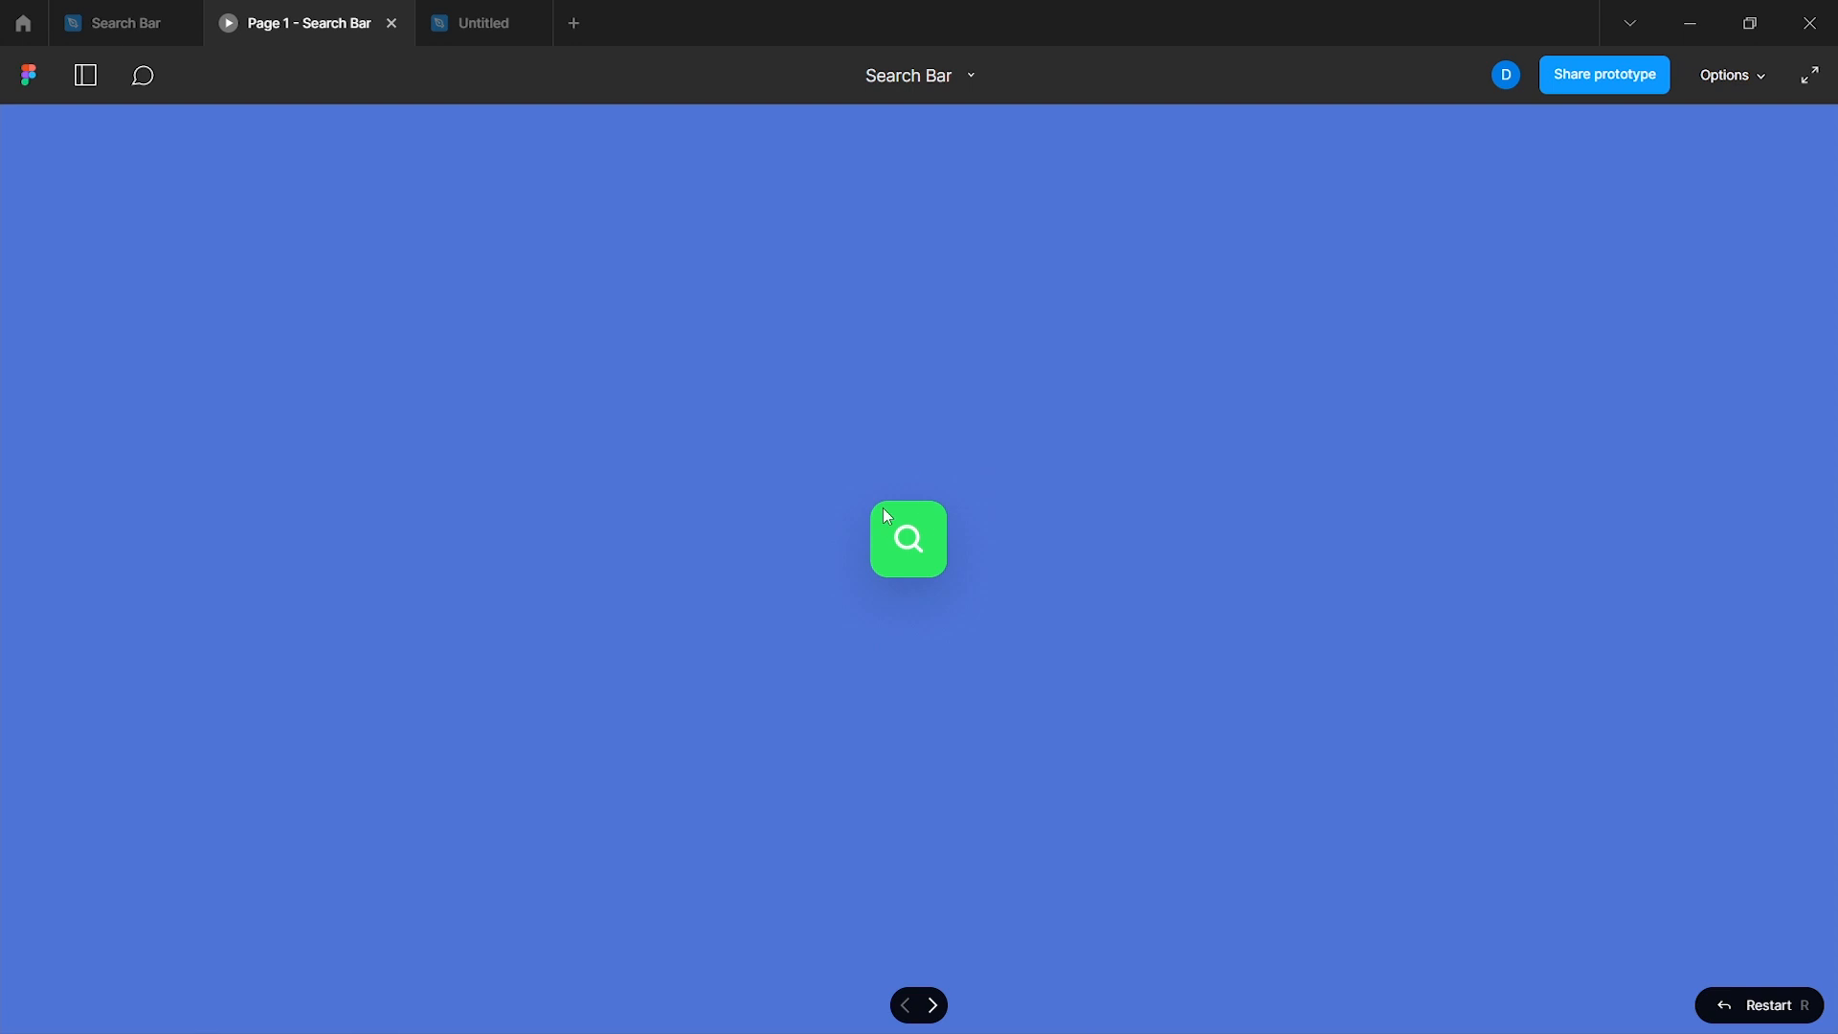
click(909, 538)
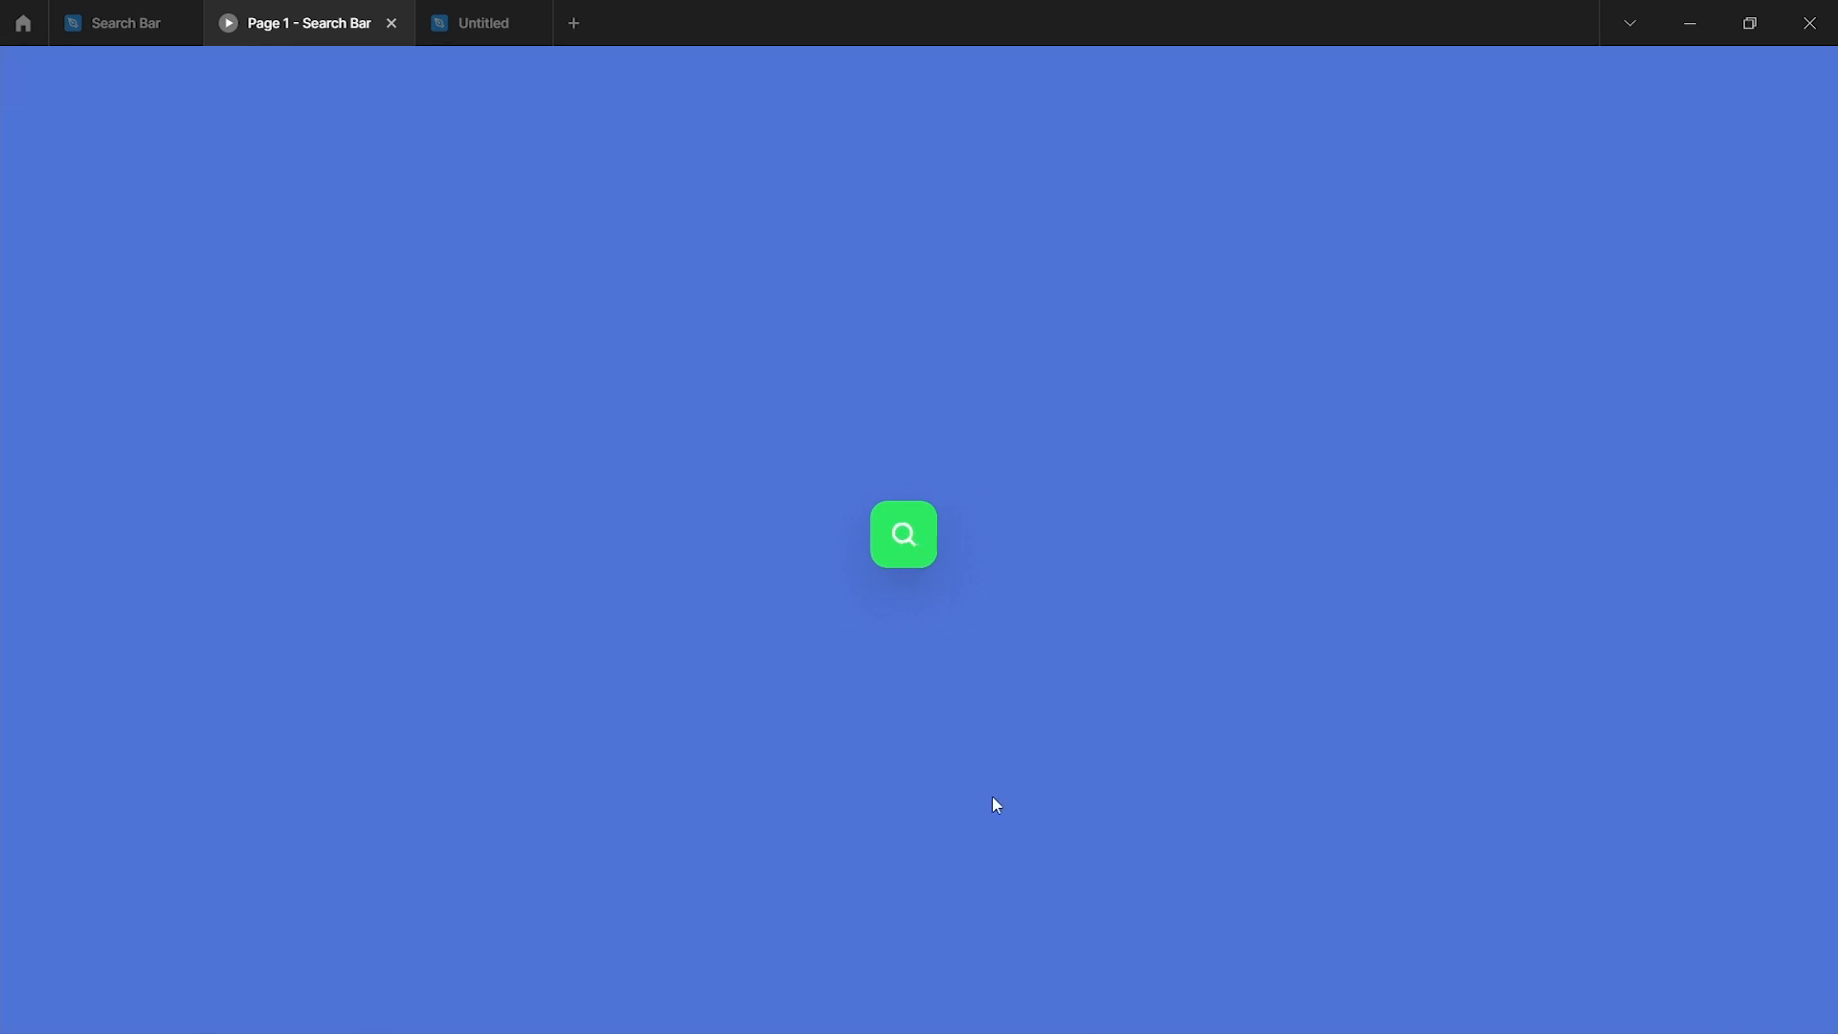
click(913, 559)
click(135, 29)
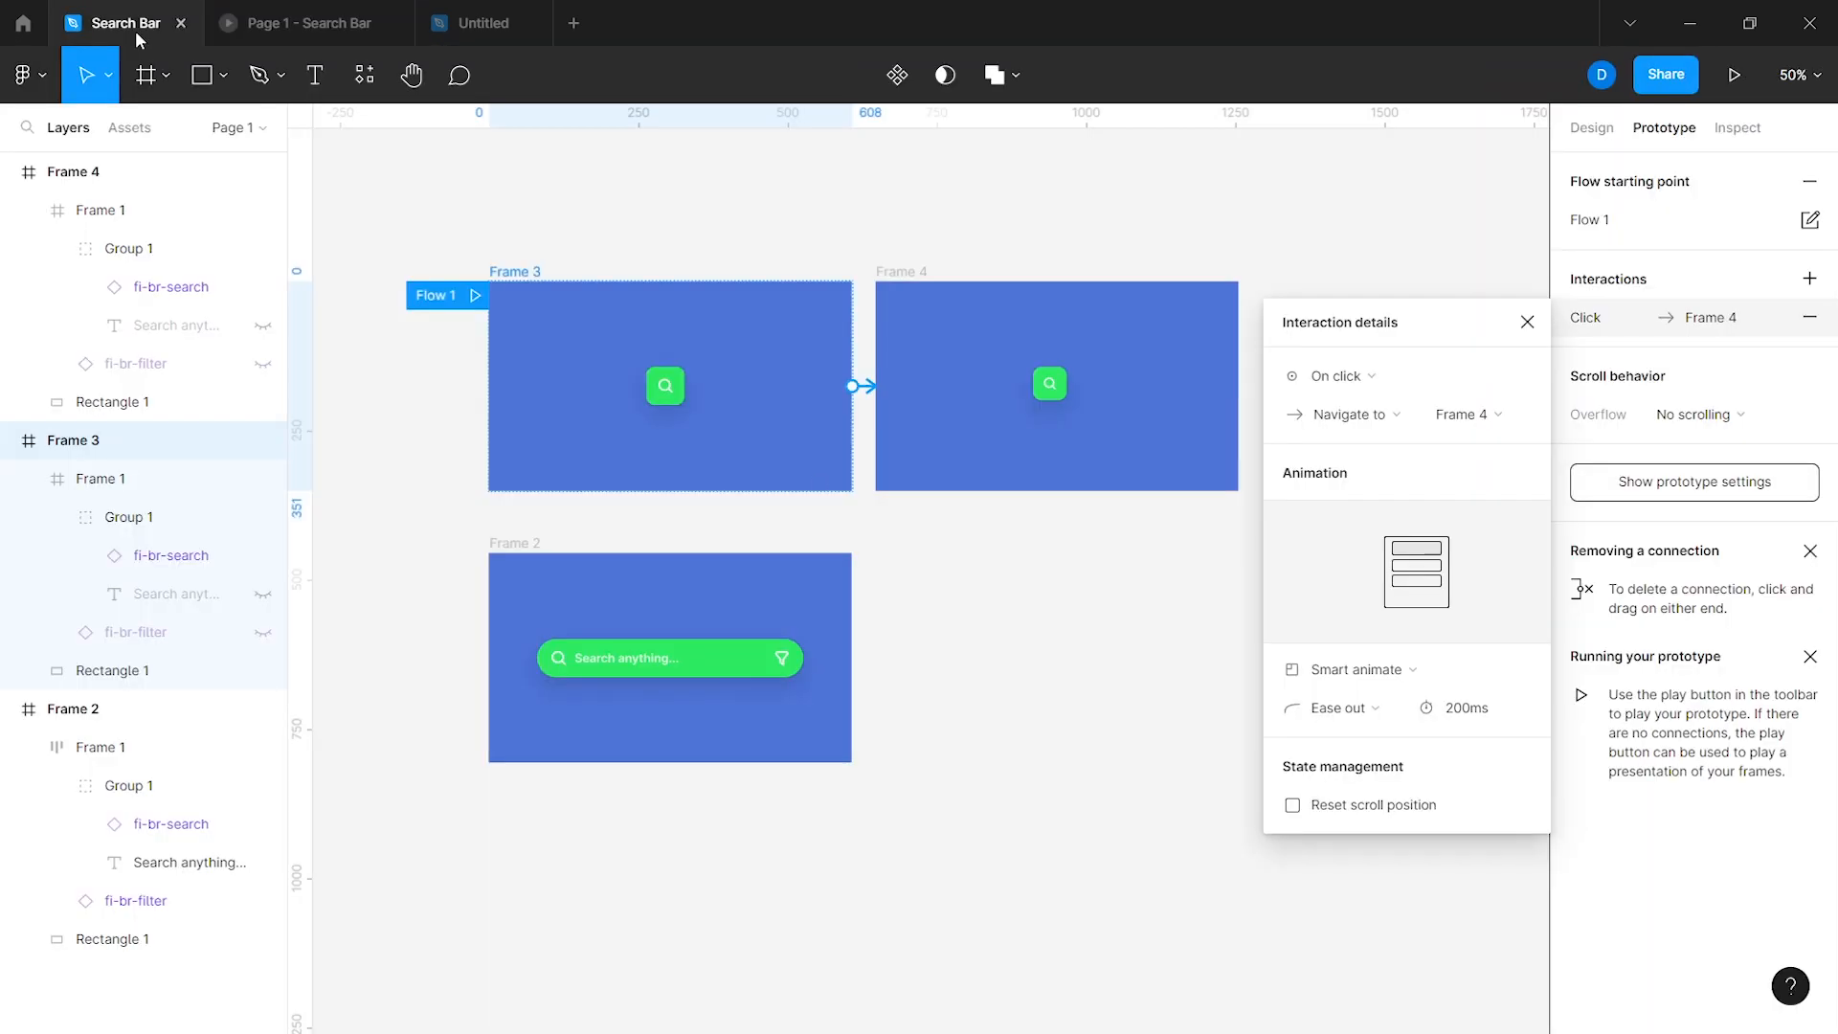
Step: Center the 56 by 56 green button horizontally and vertically in Frame 4
click(1613, 124)
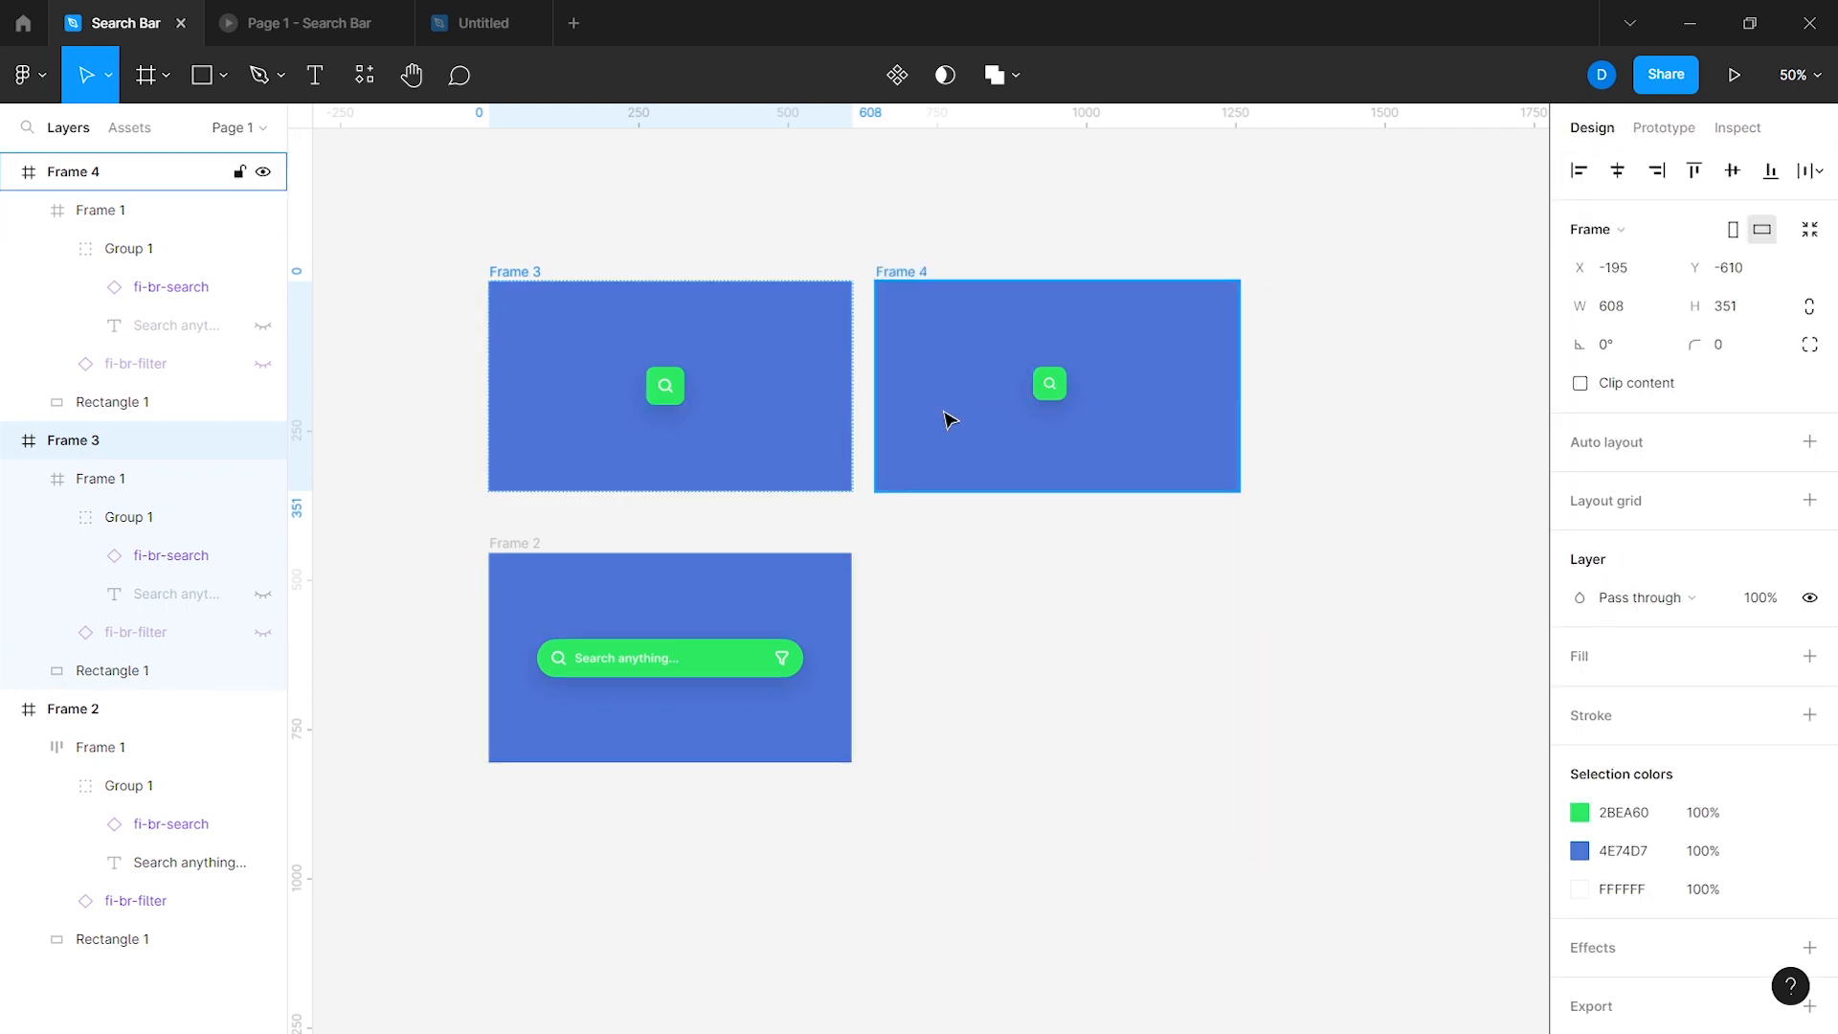
click(1050, 382)
click(1629, 176)
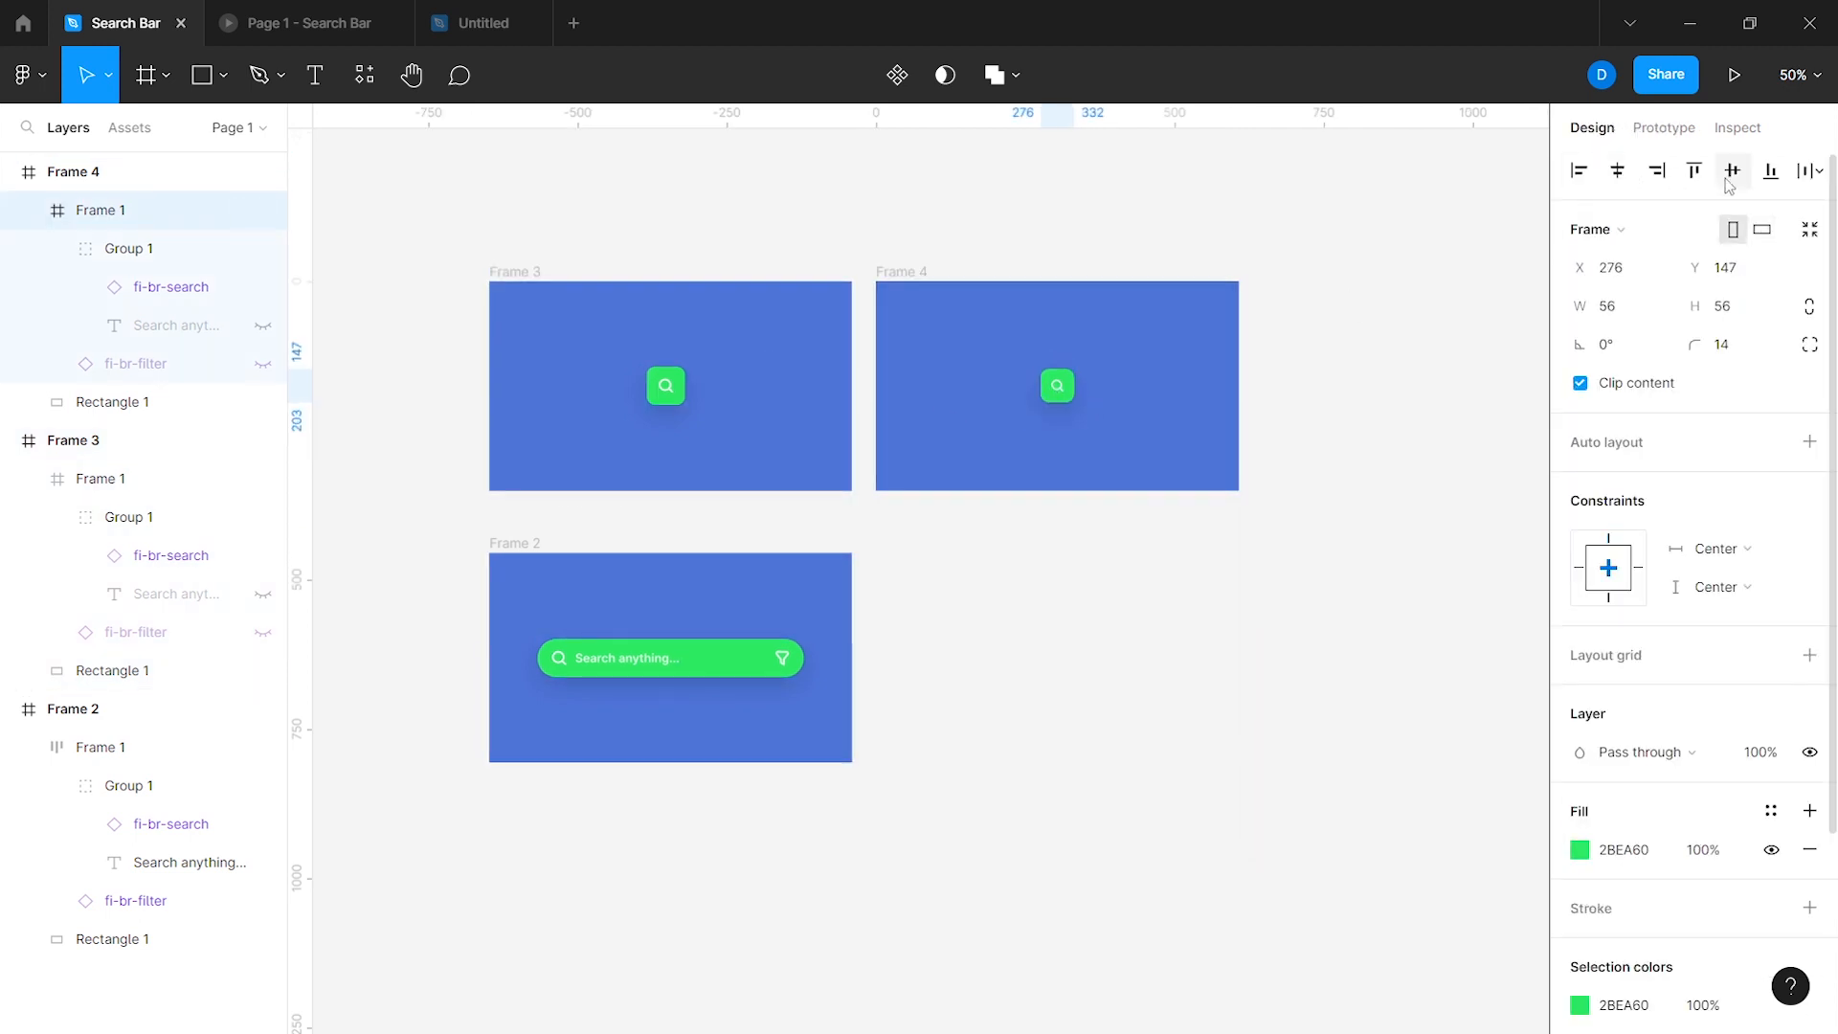
Step: Duplicate Frame 3 again and place the copy beside Frame 4 at X 1101, Y -610
key(Escape)
scroll(862, 354, right, 3)
key(ctrl+d)
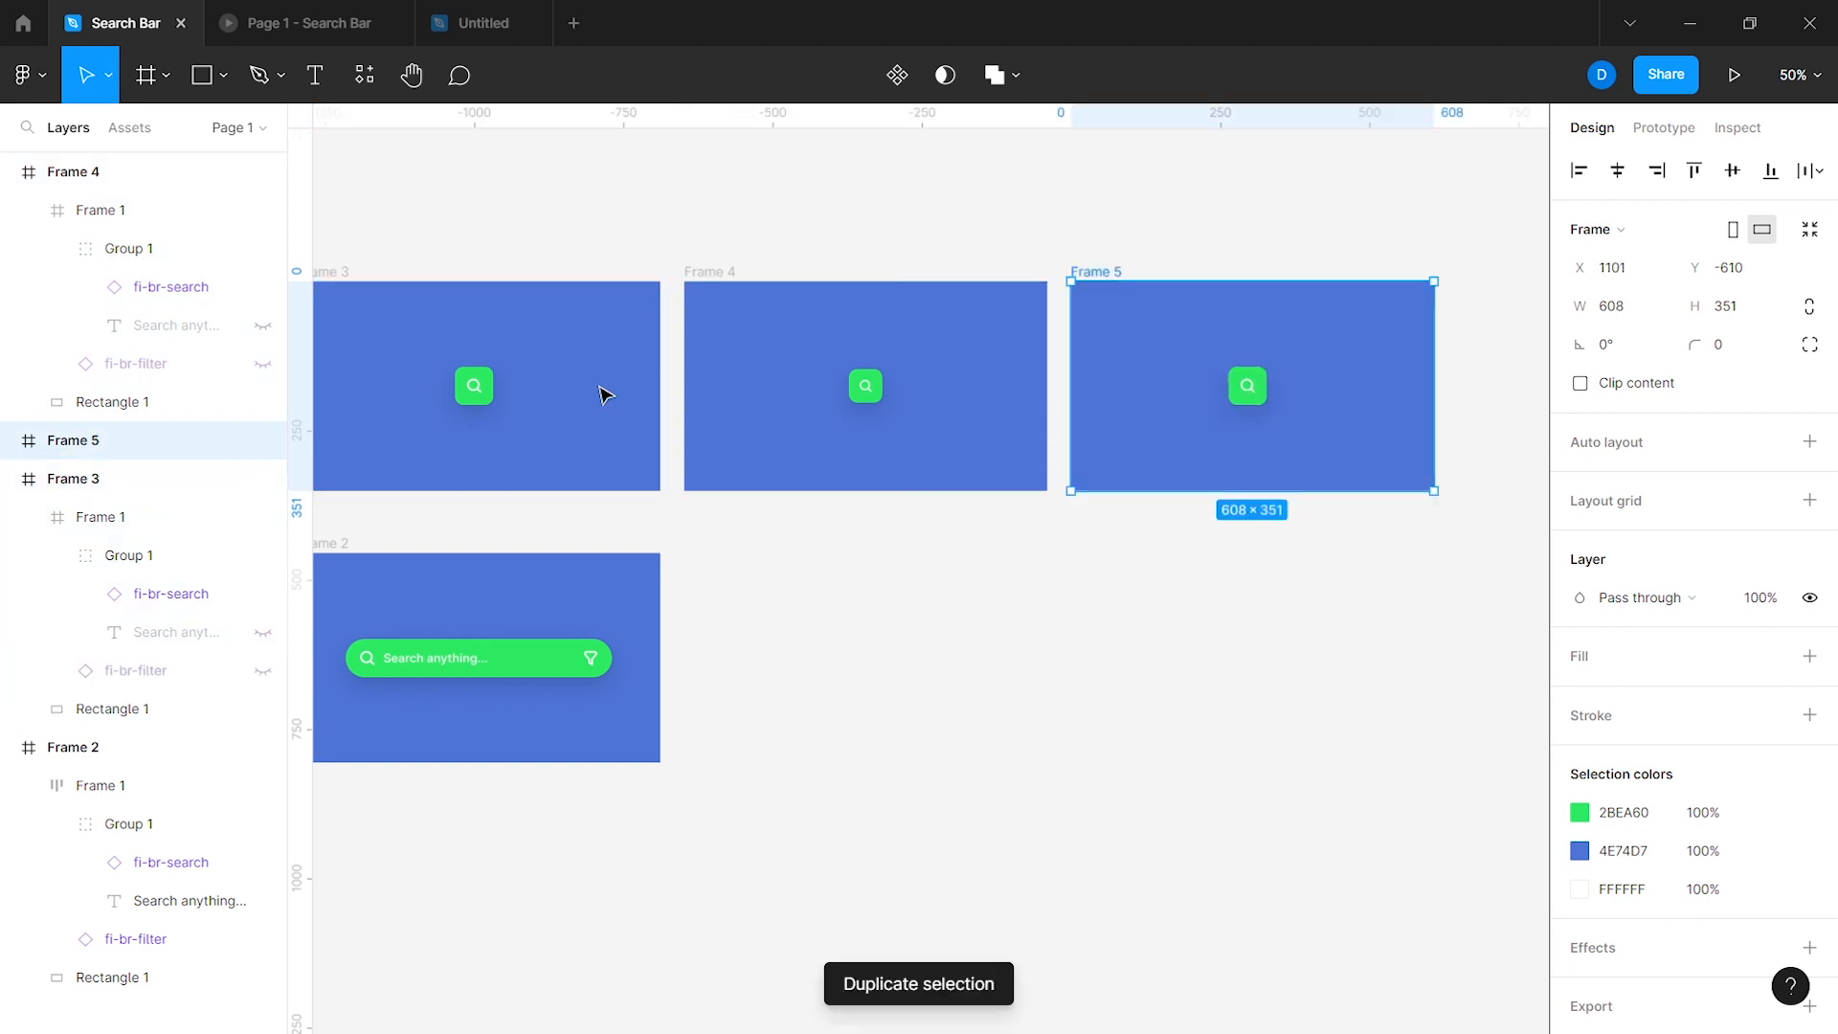
Step: Connect Frame 4 to Frame 5 with an After delay trigger of 1ms, Smart animate, Ease out, 200ms
scroll(1247, 400, up, 2)
scroll(755, 336, left, 2)
click(756, 336)
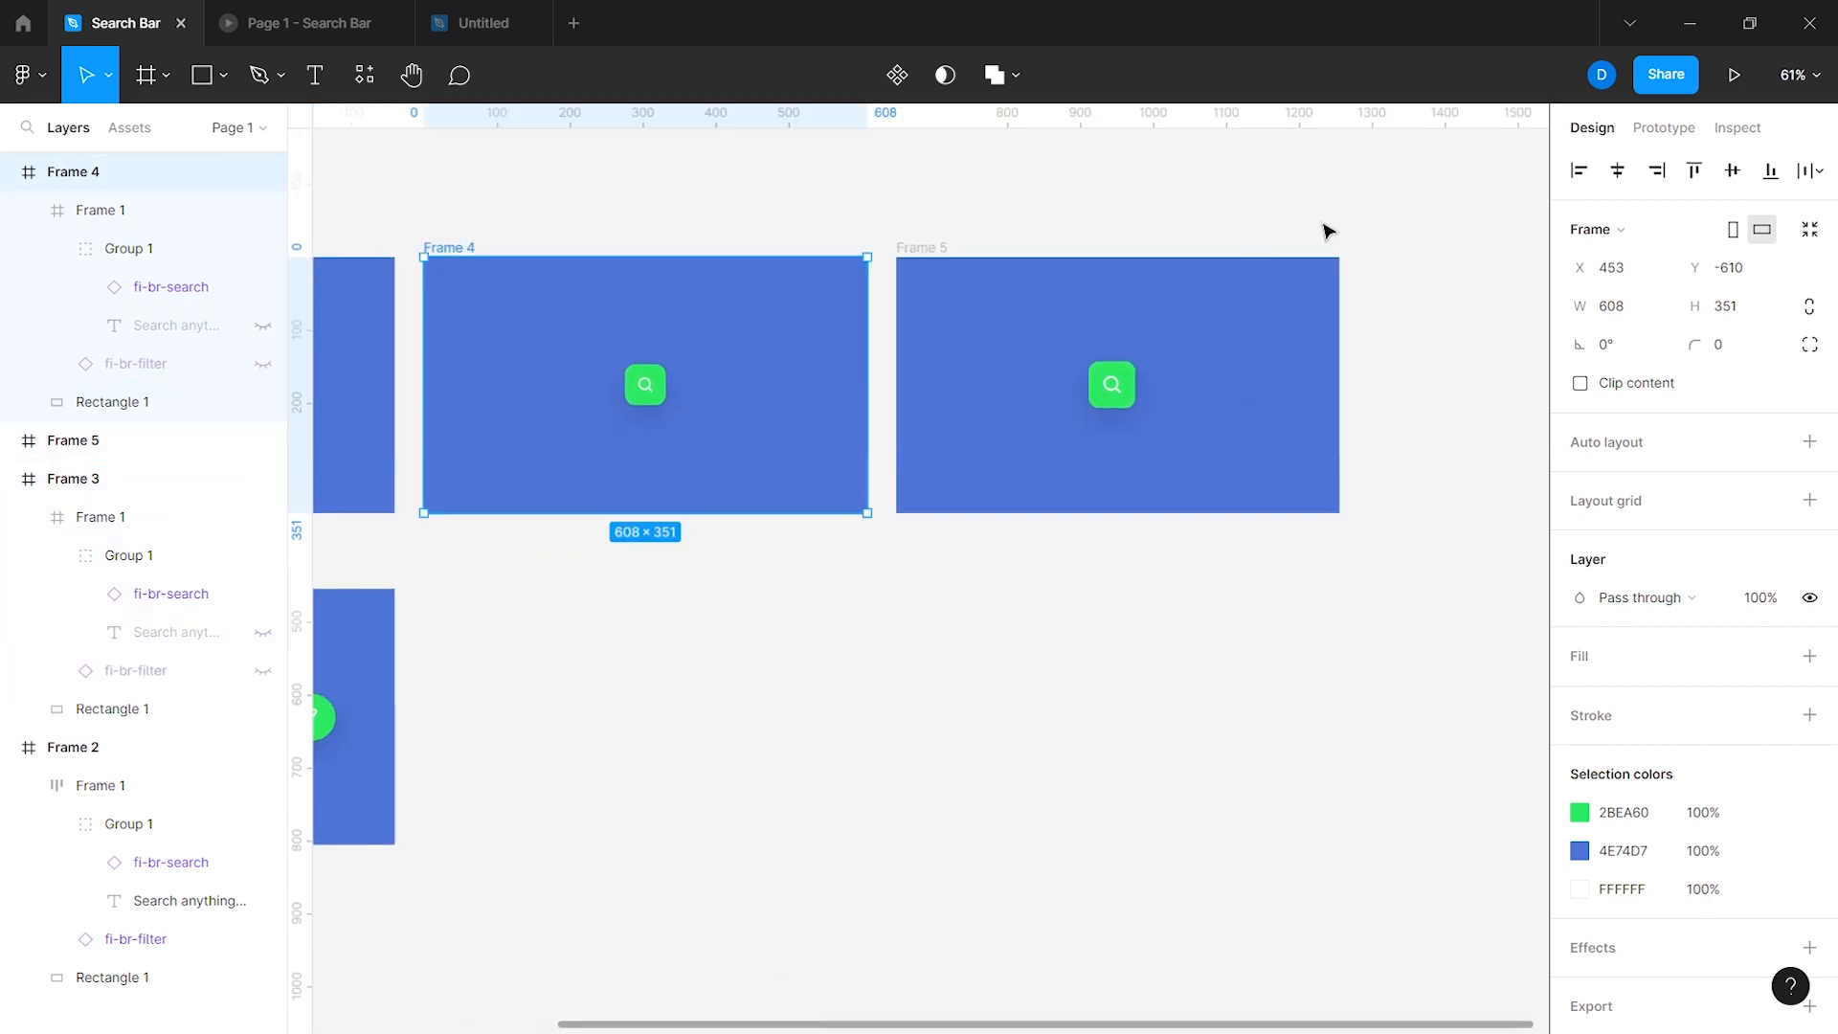
click(1663, 129)
click(884, 386)
key(Delete)
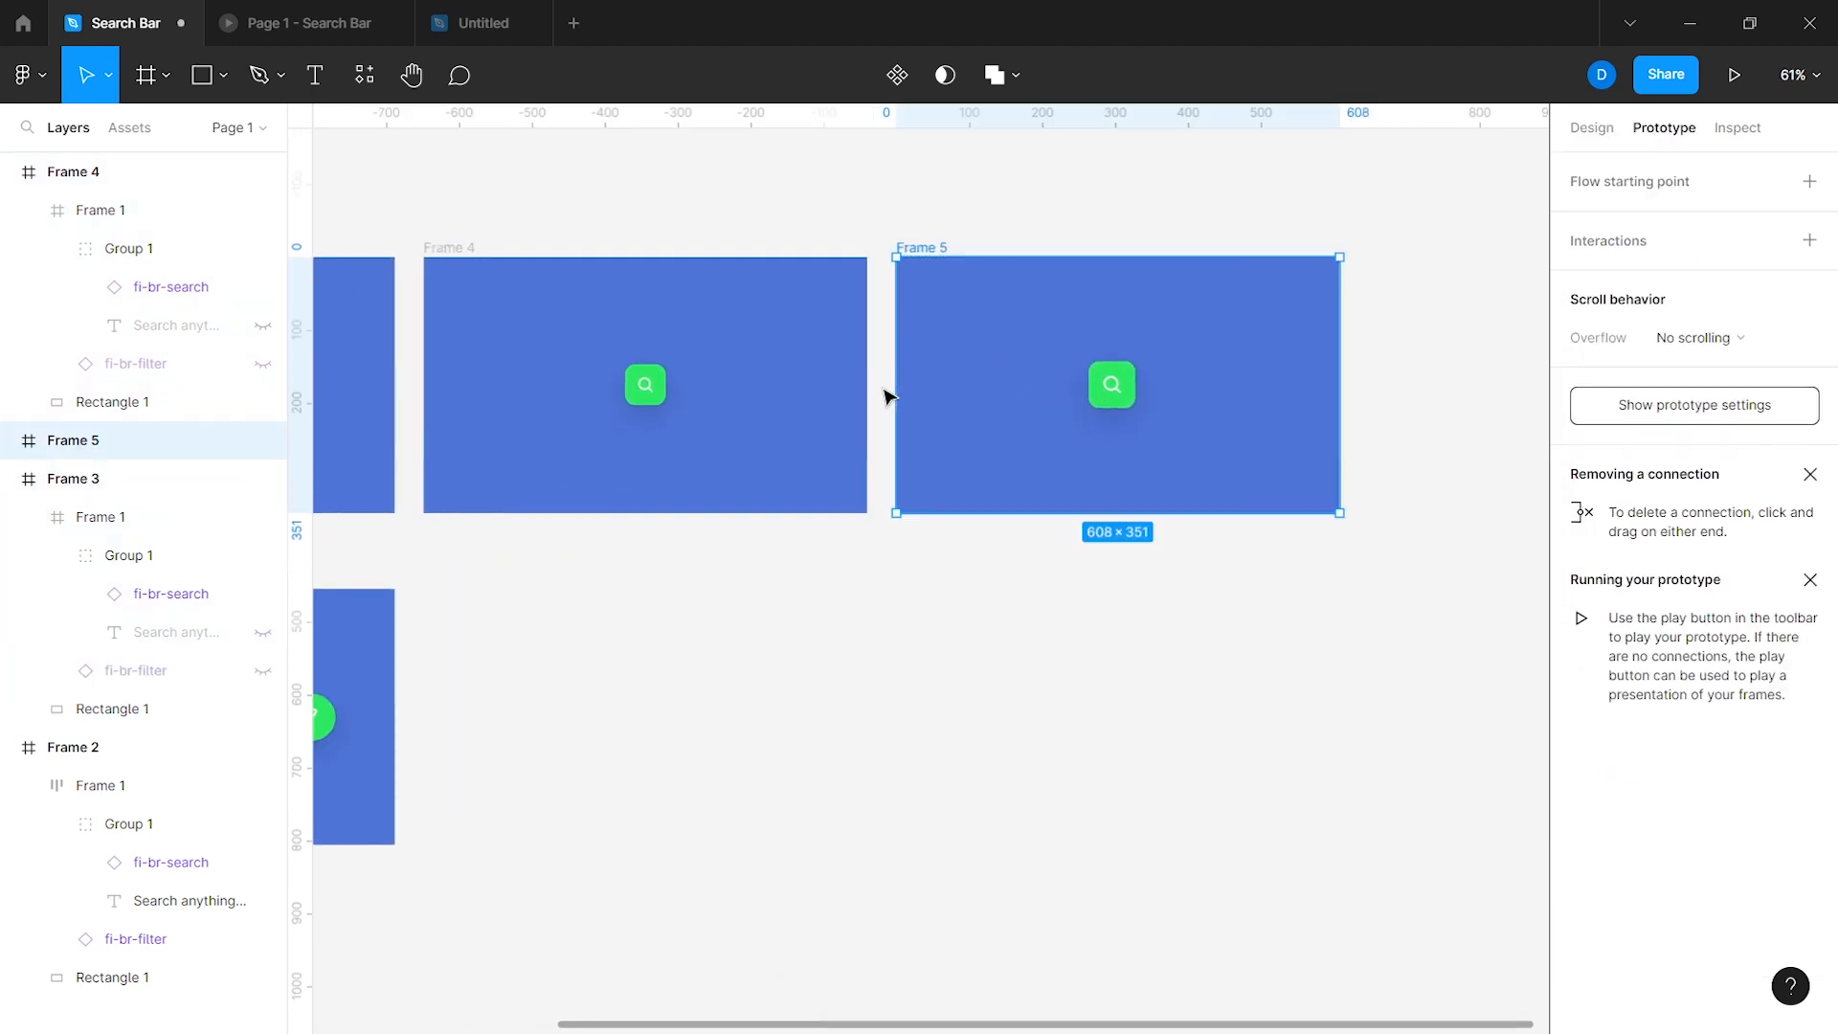
click(857, 388)
drag(867, 386, 900, 393)
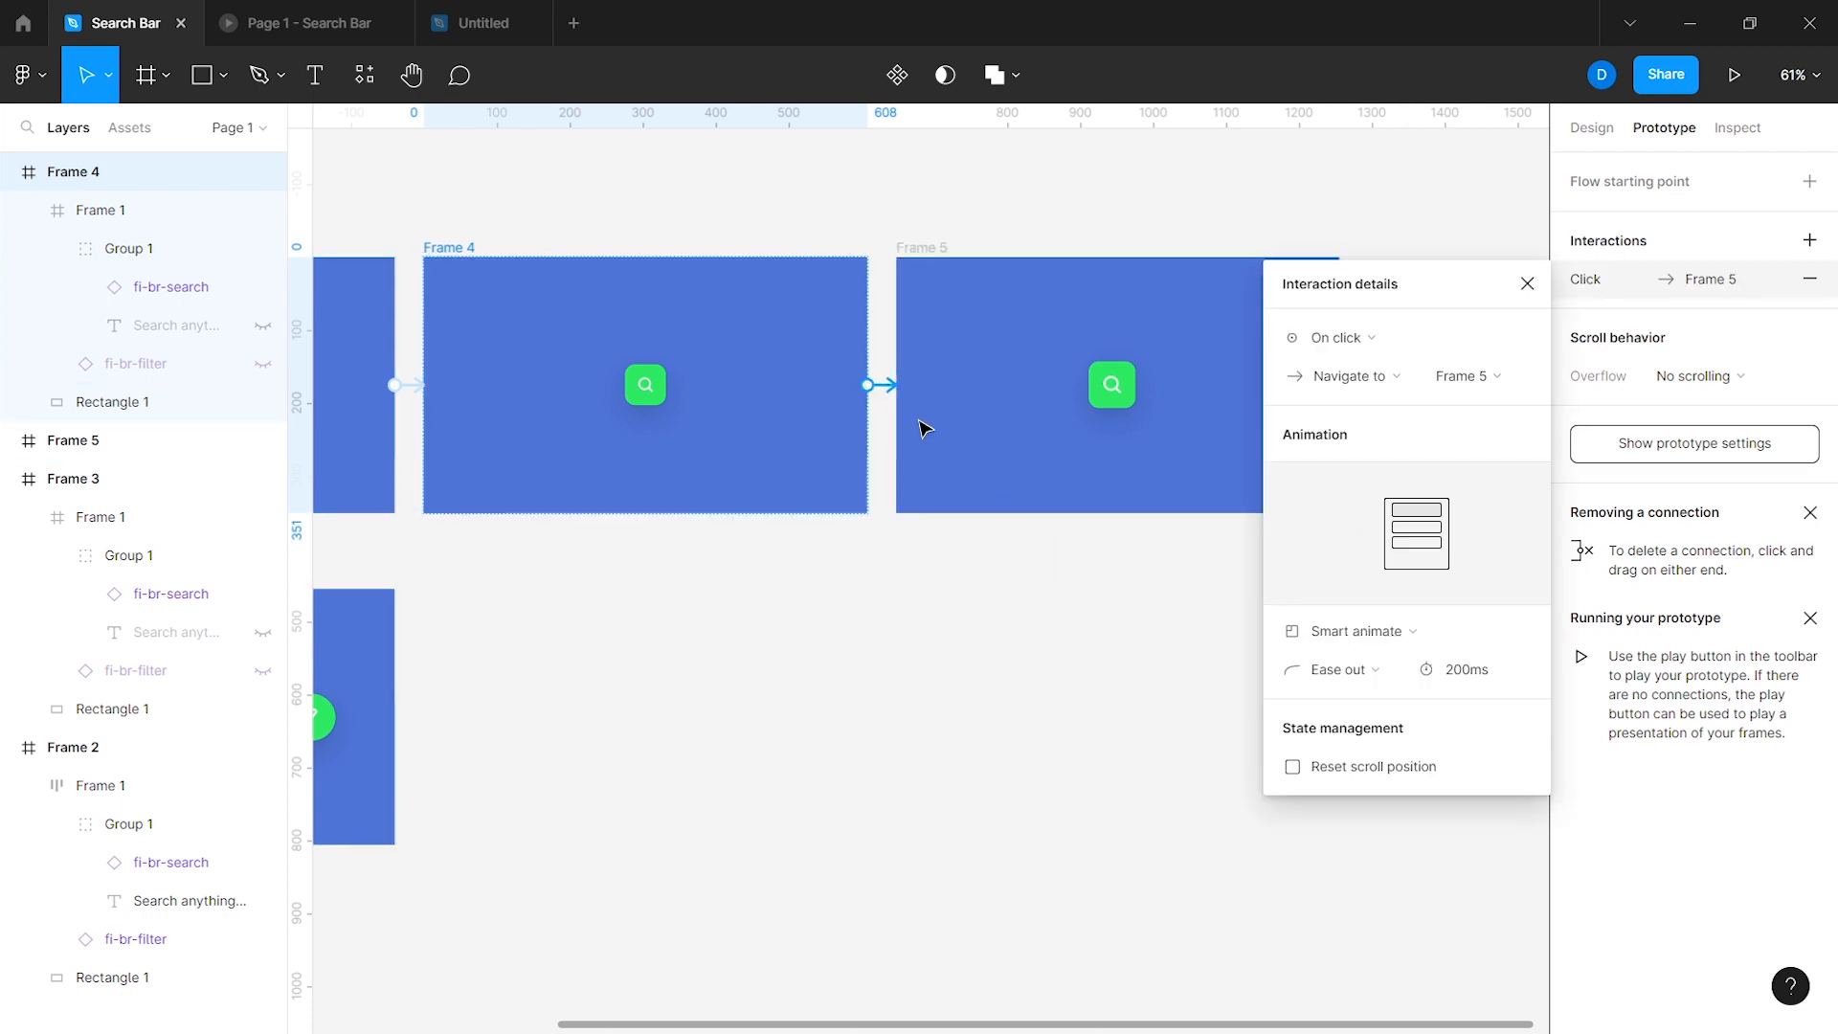
click(1340, 337)
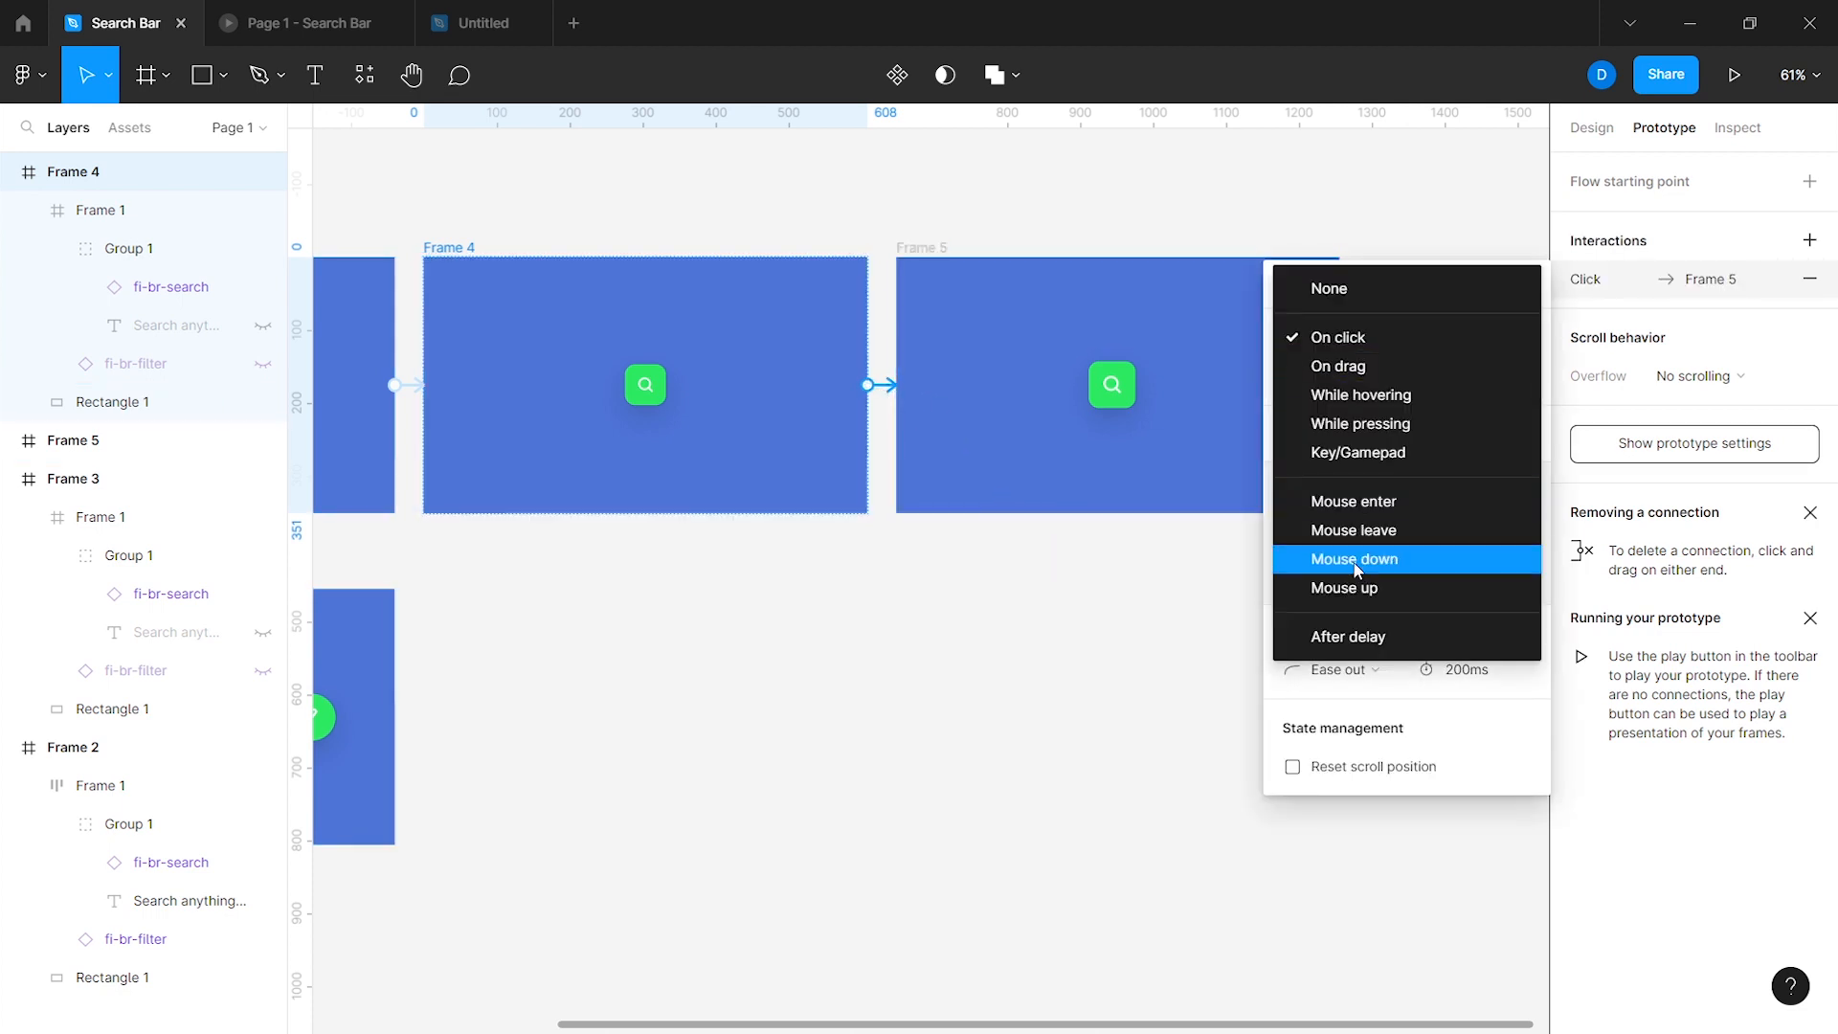
click(1340, 636)
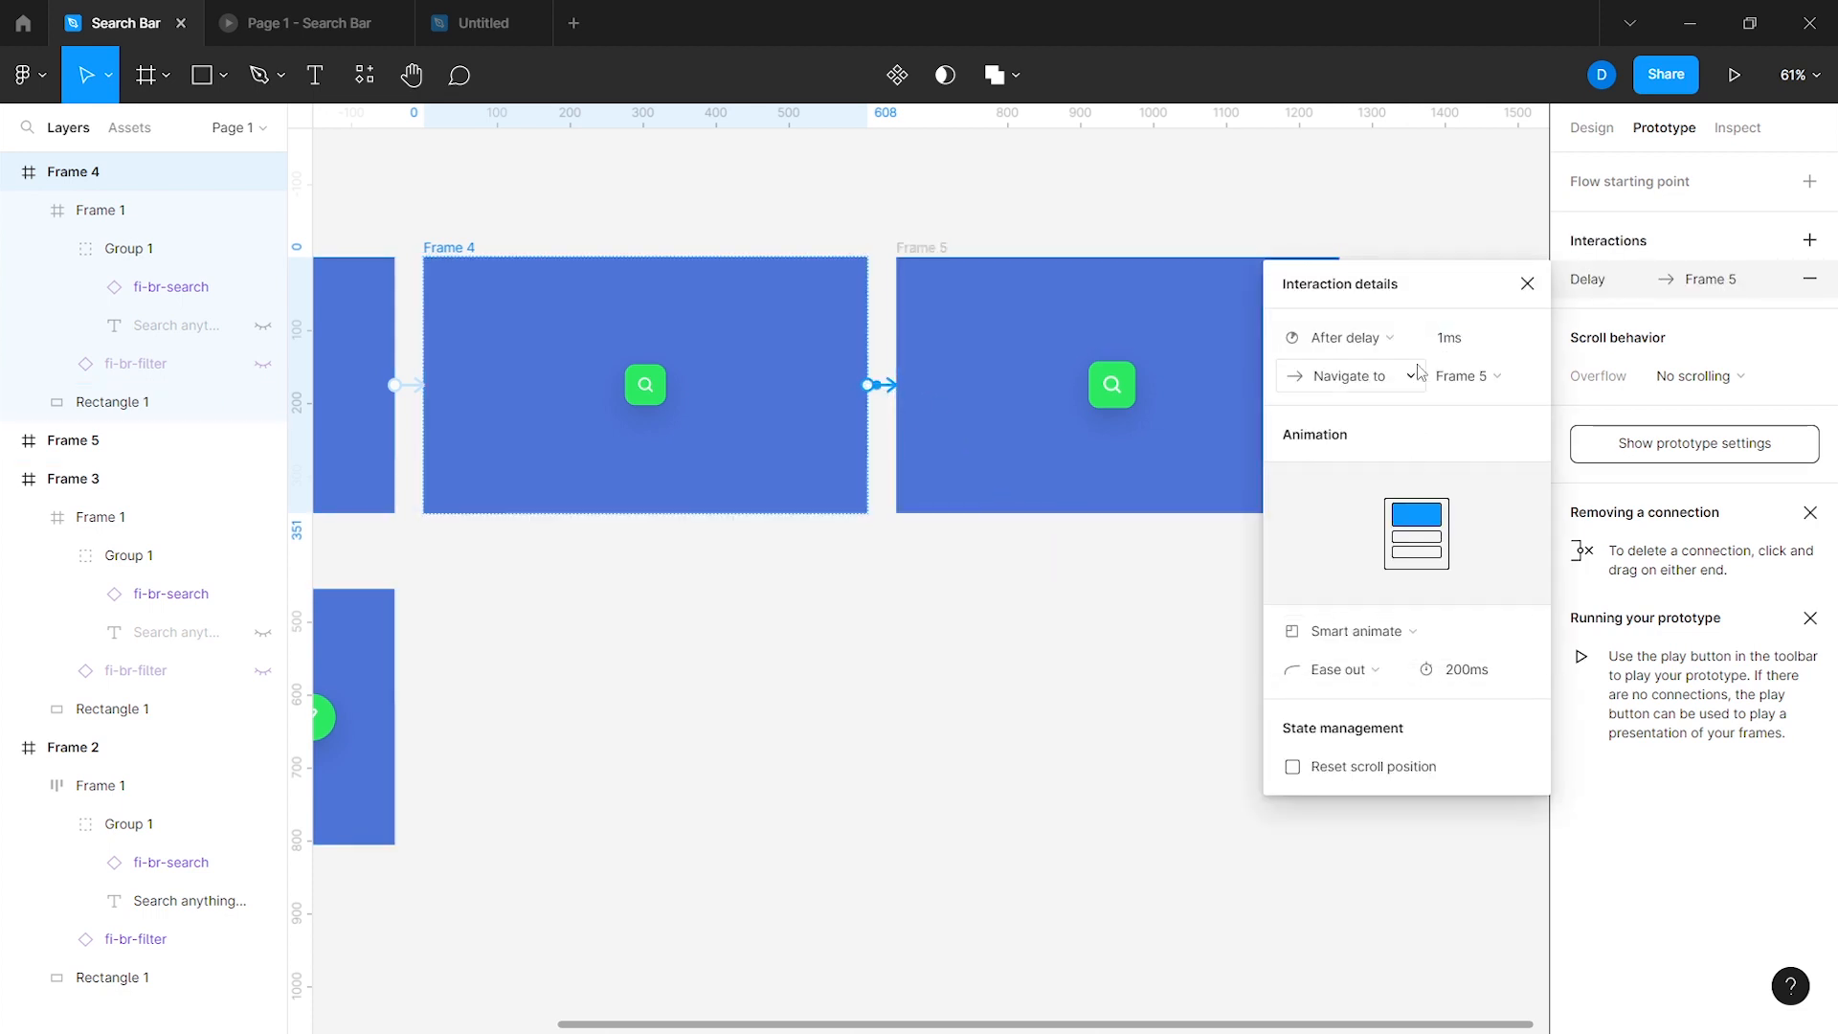
Step: Preview the prototype to check the button's shrink and grow animation, then return to the design file
click(1733, 74)
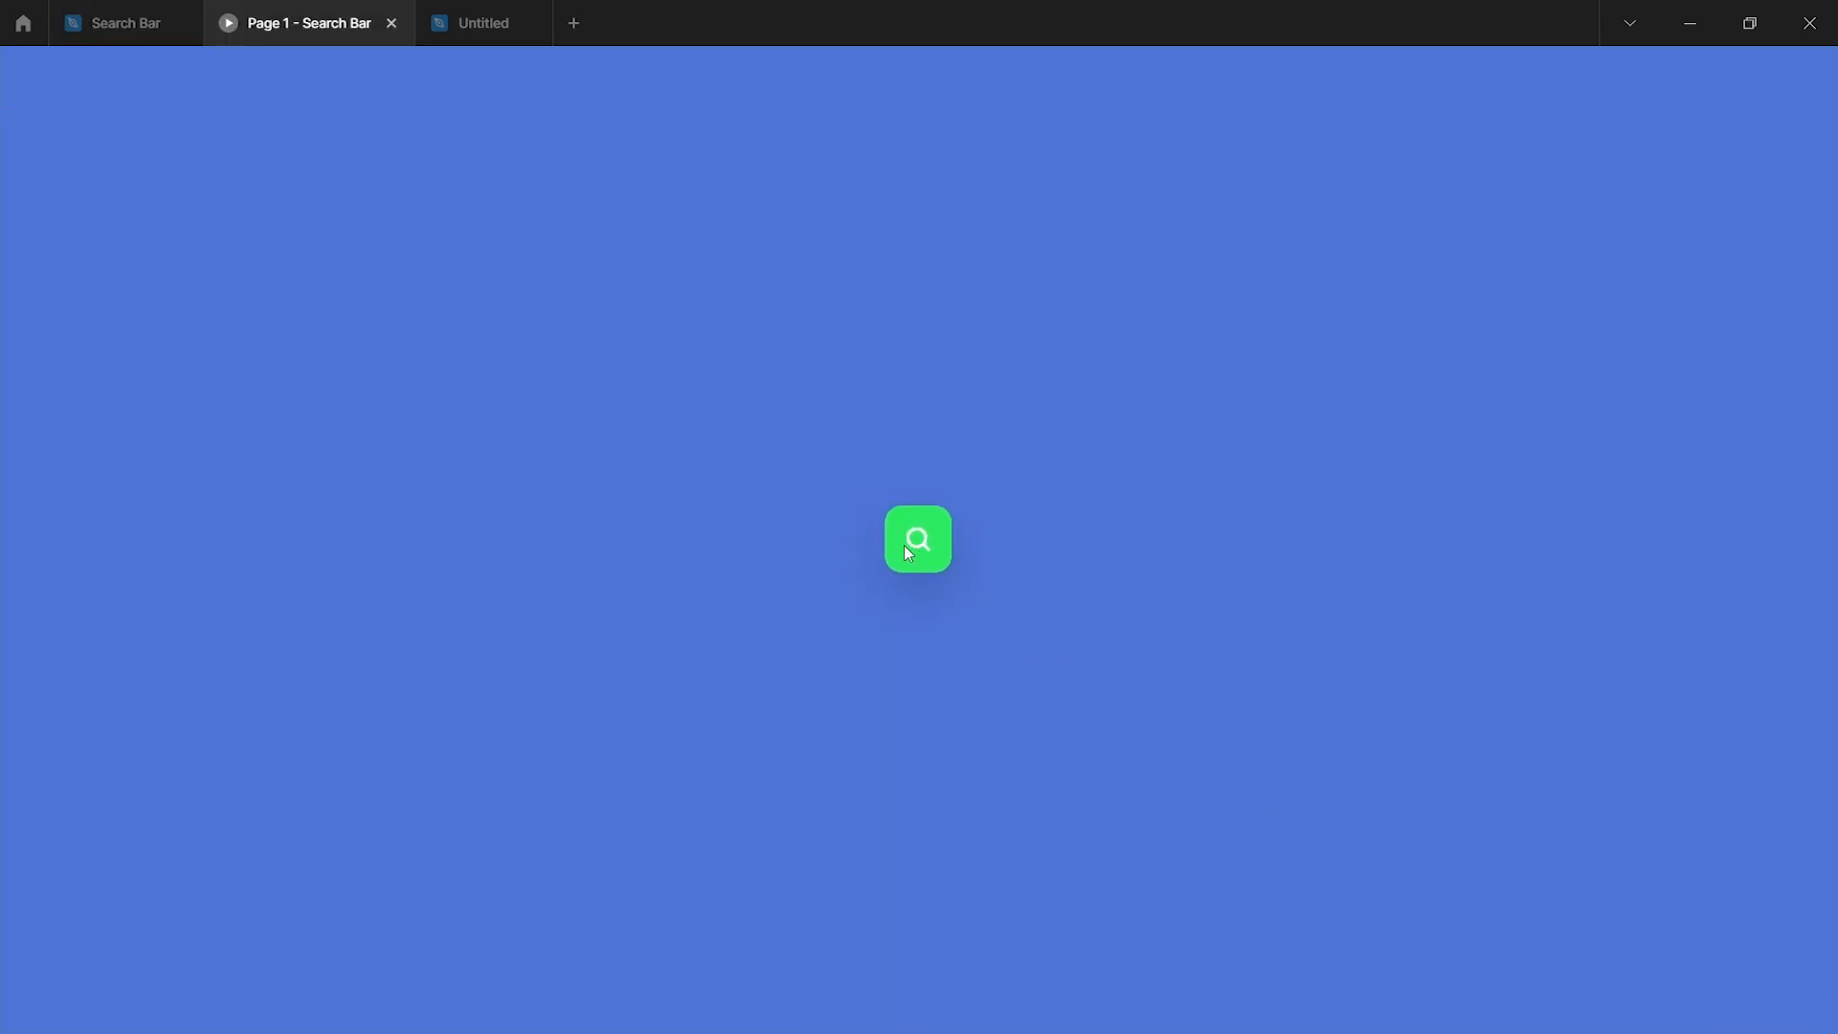
click(134, 19)
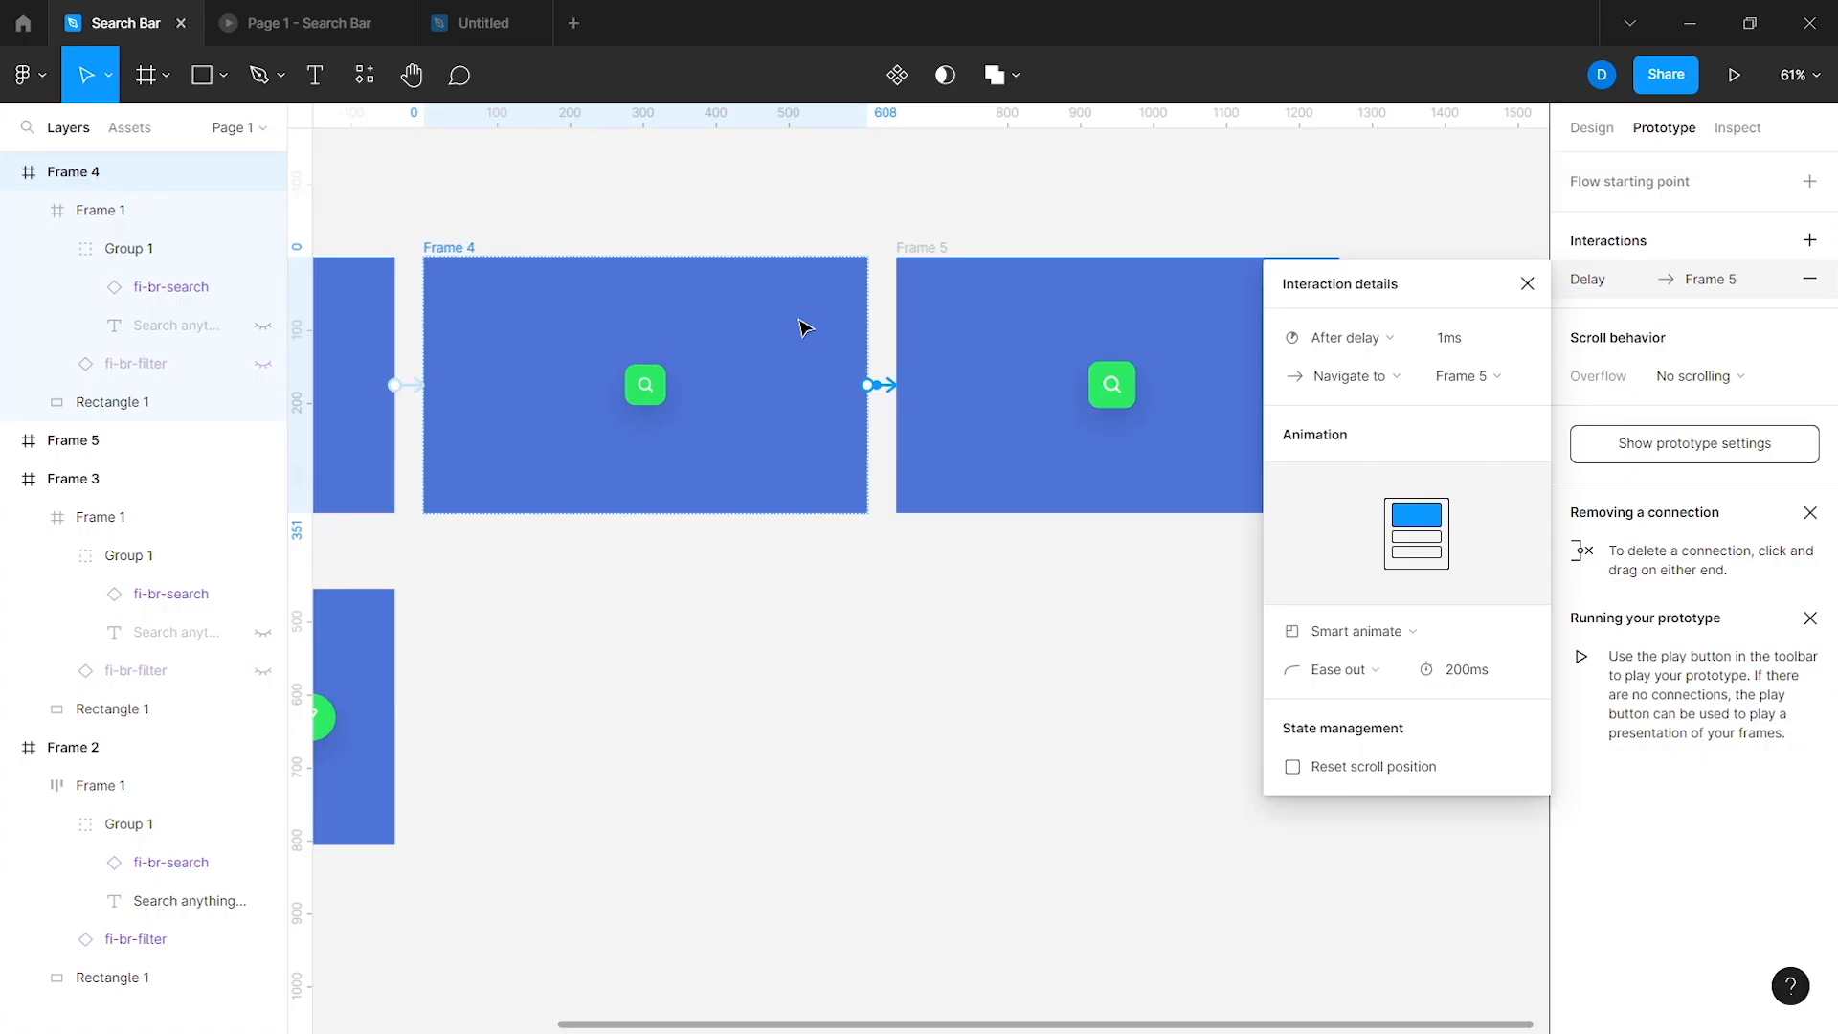
Step: Center the green buttons horizontally and vertically within Frame 5 and Frame 3
click(1589, 129)
click(644, 385)
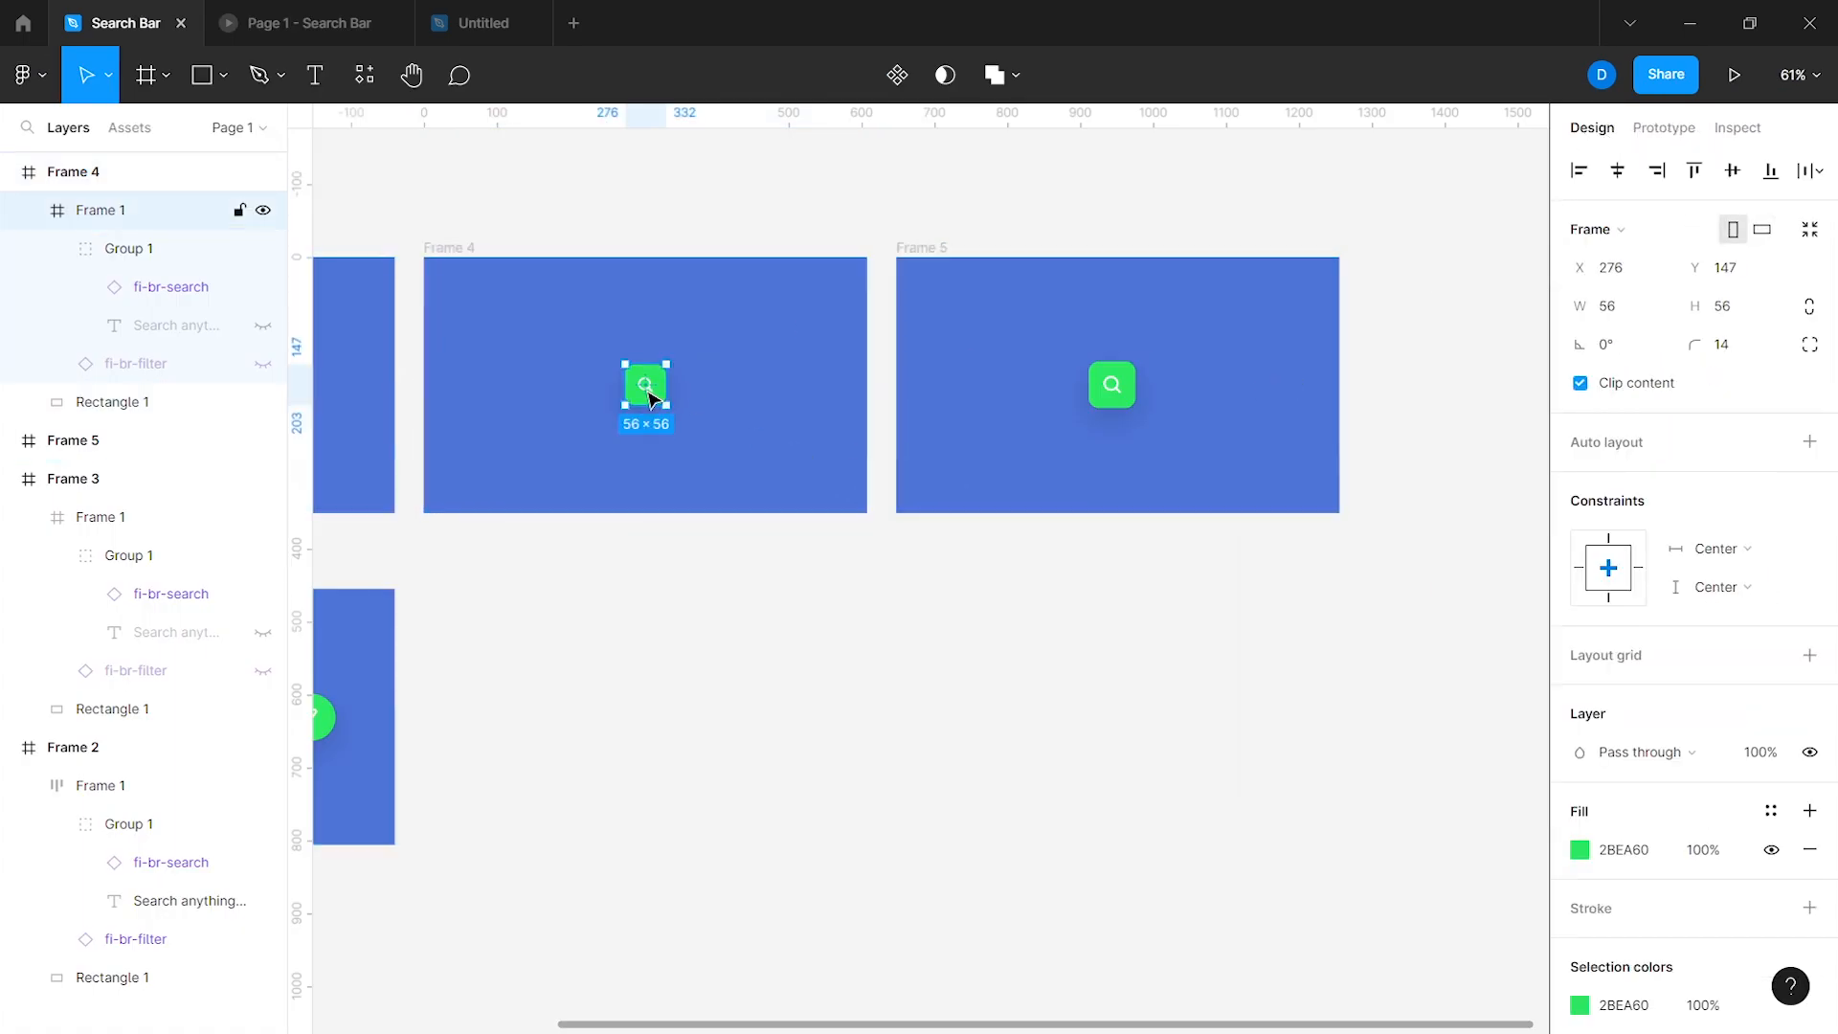
scroll(957, 388, left, 3)
click(1246, 388)
click(1631, 169)
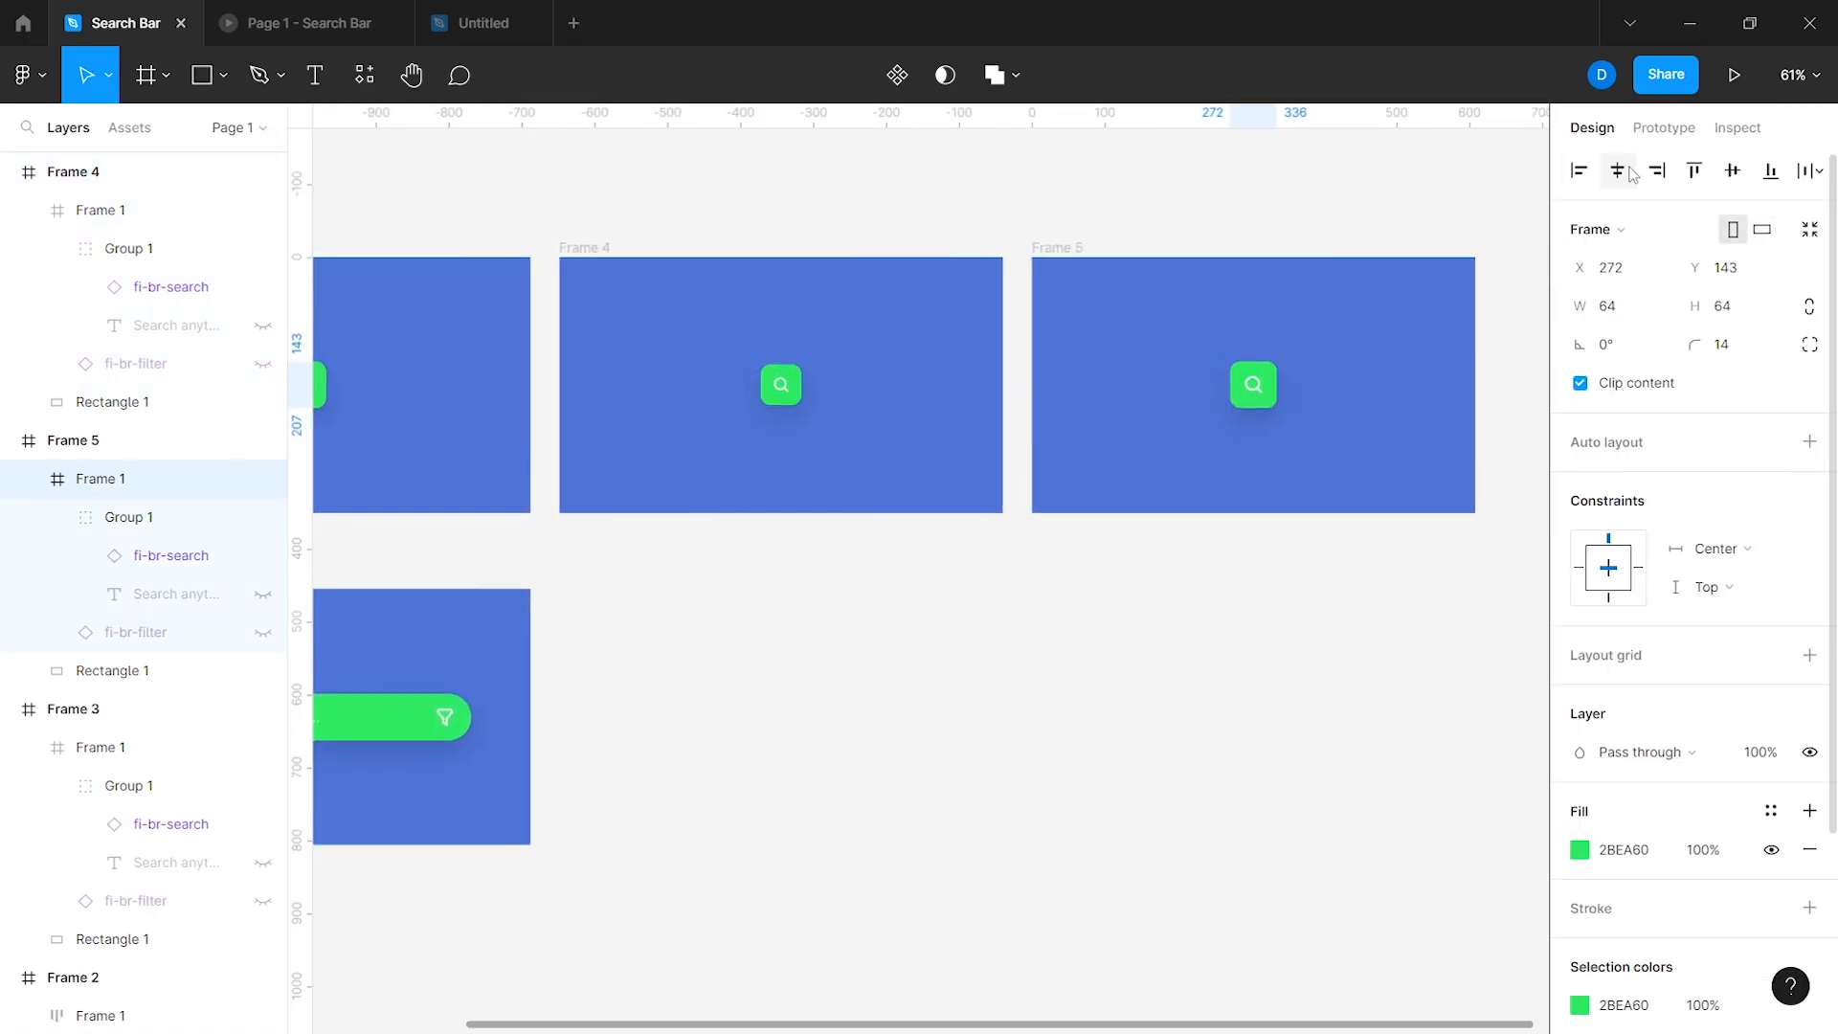
click(1727, 183)
click(799, 389)
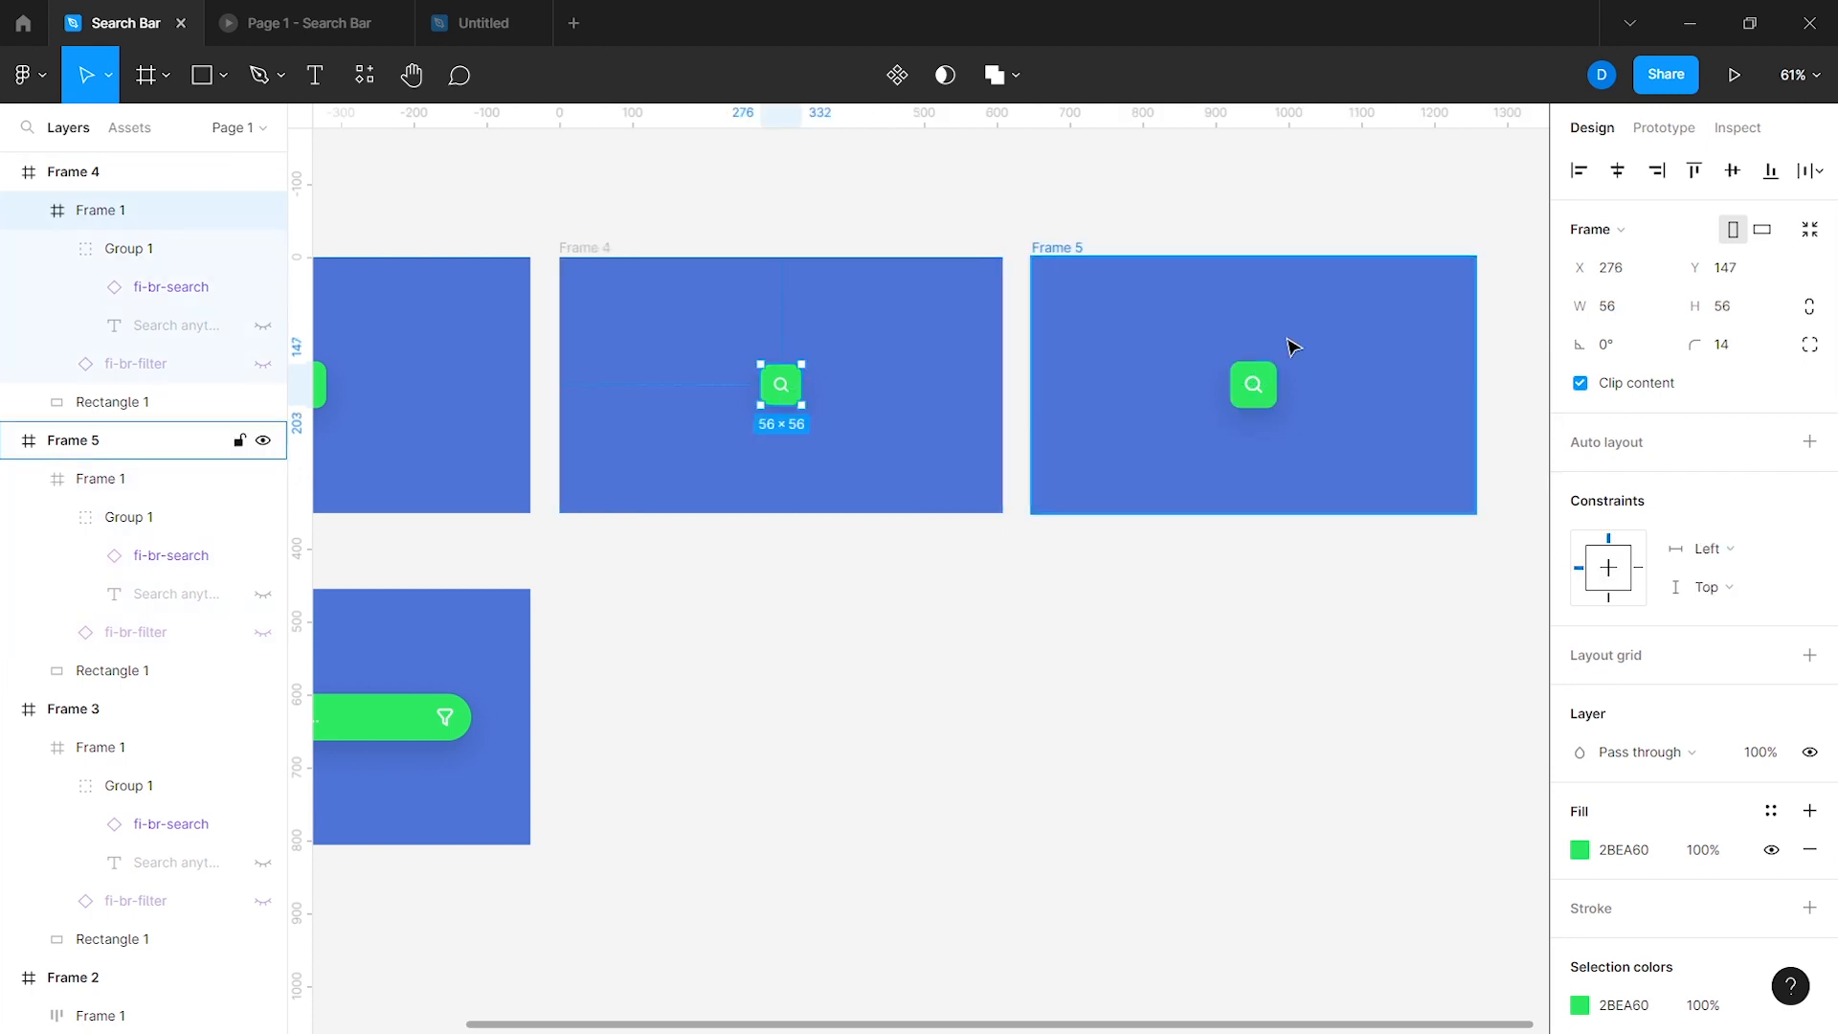
click(319, 384)
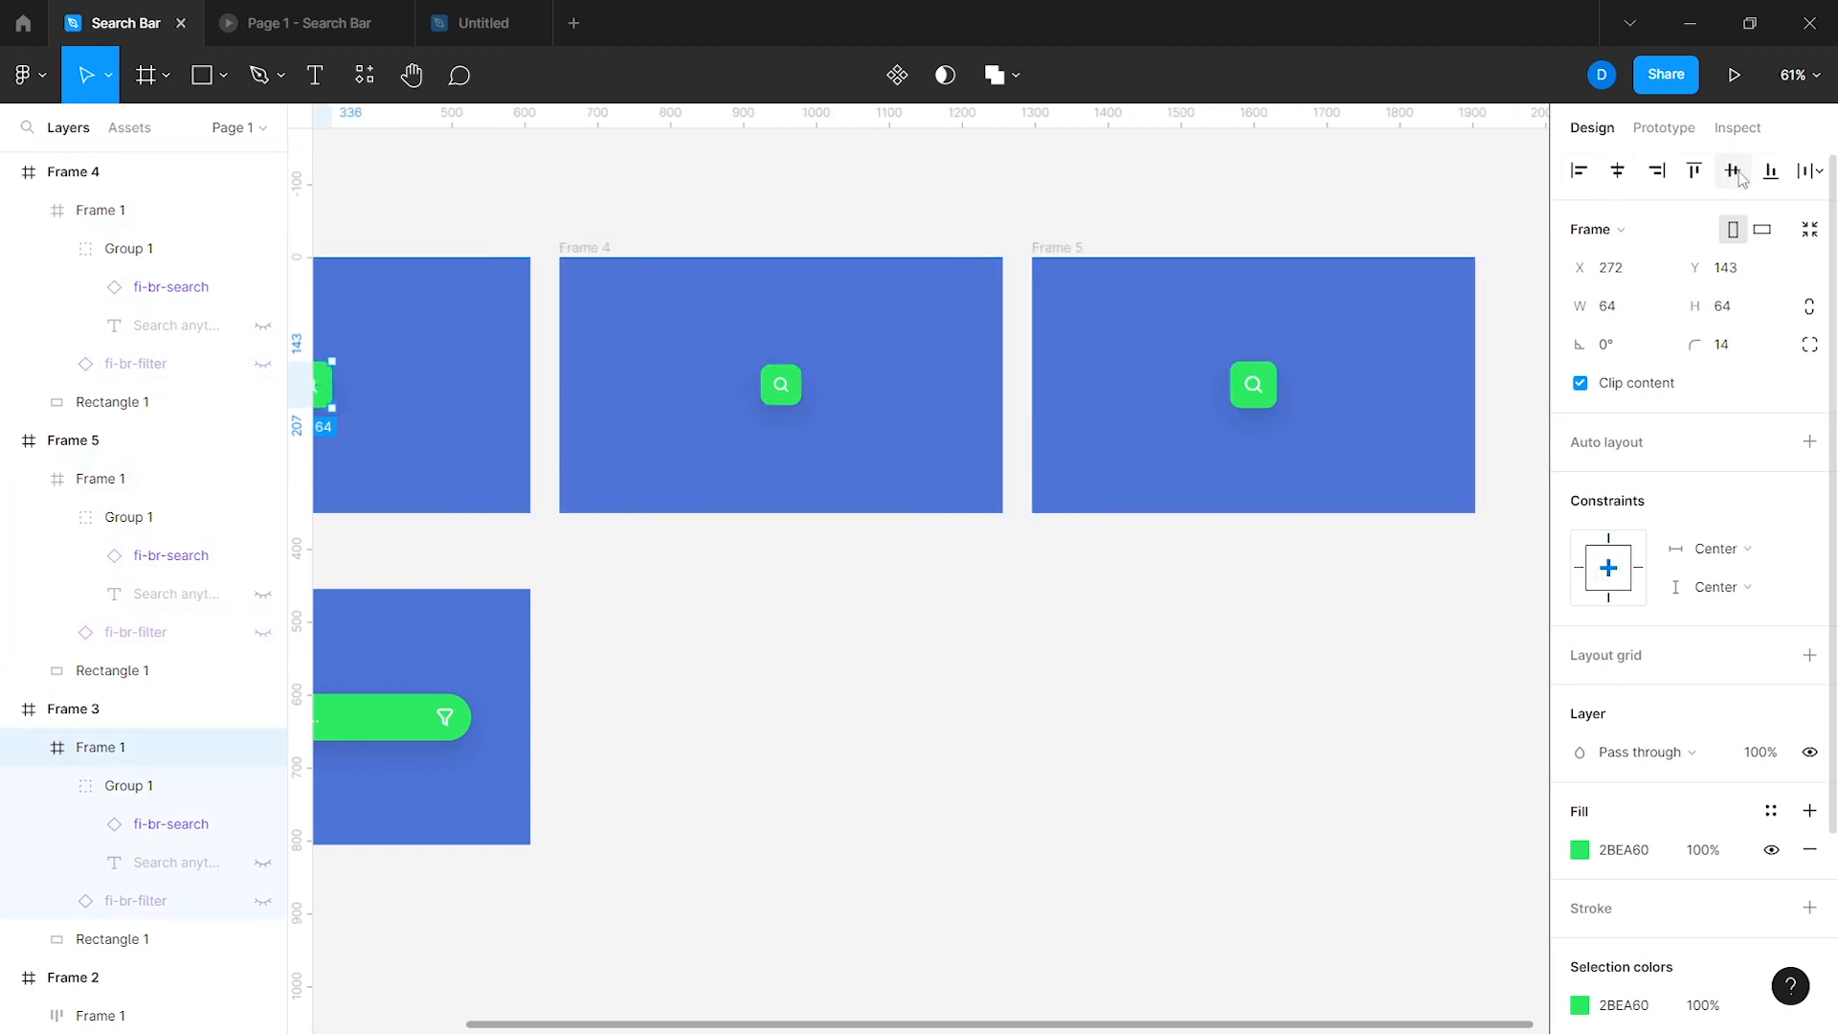
Step: Check the delay interaction from Frame 4 to Frame 5 and preview the prototype again
click(1664, 127)
click(1058, 582)
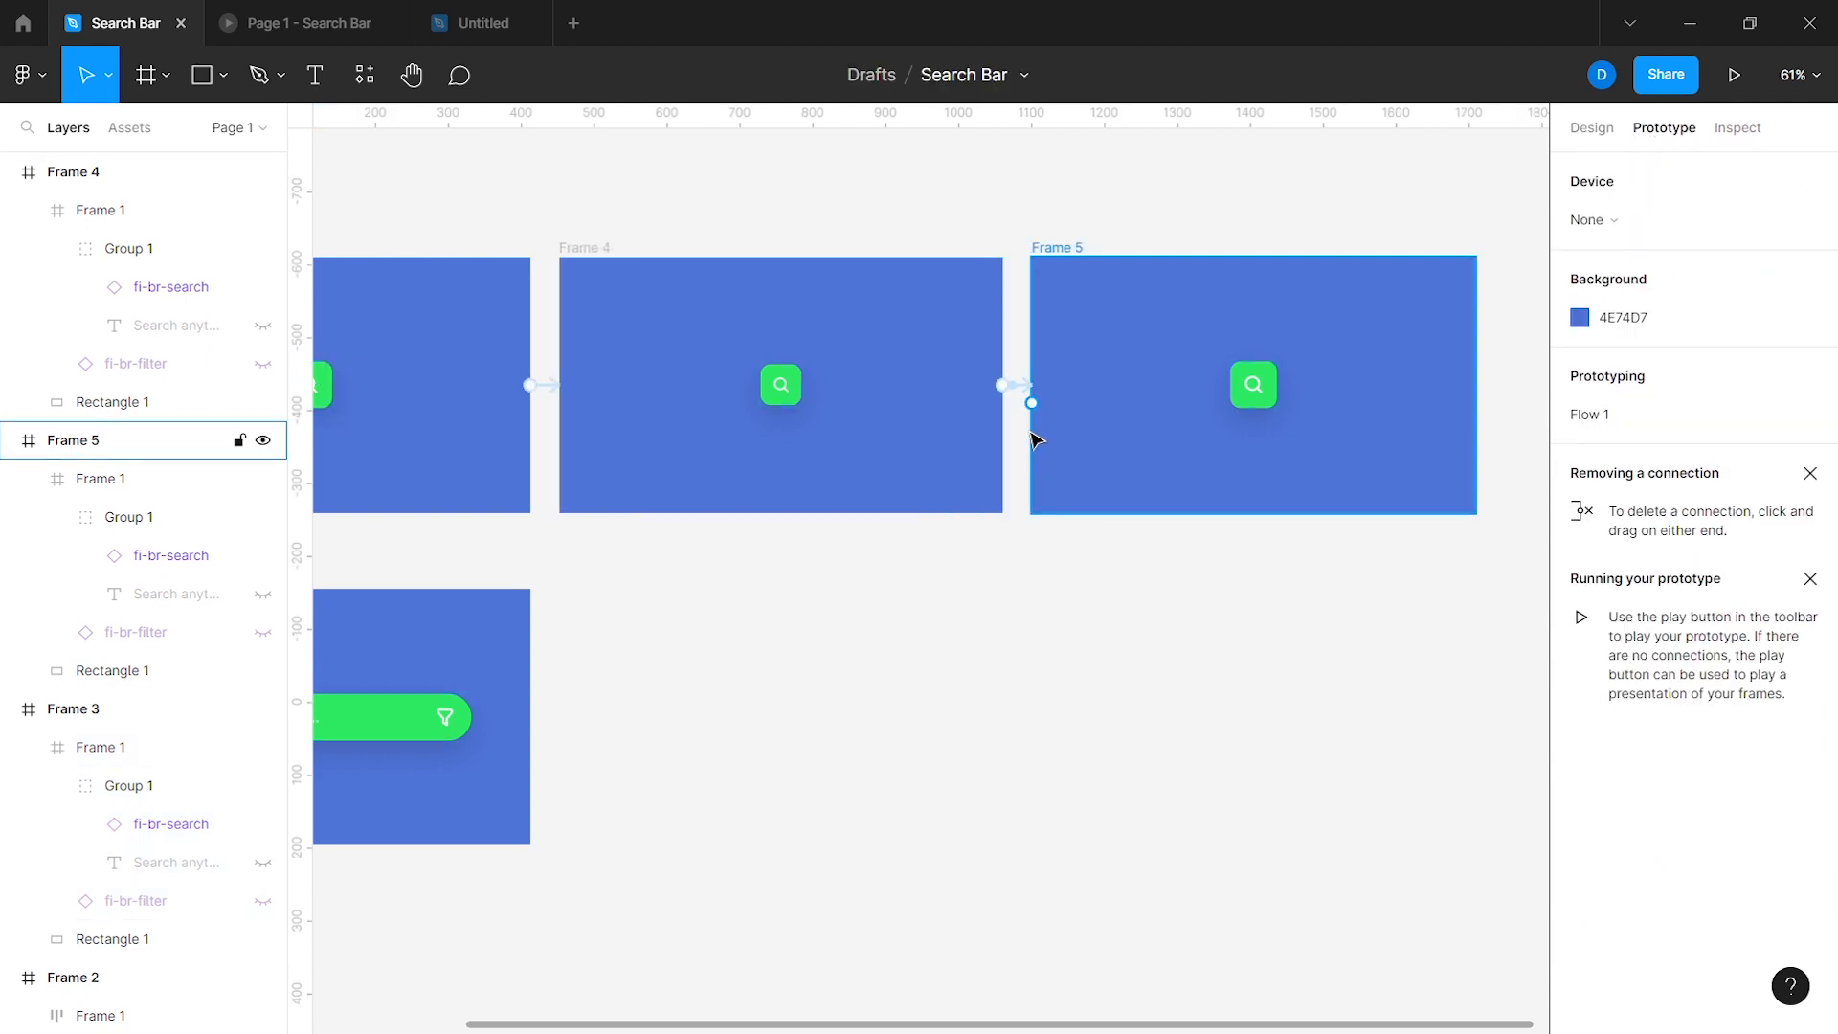
click(1019, 387)
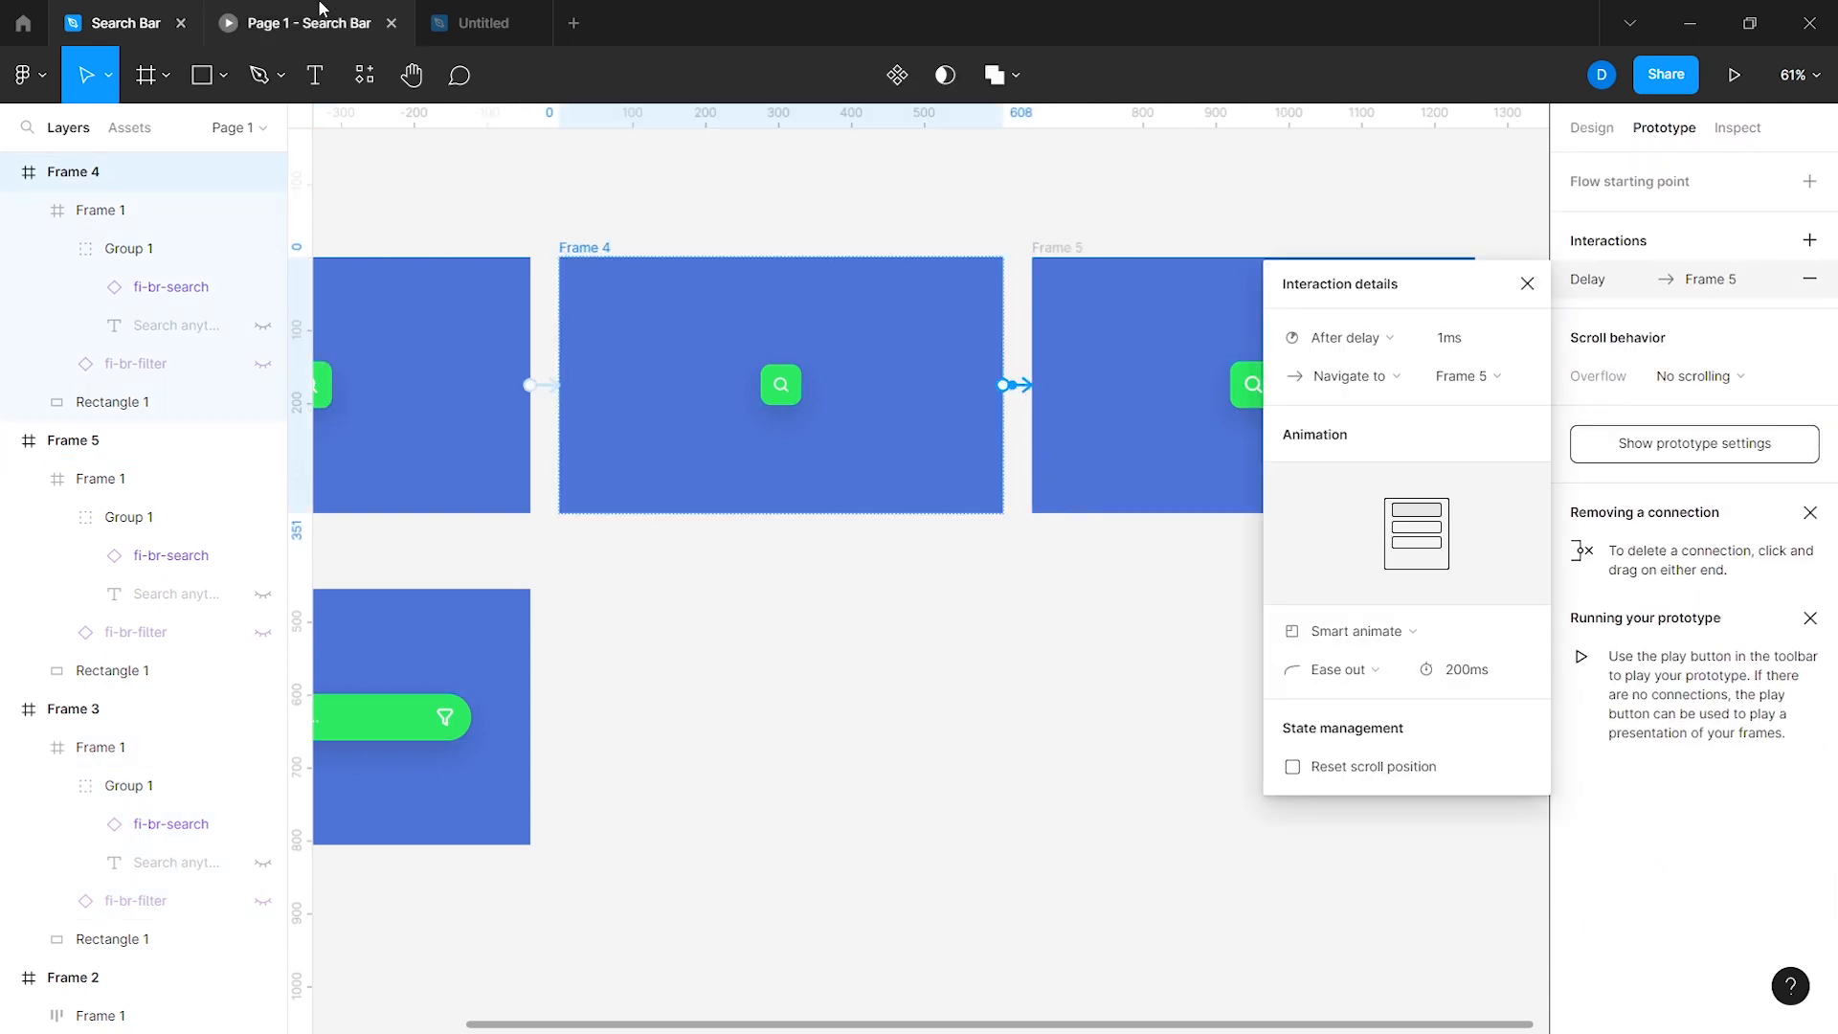
click(318, 8)
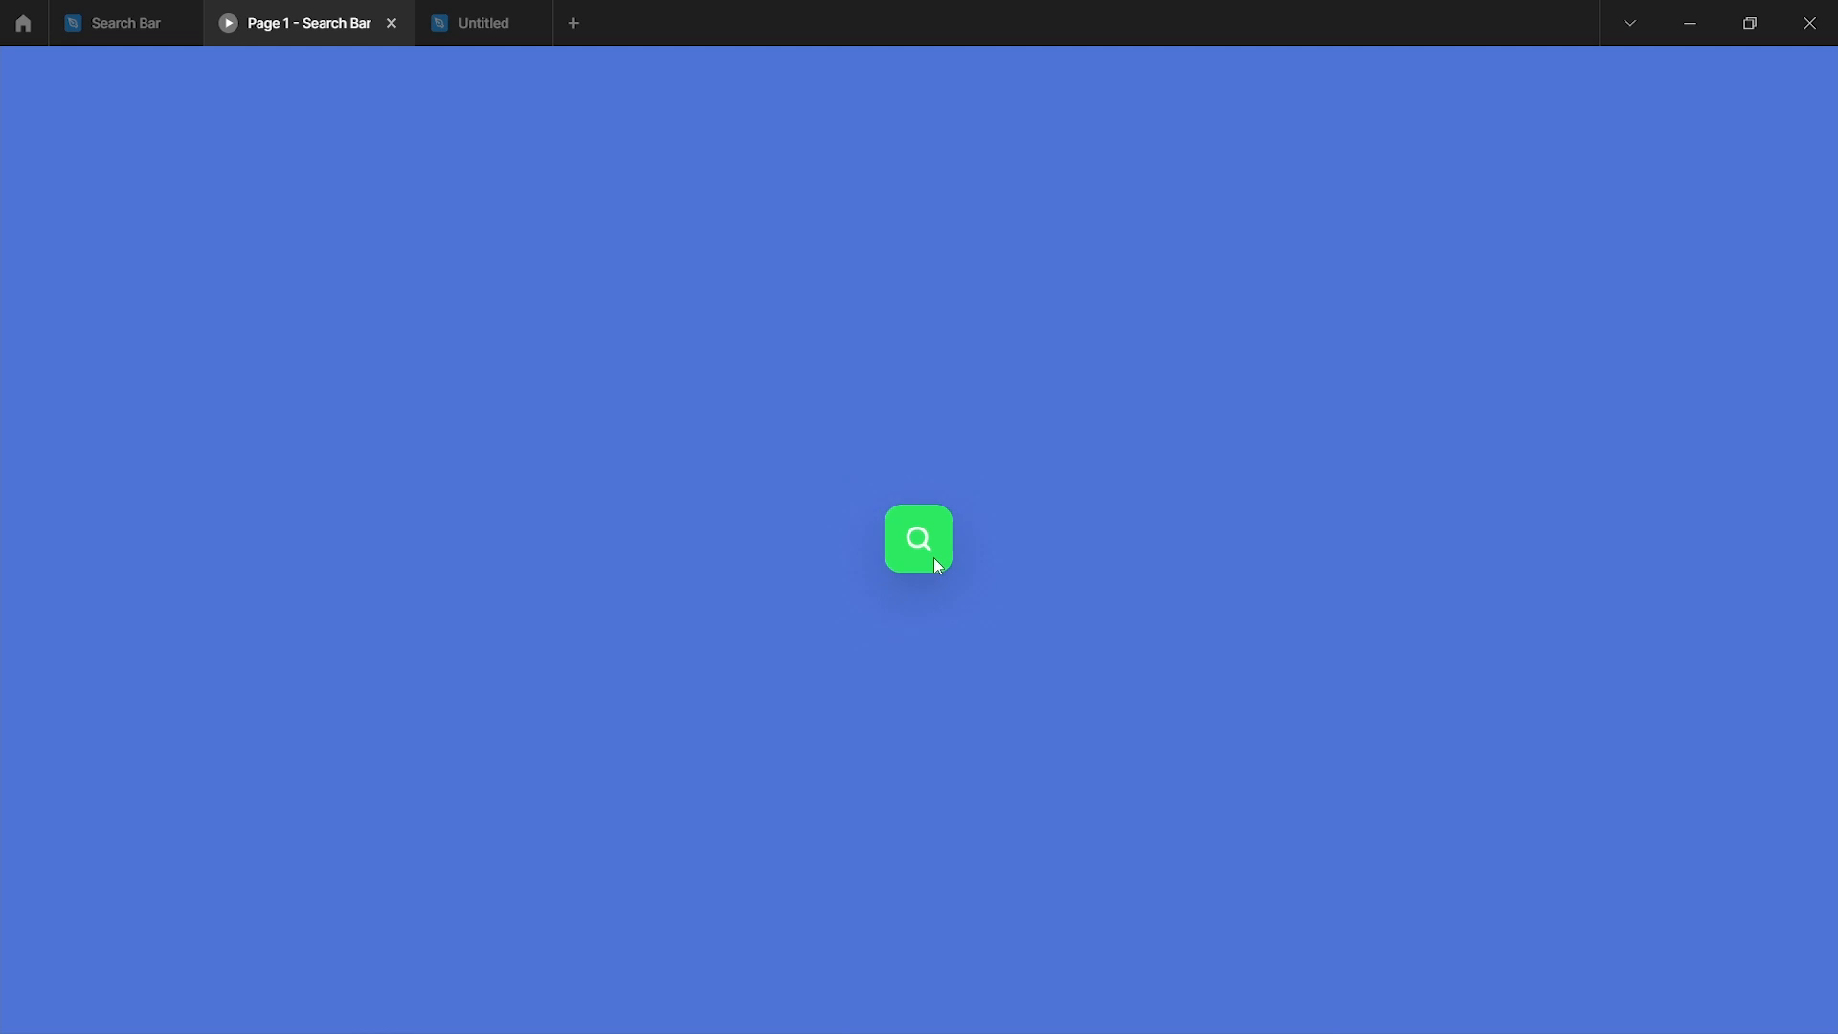
Step: Return to the Search Bar design file and move Frame 2 down to Y 145, opening space beneath Frame 3
click(126, 23)
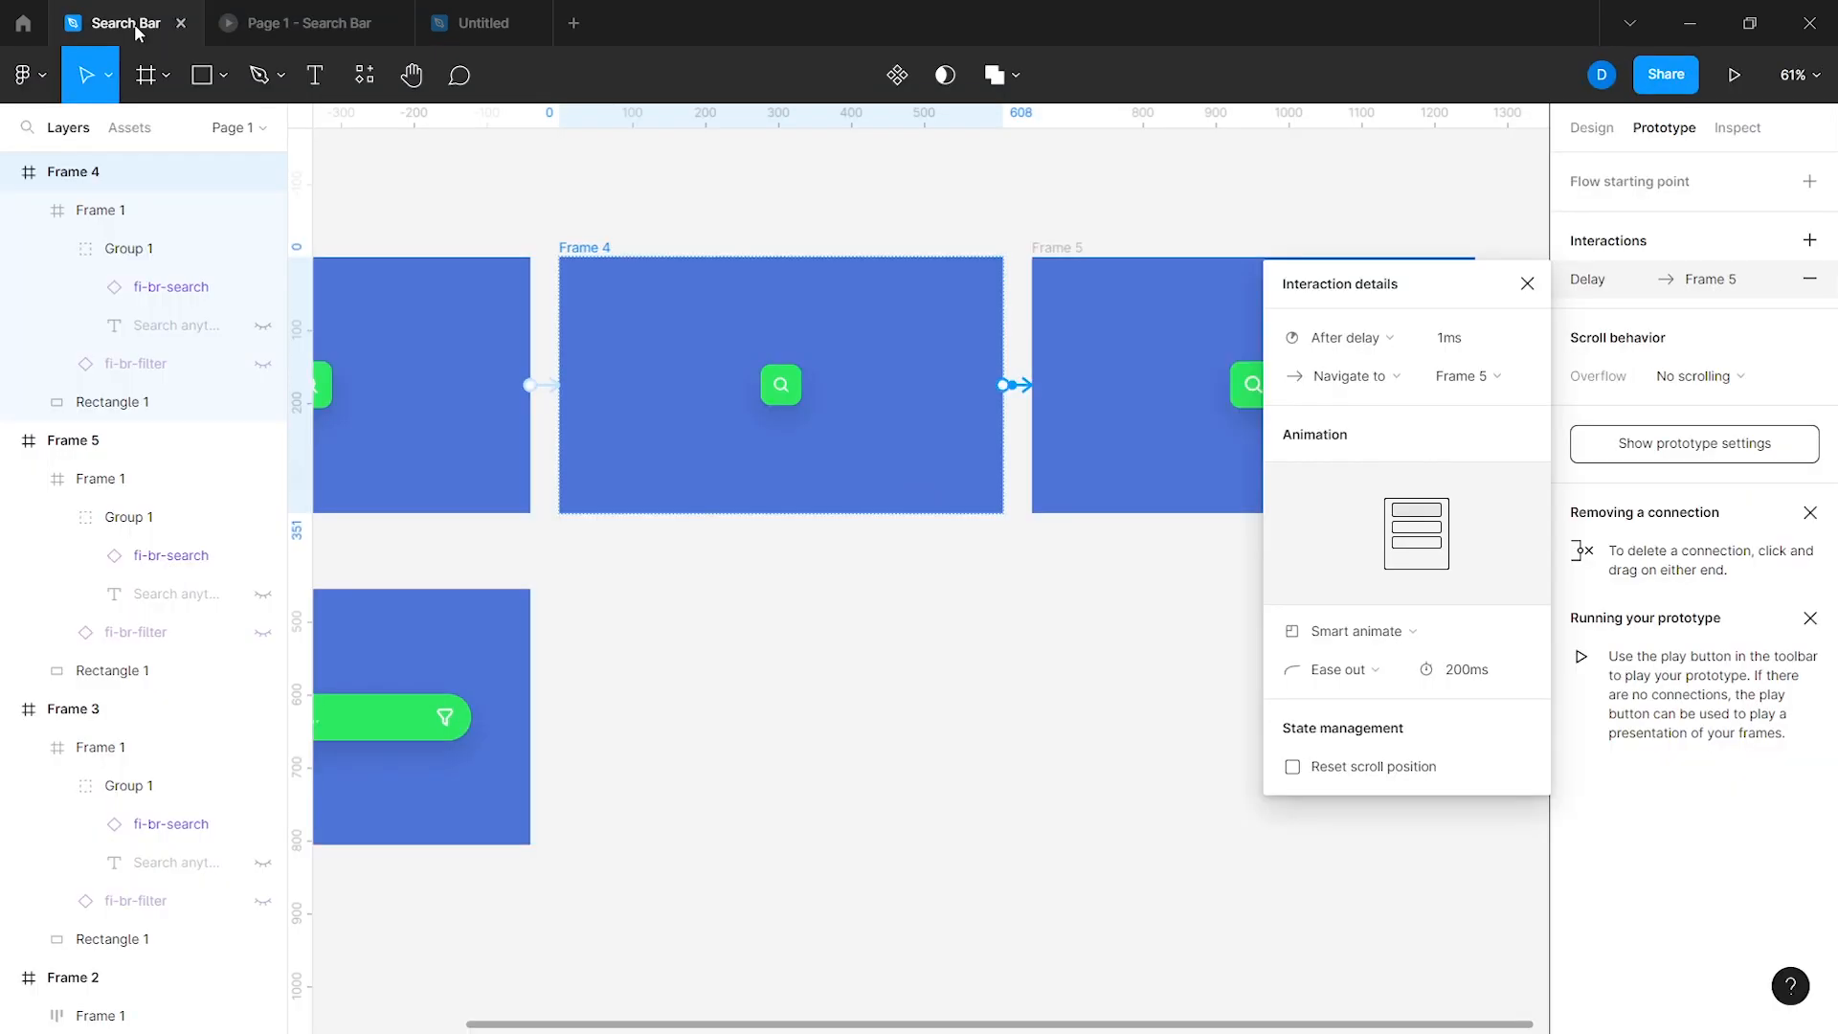
click(1019, 669)
key(shift+1)
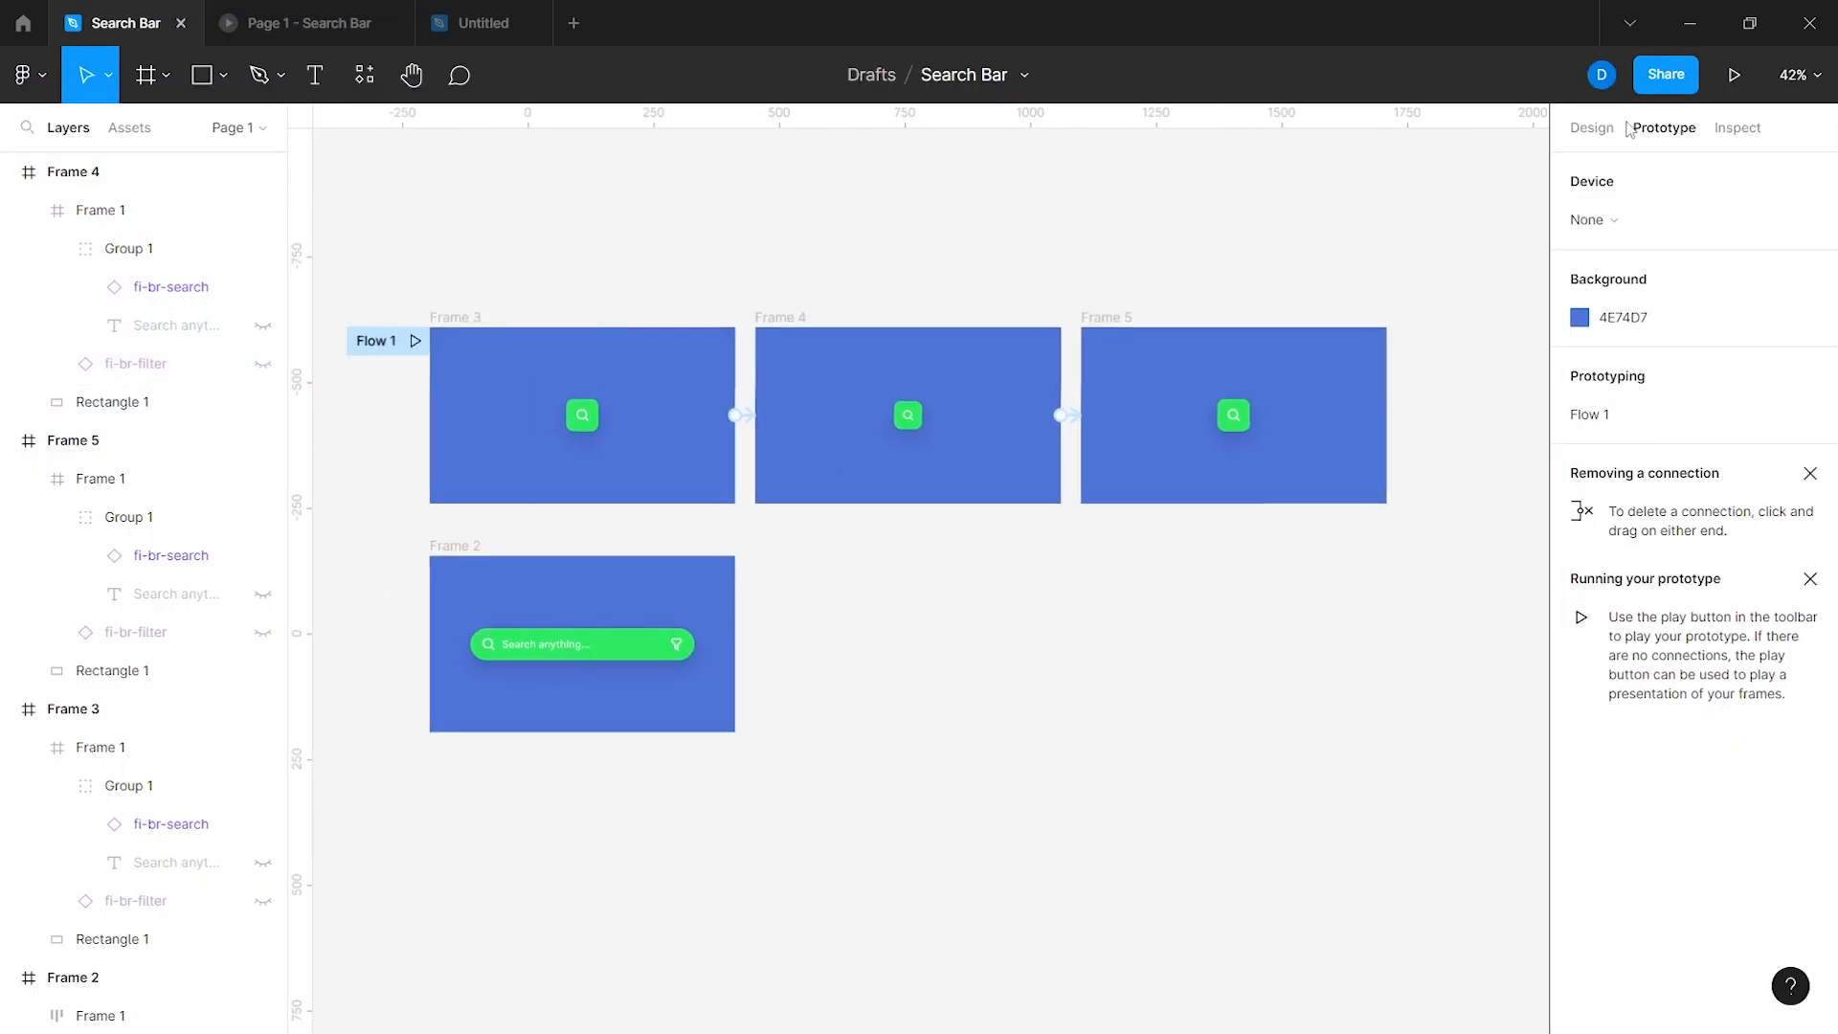
click(1623, 128)
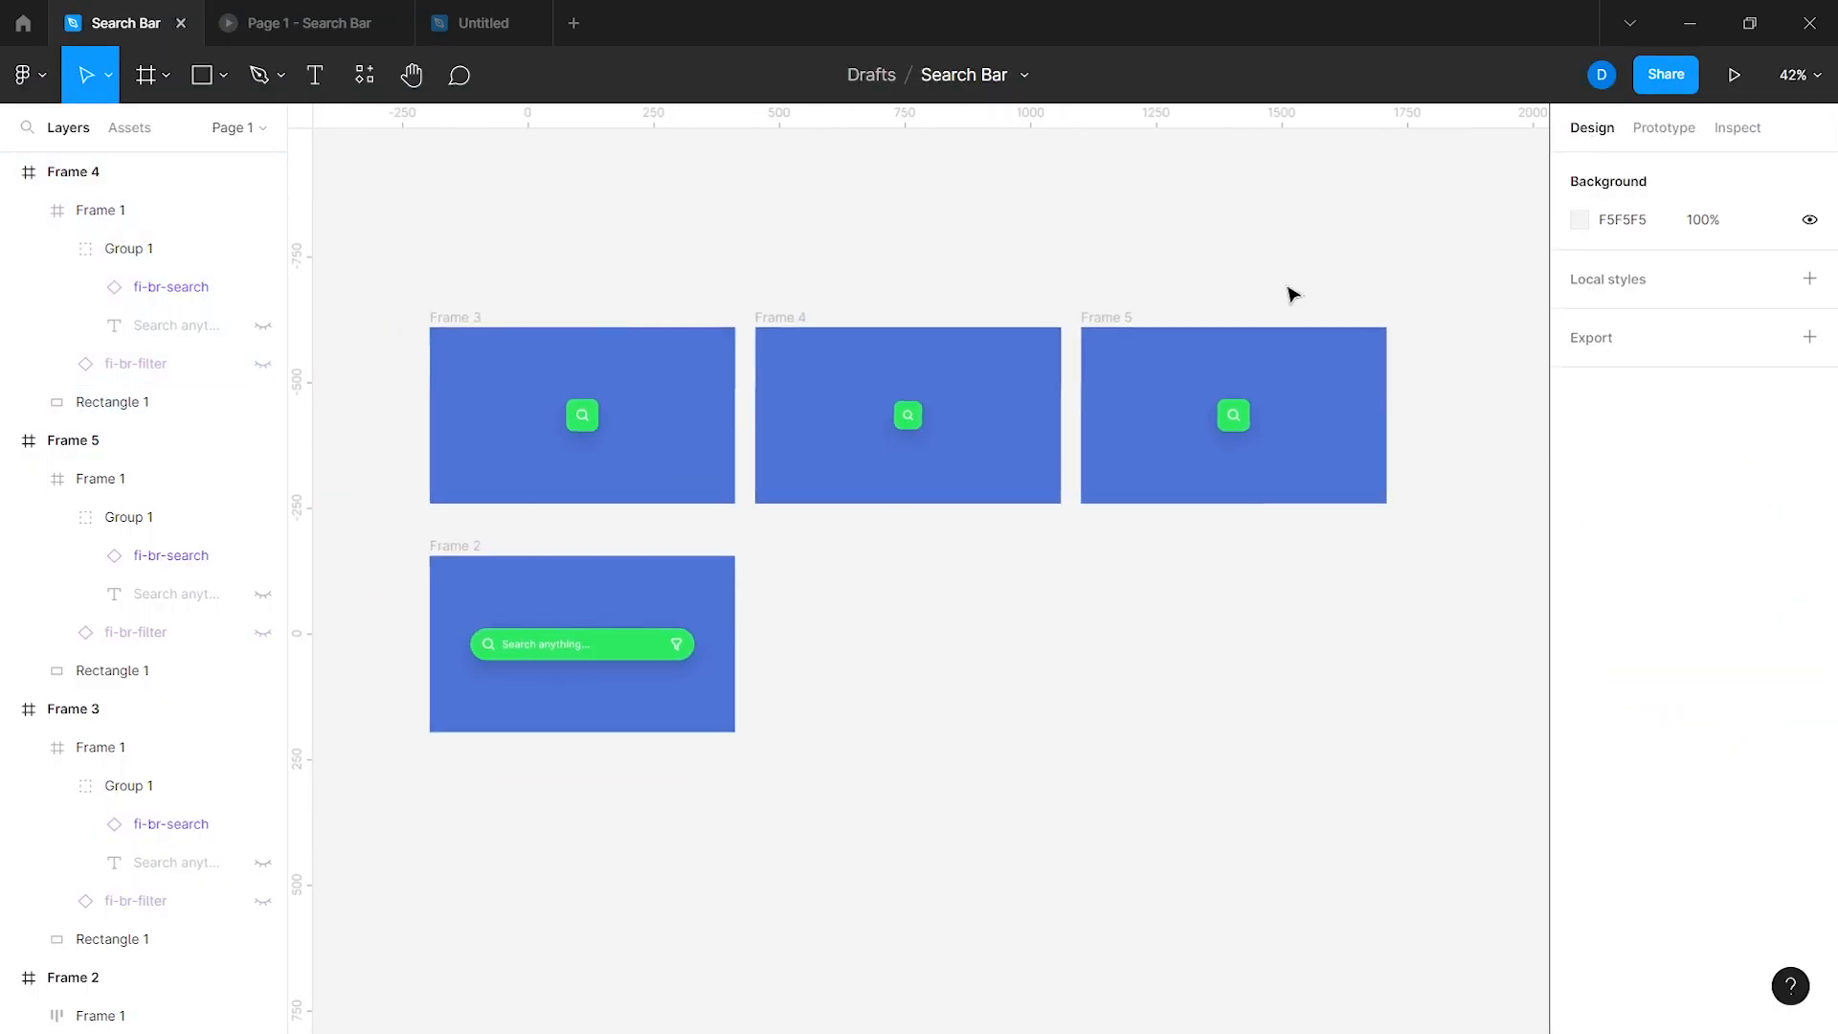
click(455, 542)
key(shift+Down)
key(shift+Down)
key(shift+Down)
key(shift+Down)
key(shift+Down)
key(shift+Down)
key(shift+Down)
key(shift+Down)
key(shift+Down)
key(shift+Down)
key(shift+Down)
key(shift+Down)
key(shift+Down)
key(shift+Down)
key(shift+Down)
key(shift+Down)
key(shift+Down)
key(shift+Down)
key(shift+Down)
key(shift+Down)
key(shift+Down)
key(shift+Down)
key(shift+Down)
key(shift+Down)
key(shift+Down)
key(shift+Down)
key(shift+Down)
key(shift+Down)
key(shift+Down)
key(shift+Down)
key(shift+Down)
key(shift+Down)
key(shift+Down)
scroll(972, 377, down, 3)
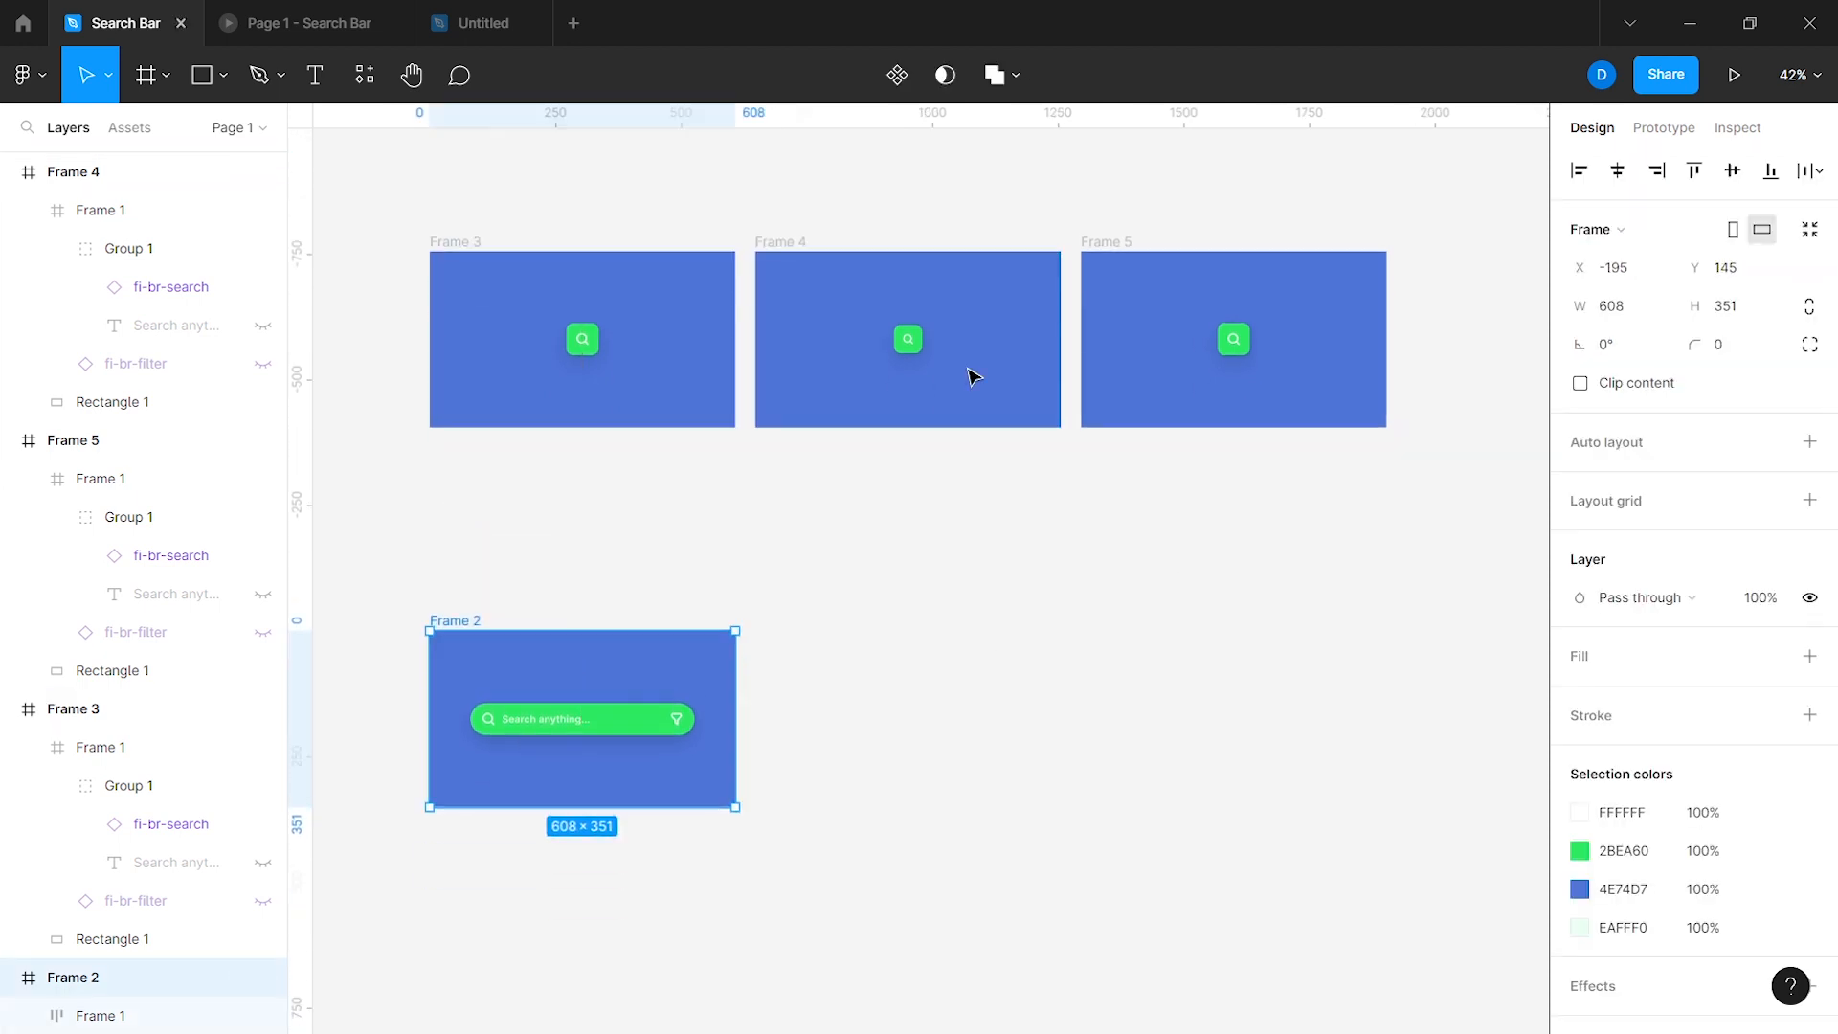
Step: Duplicate Frame 5 and place the copy directly below Frame 3 at X -195, Y -206
click(1110, 230)
key(ctrl+d)
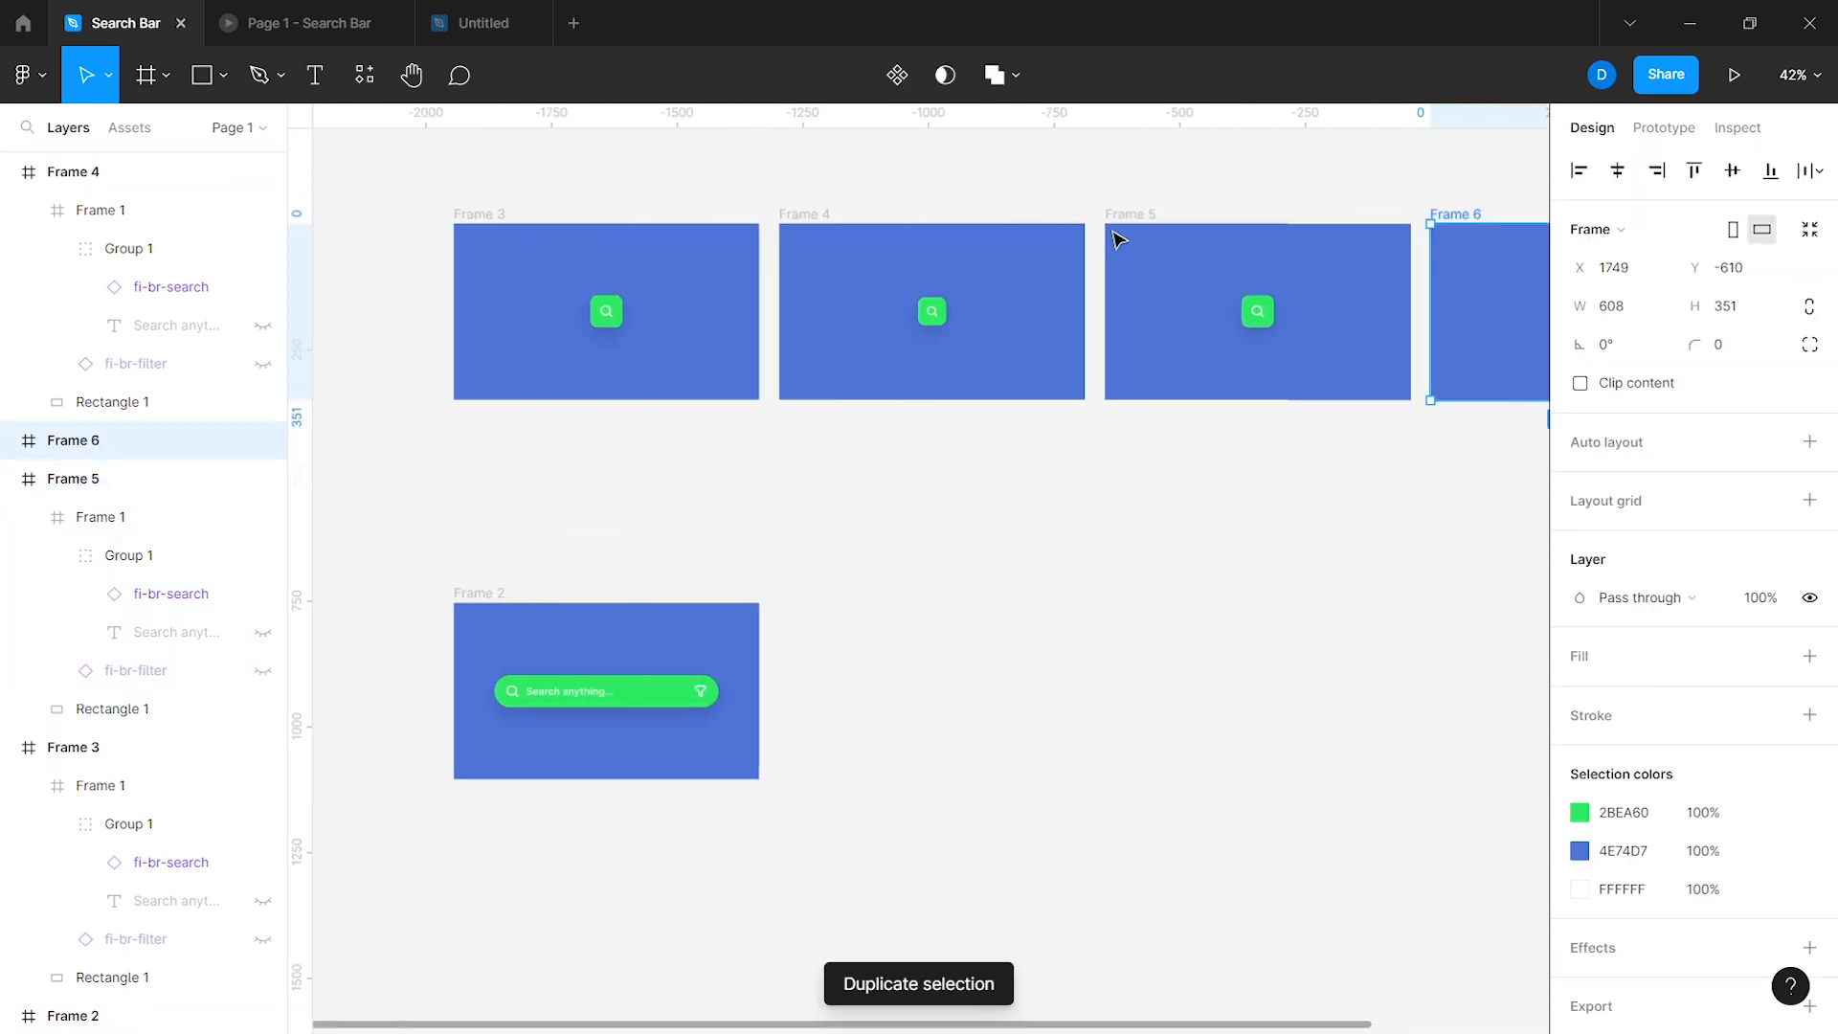
key(shift+Down)
key(shift+Down)
key(shift+Down)
key(shift+Down)
key(shift+Down)
key(shift+Down)
key(shift+Down)
key(shift+Down)
key(shift+Down)
key(shift+Down)
key(shift+Down)
key(shift+Down)
key(shift+Down)
key(shift+Down)
key(shift+Down)
key(shift+Down)
key(shift+Down)
key(shift+Down)
key(shift+Down)
key(shift+Down)
drag(1468, 455, 484, 418)
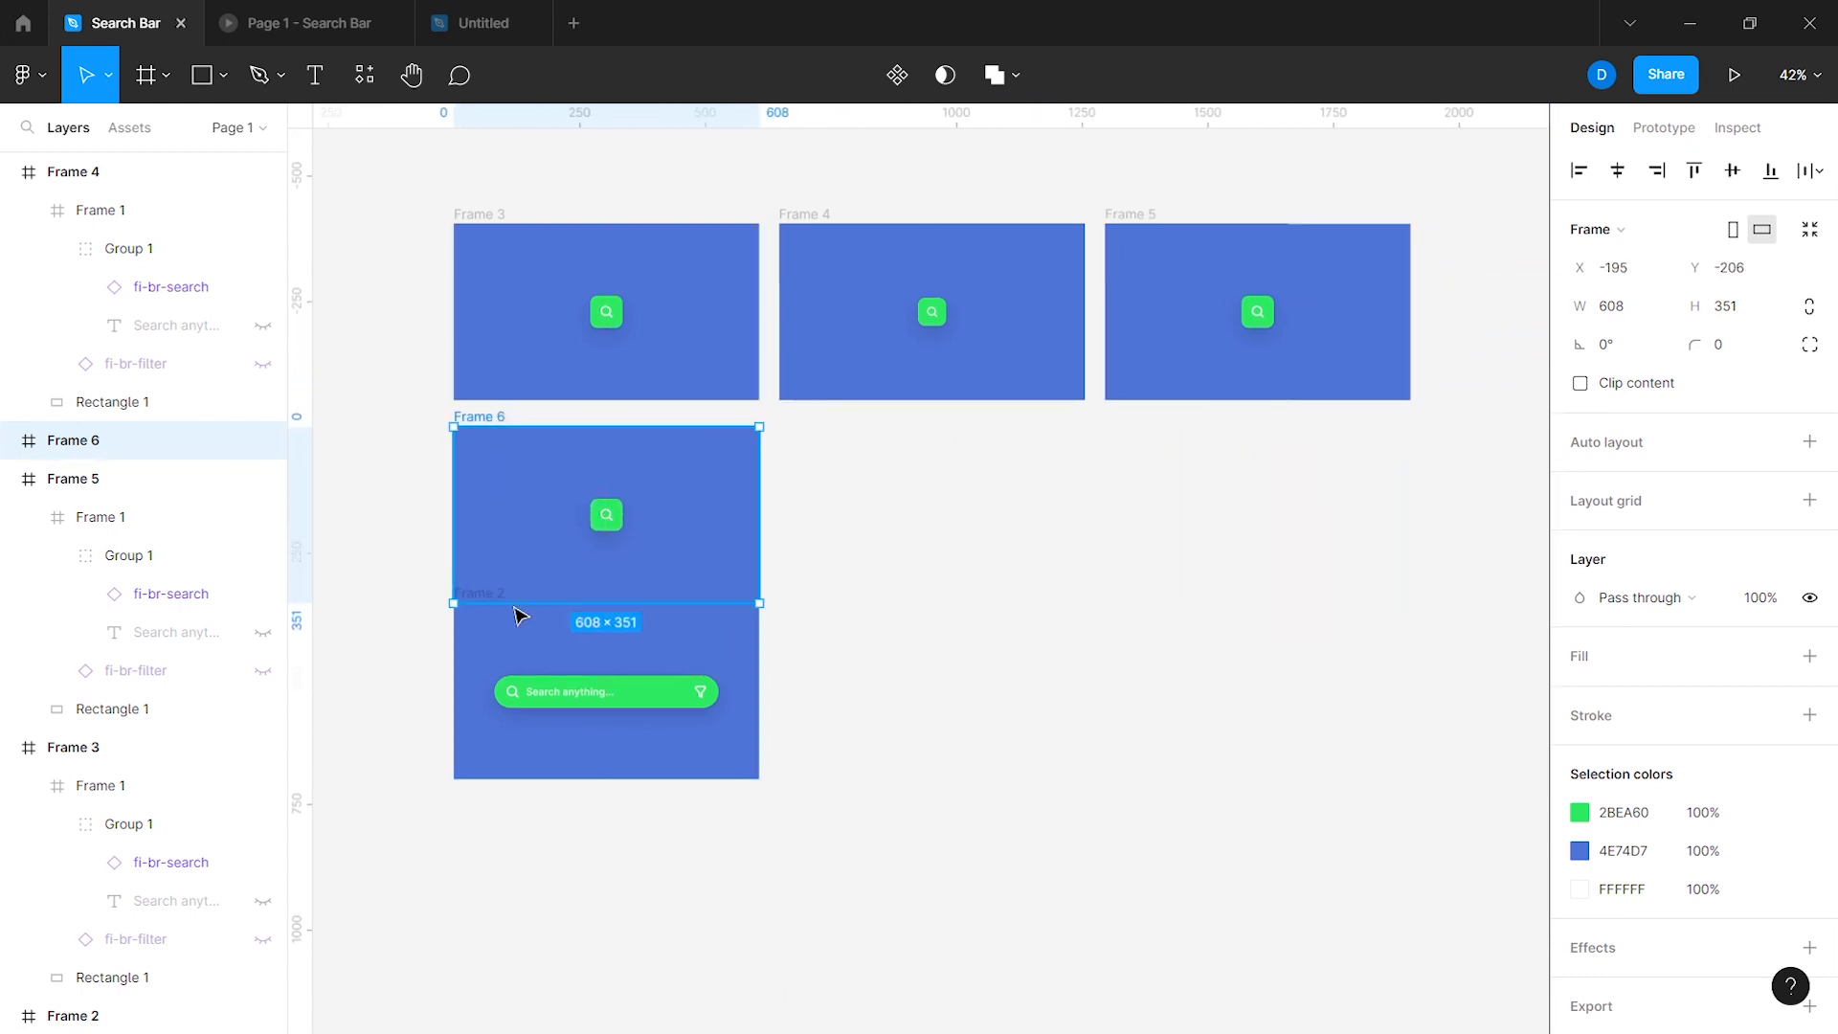
Step: Move Frame 2 down to Y 205 so it clears the duplicated frame above it
click(517, 644)
key(shift+Down)
key(shift+Down)
key(shift+Down)
key(shift+Down)
key(shift+Down)
key(shift+Down)
key(shift+Down)
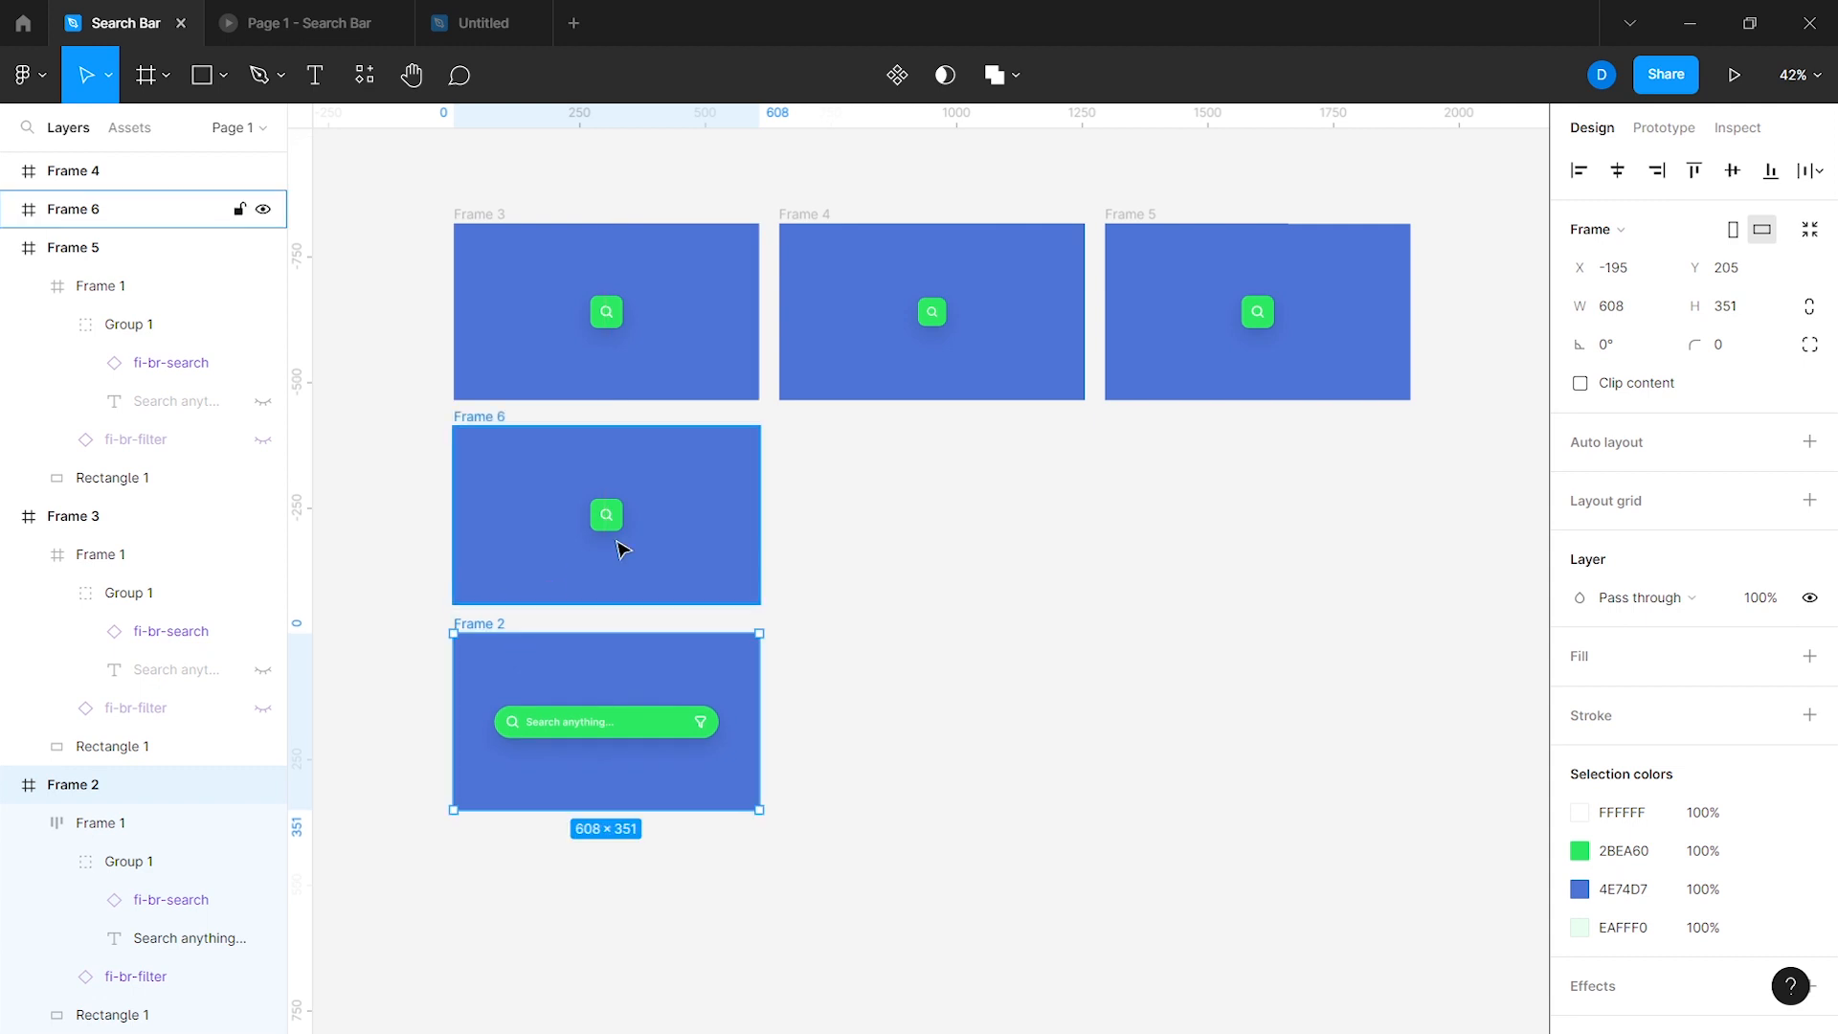
Step: Move the green button in Frame 6 horizontally to X 87, near the start of Frame 2's search bar
click(619, 524)
key(shift+Left)
key(shift+Left)
key(shift+Left)
key(shift+Left)
key(shift+Left)
key(shift+Left)
key(shift+Left)
key(shift+Left)
key(shift+Left)
key(shift+Left)
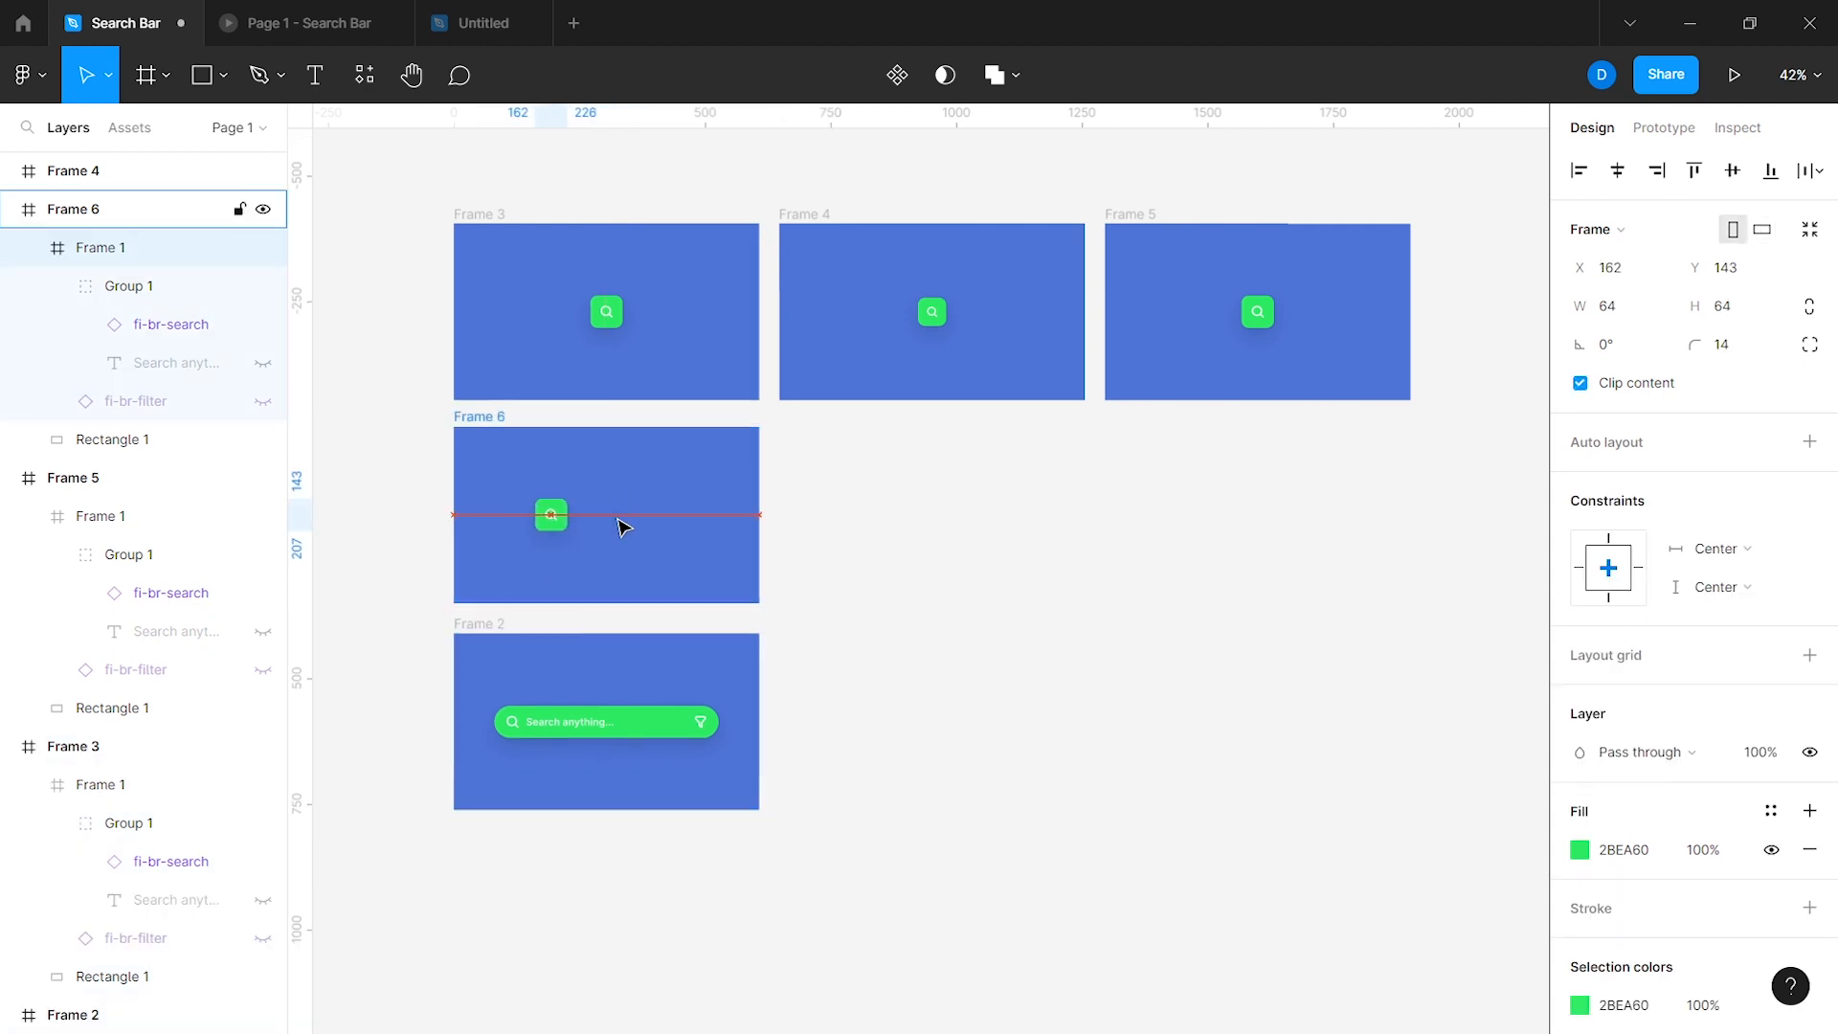
key(shift+Left)
key(shift+Left)
key(Left)
key(Left)
key(Left)
key(Left)
key(Left)
Step: Align Frame 6's green button at X 83 using a vertical guide at the search bar's left edge, and remove the guide
scroll(492, 615, up, 10)
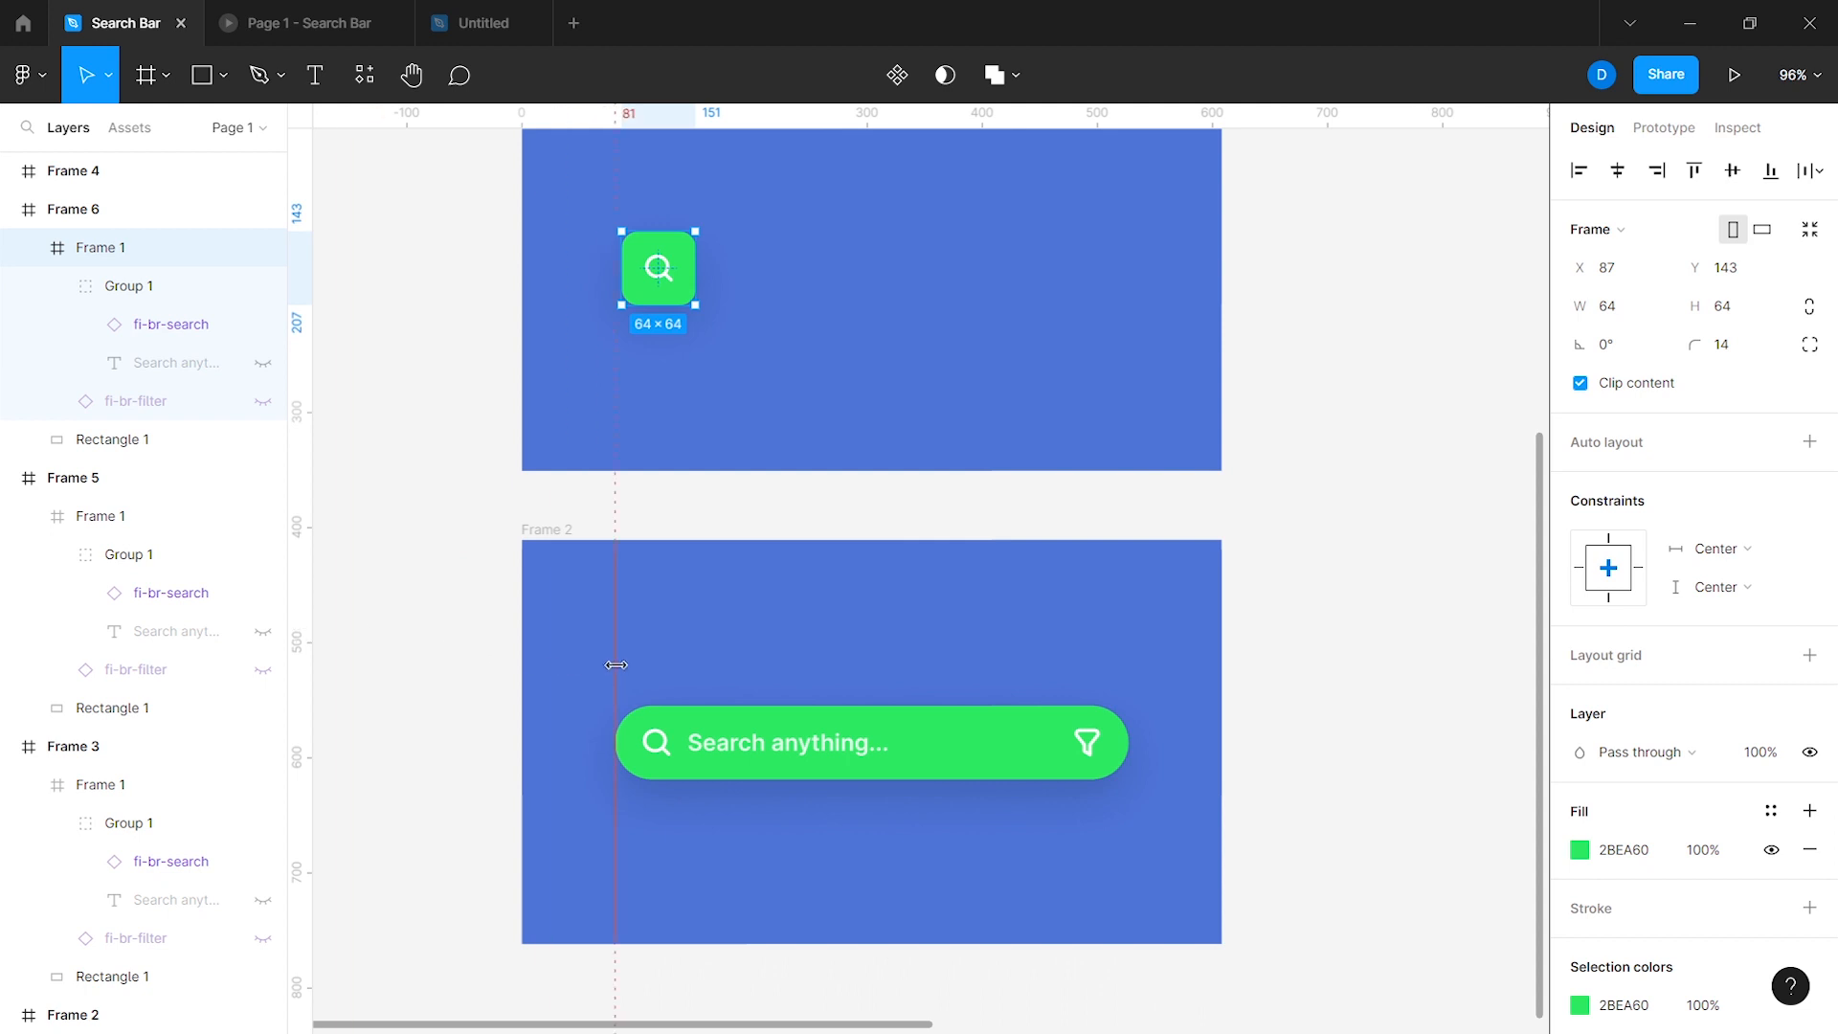
drag(659, 273, 658, 272)
scroll(673, 443, right, 1)
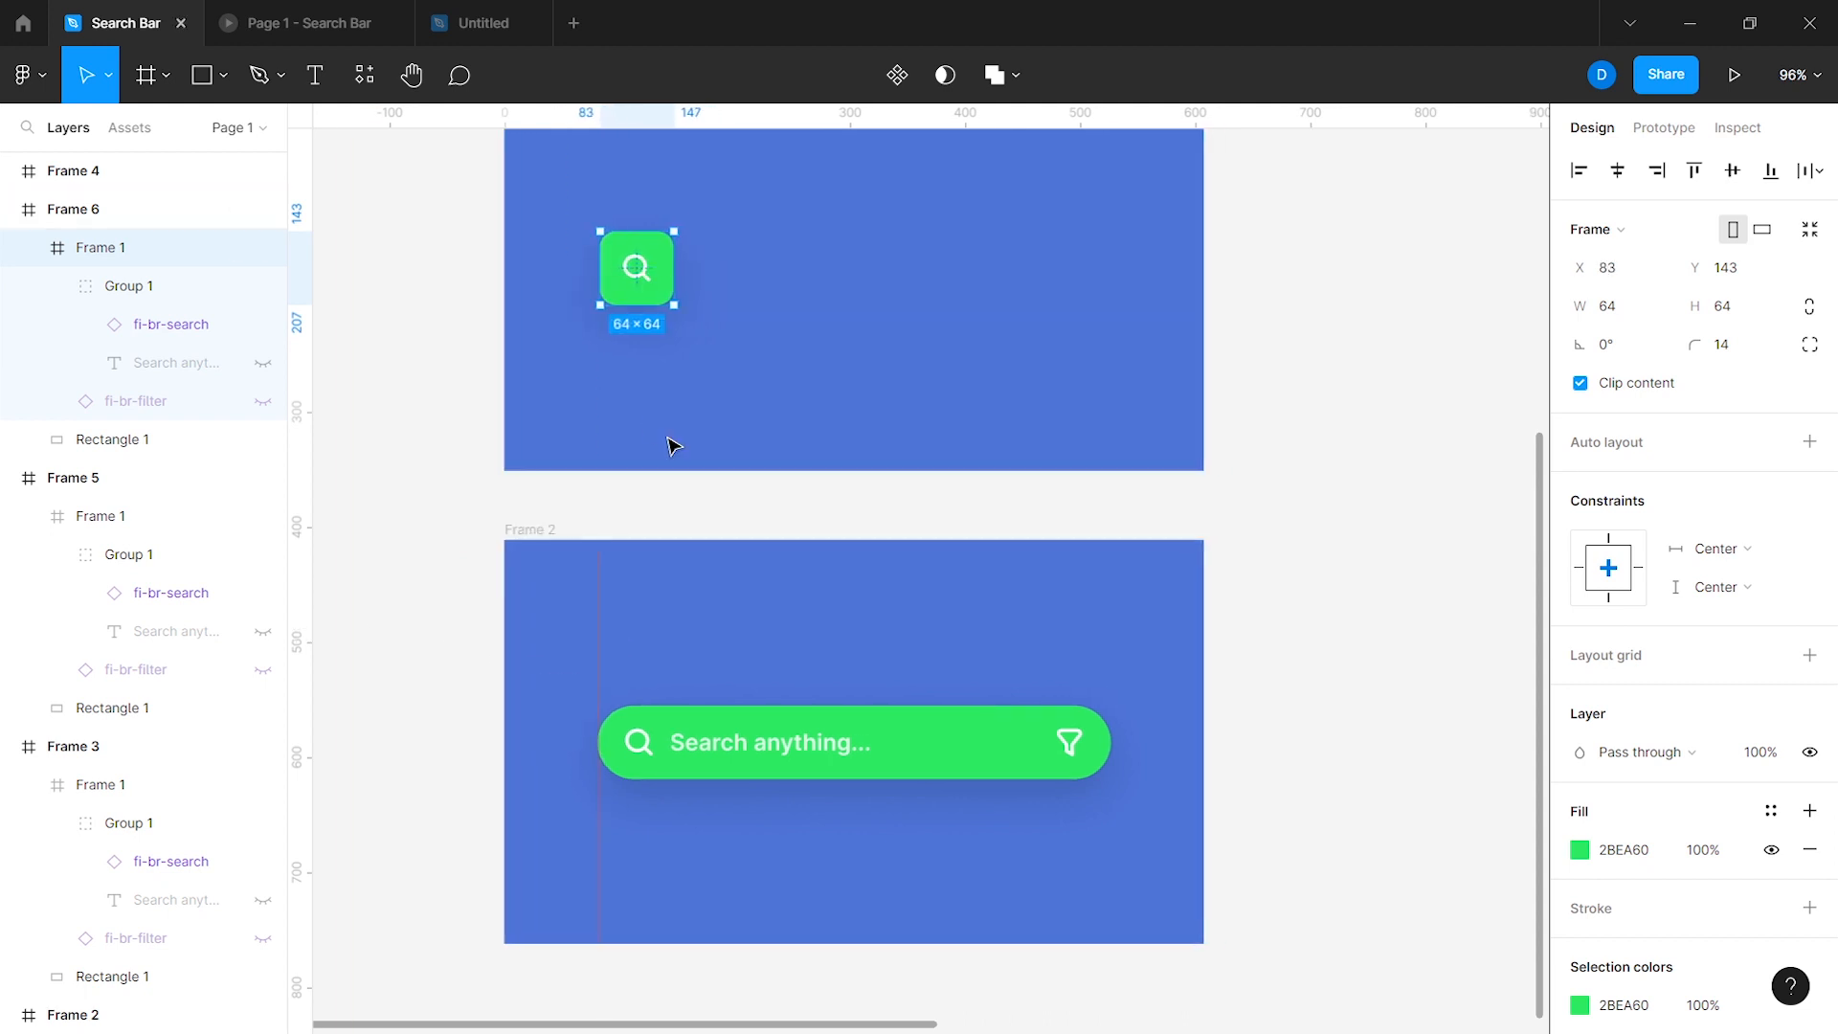
click(574, 640)
key(Delete)
scroll(575, 642, down, 2)
scroll(578, 644, down, 3)
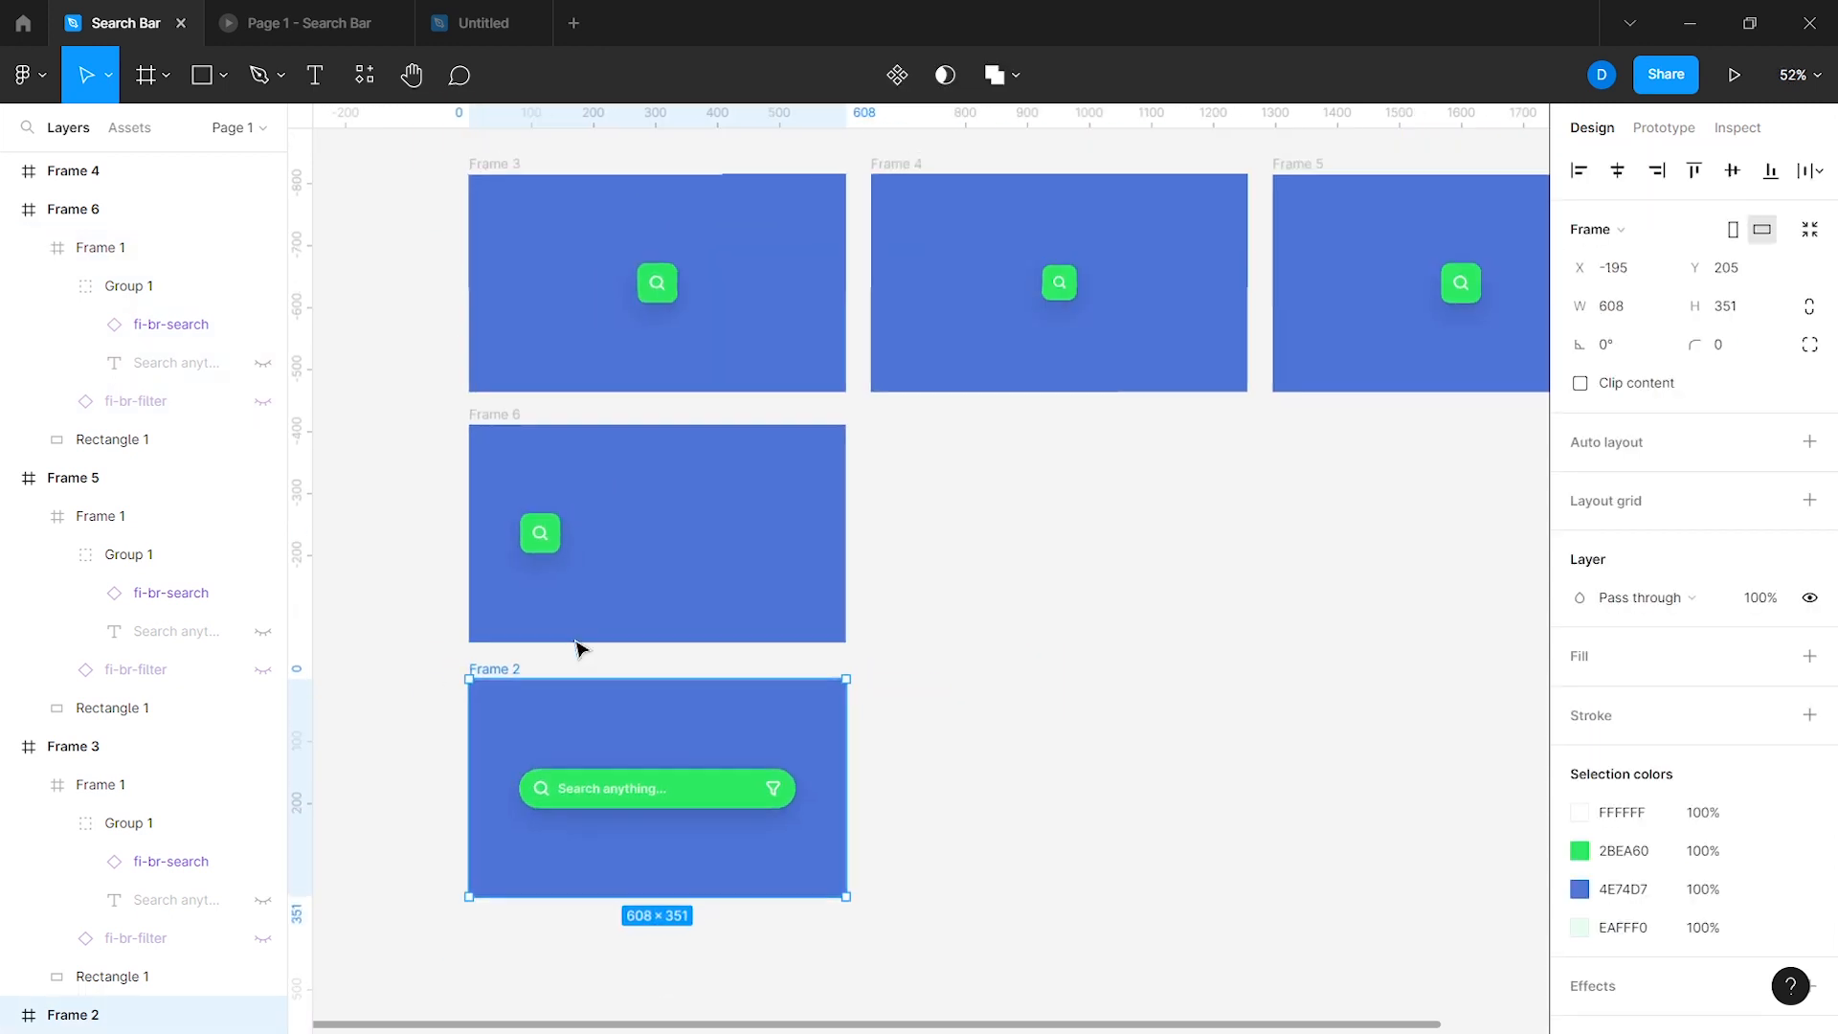
Step: Try a 133.5° rotation on the search icon in Frame 5 and settle on -91.5°
scroll(1321, 360, right, 2)
scroll(1321, 361, up, 1)
scroll(1321, 360, up, 8)
click(929, 540)
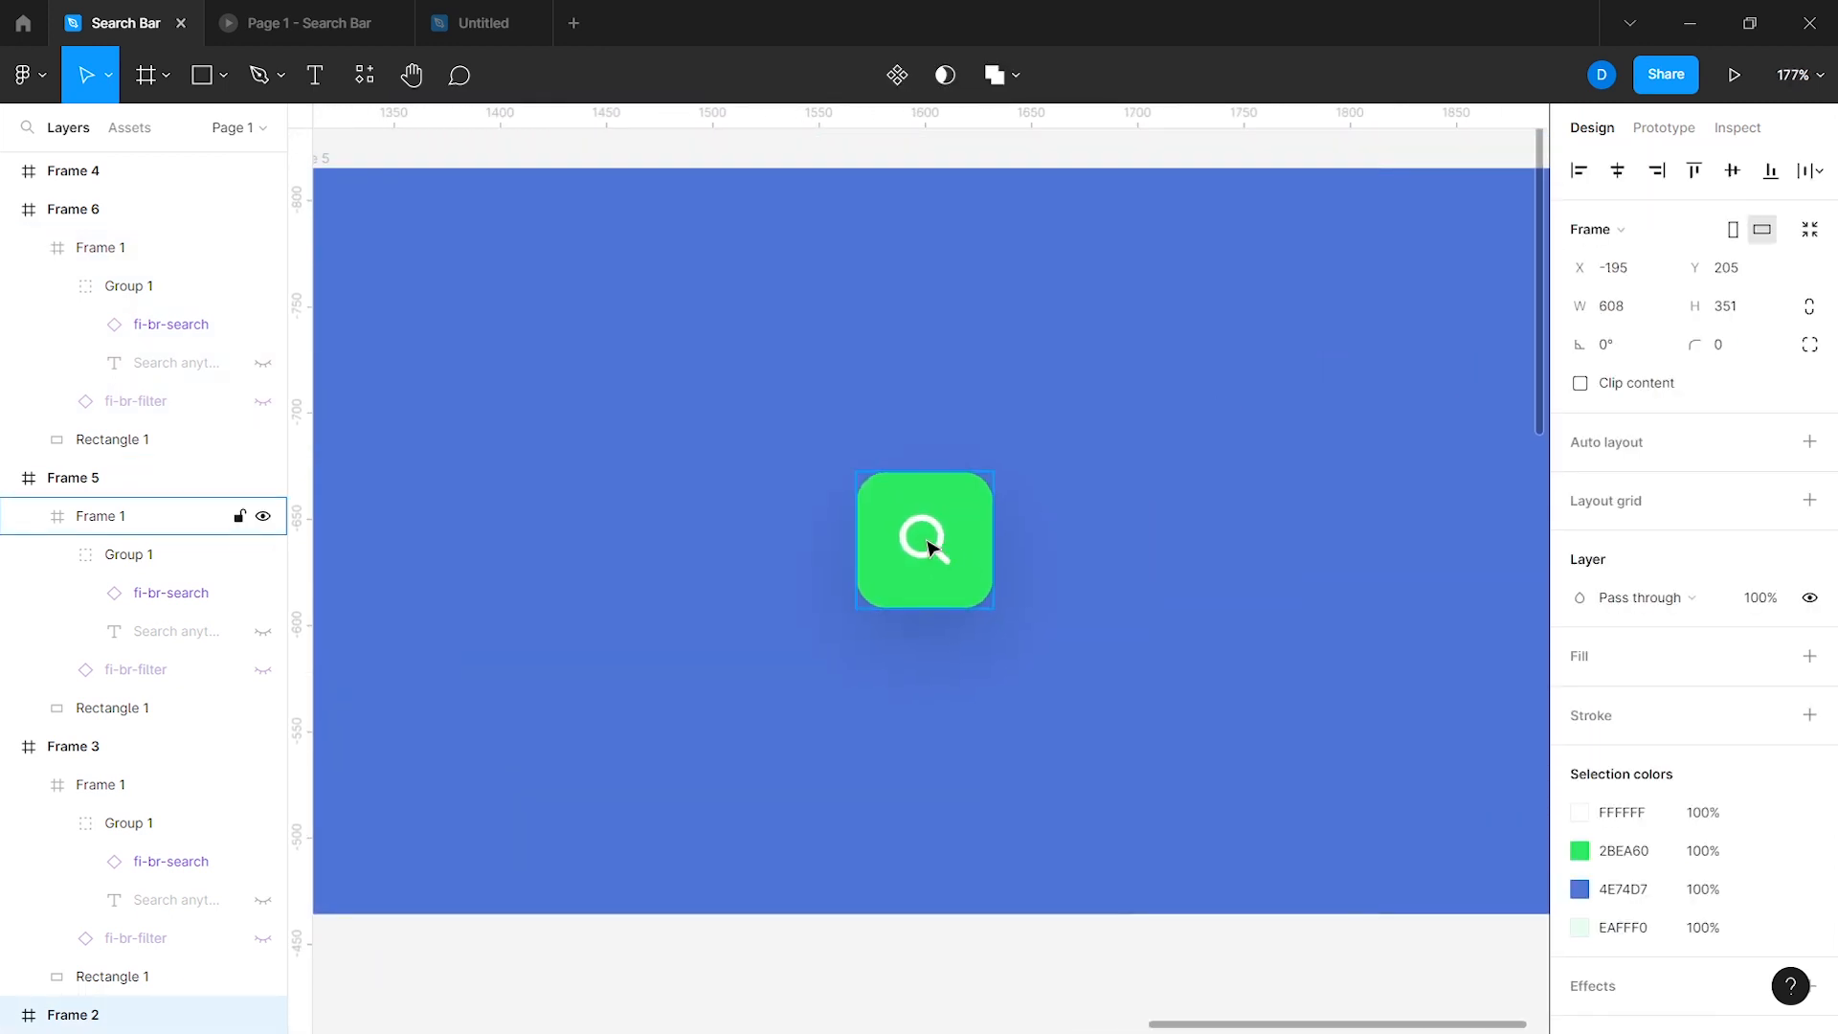
double_click(925, 539)
click(1637, 353)
text(133.)
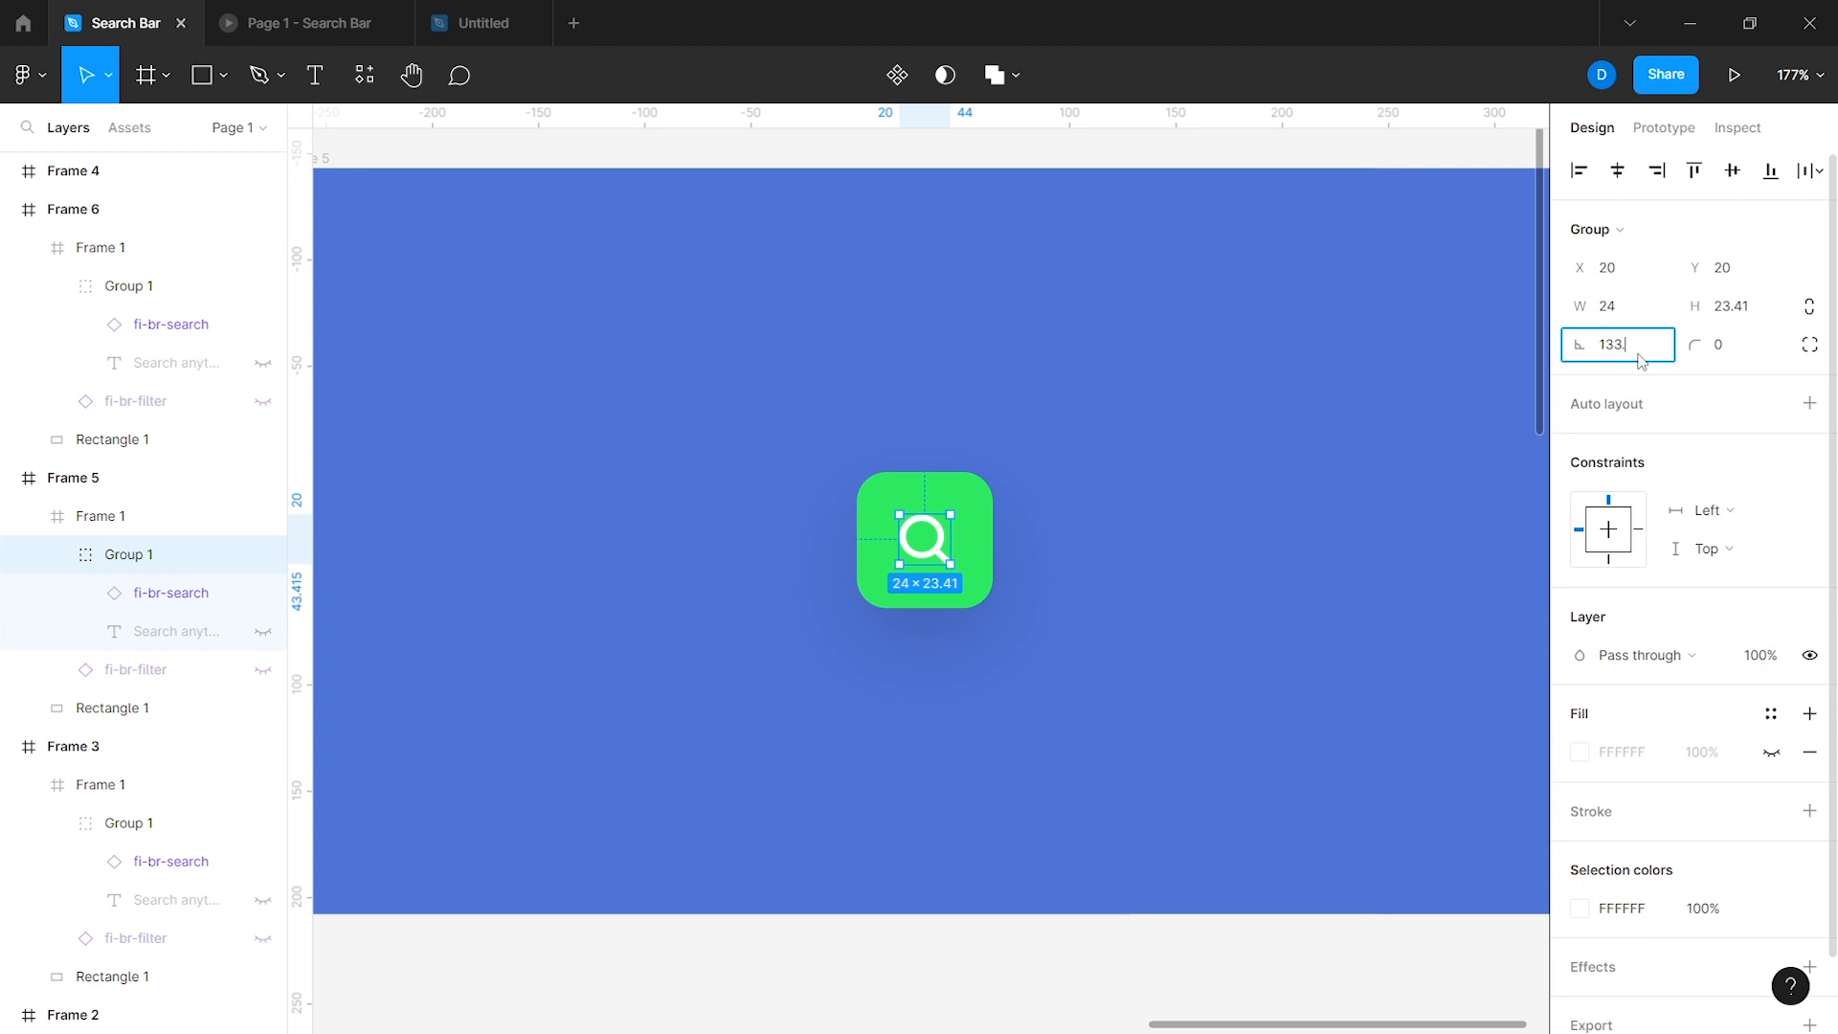
text(5)
key(Return)
key(Return)
click(1624, 349)
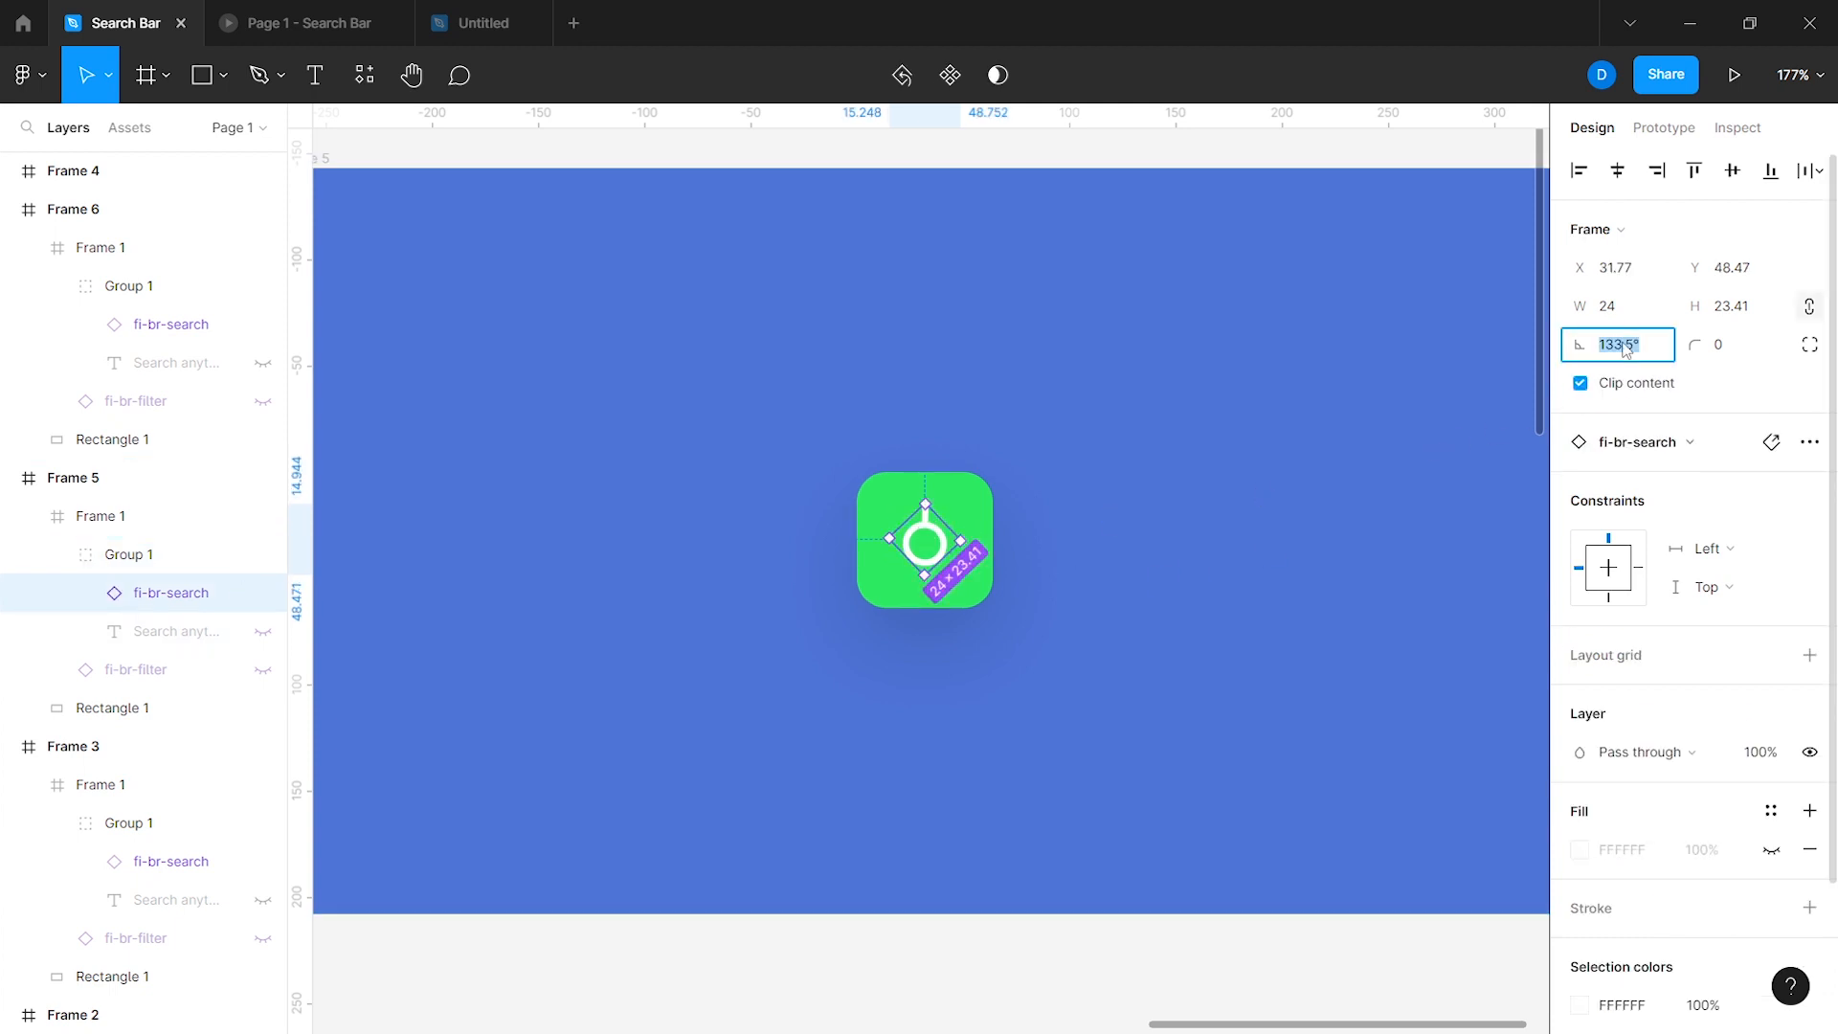
text(-91.5)
key(Return)
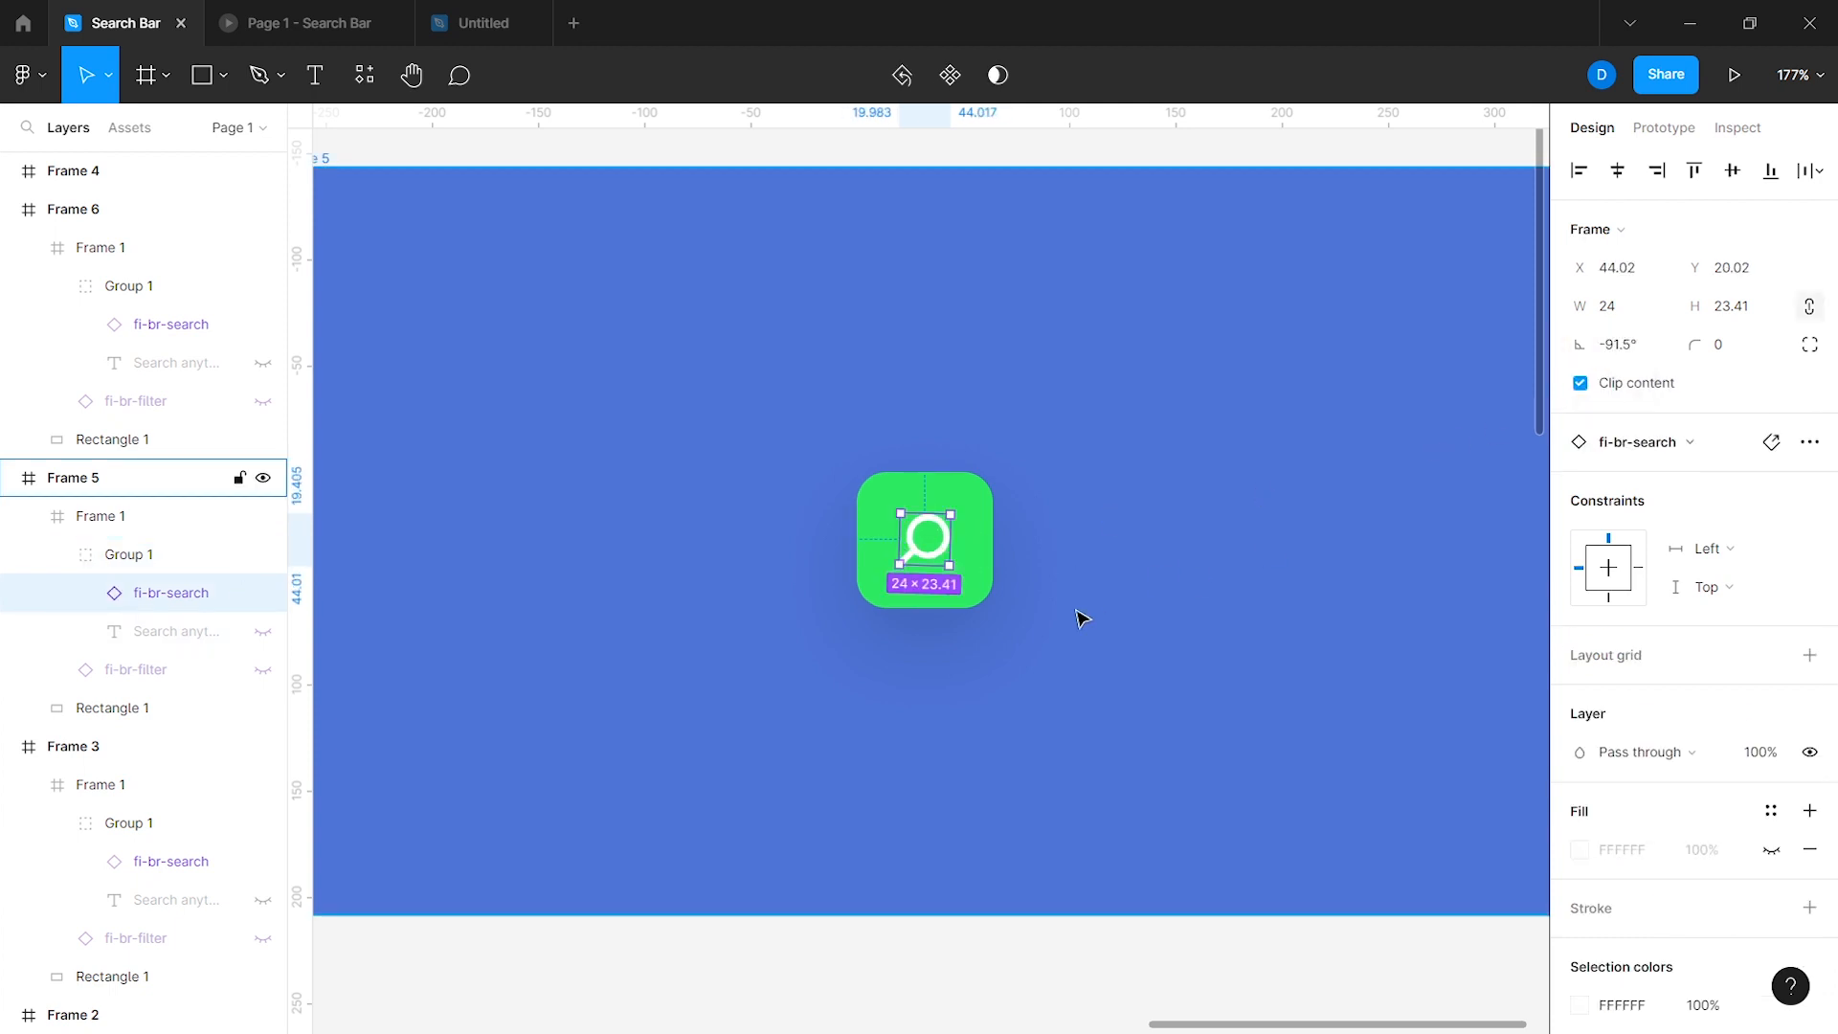
Step: Connect Frame 5 to Frame 6 with an After delay trigger of 1ms, Smart animate, Ease out, 300ms
click(1081, 618)
scroll(1081, 619, down, 6)
scroll(1082, 619, left, 2)
scroll(1077, 613, up, 4)
scroll(1078, 614, down, 3)
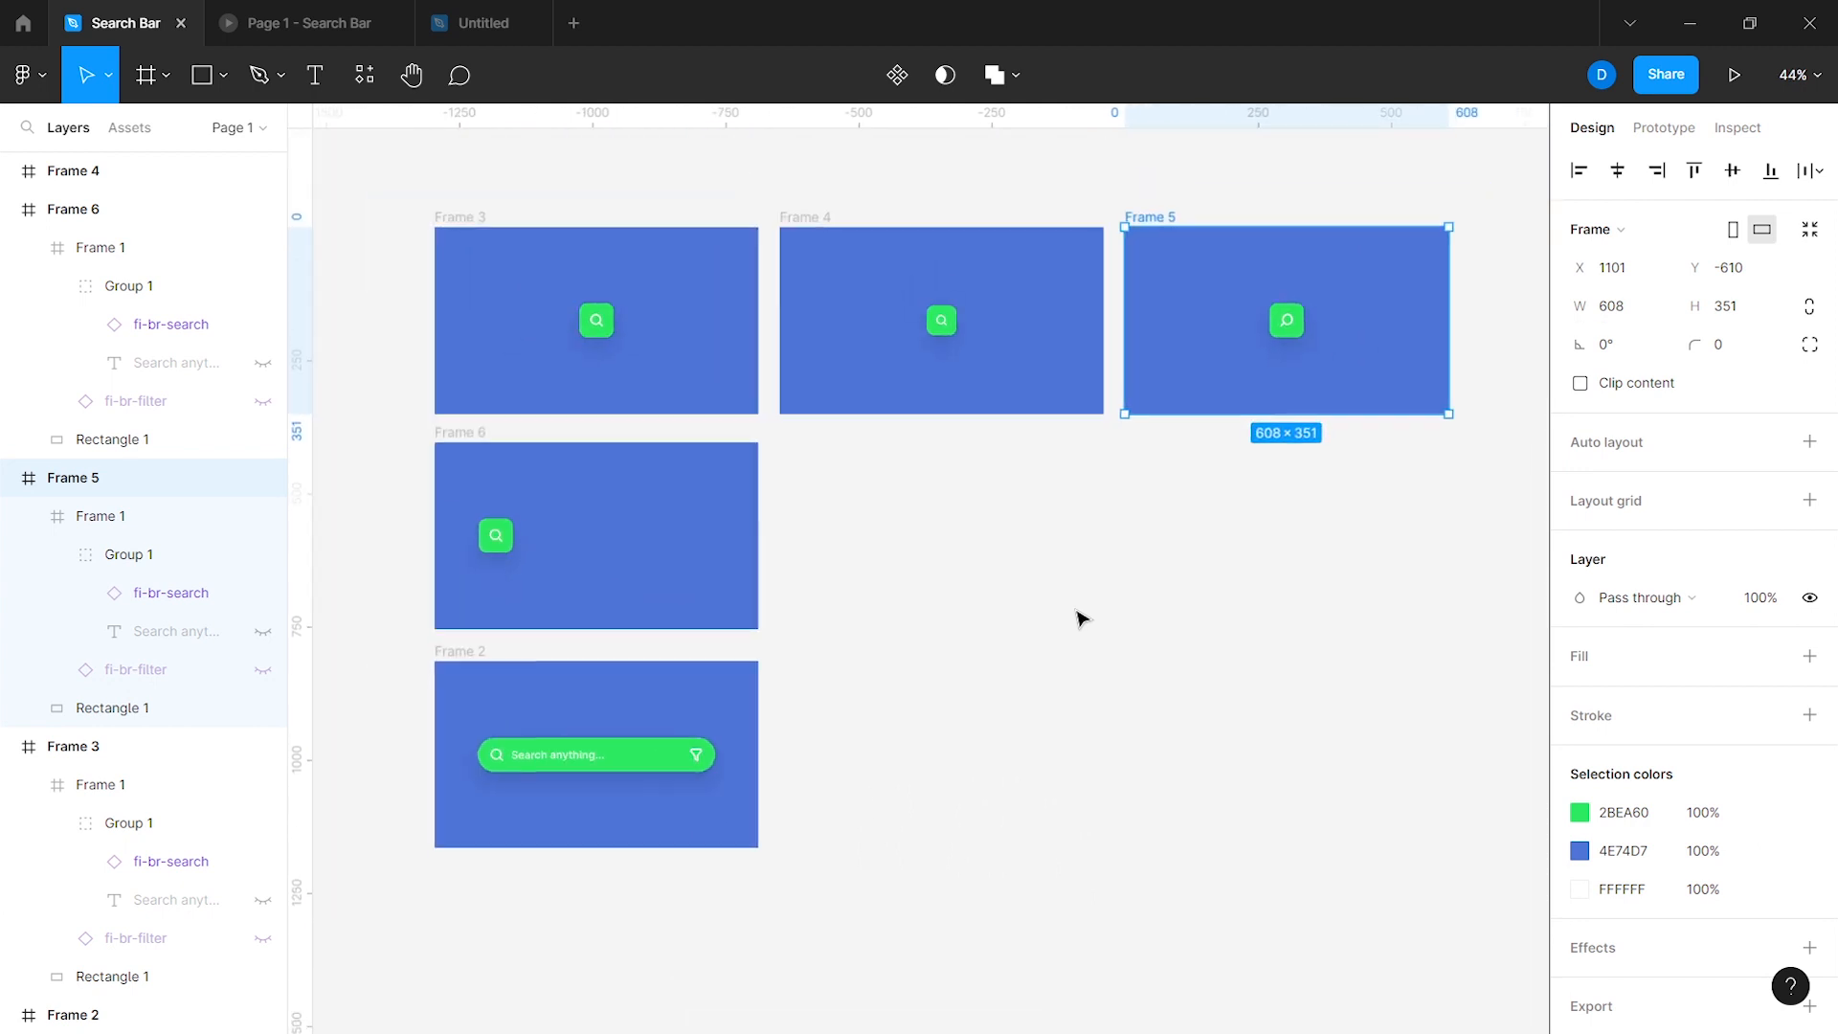
scroll(1078, 614, up, 1)
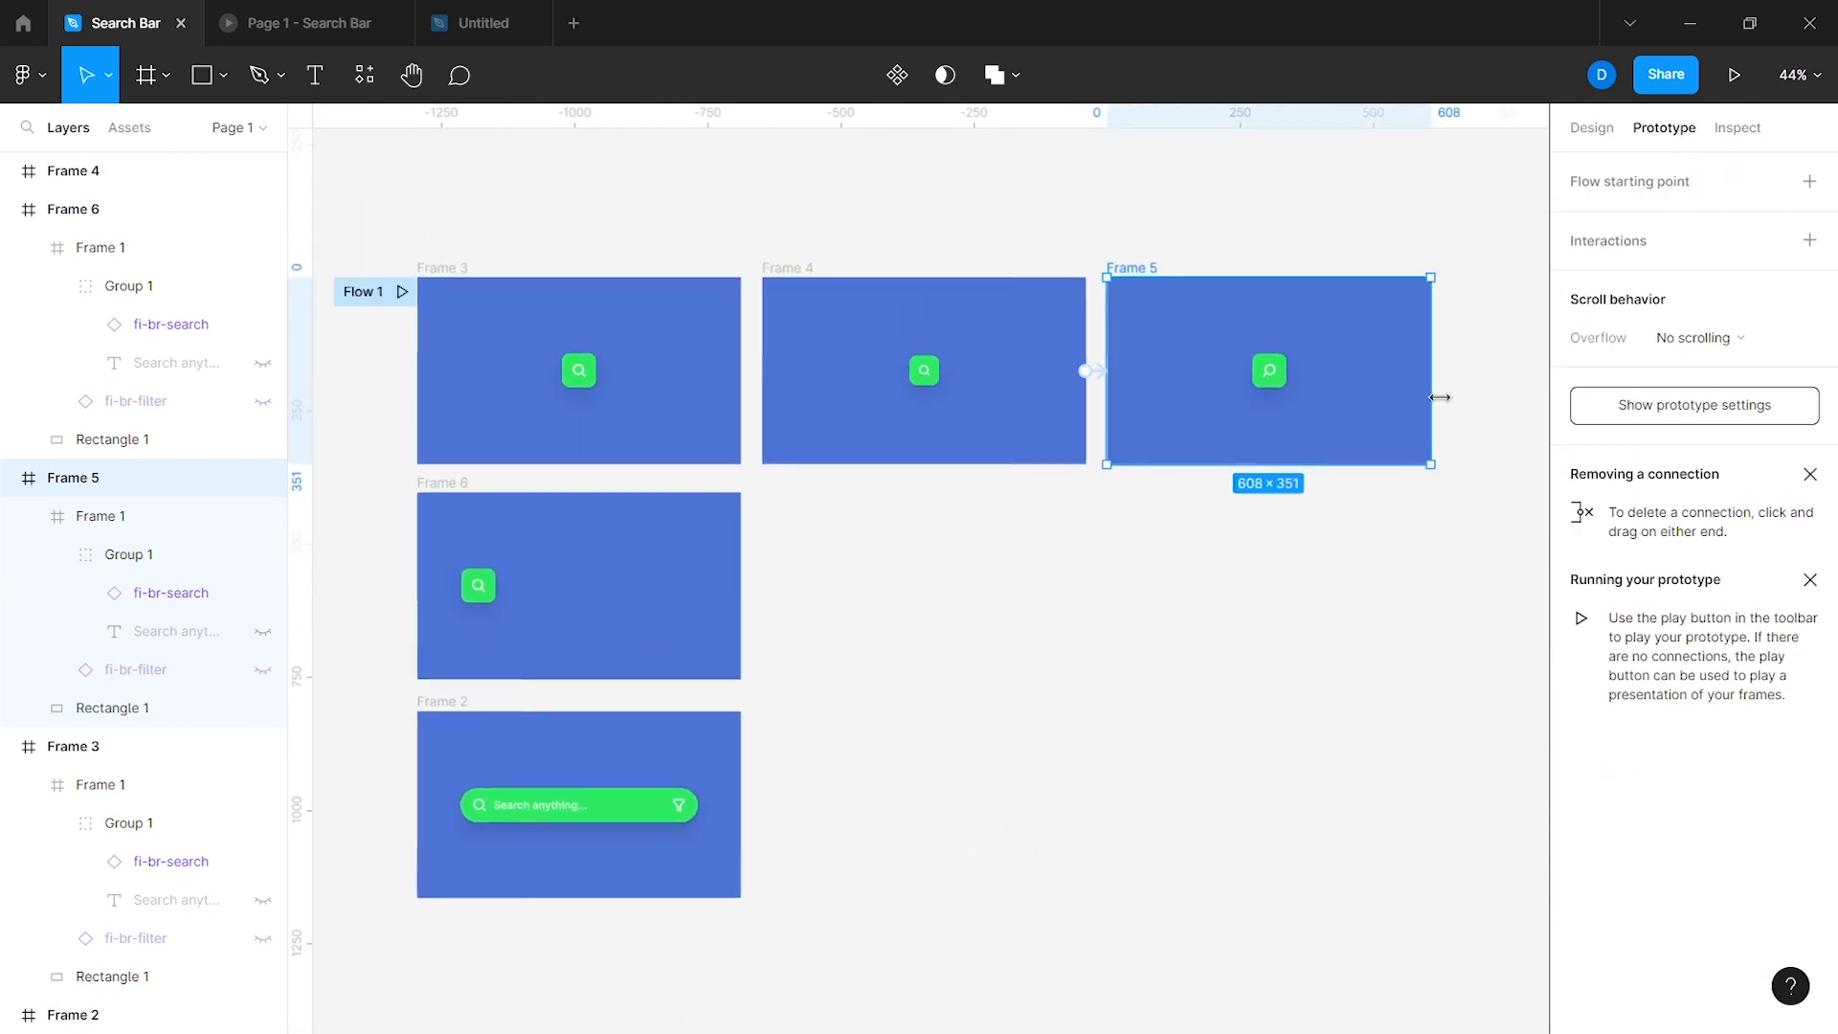
drag(1268, 465, 743, 566)
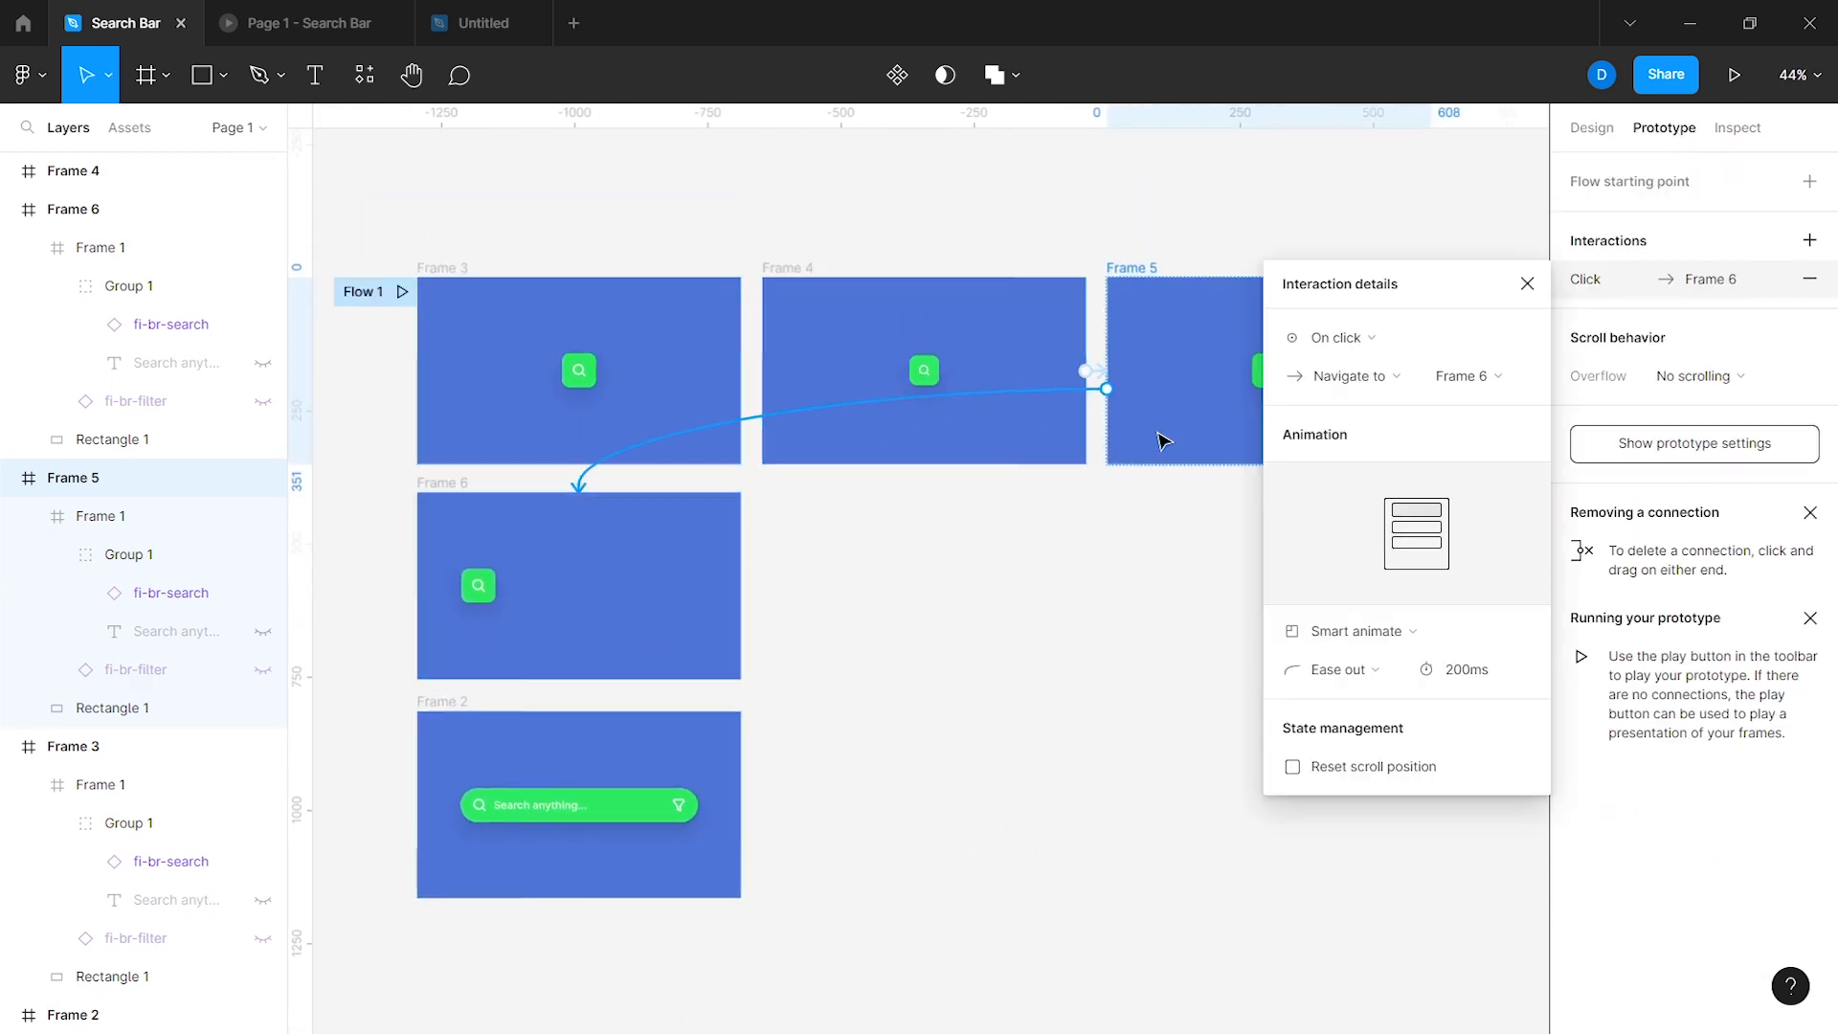
click(1340, 337)
click(1342, 638)
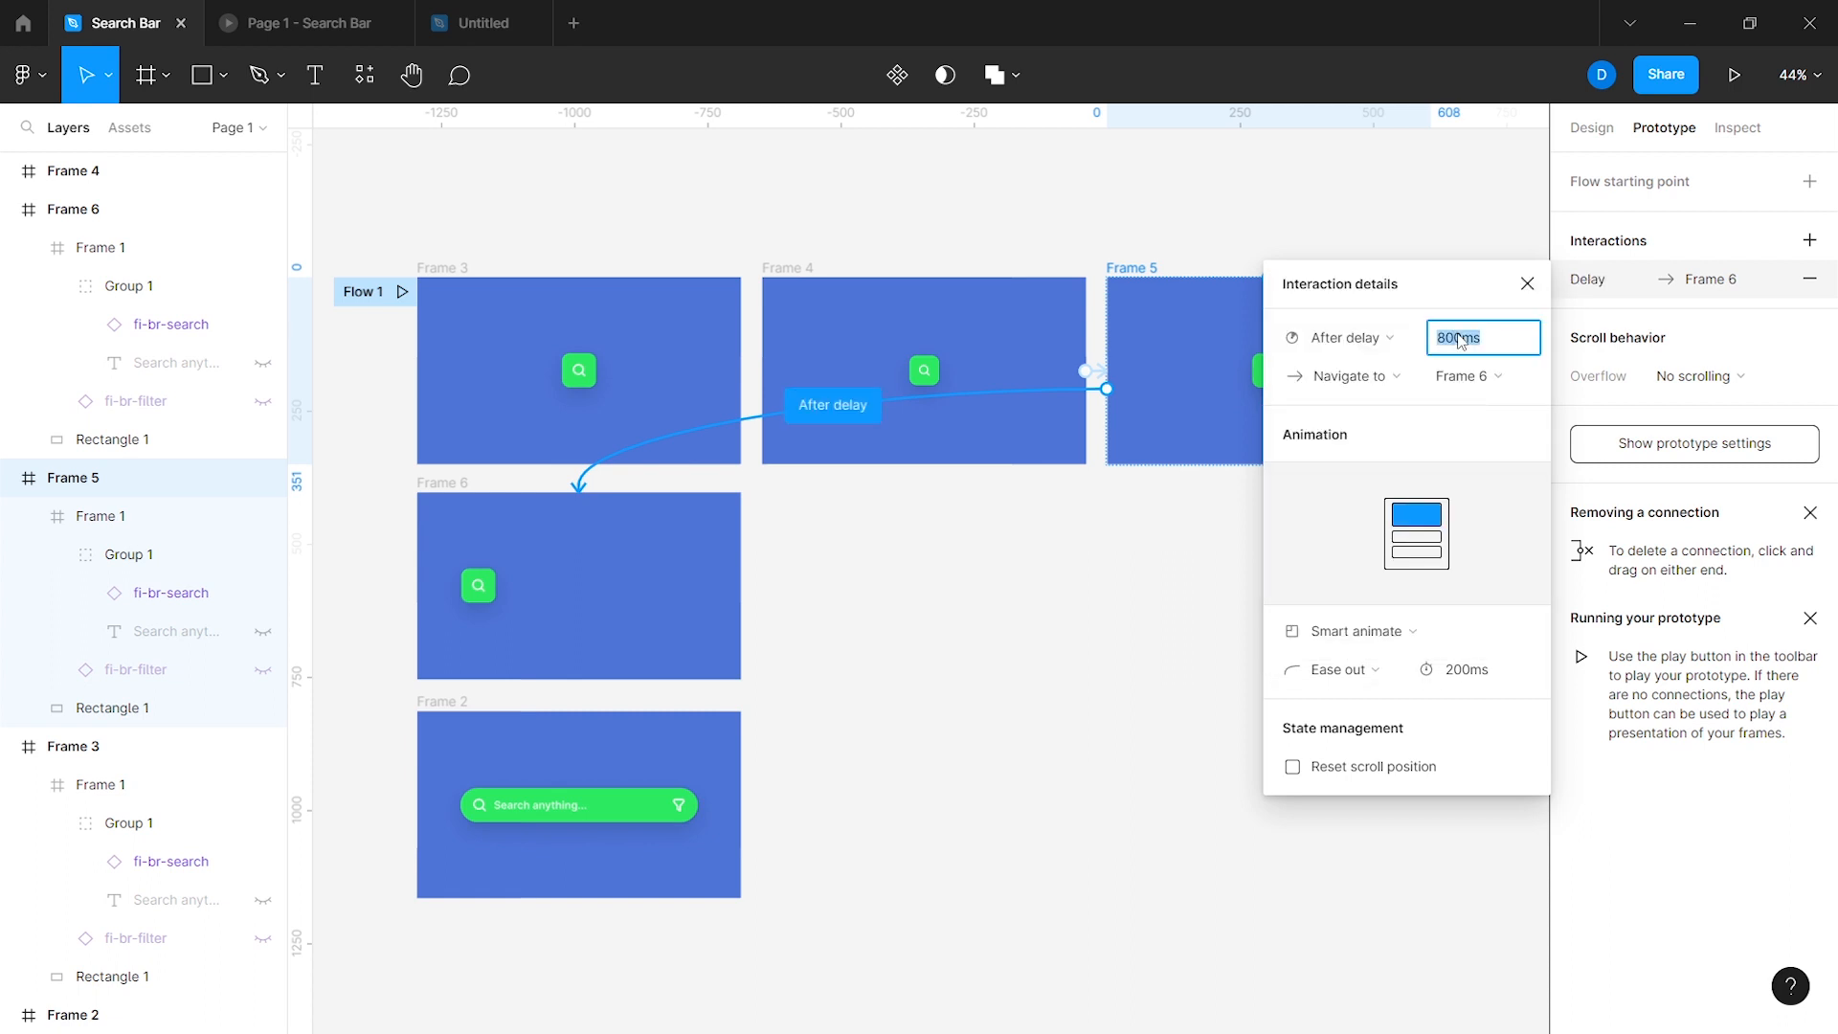
text(1ms)
click(1450, 673)
text(300)
key(Return)
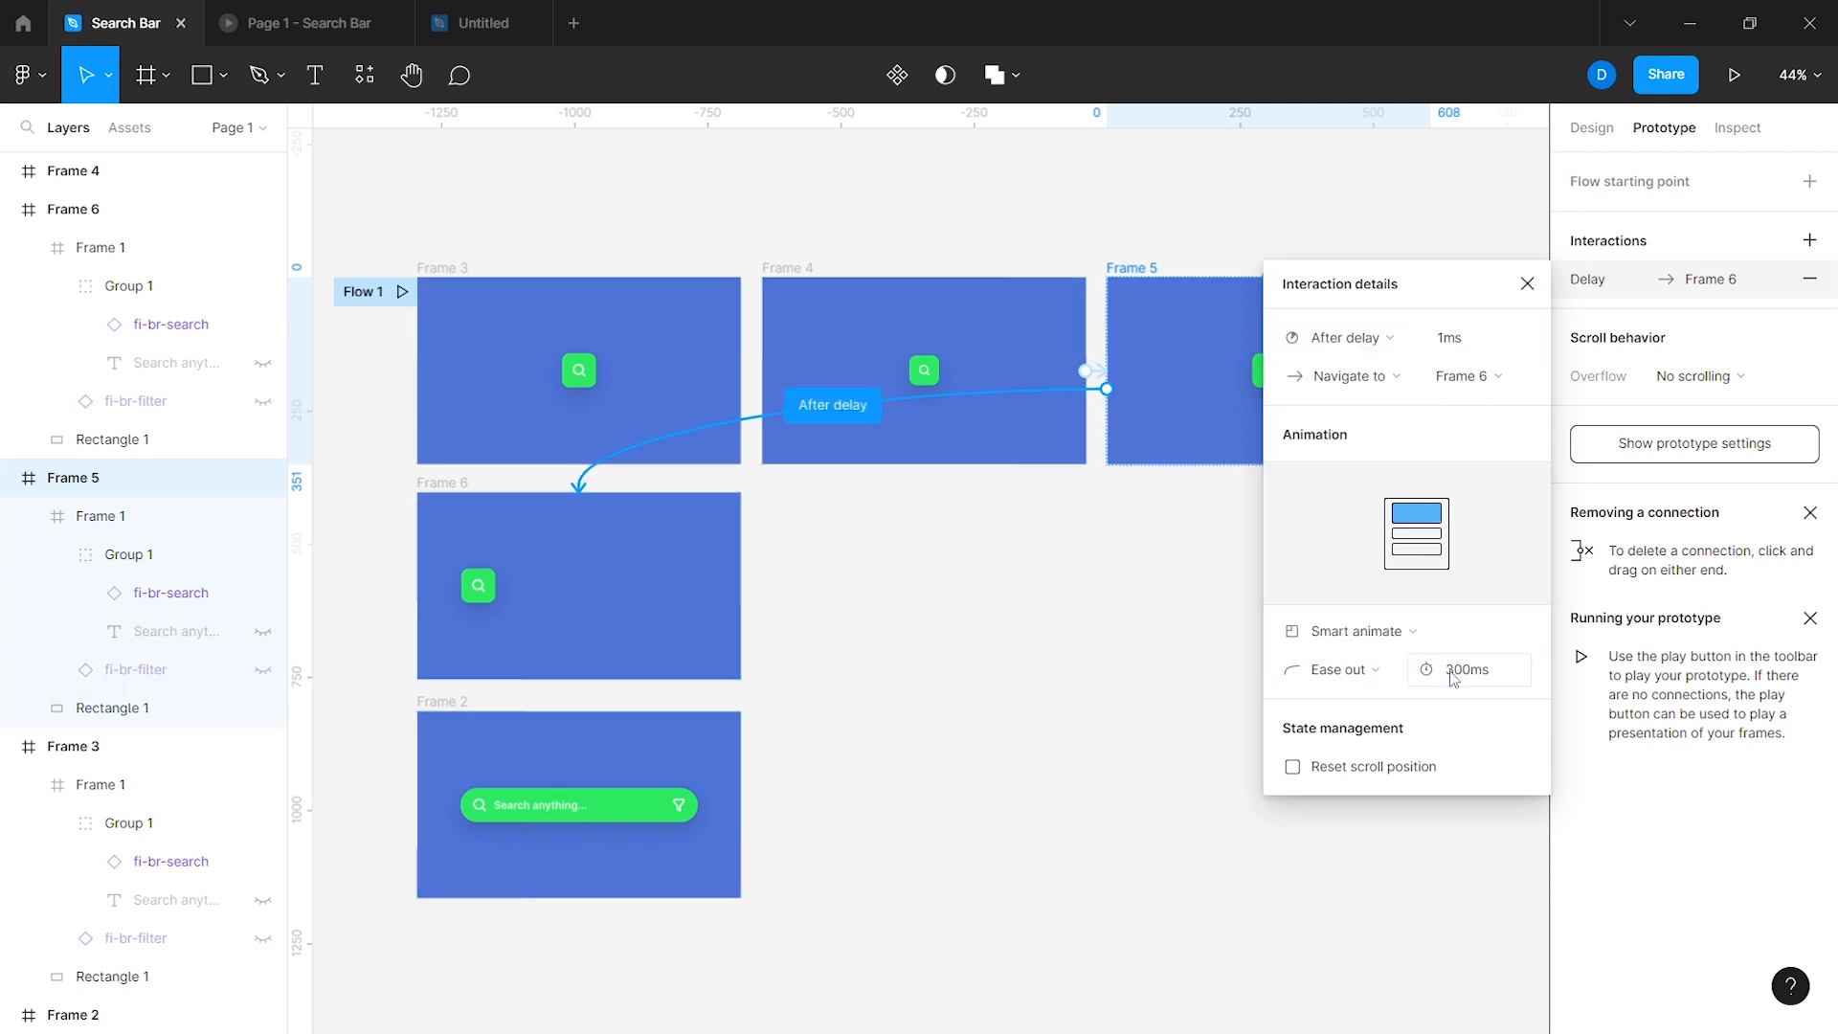
Step: Preview the prototype to check the button's slide and icon rotation, and return to the design file
click(1204, 633)
click(332, 28)
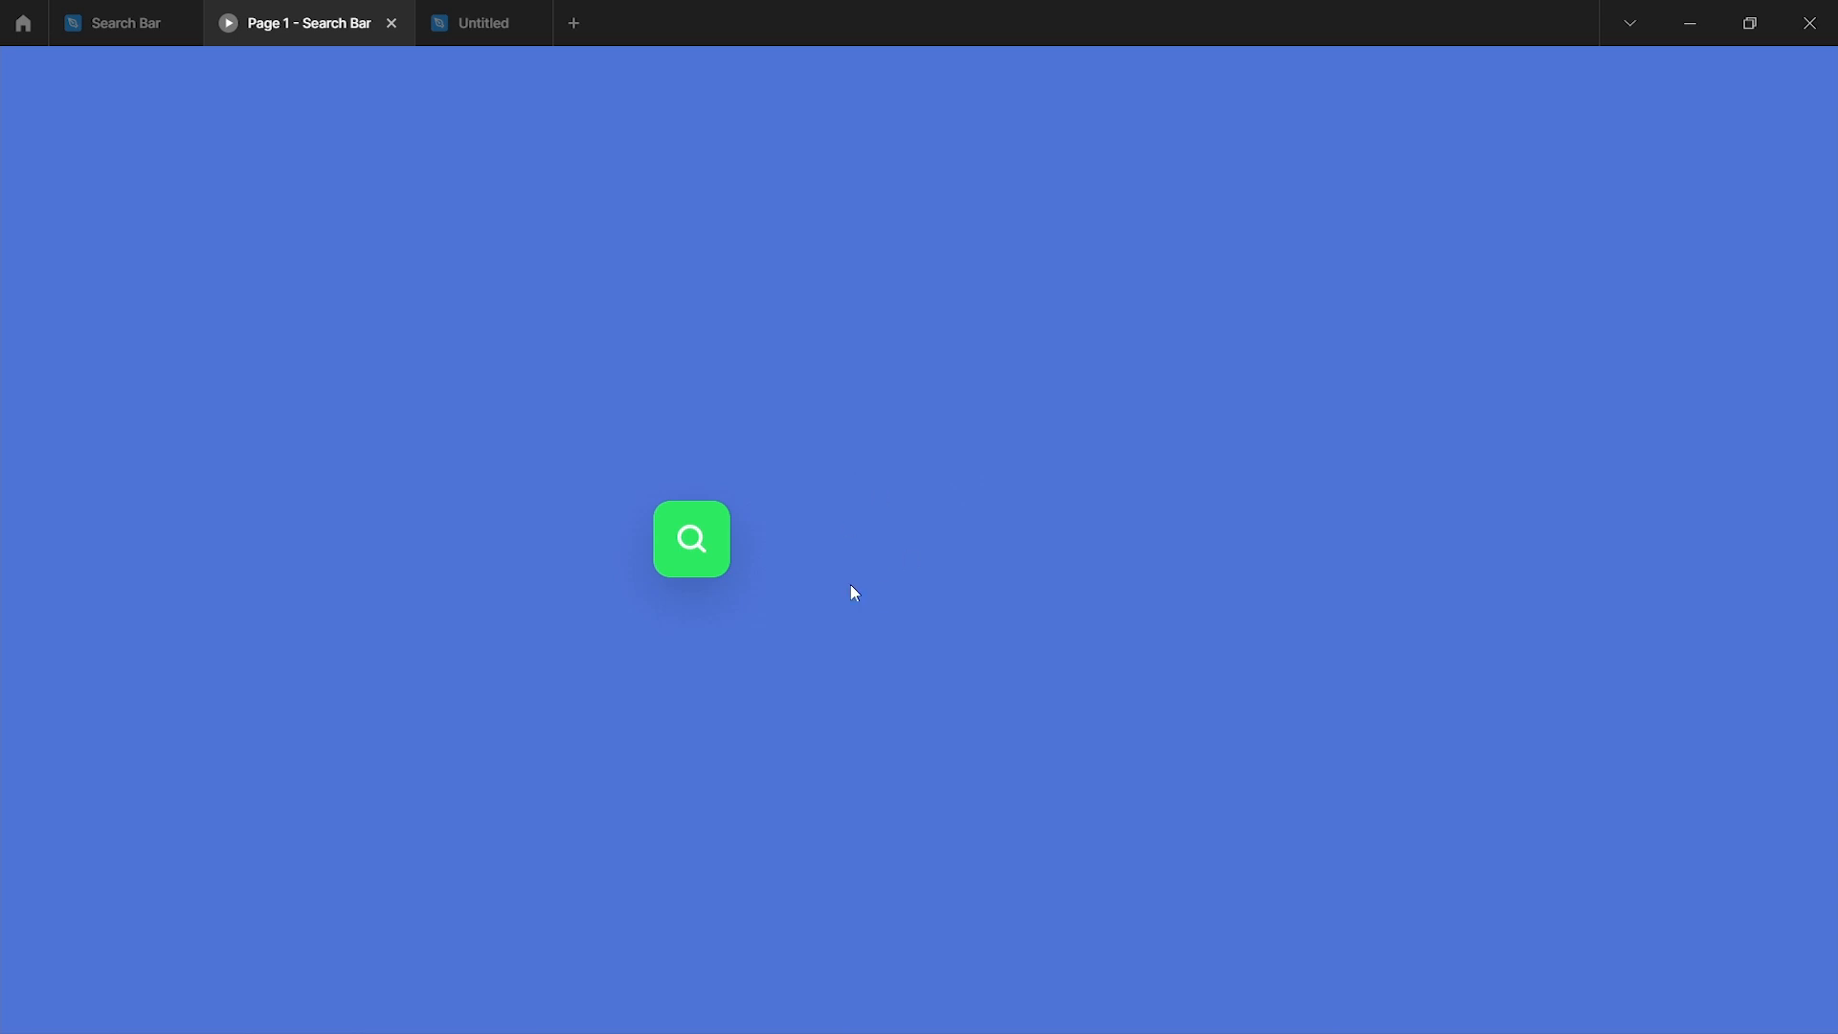
click(98, 20)
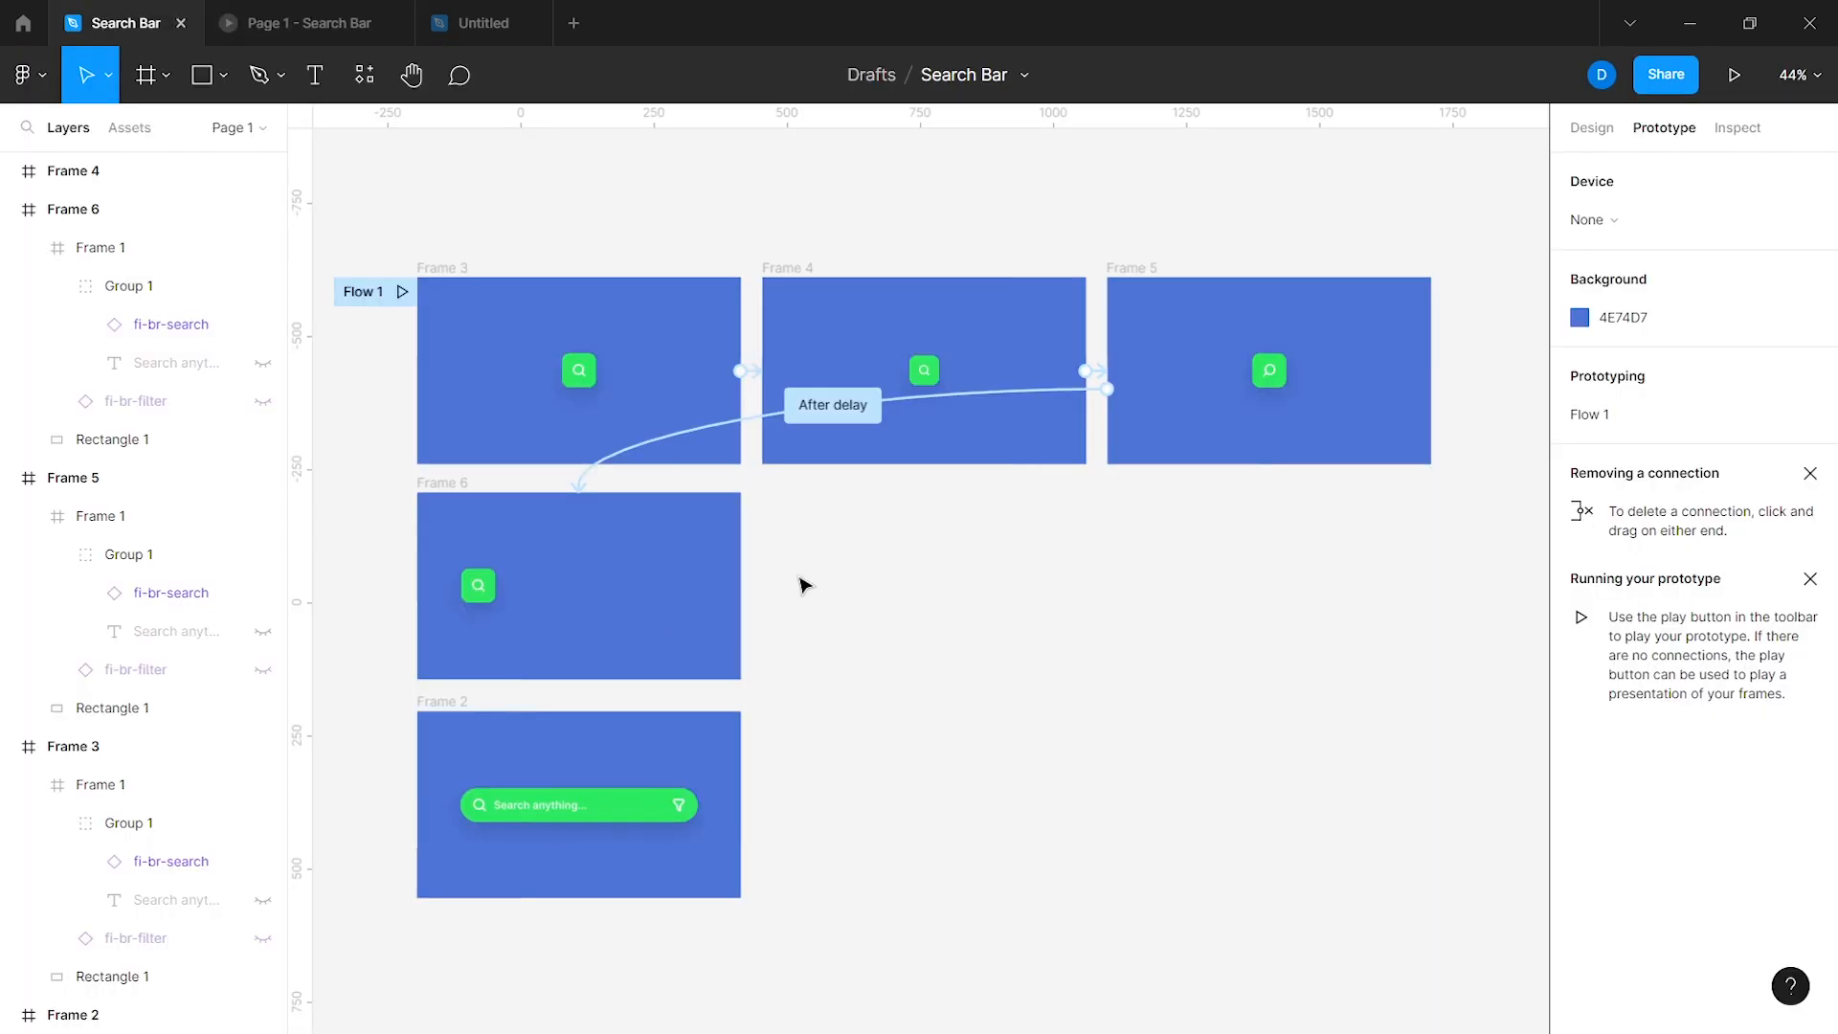
Step: Try connecting the green button in Frame 3 to Frame 4 alongside the existing frame connection
mouse_move(763, 380)
mouse_down()
mouse_move(585, 375)
mouse_move(779, 390)
mouse_up()
click(587, 379)
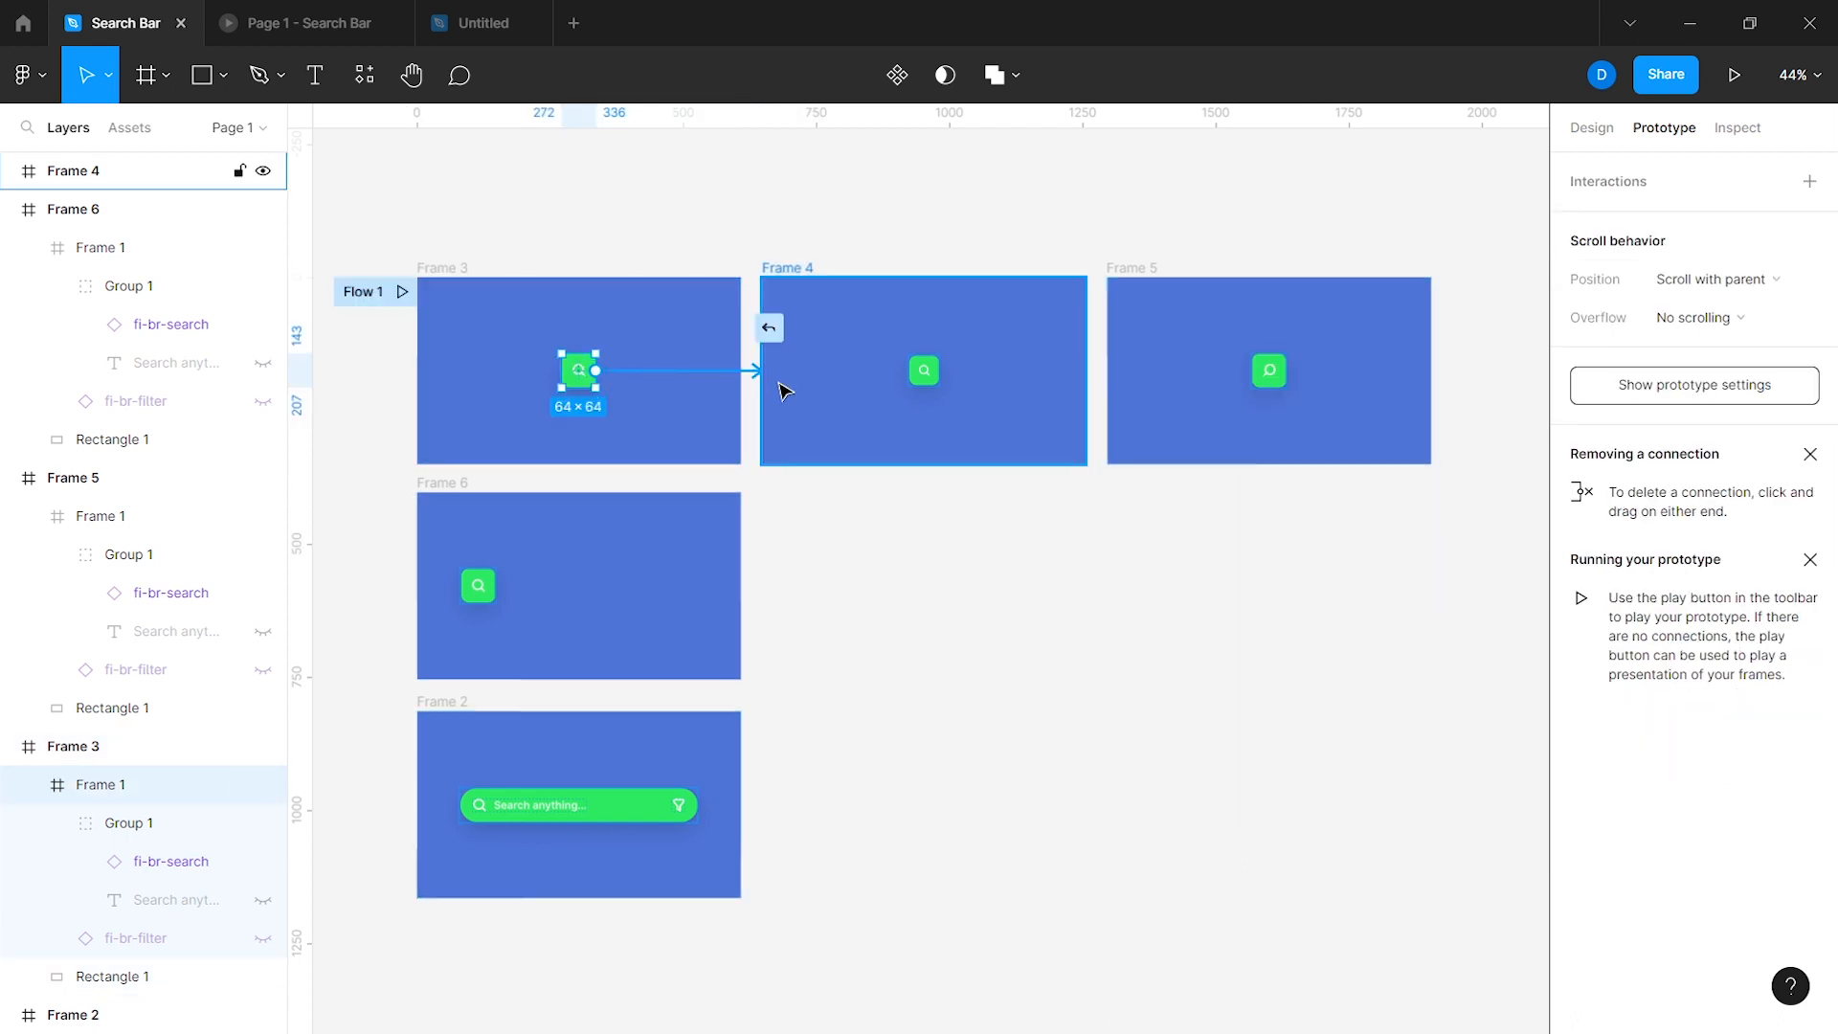
scroll(756, 383, up, 5)
click(741, 387)
click(739, 380)
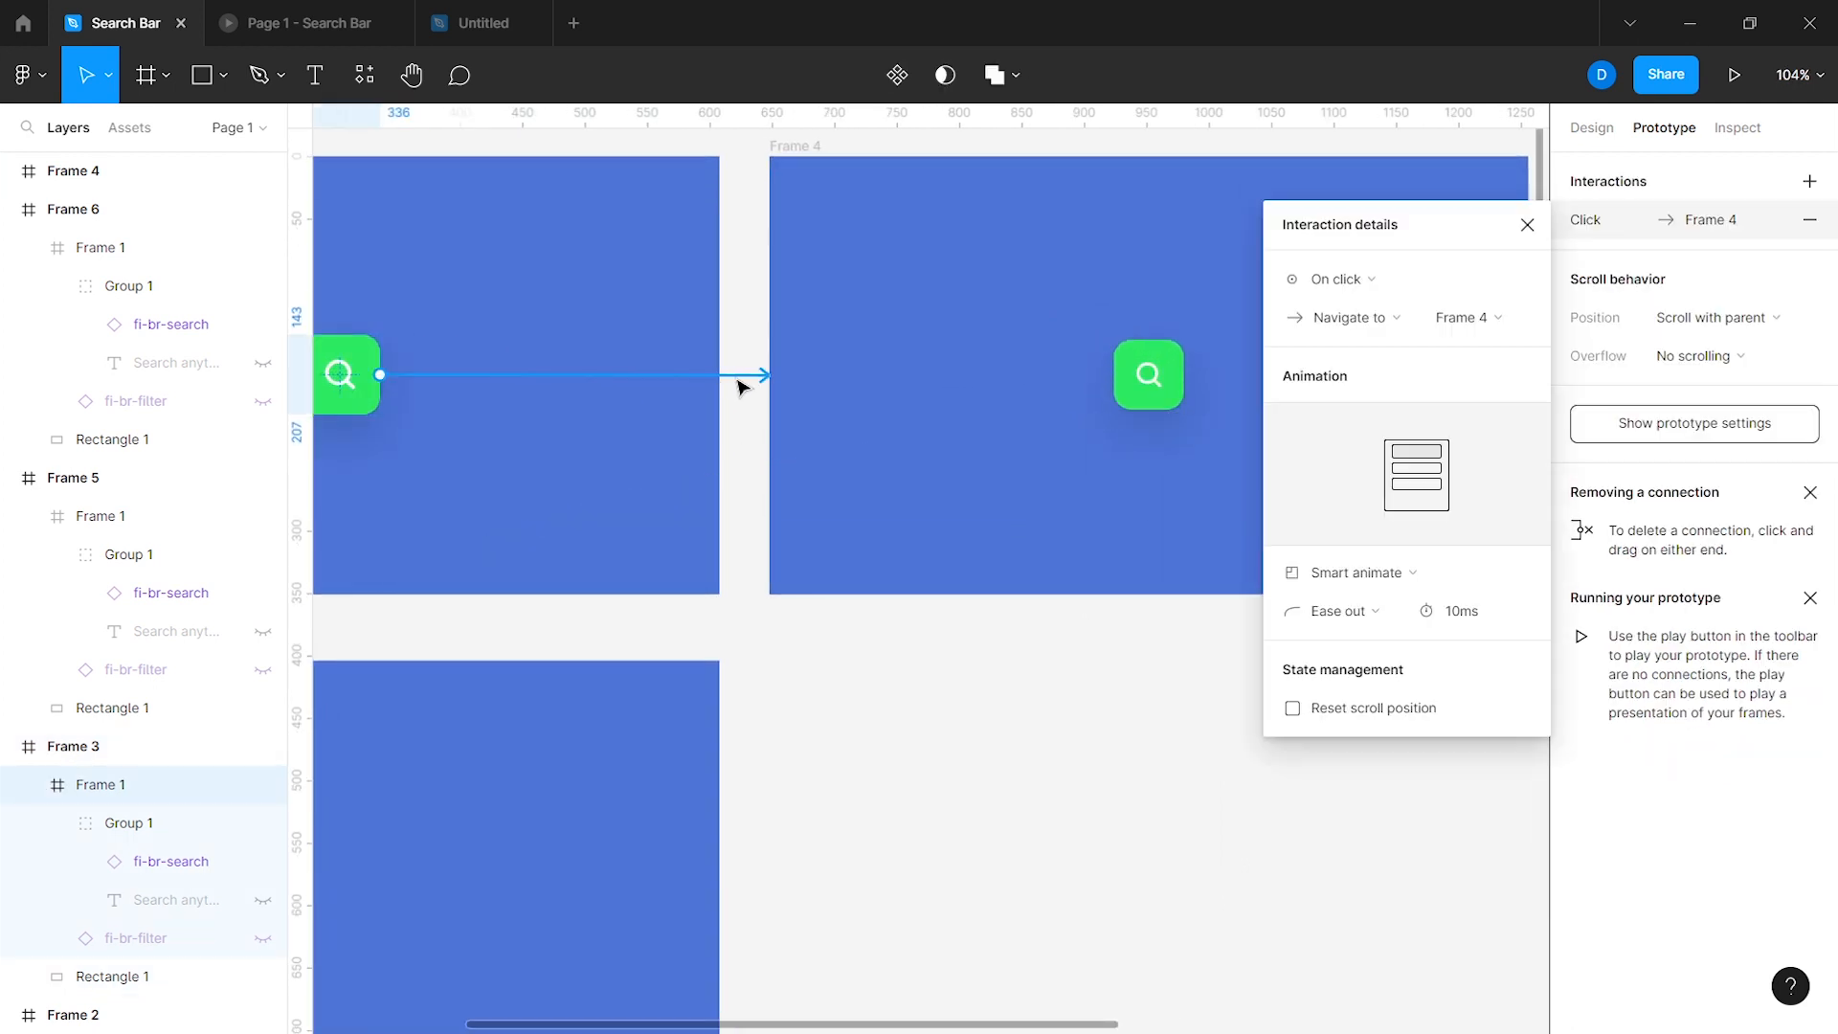
scroll(746, 385, up, 5)
key(Delete)
key(ctrl+z)
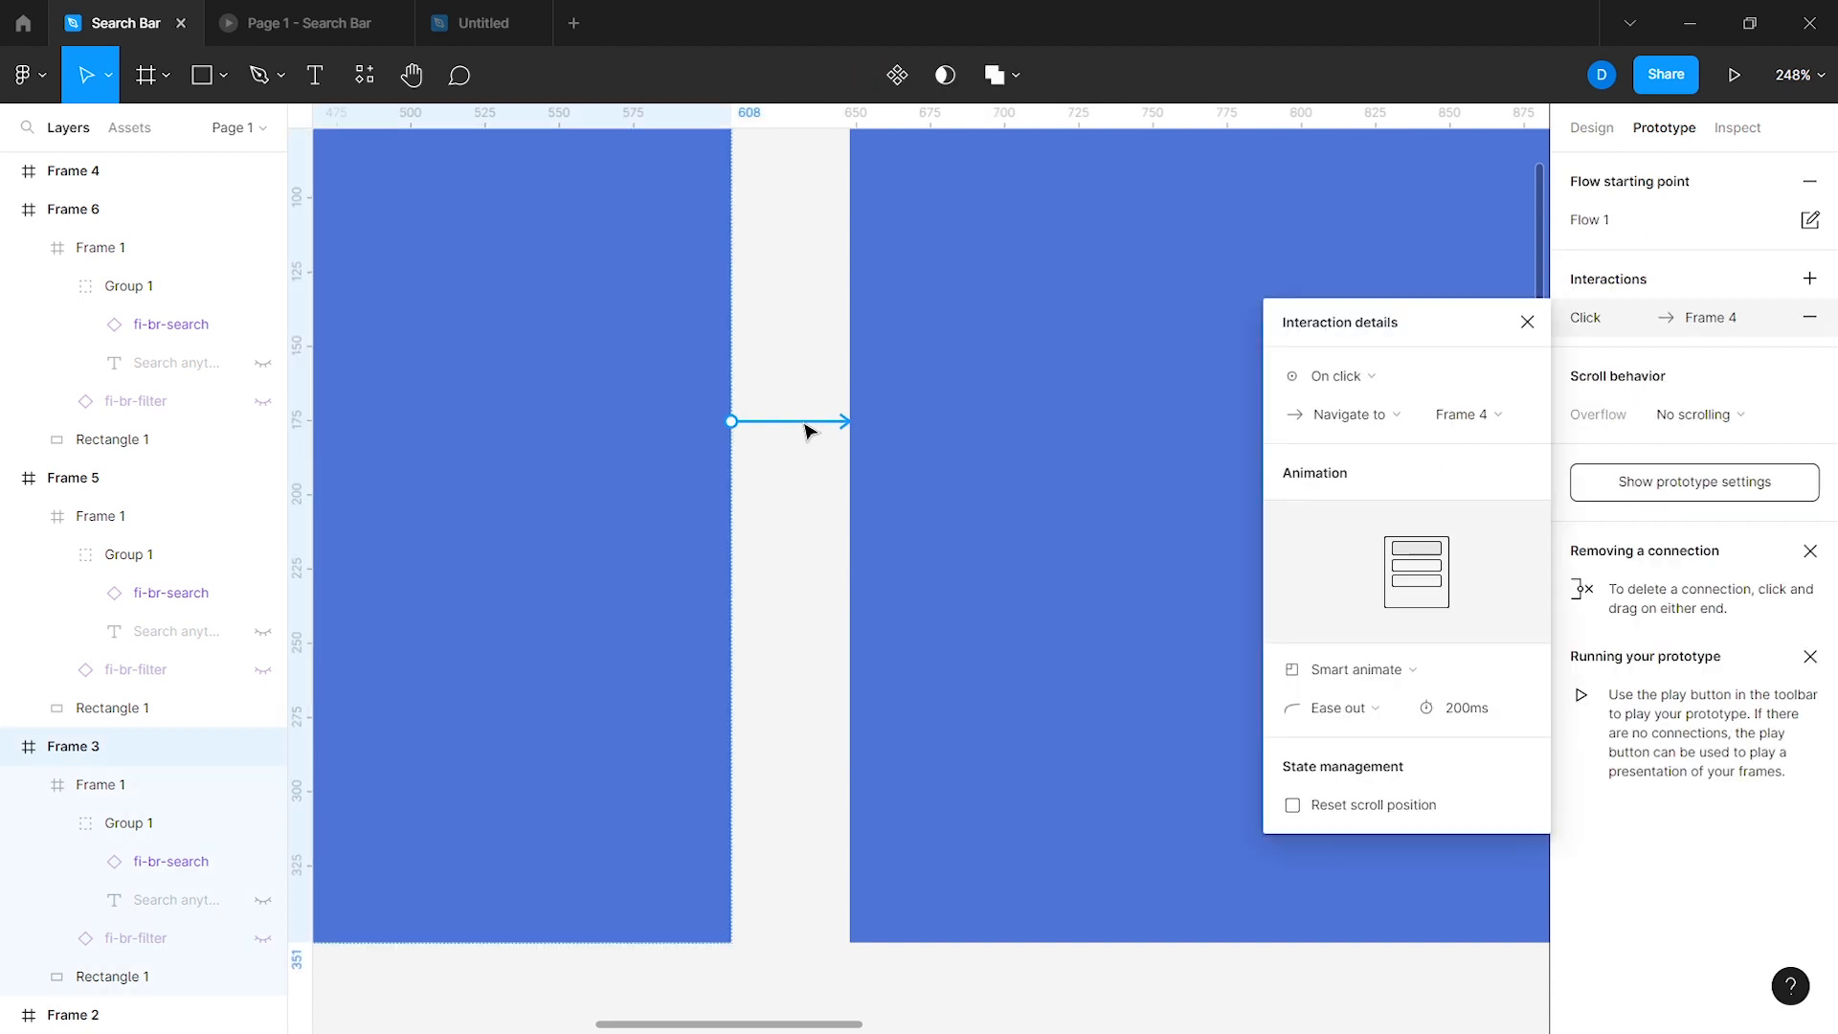
Step: Replace Frame 3's own connection to Frame 4 with one from its green button: On click, Smart animate, Ease out, 10ms
key(Delete)
scroll(806, 428, down, 8)
drag(570, 428, 849, 451)
scroll(1053, 555, down, 2)
scroll(956, 665, down, 2)
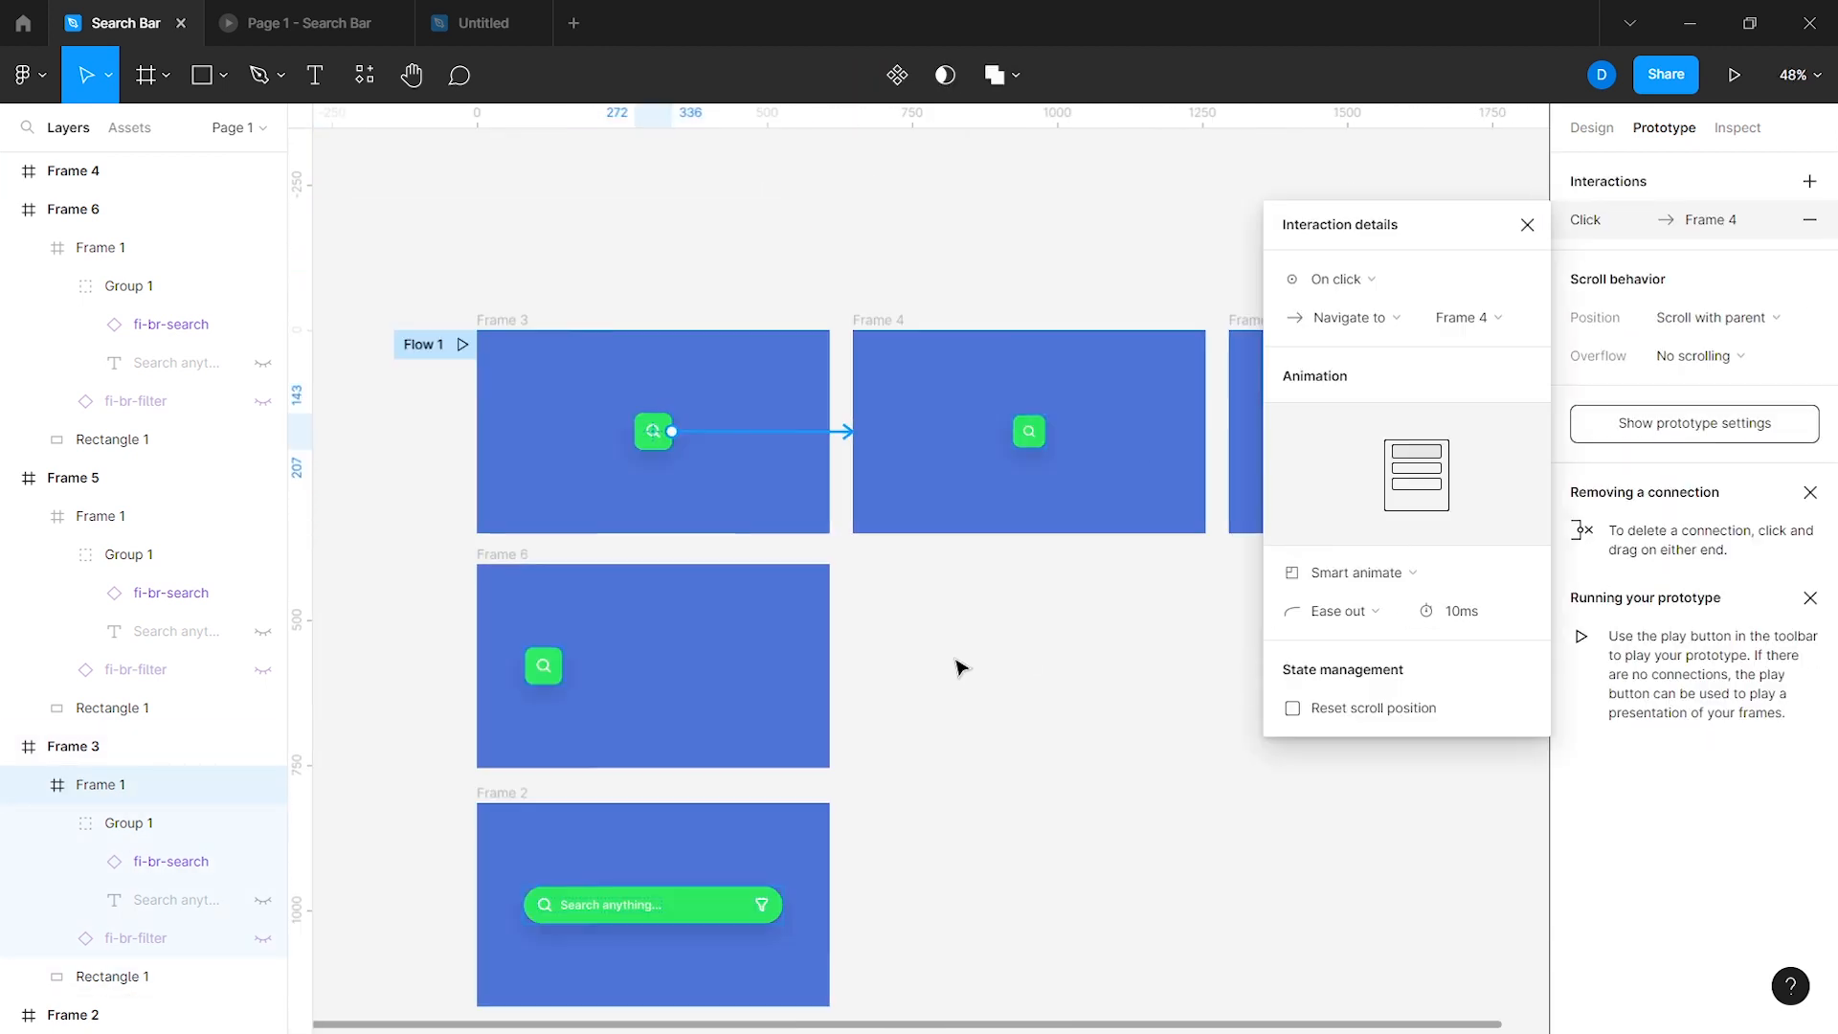
Step: Play Flow 1 from the green button to check the click animation, and return to the design file
click(462, 186)
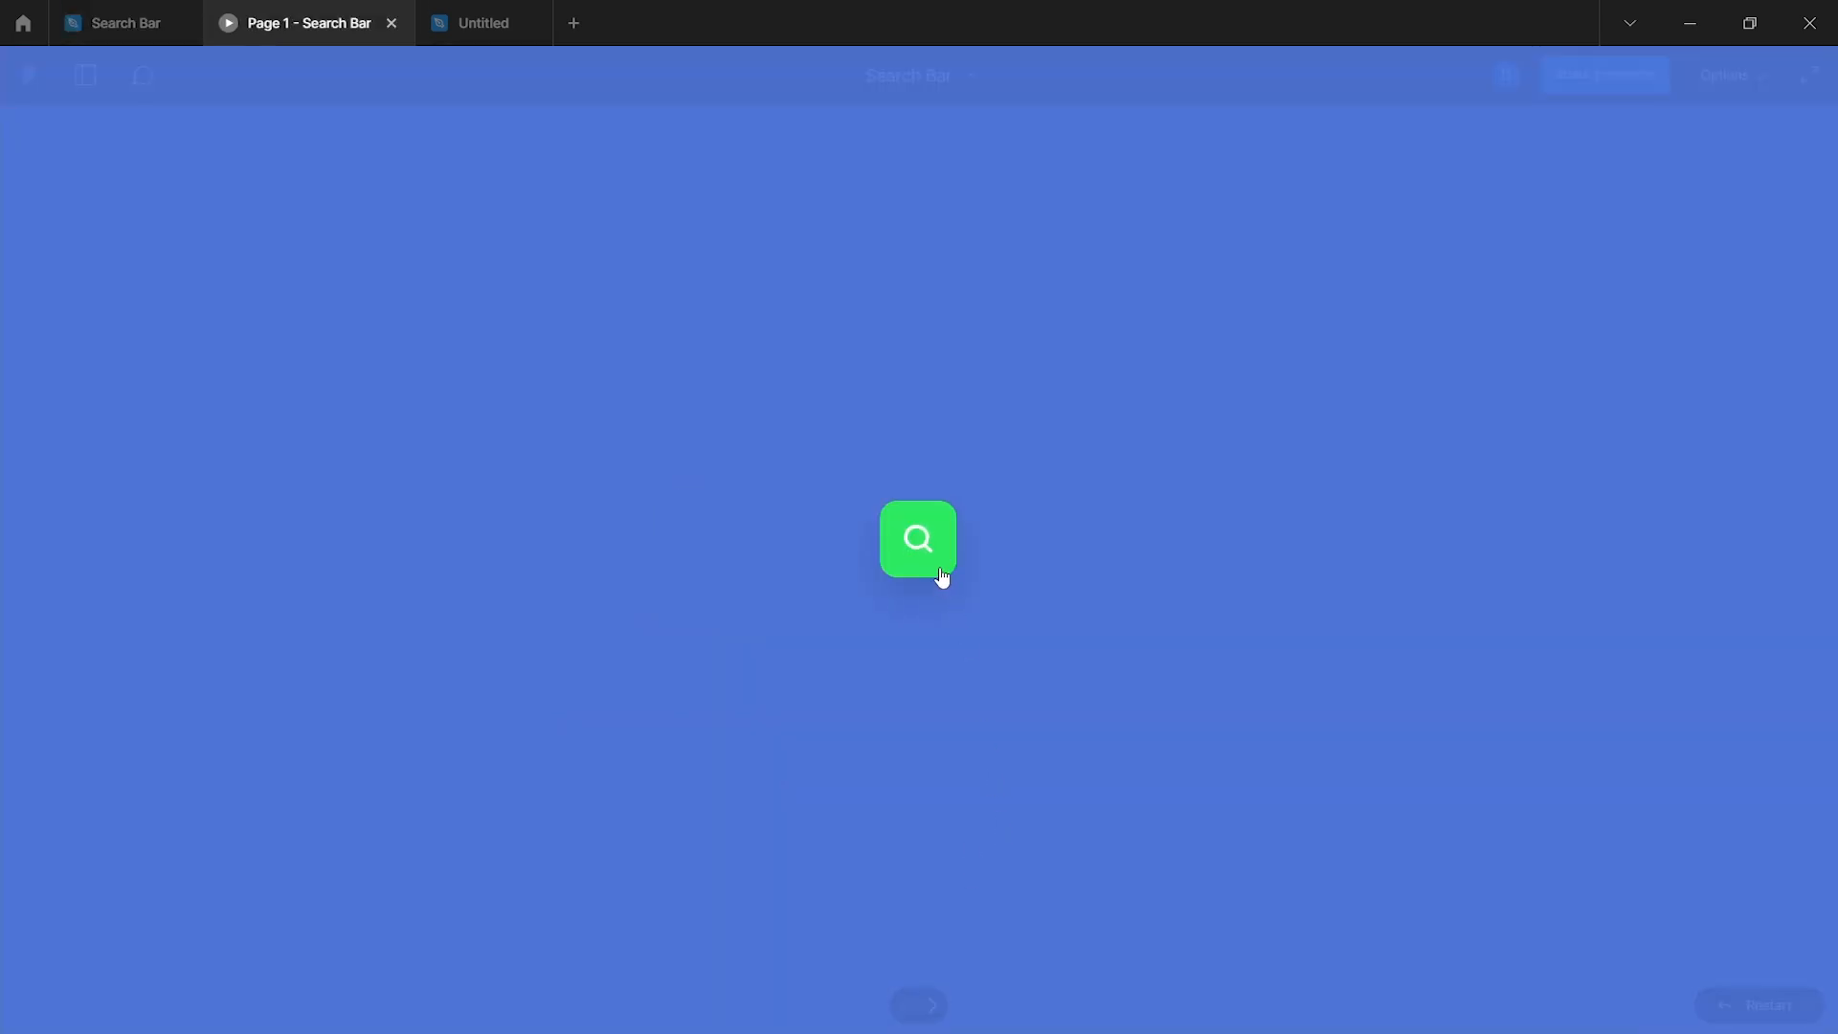
click(939, 568)
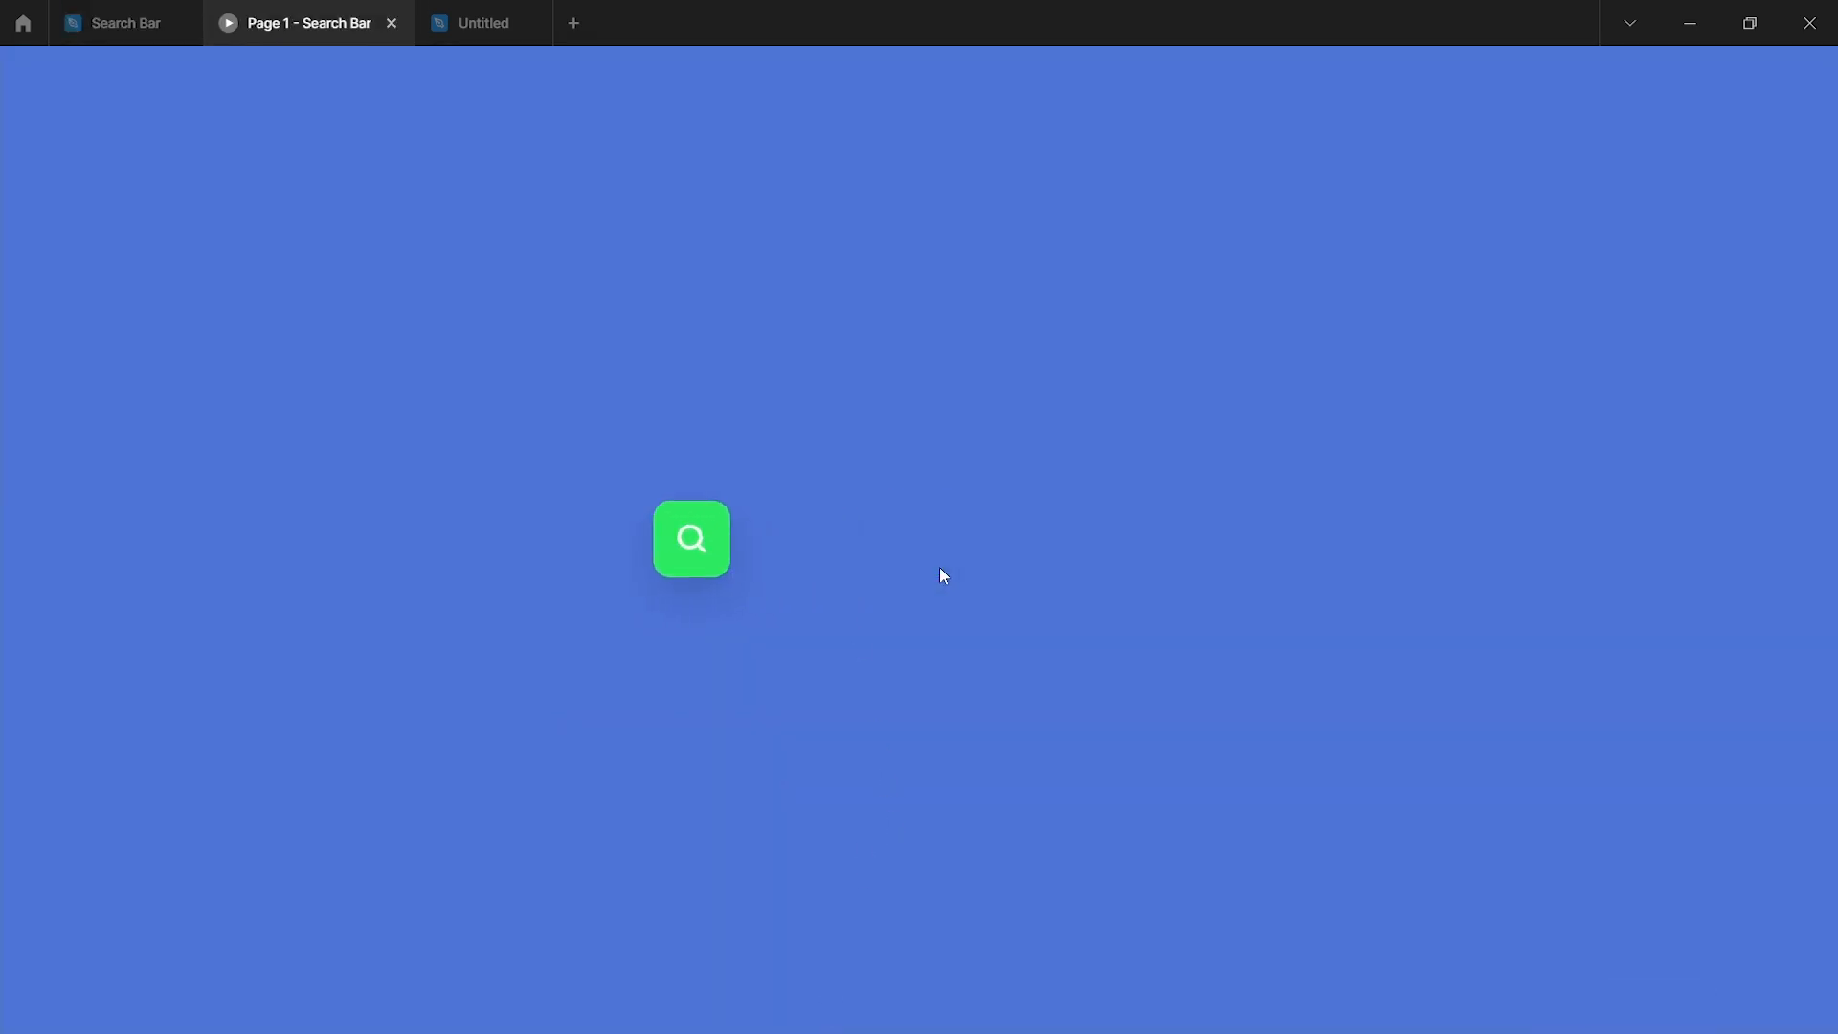
click(125, 23)
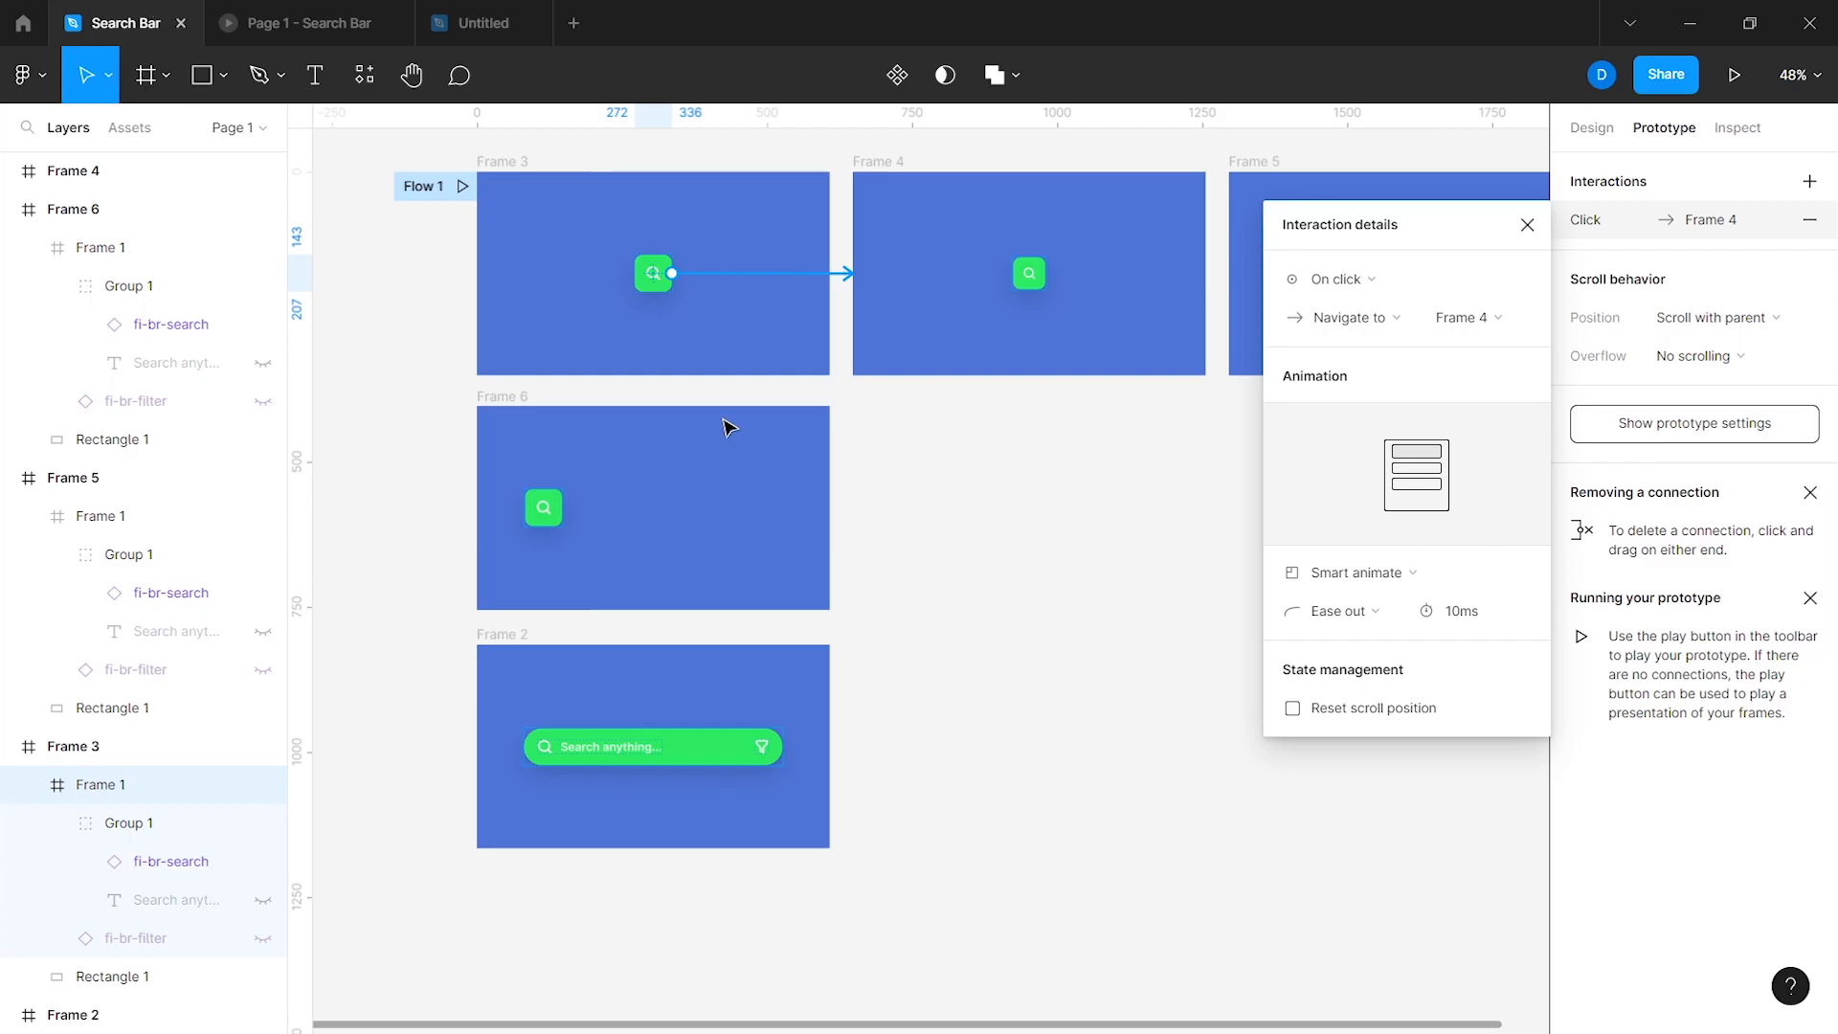
Step: Set the animation duration of the Frame 4 to Frame 5 connection to 10ms
click(995, 477)
click(1216, 274)
click(1209, 275)
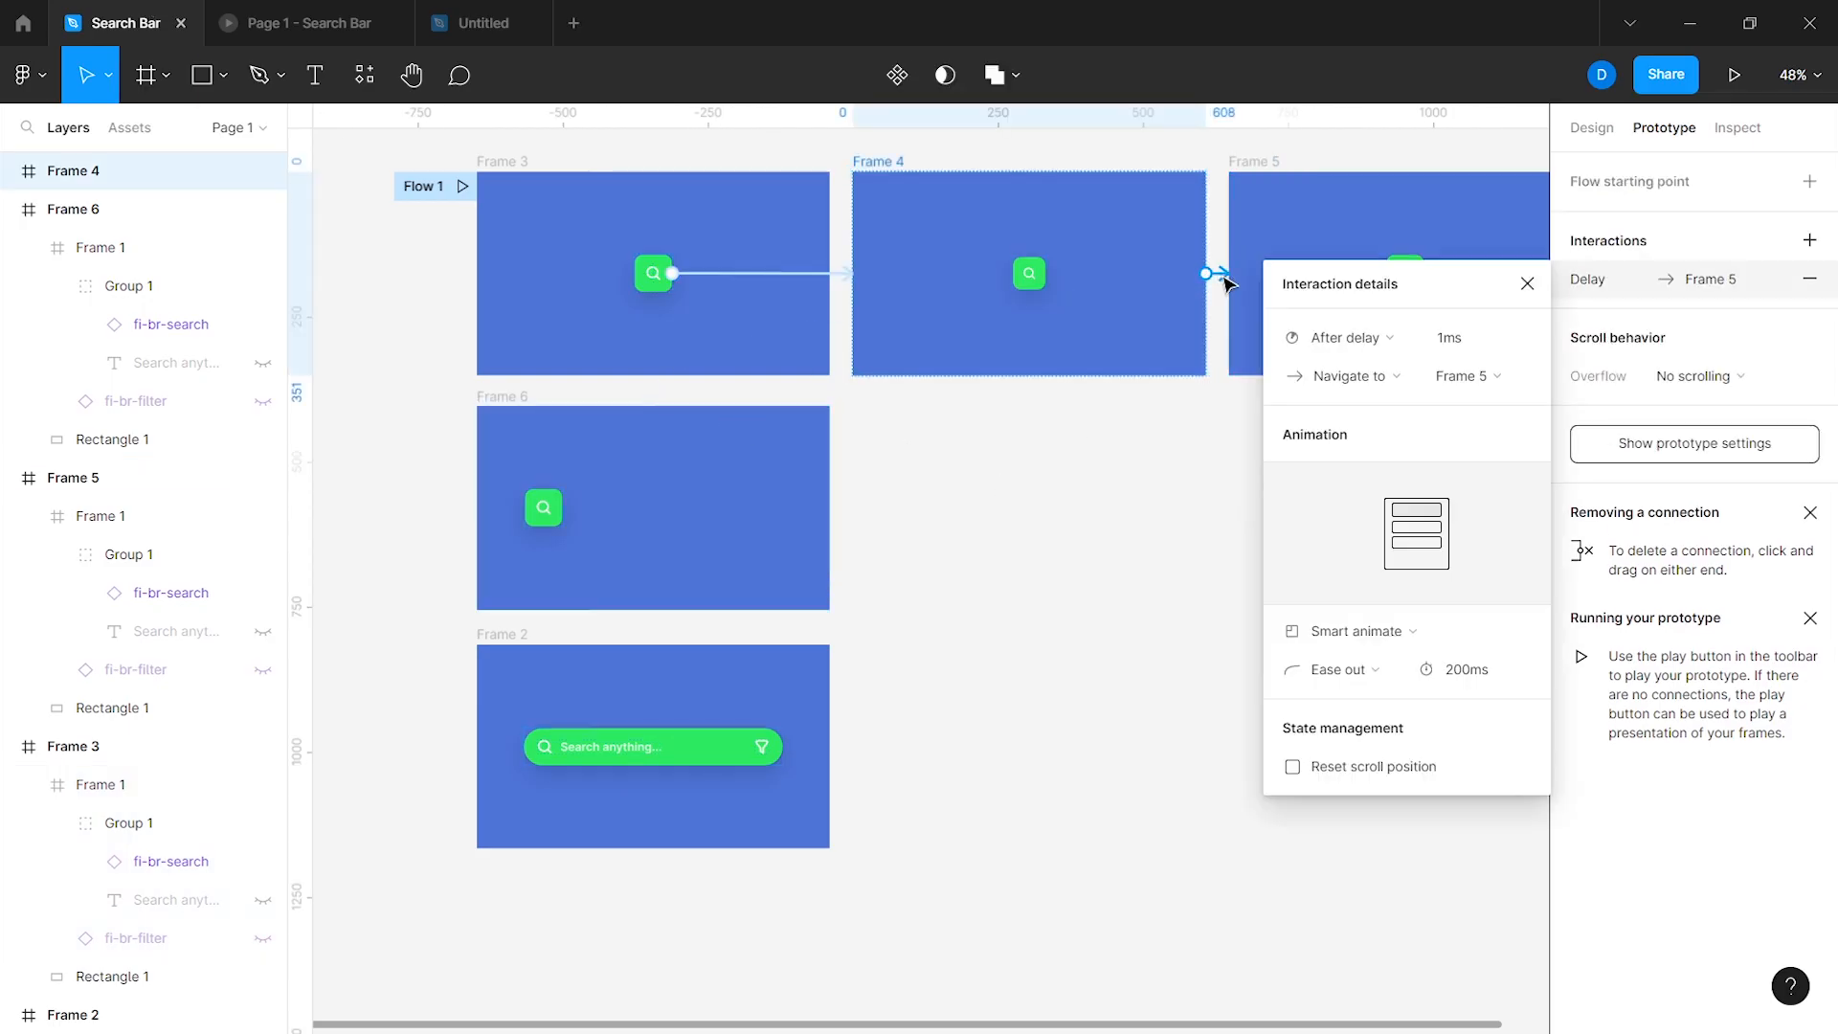
click(1460, 671)
text(100)
key(Return)
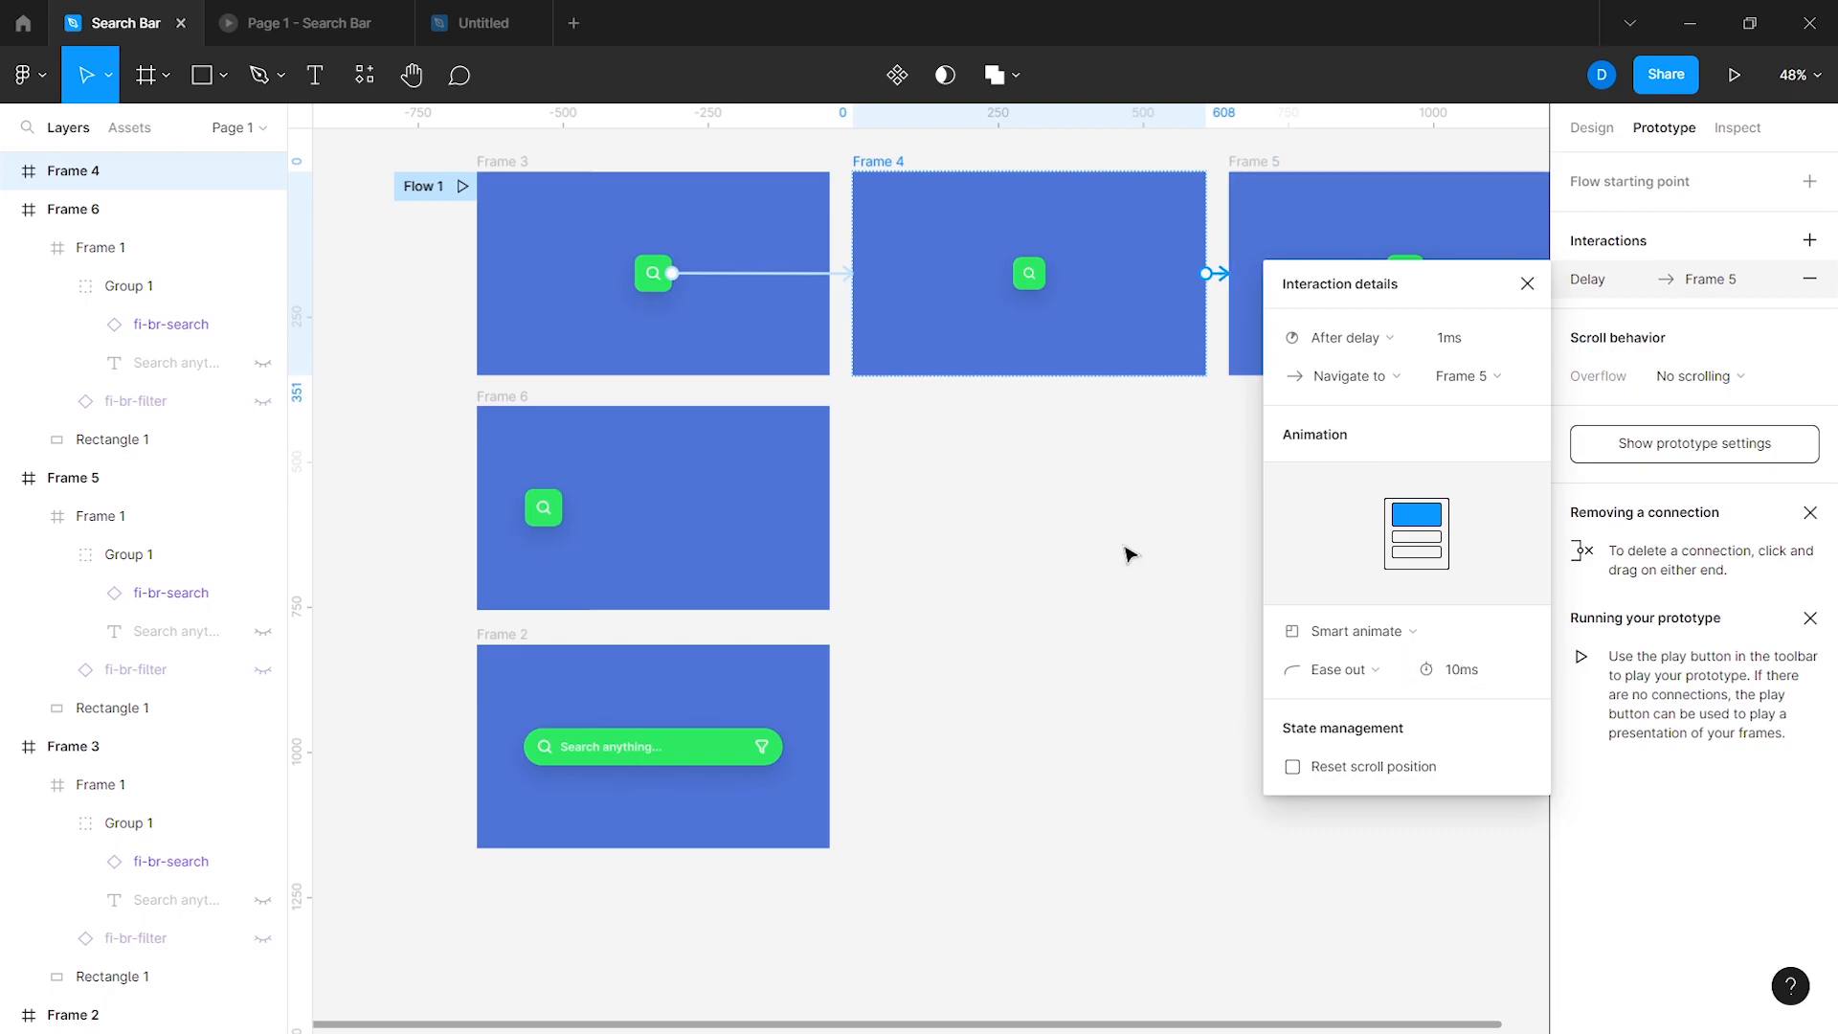
Step: Preview the shortened animation, restarting and replaying it several times, and return to the design file
click(1129, 552)
click(369, 19)
click(937, 535)
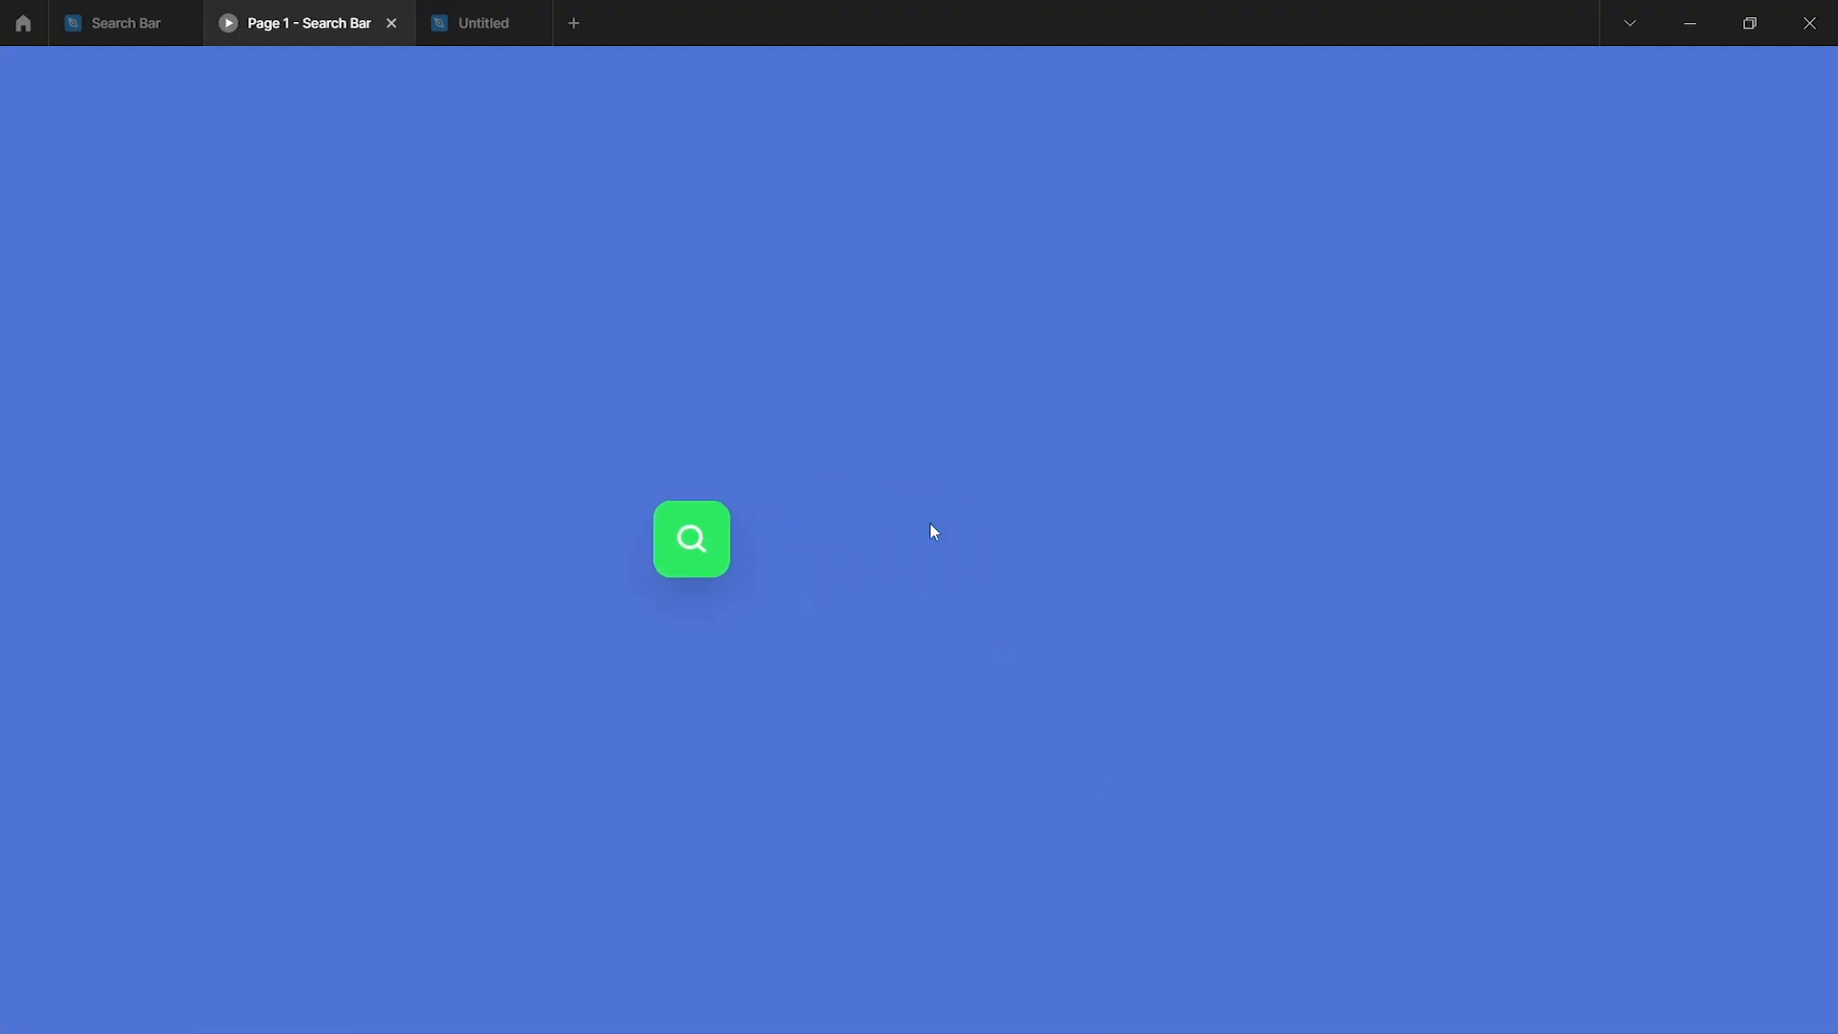
key(r)
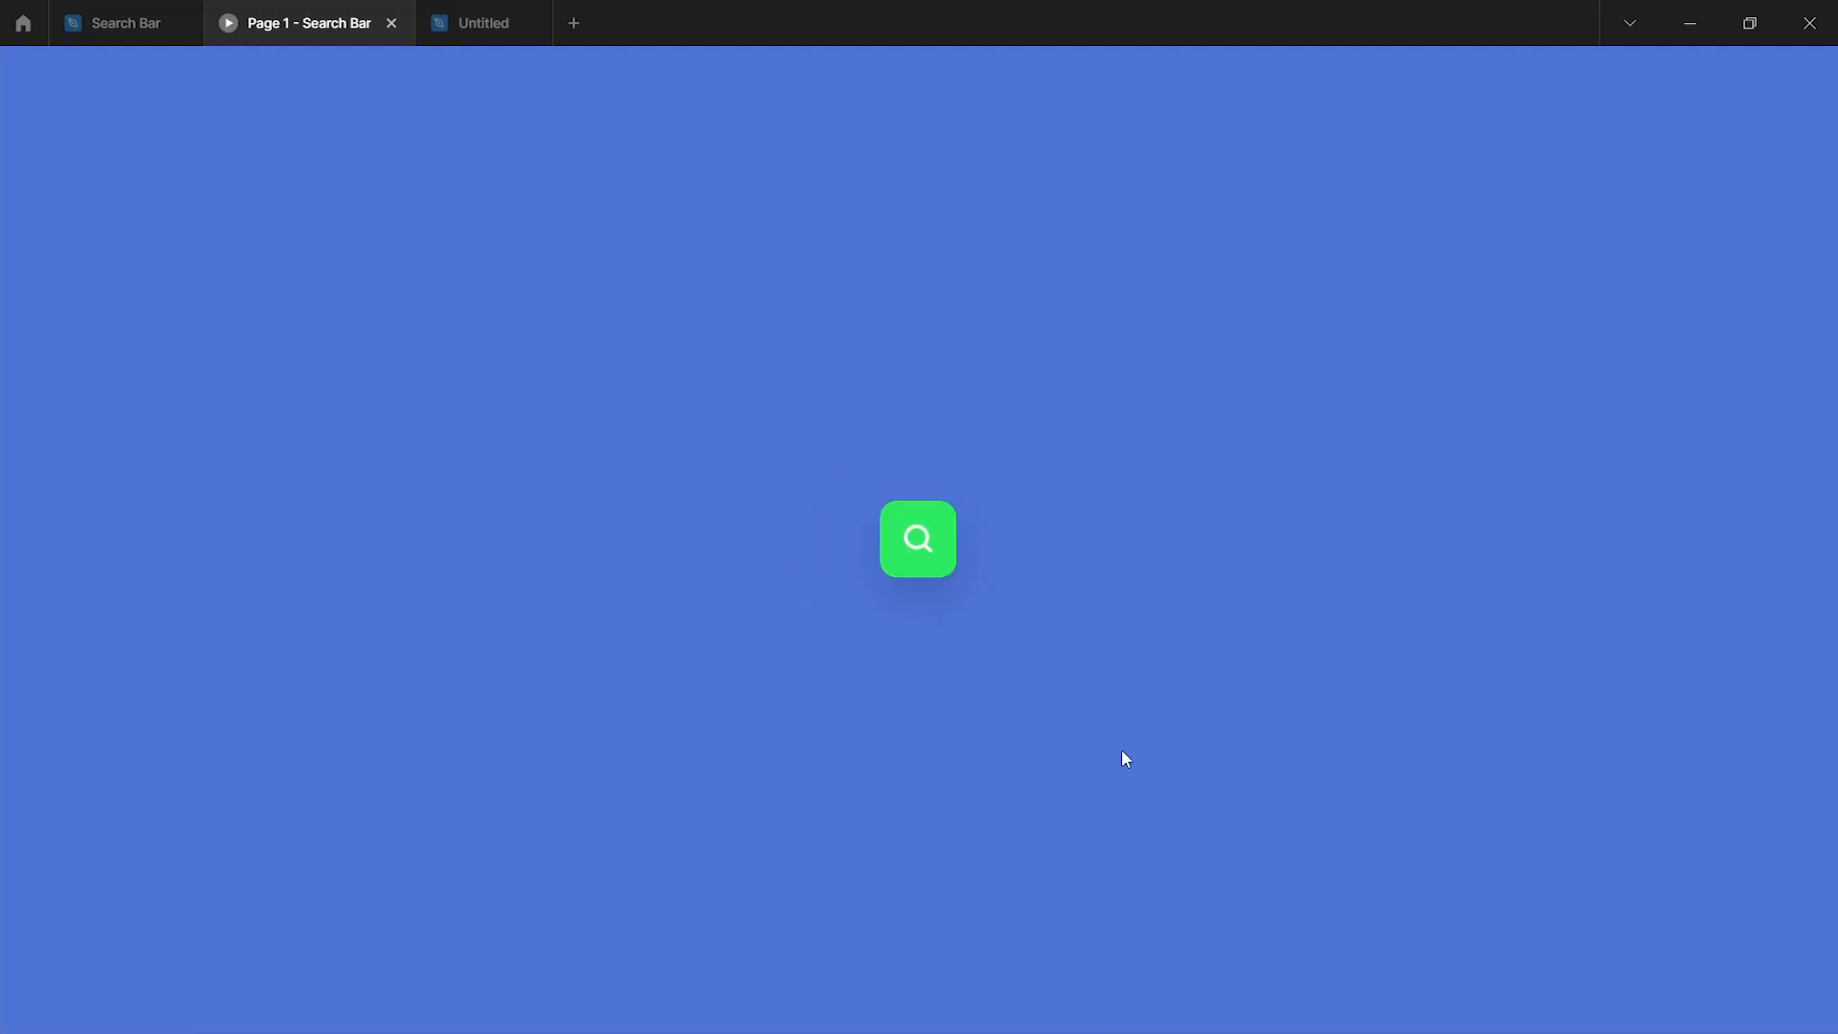
click(933, 559)
key(r)
click(933, 560)
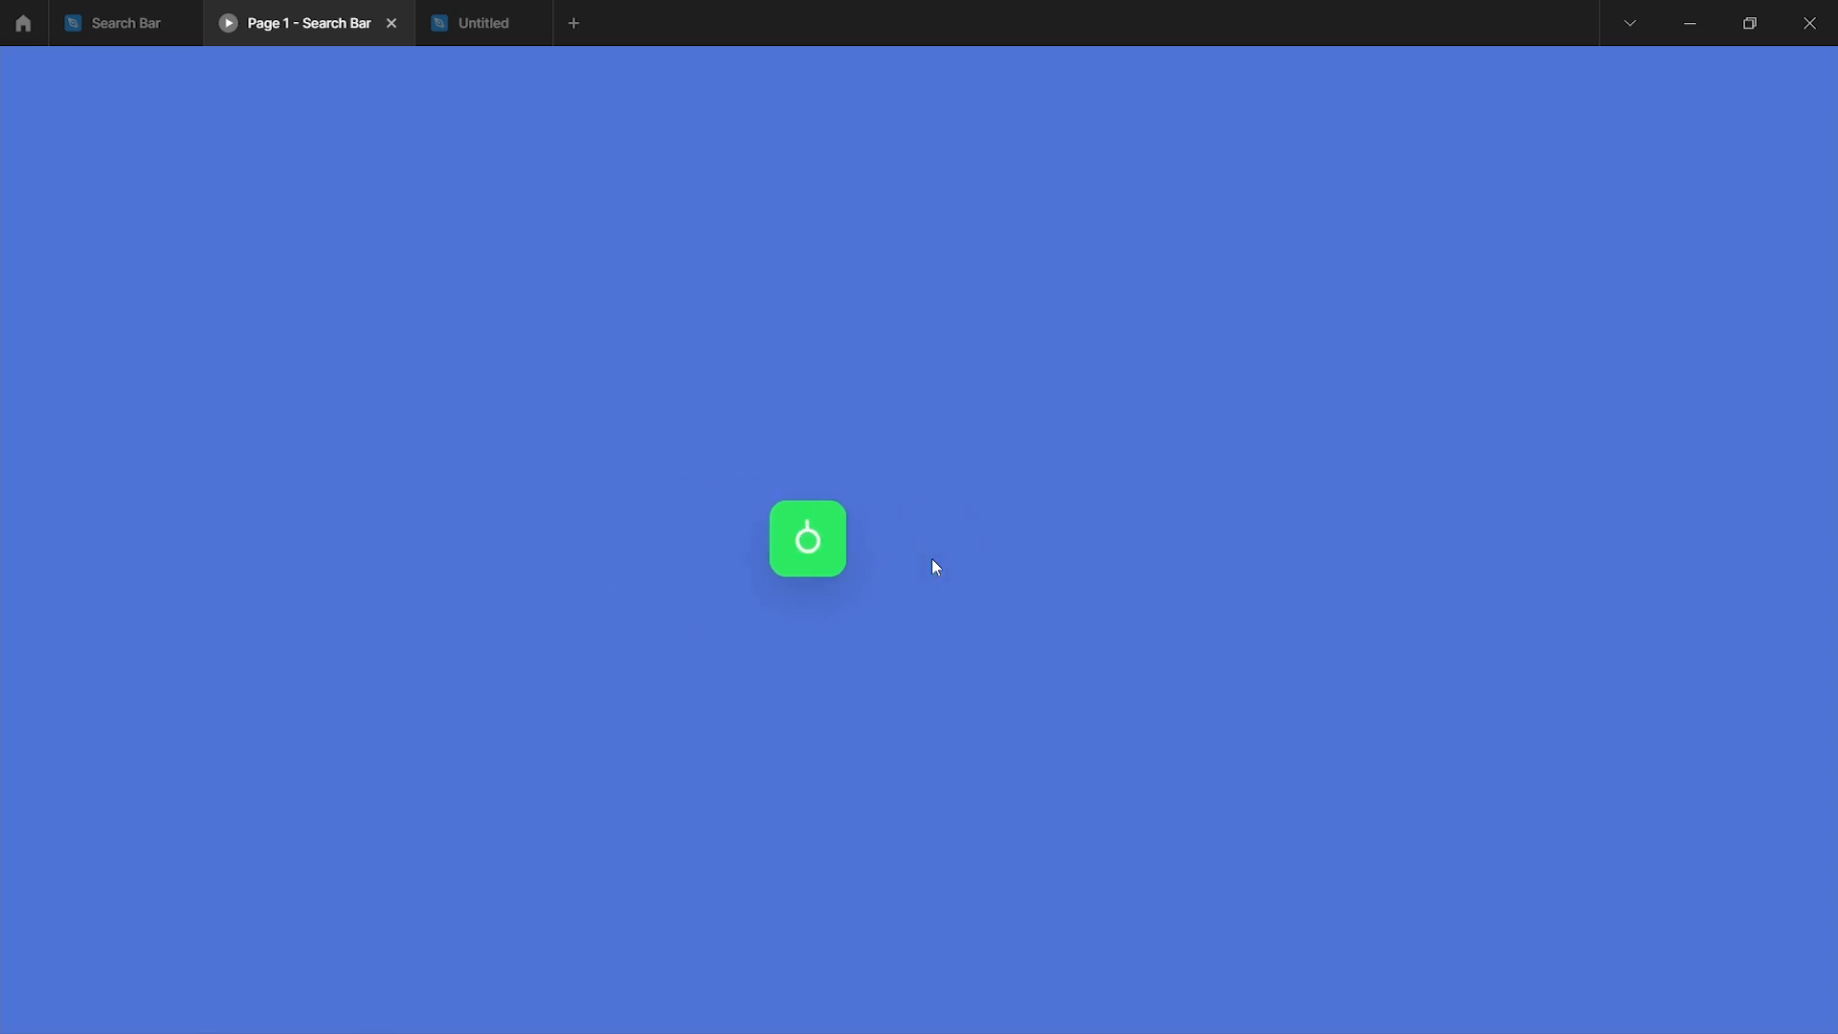
click(122, 23)
click(890, 341)
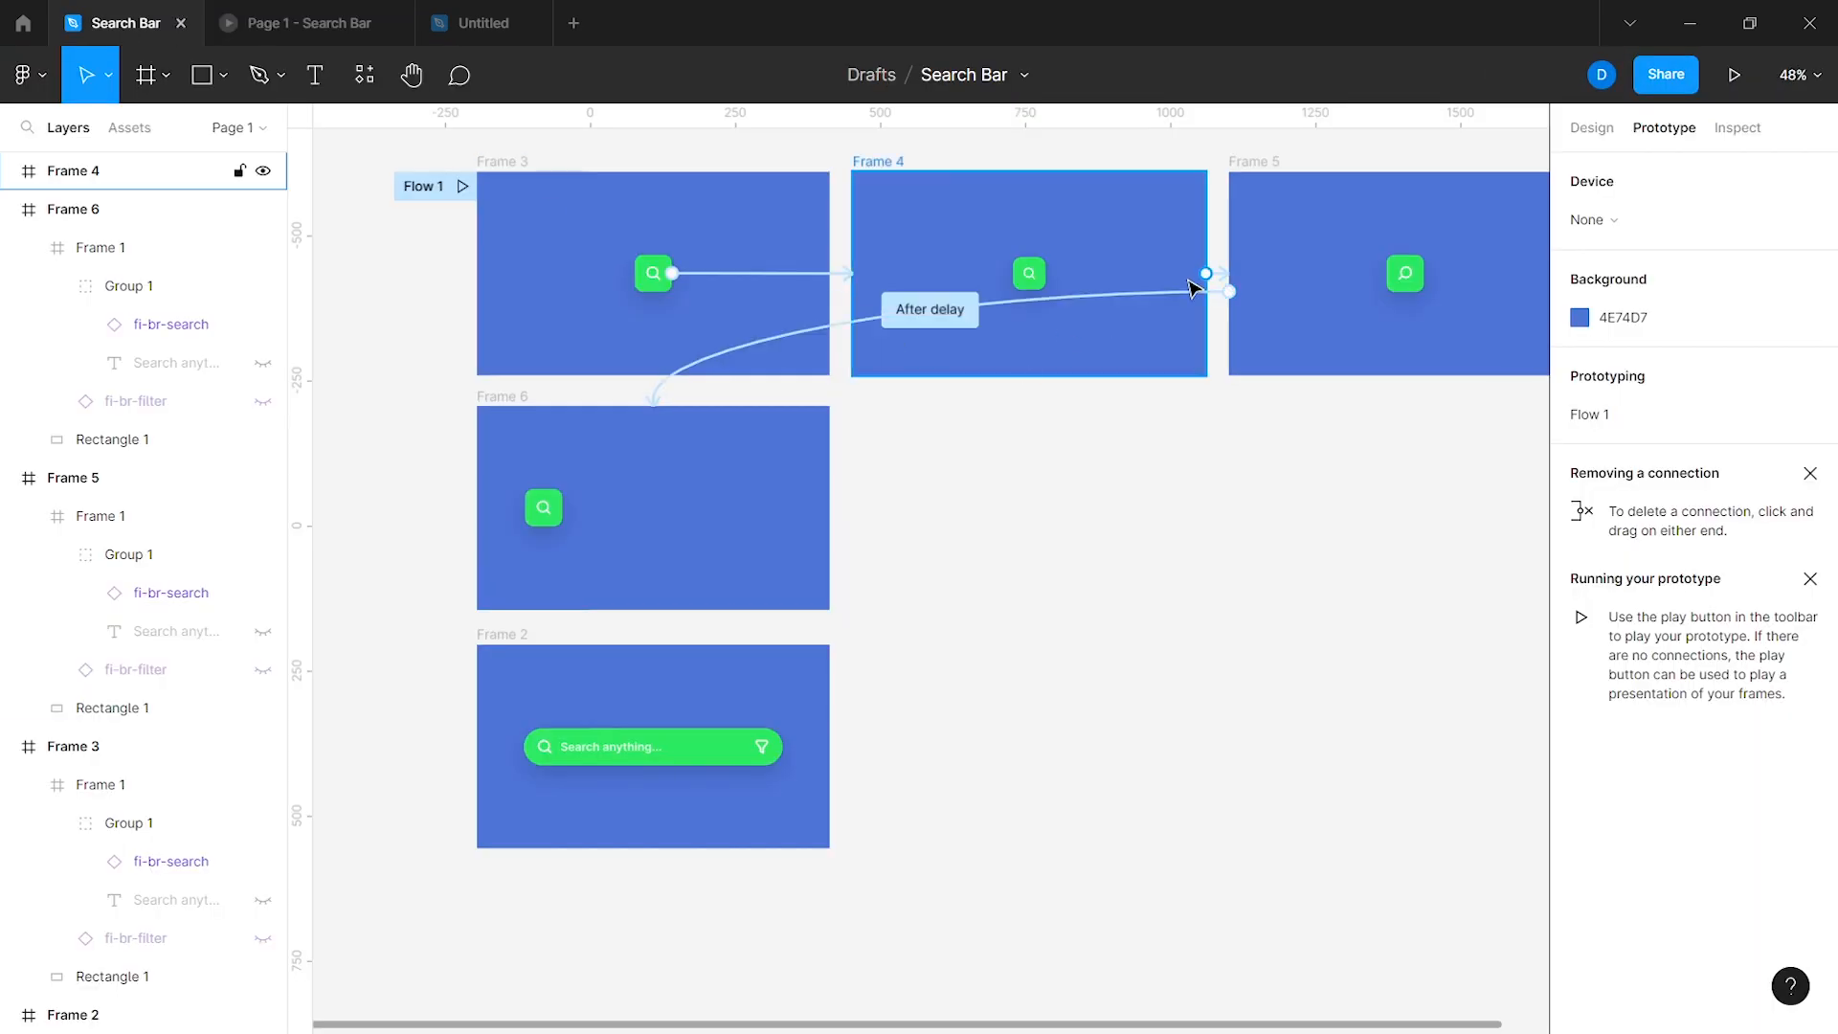
Step: Set the animation duration of the Frame 4 to Frame 5 connection to 200ms
click(1223, 278)
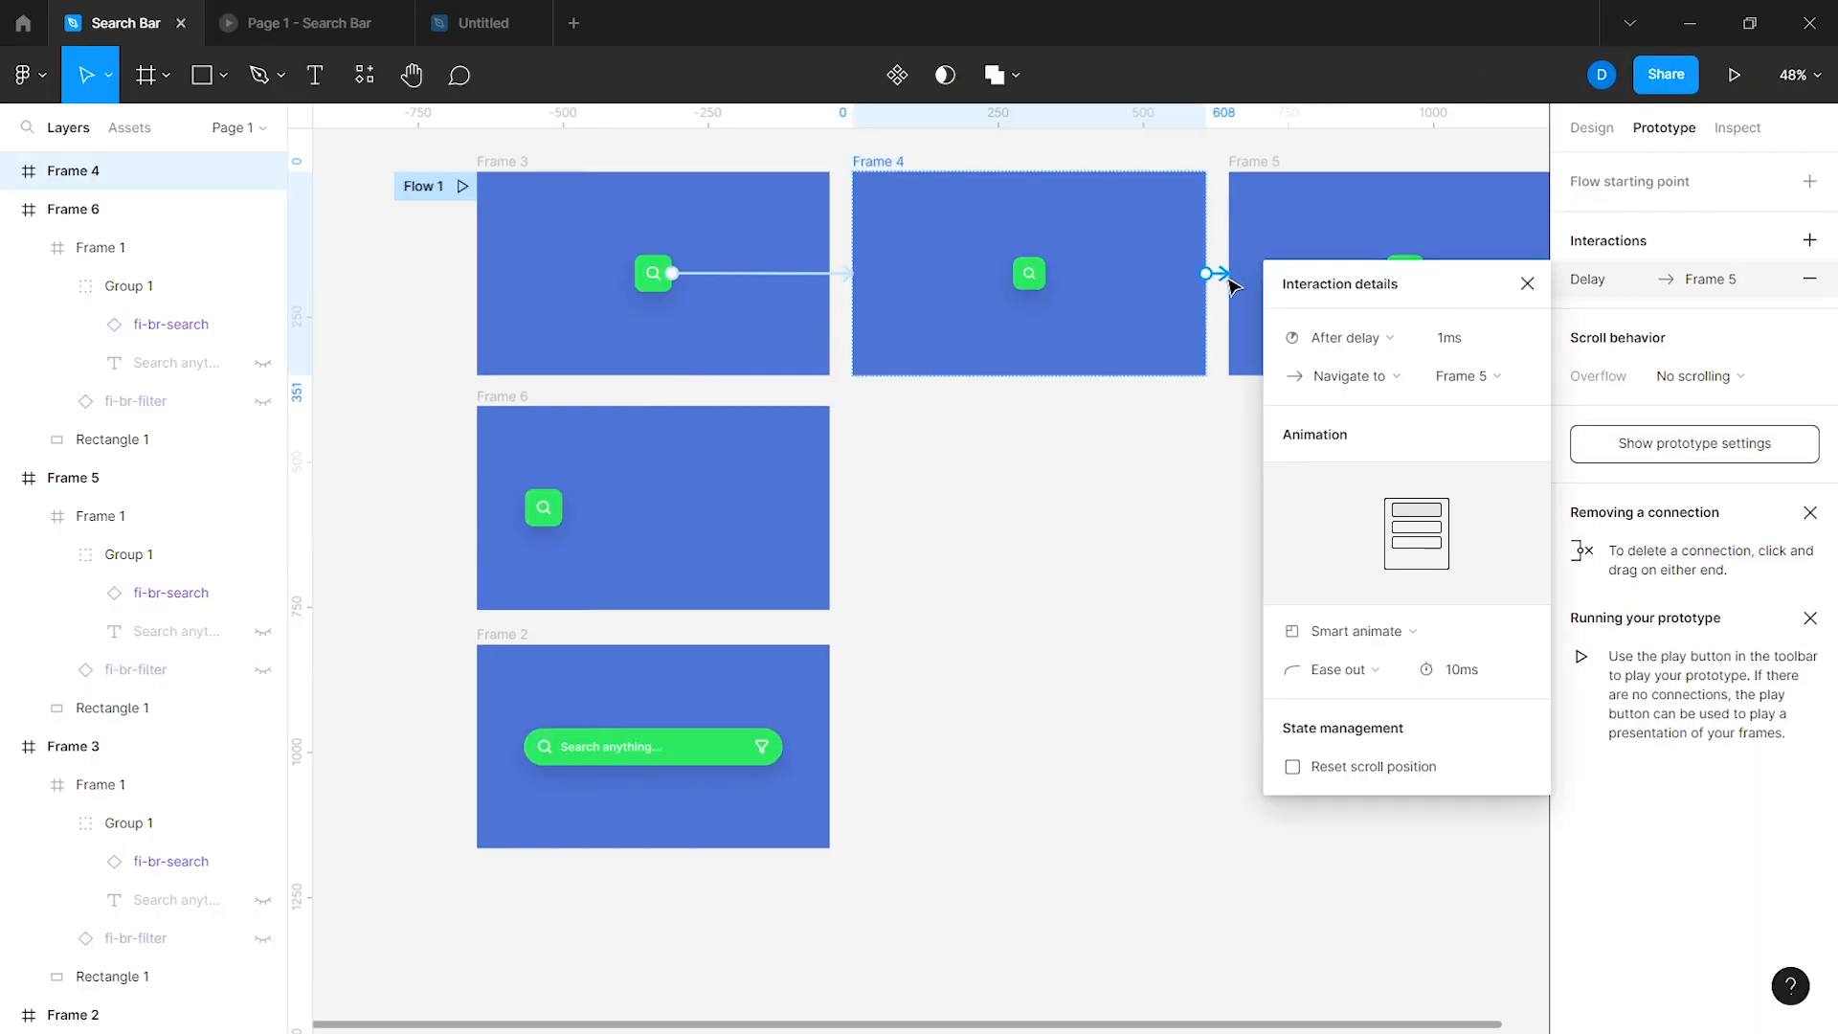
click(1455, 680)
text(200)
key(Return)
click(1136, 551)
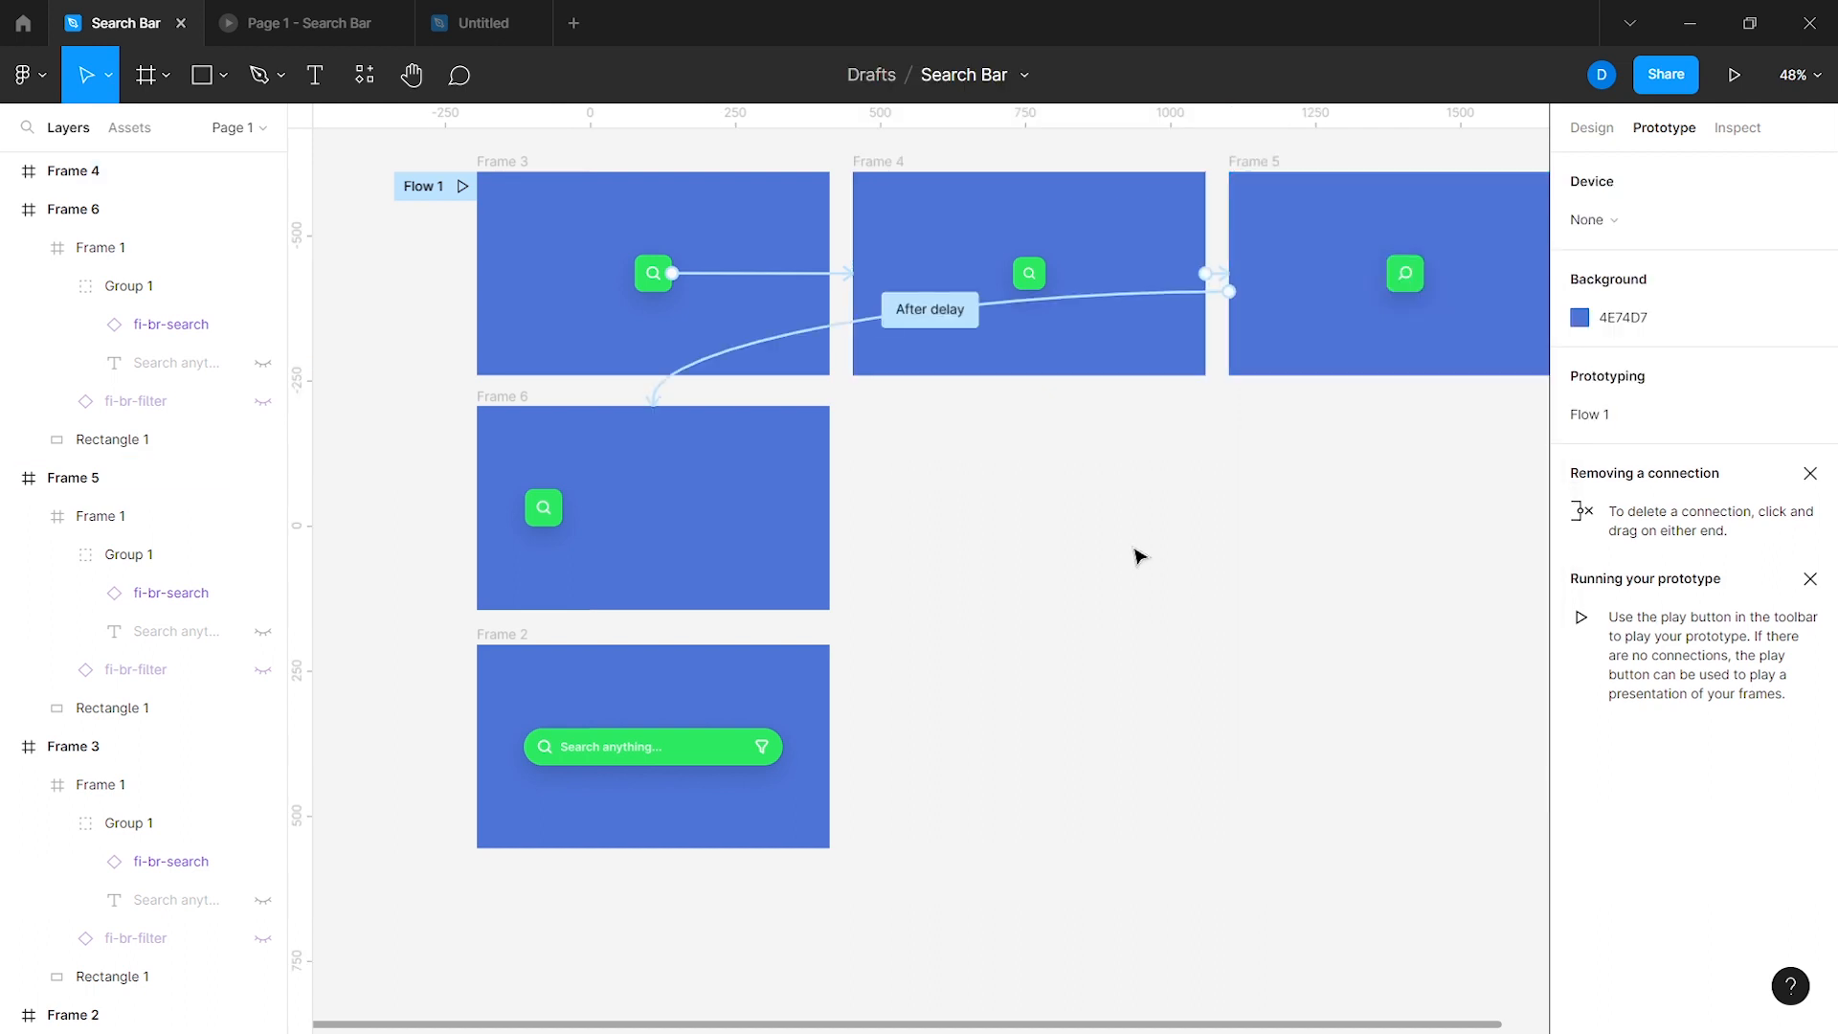
Step: Connect Frame 6 to Frame 2 with an After delay trigger, using Smart animate, Ease out and a 300ms duration
scroll(1137, 551, down, 1)
scroll(1136, 551, left, 1)
click(756, 459)
drag(743, 483, 750, 532)
click(1342, 337)
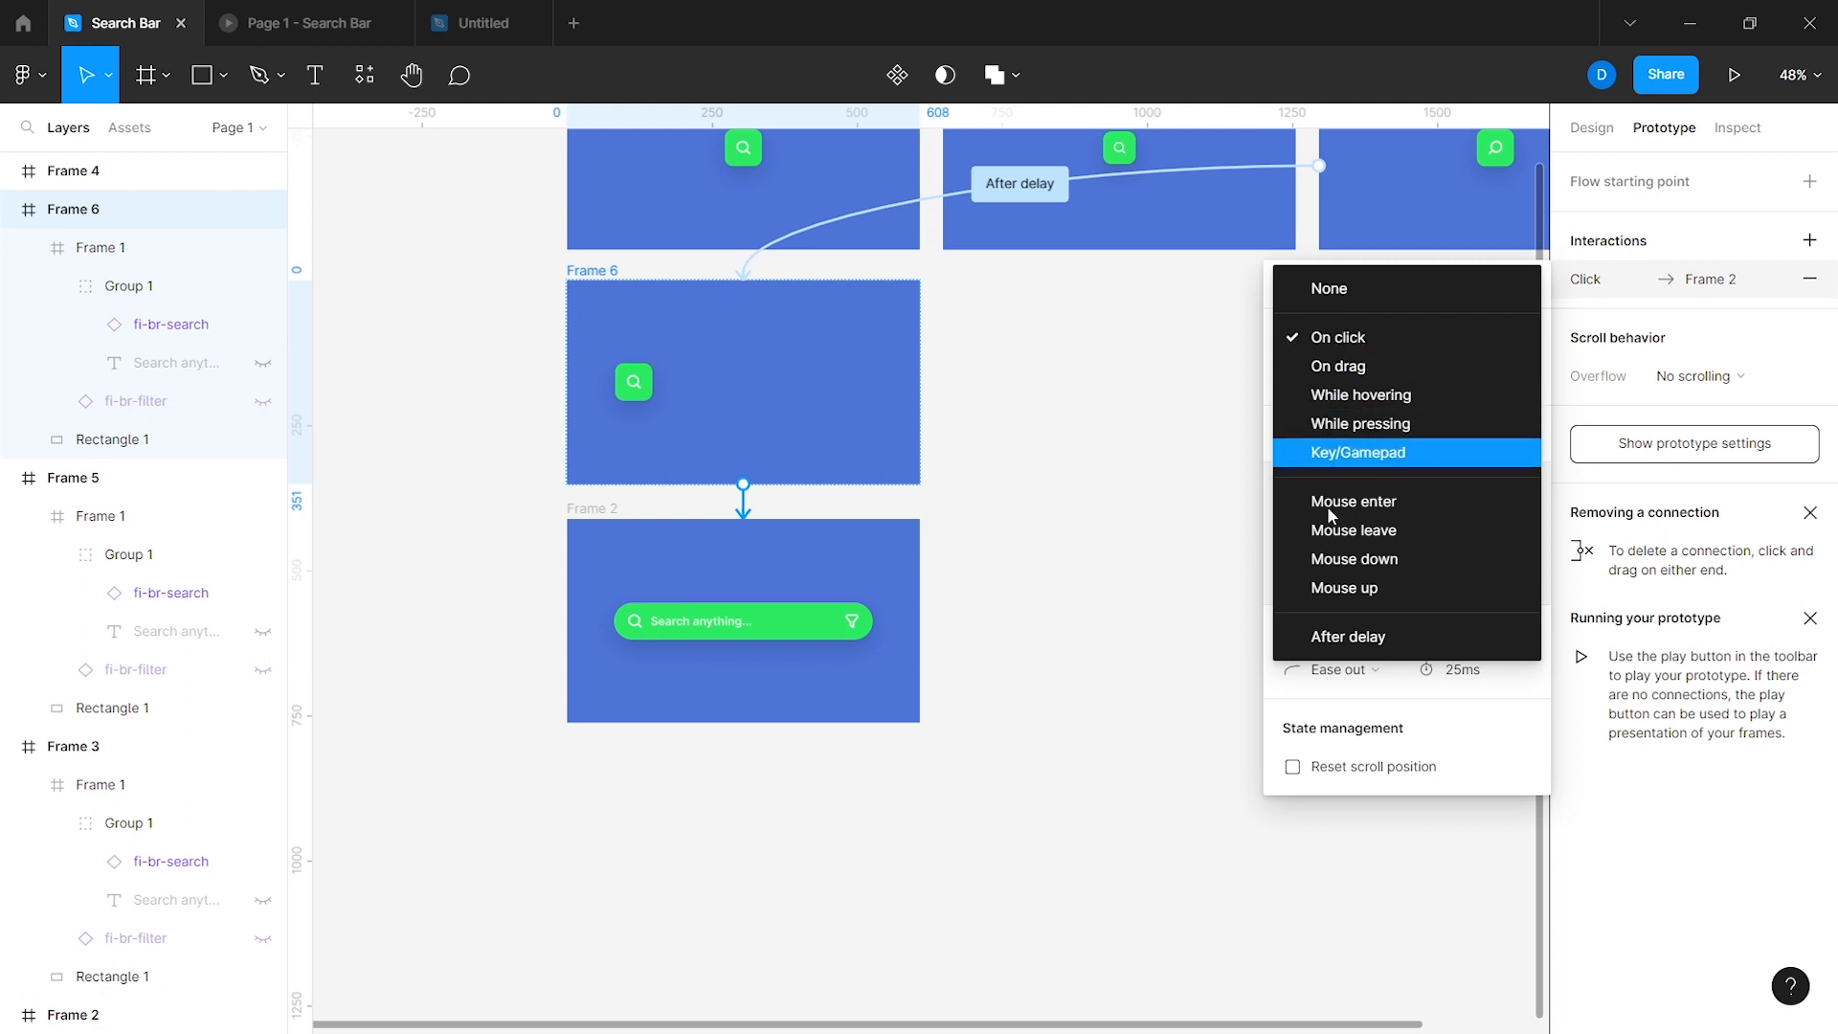
click(1319, 636)
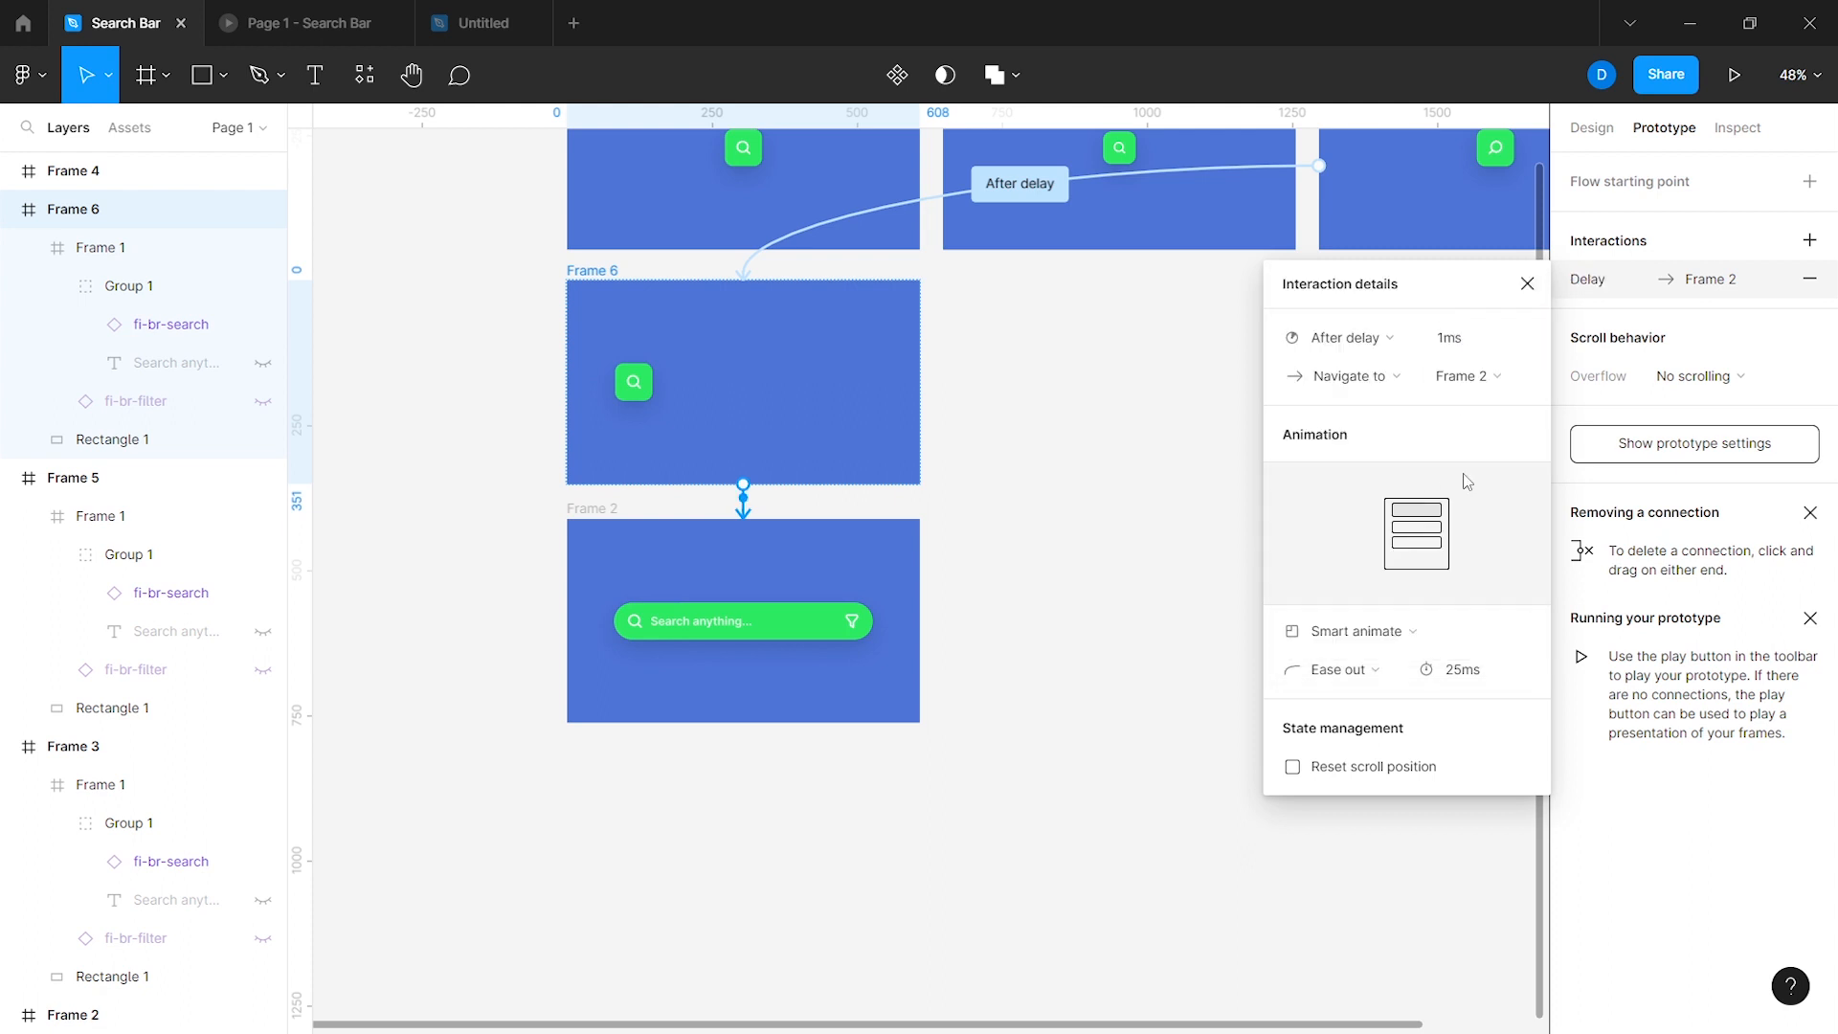
key(Return)
scroll(1224, 624, up, 1)
scroll(1224, 624, right, 1)
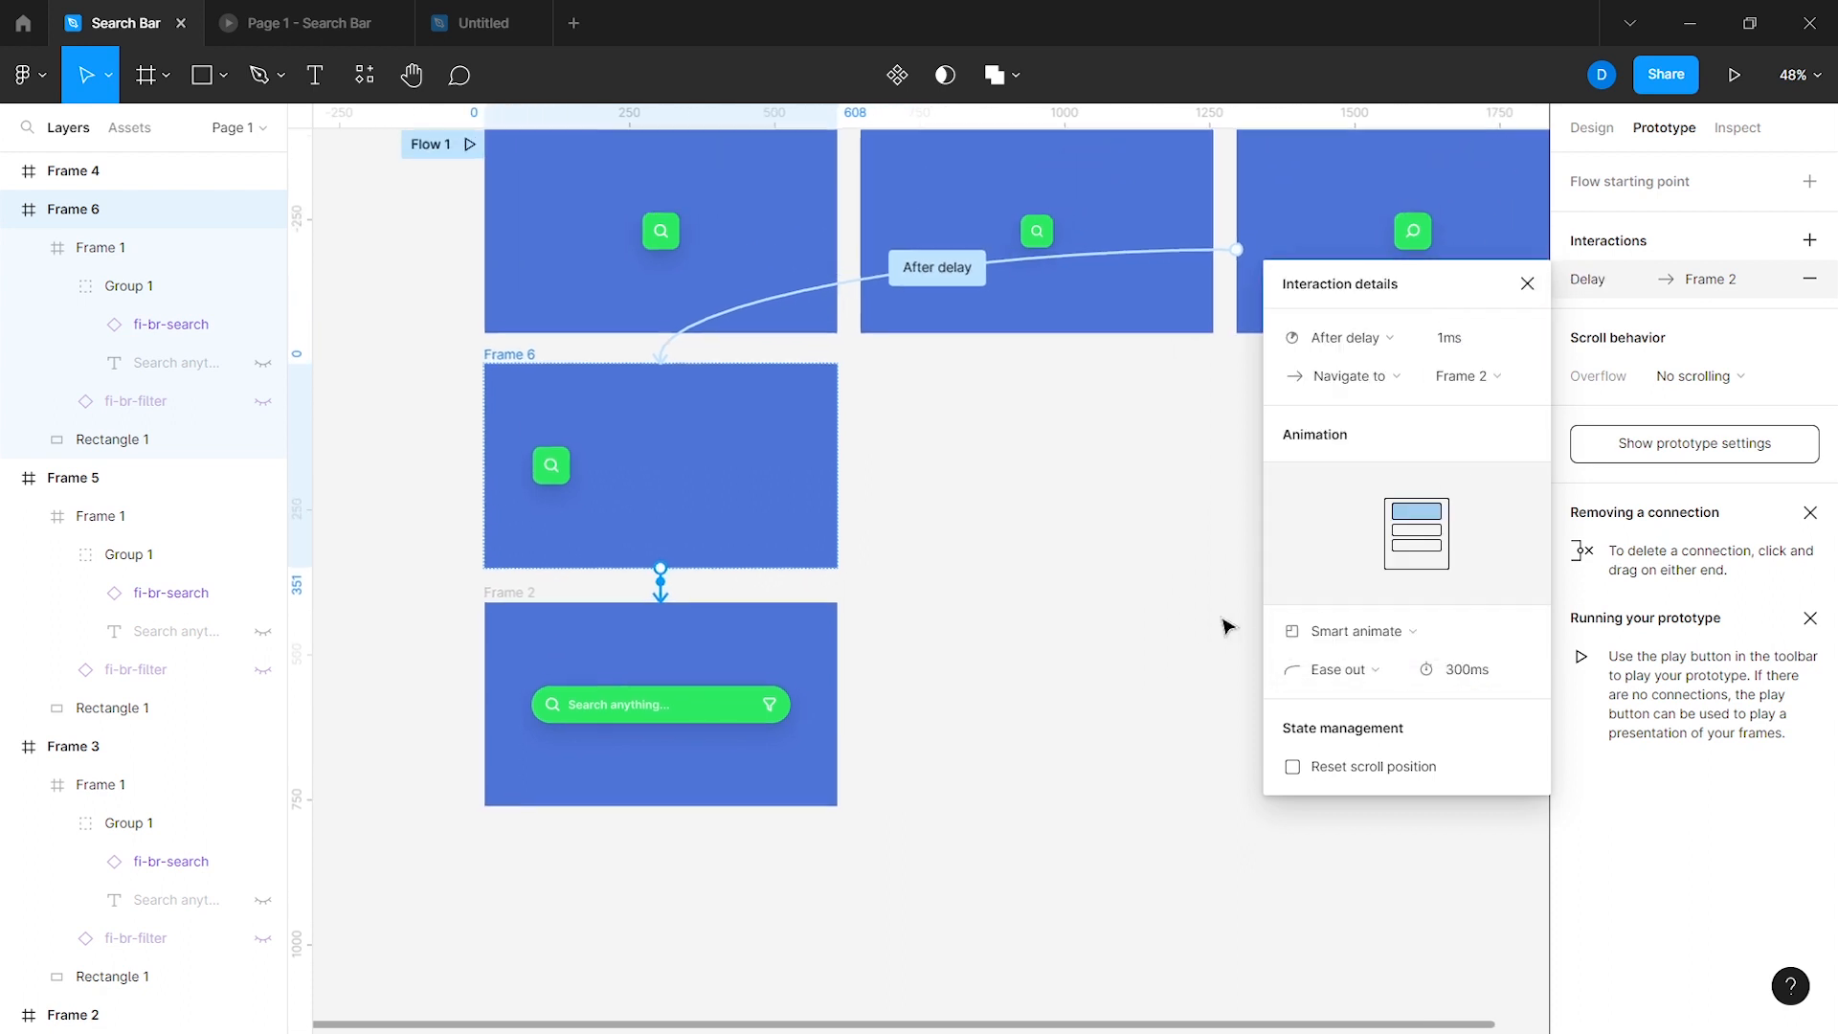
Step: Preview the prototype through the search bar's expansion, and return to the design file
click(308, 23)
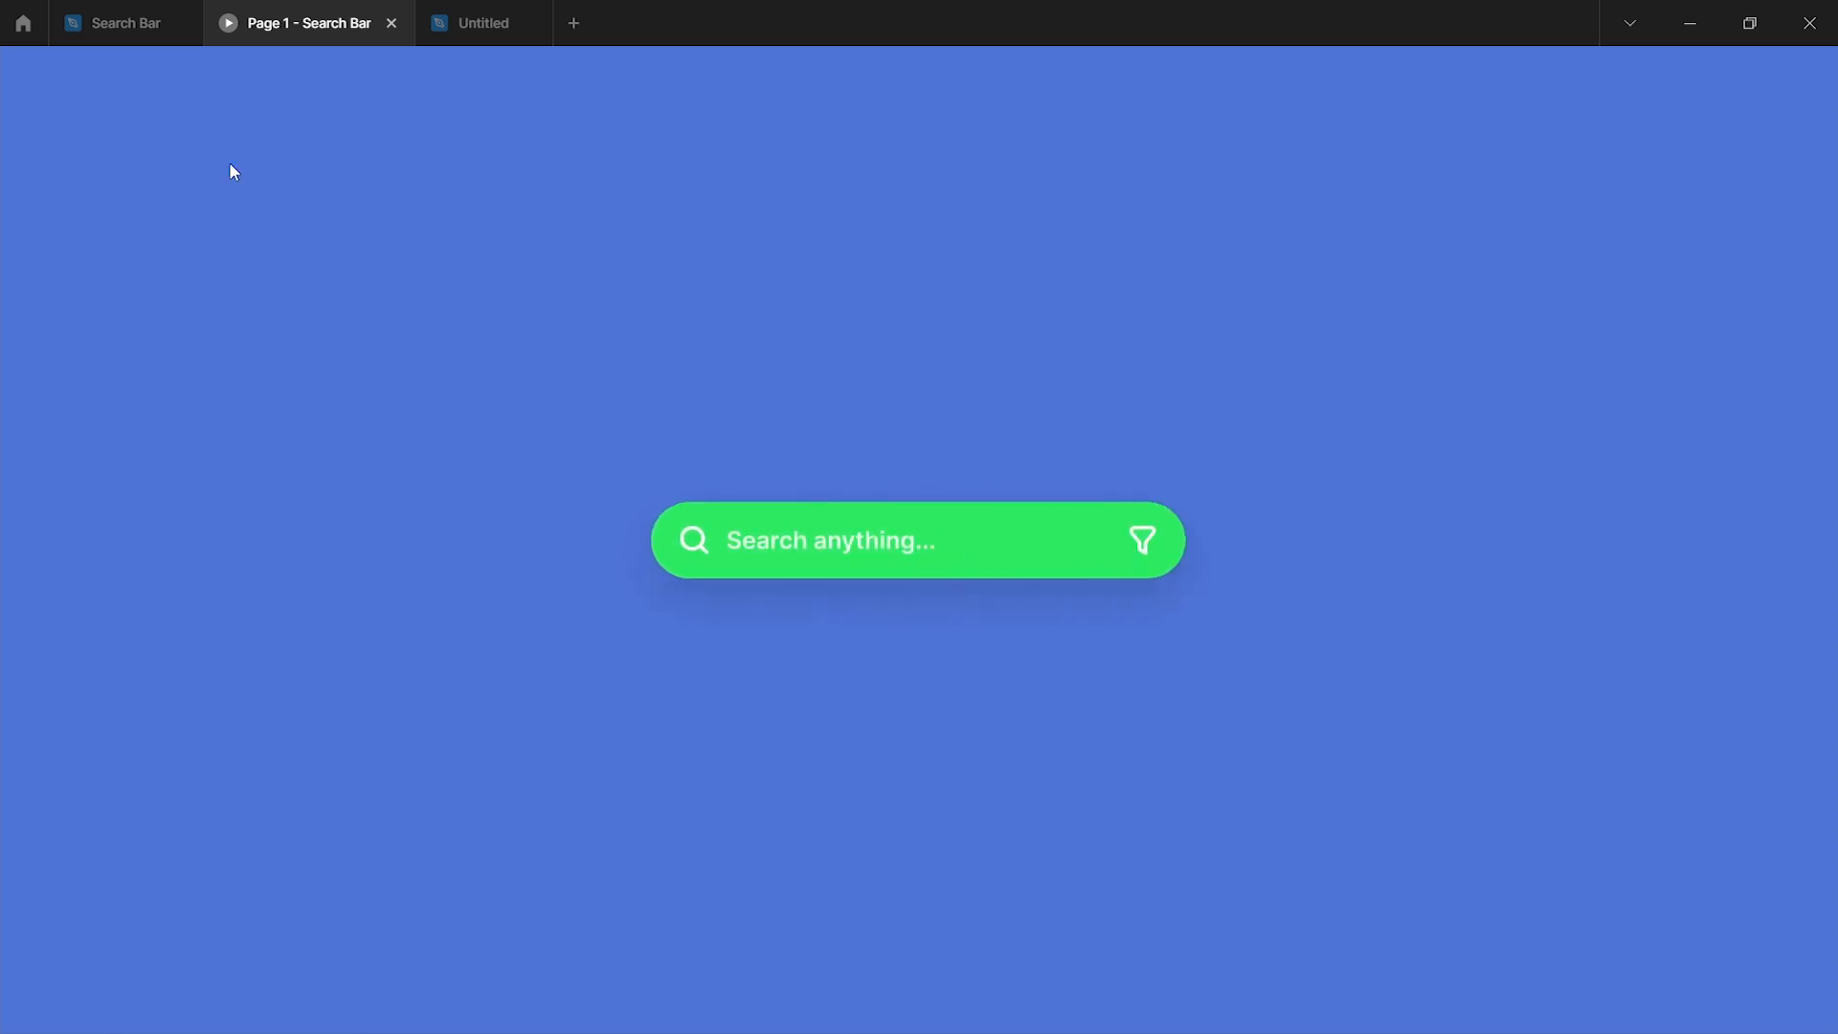
click(125, 23)
click(910, 680)
Step: Duplicate Frame 2 and place the copy directly below it, aligned at X -195, Y 616
scroll(910, 680, down, 1)
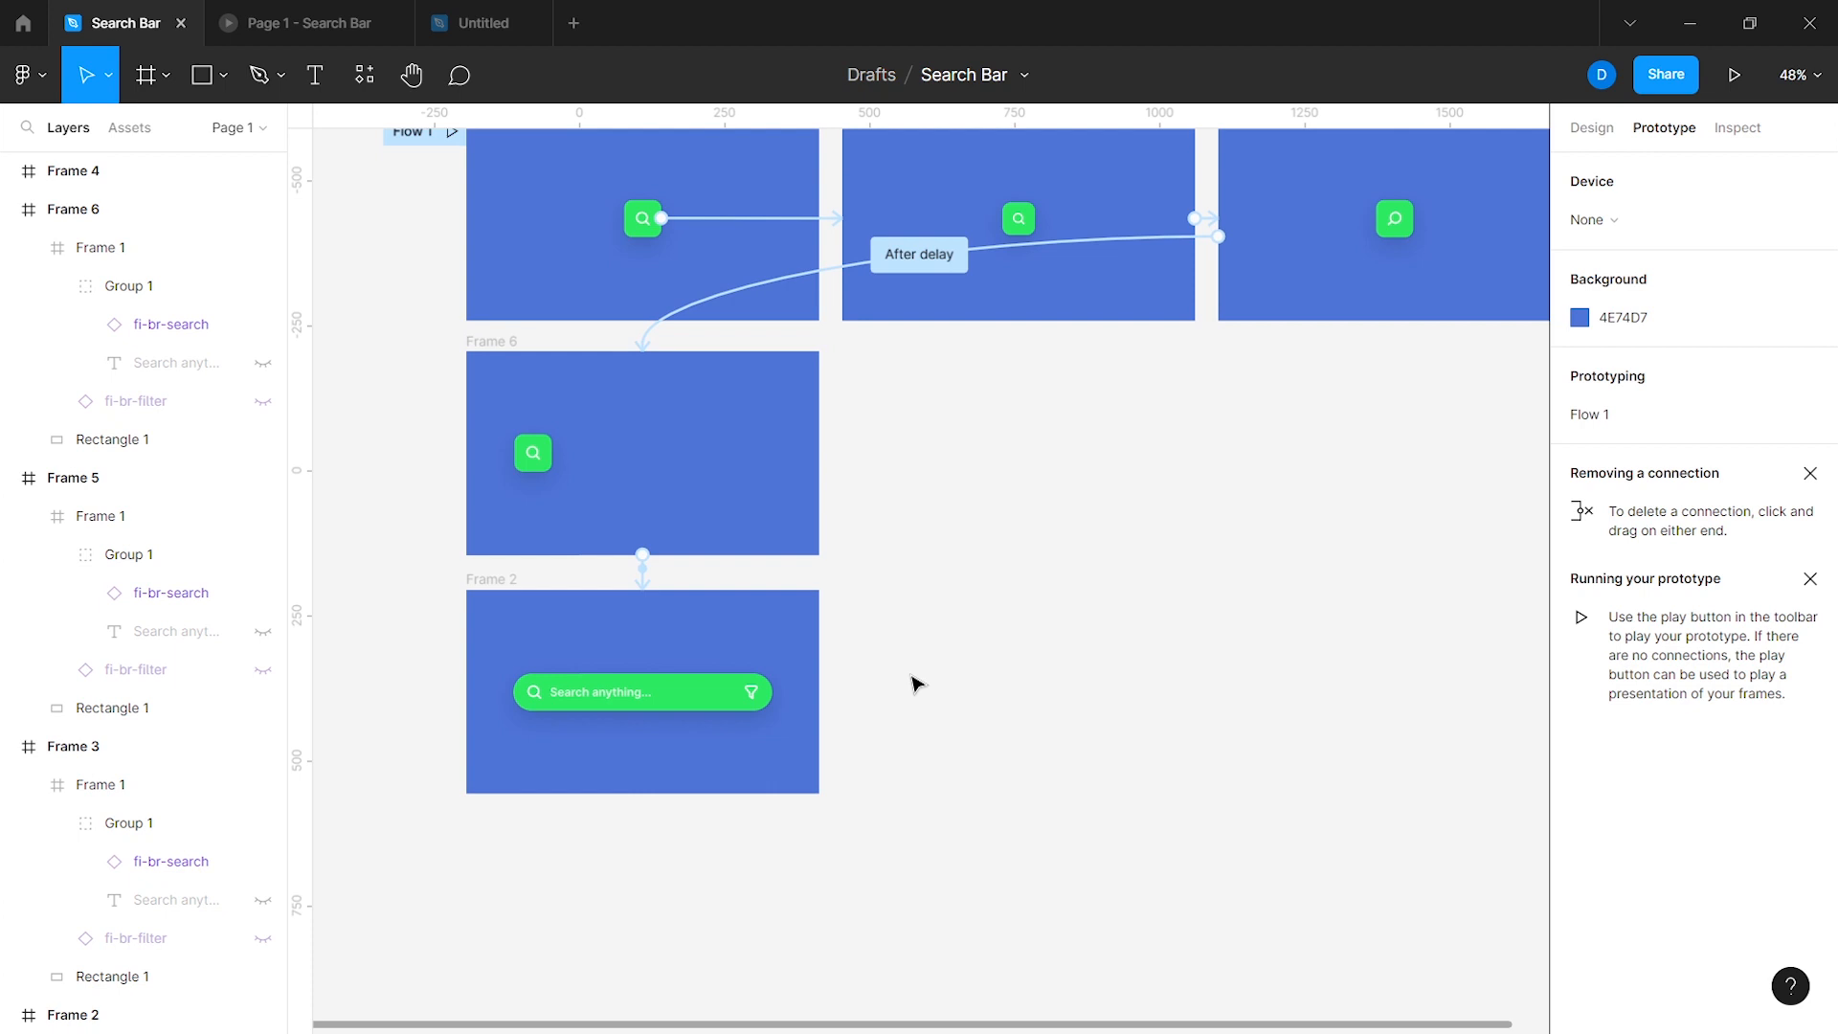
click(1591, 127)
scroll(1059, 447, down, 2)
scroll(1058, 447, left, 1)
click(632, 454)
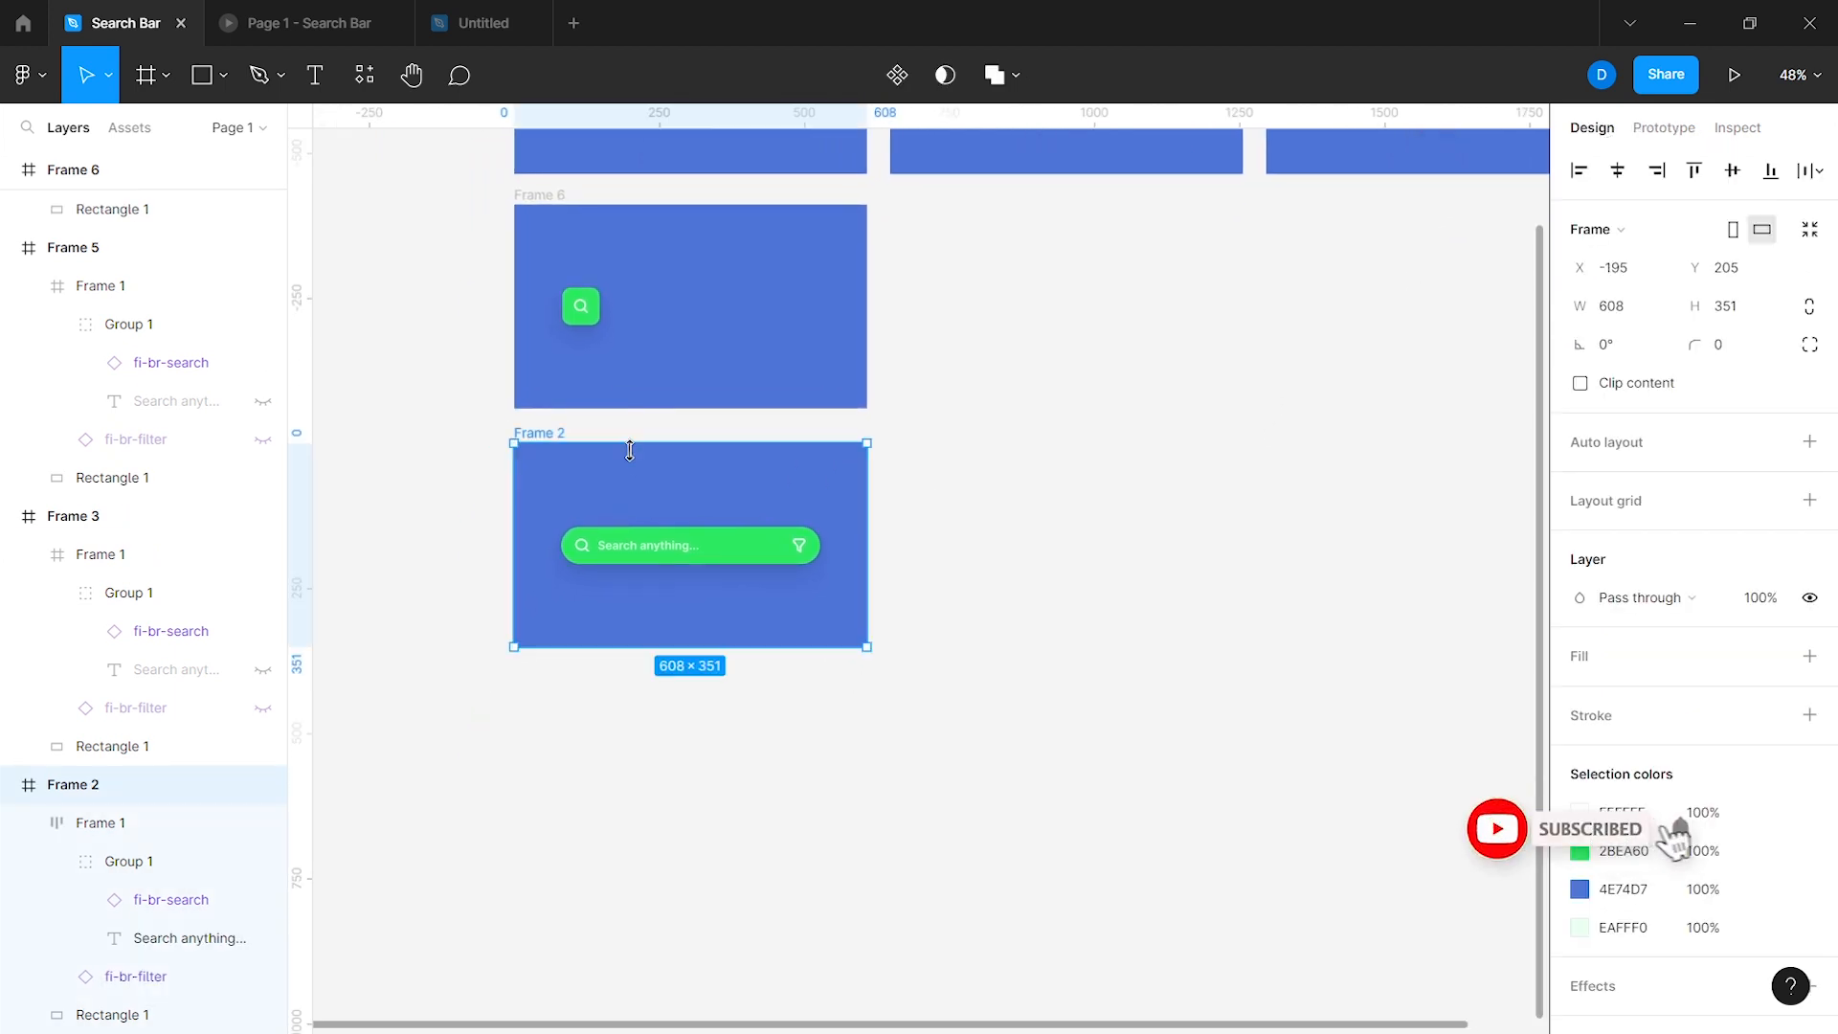
key(ctrl+d)
drag(911, 437, 537, 680)
scroll(526, 779, down, 3)
Step: Remove auto layout from Frame 7's search bar and set its green fill opacity to 15%
scroll(472, 566, up, 5)
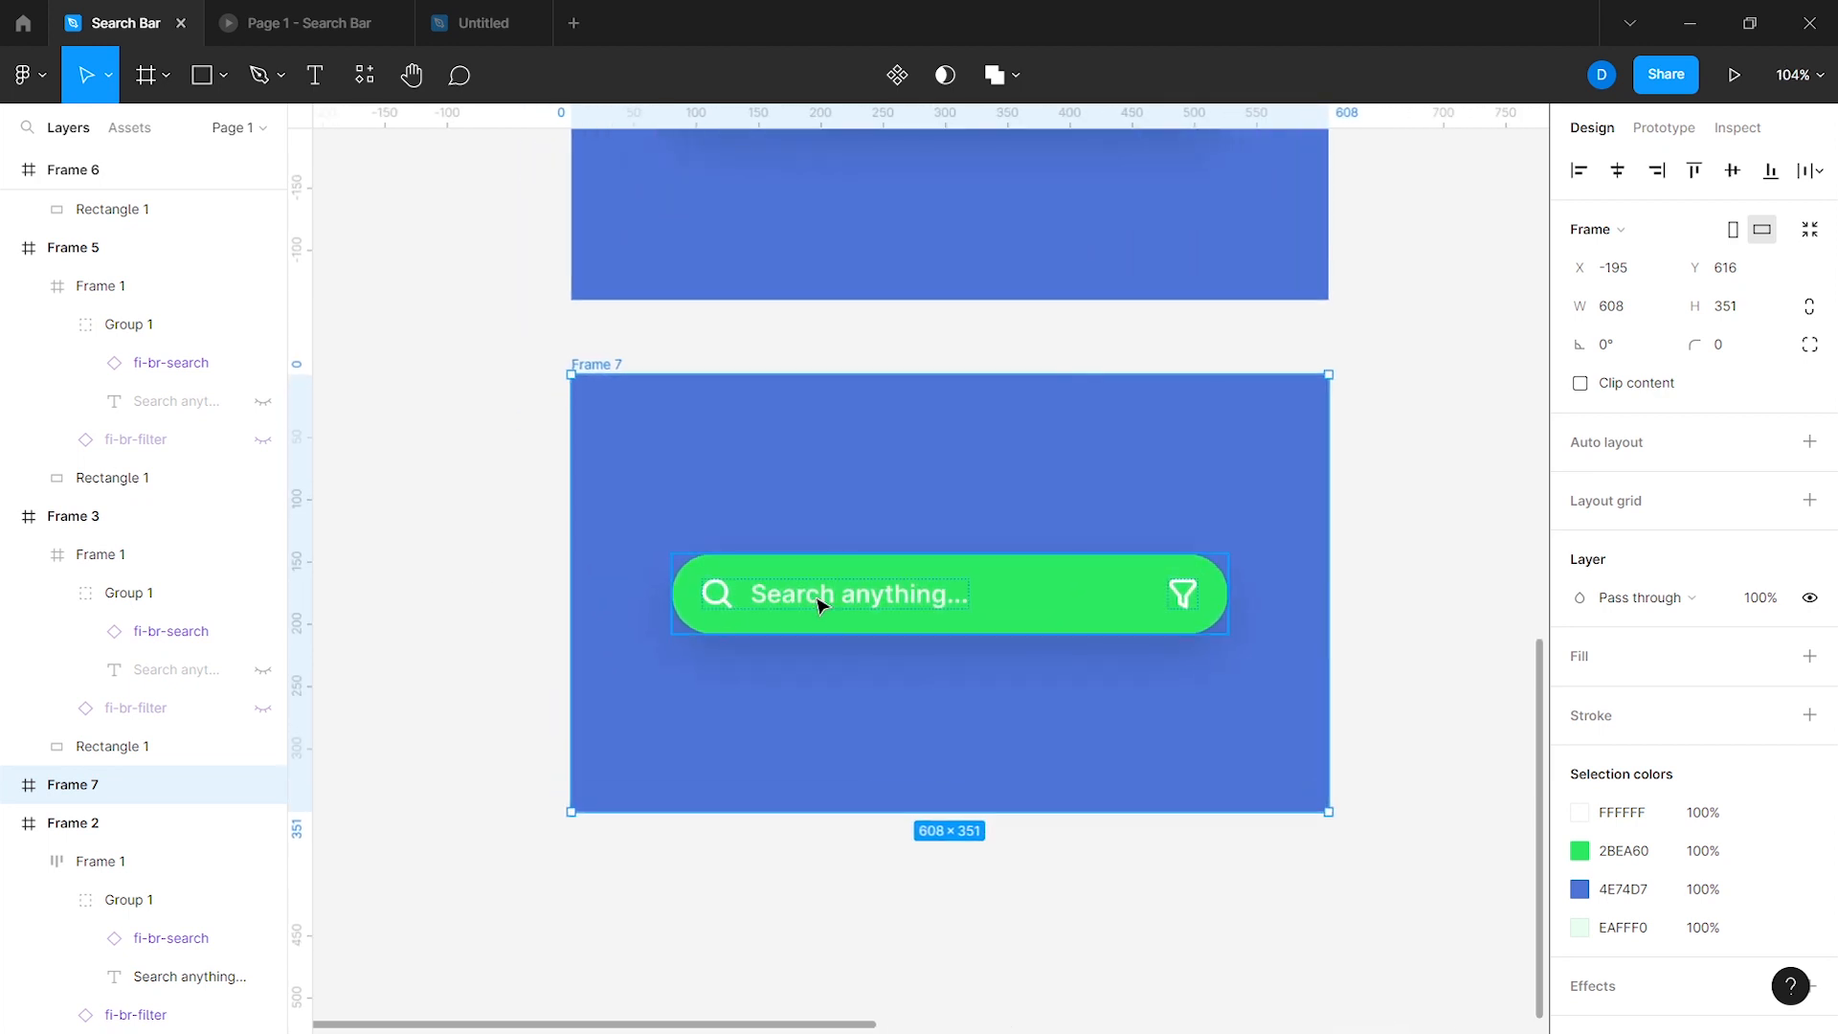
scroll(862, 613, right, 2)
click(909, 619)
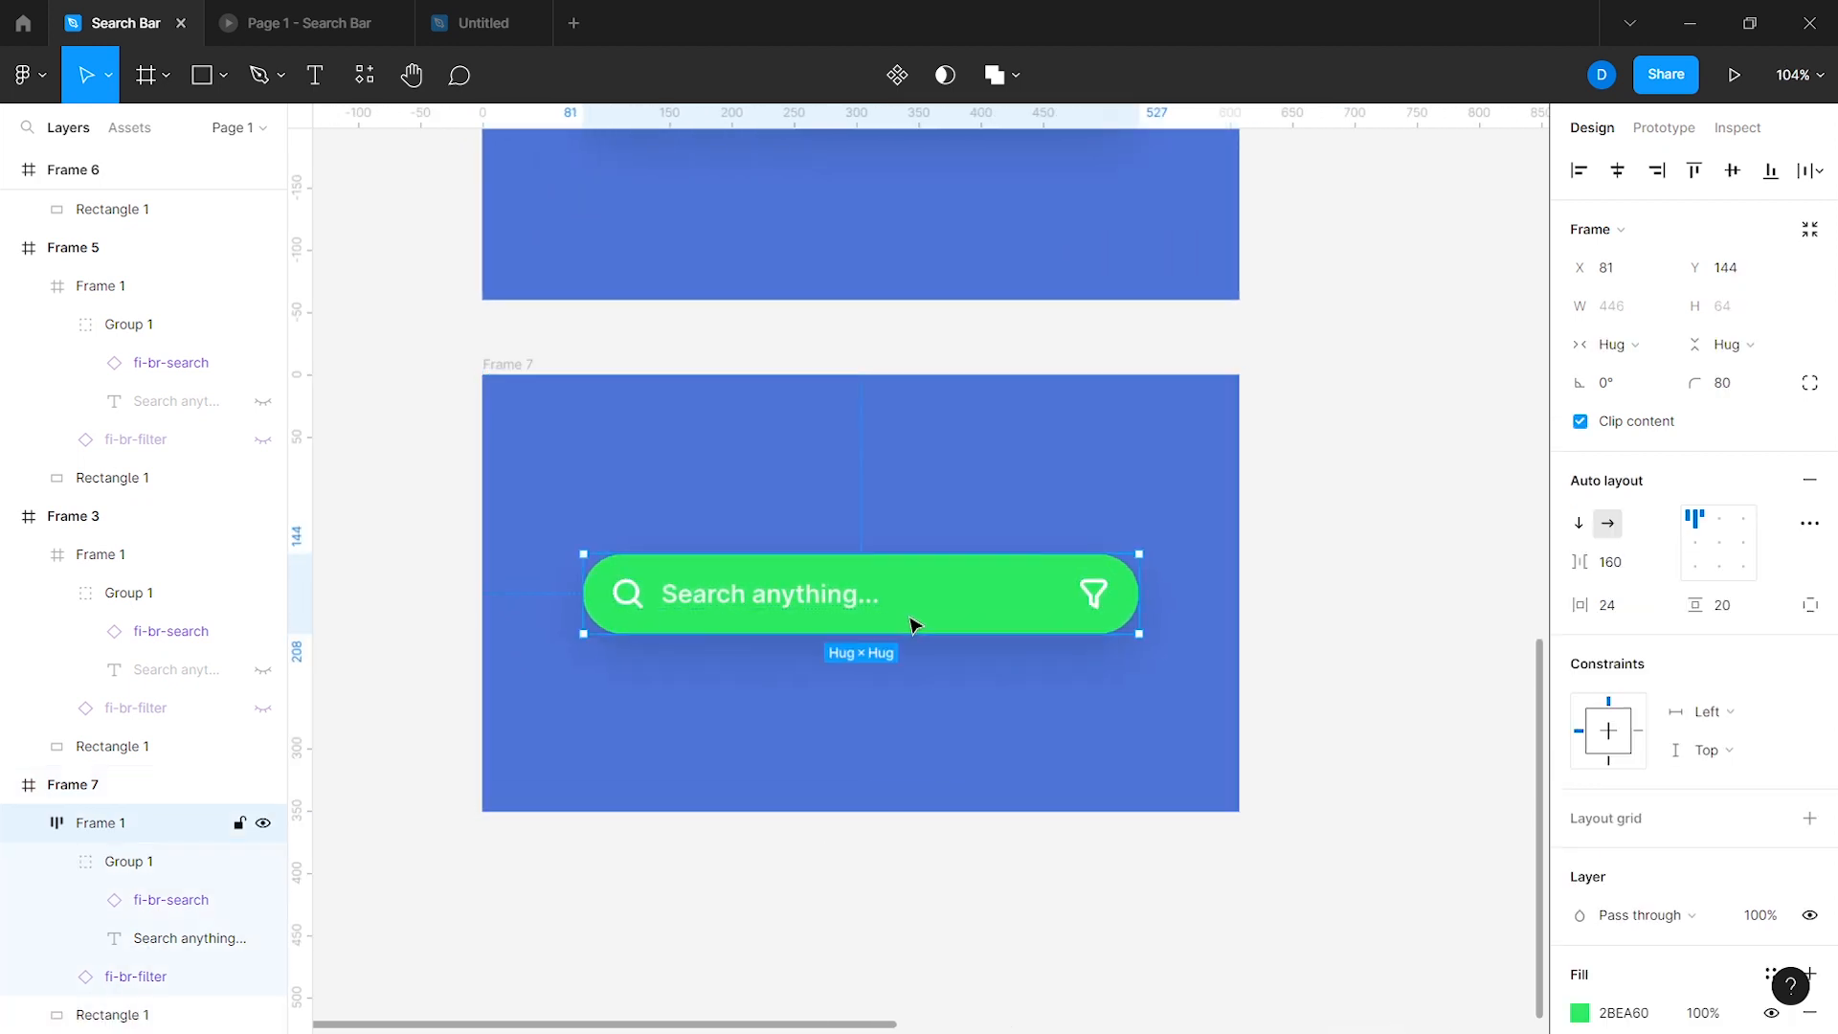
click(1809, 483)
scroll(1780, 670, down, 5)
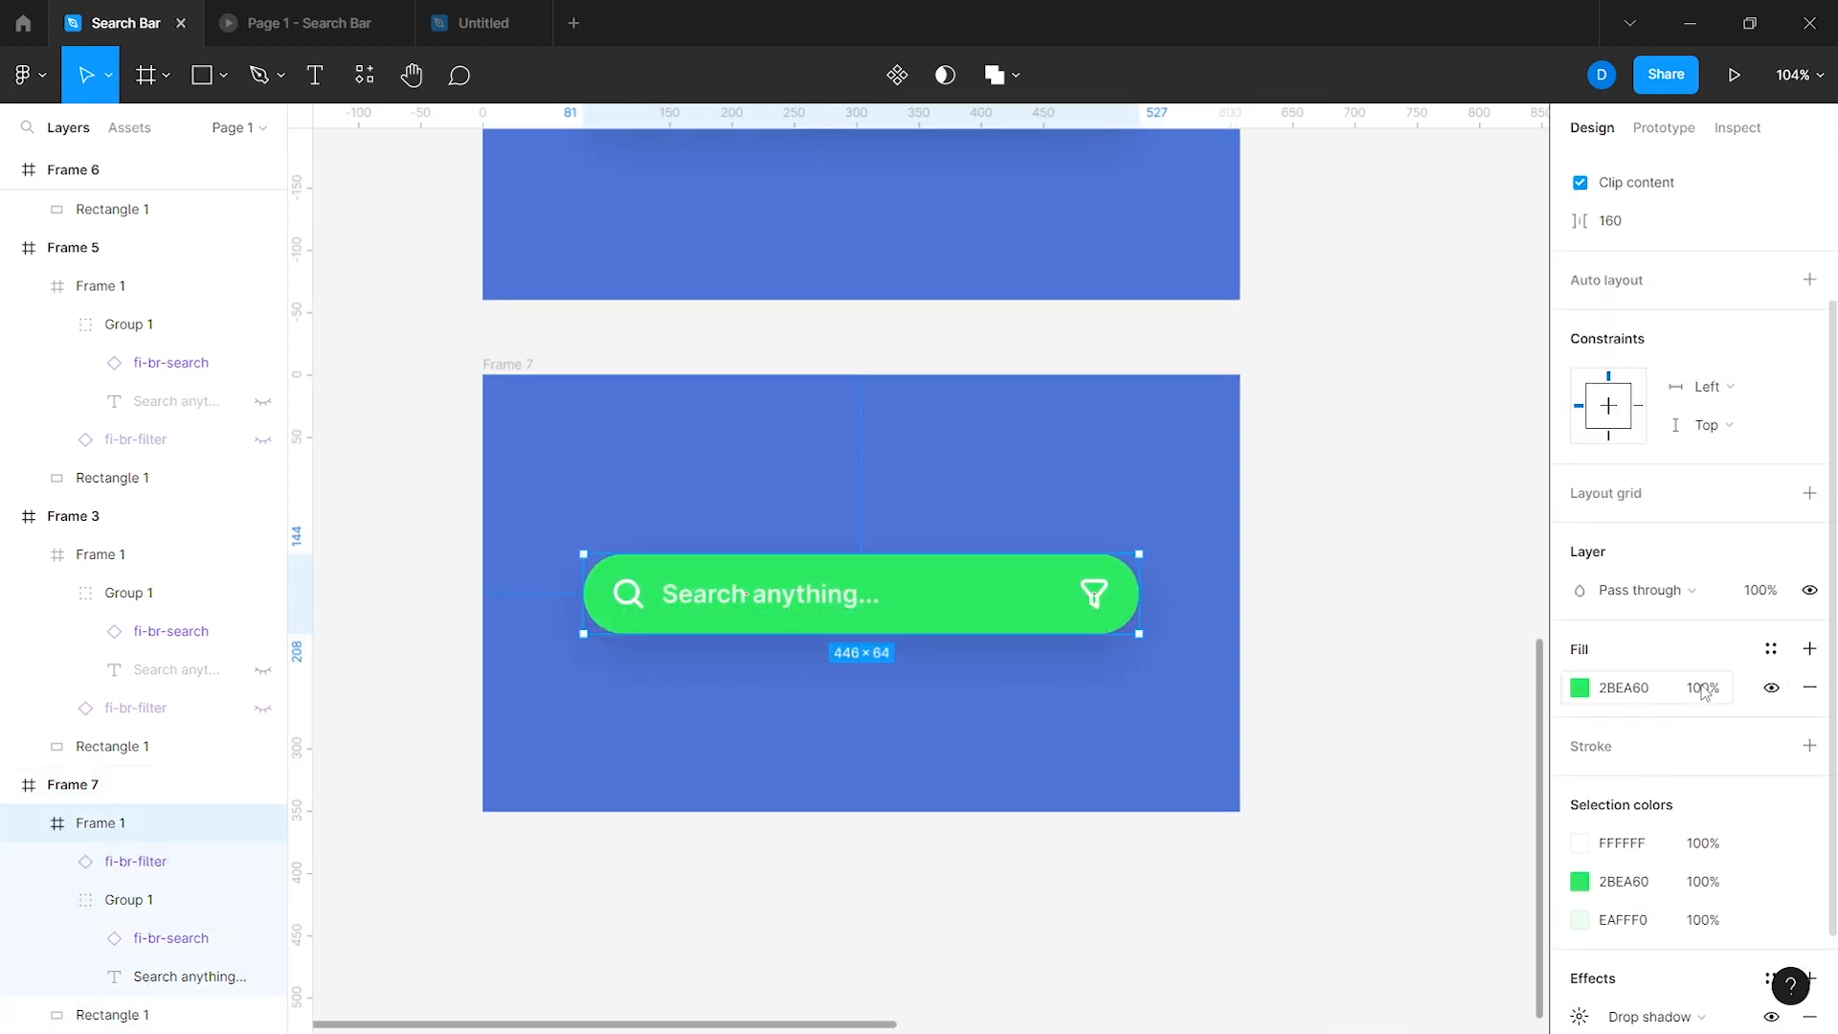
key(Return)
scroll(1718, 702, down, 1)
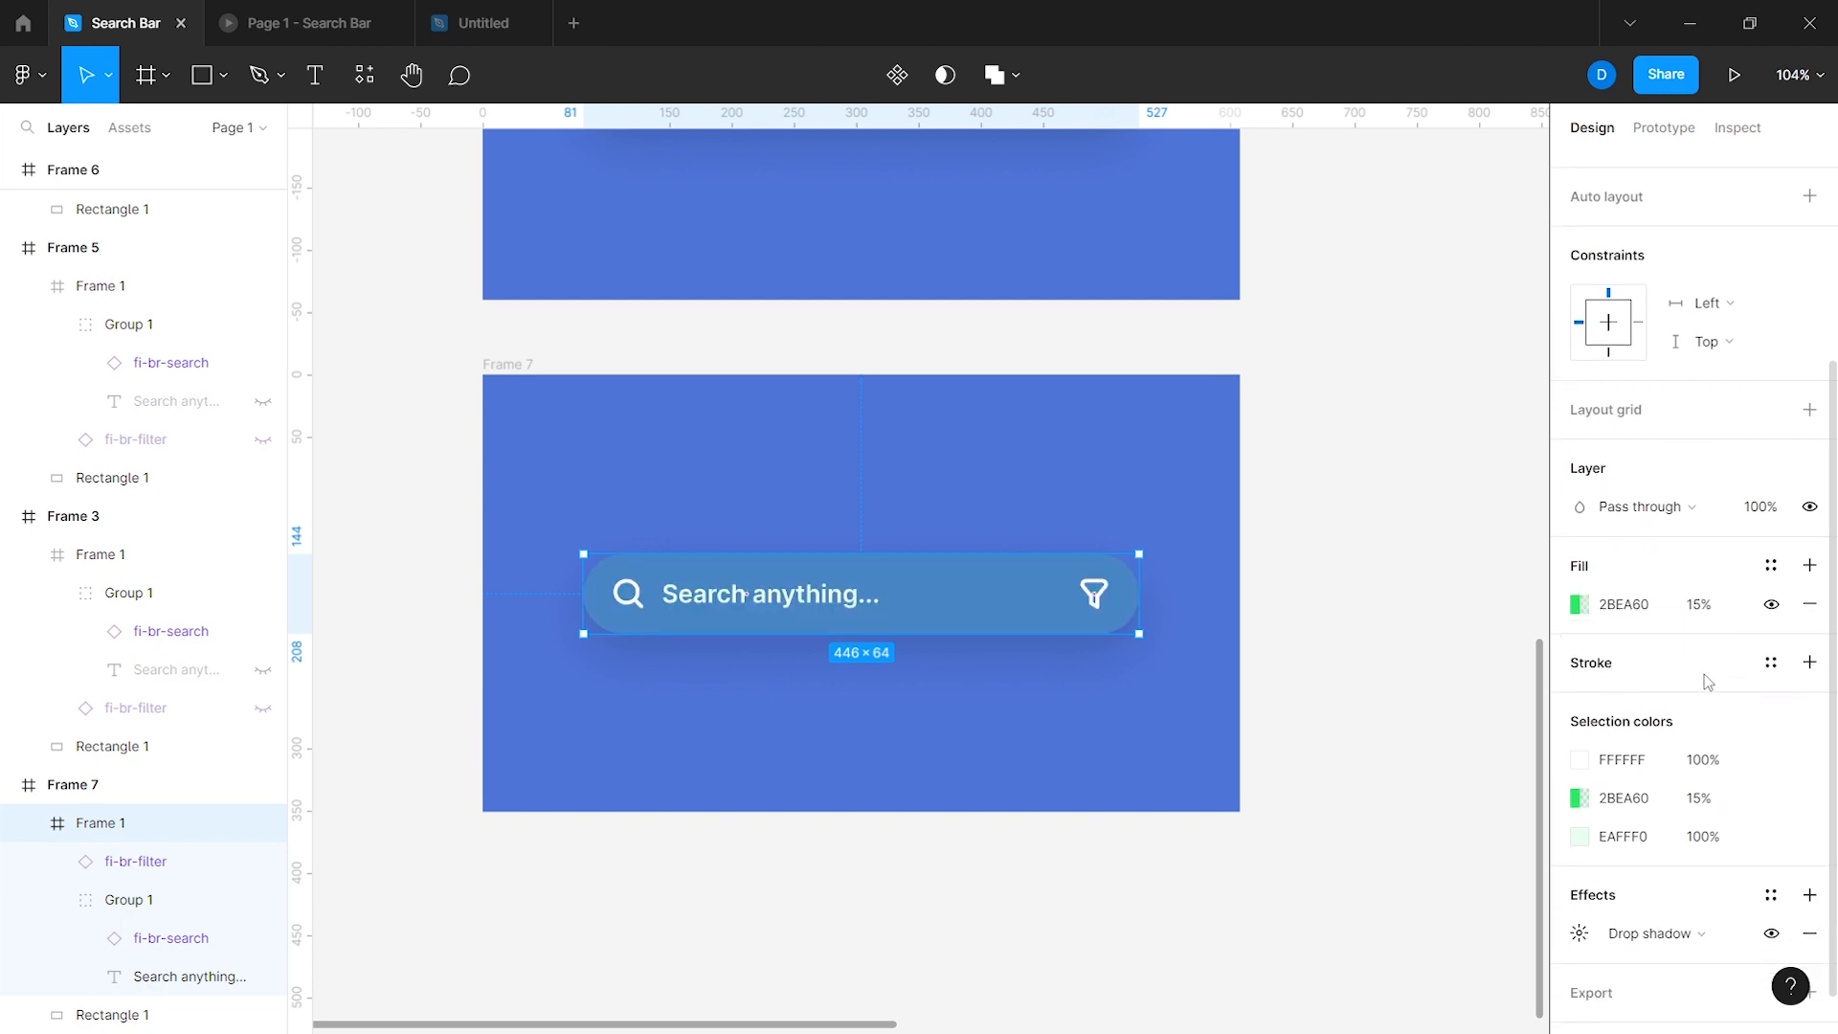
Step: Add a centered stroke of width 3 in green 2BEA60 to Frame 7's search bar
click(1705, 674)
click(1727, 742)
text(3)
key(Return)
click(1592, 739)
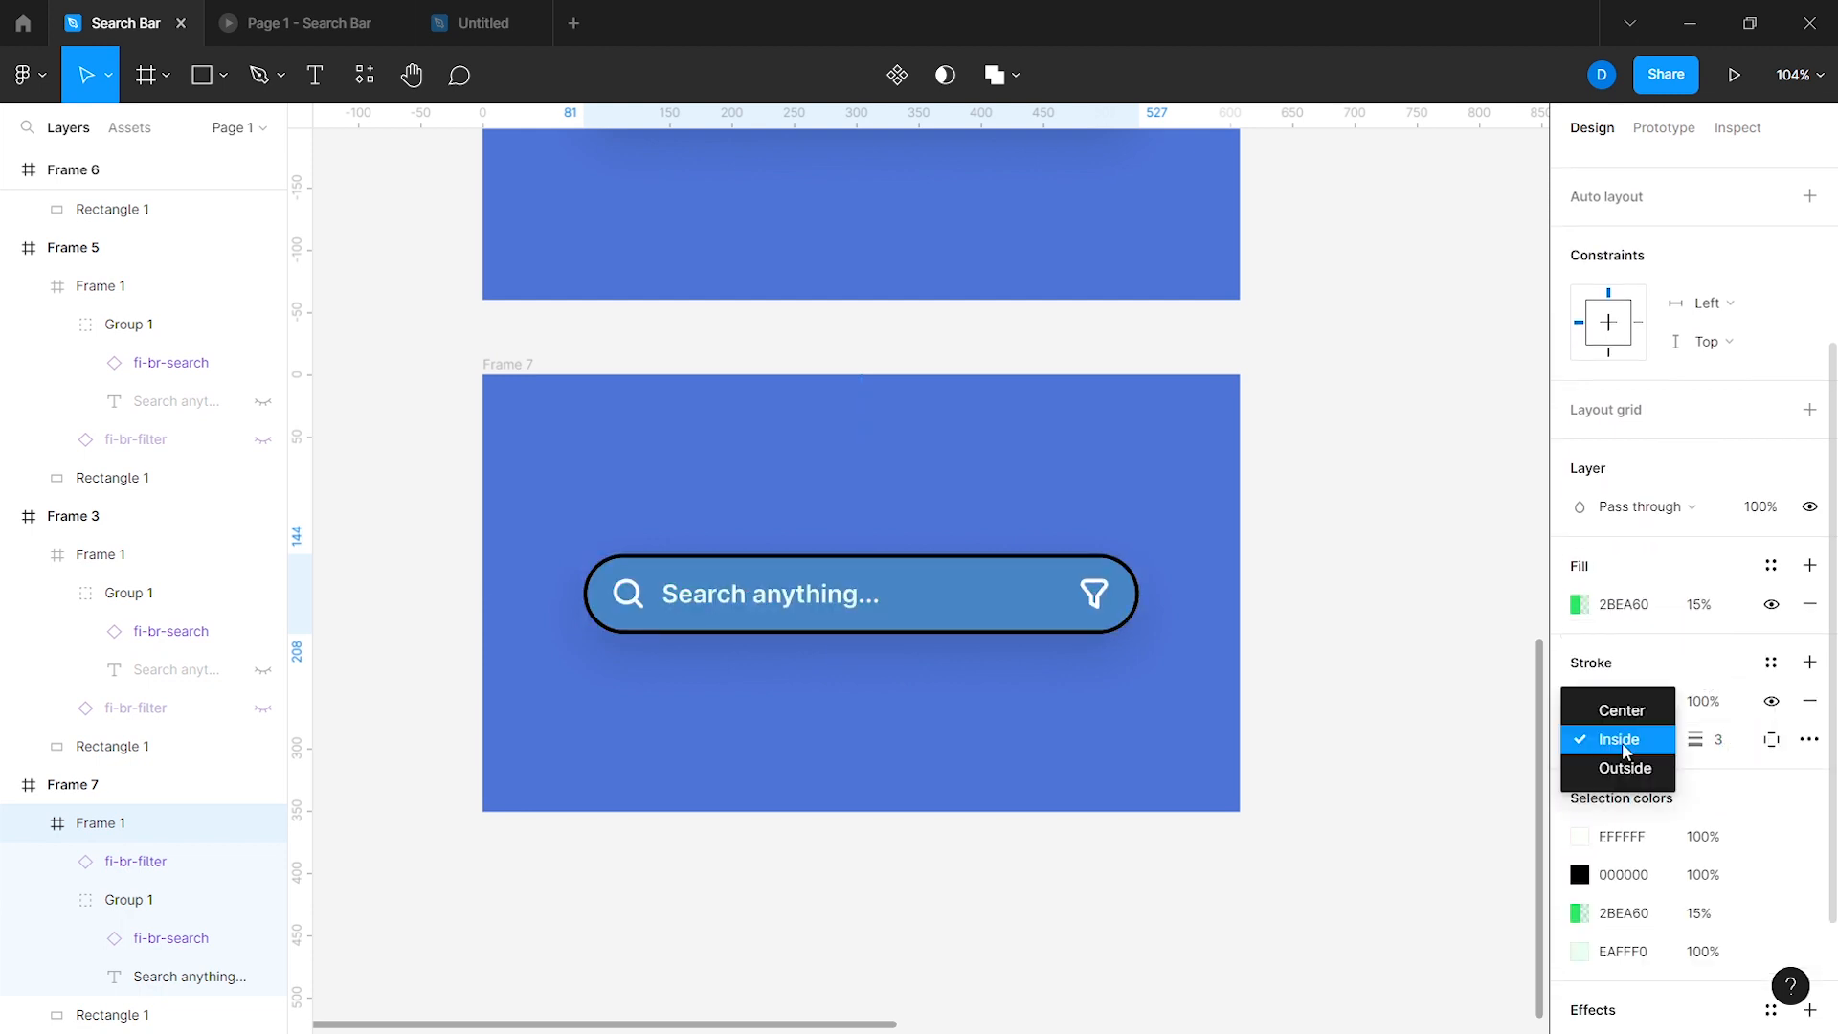
click(1618, 708)
click(1579, 701)
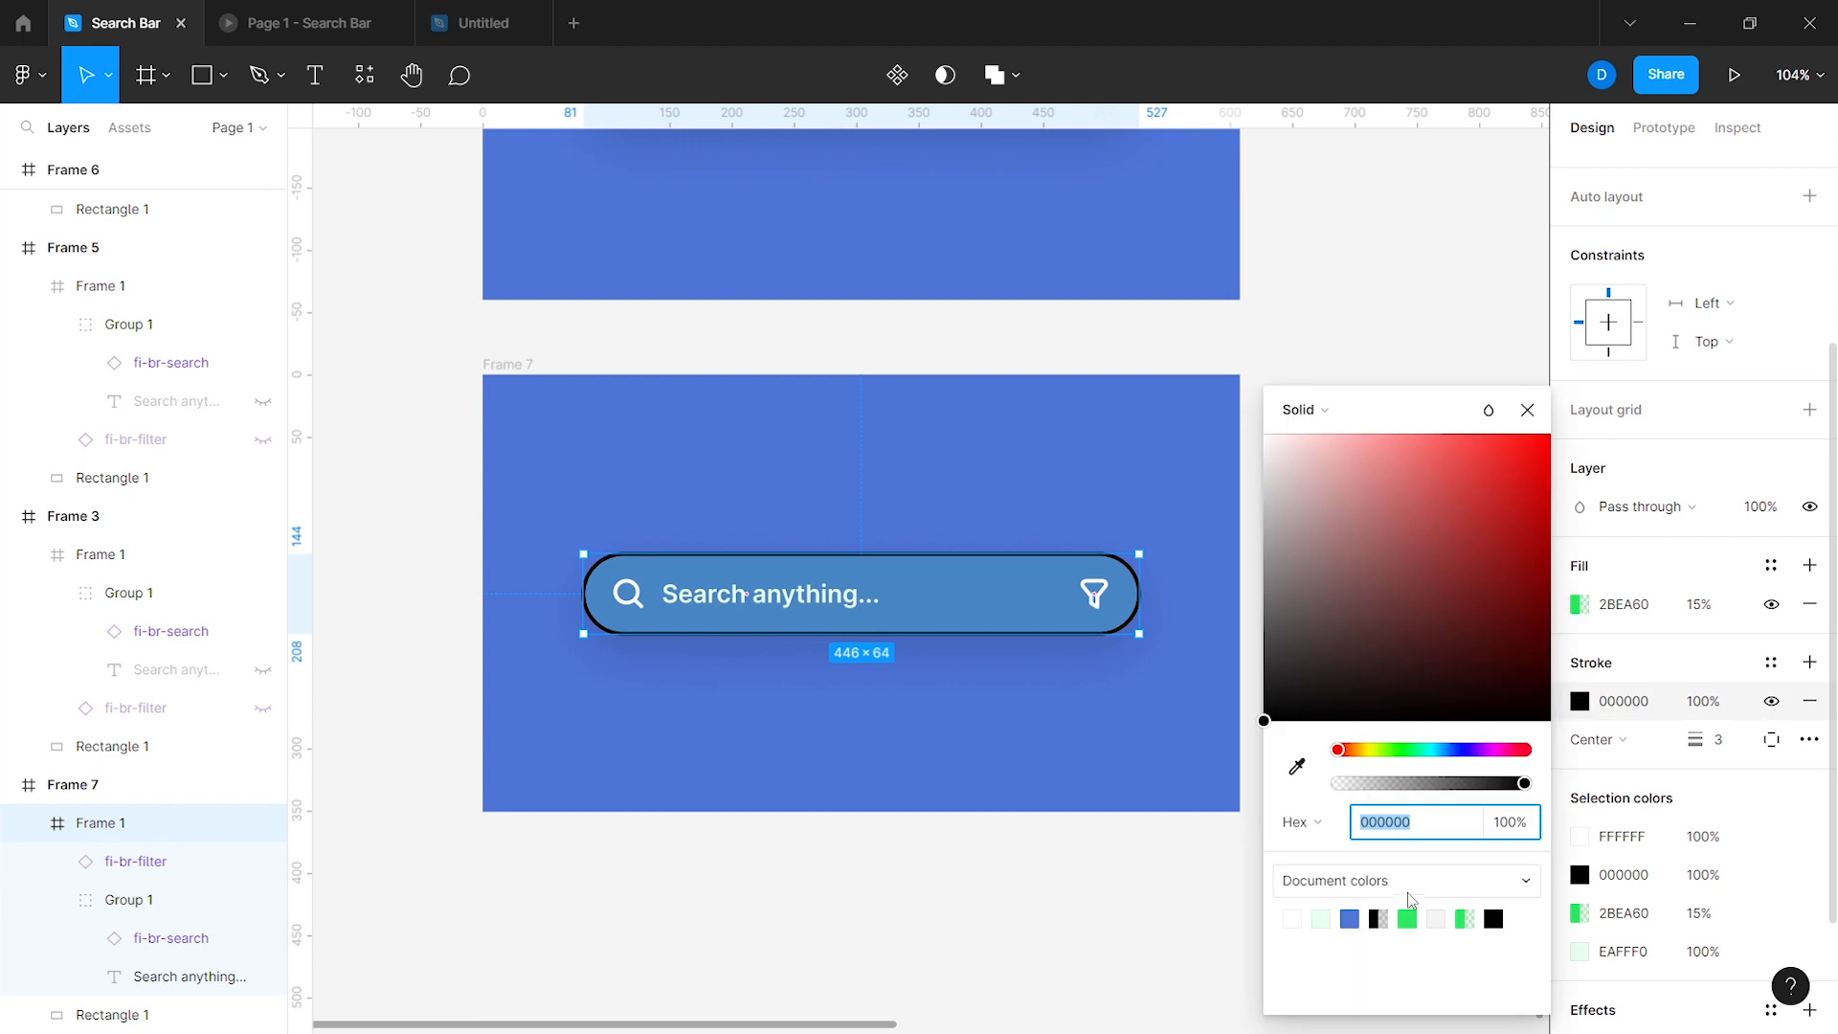
click(1407, 918)
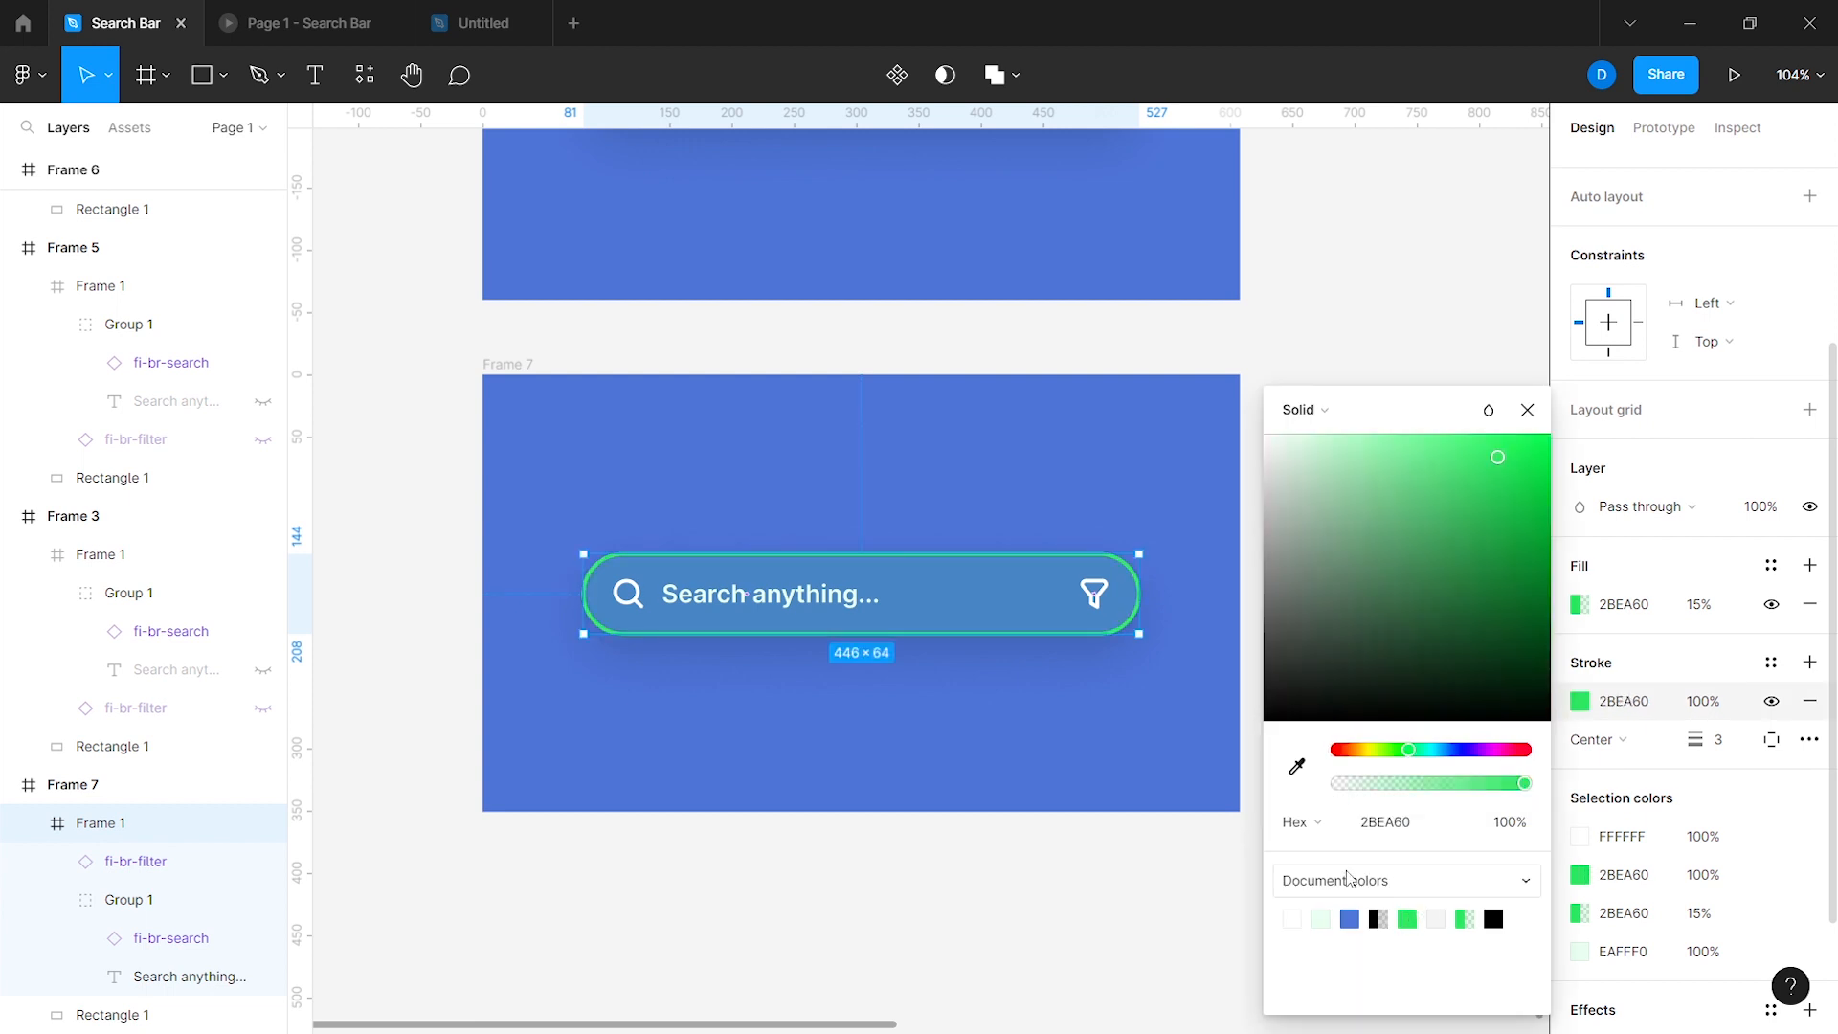
click(1181, 841)
Step: Link Frame 2's search bar to Frame 7 with On click, Smart animate, Ease out, 20ms, and preview the transition
scroll(698, 411, down, 1)
scroll(762, 377, down, 3)
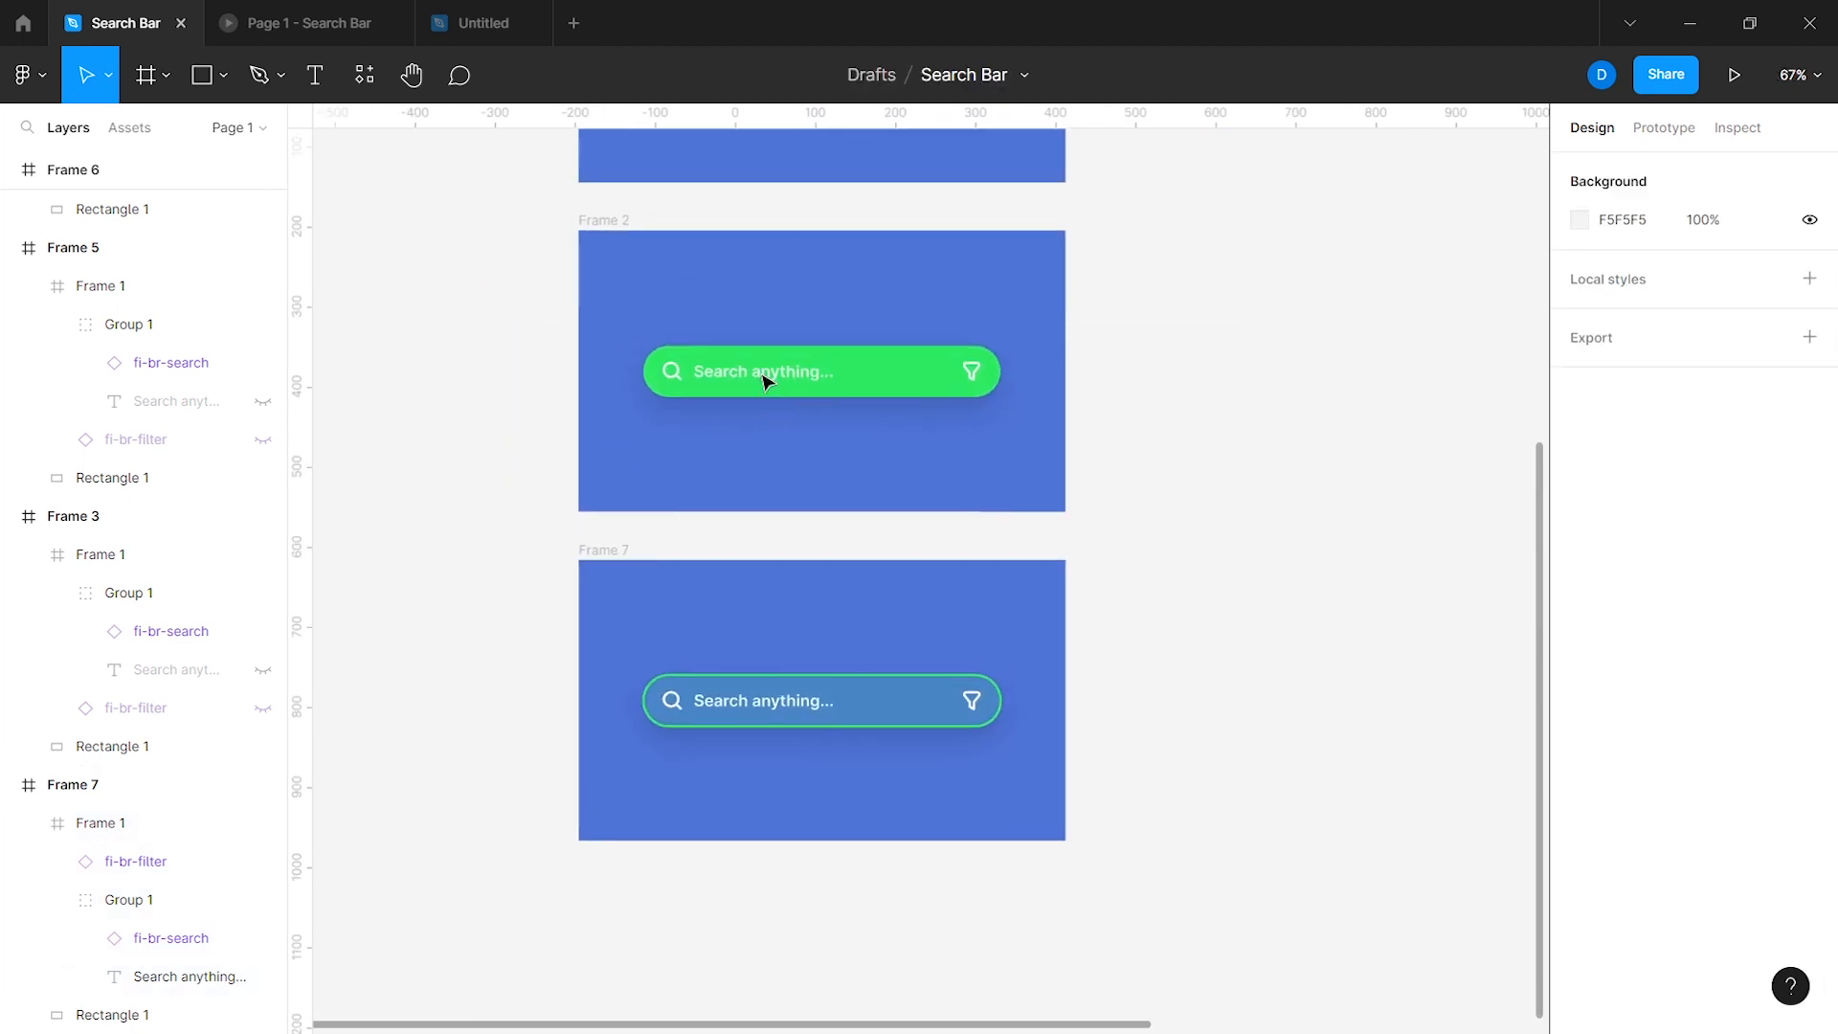
click(843, 396)
key(shift+e)
drag(822, 399, 824, 570)
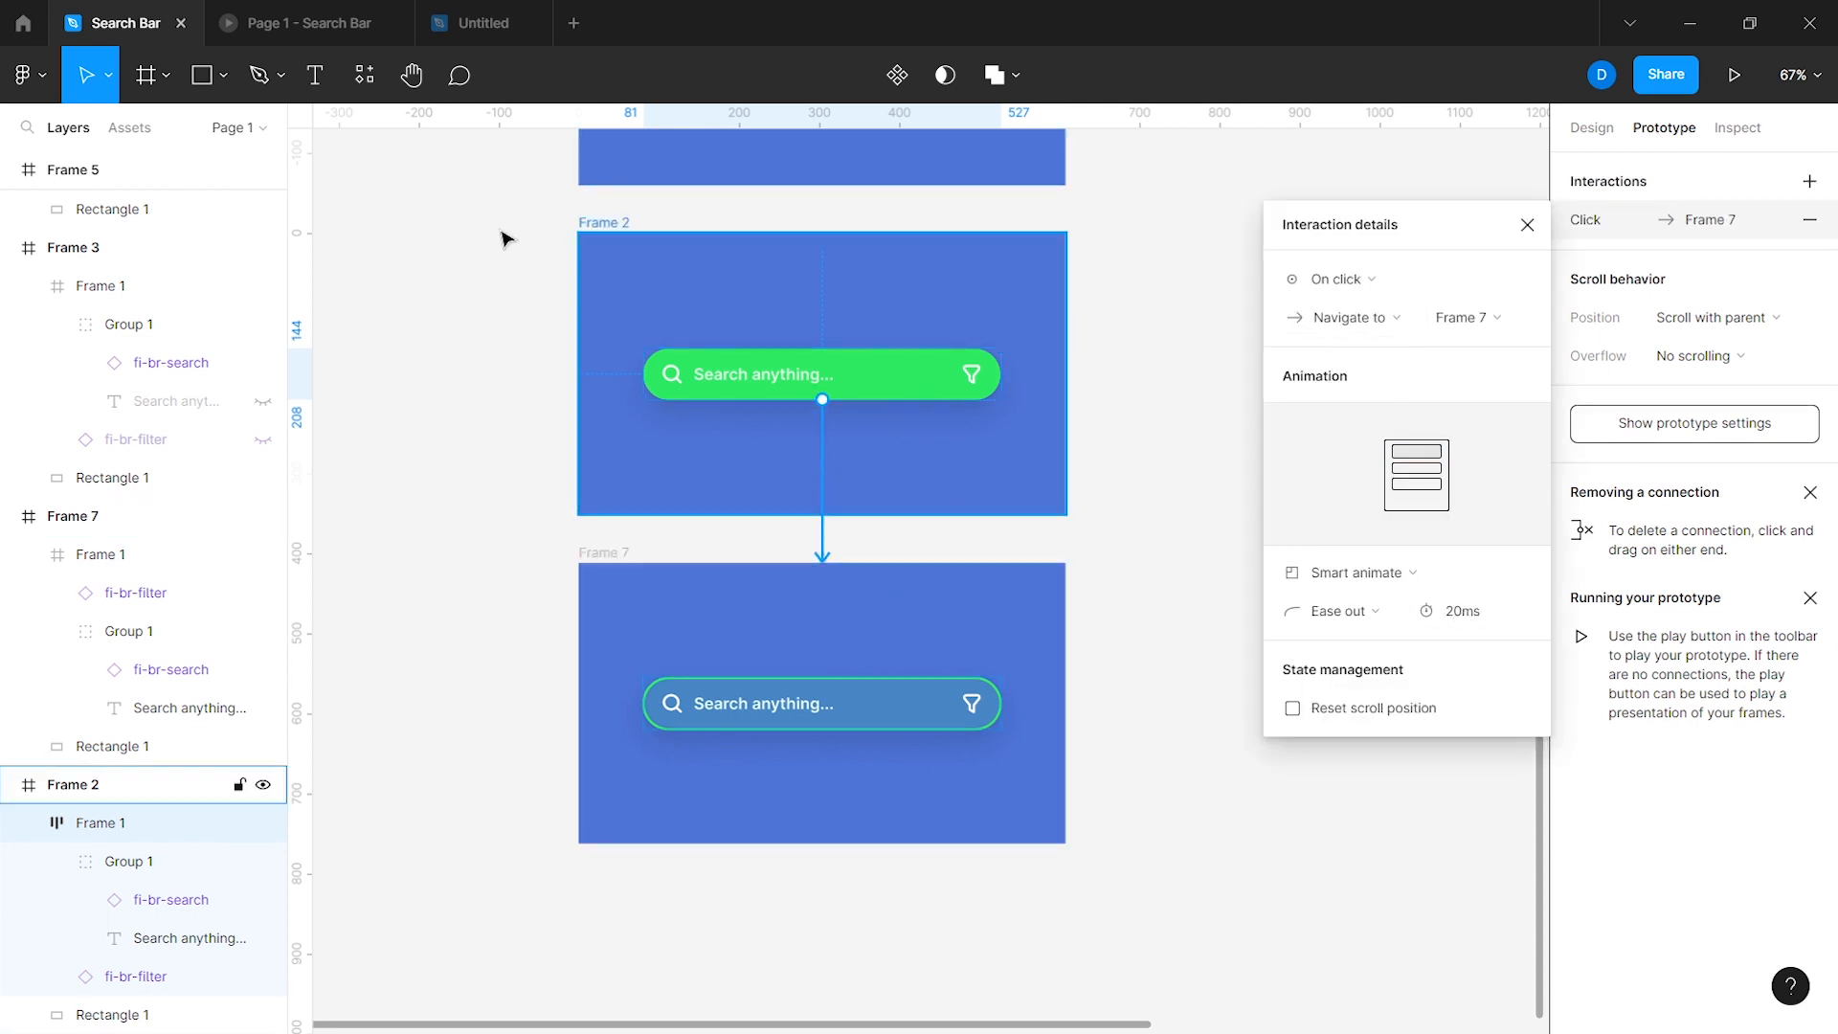
key(ctrl+alt+Return)
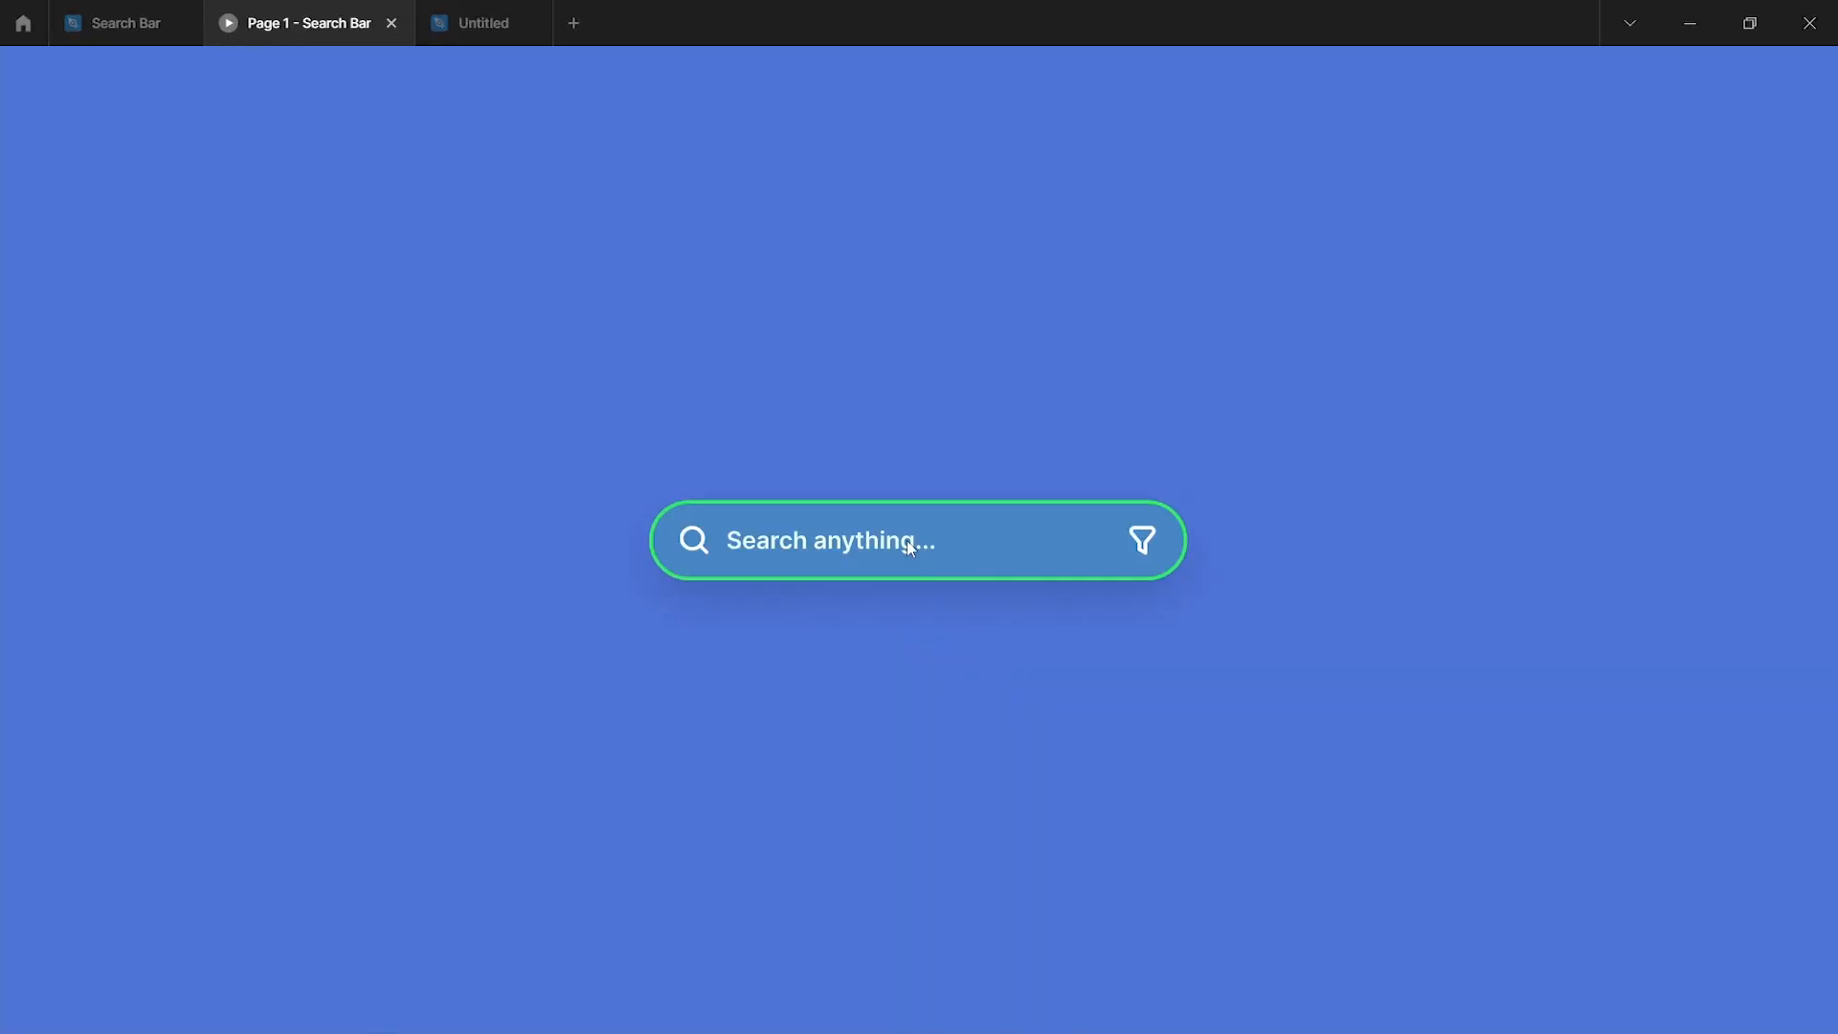
click(120, 23)
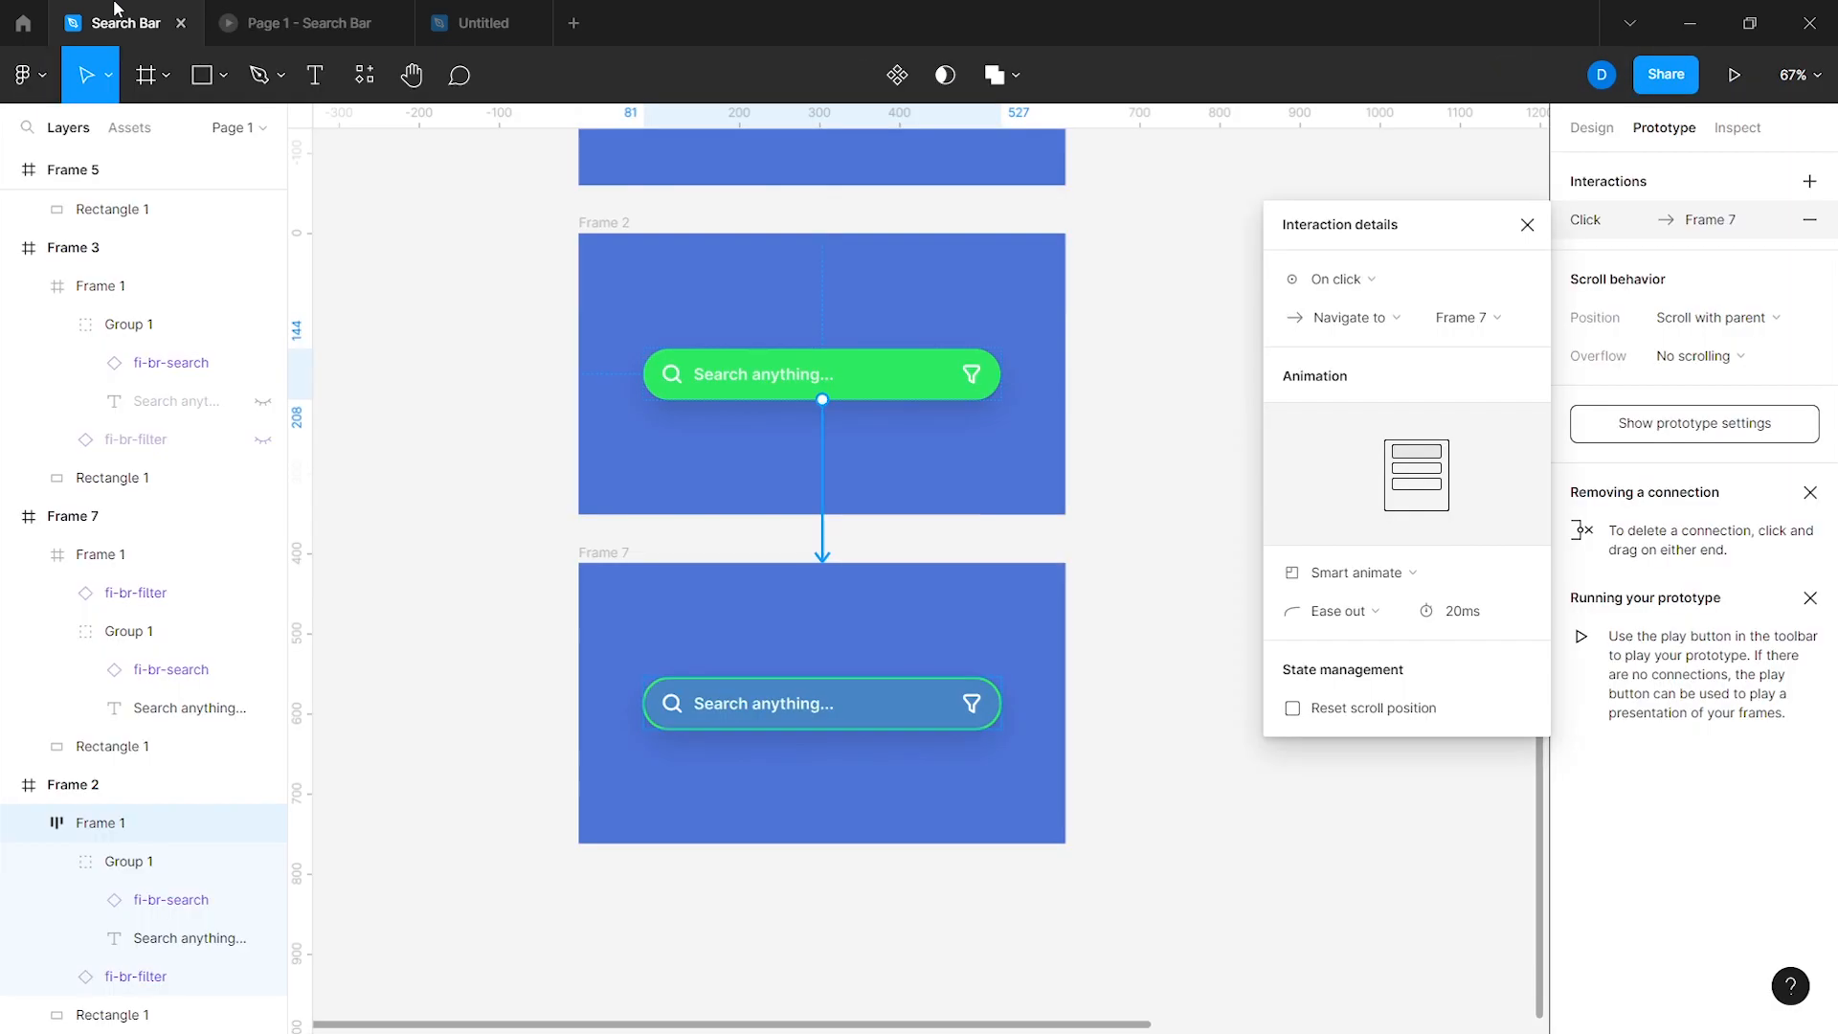
Step: Hide the filter icon inside Frame 7's search bar
scroll(986, 620, down, 3)
click(1584, 141)
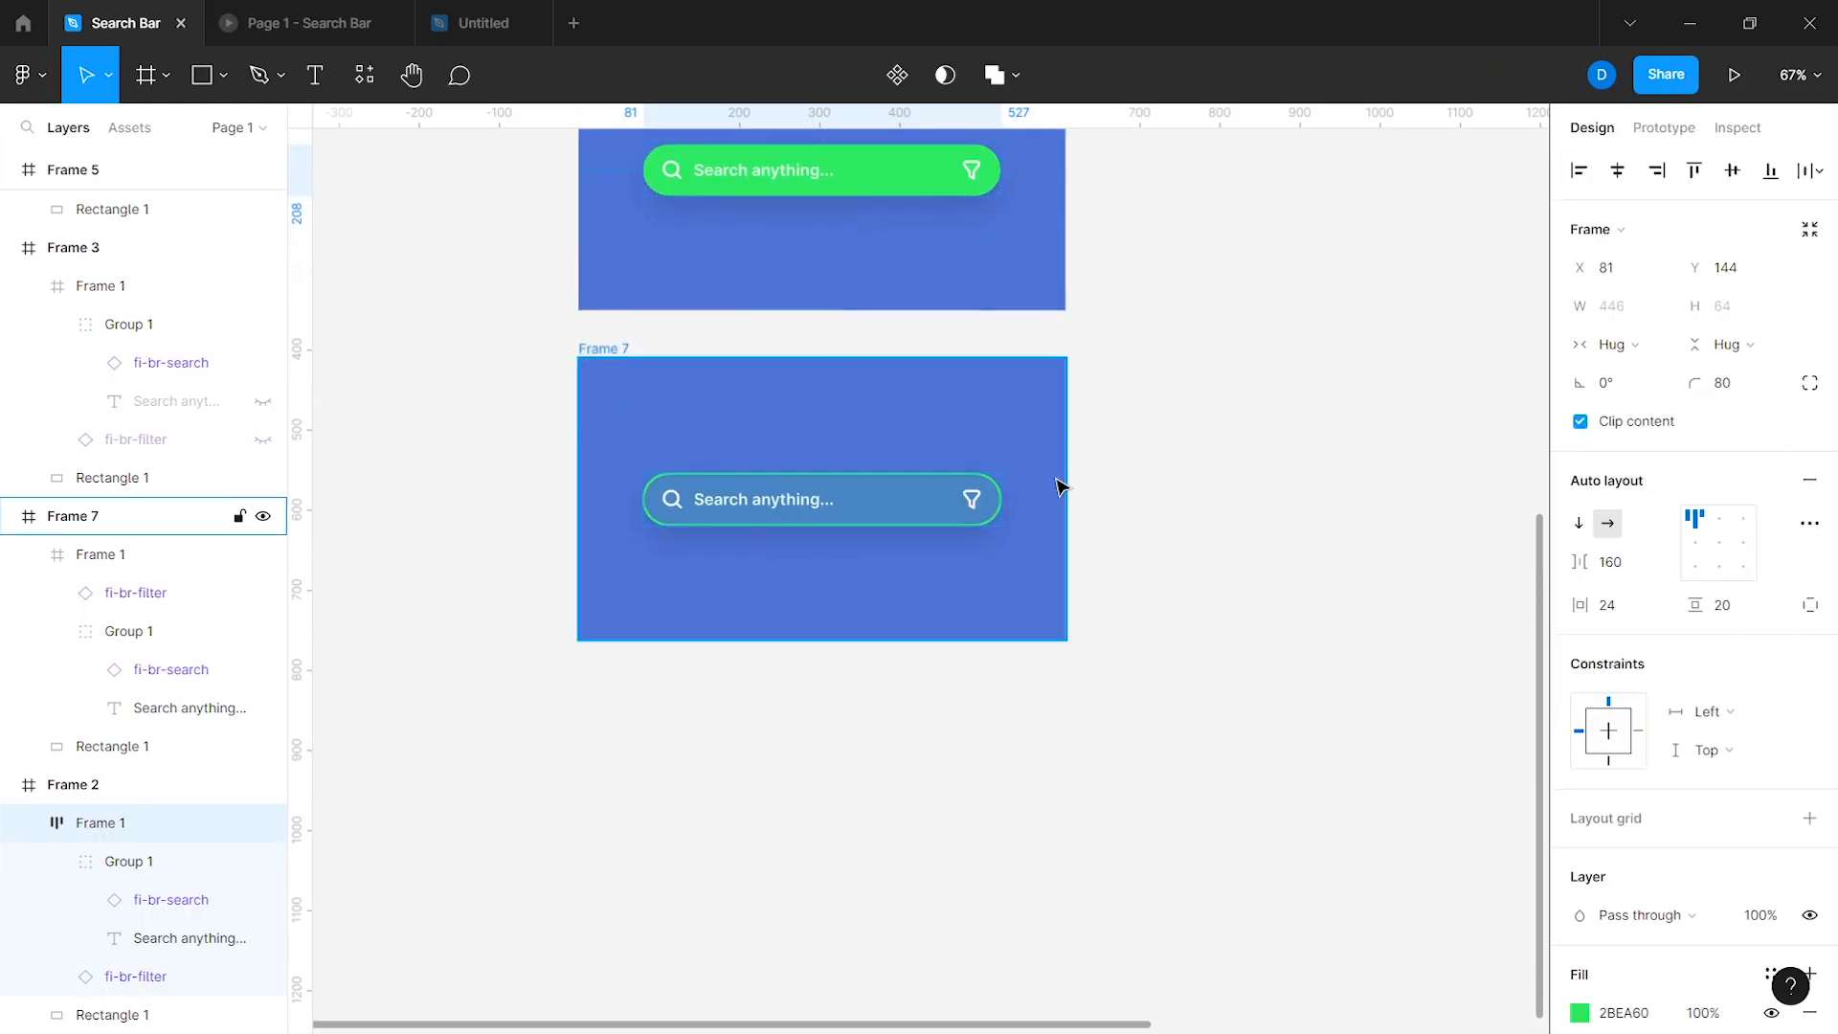
click(1058, 484)
scroll(971, 520, up, 5)
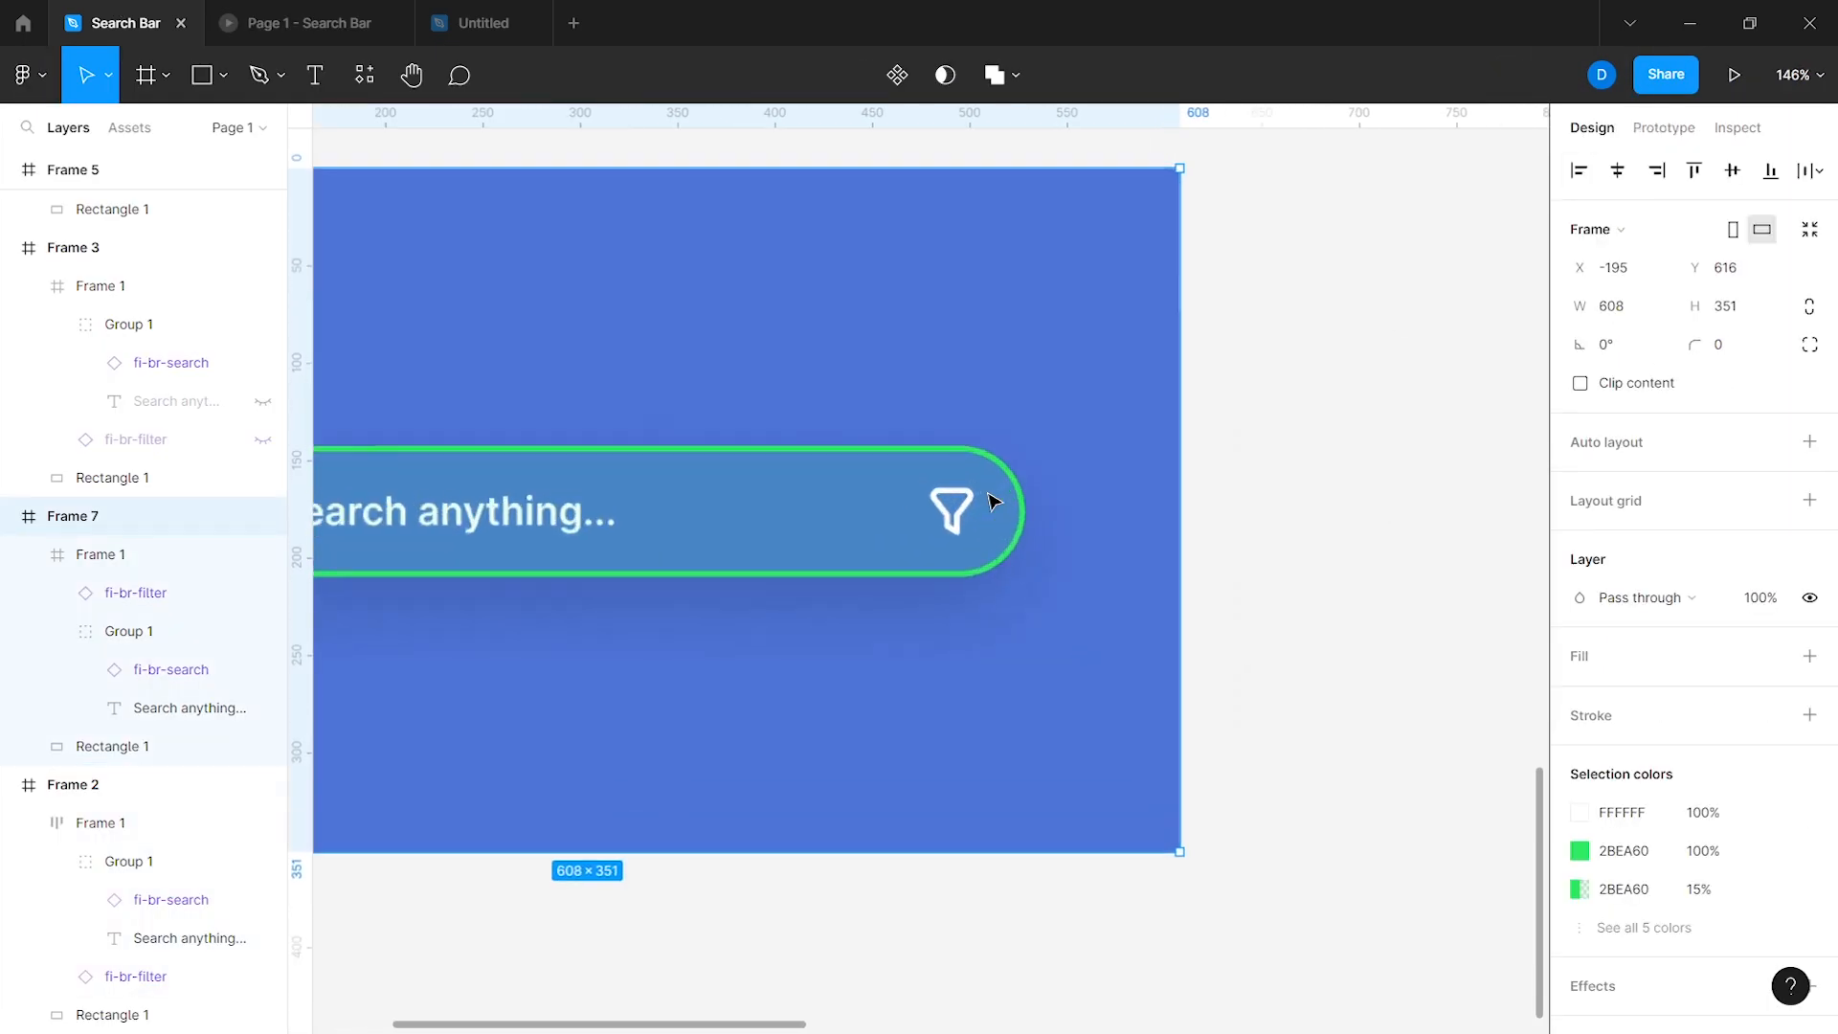
double_click(938, 518)
click(262, 595)
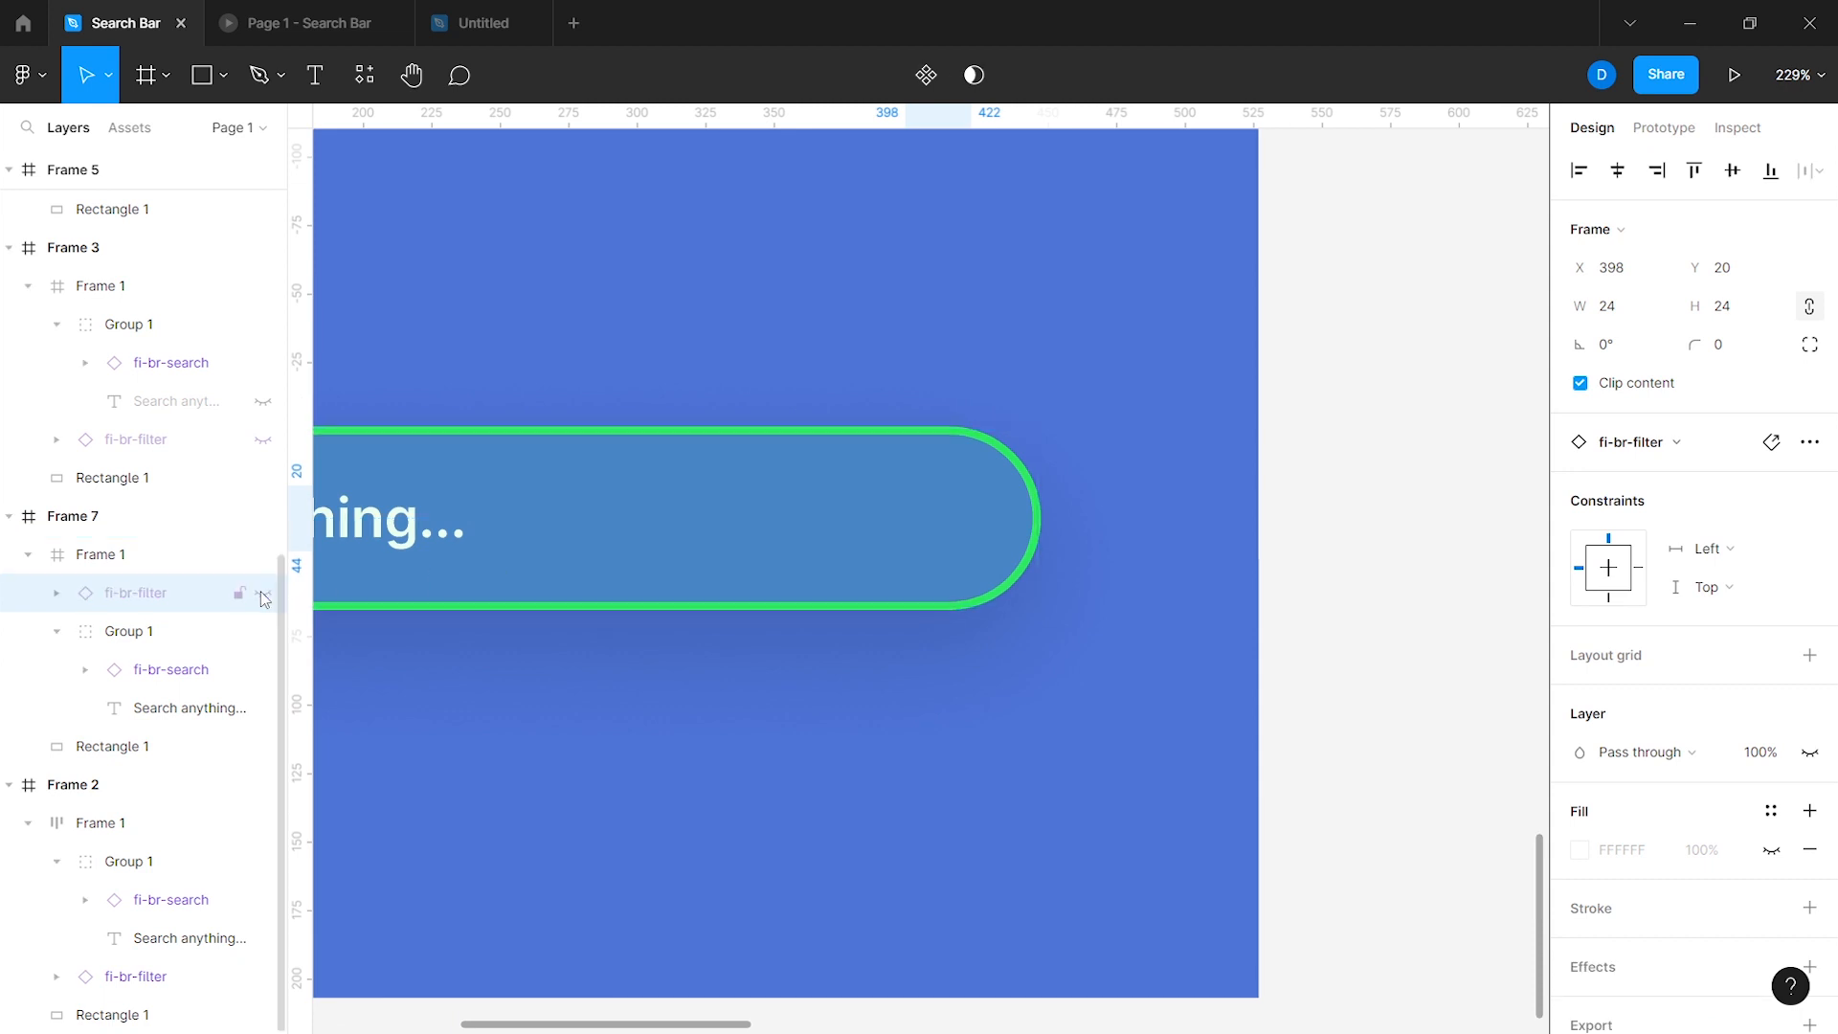
click(261, 596)
click(261, 596)
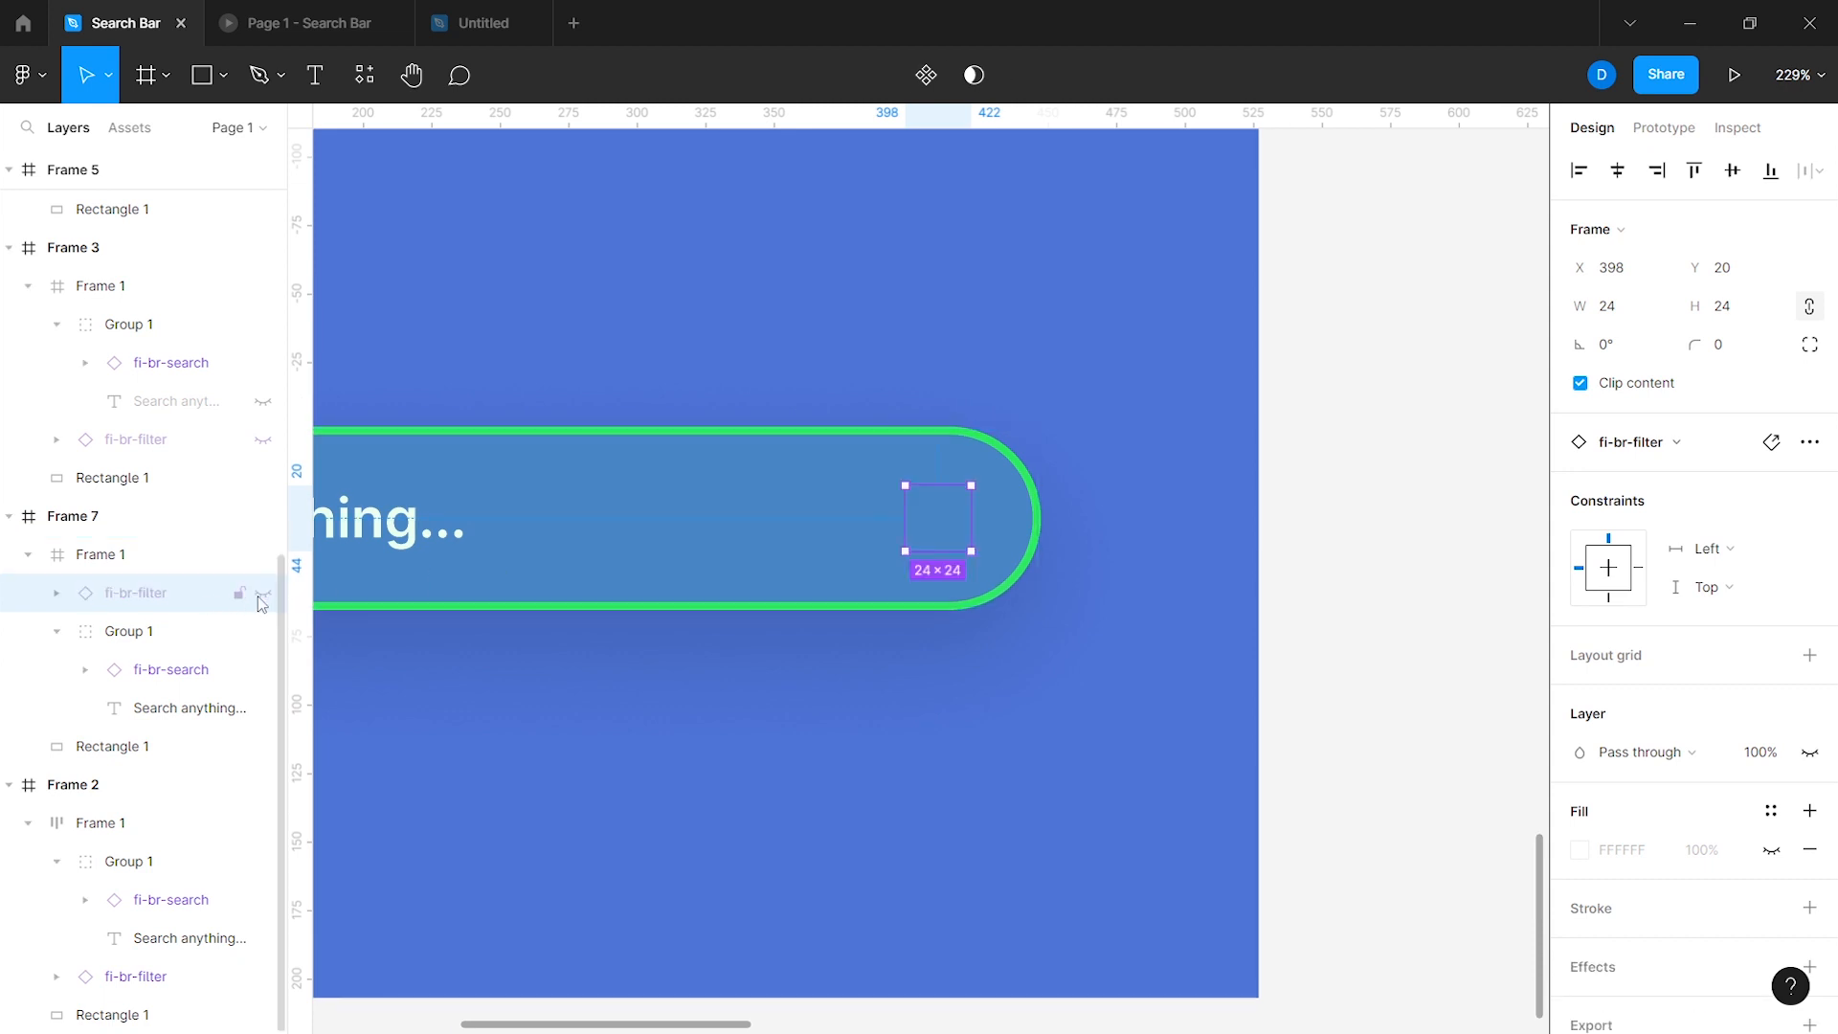
Step: Draw a 30 × 30 circle over the hidden filter icon's spot and center it vertically in the search bar
click(223, 75)
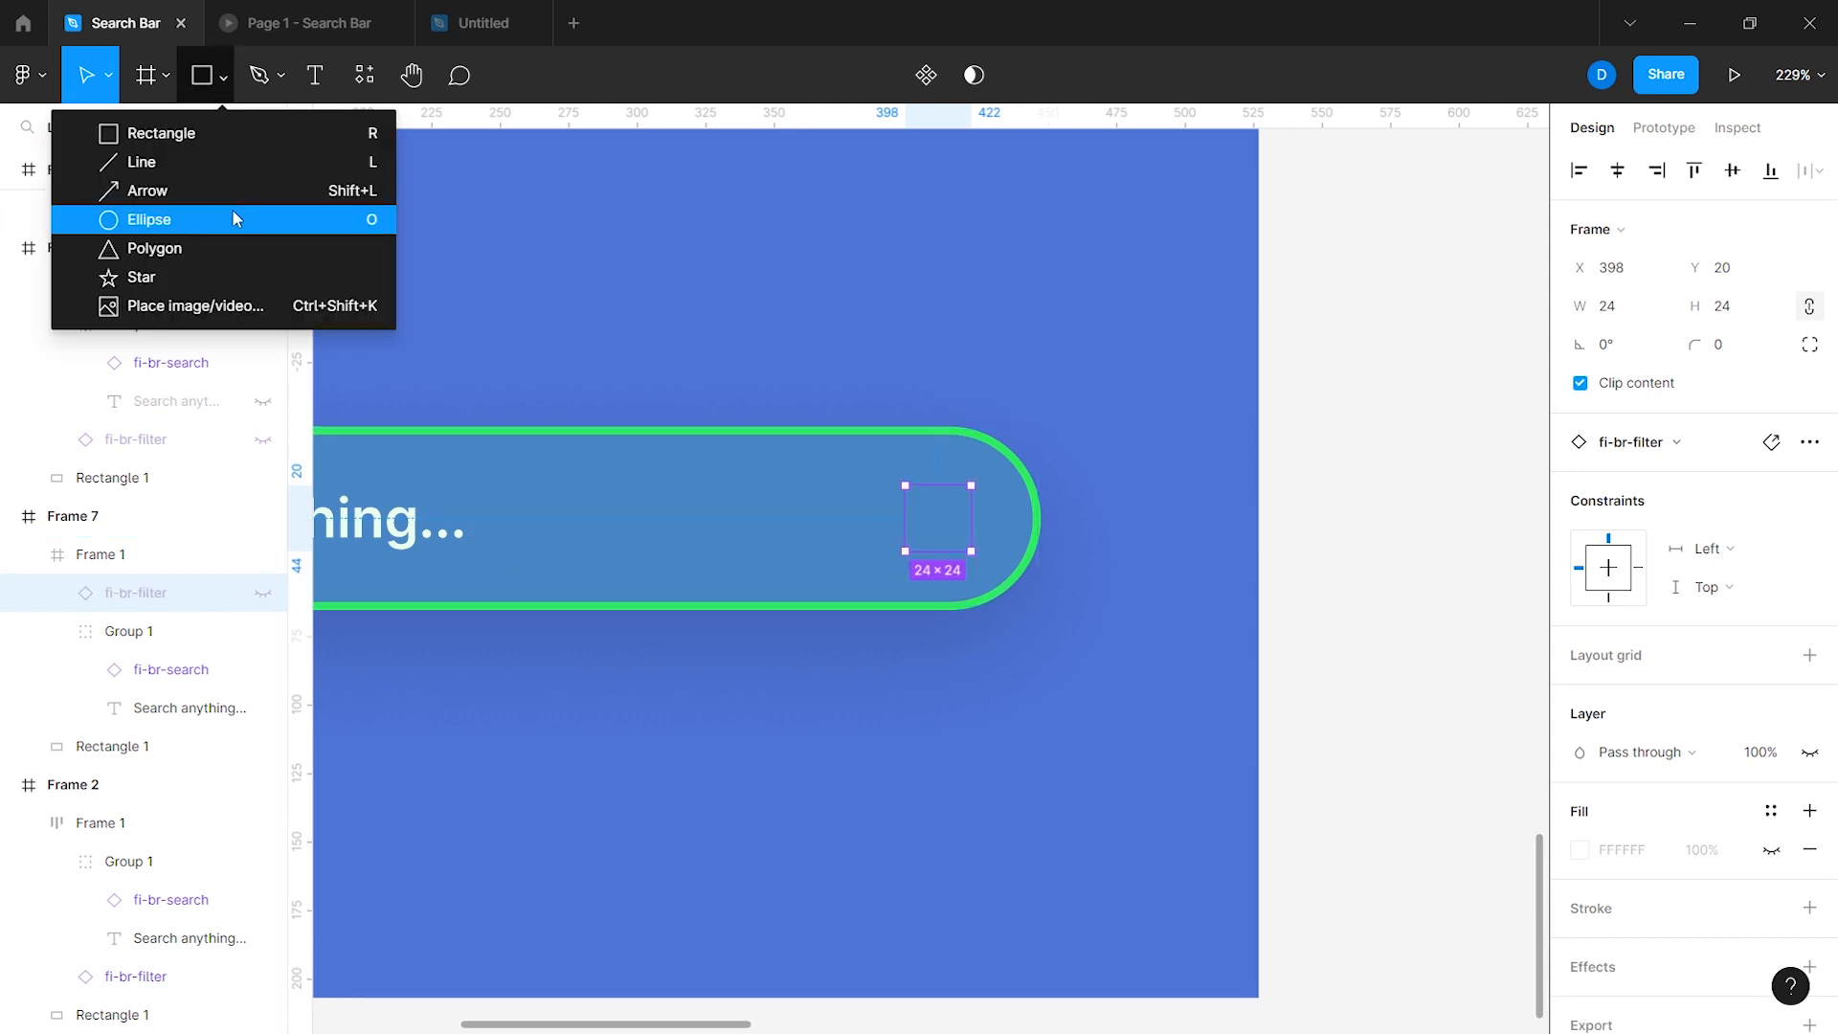
click(233, 216)
drag(947, 517, 982, 555)
text(30)
key(Return)
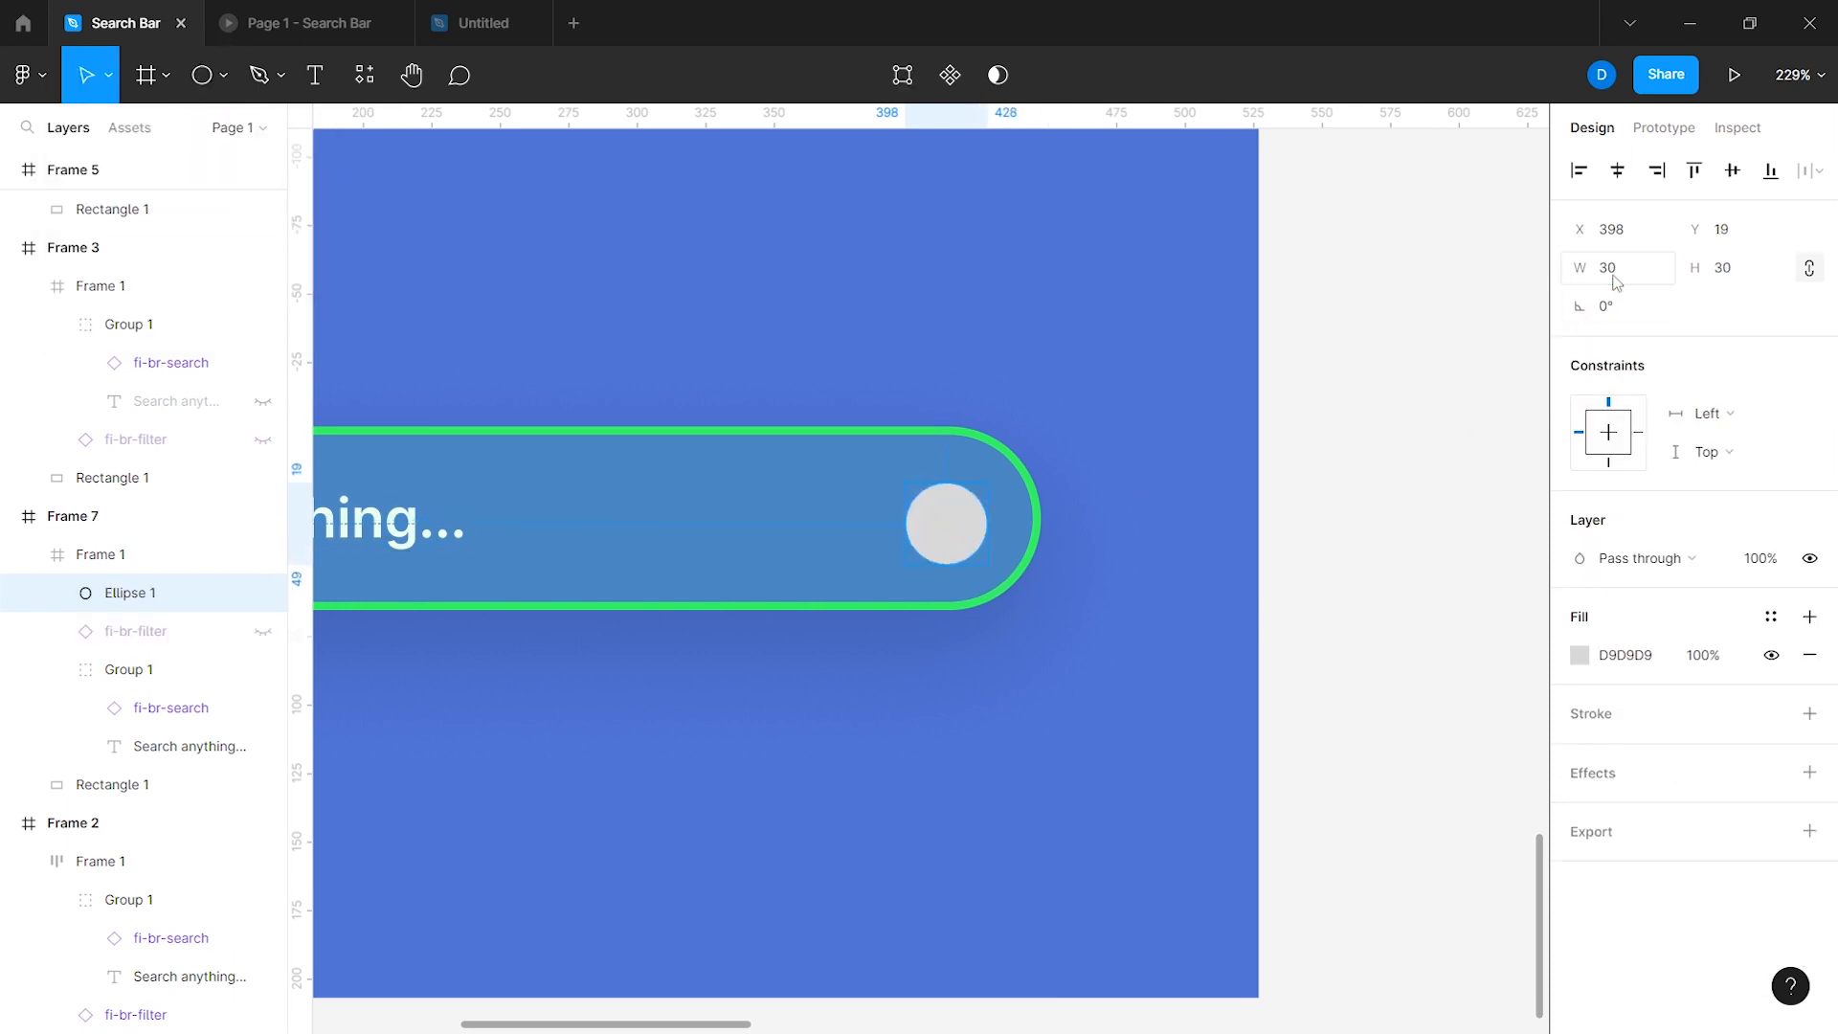
click(1733, 171)
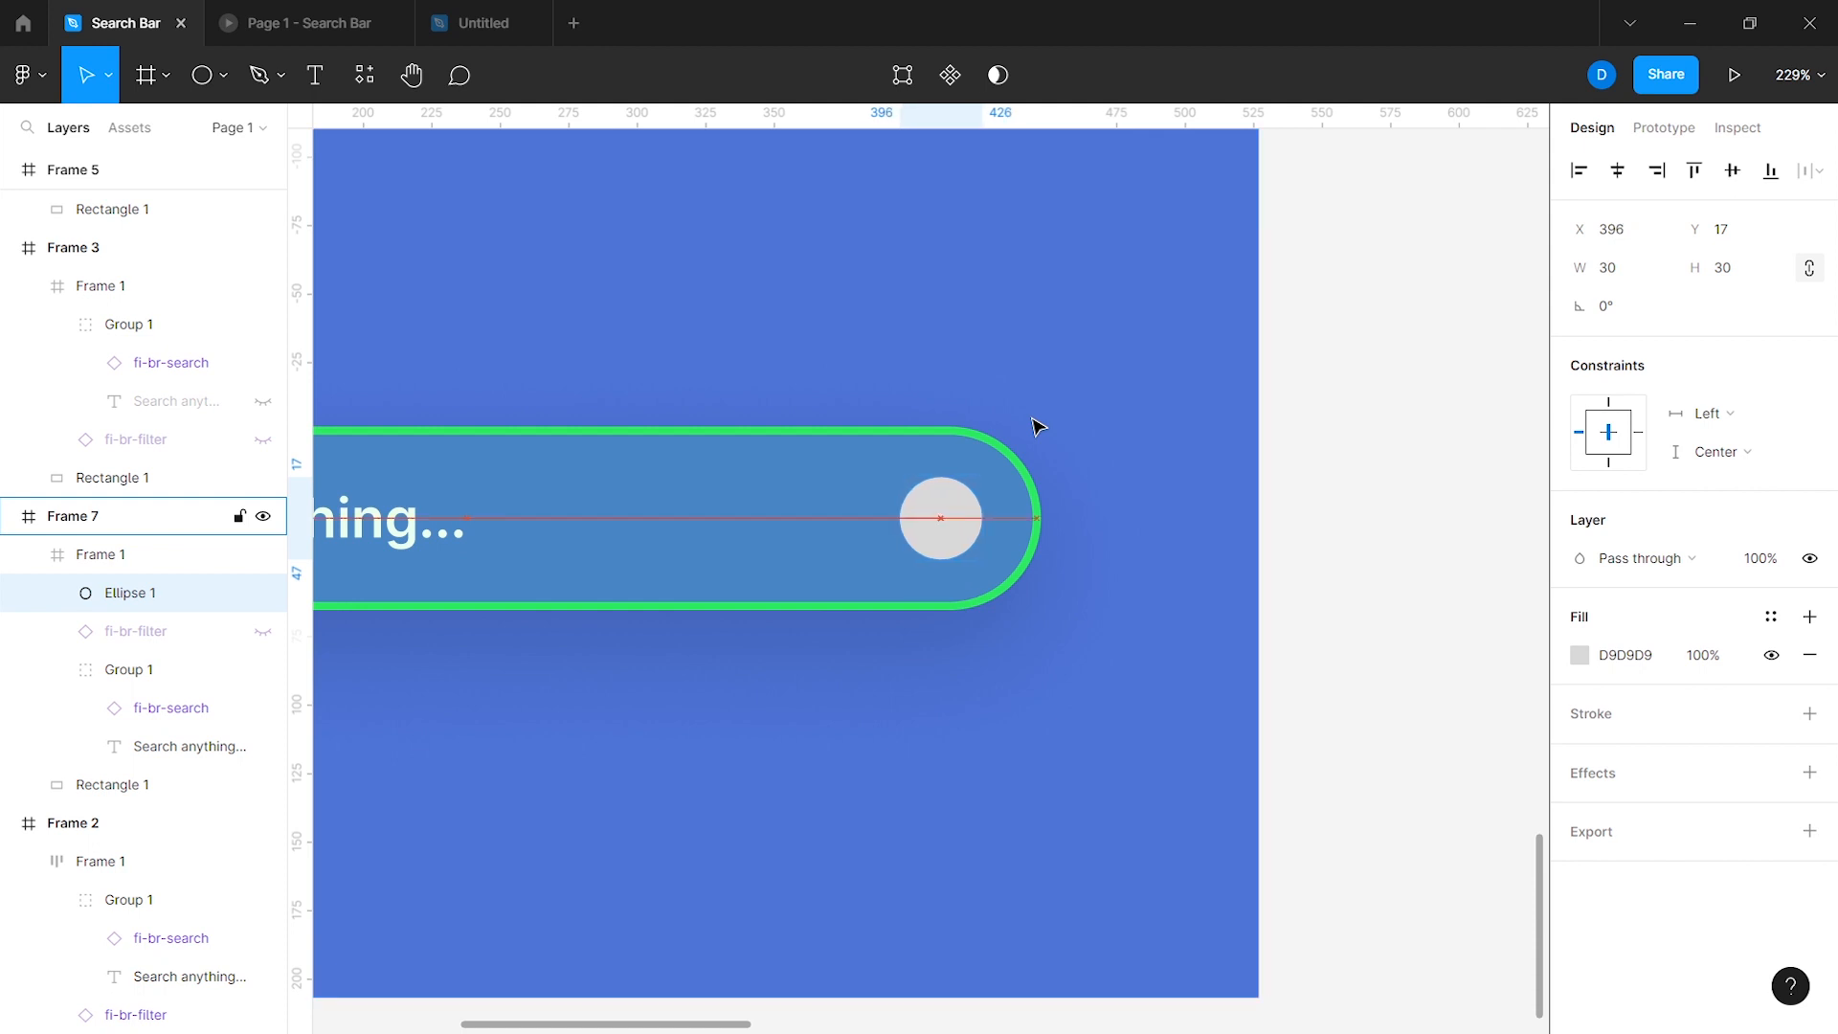
Step: Draw a diagonal line at -45° inside the circle, set its length to 18, and shift it to X 405
scroll(938, 479, up, 3)
click(226, 76)
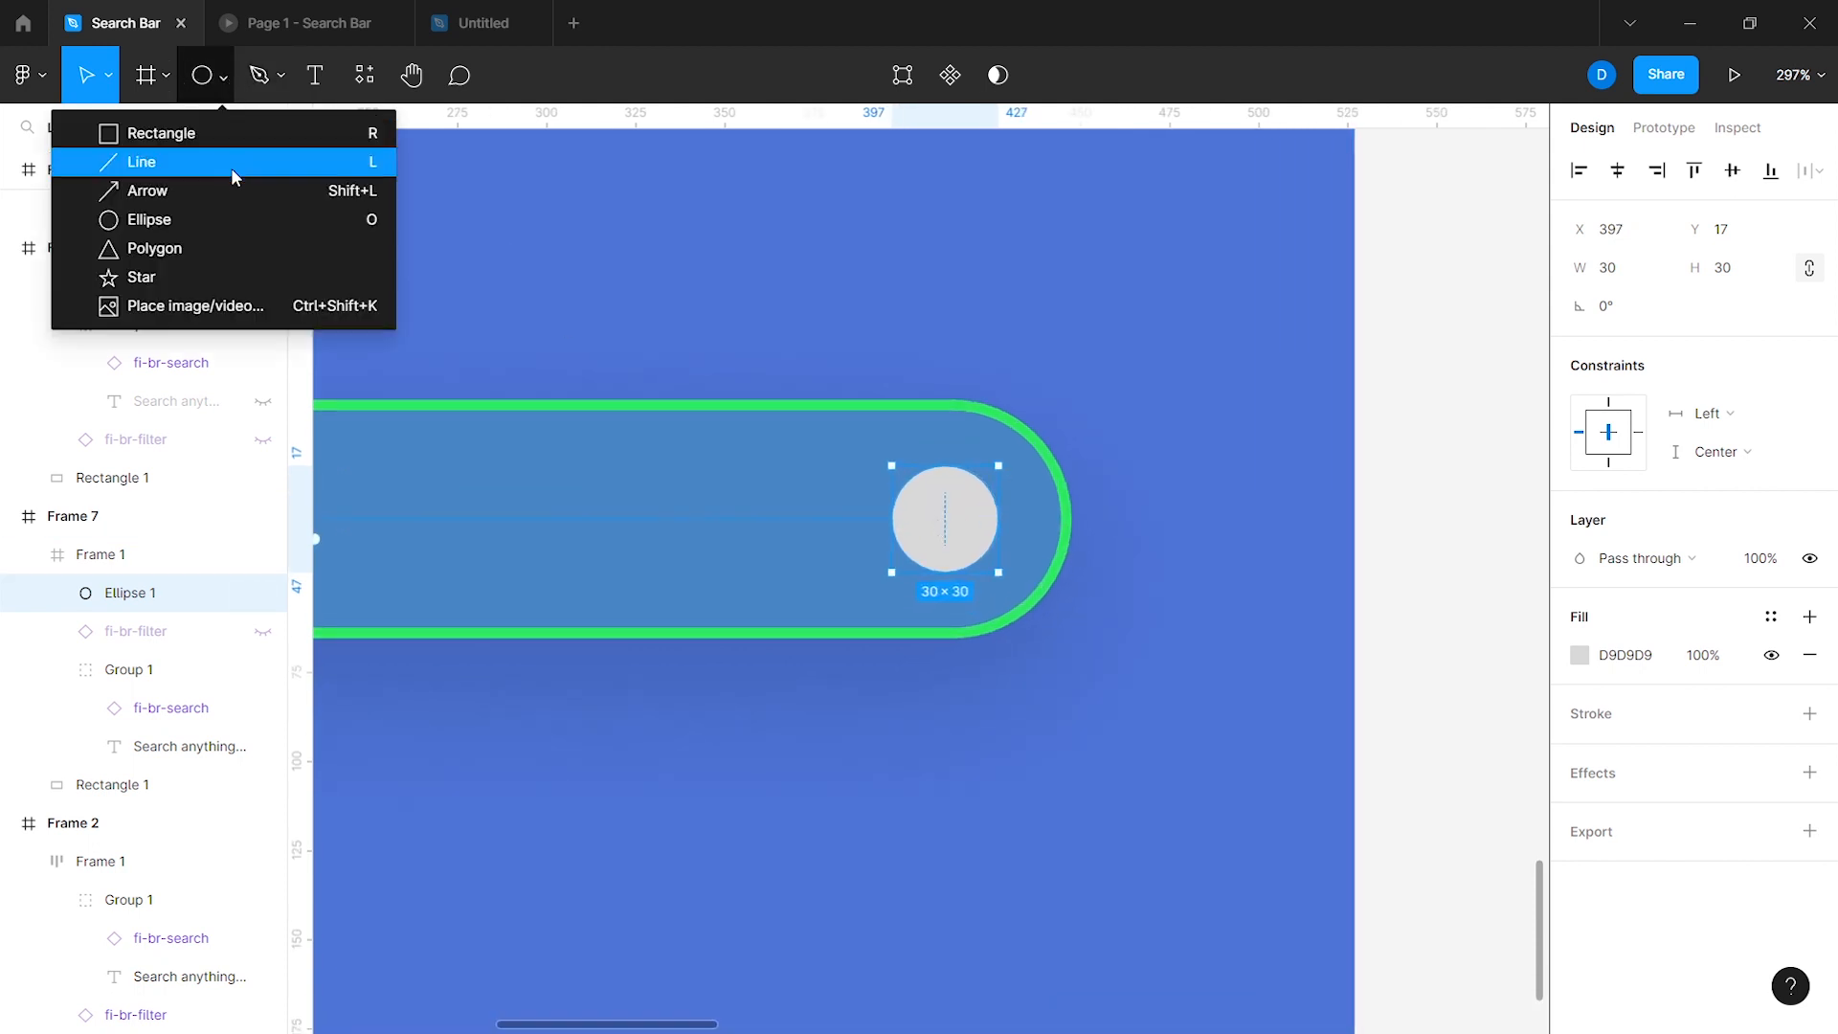
click(231, 169)
drag(945, 491, 986, 552)
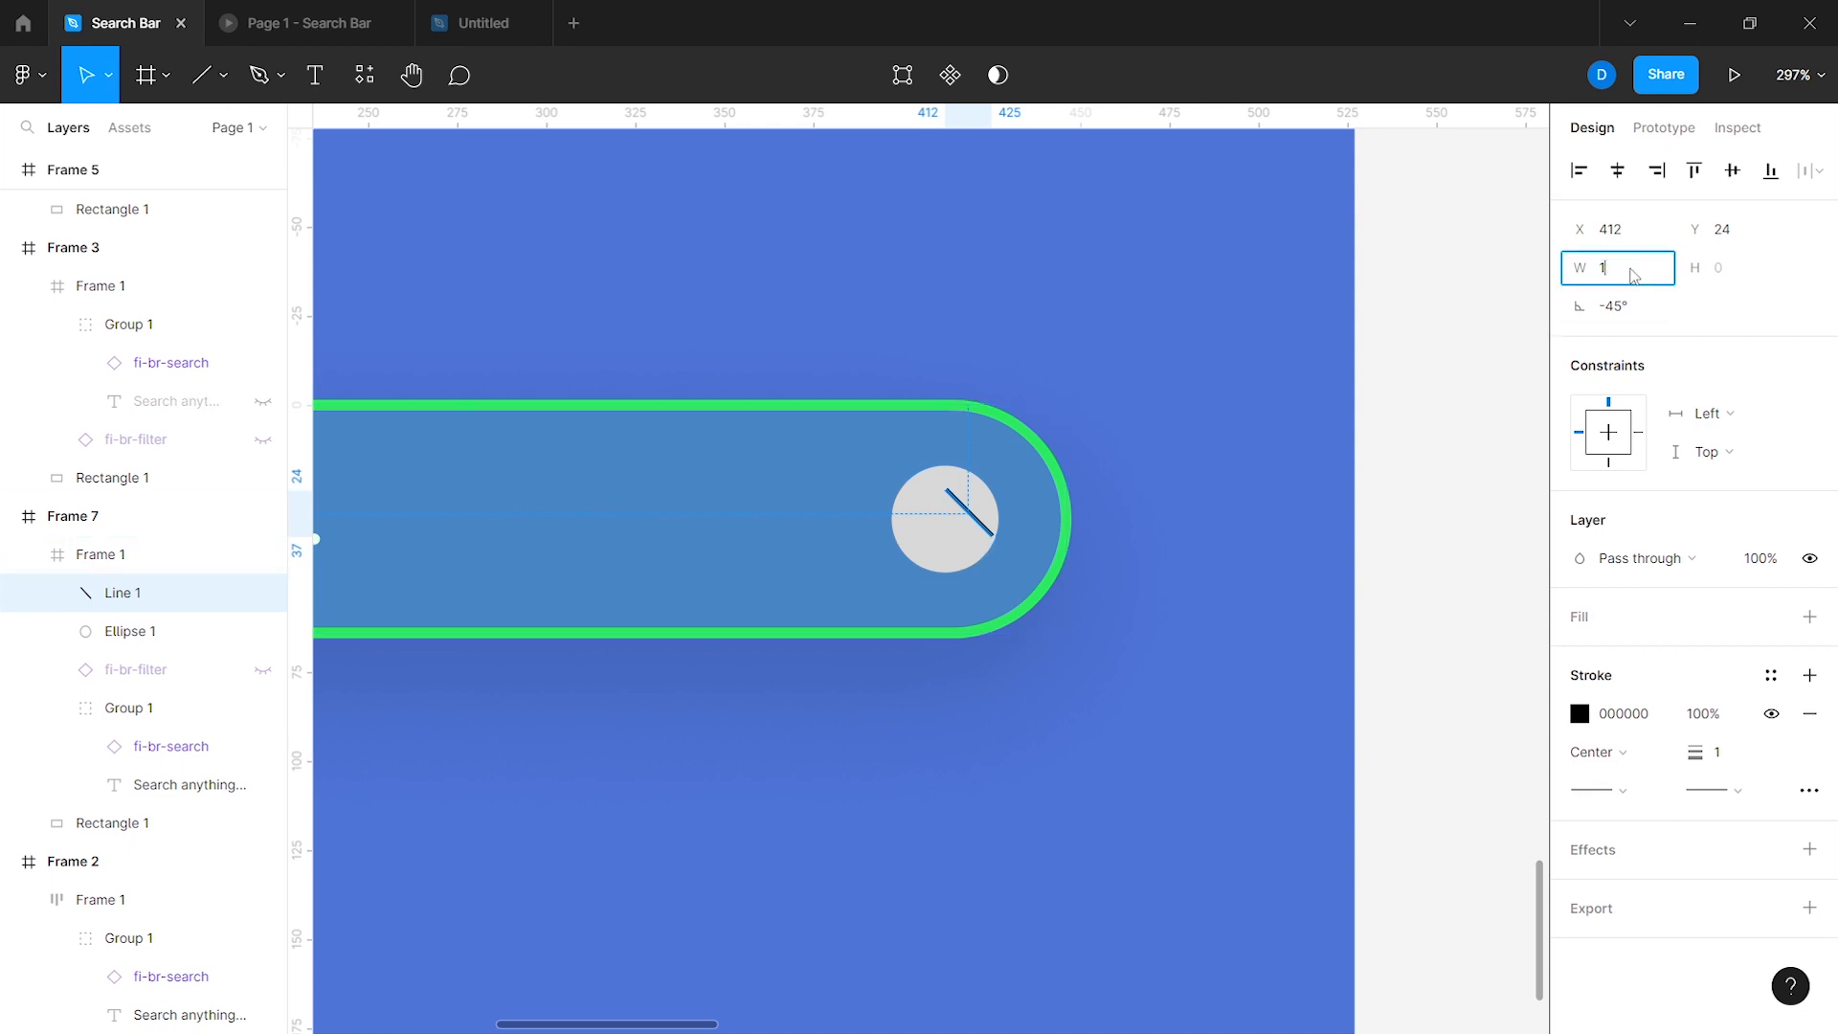
key(Left)
key(Left)
key(Left)
key(Left)
key(Left)
key(Left)
key(Left)
key(Left)
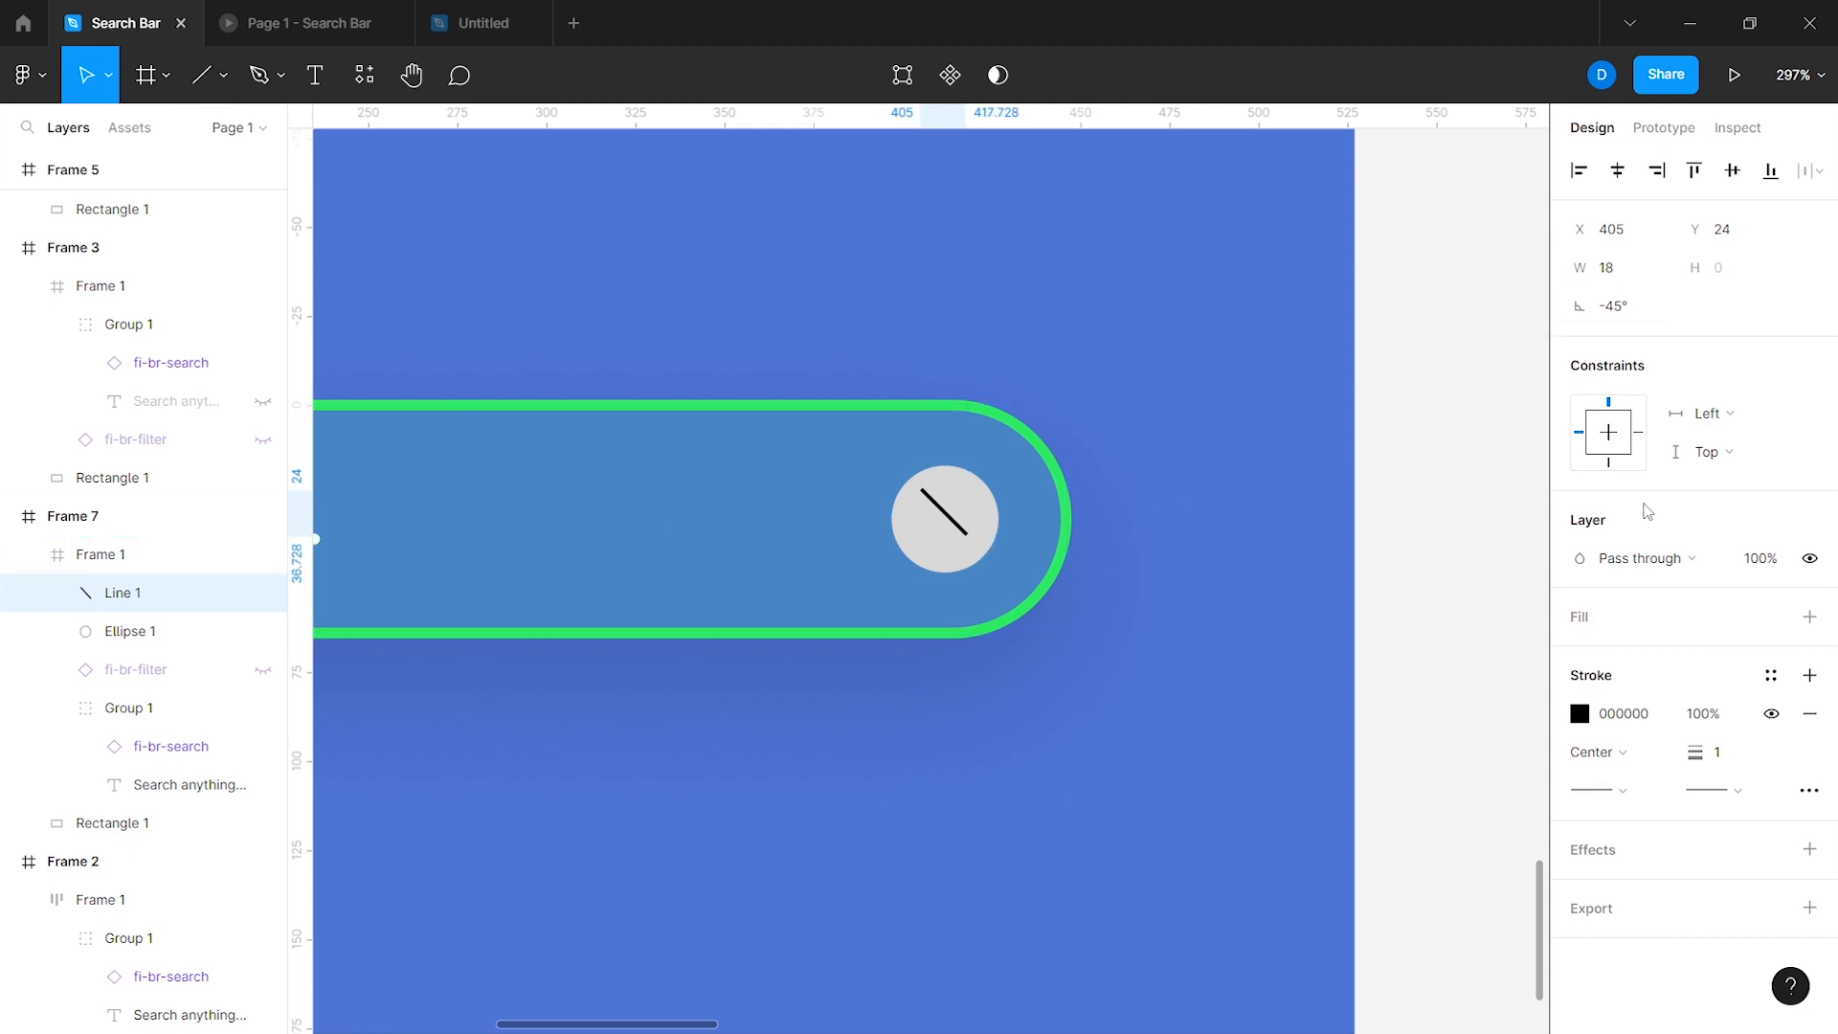
Step: Set the diagonal line's stroke width to 3 and give both of its ends round caps
click(1742, 759)
text(3)
key(Return)
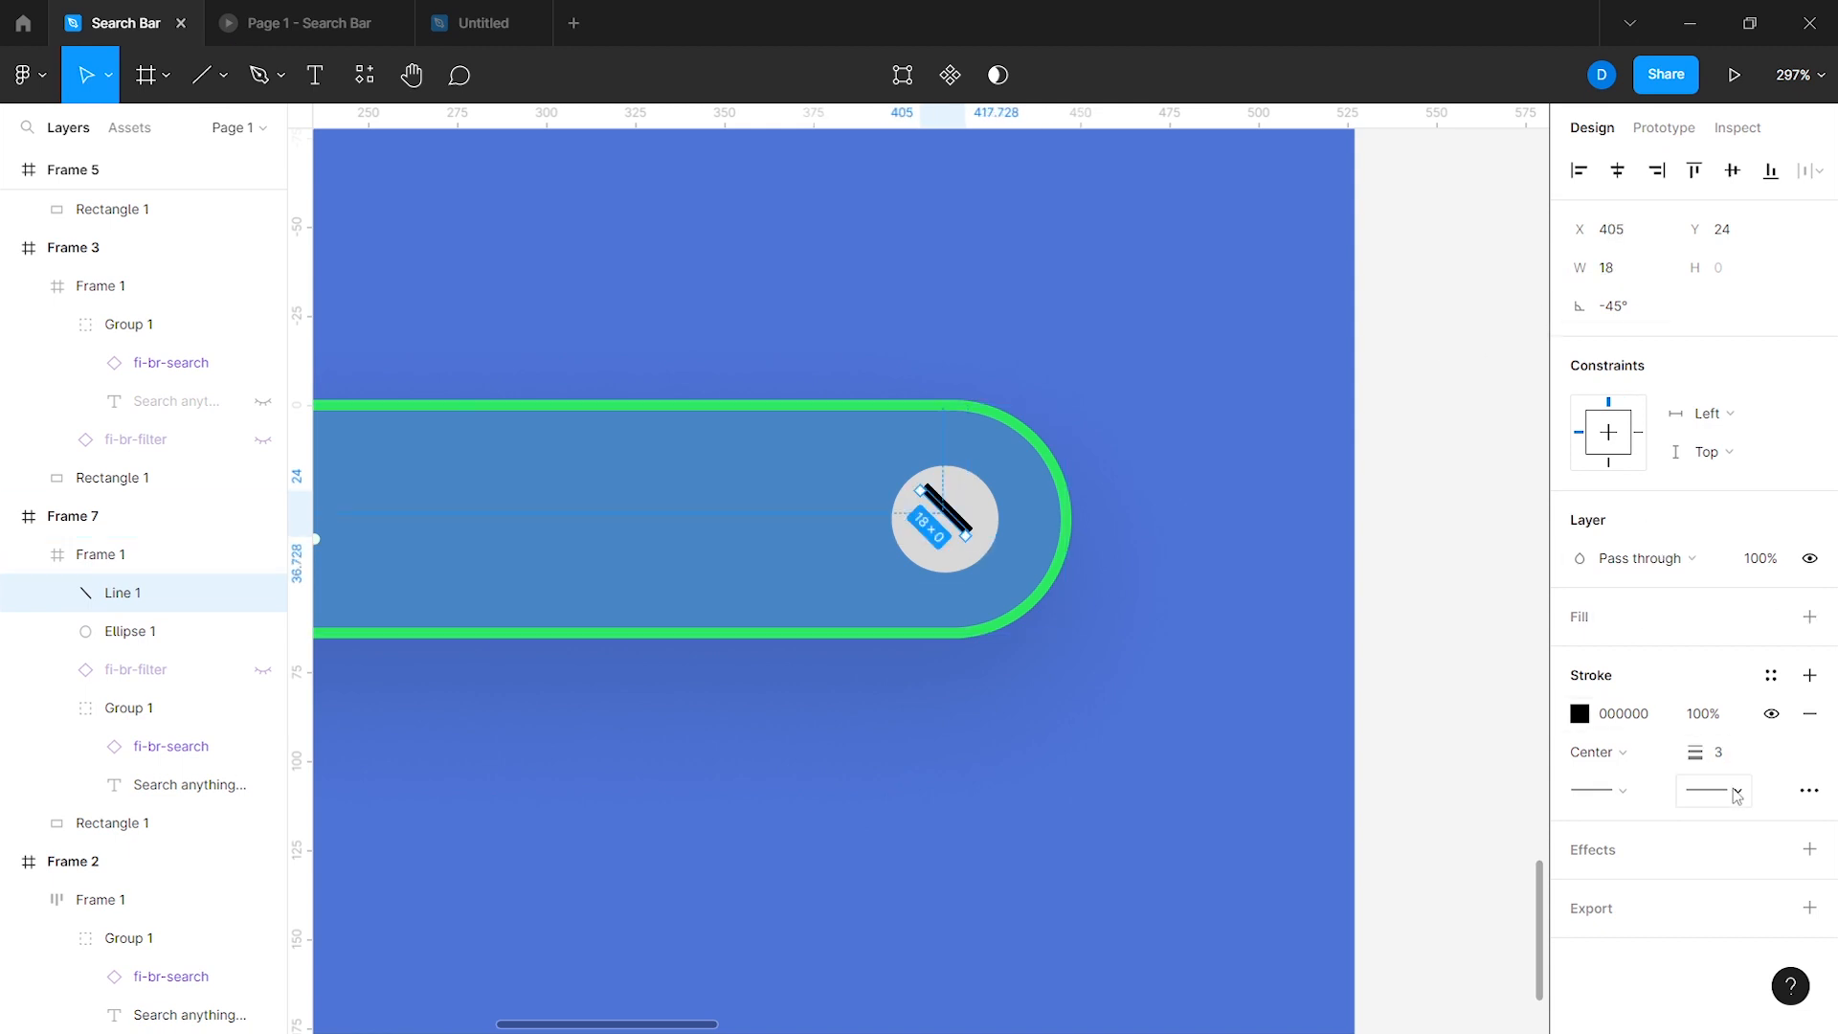
click(1736, 793)
click(1641, 973)
click(1622, 790)
click(1637, 977)
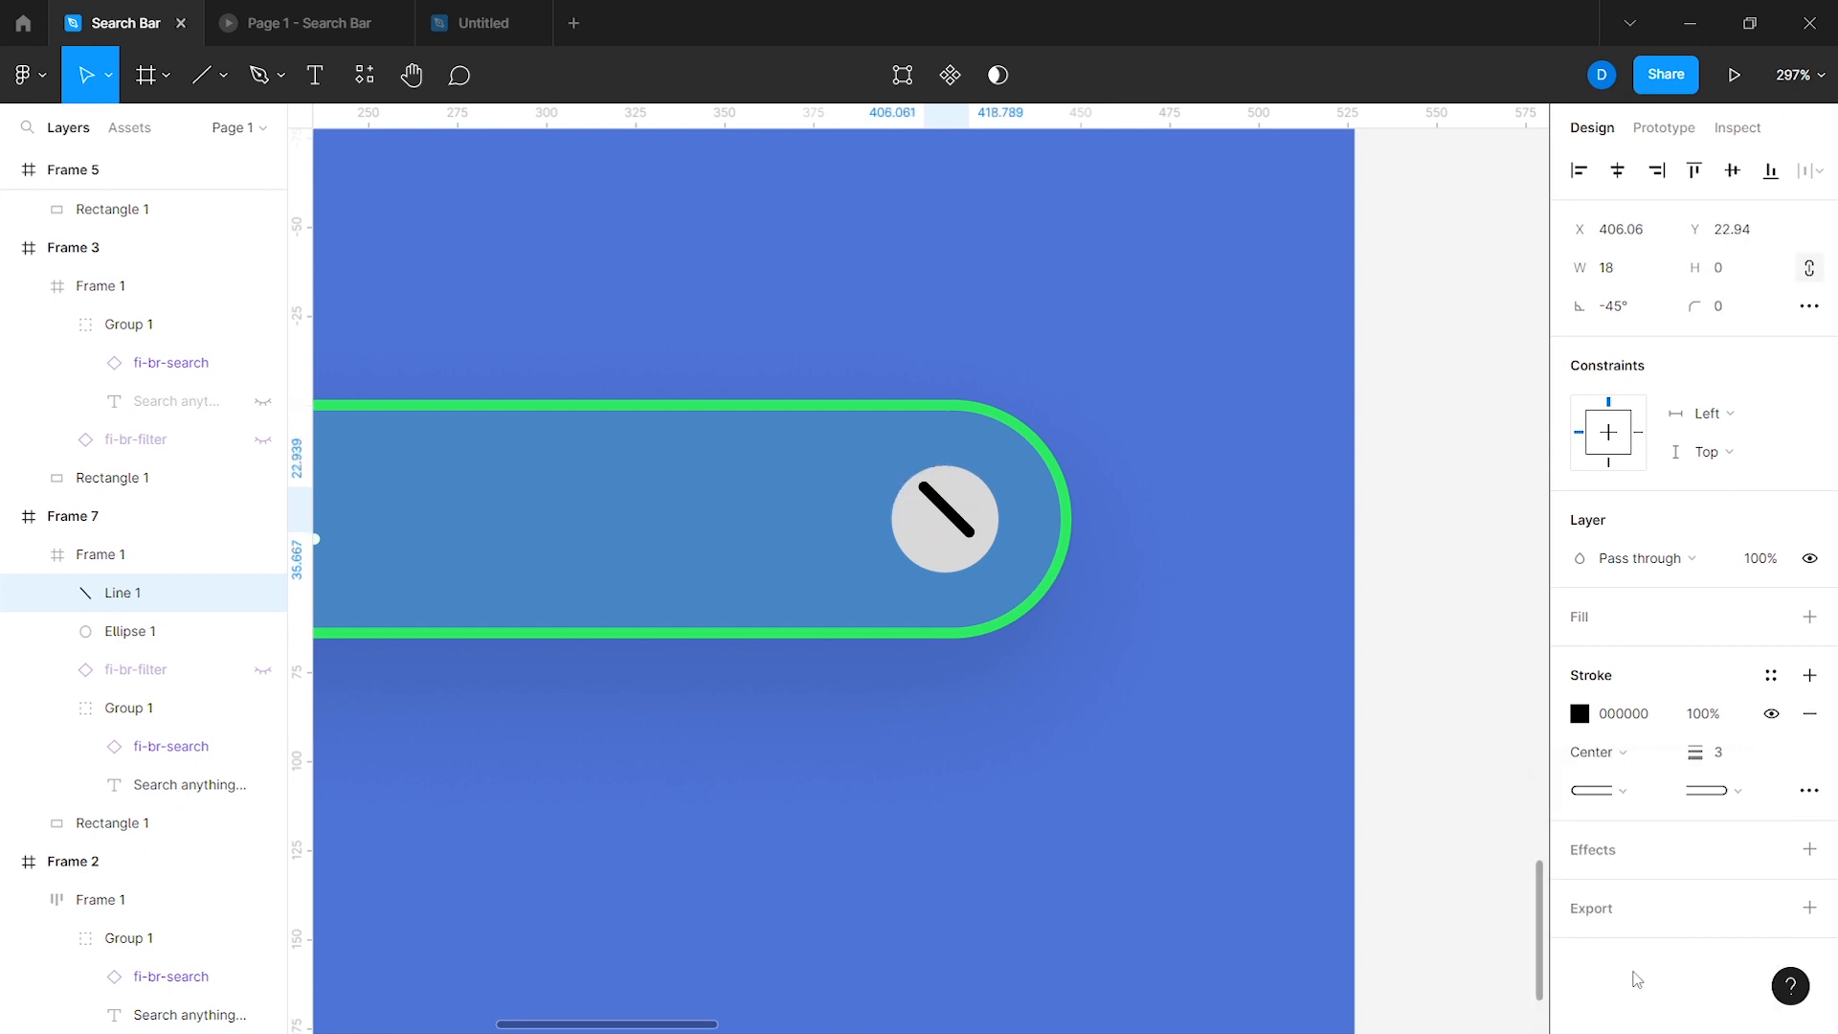
Step: Turn the line vertical at -90°, set its length to 18, and center it in the circle at X 412
drag(975, 534, 924, 546)
click(1617, 268)
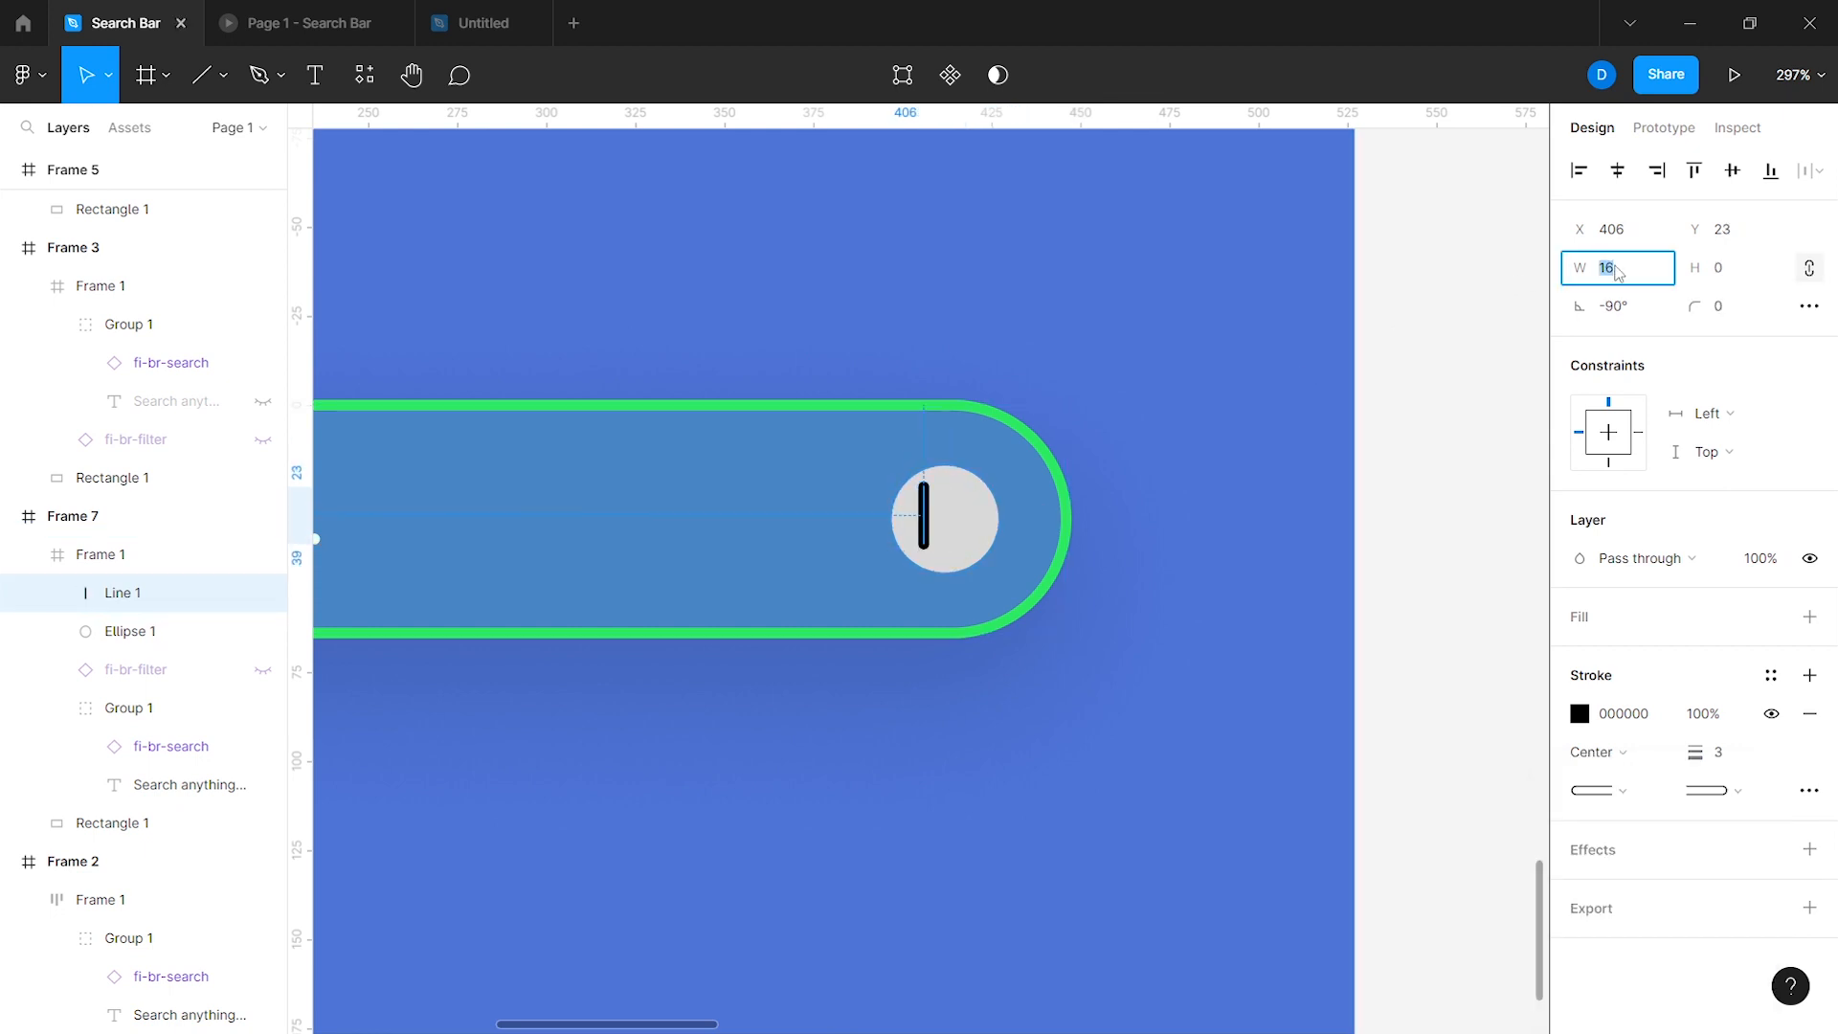
key(shift+Right)
key(Left)
key(Left)
key(Left)
key(Left)
key(Left)
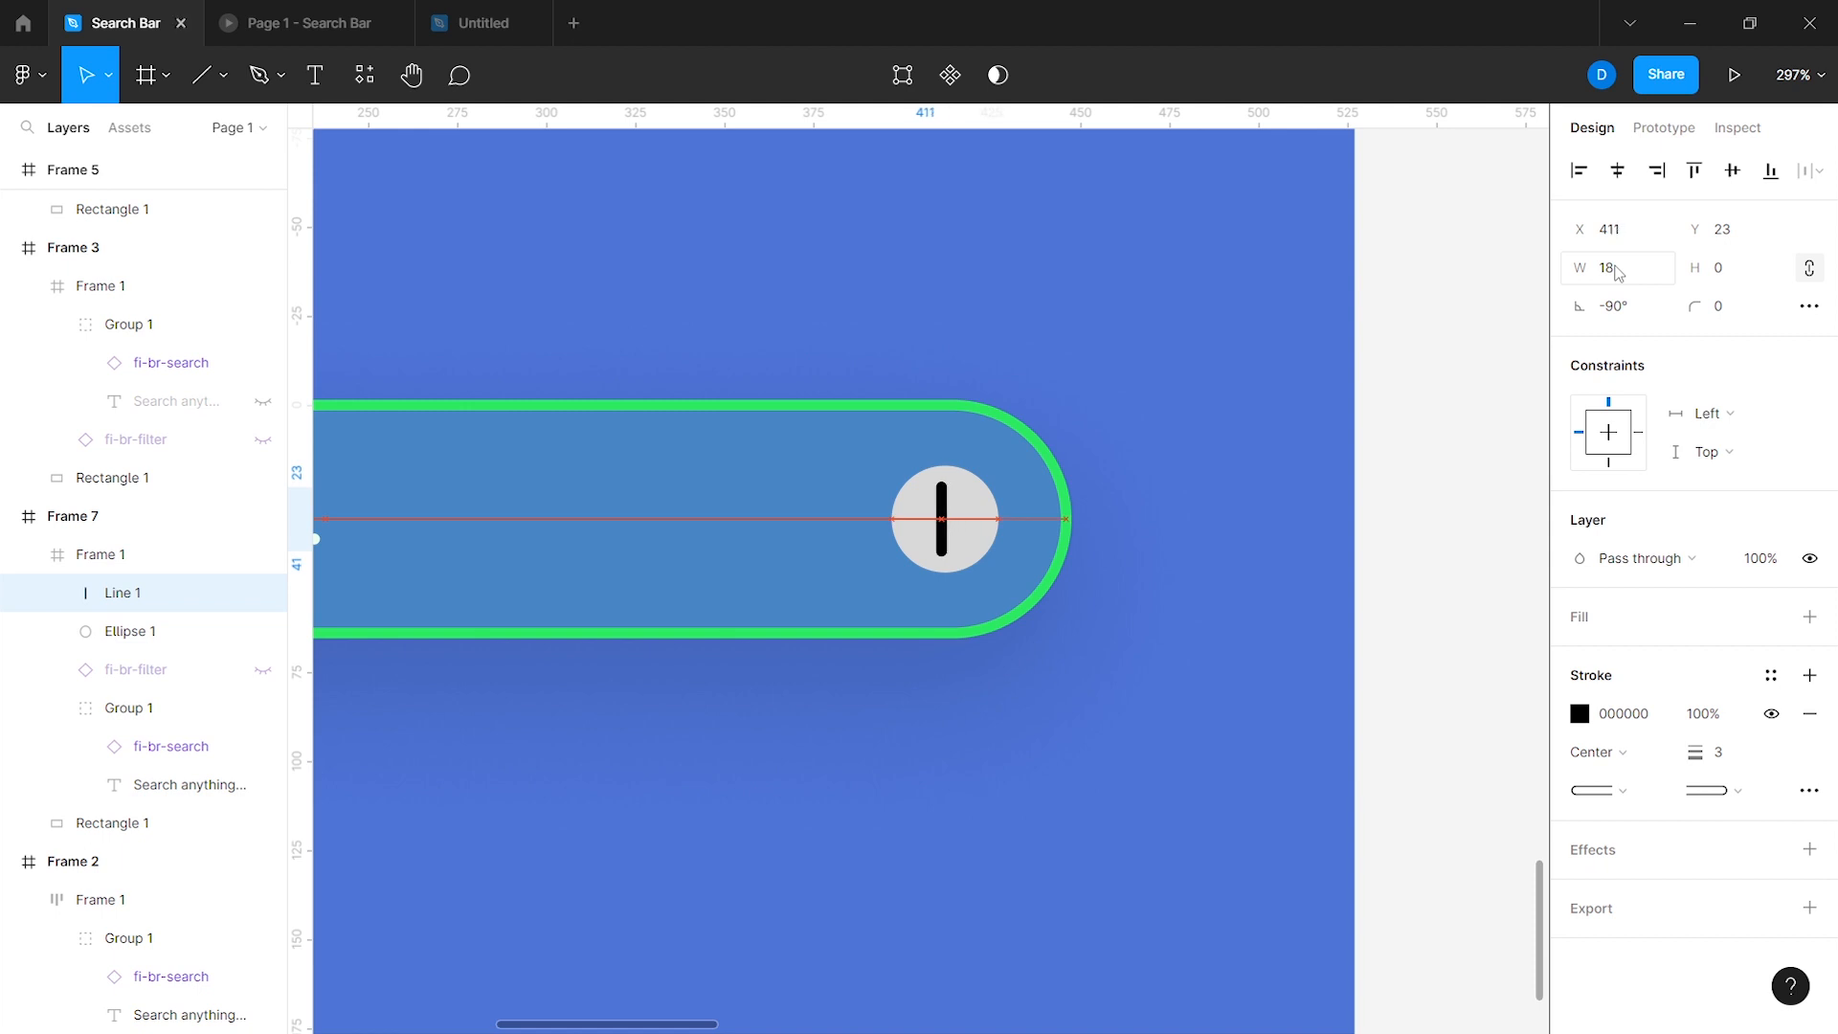
key(Right)
Step: Duplicate the vertical line in place and set the stroke of both lines to white (FFFFFF)
key(ctrl+d)
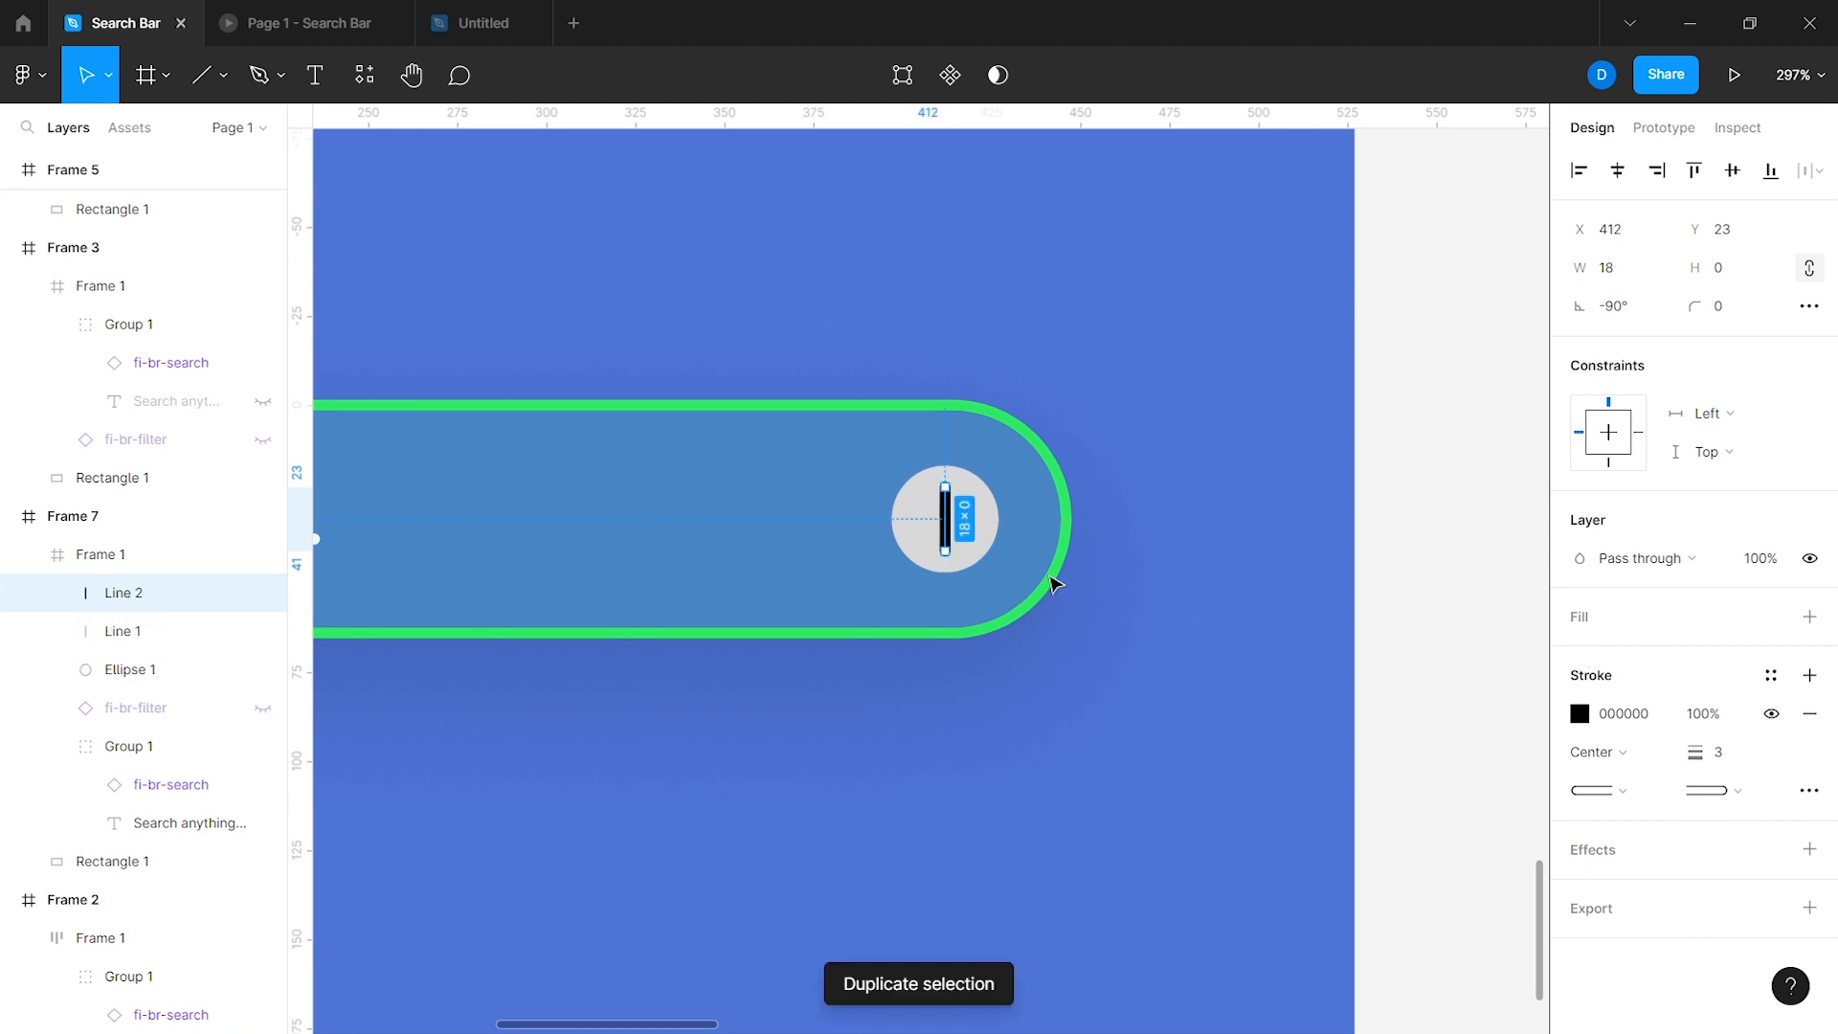
shift+click(119, 631)
click(1579, 773)
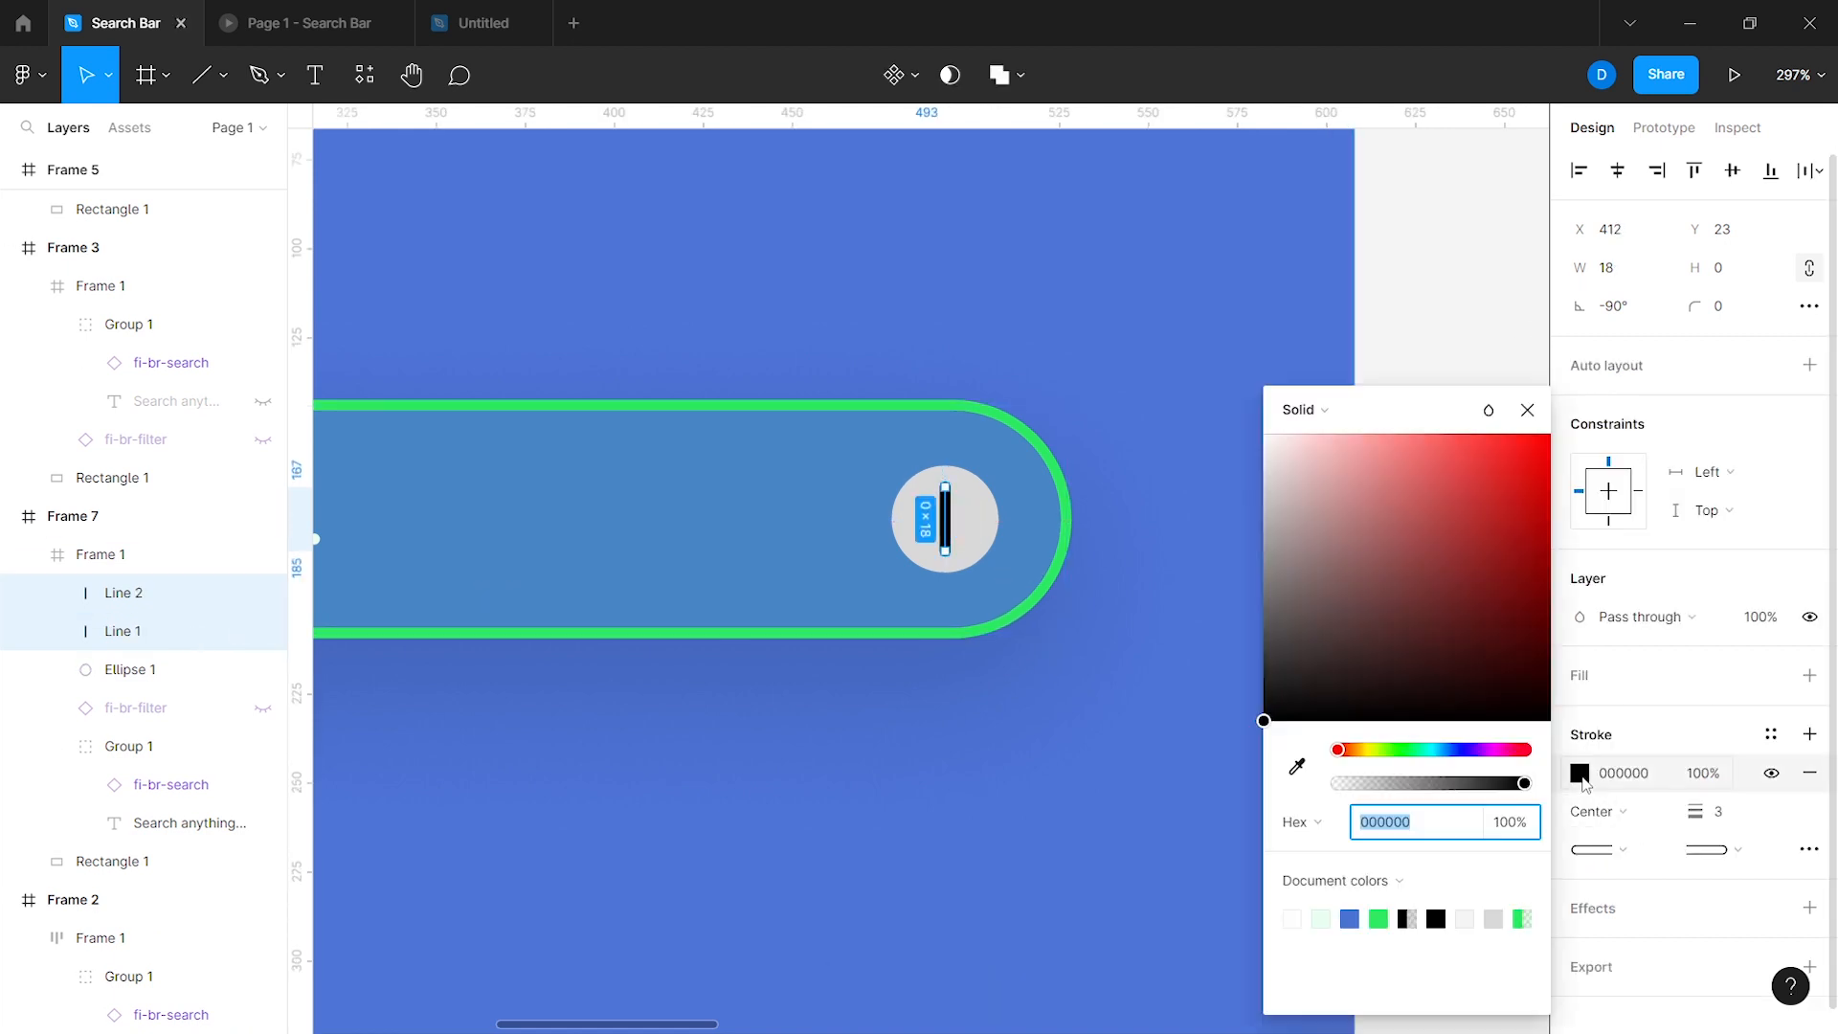
drag(1290, 473, 1243, 427)
Step: Fill the circle behind the lines with the bar outline's green, 2BEA60
click(997, 520)
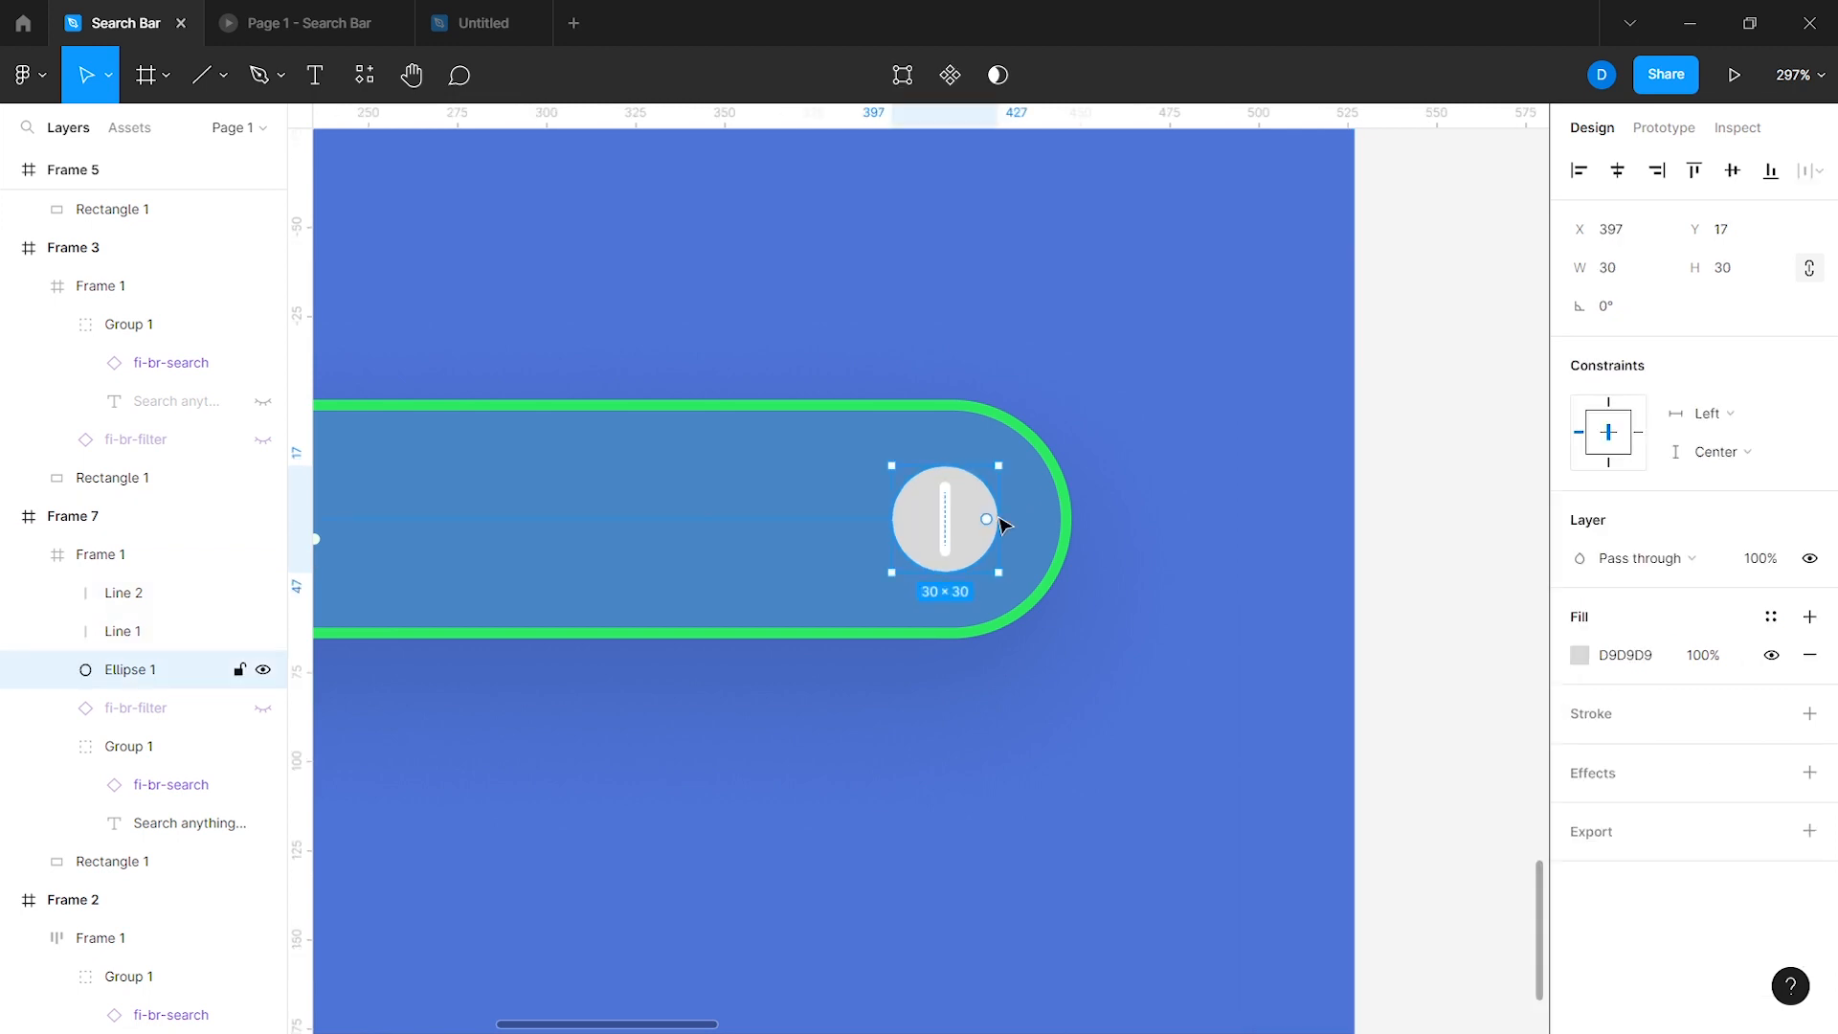
click(1579, 657)
key(i)
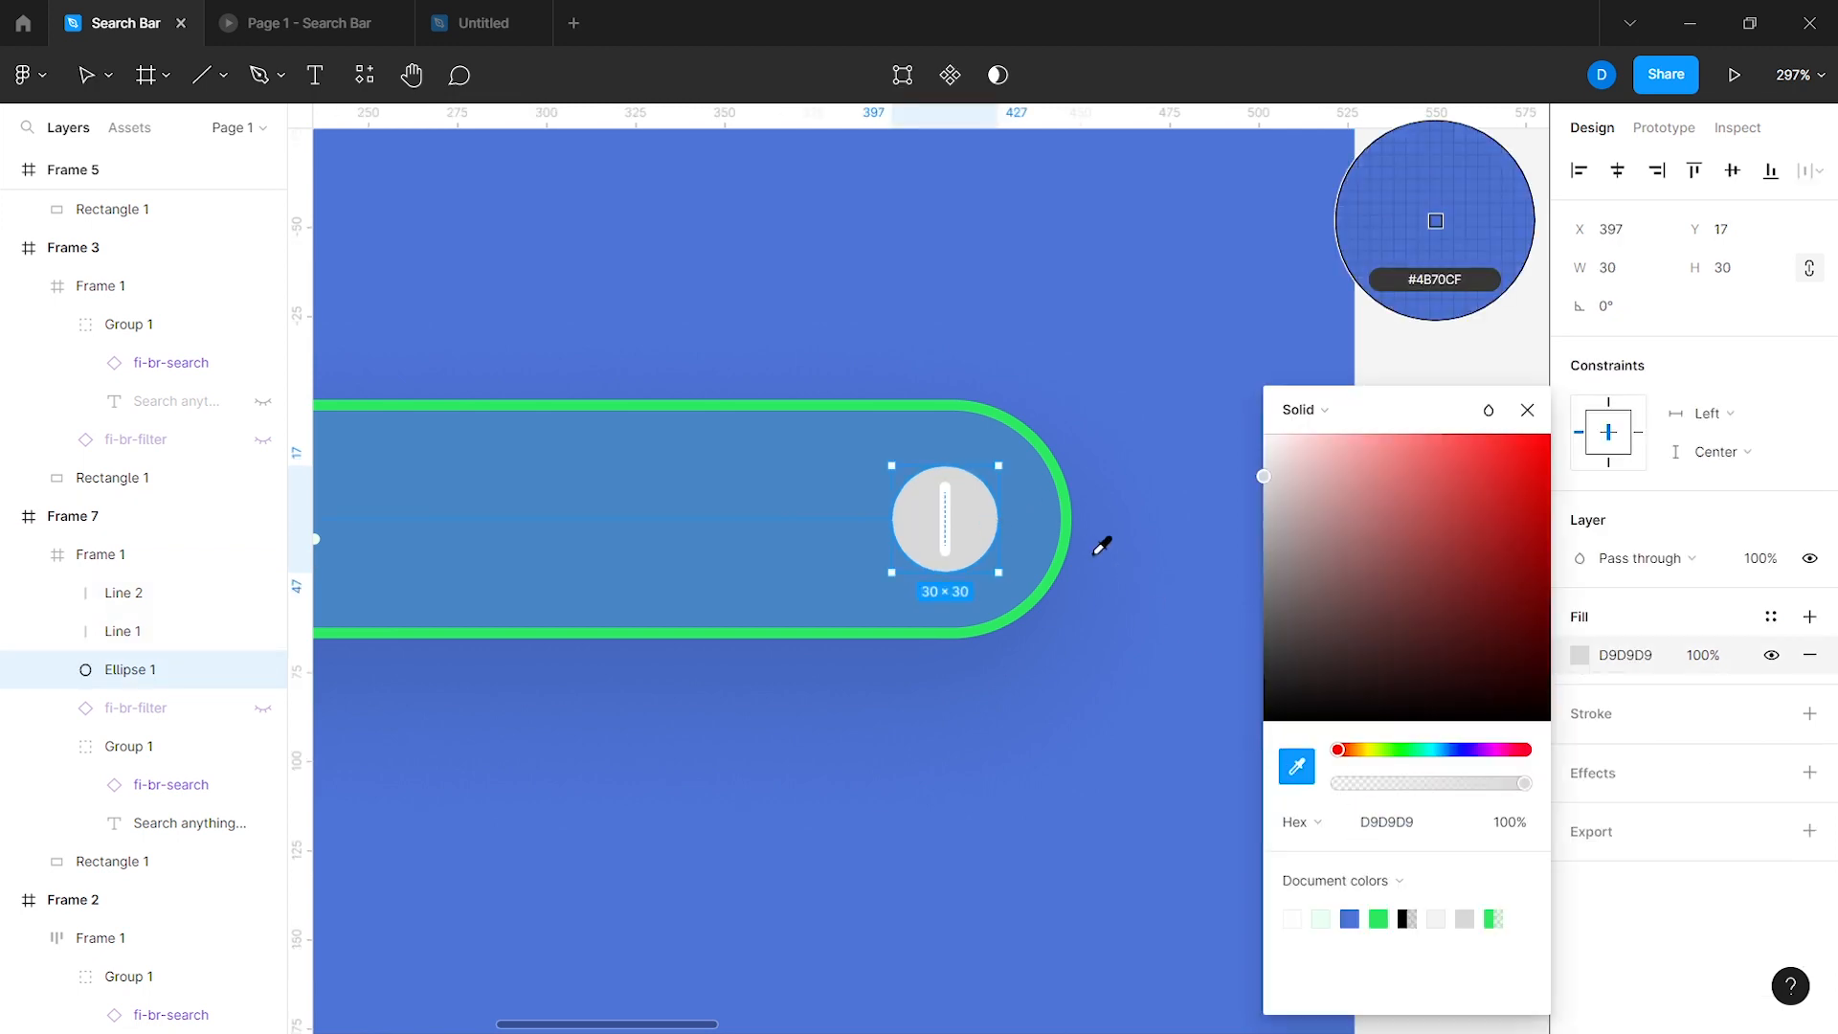
click(1070, 531)
Step: Group the circle and the two lines of the close icon
shift+click(143, 598)
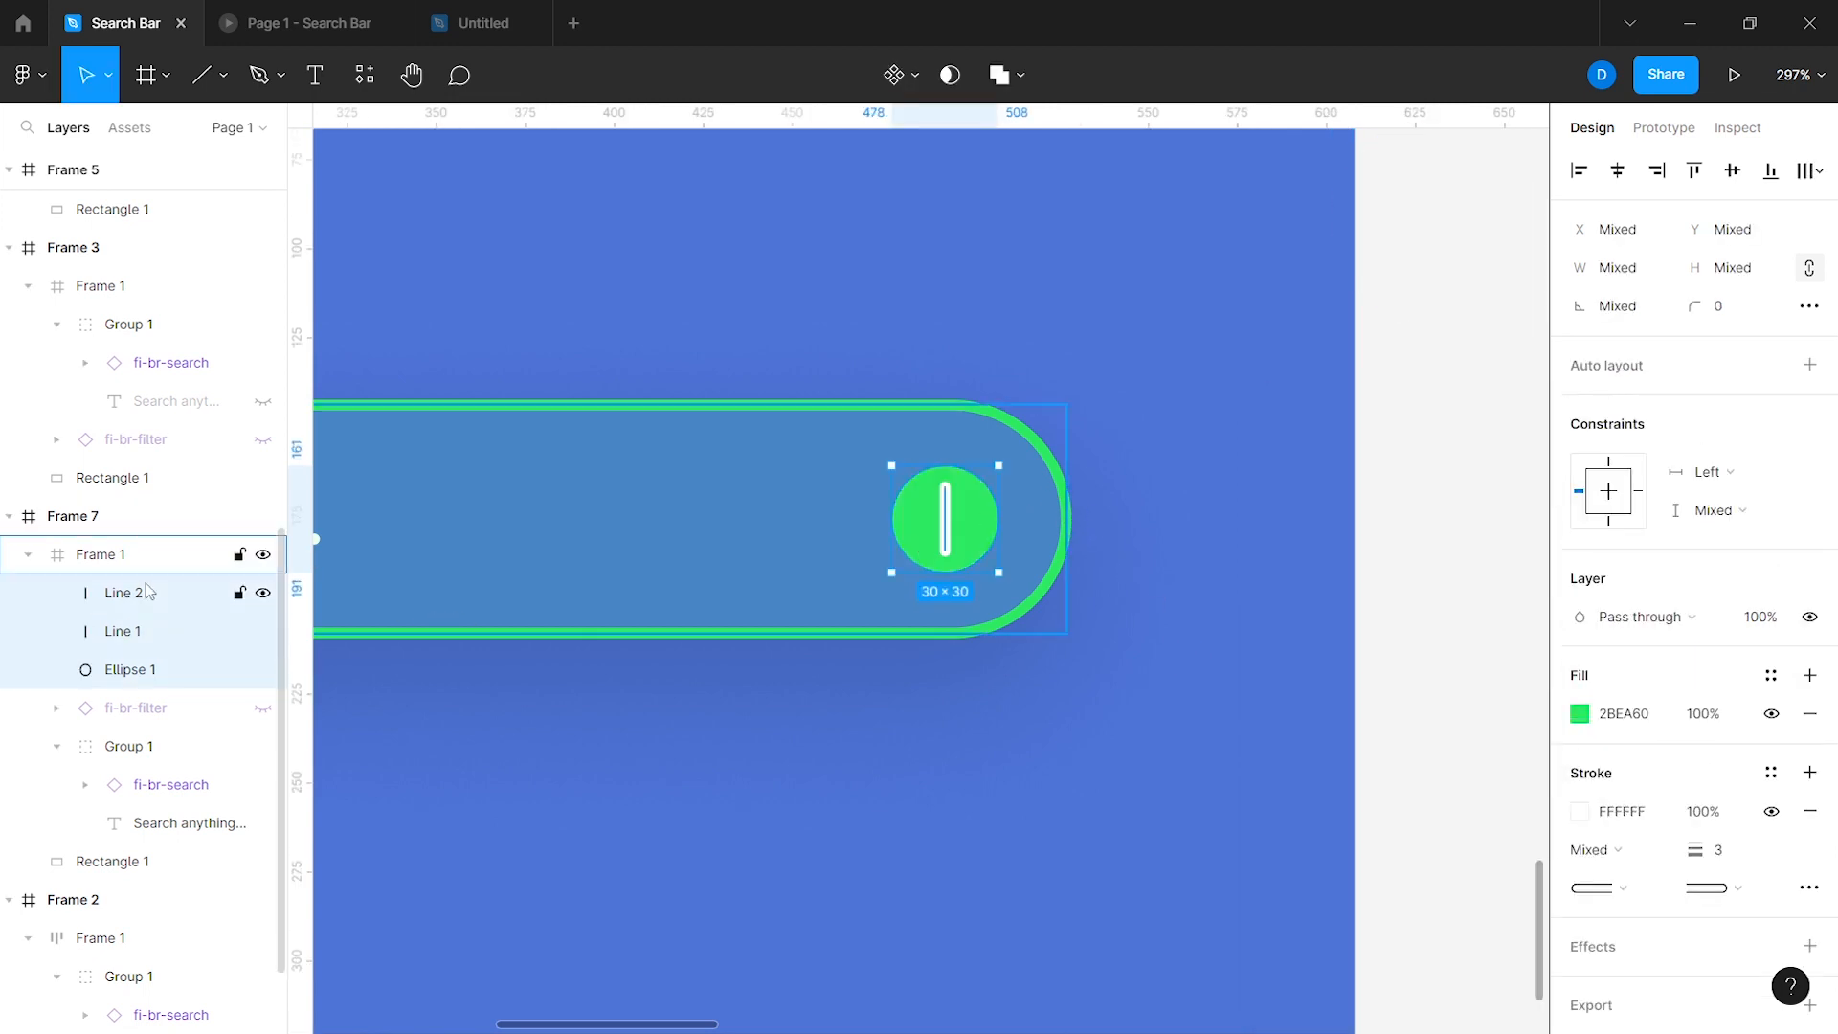
right_click(144, 598)
click(216, 565)
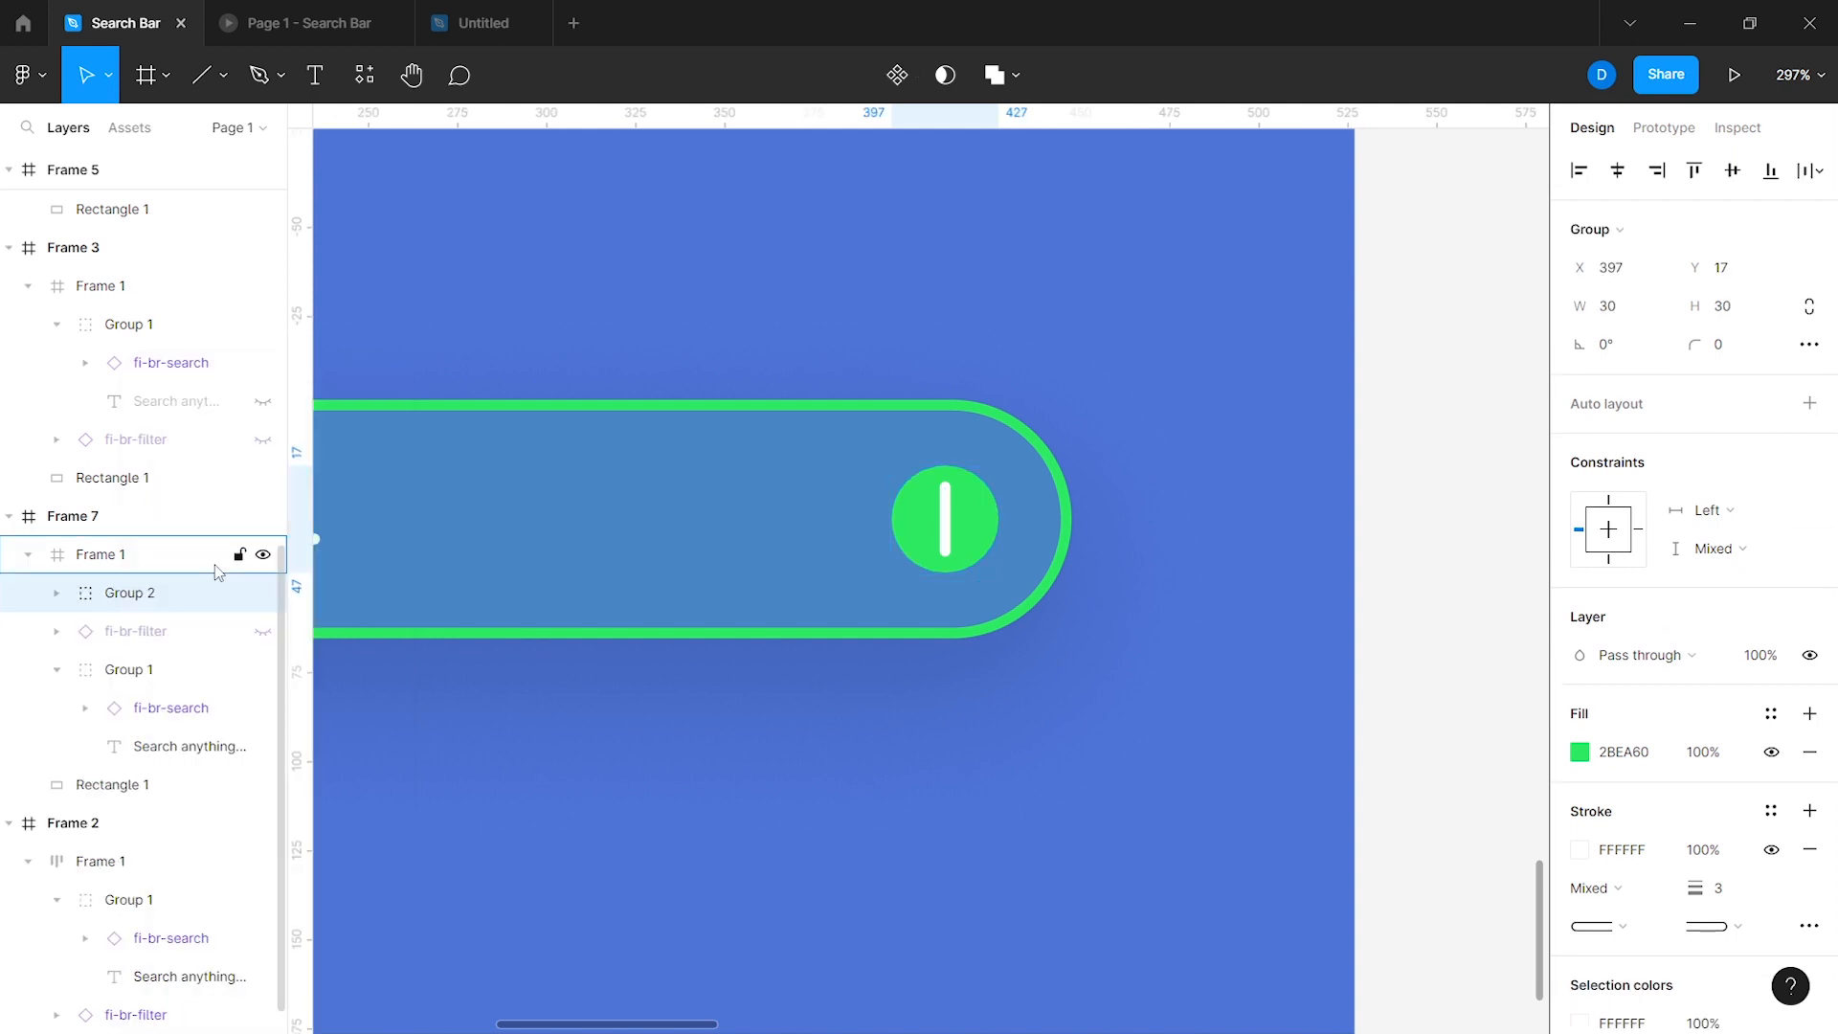
Step: Set the opacity of the two lines and the circle inside the new group in Frame 7 to 0%
click(56, 594)
click(117, 634)
shift+click(129, 715)
click(1757, 617)
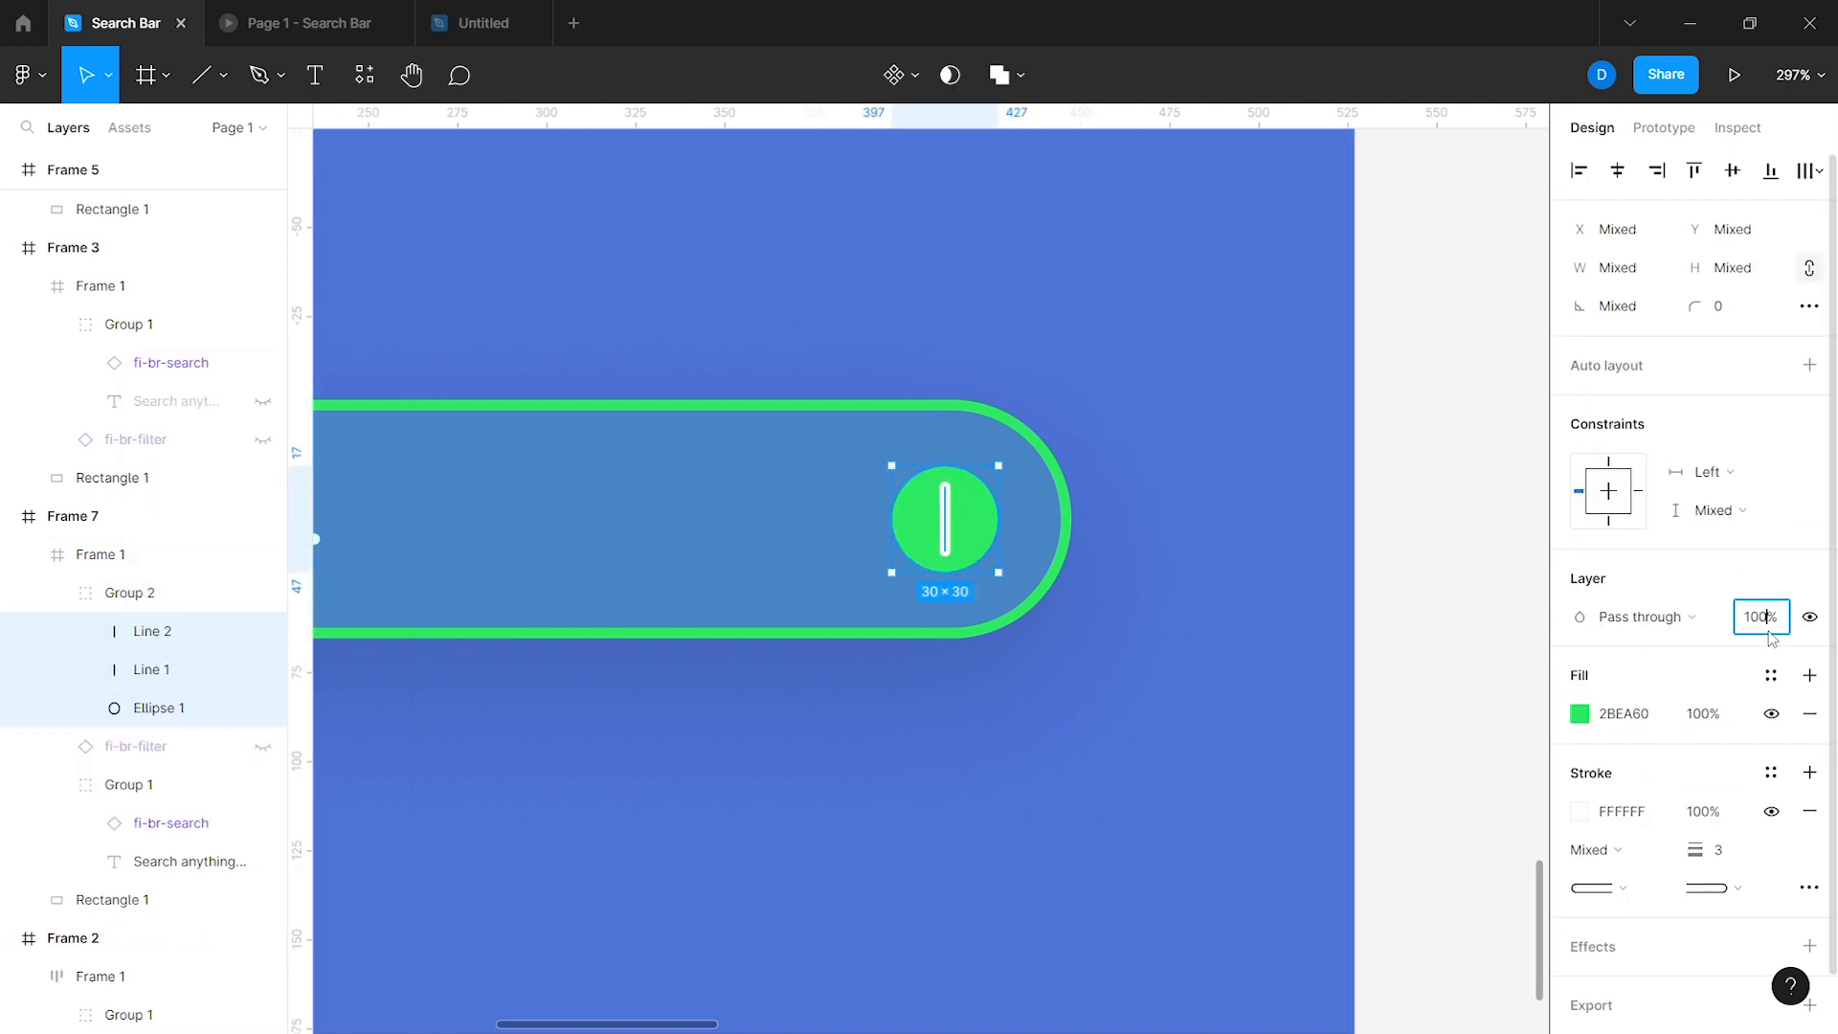
text(0)
key(Return)
Step: Duplicate Frame 7 and place the copy directly below it with a 60 px gap
scroll(1279, 624, down, 5)
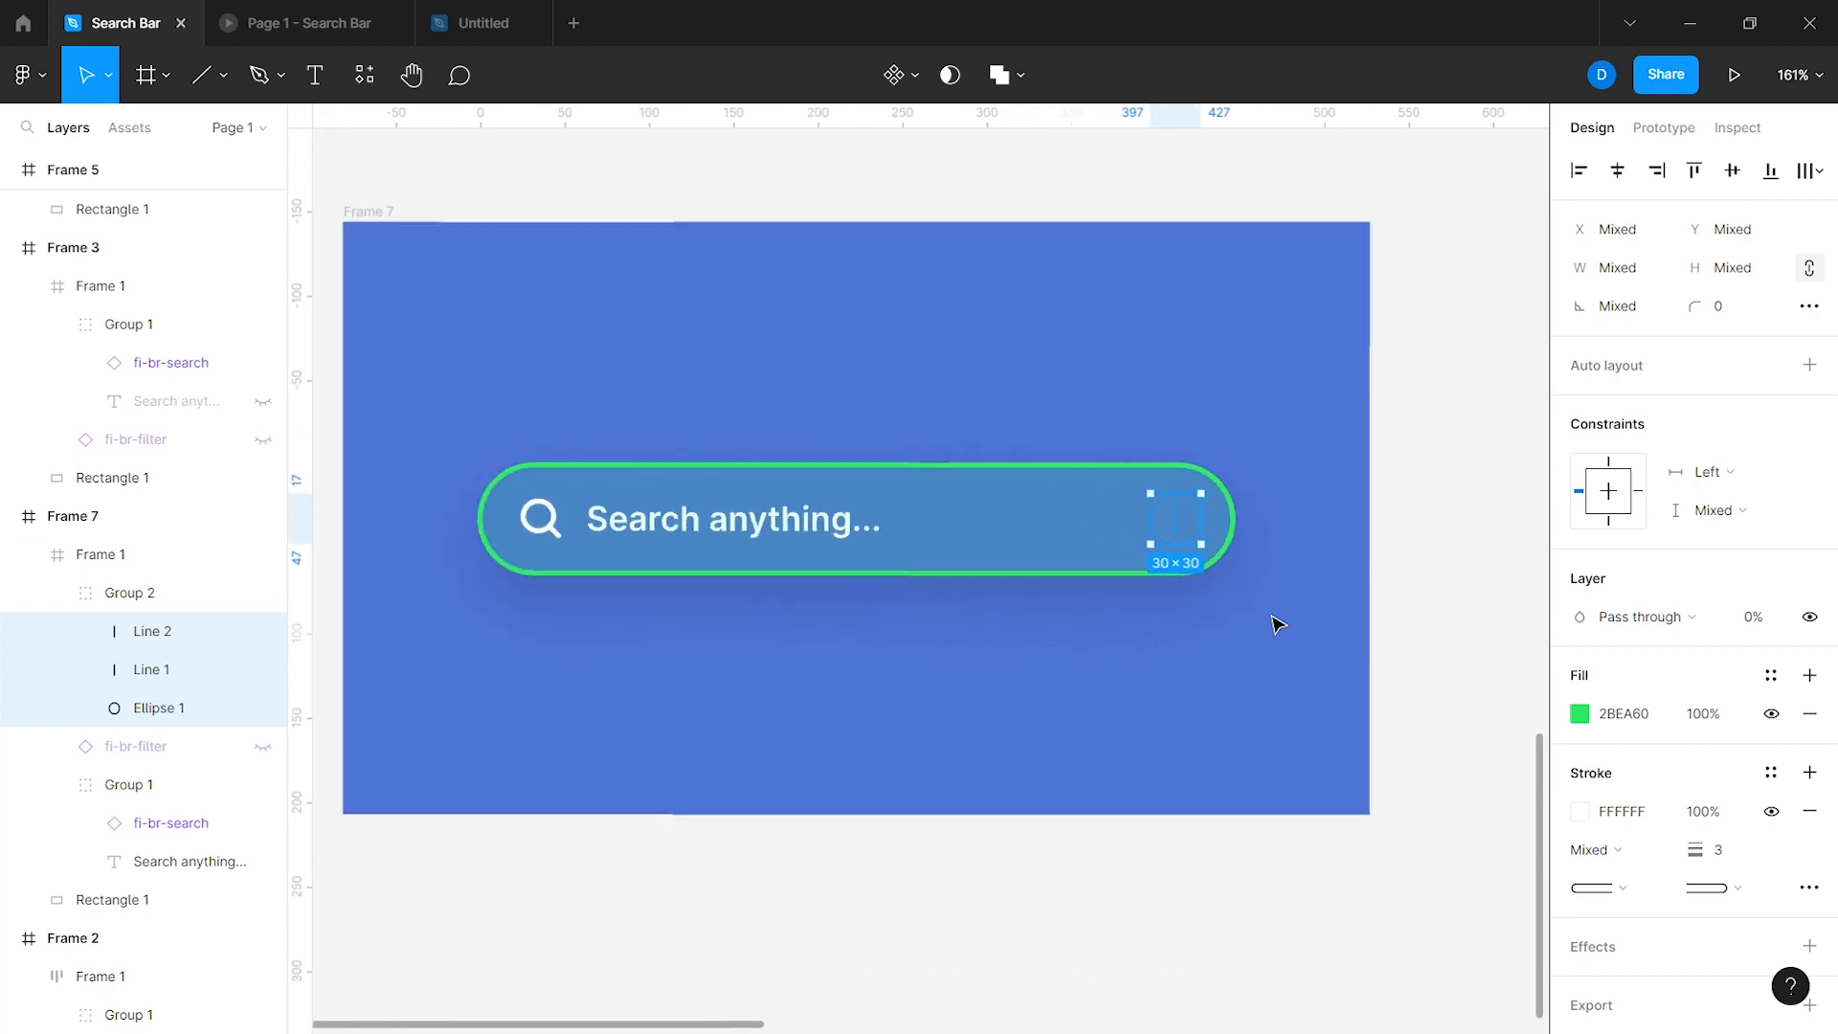
click(1383, 639)
scroll(1383, 639, down, 5)
scroll(1133, 603, right, 2)
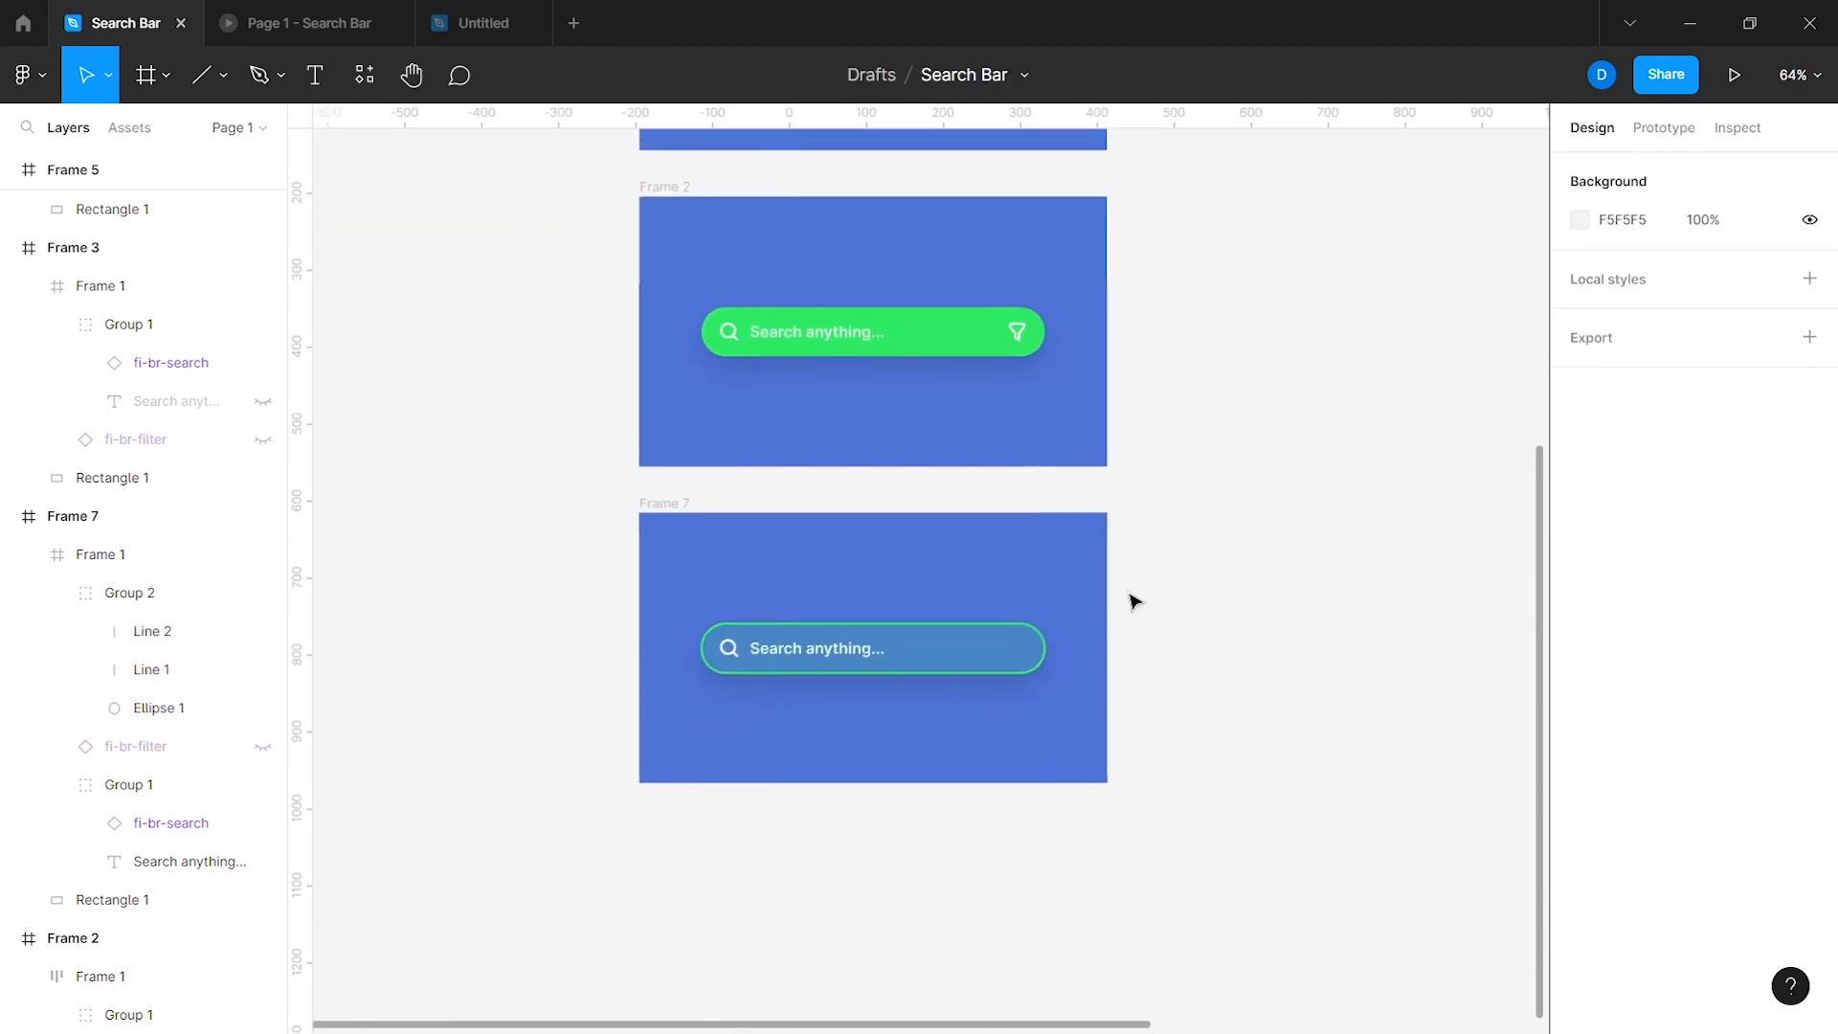
click(669, 521)
key(ctrl+d)
scroll(669, 520, down, 3)
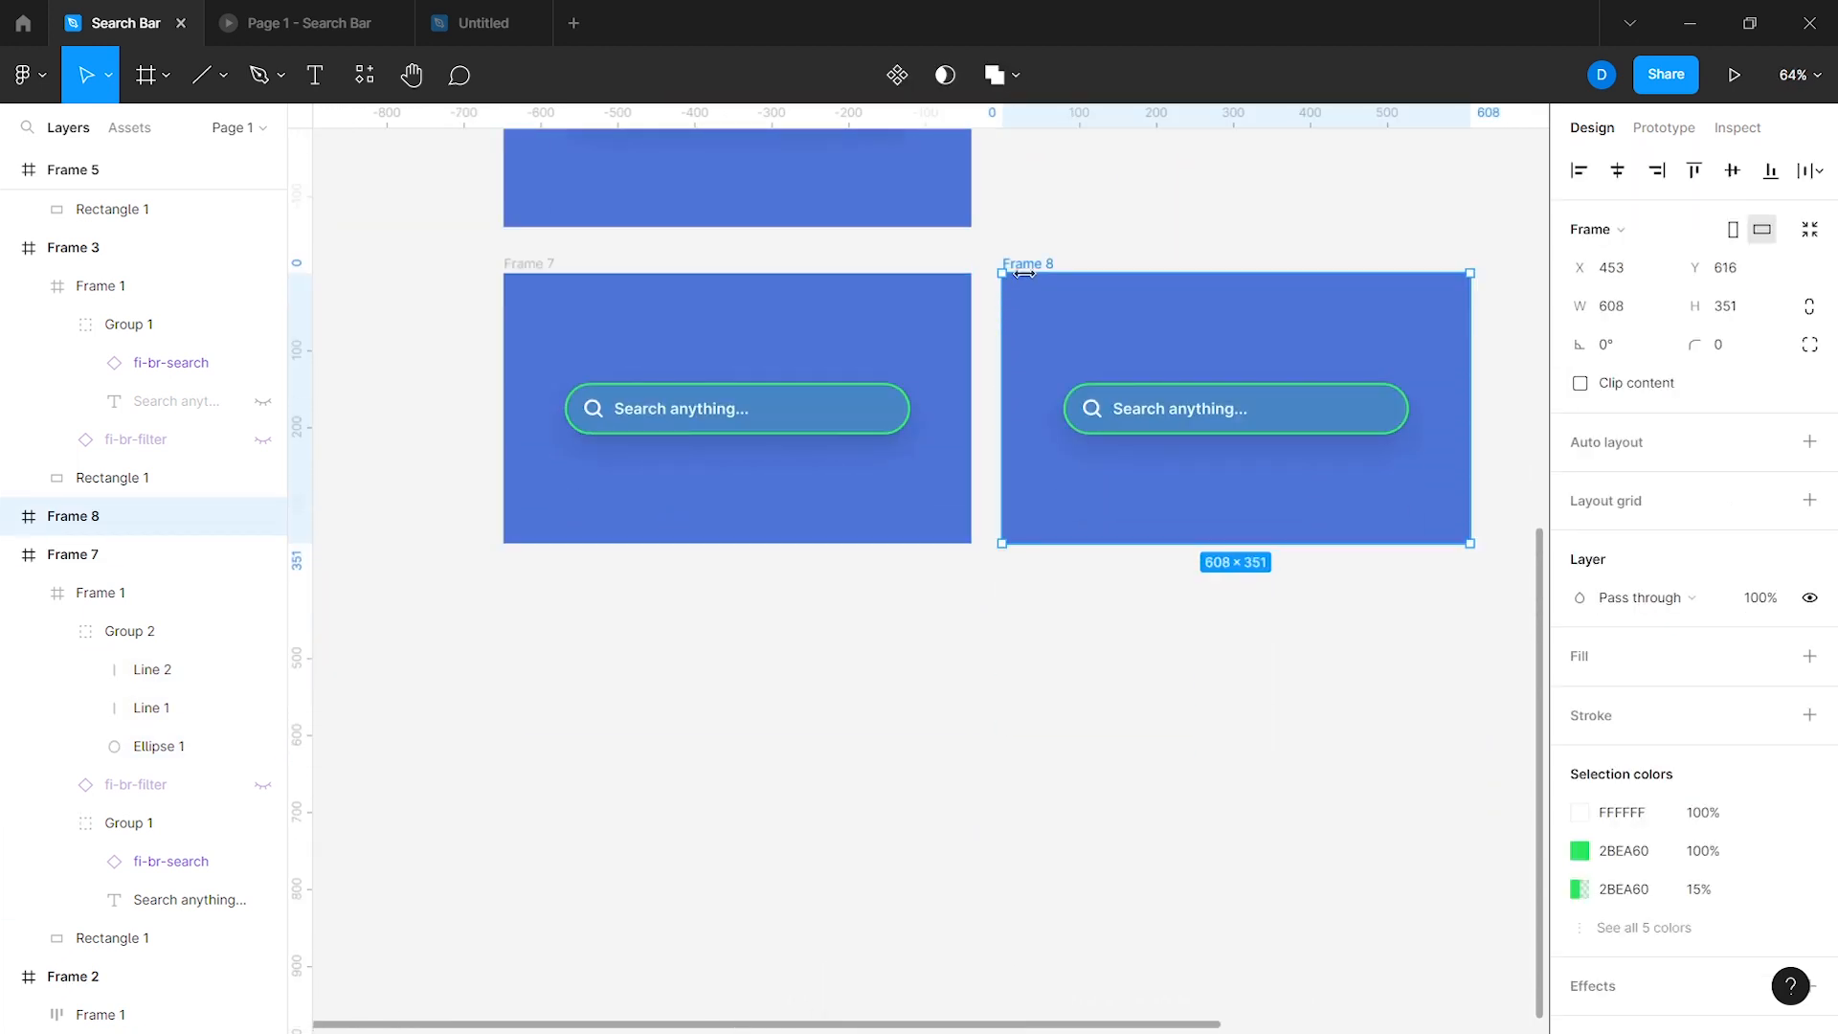
drag(1041, 266, 537, 583)
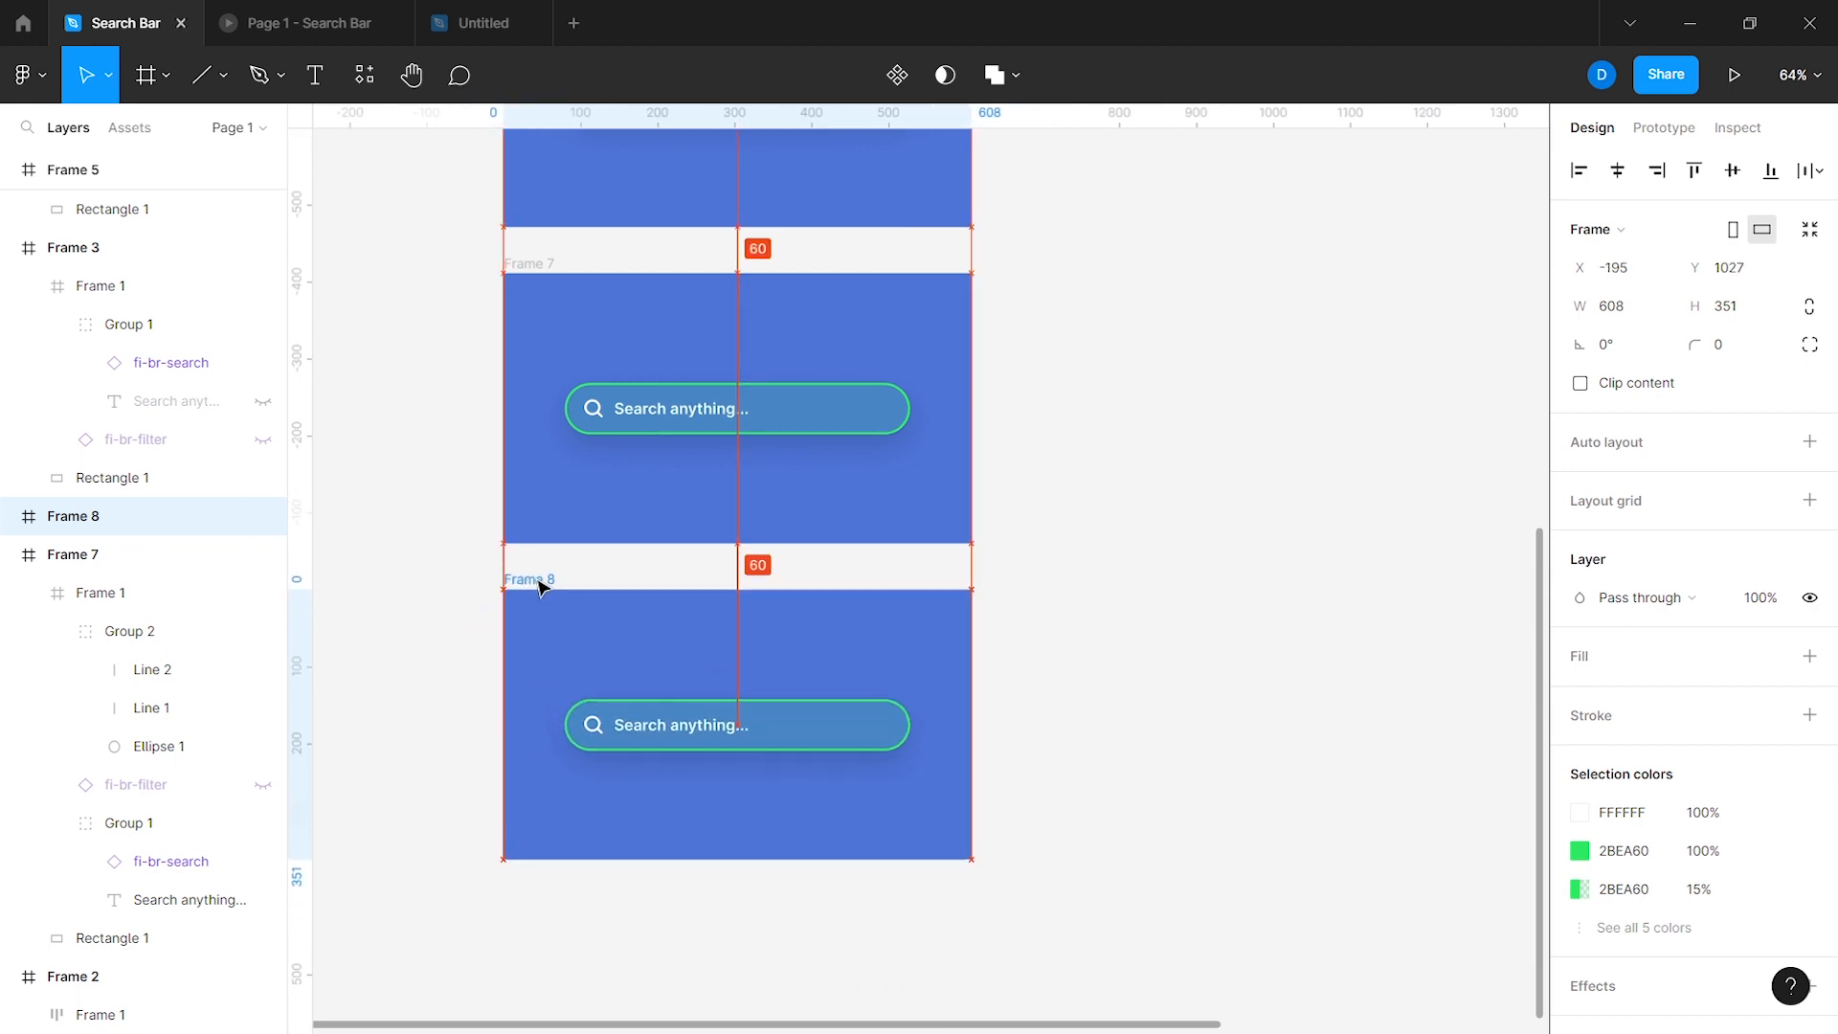
Step: Replace the "Search anything..." text in Frame 8 with a text cursor character, "|"
scroll(602, 584, left, 2)
scroll(602, 584, down, 1)
scroll(667, 586, left, 1)
scroll(667, 586, down, 1)
scroll(969, 633, up, 4)
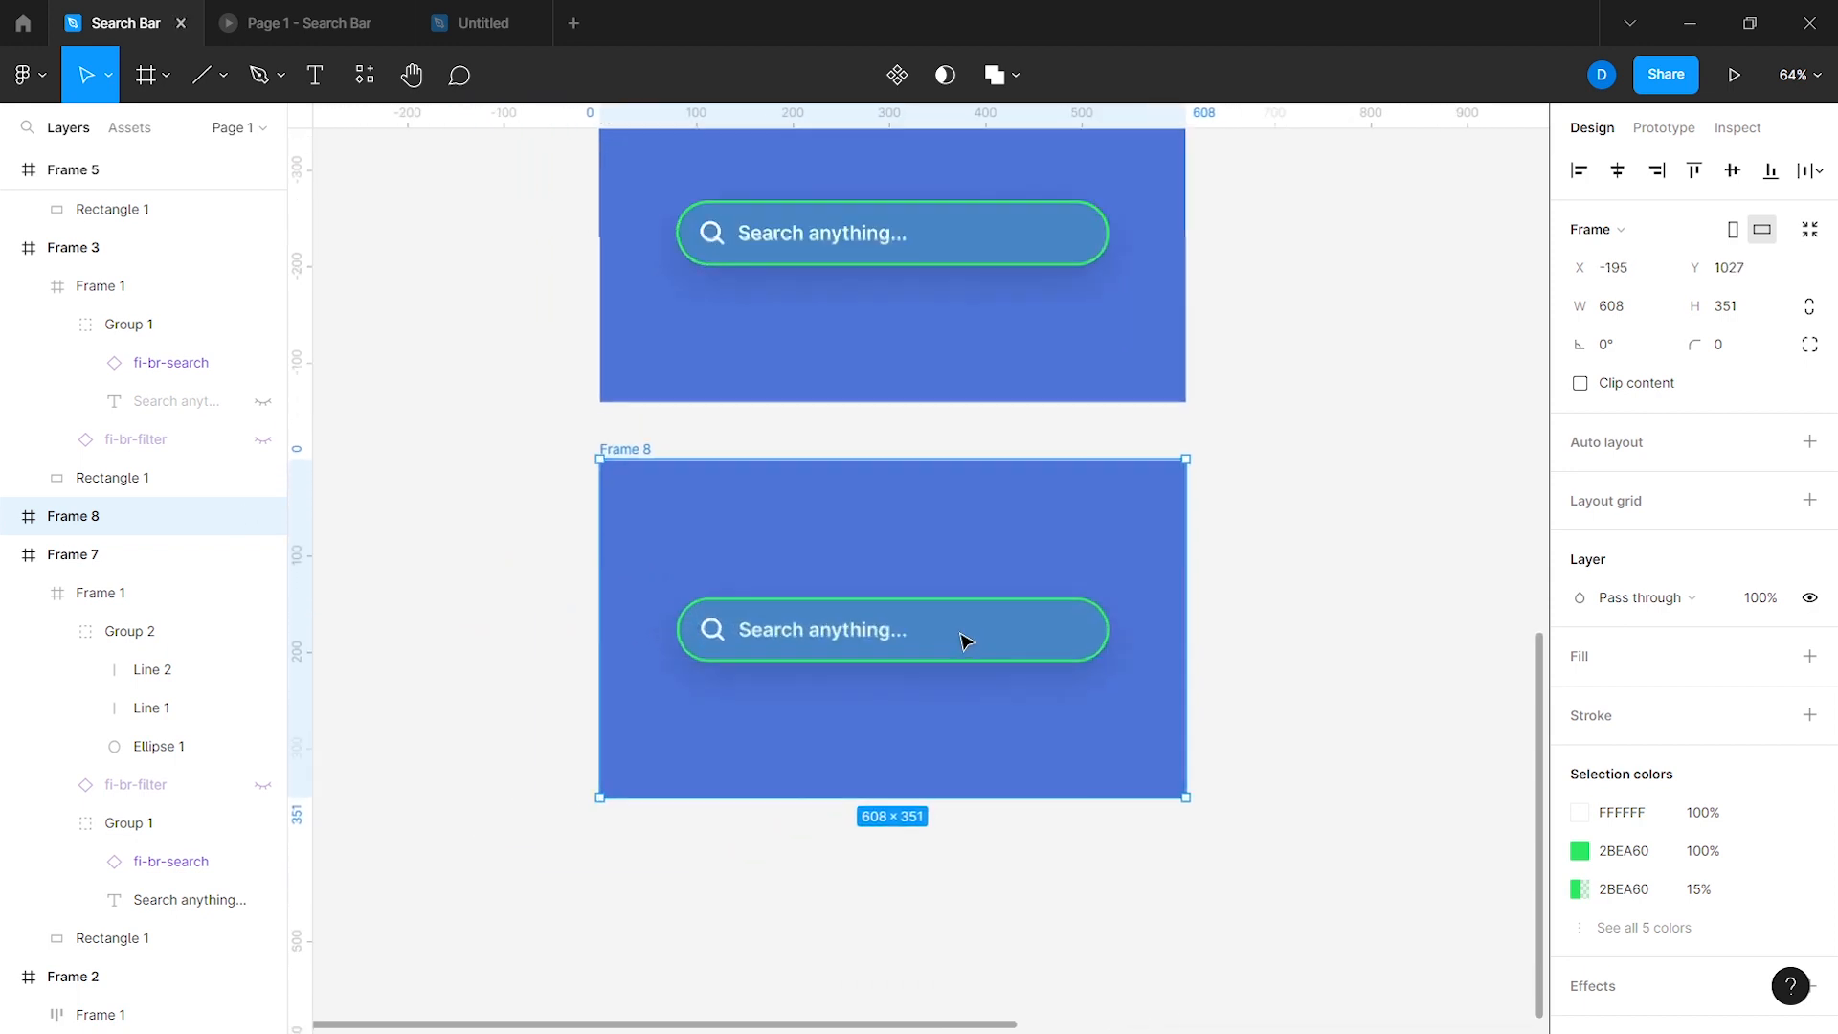
click(964, 636)
double_click(842, 648)
double_click(842, 648)
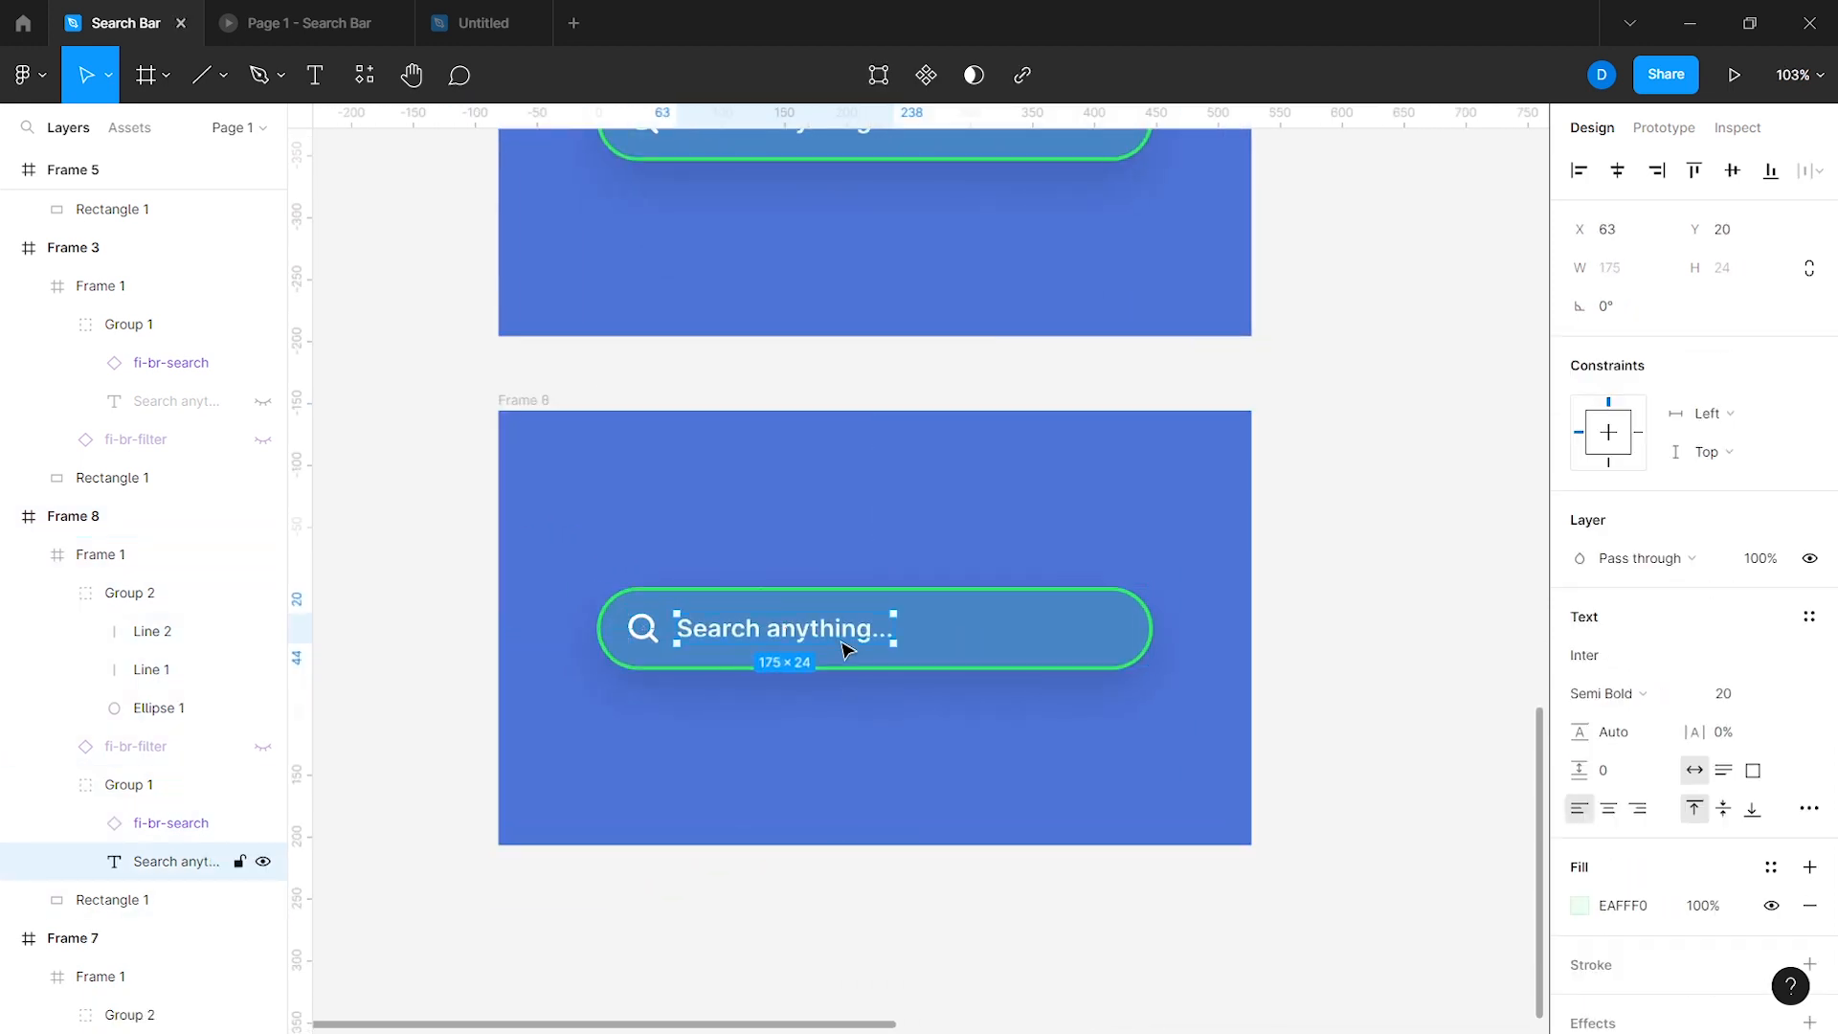
double_click(843, 642)
key(BackSpace)
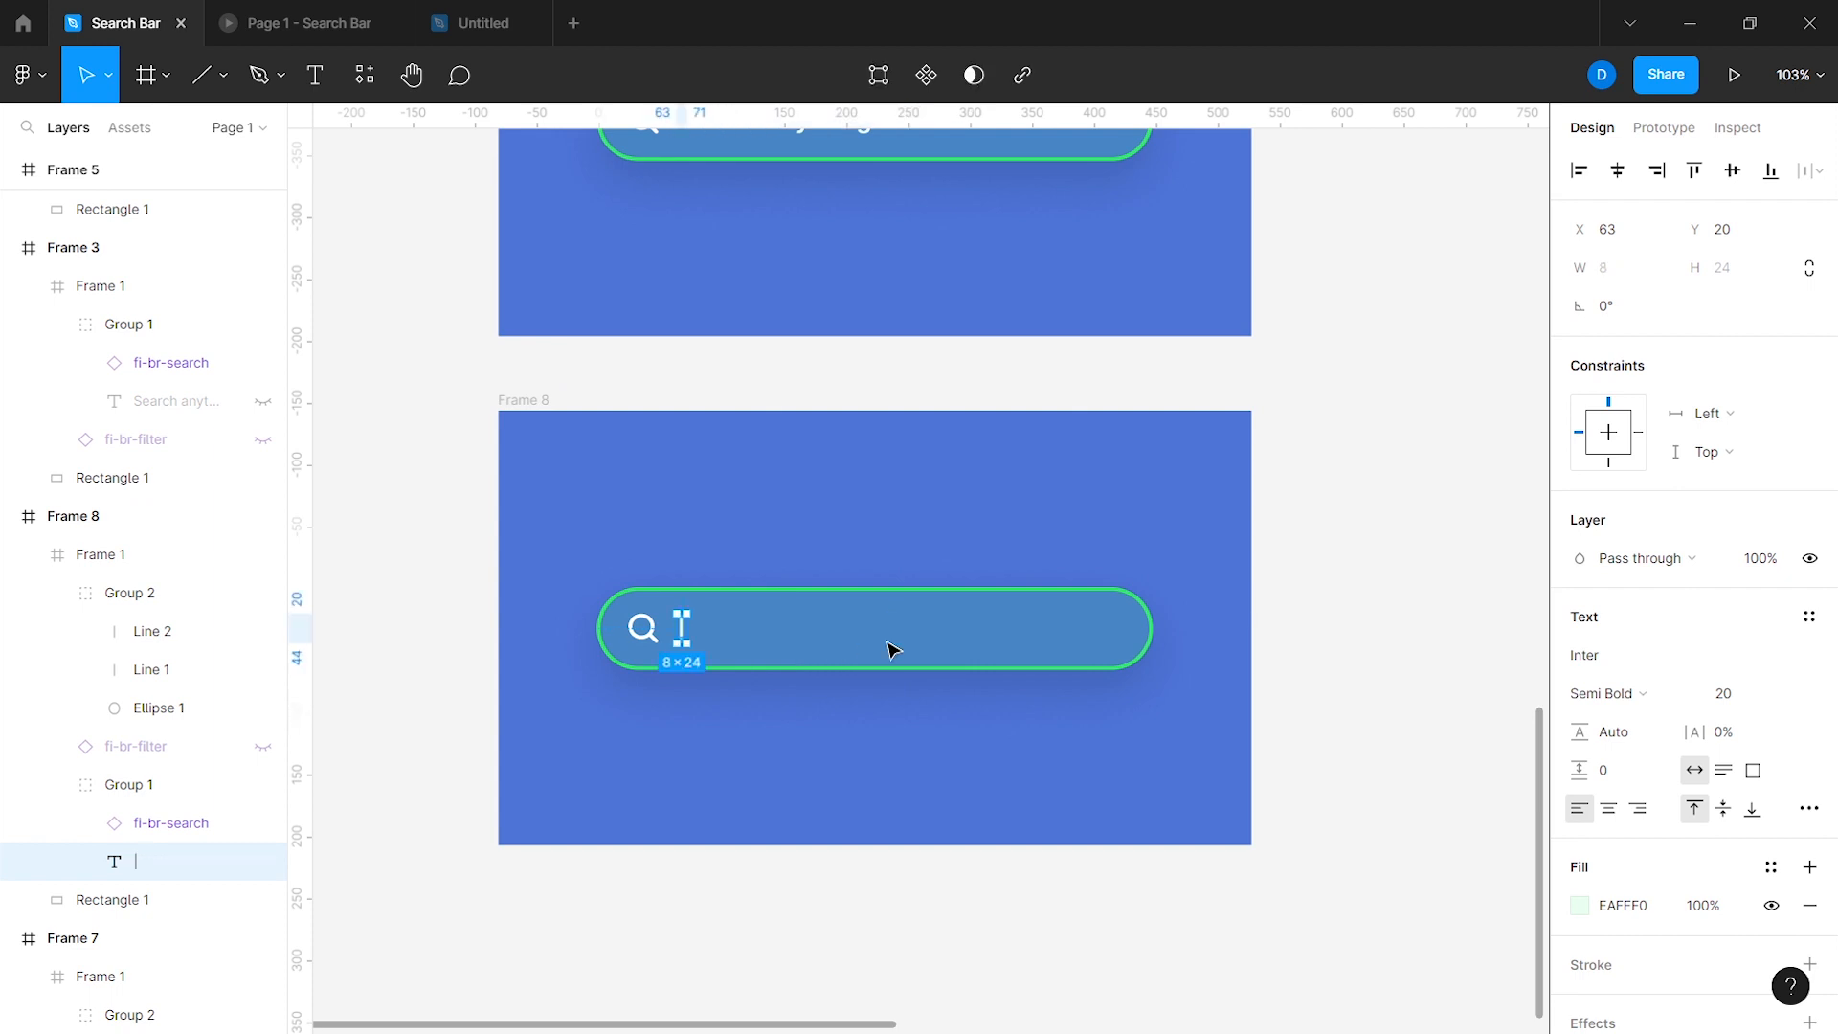
click(890, 649)
Step: Set the opacity of both lines and the circle of Frame 8's close icon to 100%
click(153, 631)
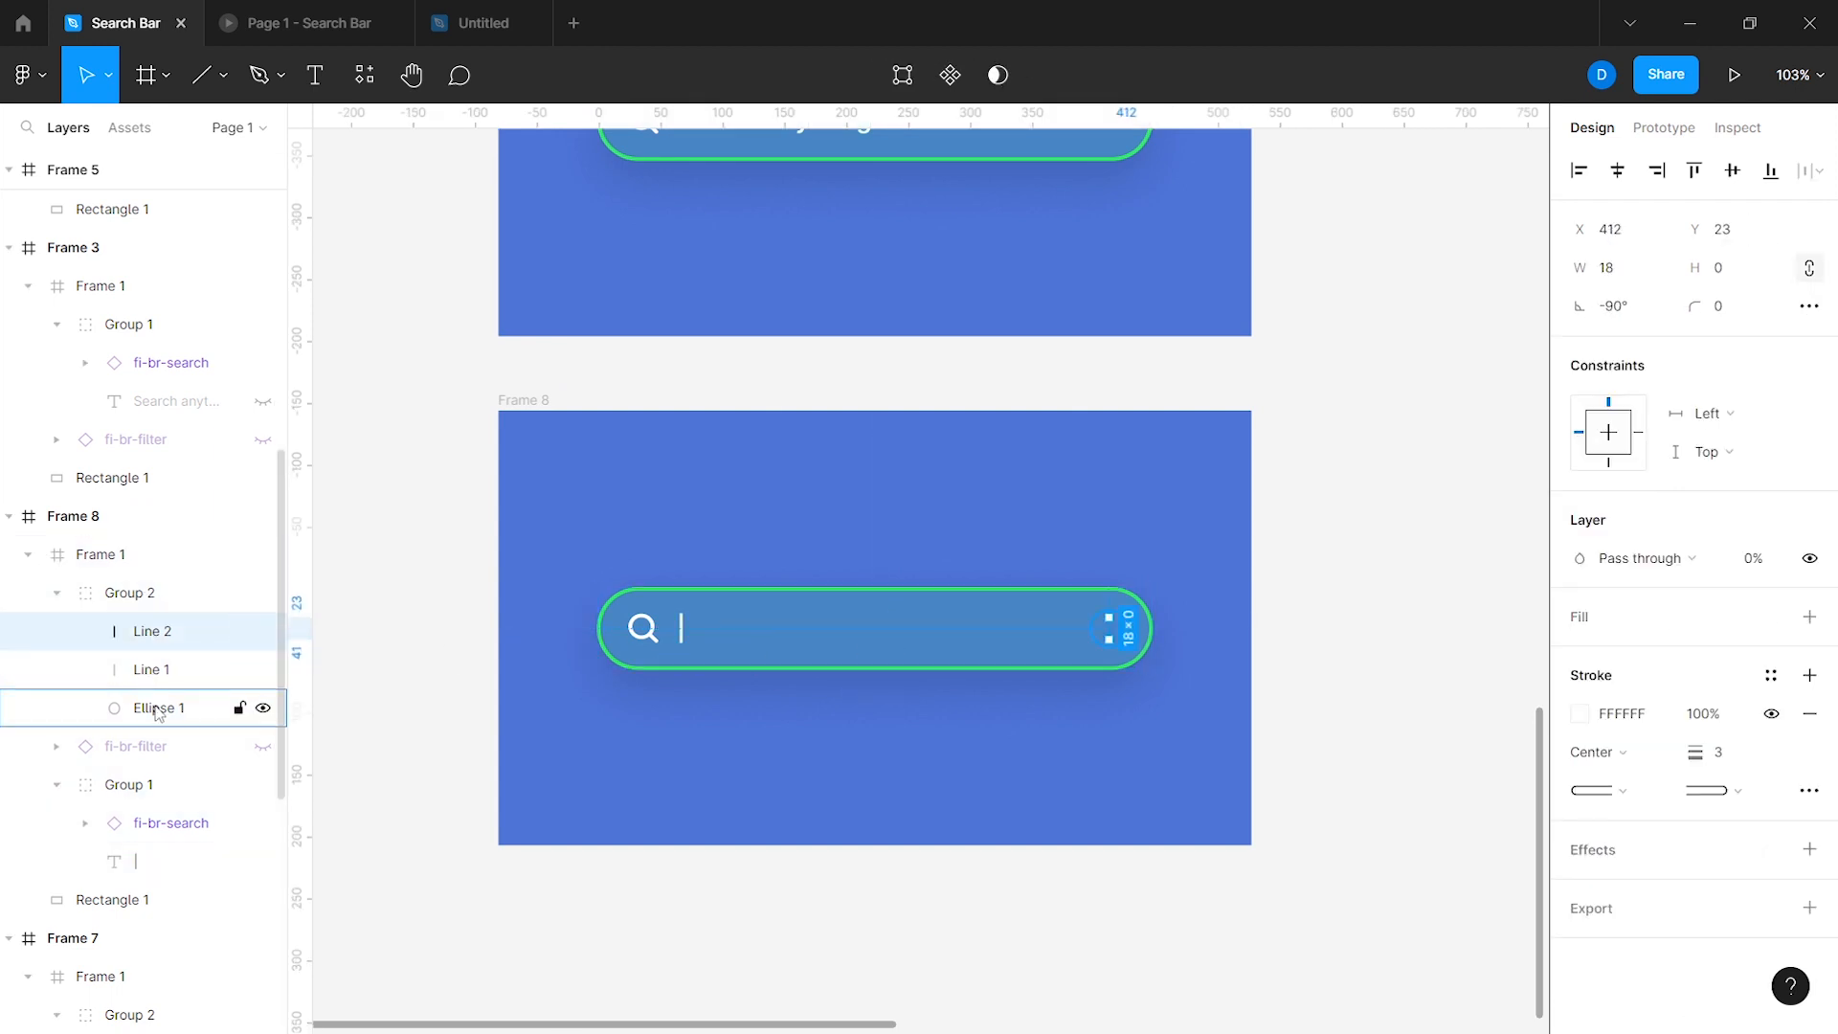
shift+click(159, 708)
click(1749, 627)
text(10)
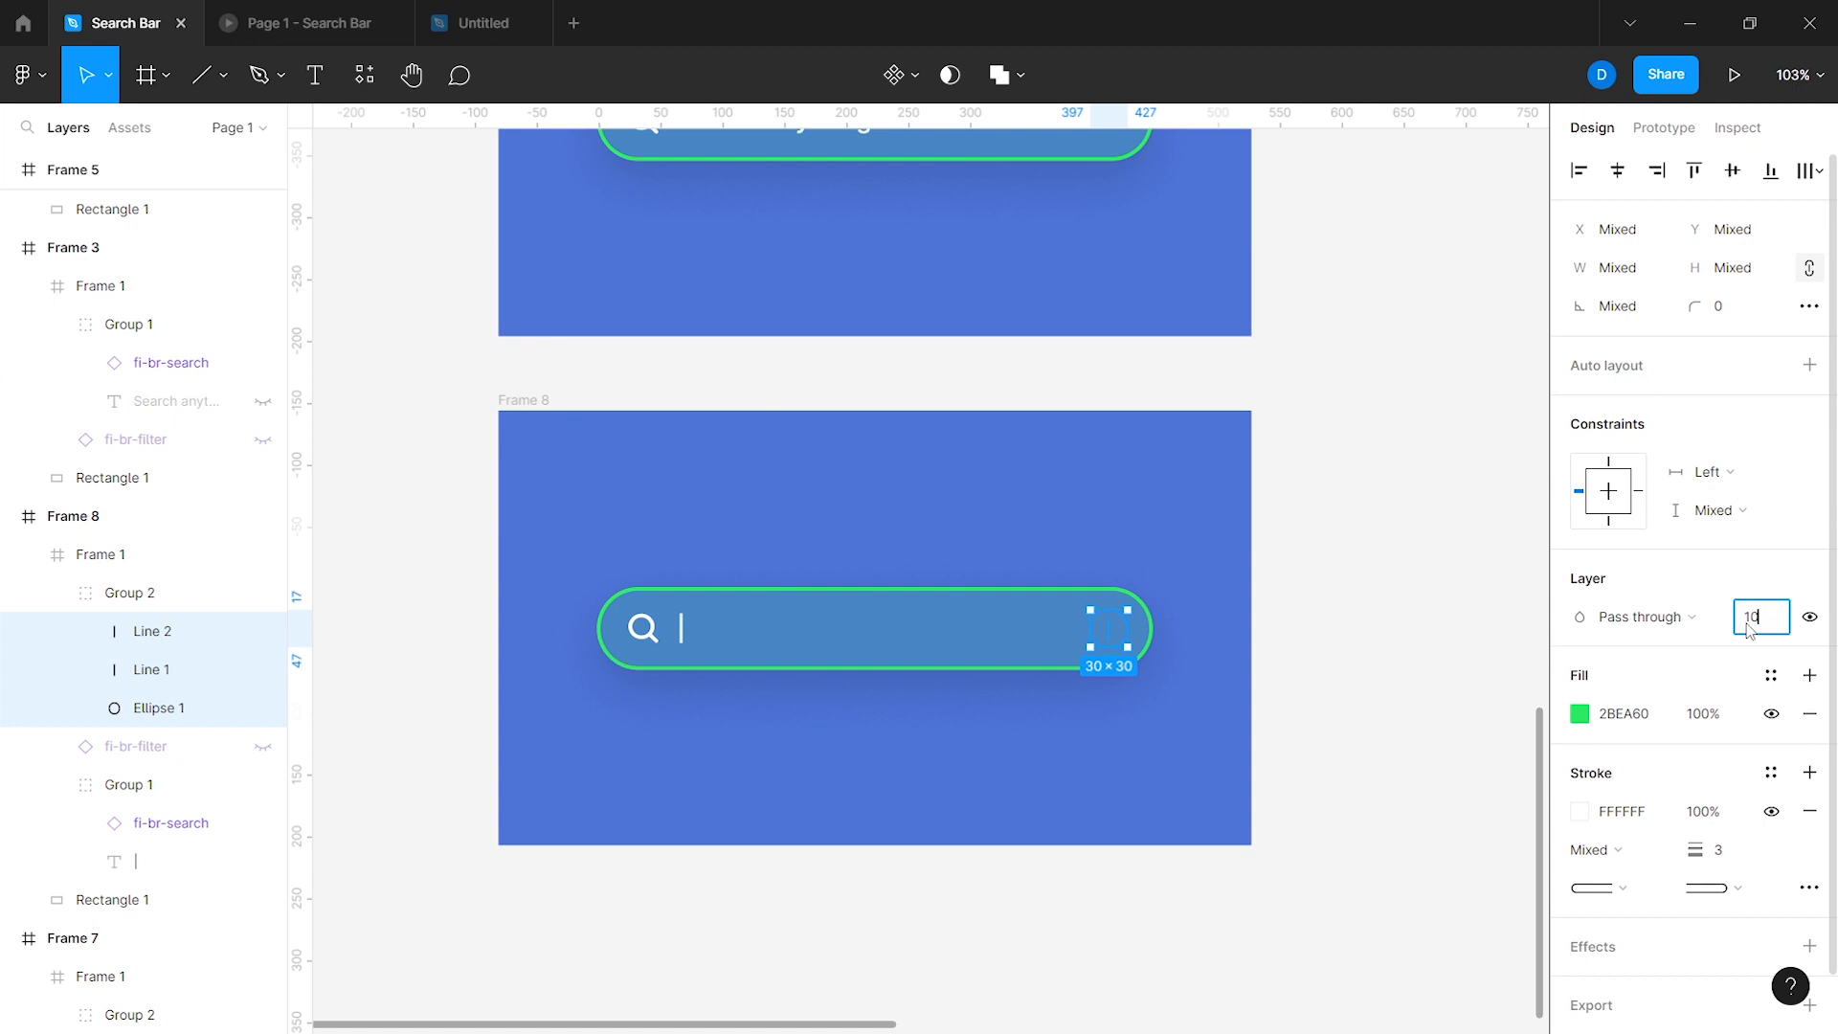
text(0)
key(Return)
Step: Rotate the upper of the two stacked lines in Frame 8's circle to -45° and set its length to 18
scroll(1120, 641, up, 5)
click(1089, 625)
drag(1089, 635, 1121, 632)
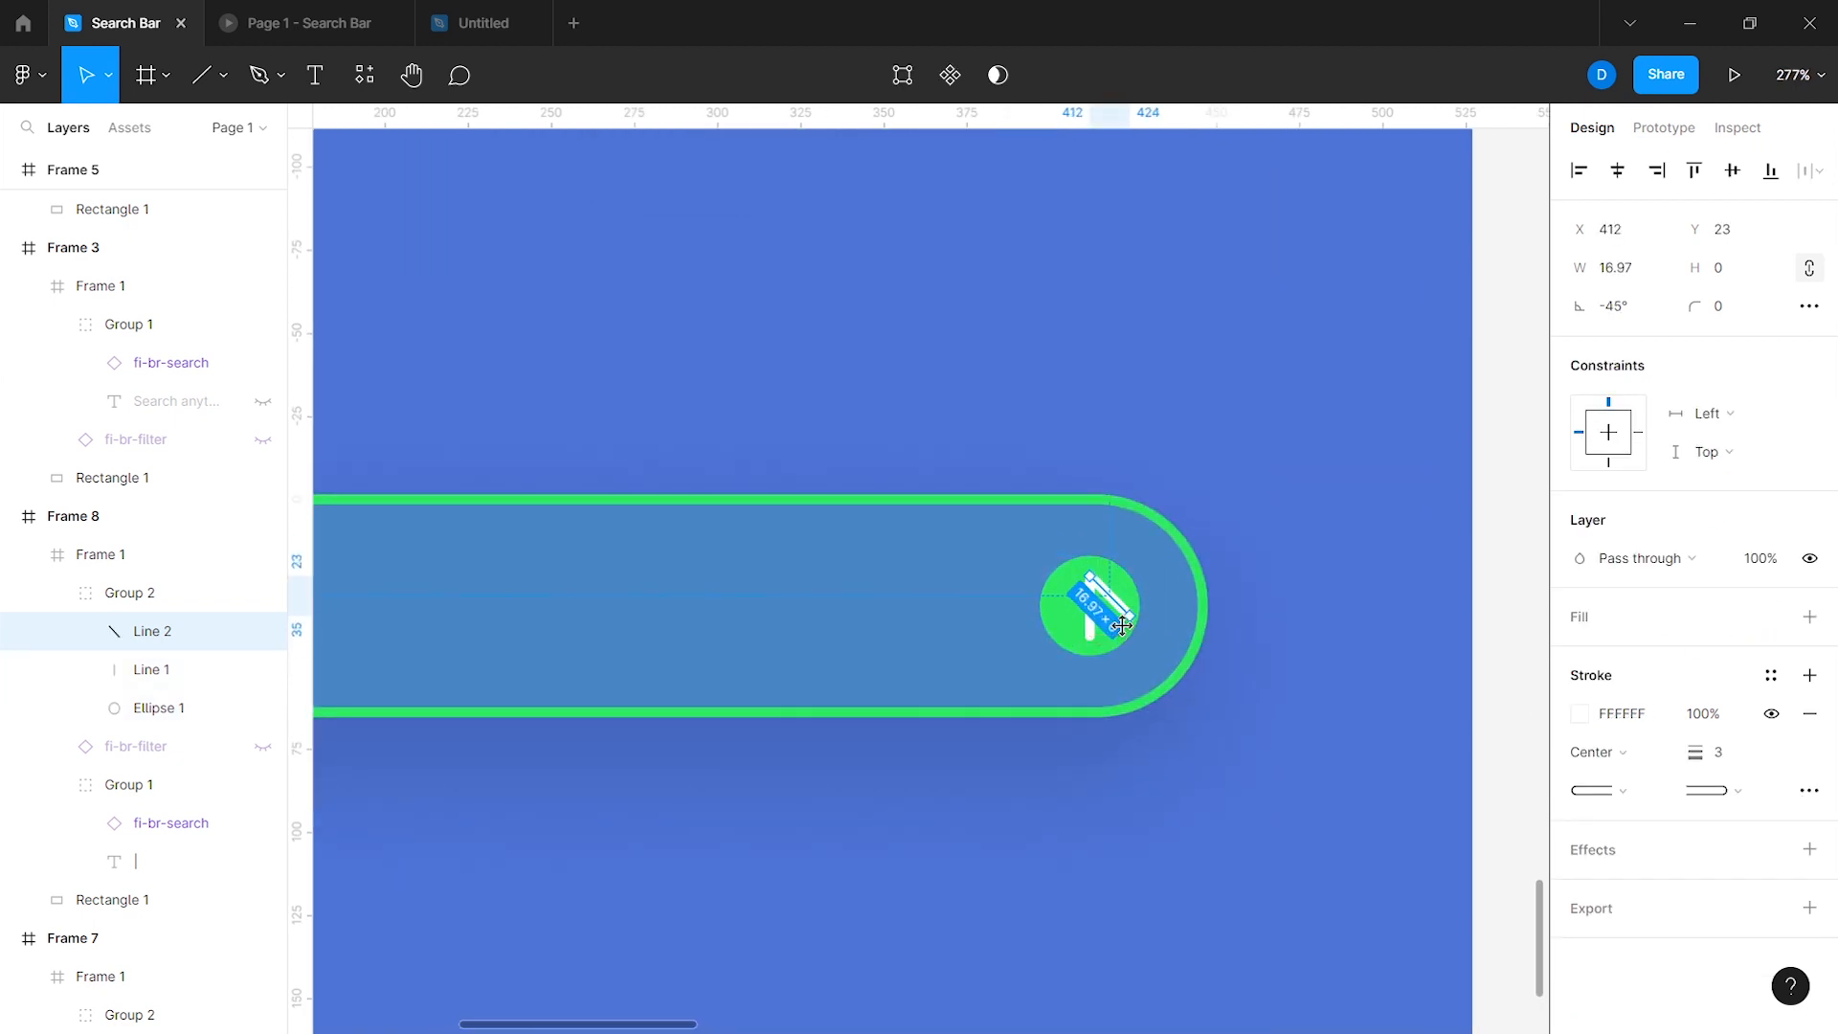
click(1624, 270)
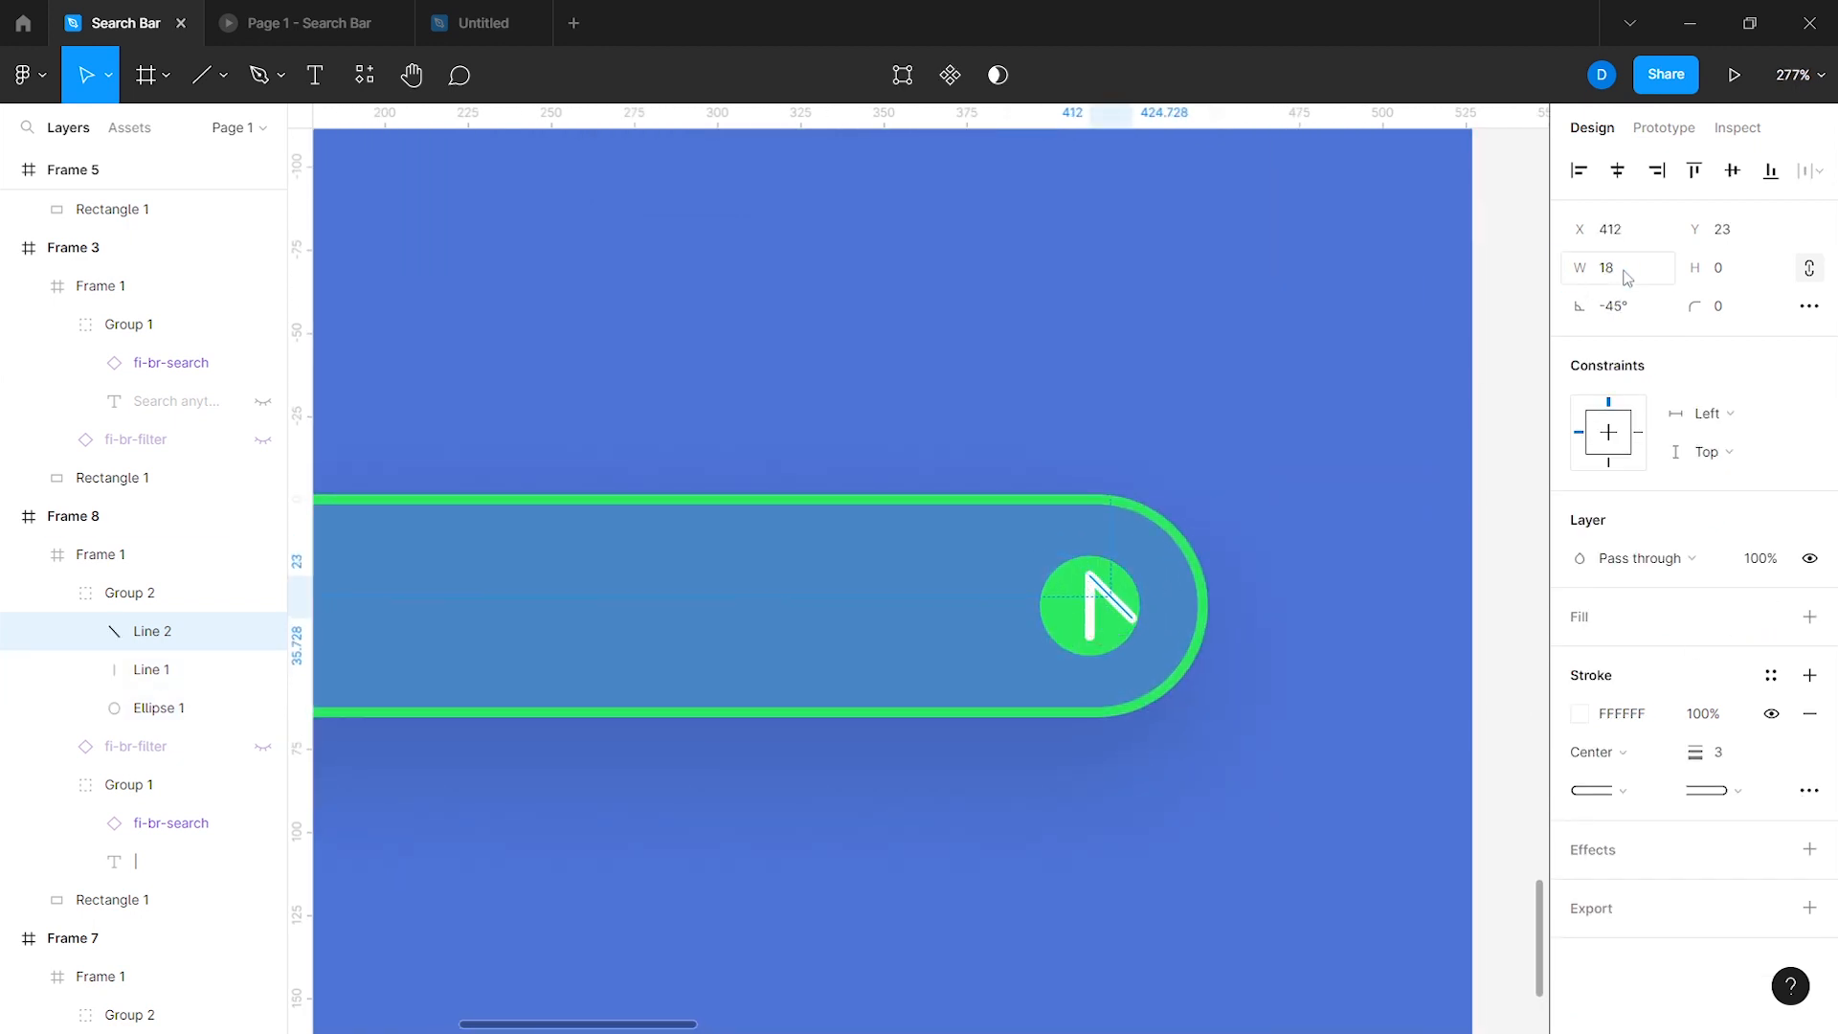
text(18)
Step: Form a cross by duplicating the diagonal line, deleting the remaining vertical line and flipping the copy horizontally
key(ctrl+d)
click(175, 708)
key(Delete)
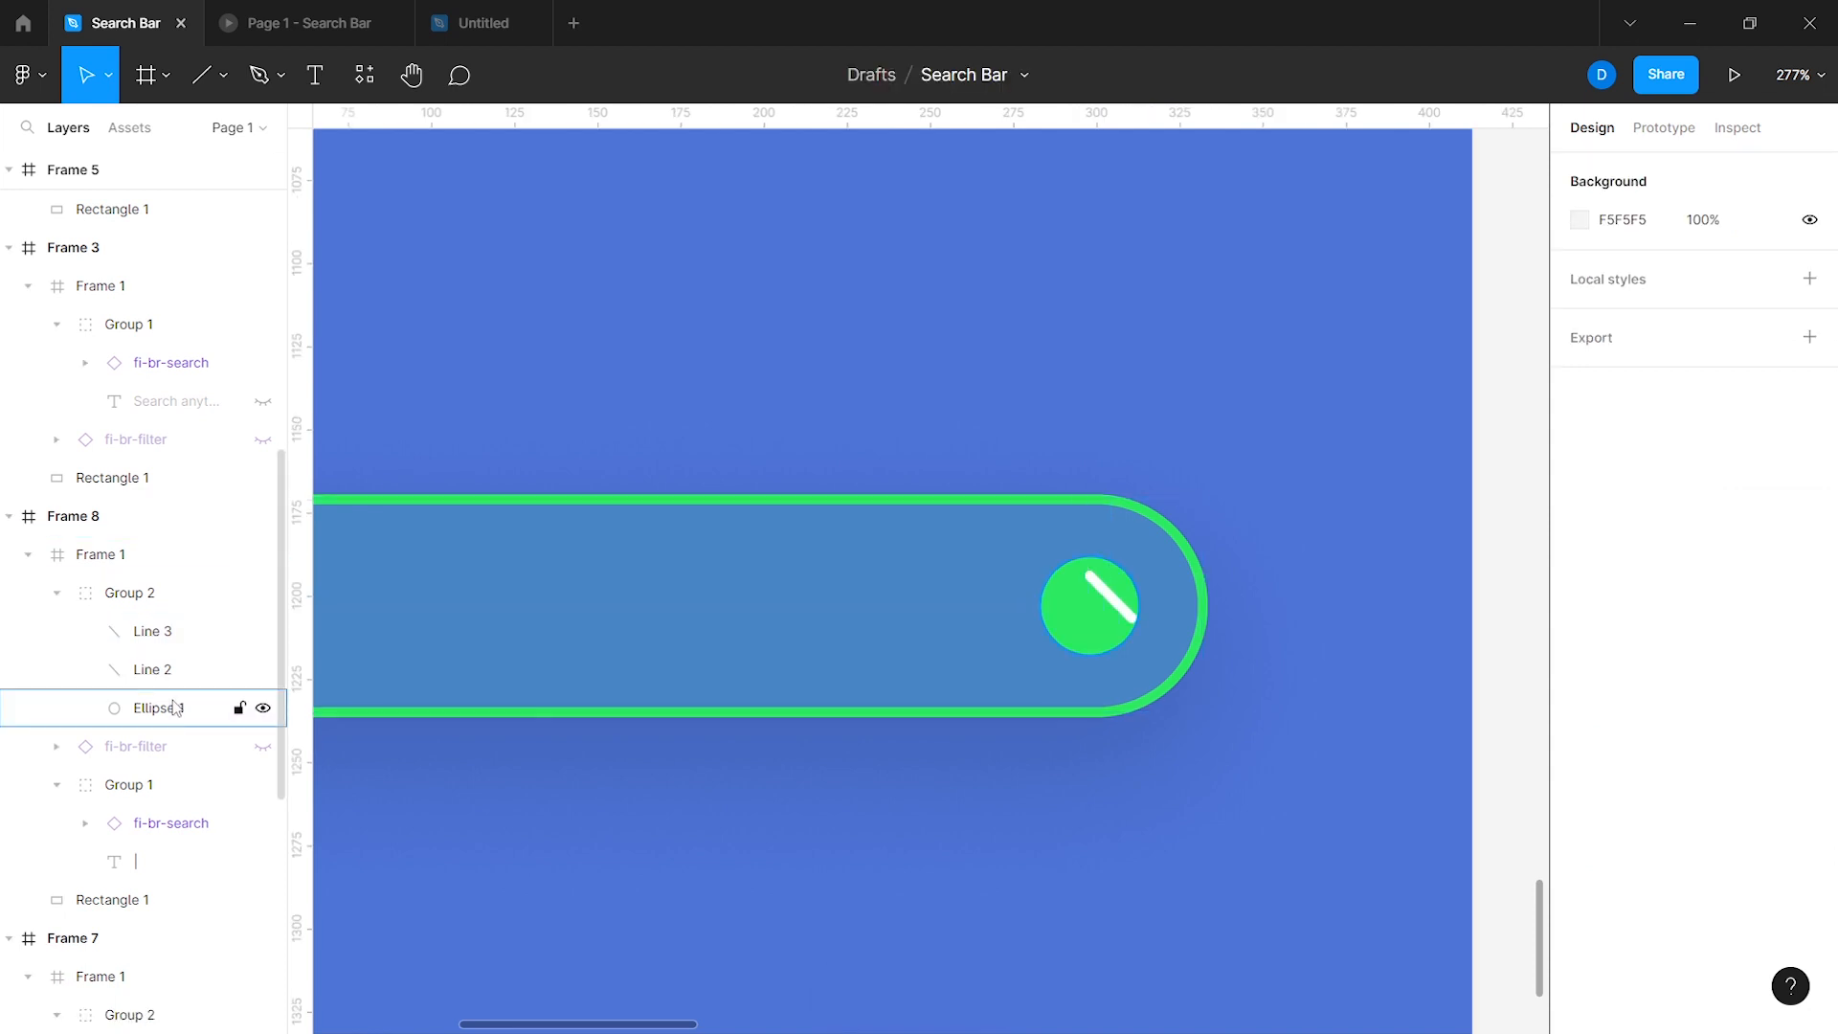
click(161, 631)
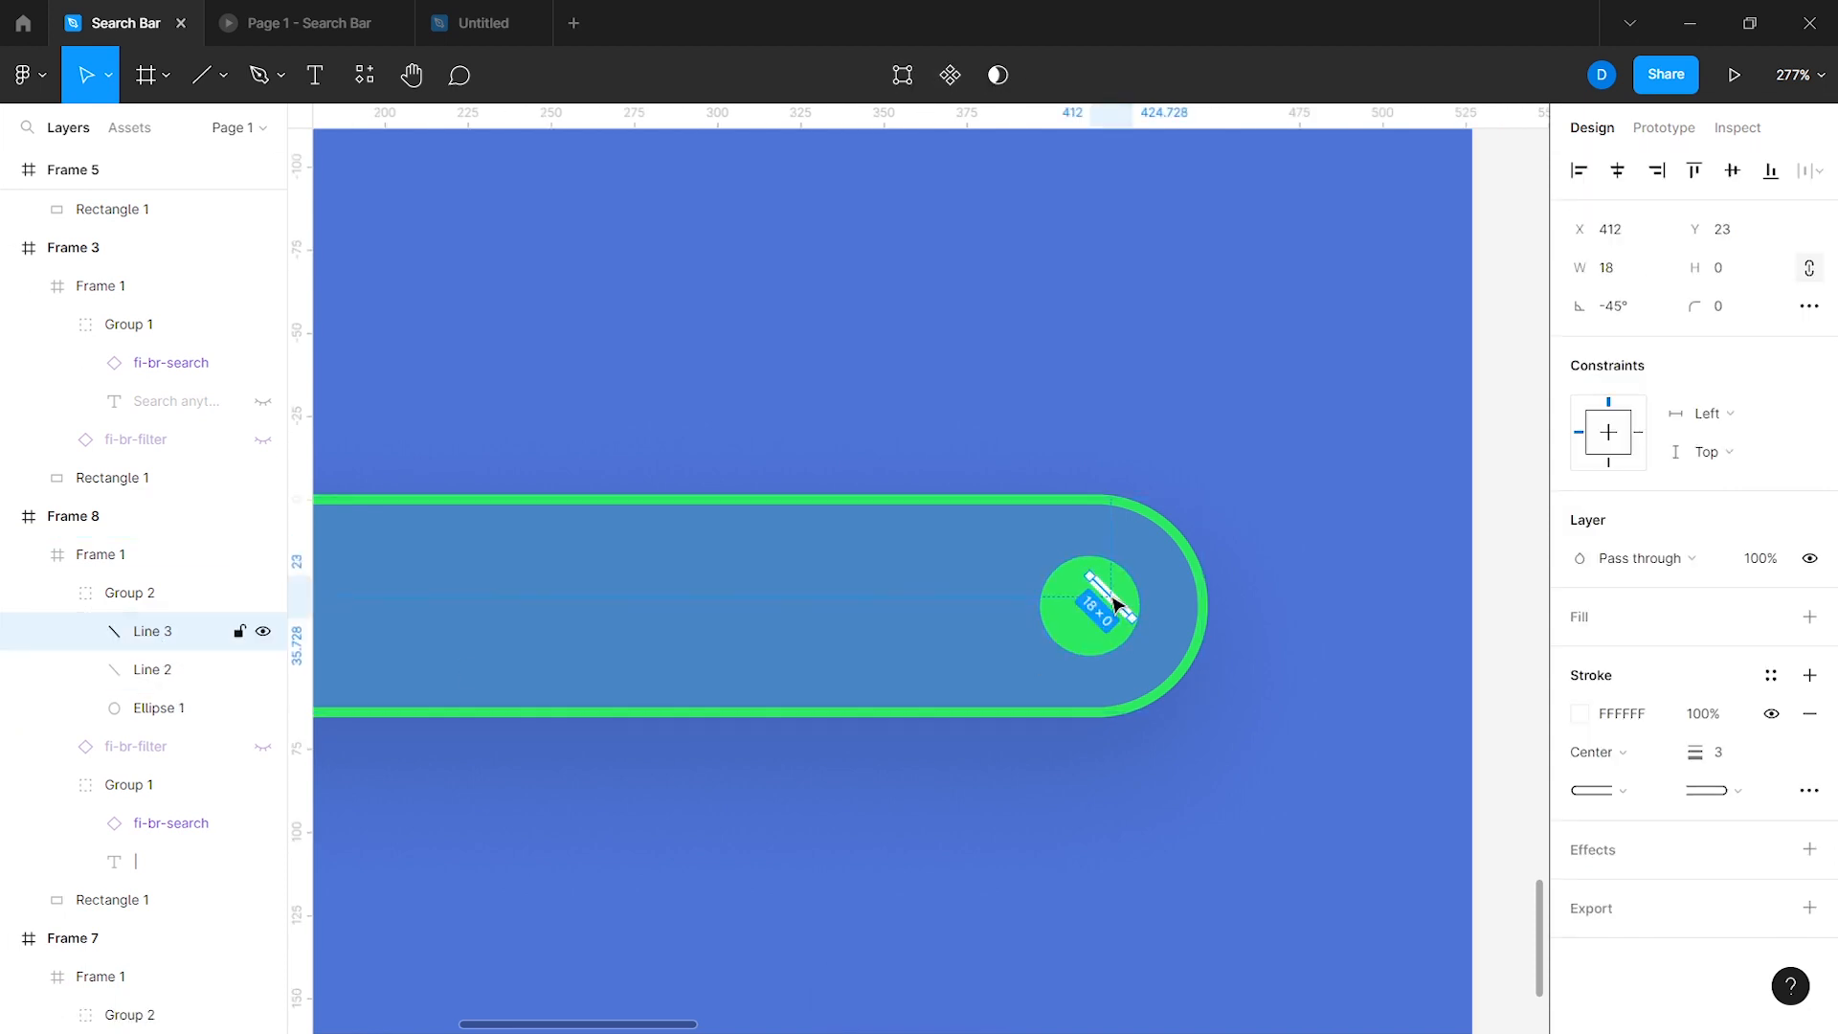
right_click(1113, 603)
click(1183, 972)
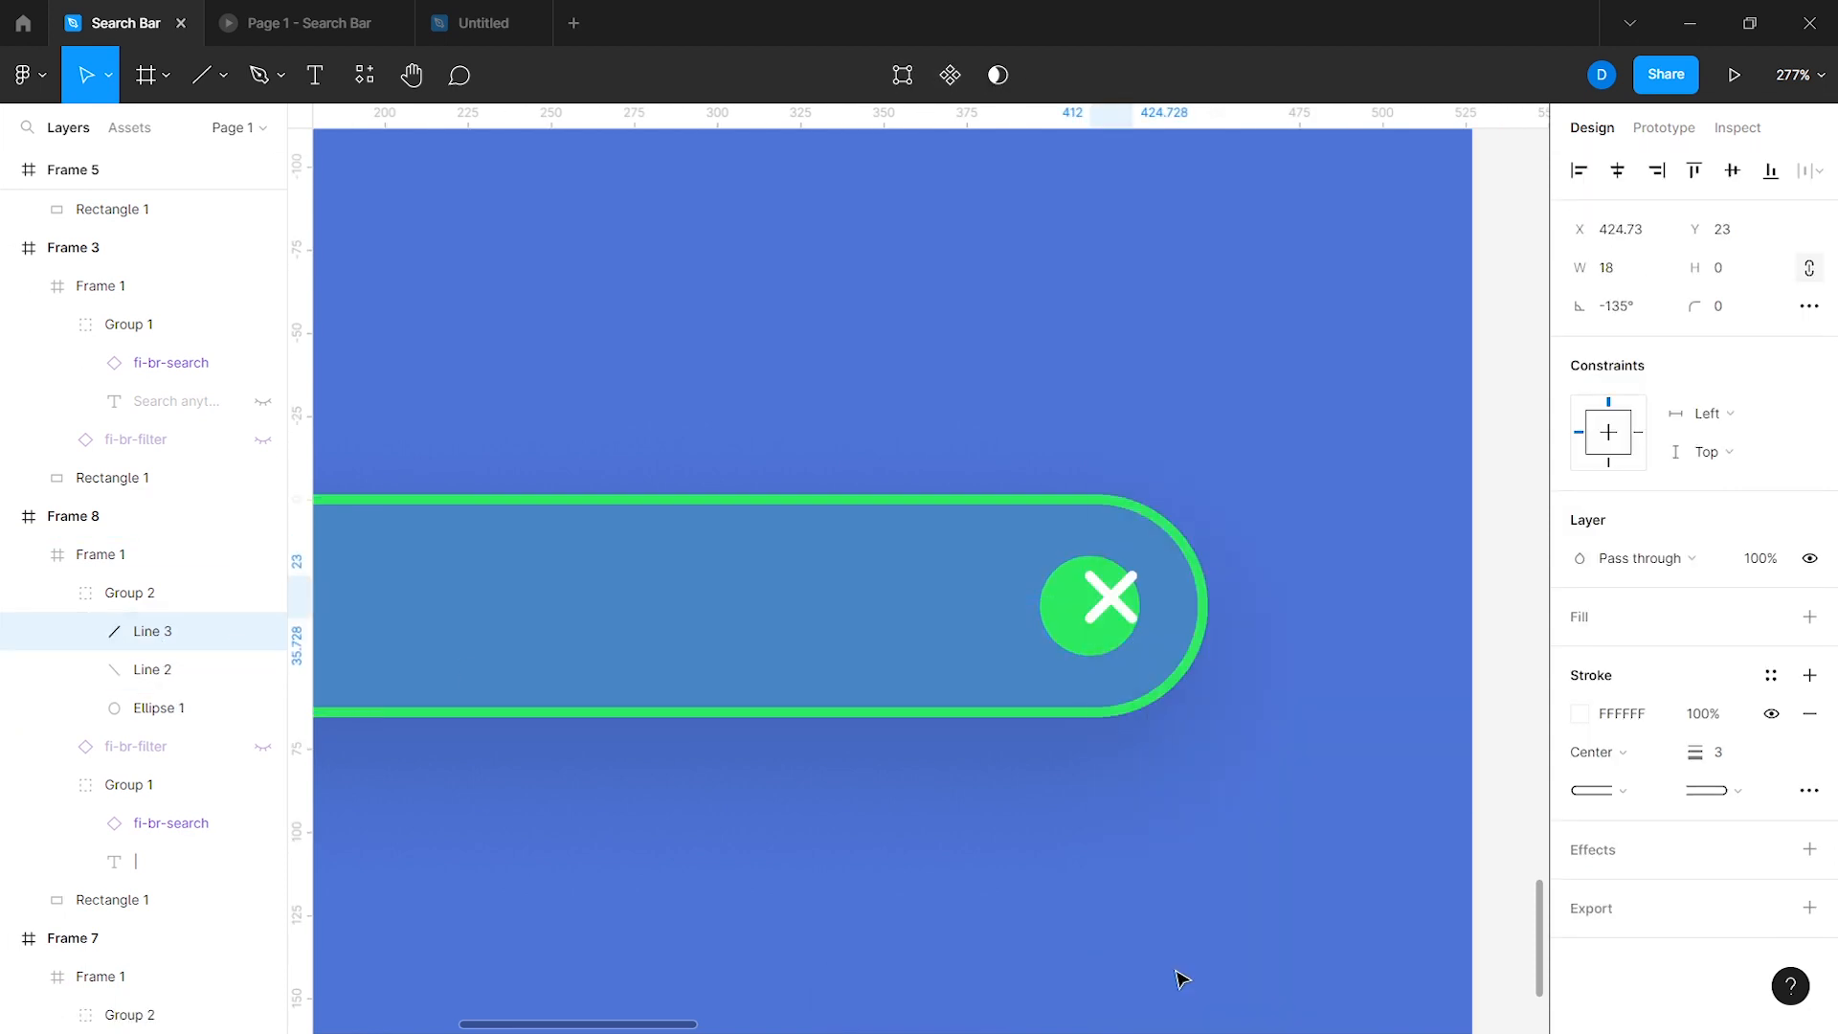
Step: Center the two crossed lines inside the green circle in Frame 8
shift+click(1106, 586)
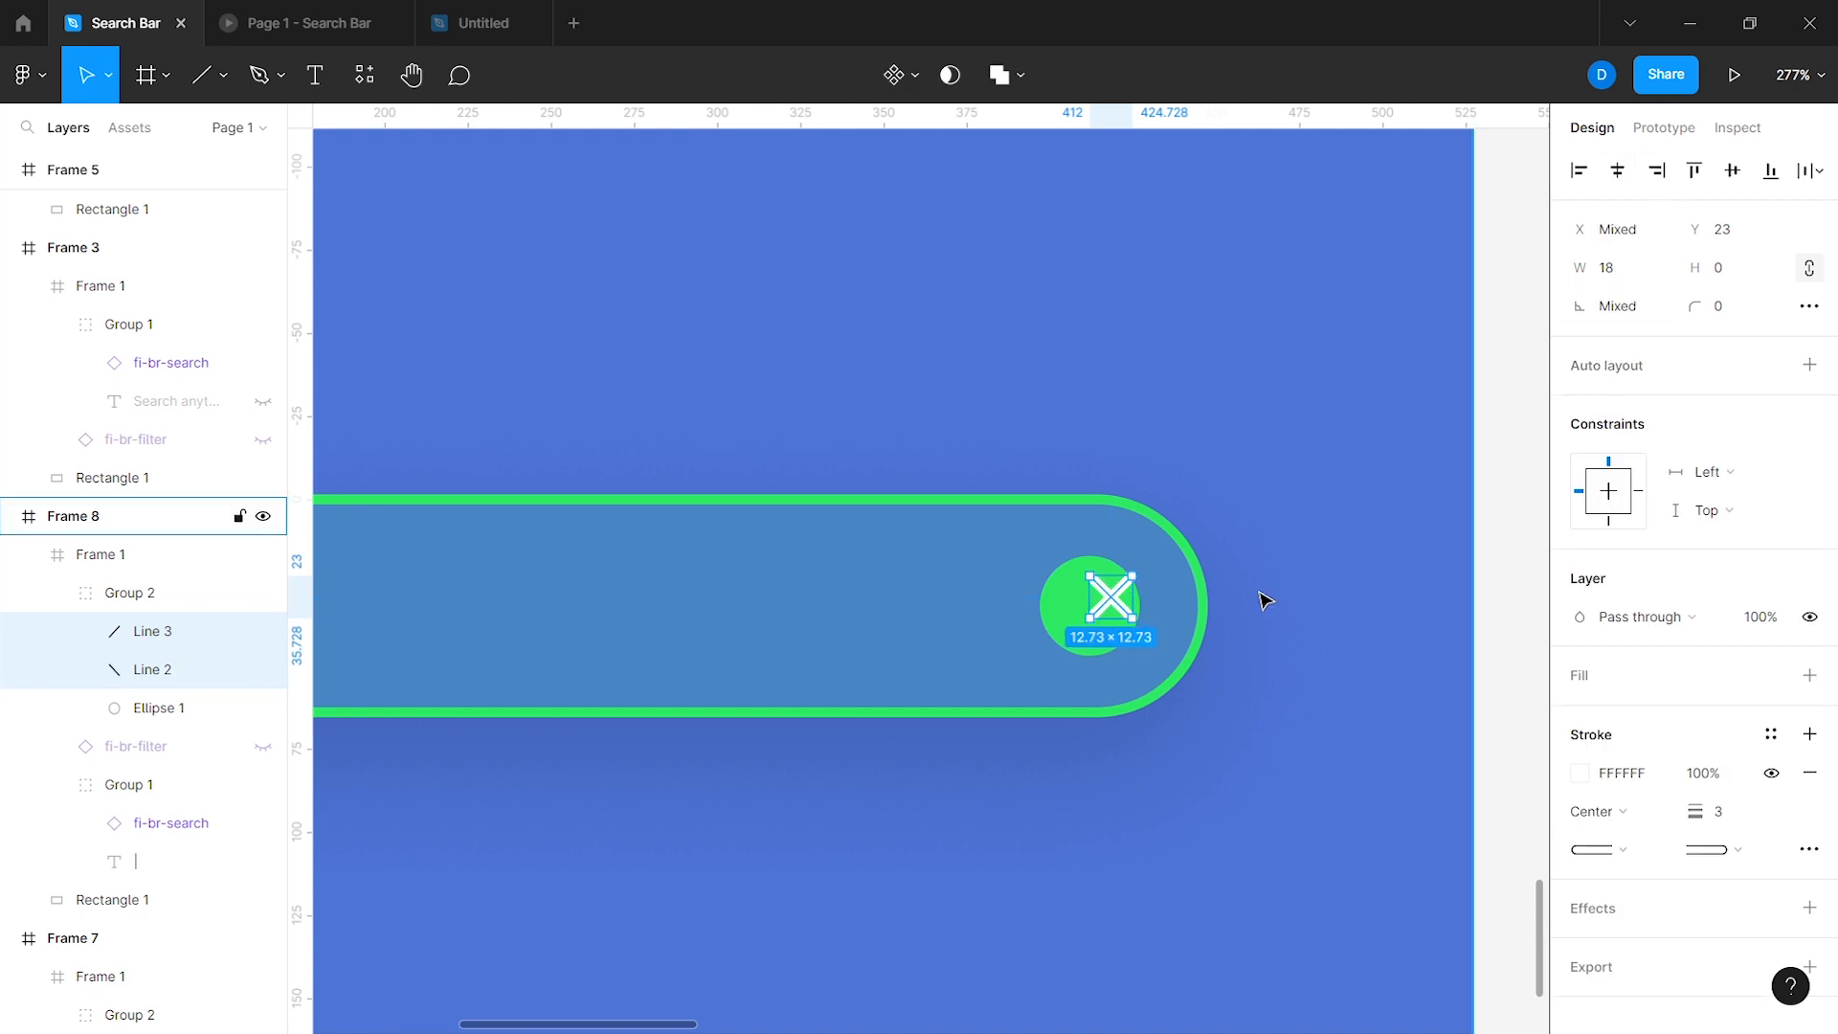
shift+click(1120, 603)
click(1282, 600)
Step: Duplicate Frame 8 so the copy sits beside it
scroll(1283, 601, down, 6)
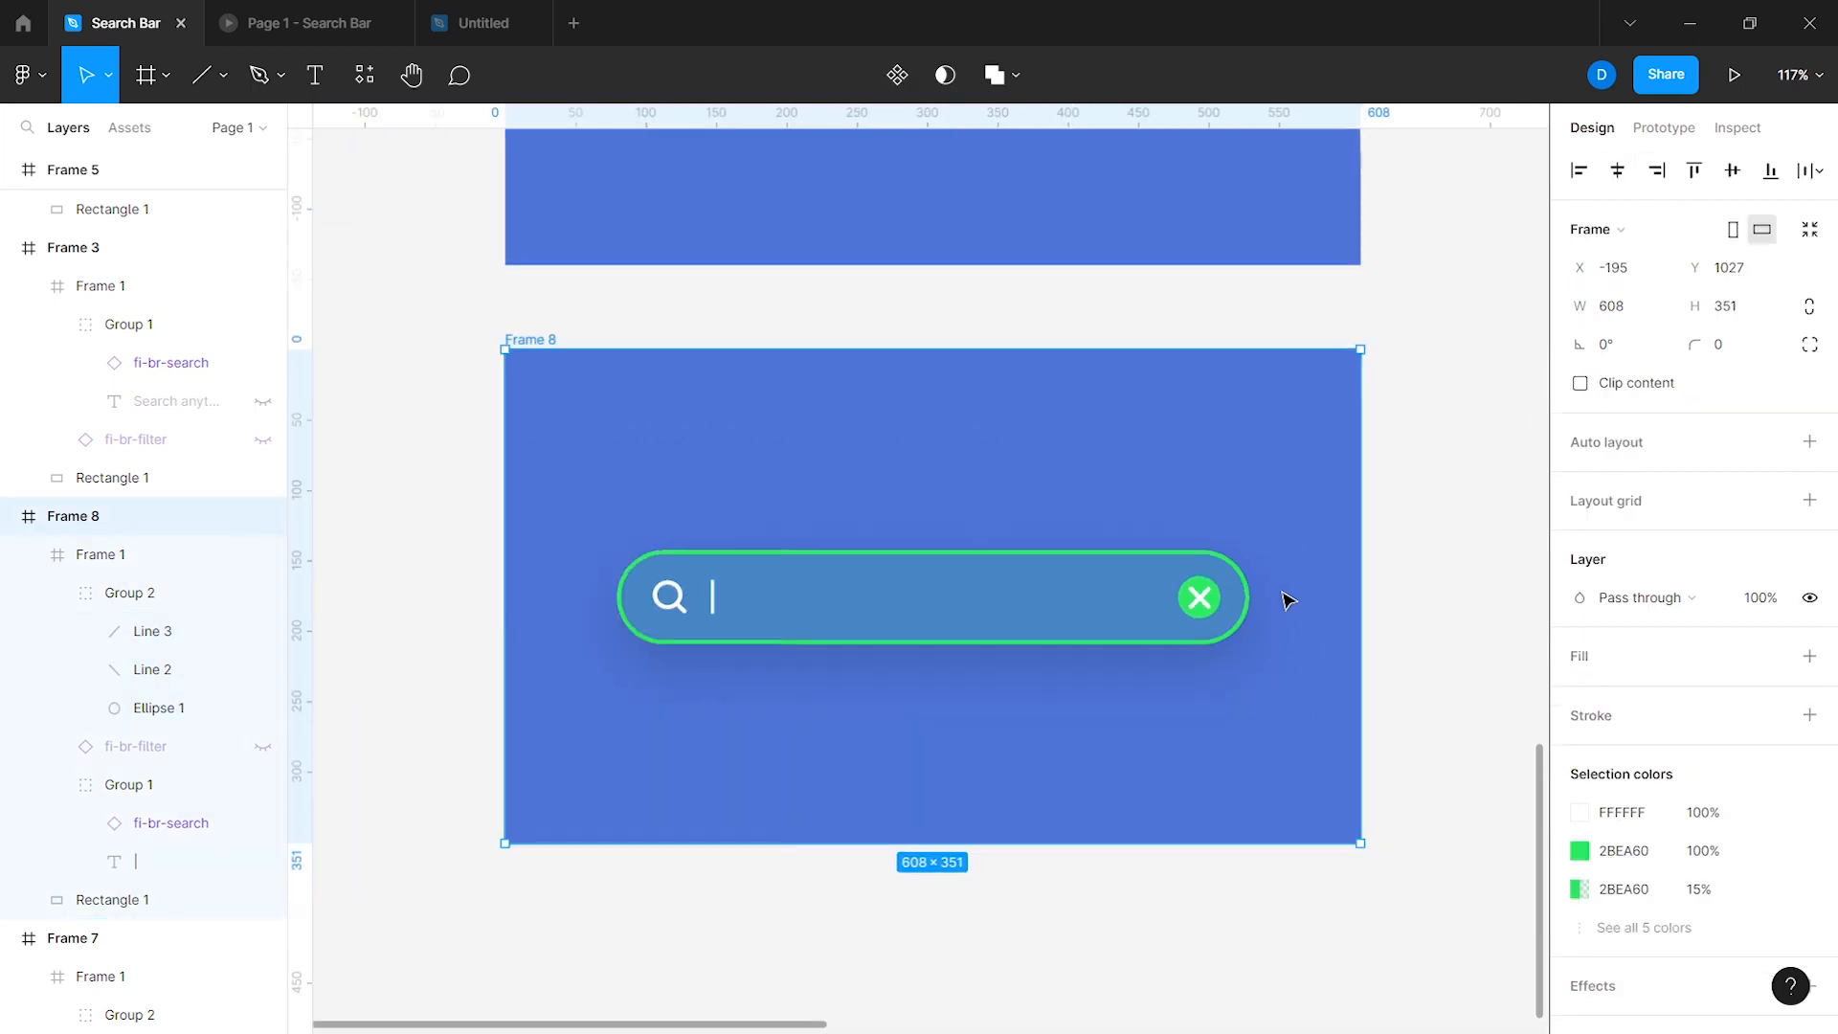
scroll(1127, 636, up, 1)
key(ctrl+d)
scroll(1128, 635, down, 4)
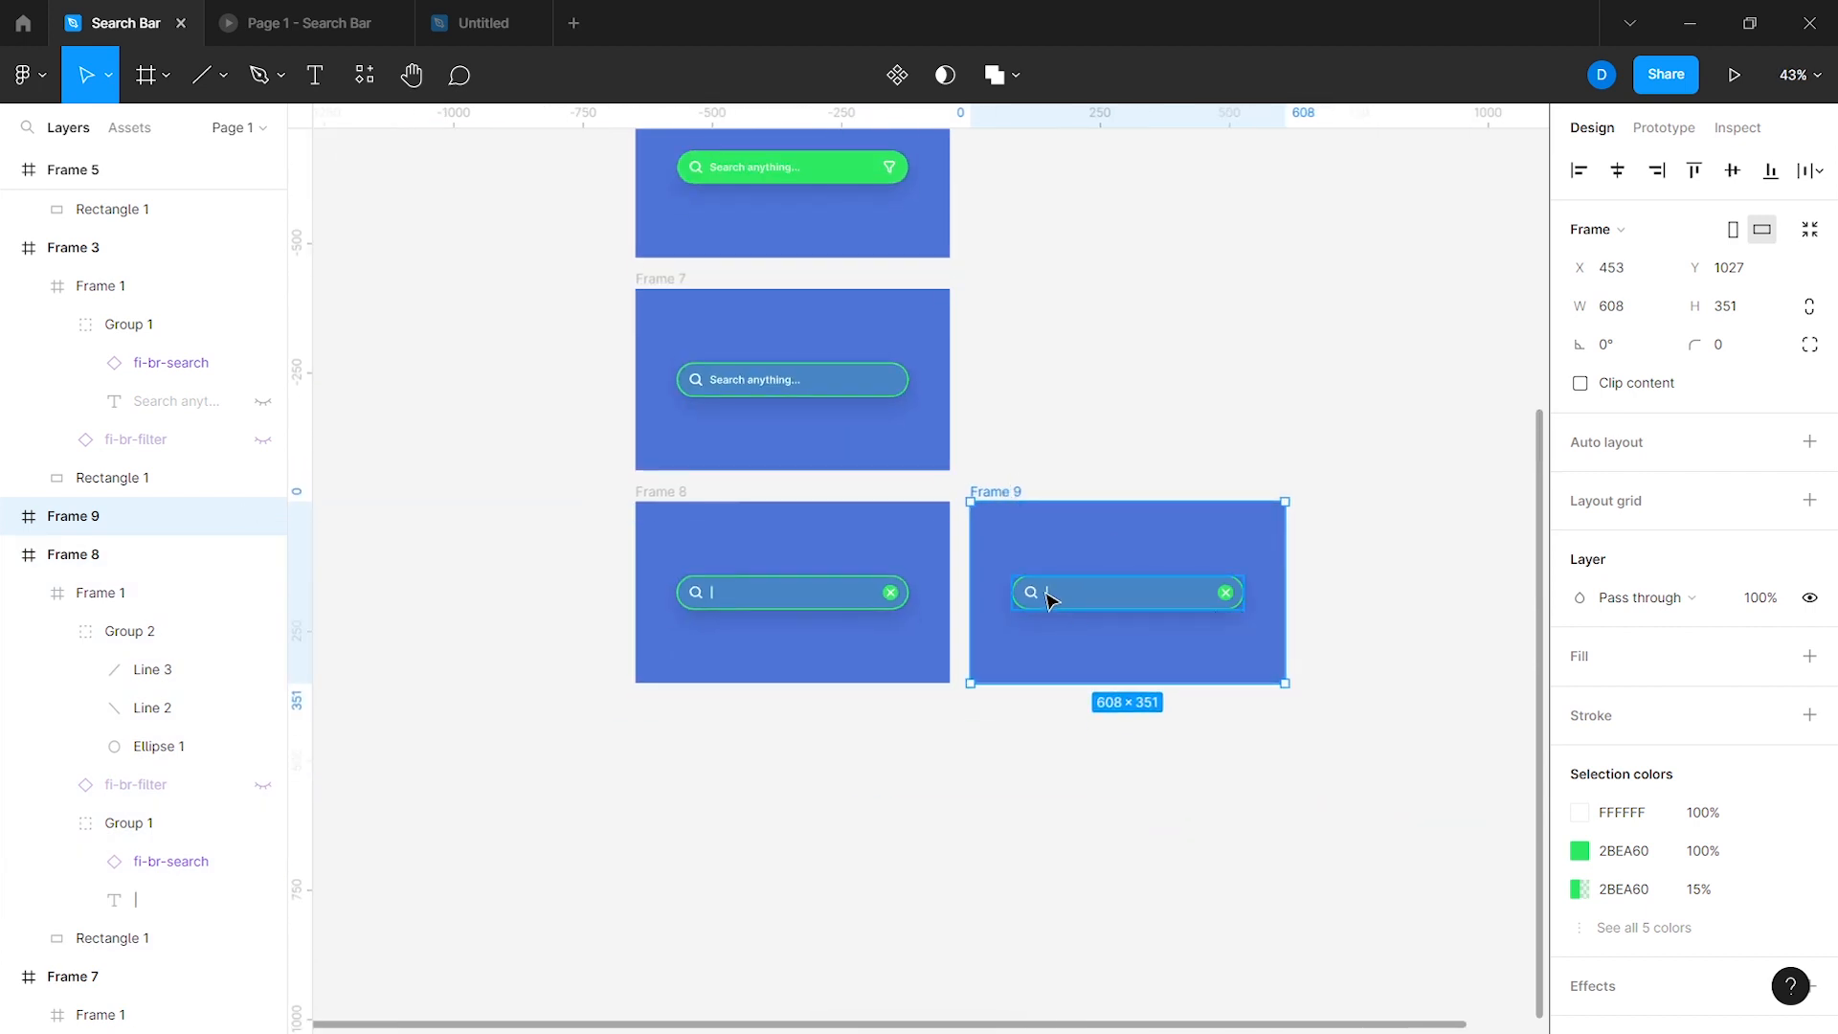
Step: Set the opacity of the text cursor in Frame 9's search bar to 0%
double_click(1050, 599)
scroll(1053, 597, up, 5)
click(1054, 590)
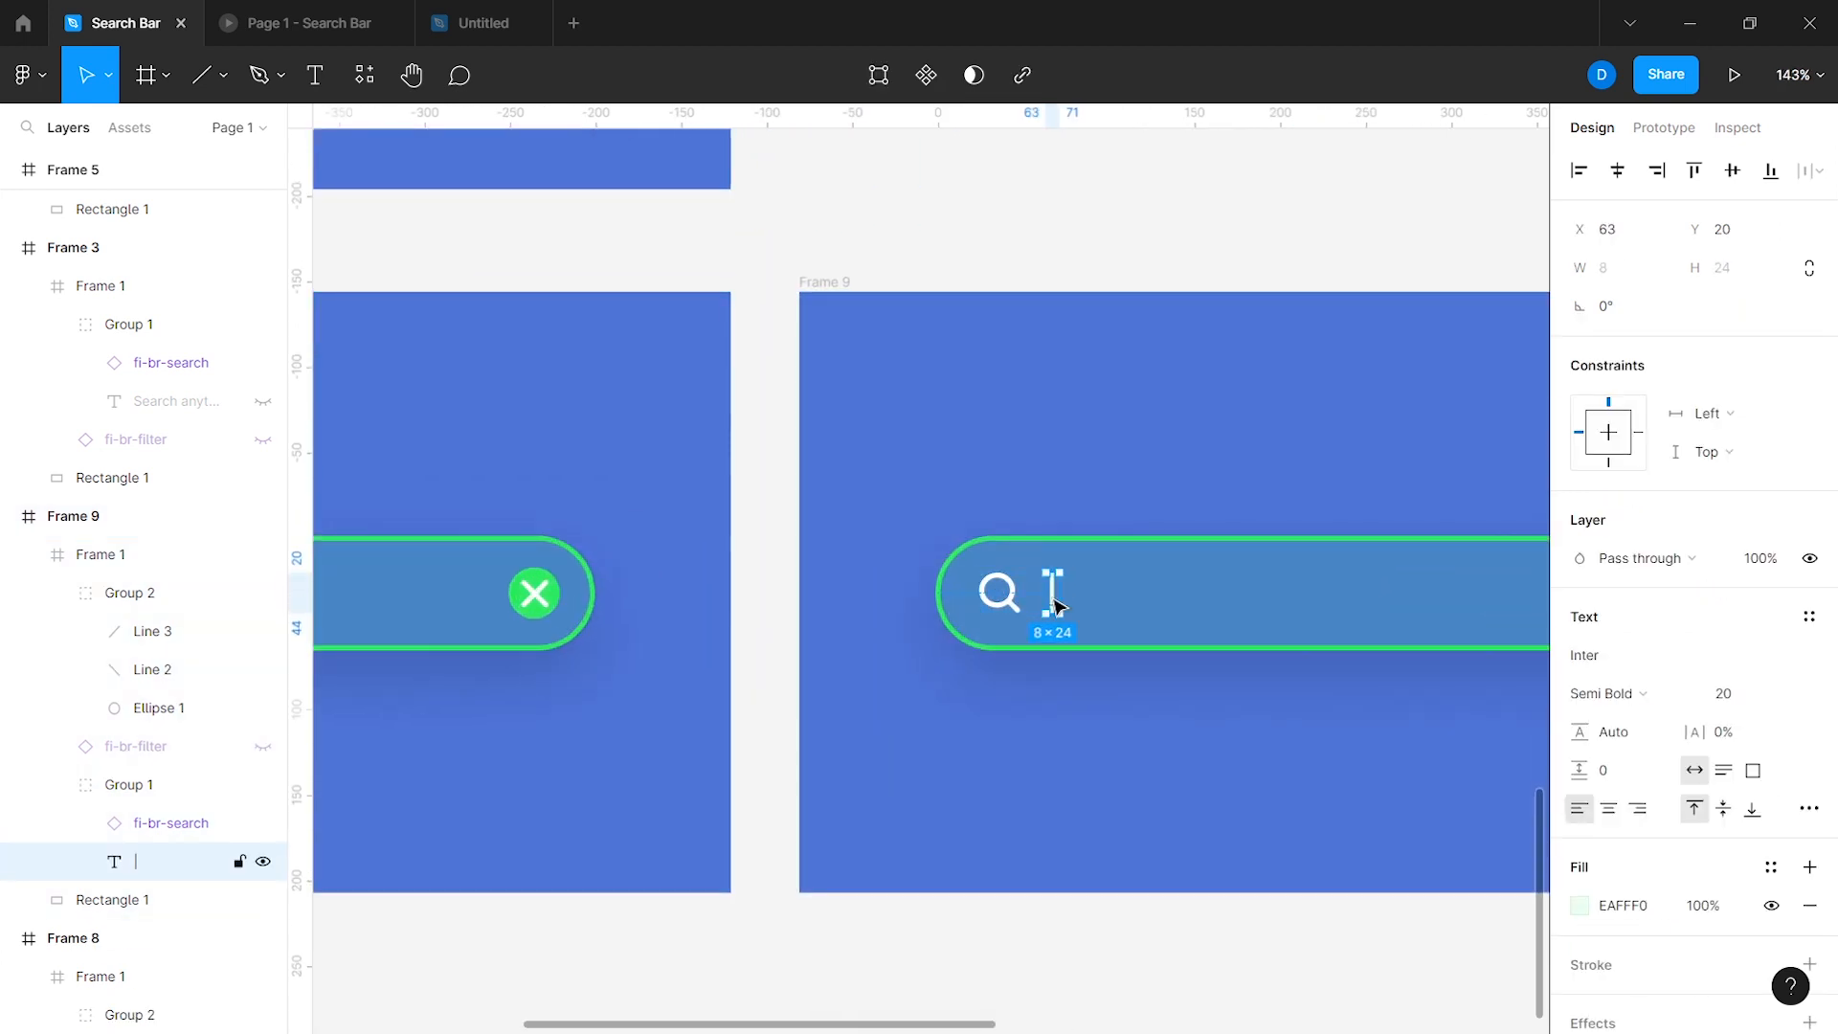
text(0)
key(Return)
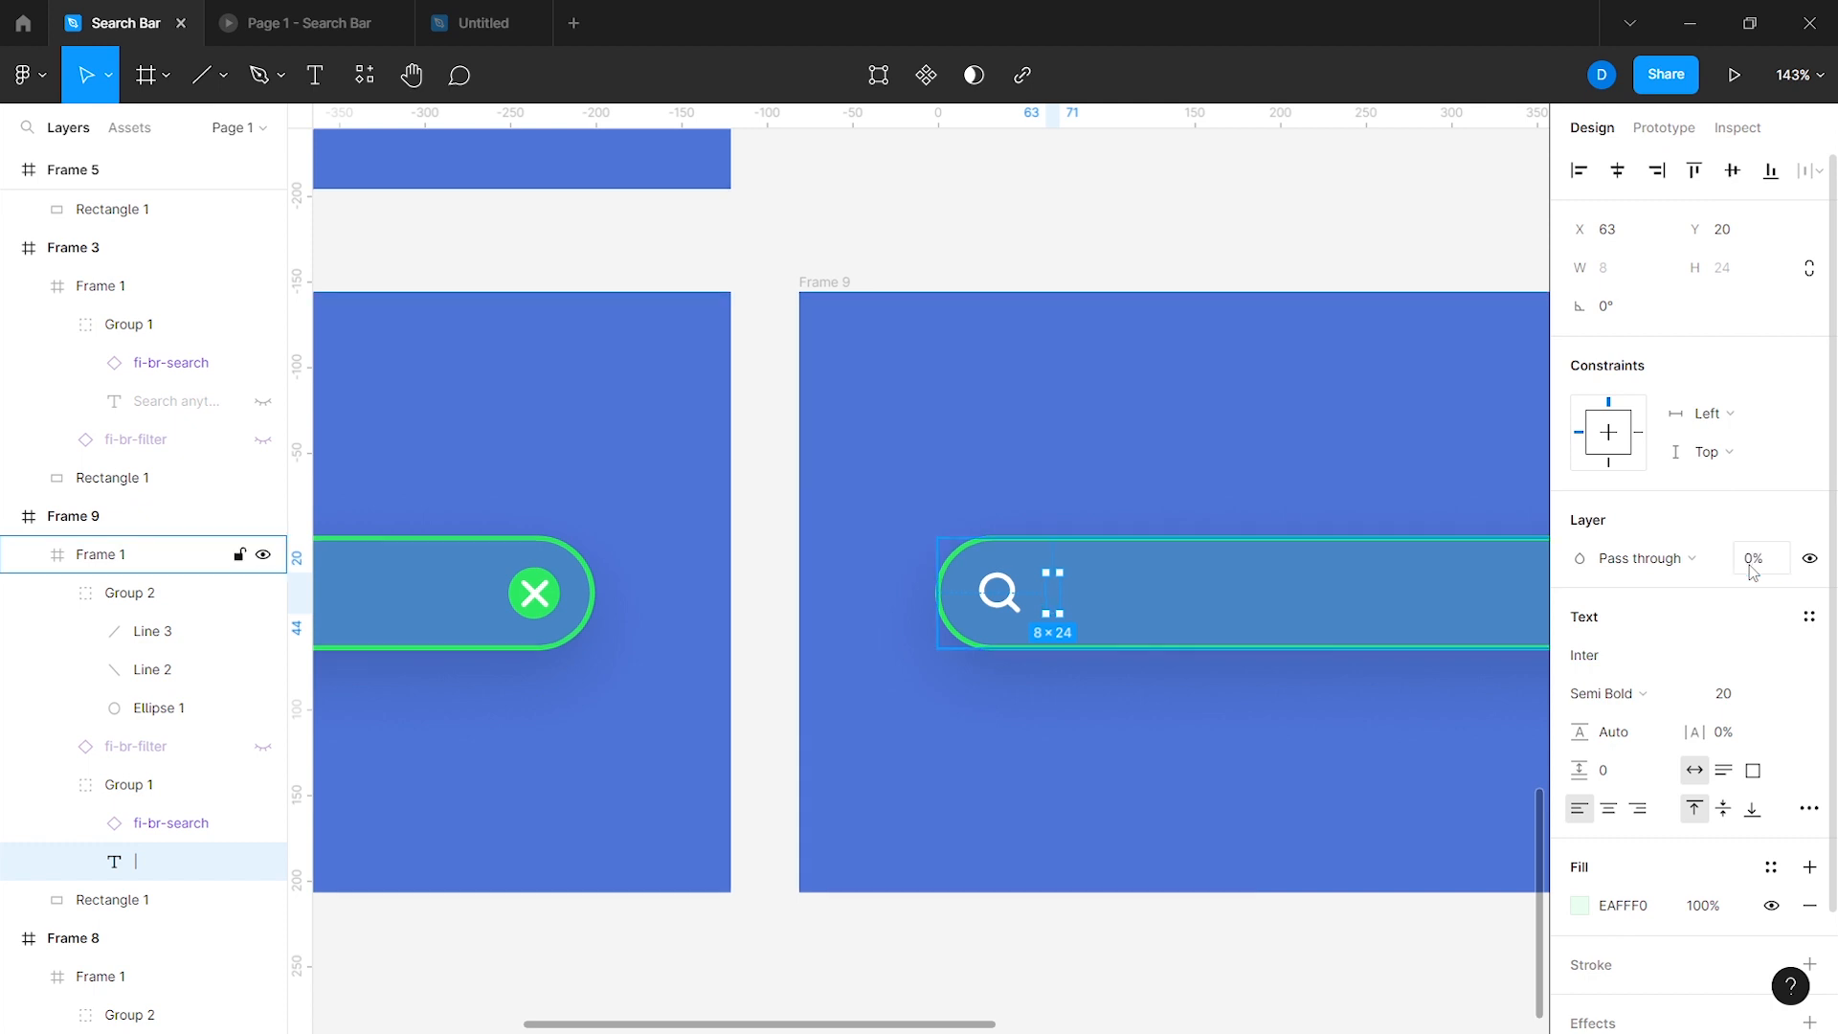
click(1391, 713)
Step: Link Frame 7 to Frame 8 with a prototype connection
scroll(1392, 713, down, 4)
drag(1392, 713, 1255, 796)
click(654, 226)
scroll(653, 230, up, 2)
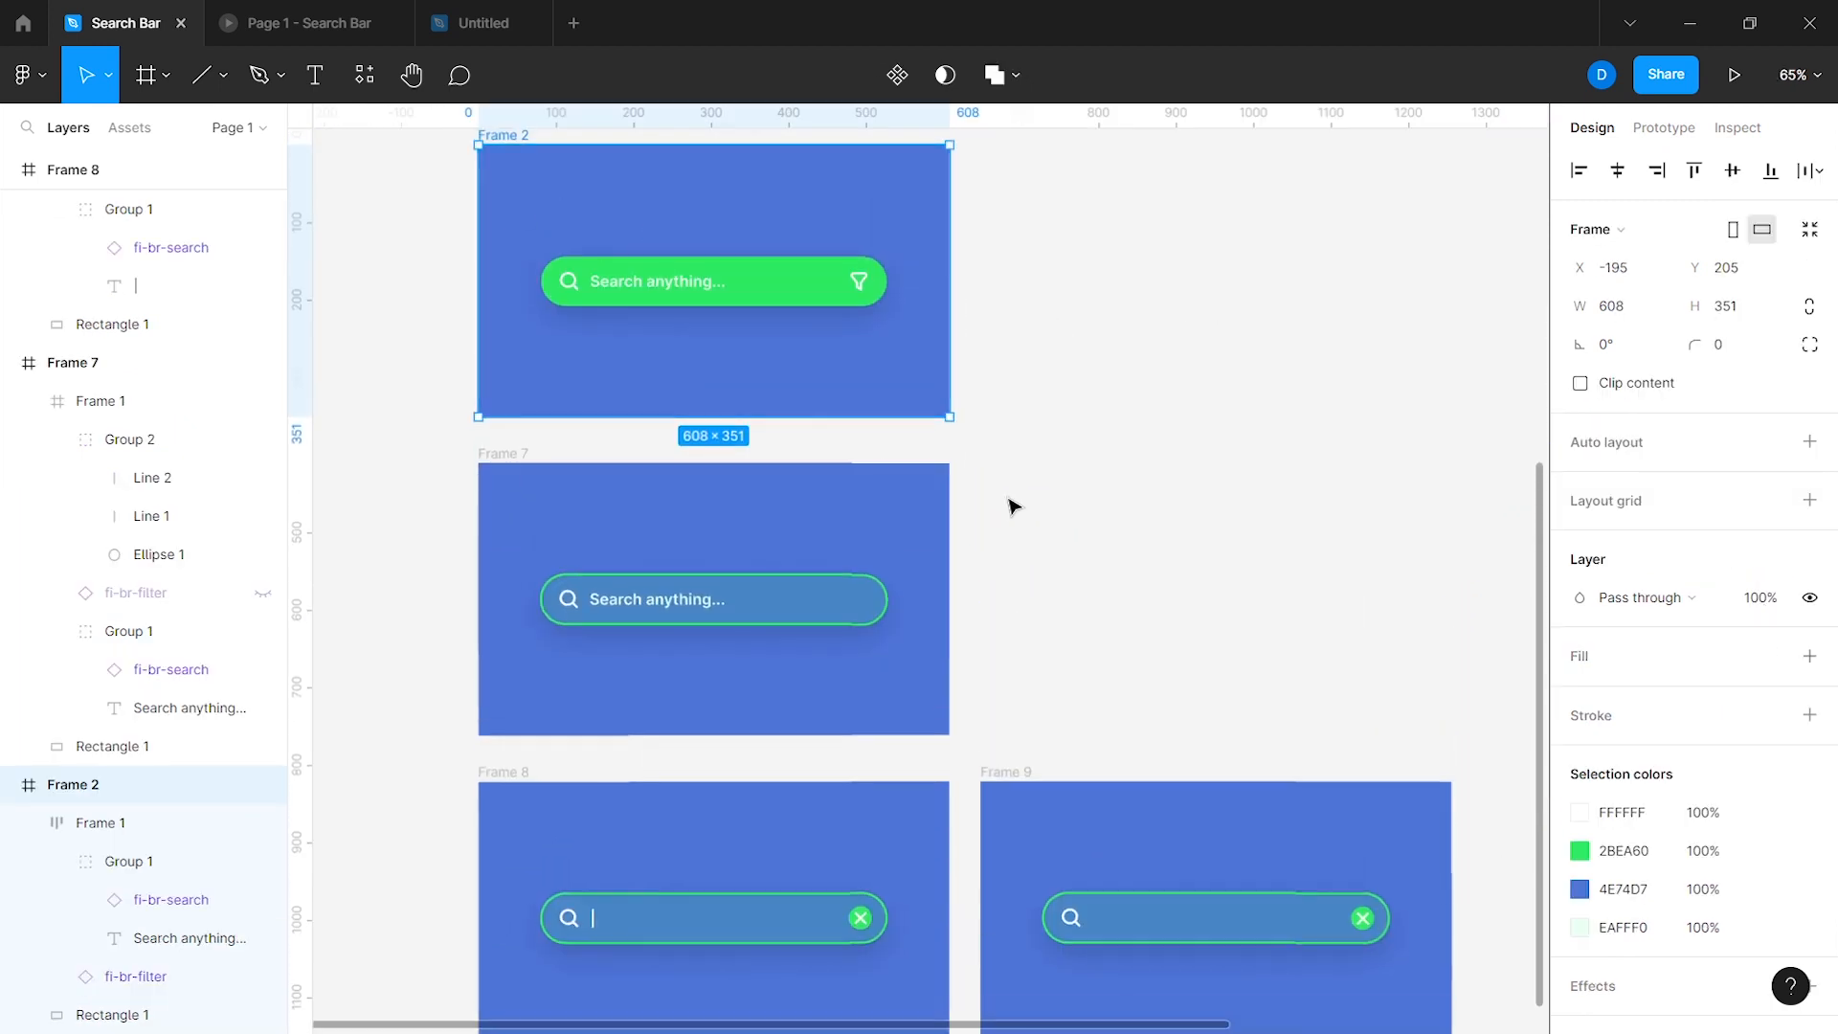
scroll(1013, 509, down, 2)
scroll(1013, 509, up, 1)
click(1664, 127)
click(813, 659)
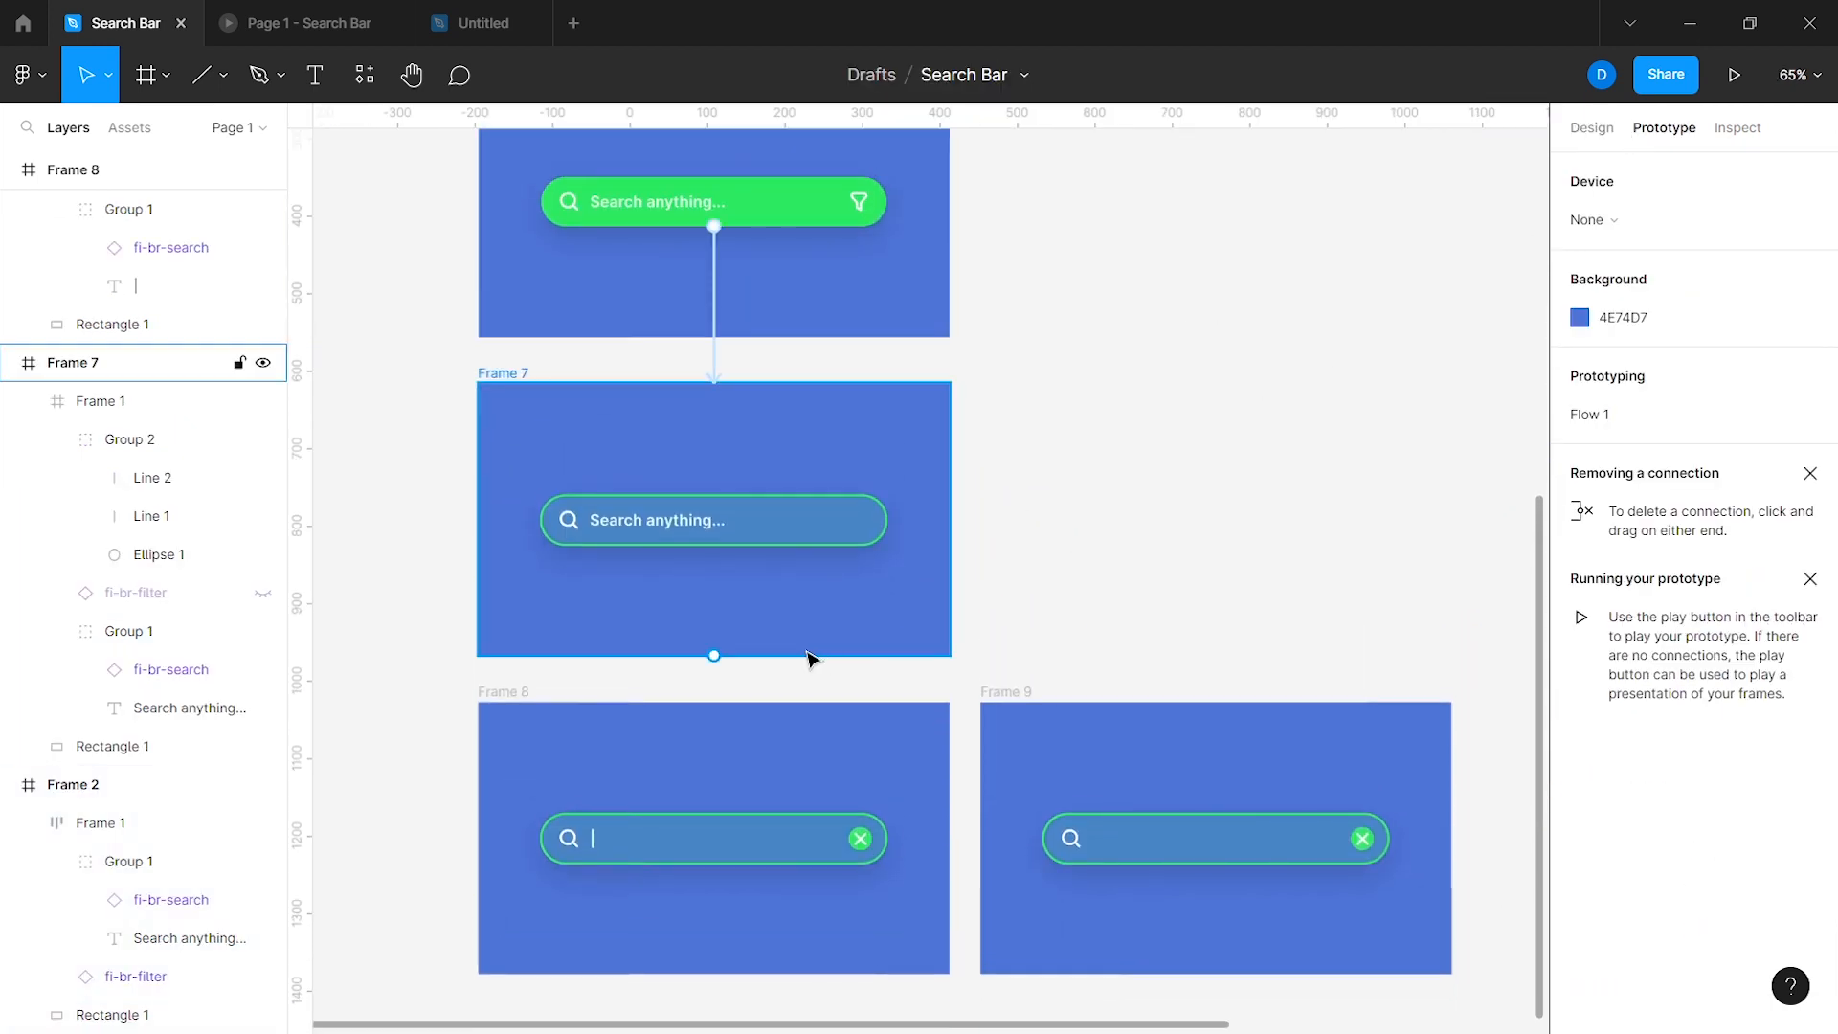
click(716, 650)
drag(720, 683, 718, 718)
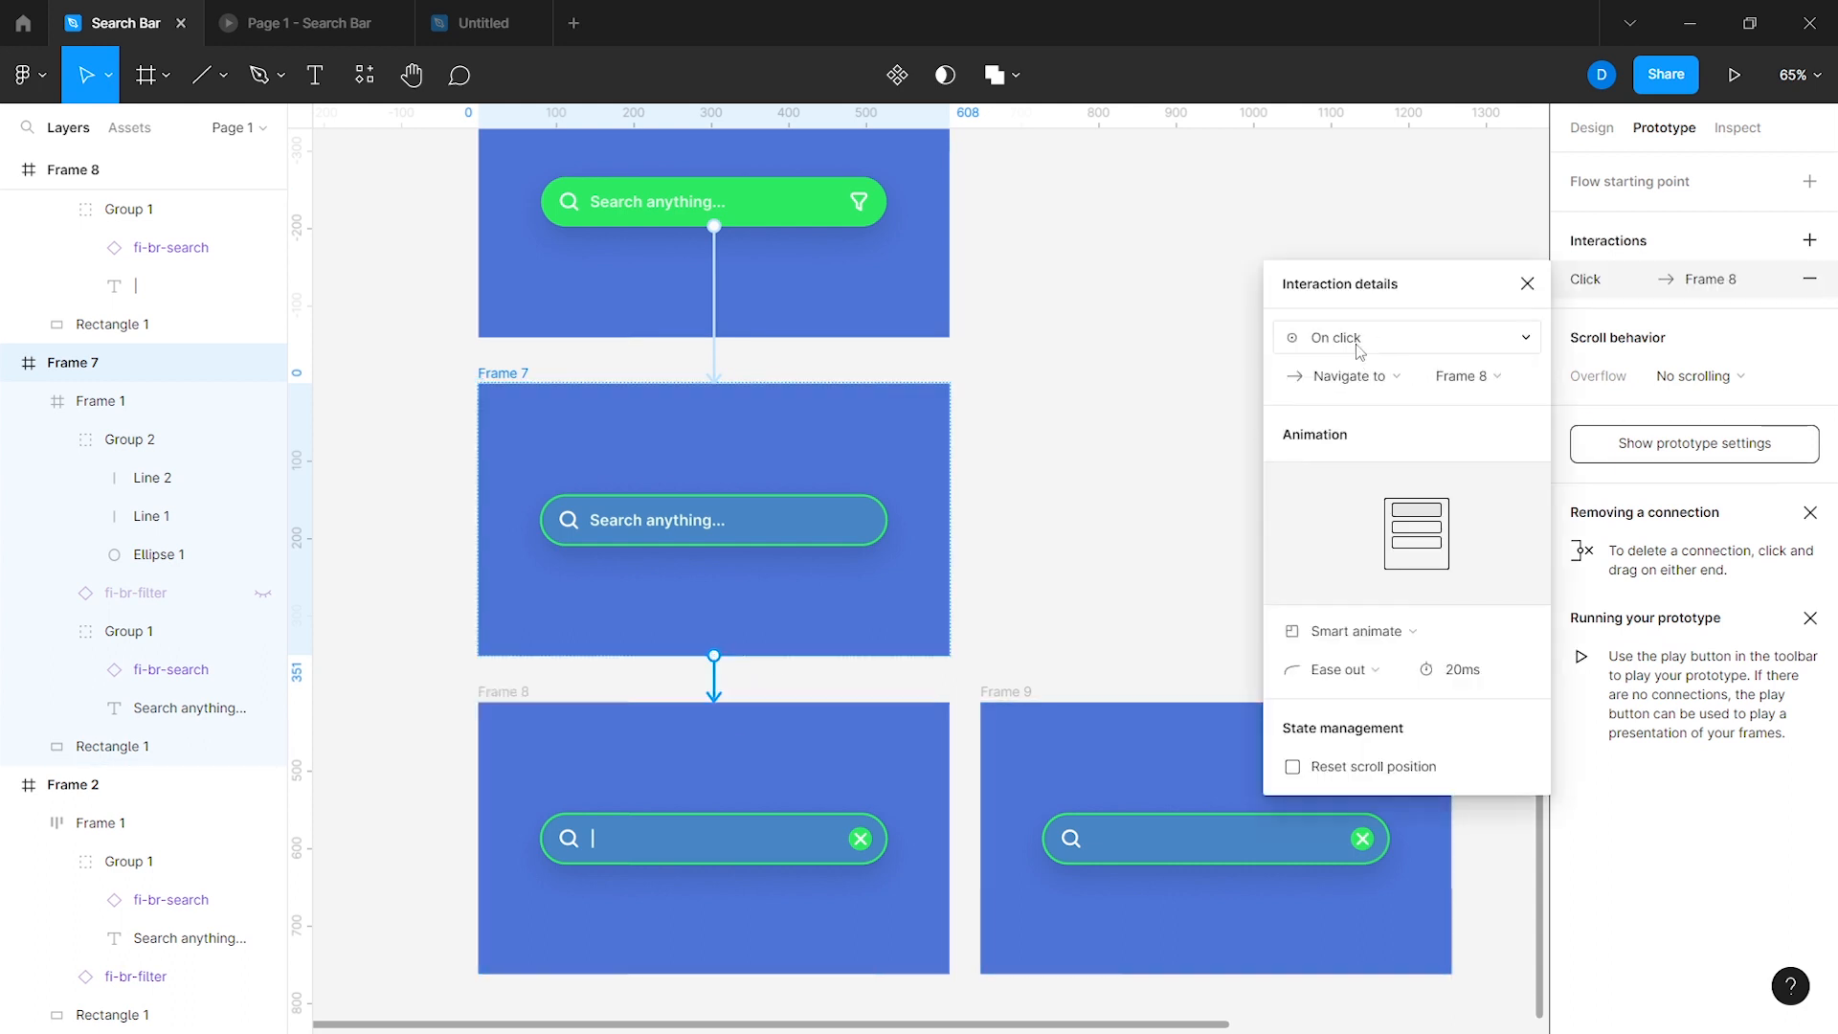
Step: Set the Frame 7 to Frame 8 interaction to trigger after a 1 ms delay
click(1331, 340)
click(1338, 637)
click(1461, 338)
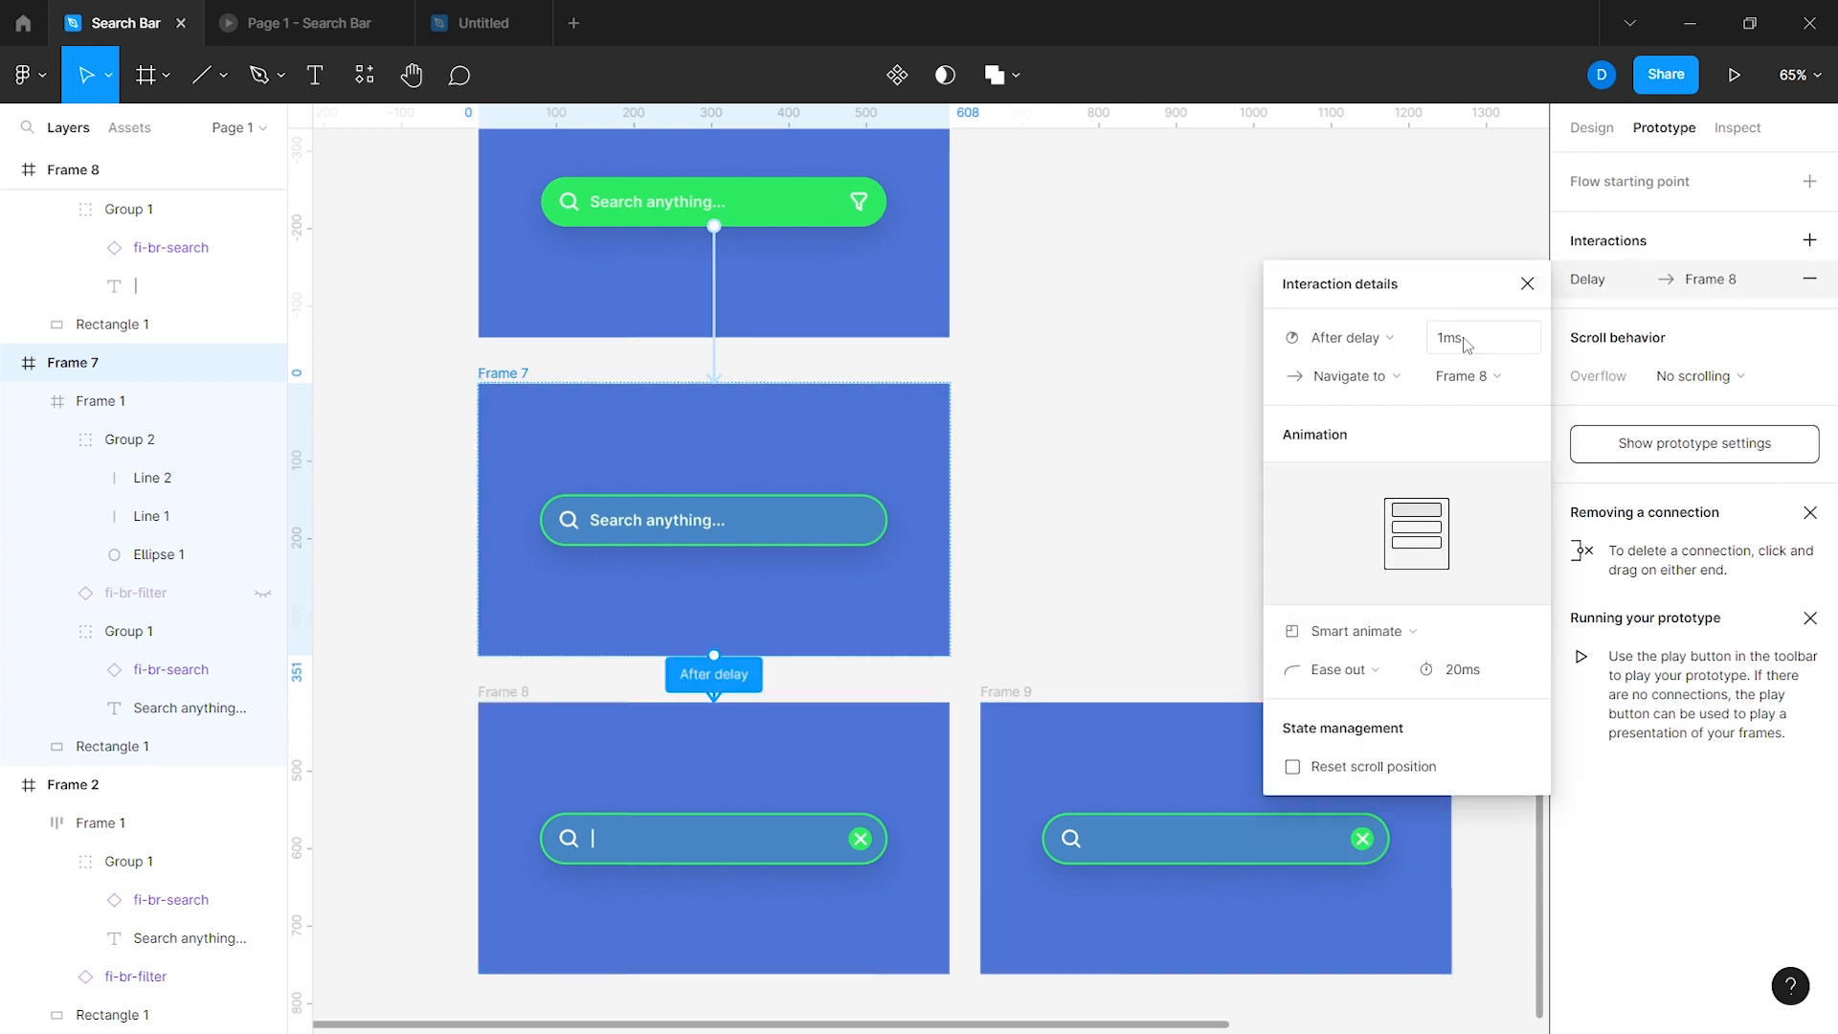
click(1078, 602)
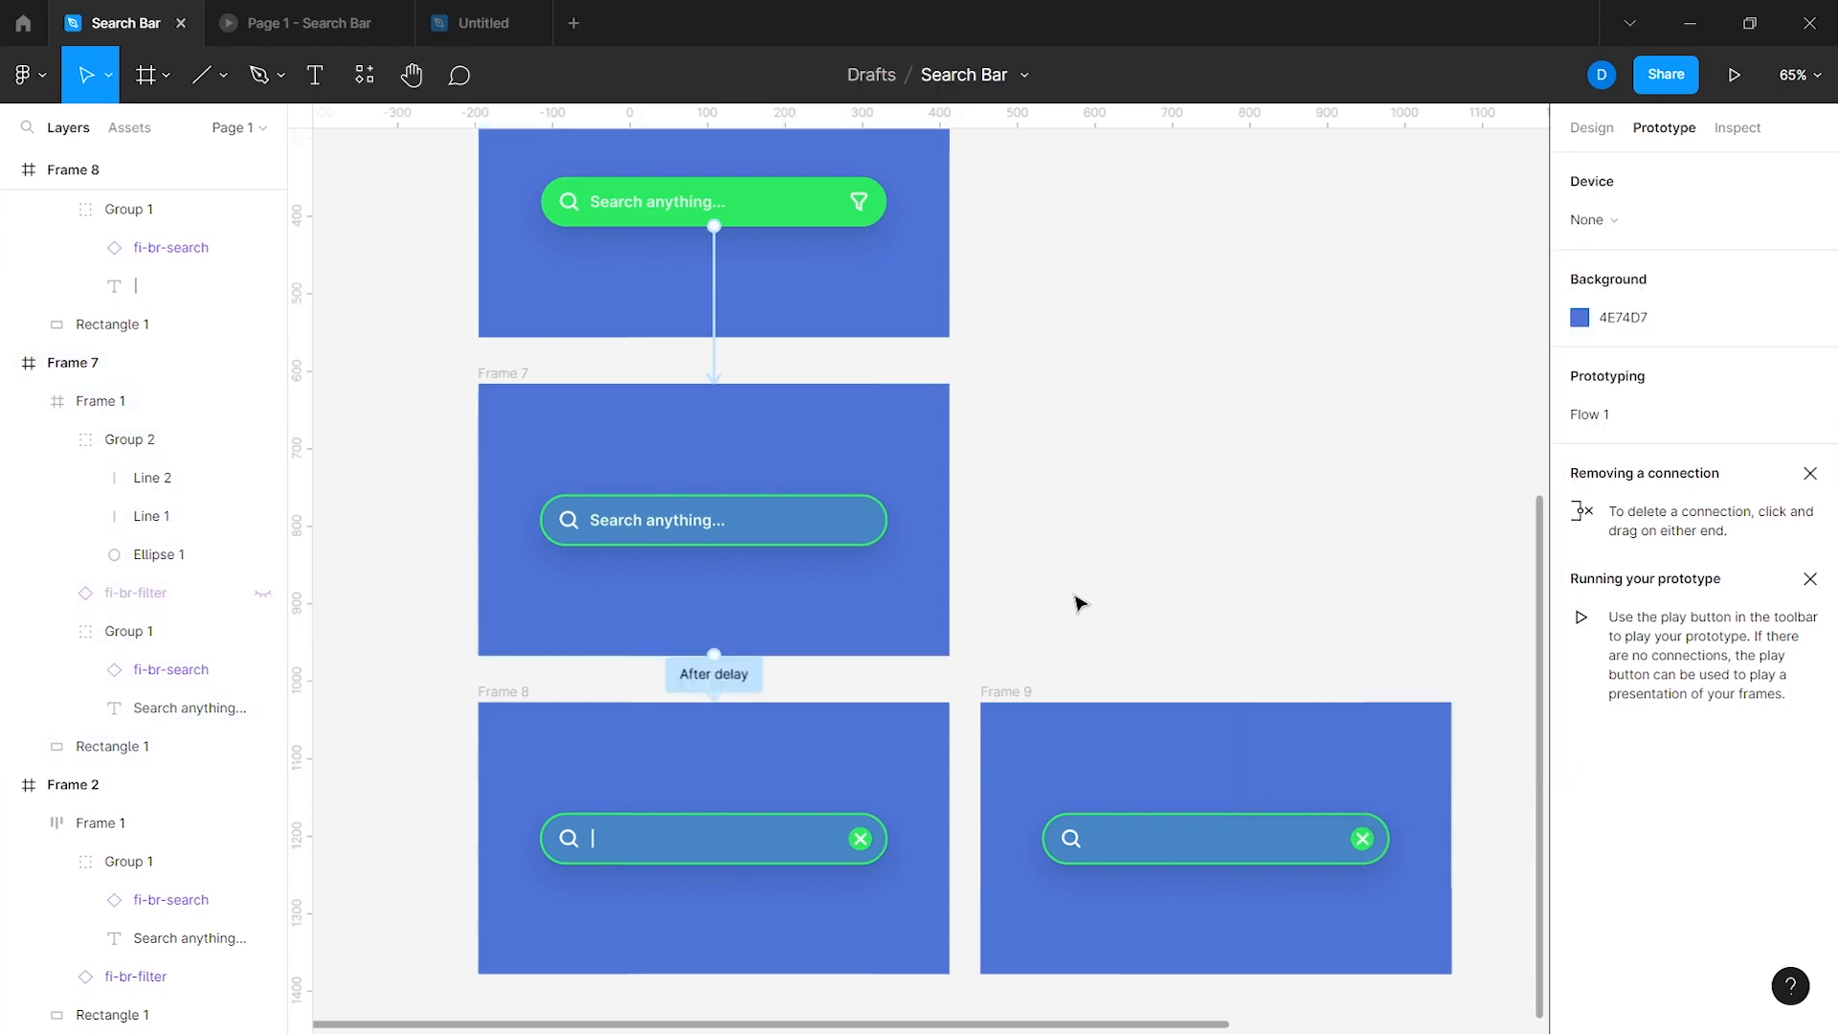
Step: Switch to the running prototype and test the search button's expansion and the bar's active state
scroll(1078, 602, down, 1)
click(330, 25)
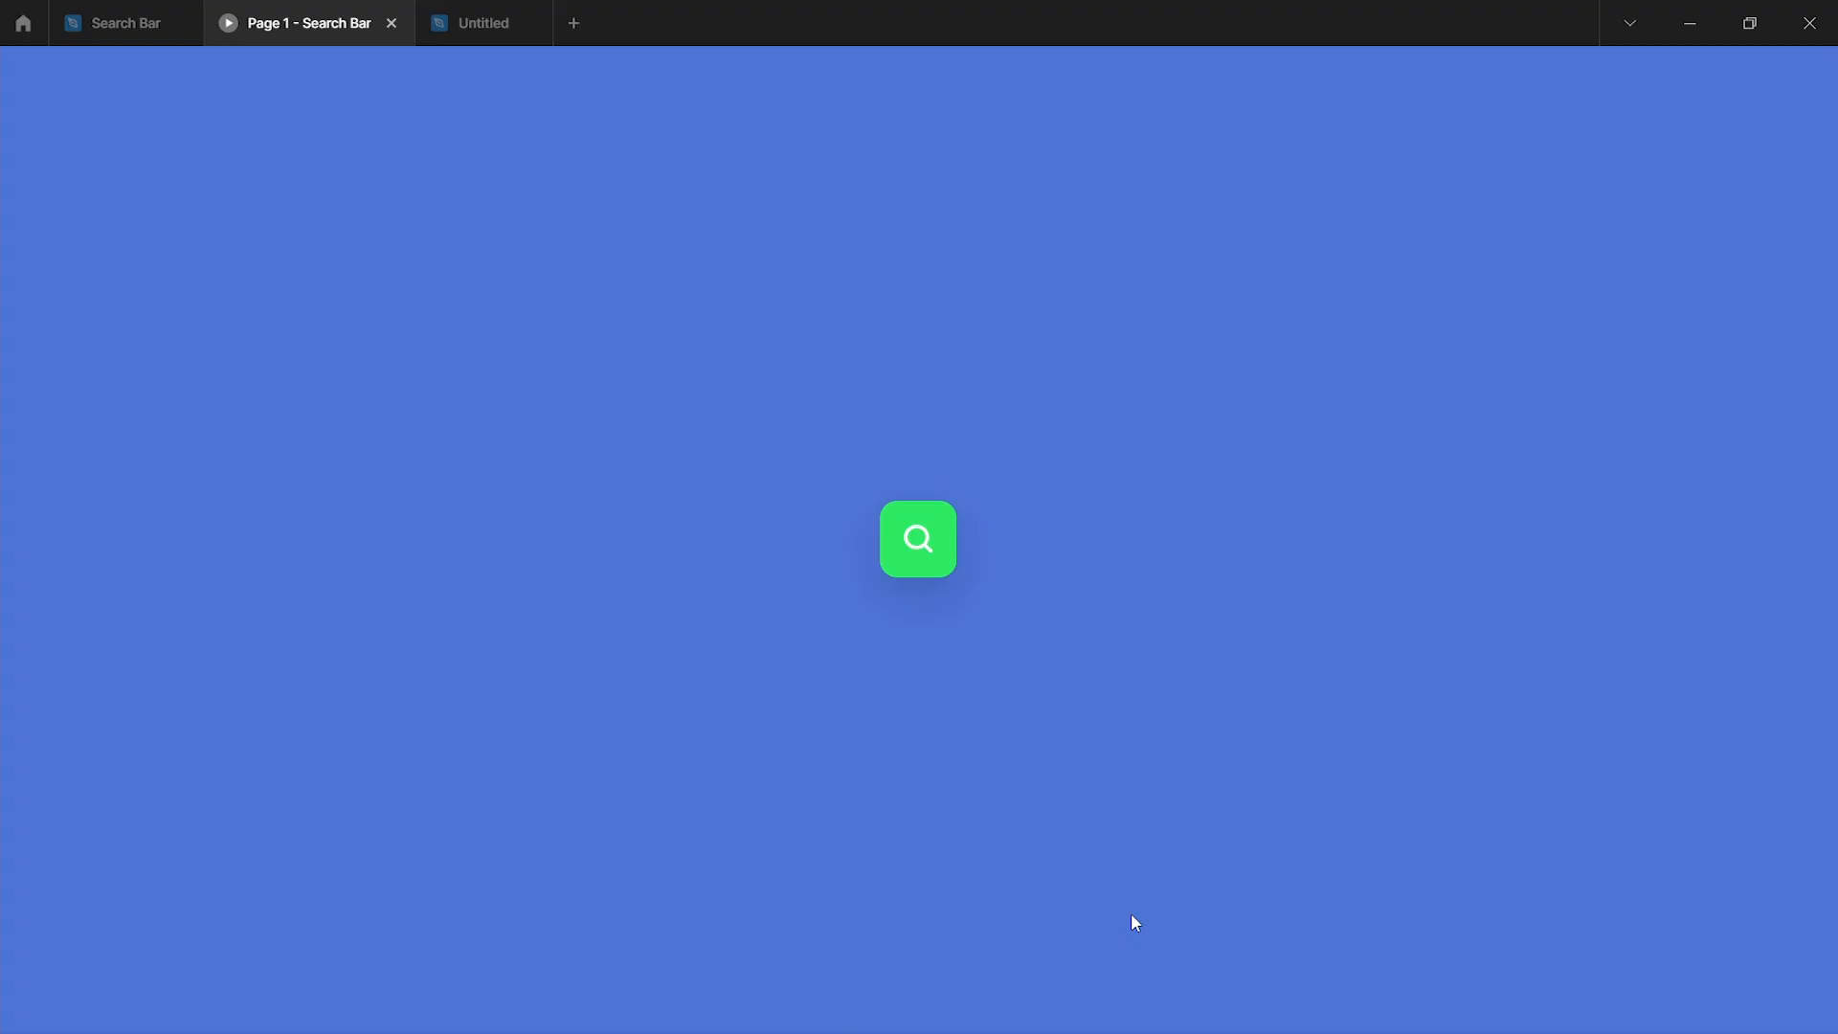
click(933, 571)
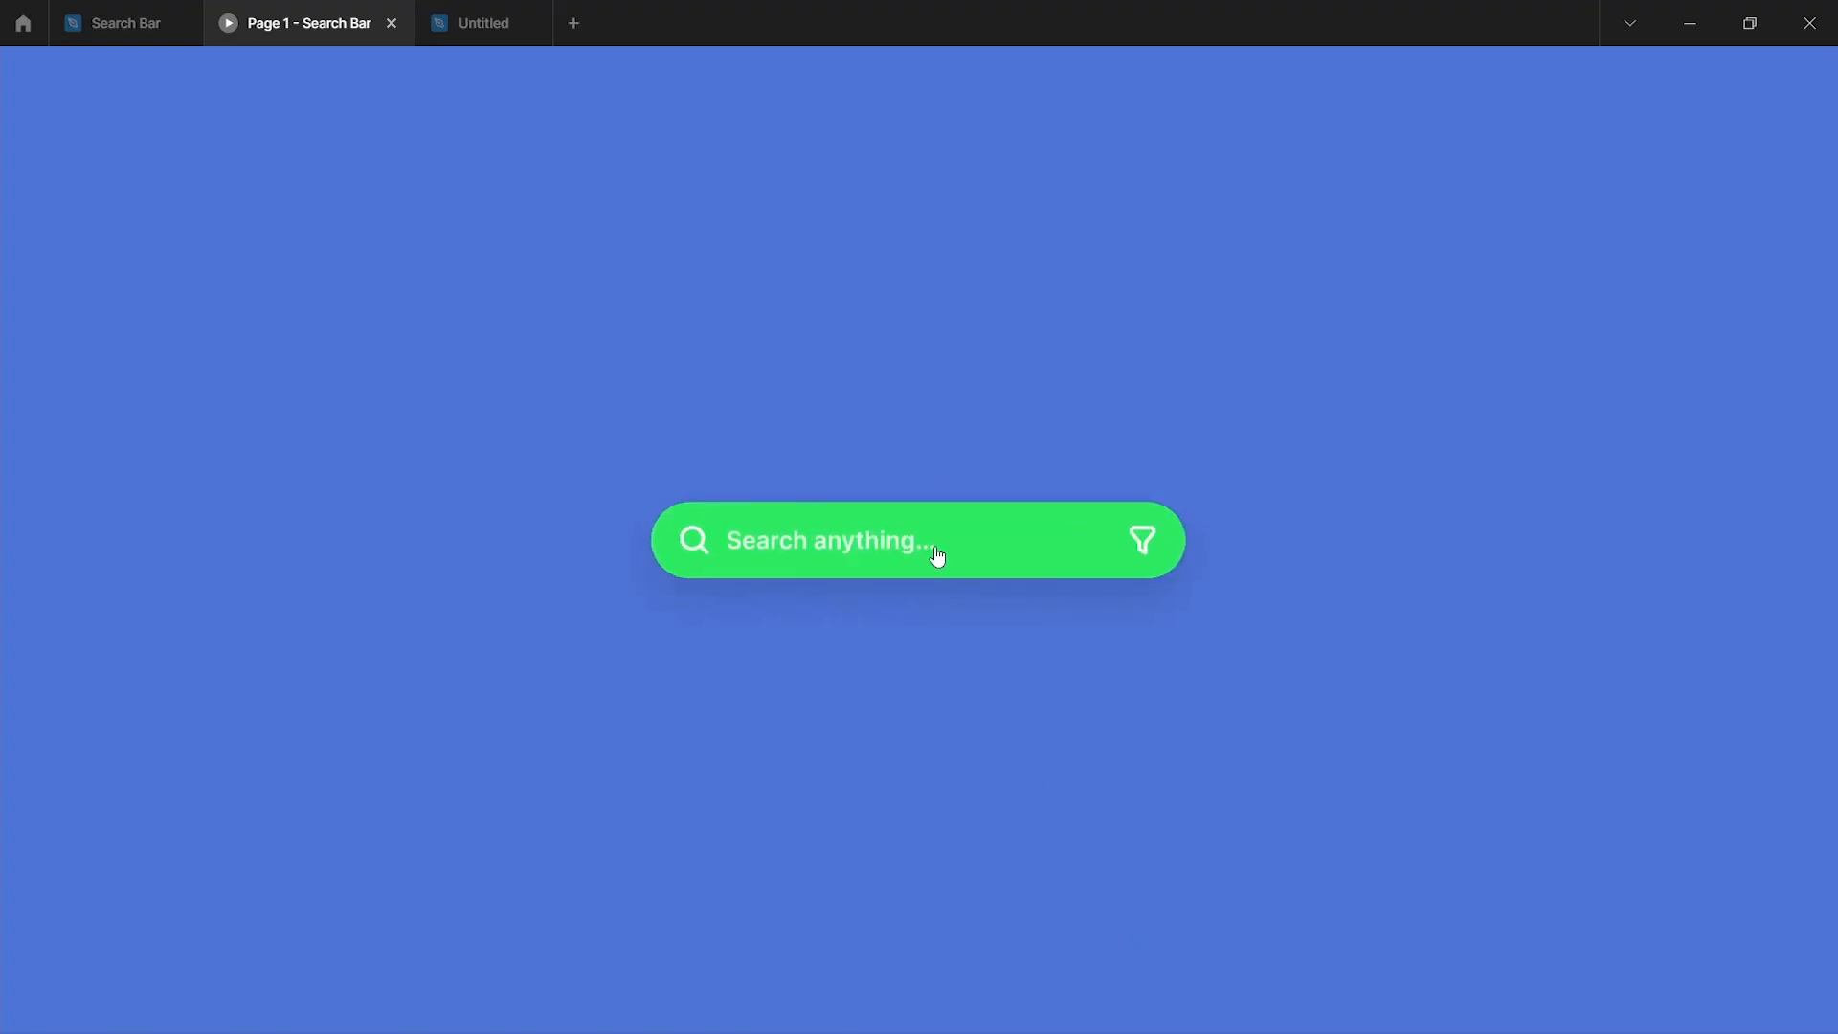
click(937, 555)
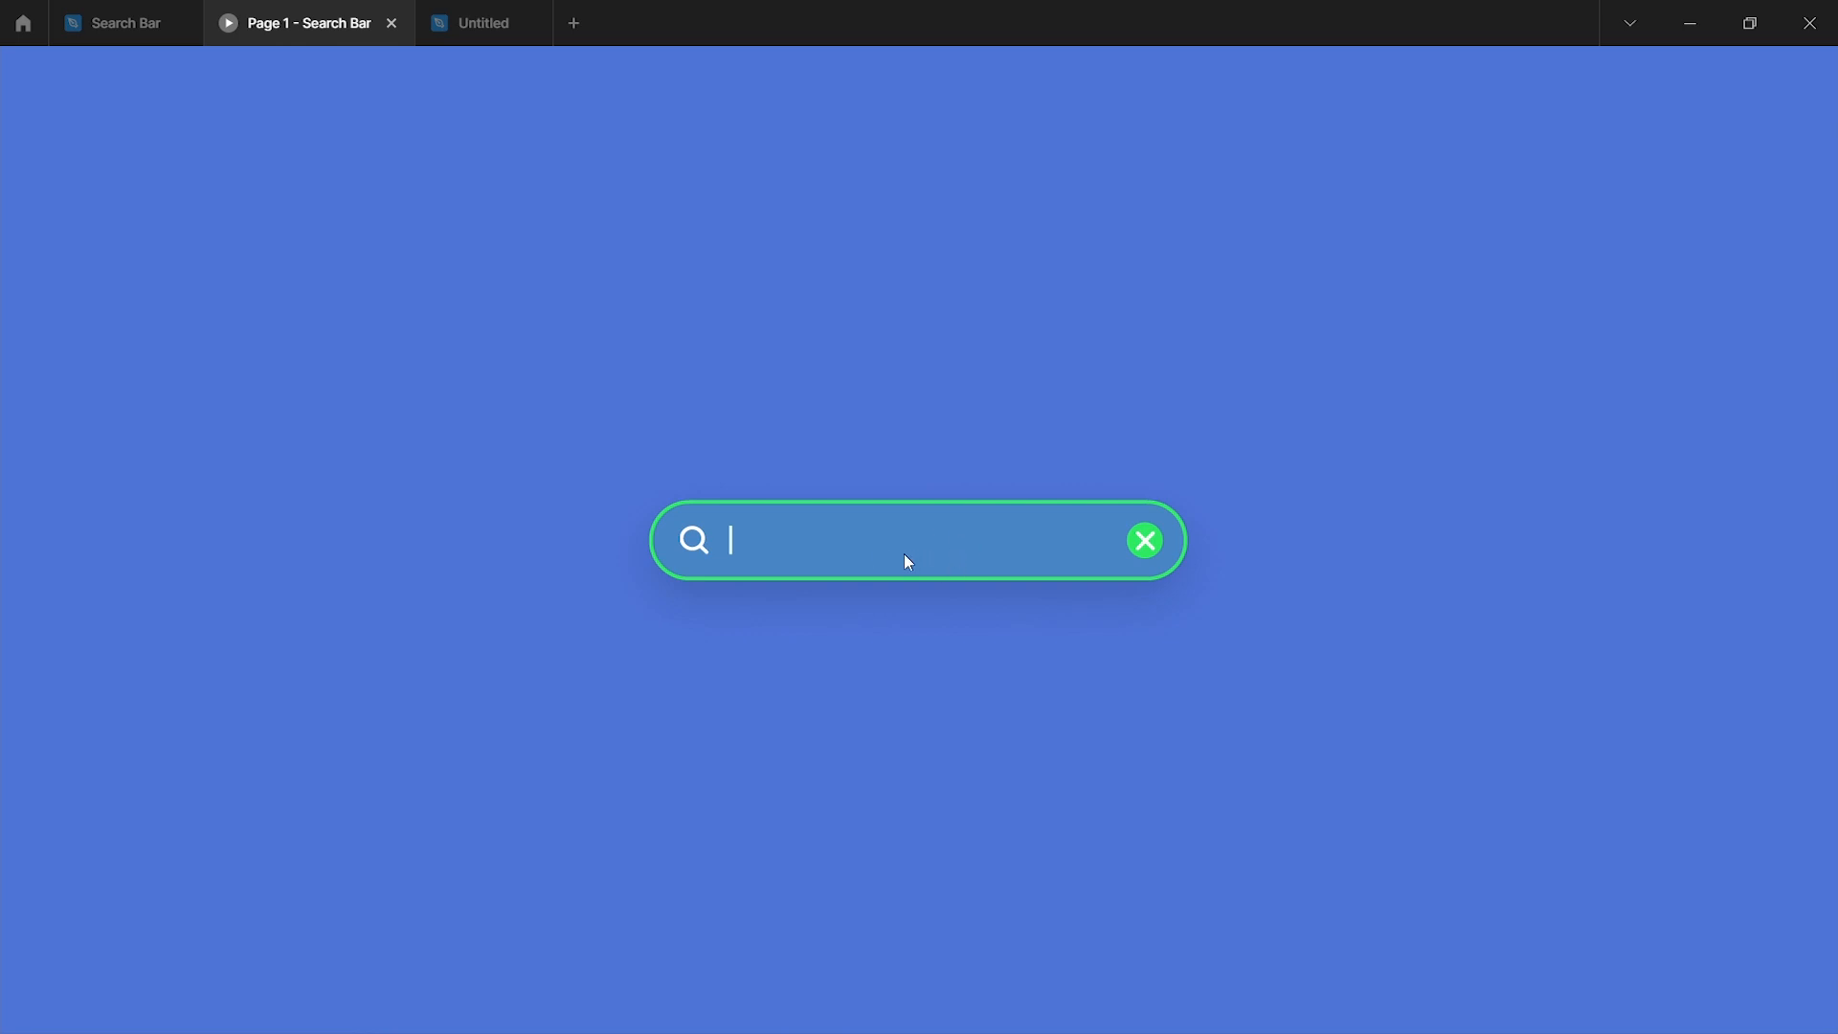
click(904, 554)
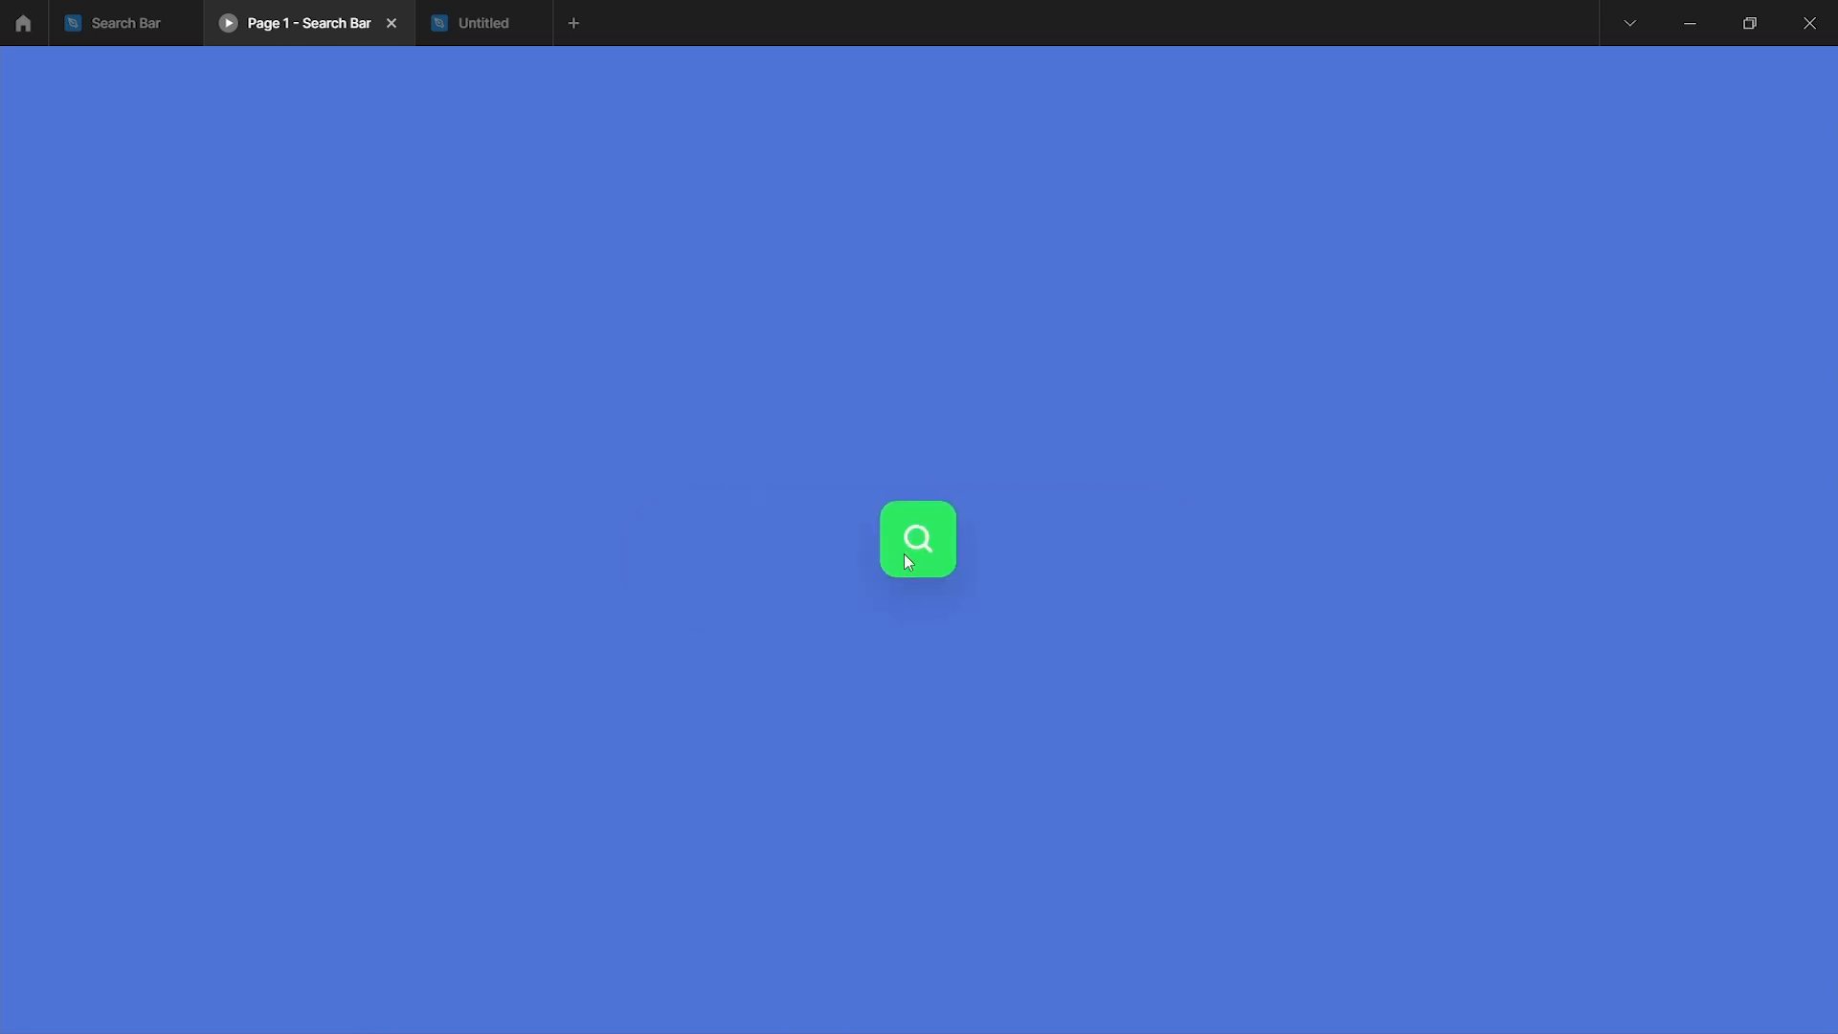
Step: Test the search button and the bar's active state in the prototype, and return to the Search Bar design file
click(916, 564)
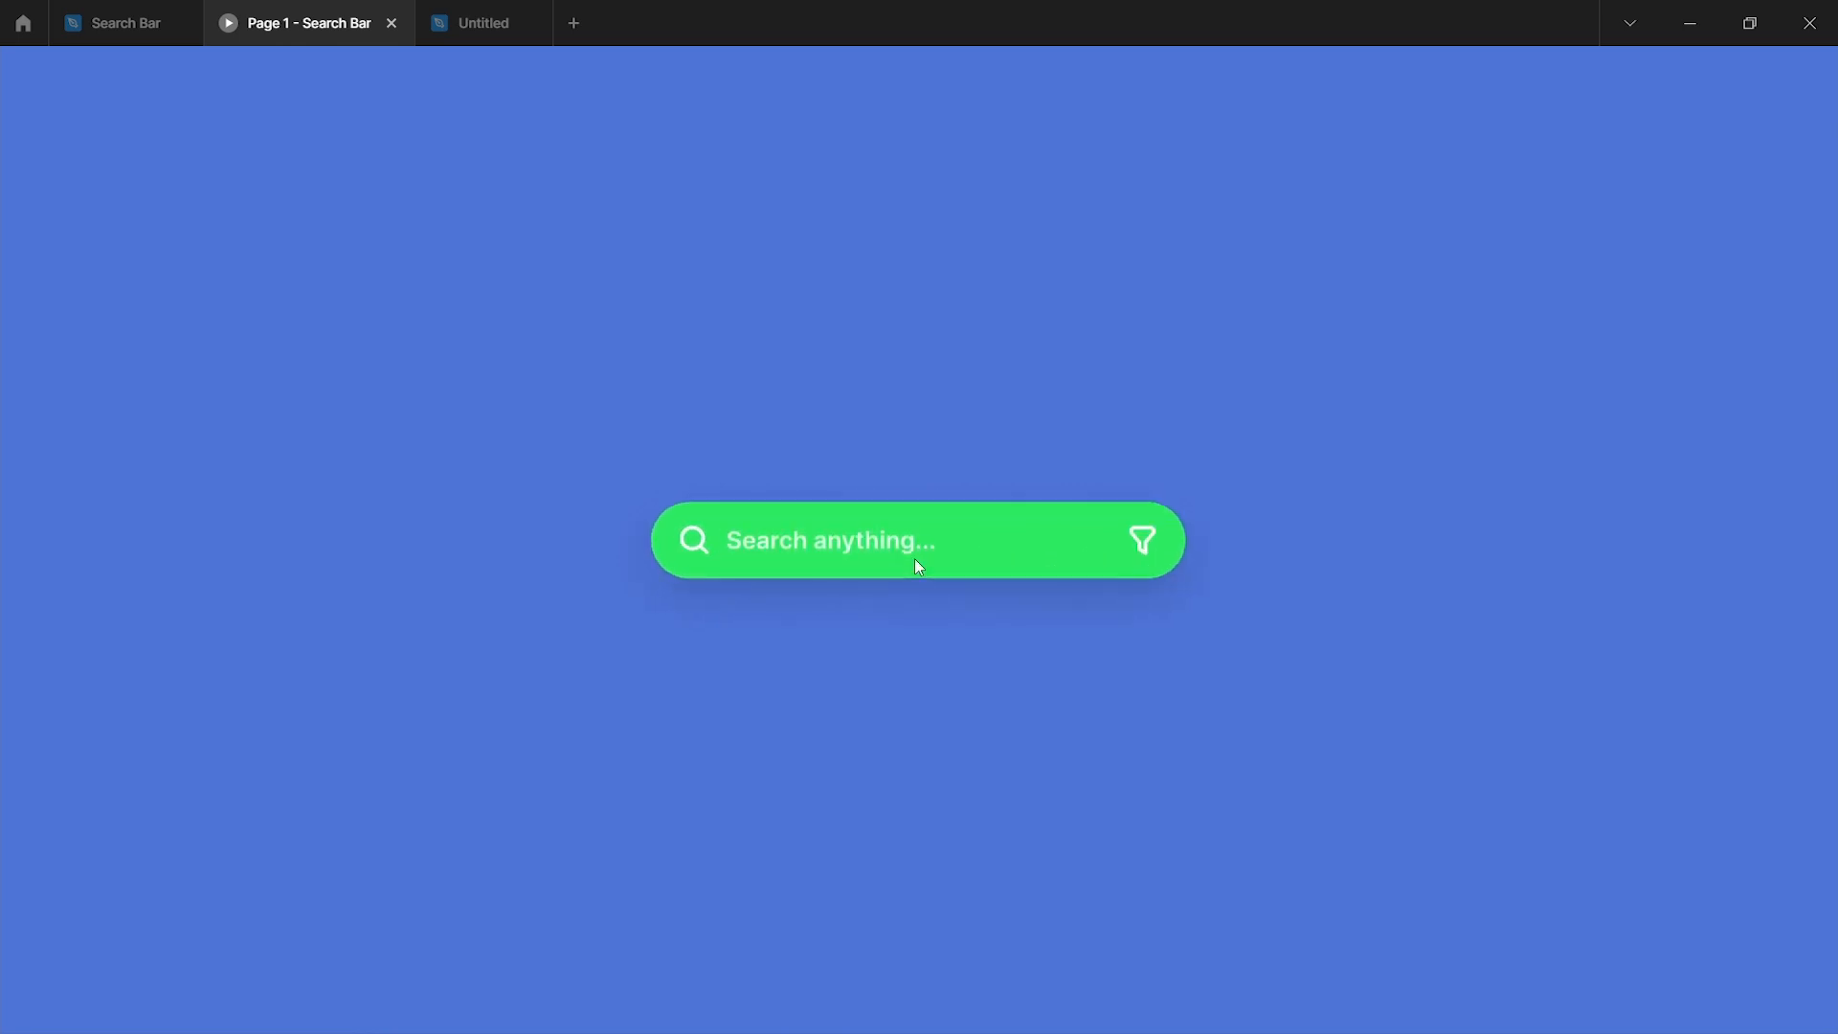
click(936, 544)
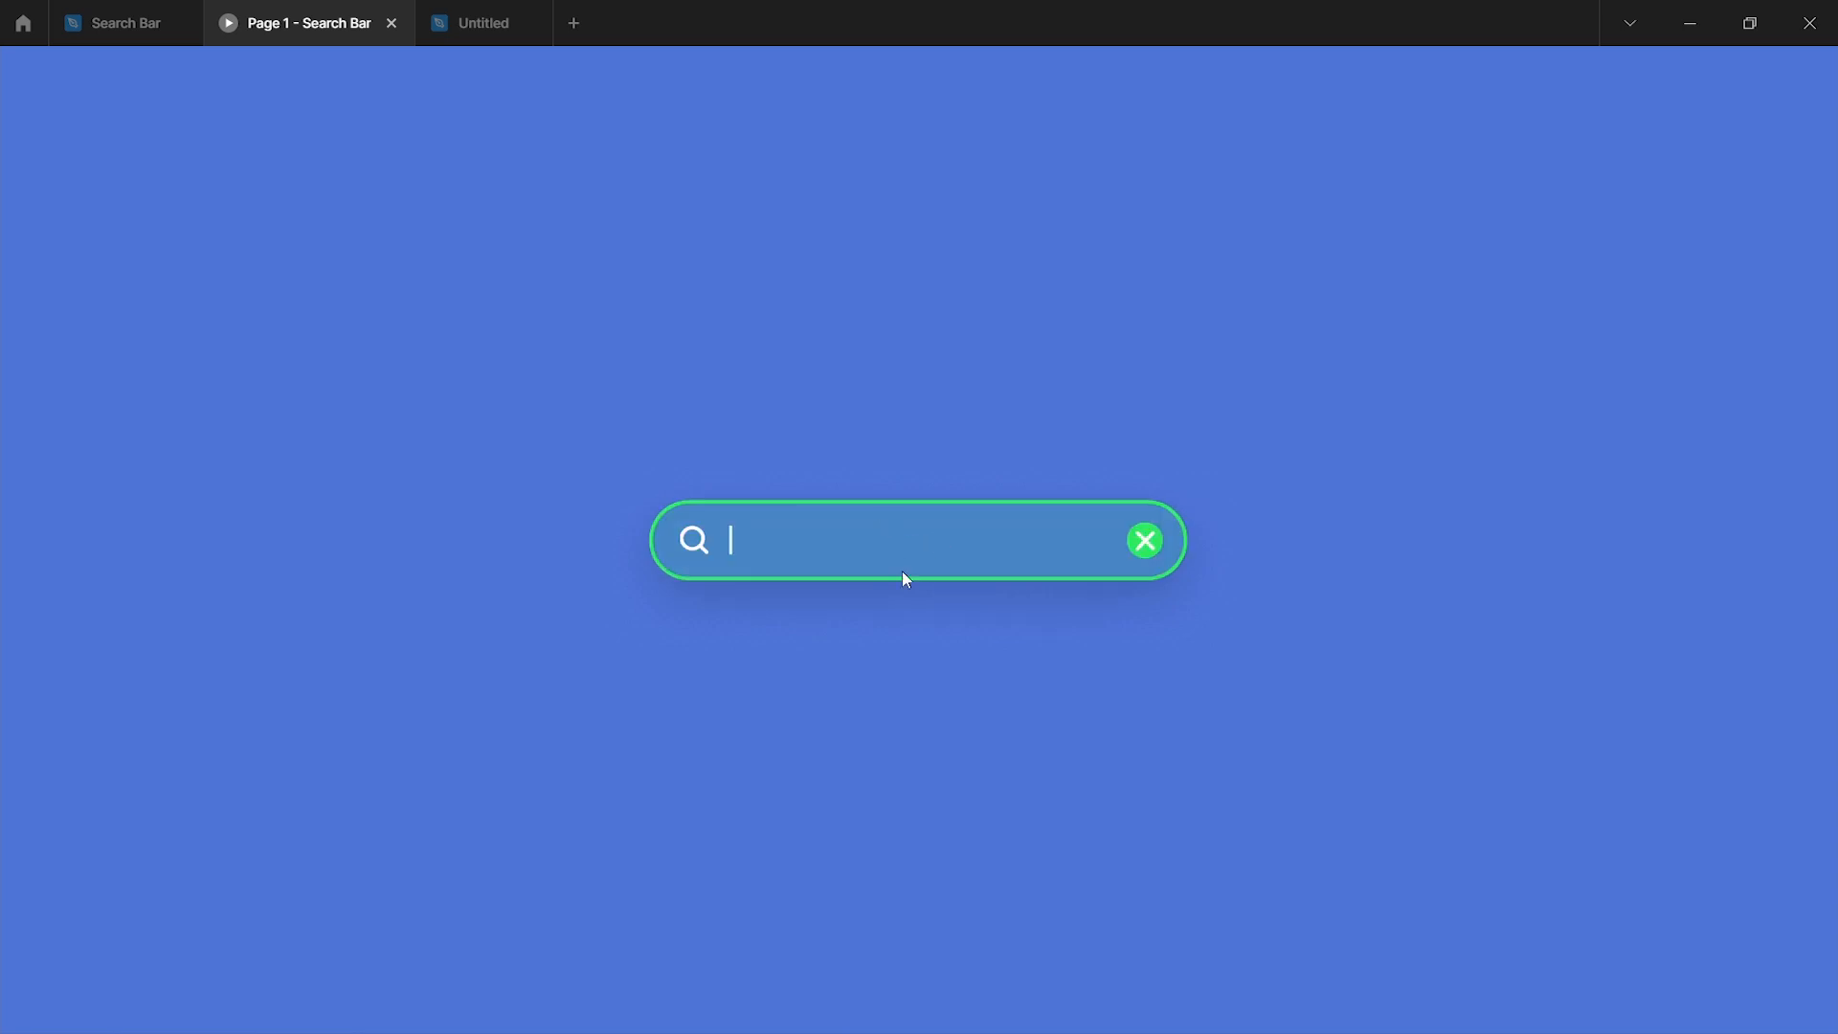
click(125, 22)
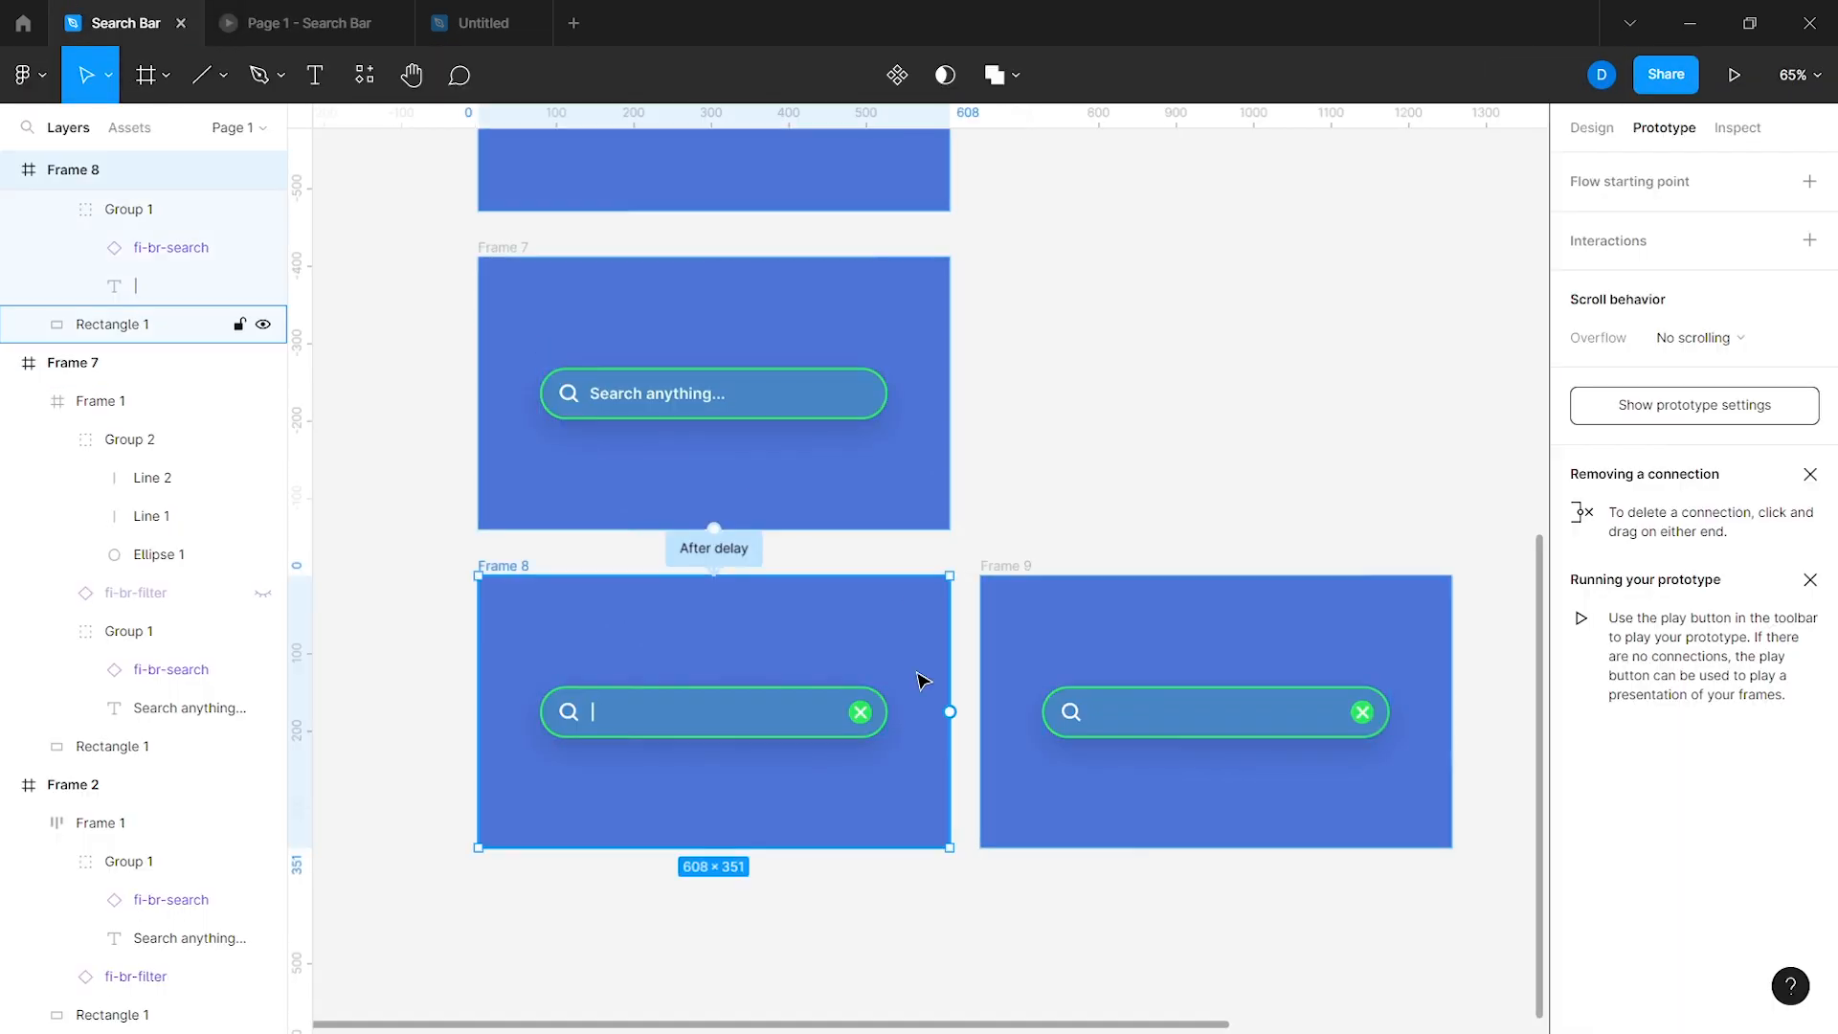
Step: Link Frame 8 to Frame 9 with an After delay trigger of 600 ms and an Instant animation
drag(951, 715, 1136, 623)
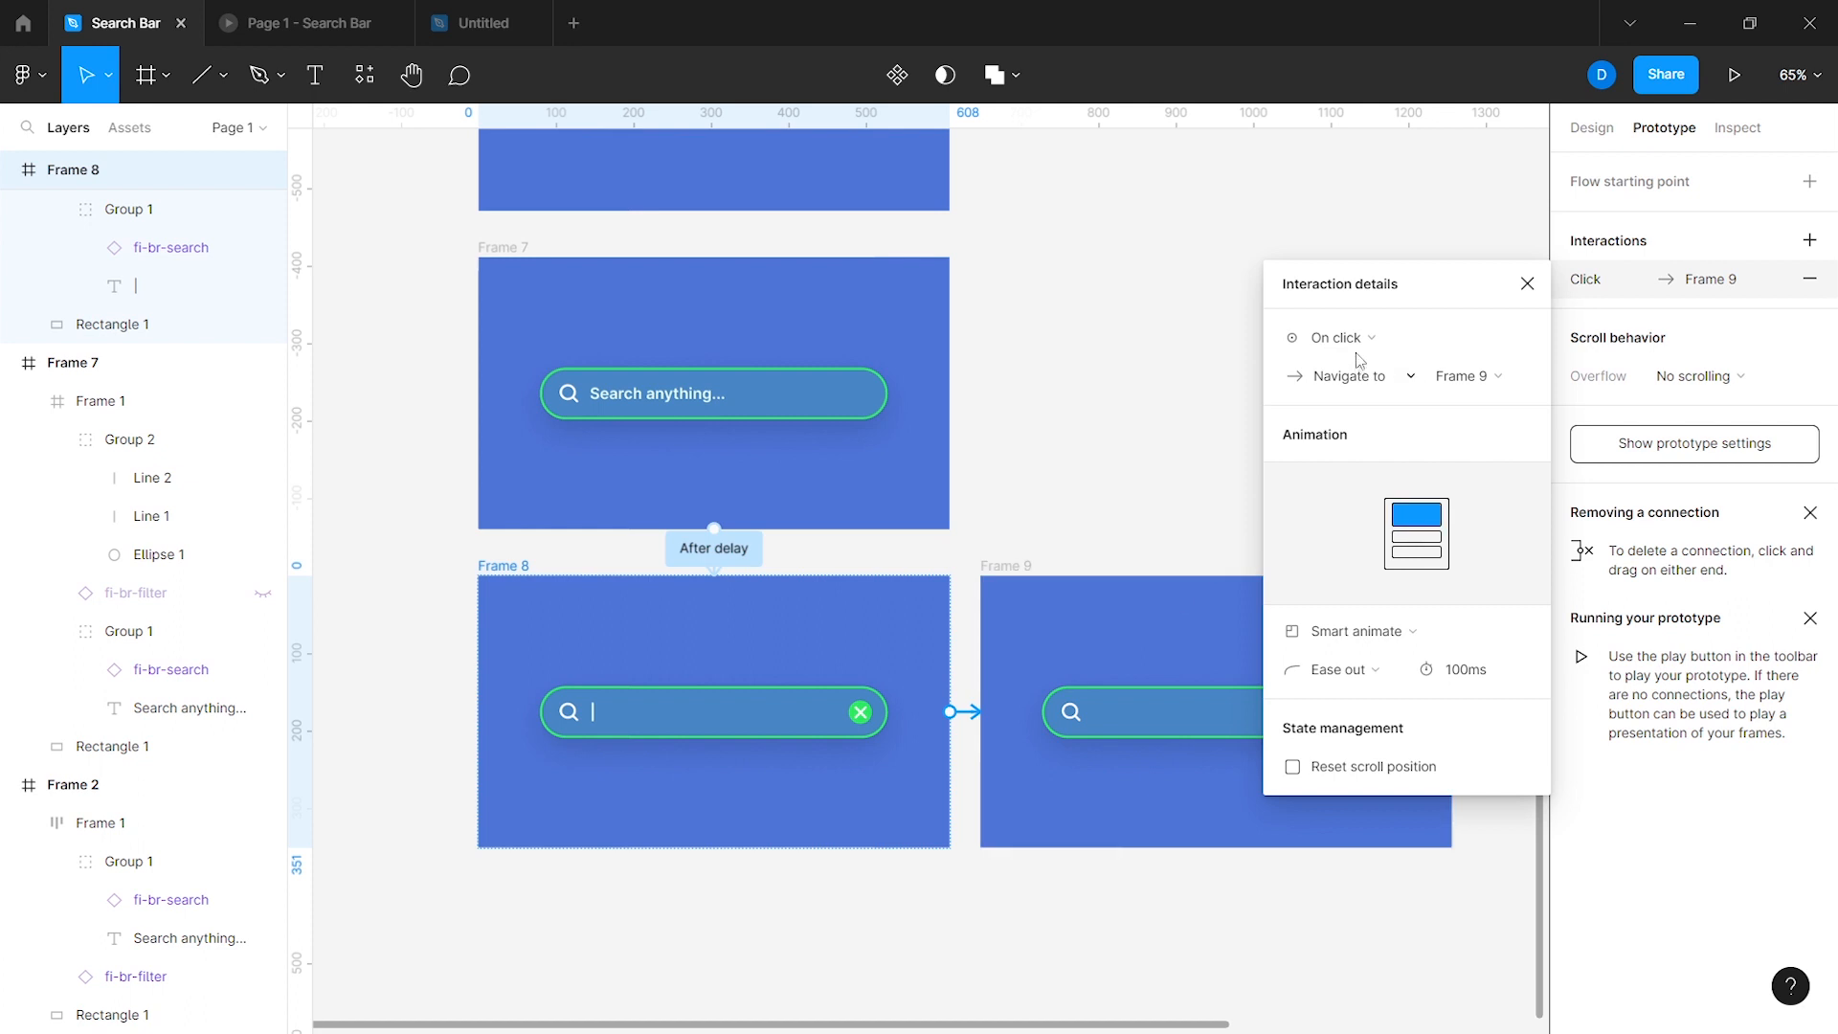
click(1331, 337)
click(1348, 635)
click(1461, 340)
text(600)
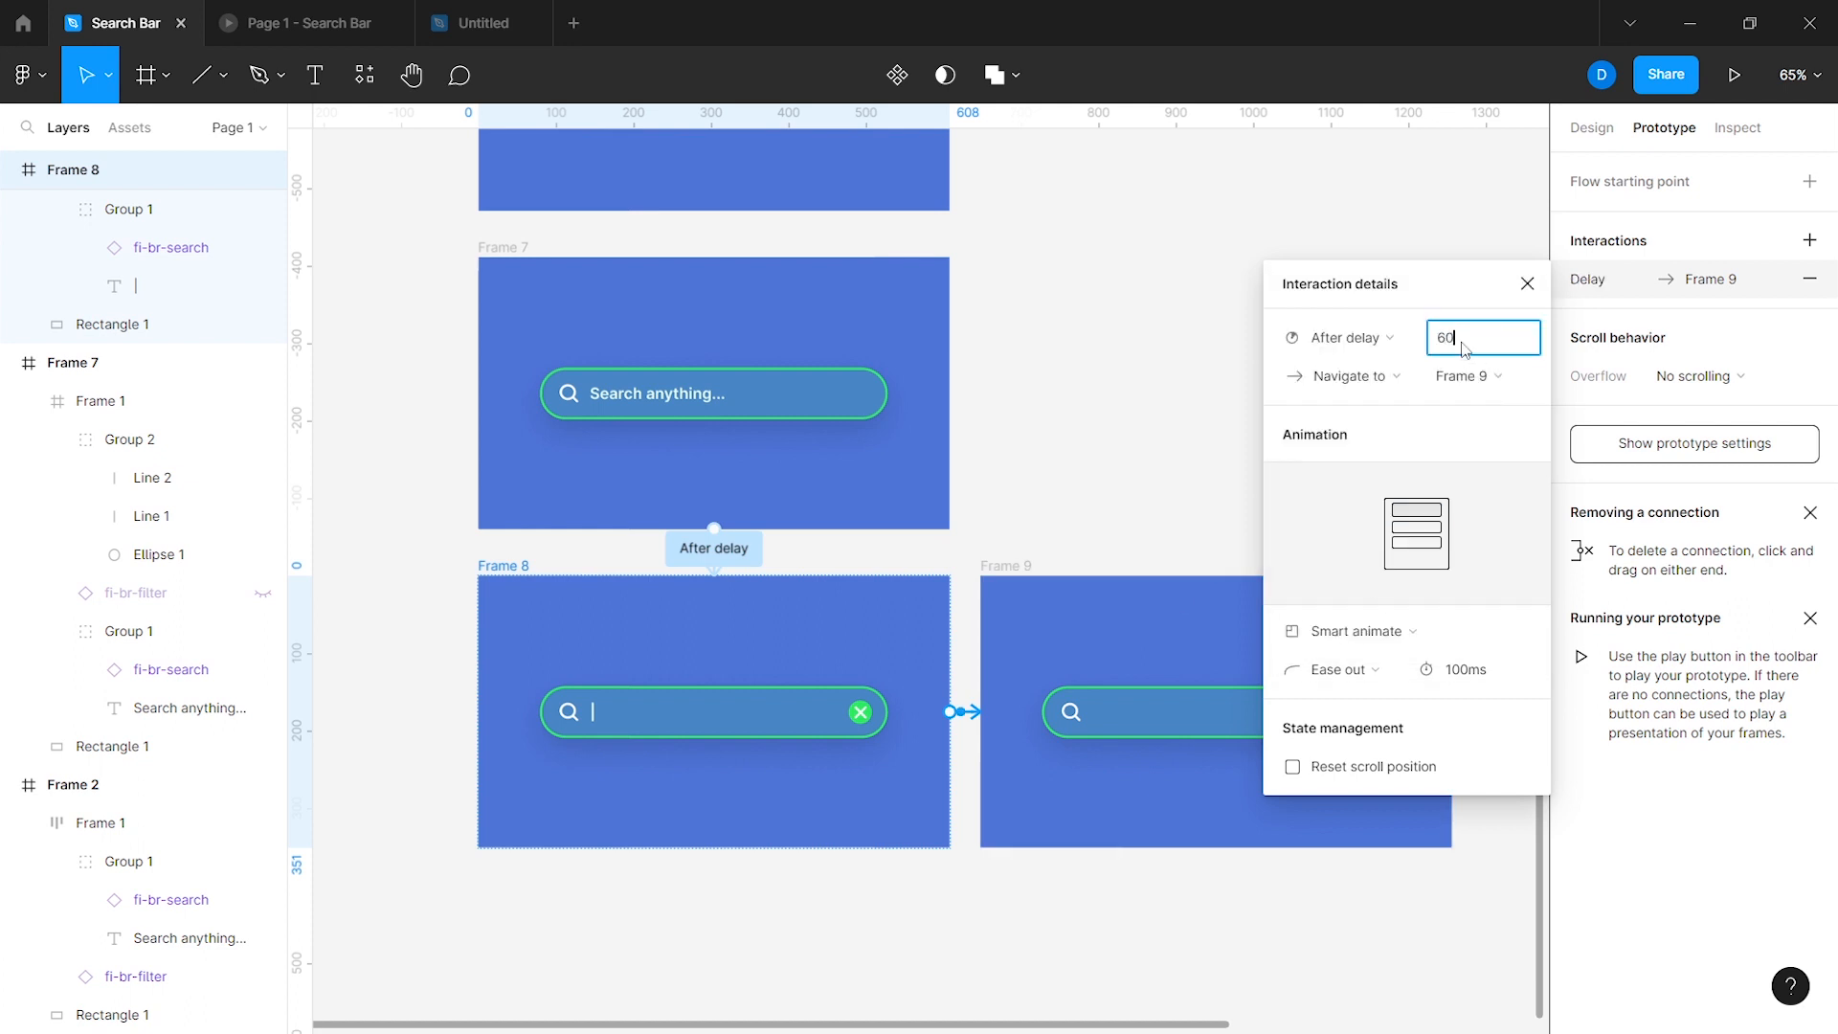
key(Return)
click(1345, 635)
click(1335, 578)
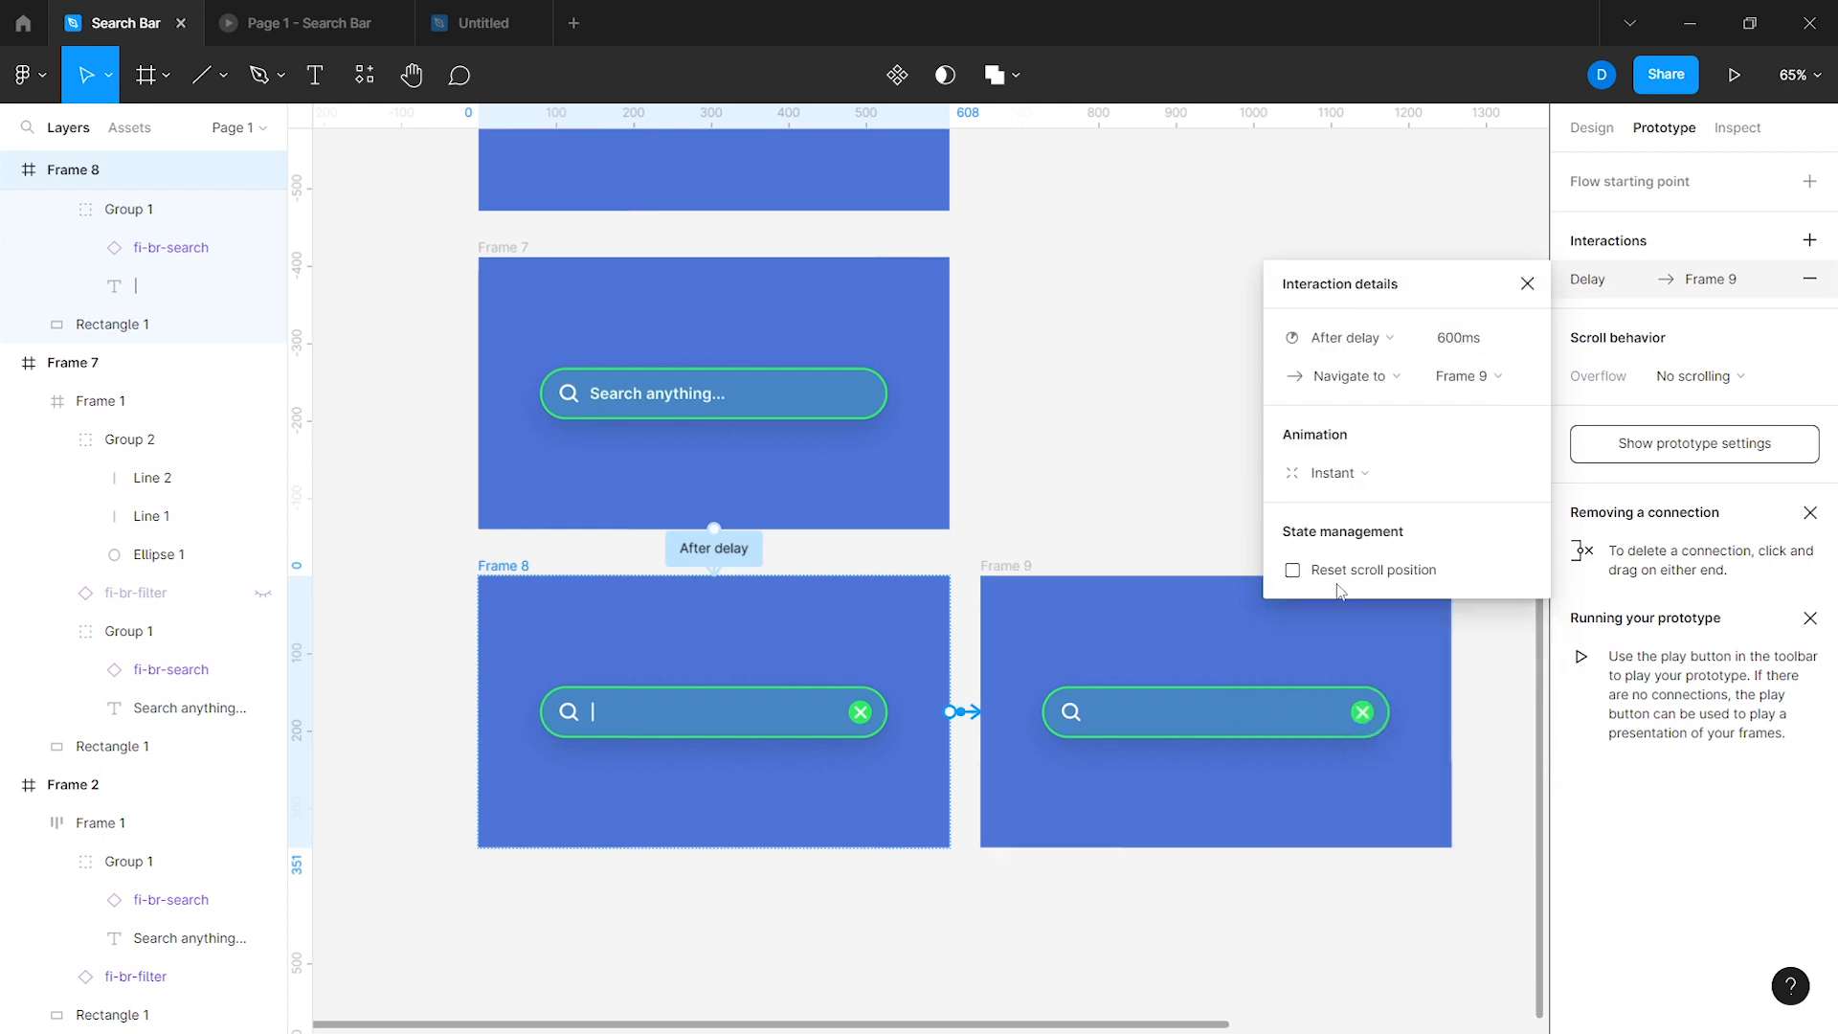
click(985, 875)
Step: Link Frame 9 back to Frame 8 with an After delay trigger of 600 ms
click(982, 836)
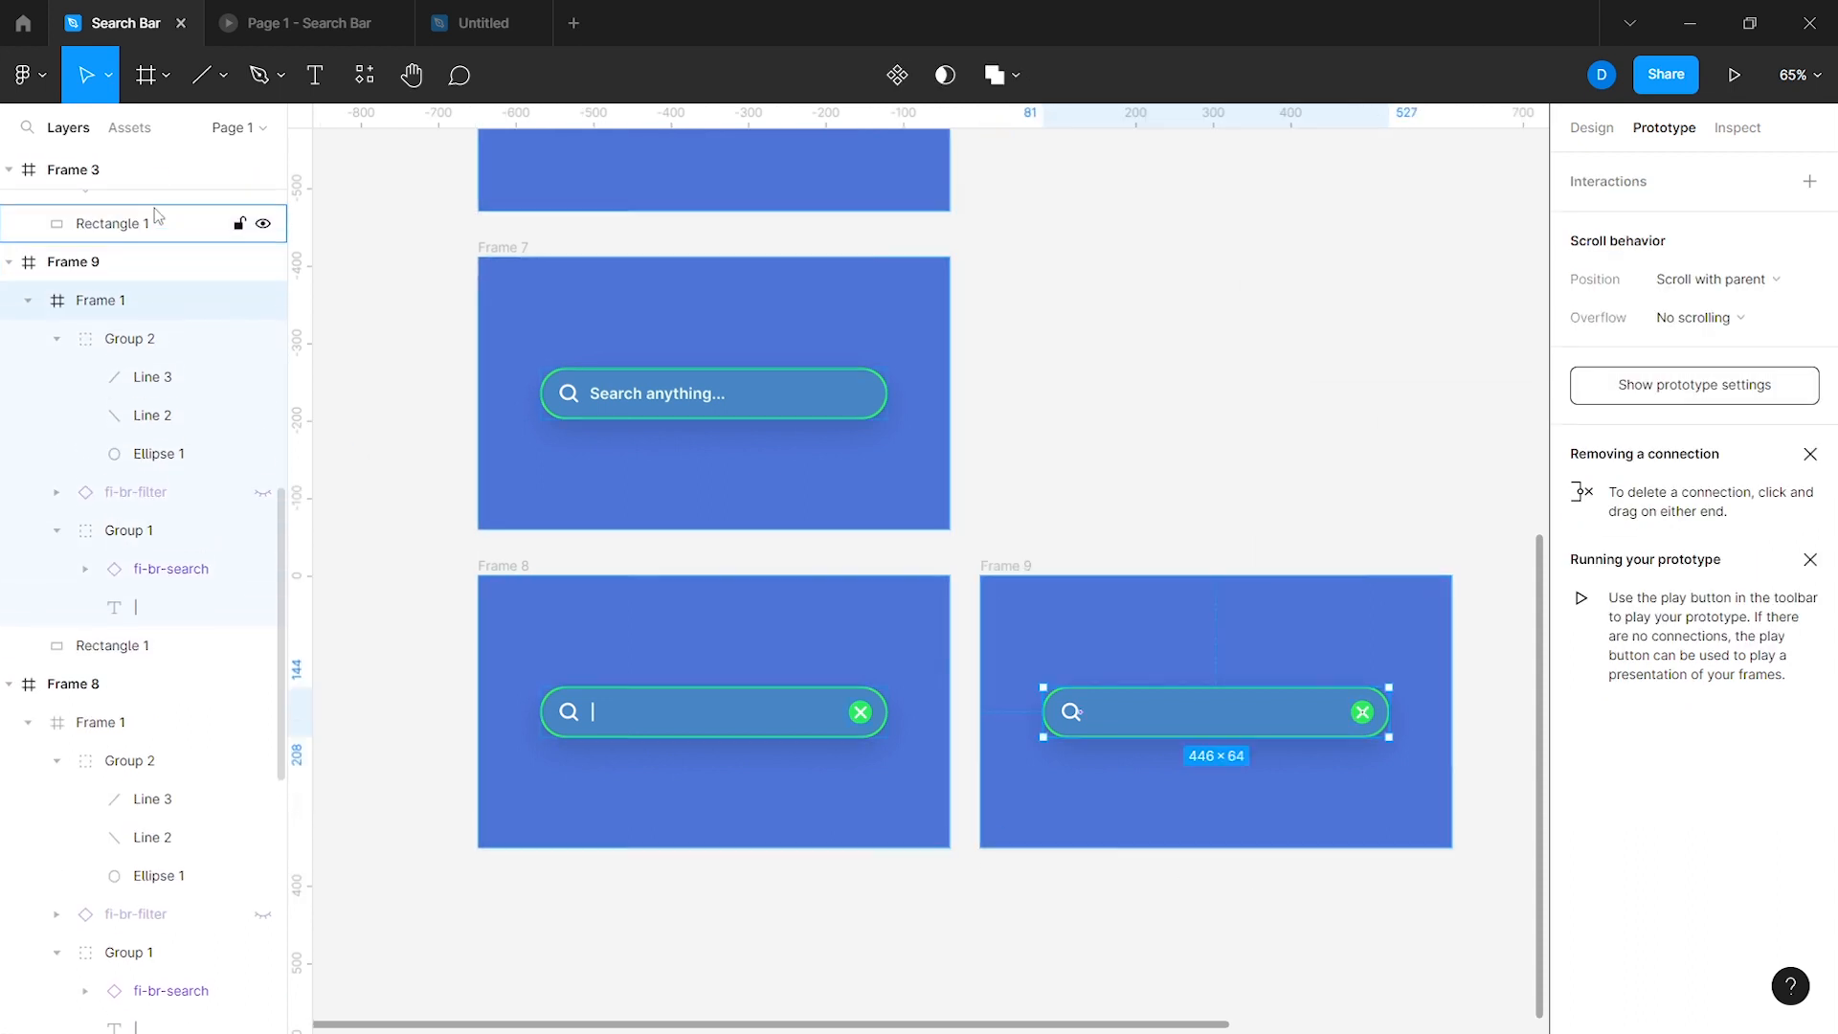
drag(980, 729, 943, 756)
click(1367, 335)
click(1344, 636)
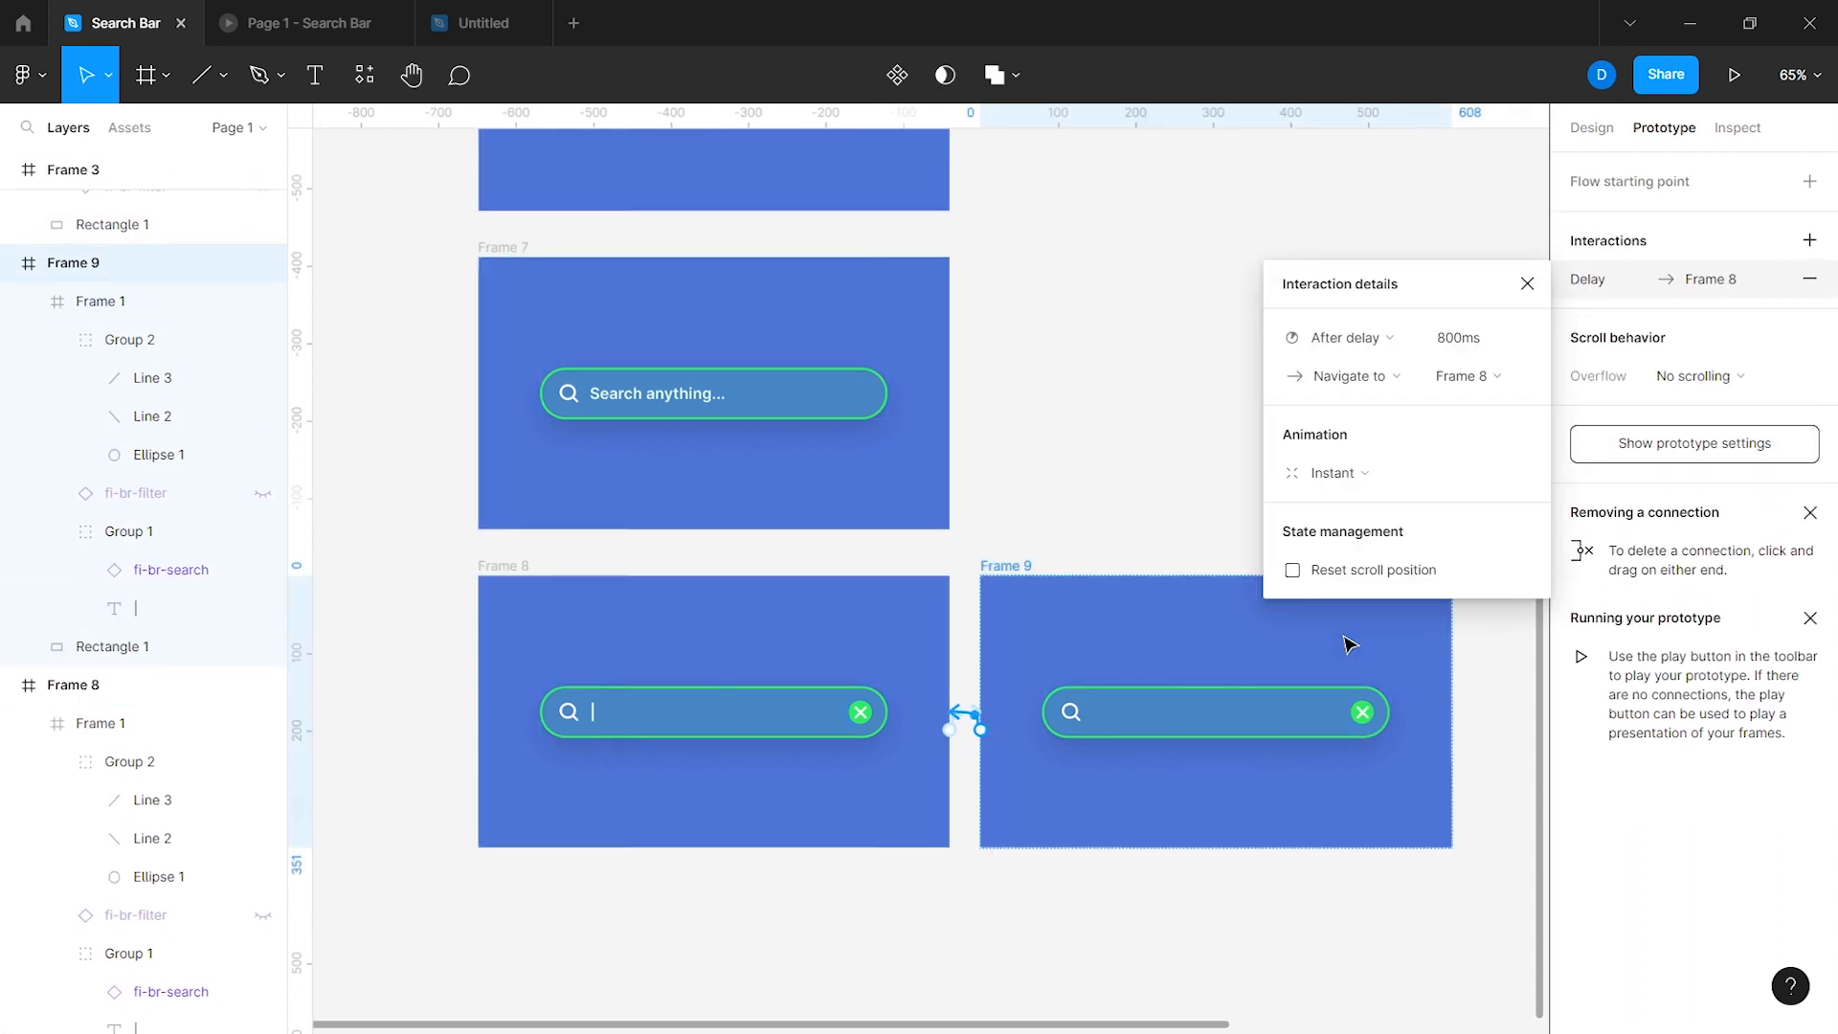
click(1462, 343)
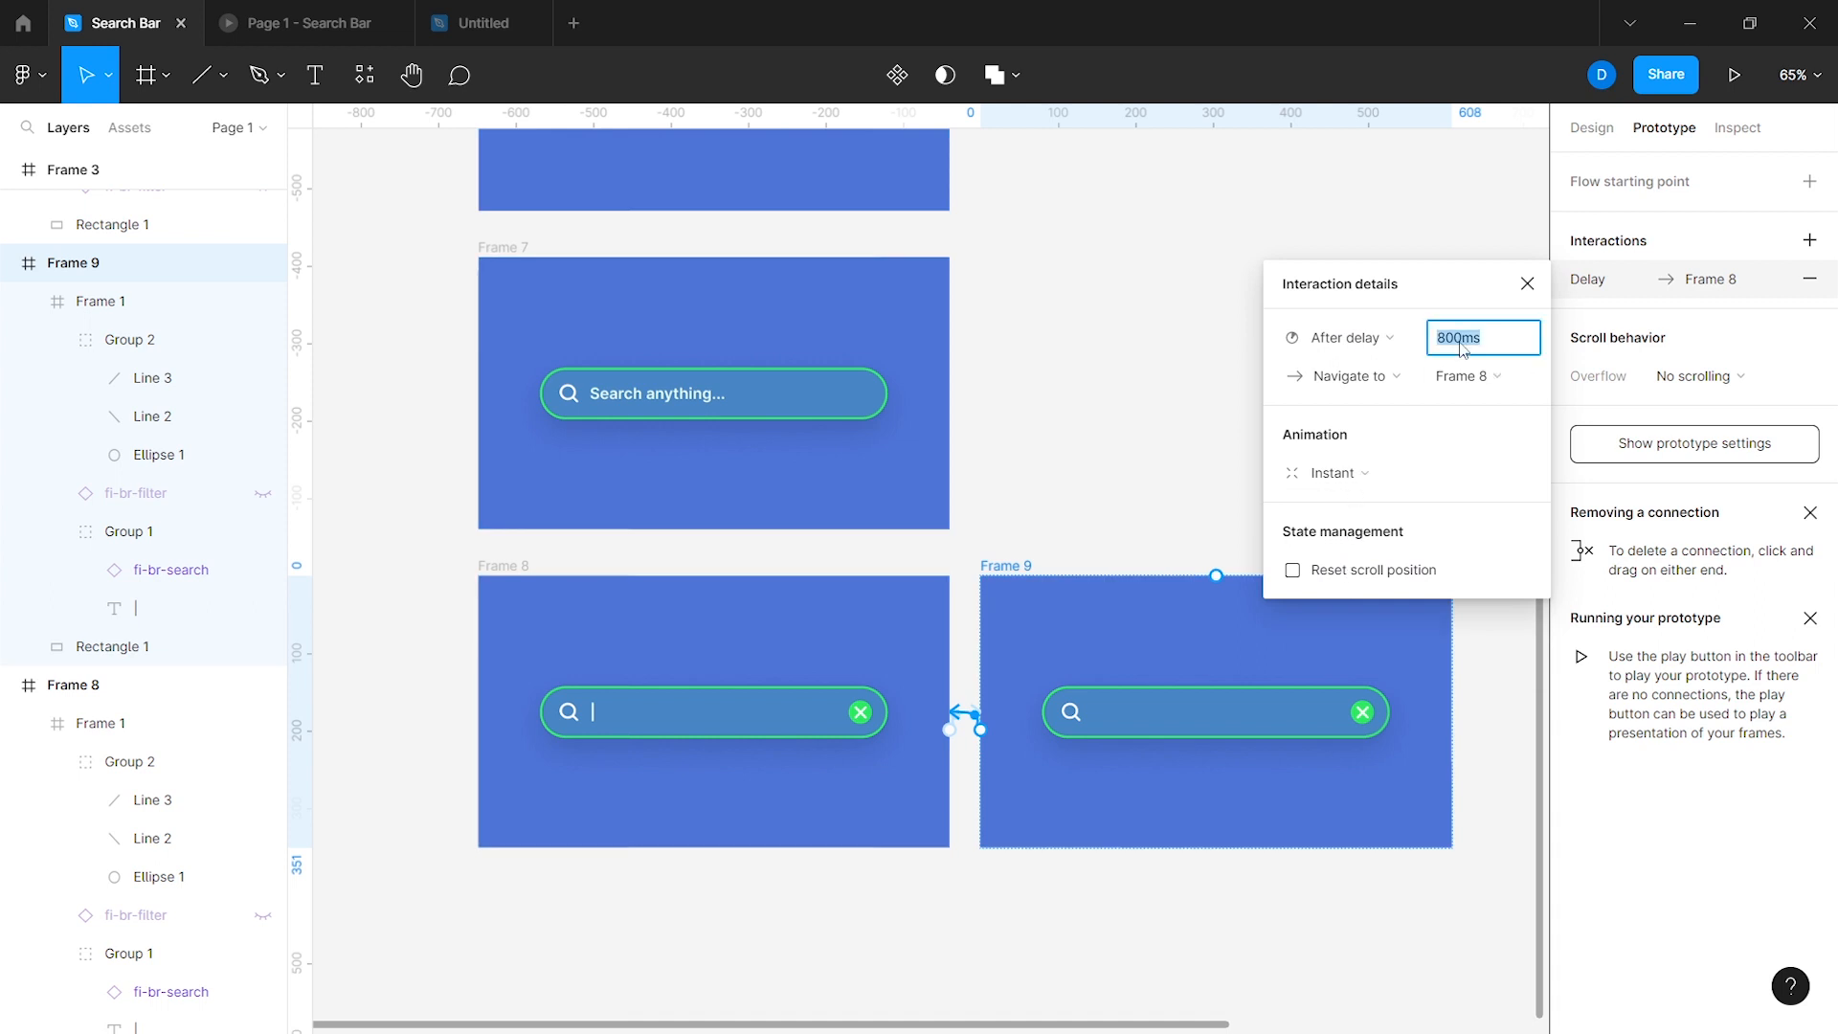
text(600)
key(Return)
click(1187, 450)
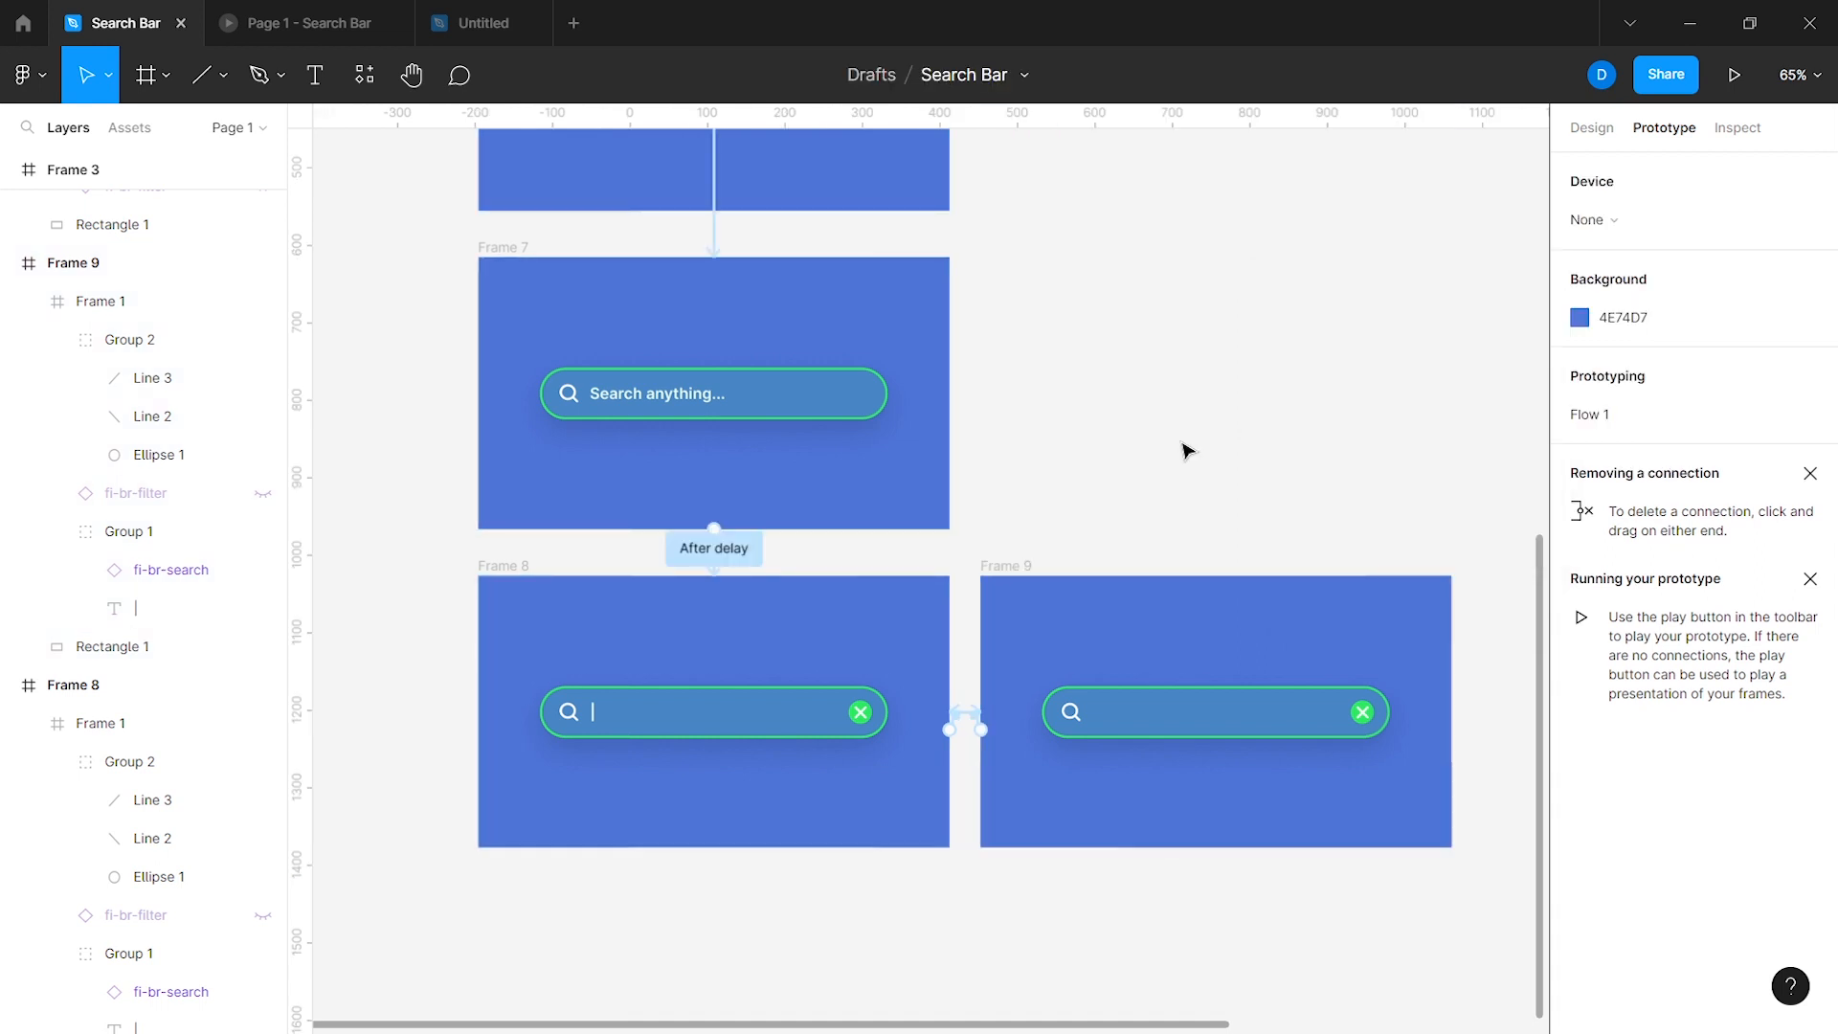
Step: Test the blinking text cursor of the active search bar in the prototype and return to the design file
click(288, 14)
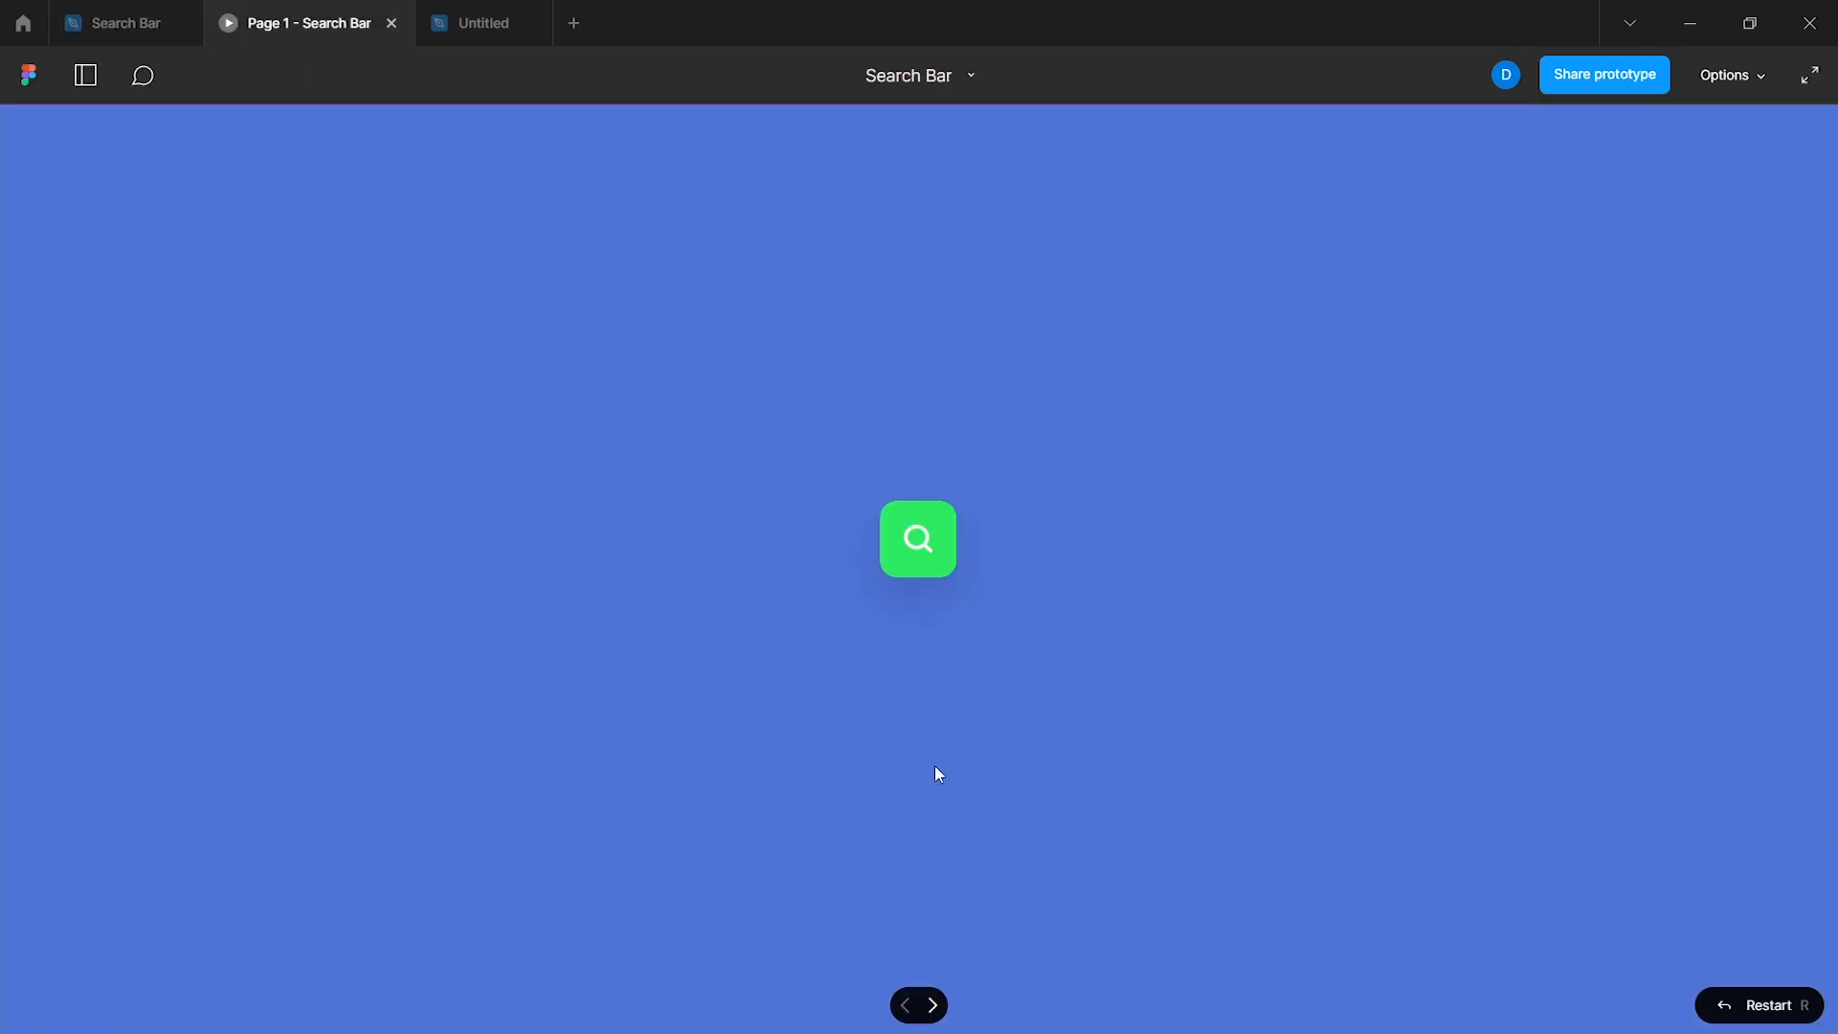
click(921, 560)
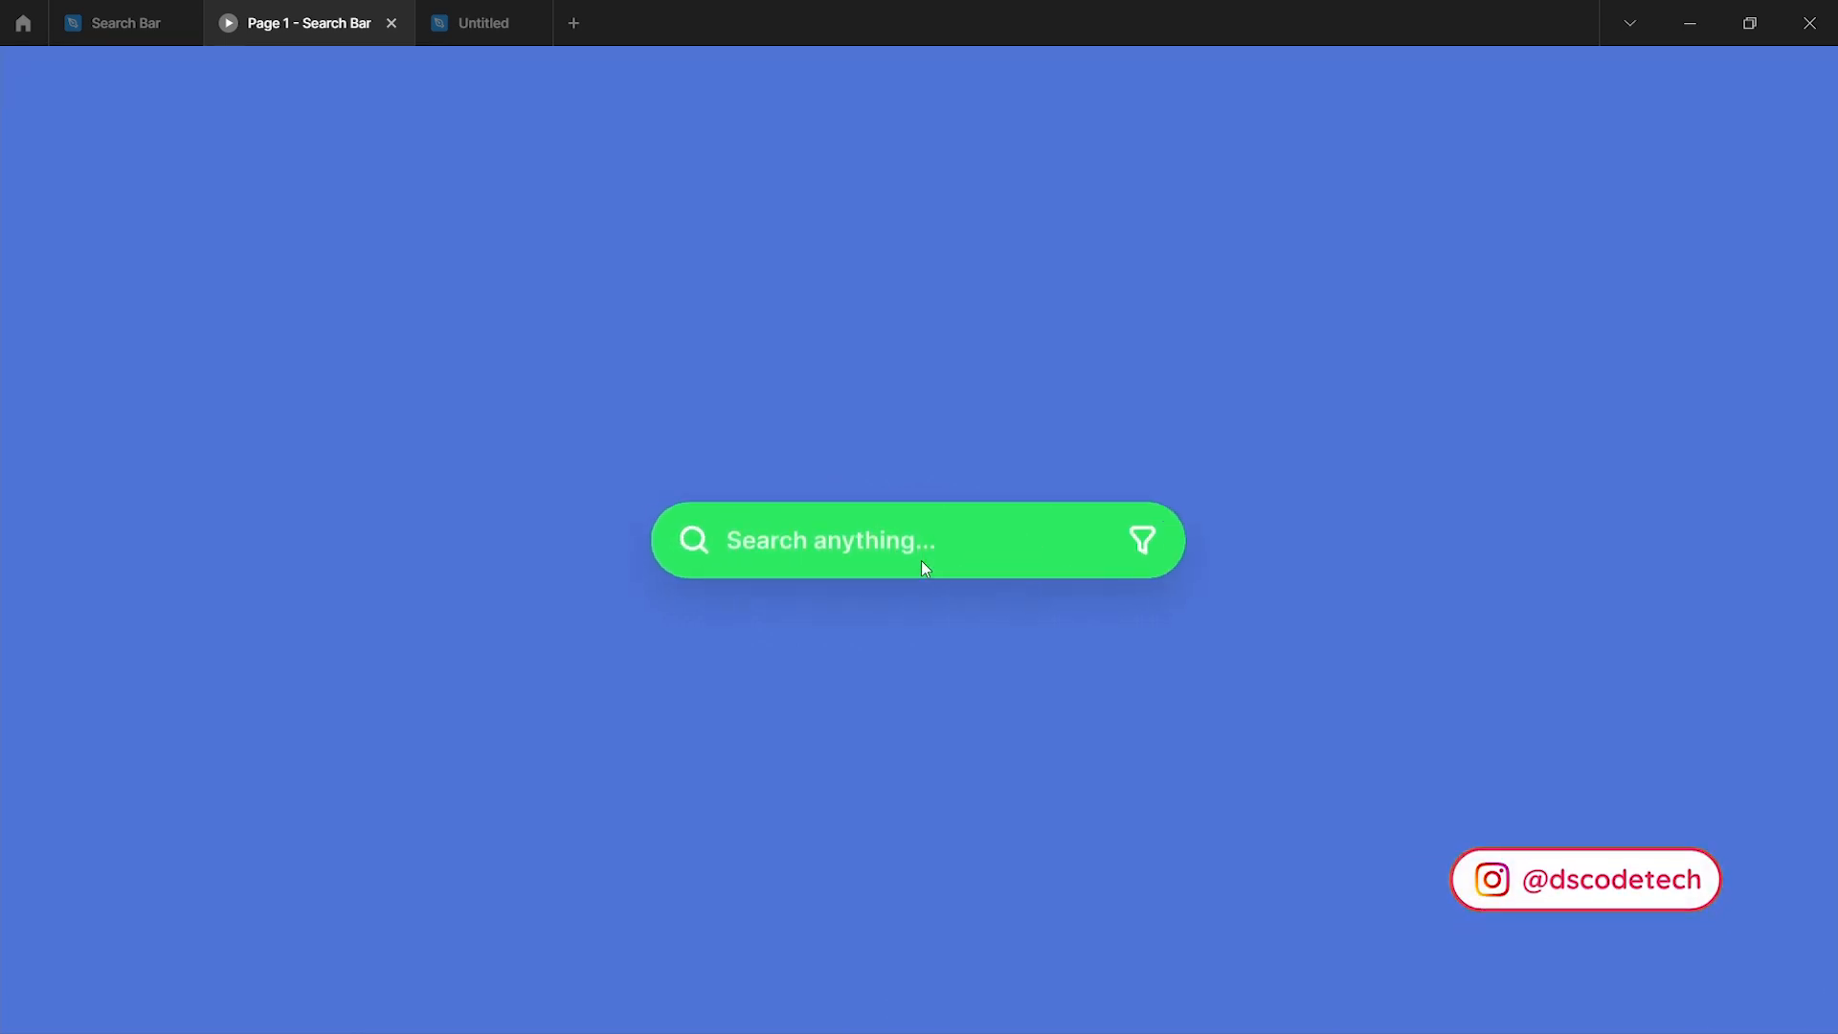
click(939, 545)
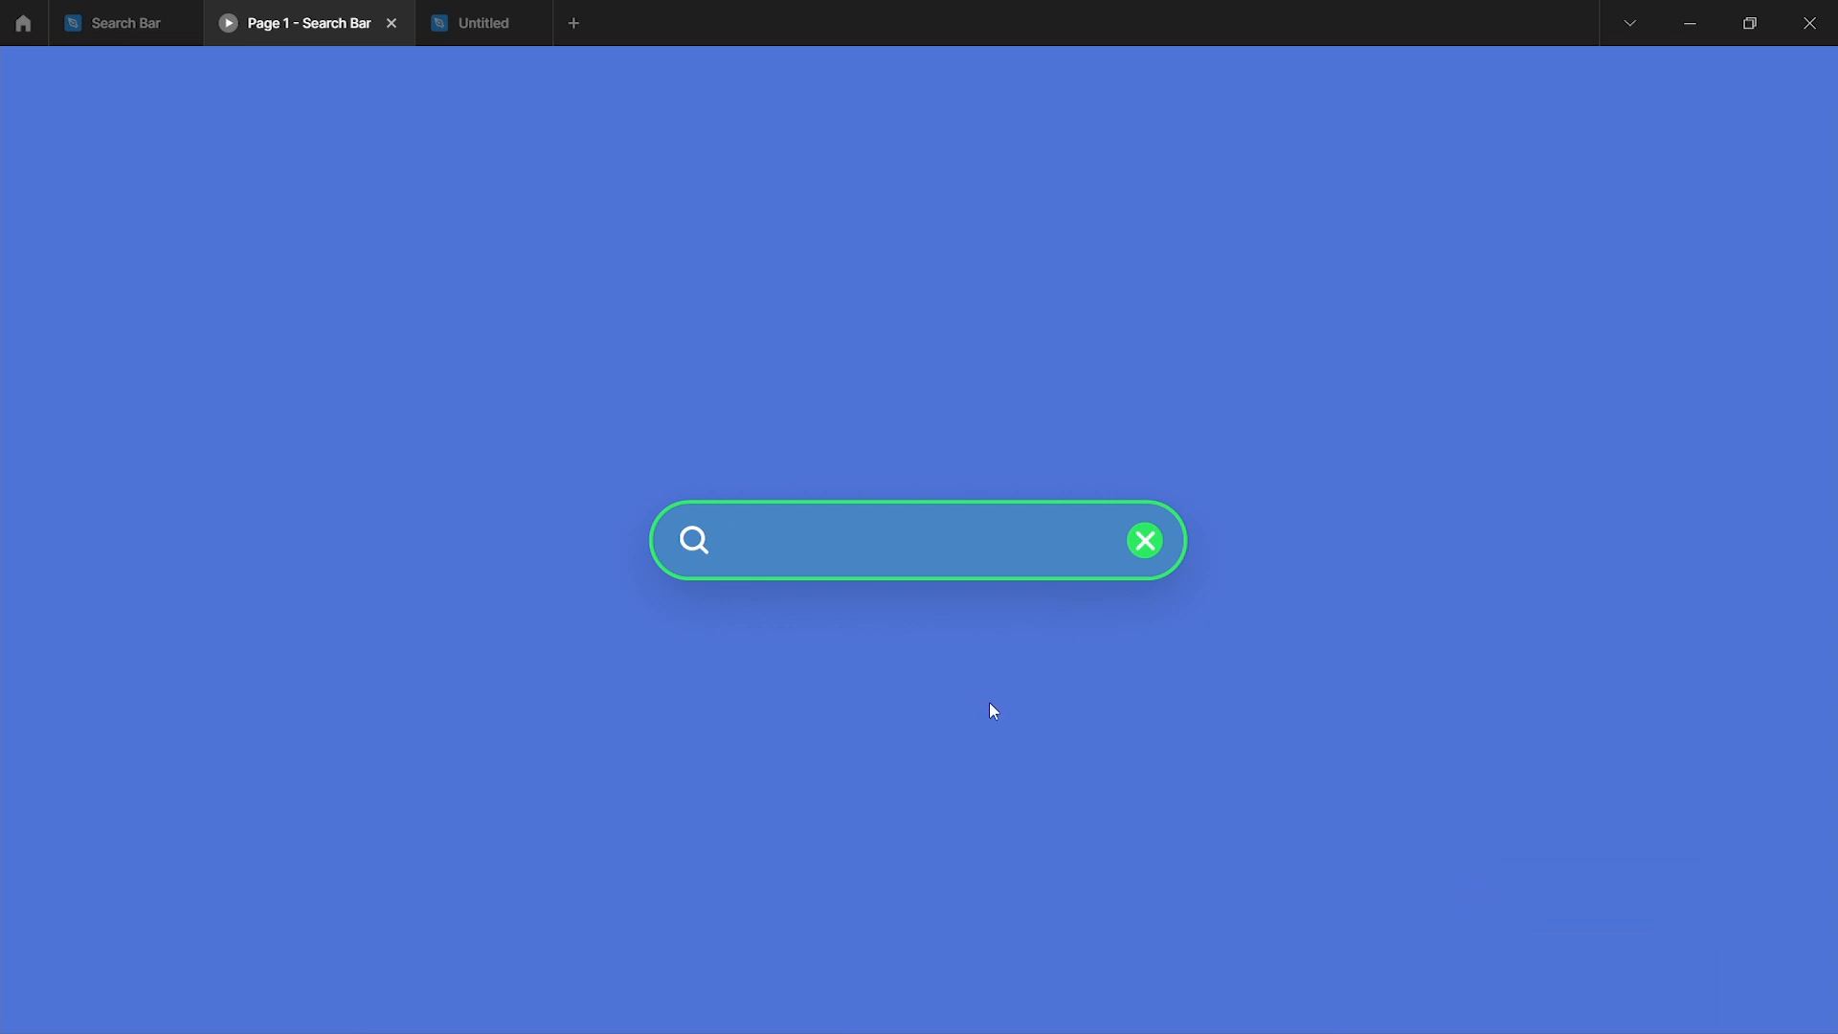
click(125, 23)
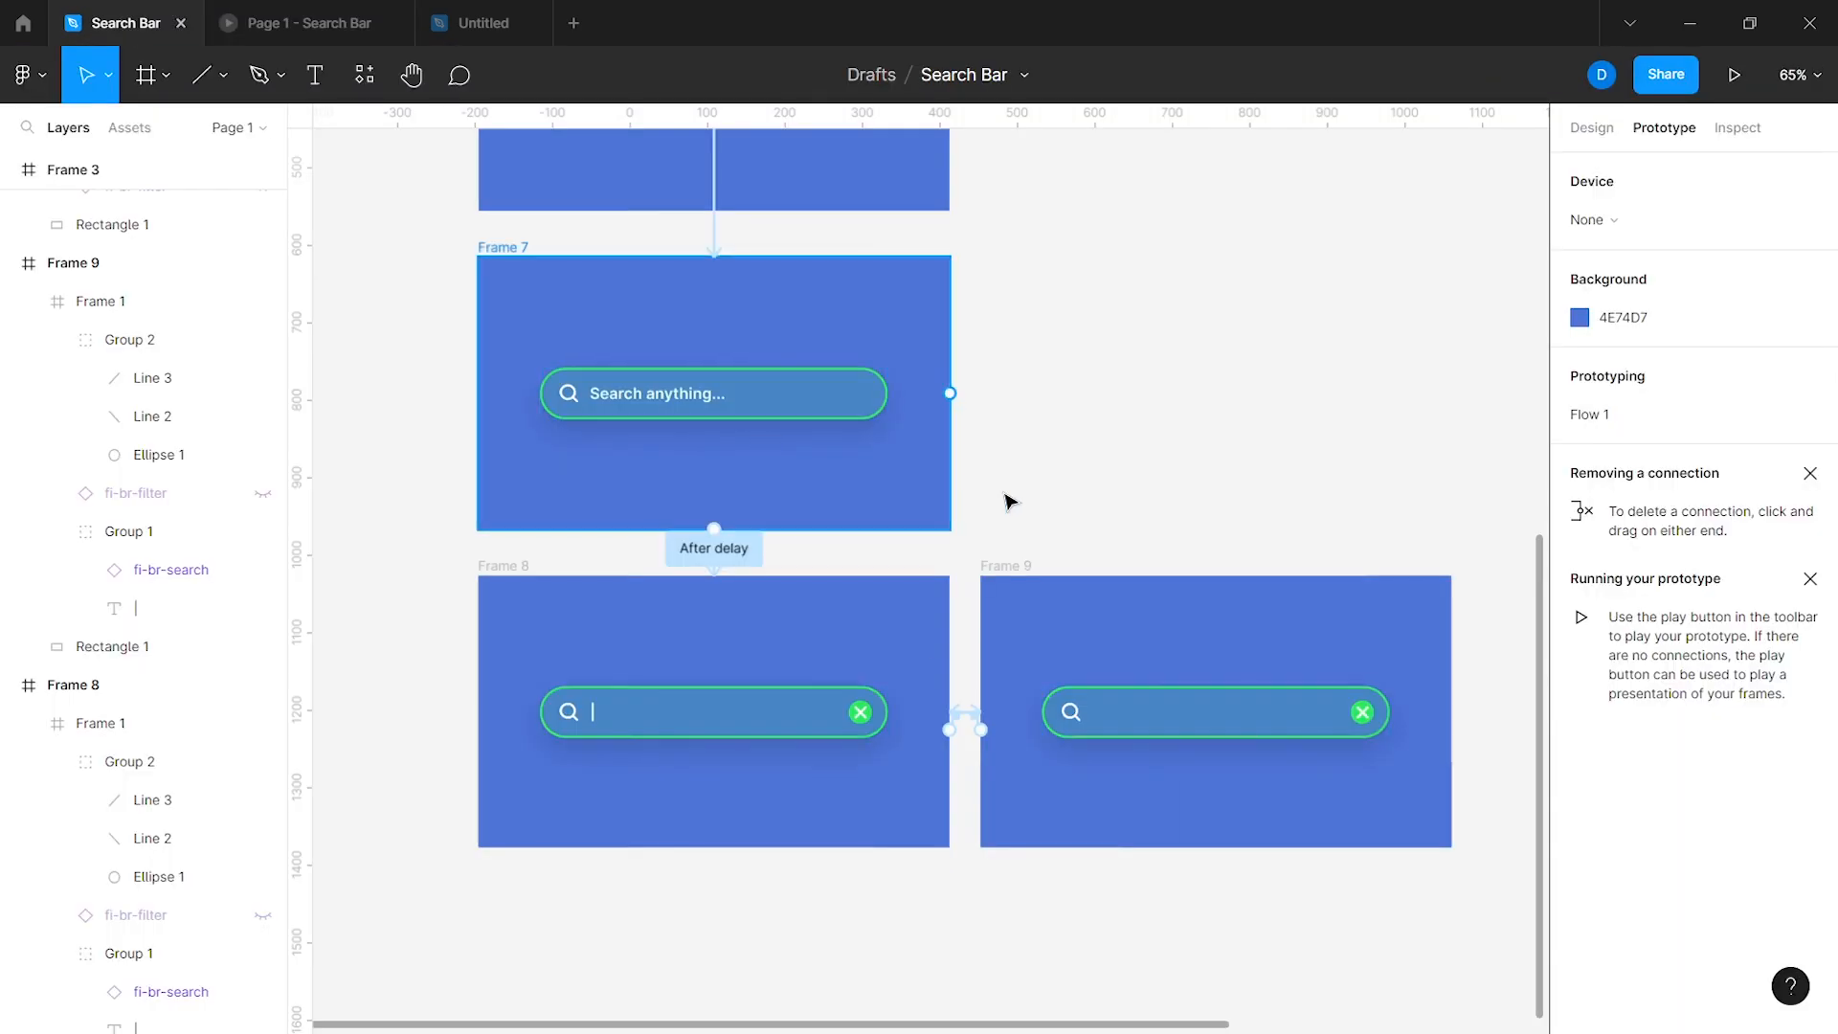
Step: Move Frame 9 directly below Frame 8, aligned with the column of frames
scroll(1018, 505, down, 3)
scroll(1017, 506, down, 1)
drag(944, 481, 601, 707)
click(1013, 669)
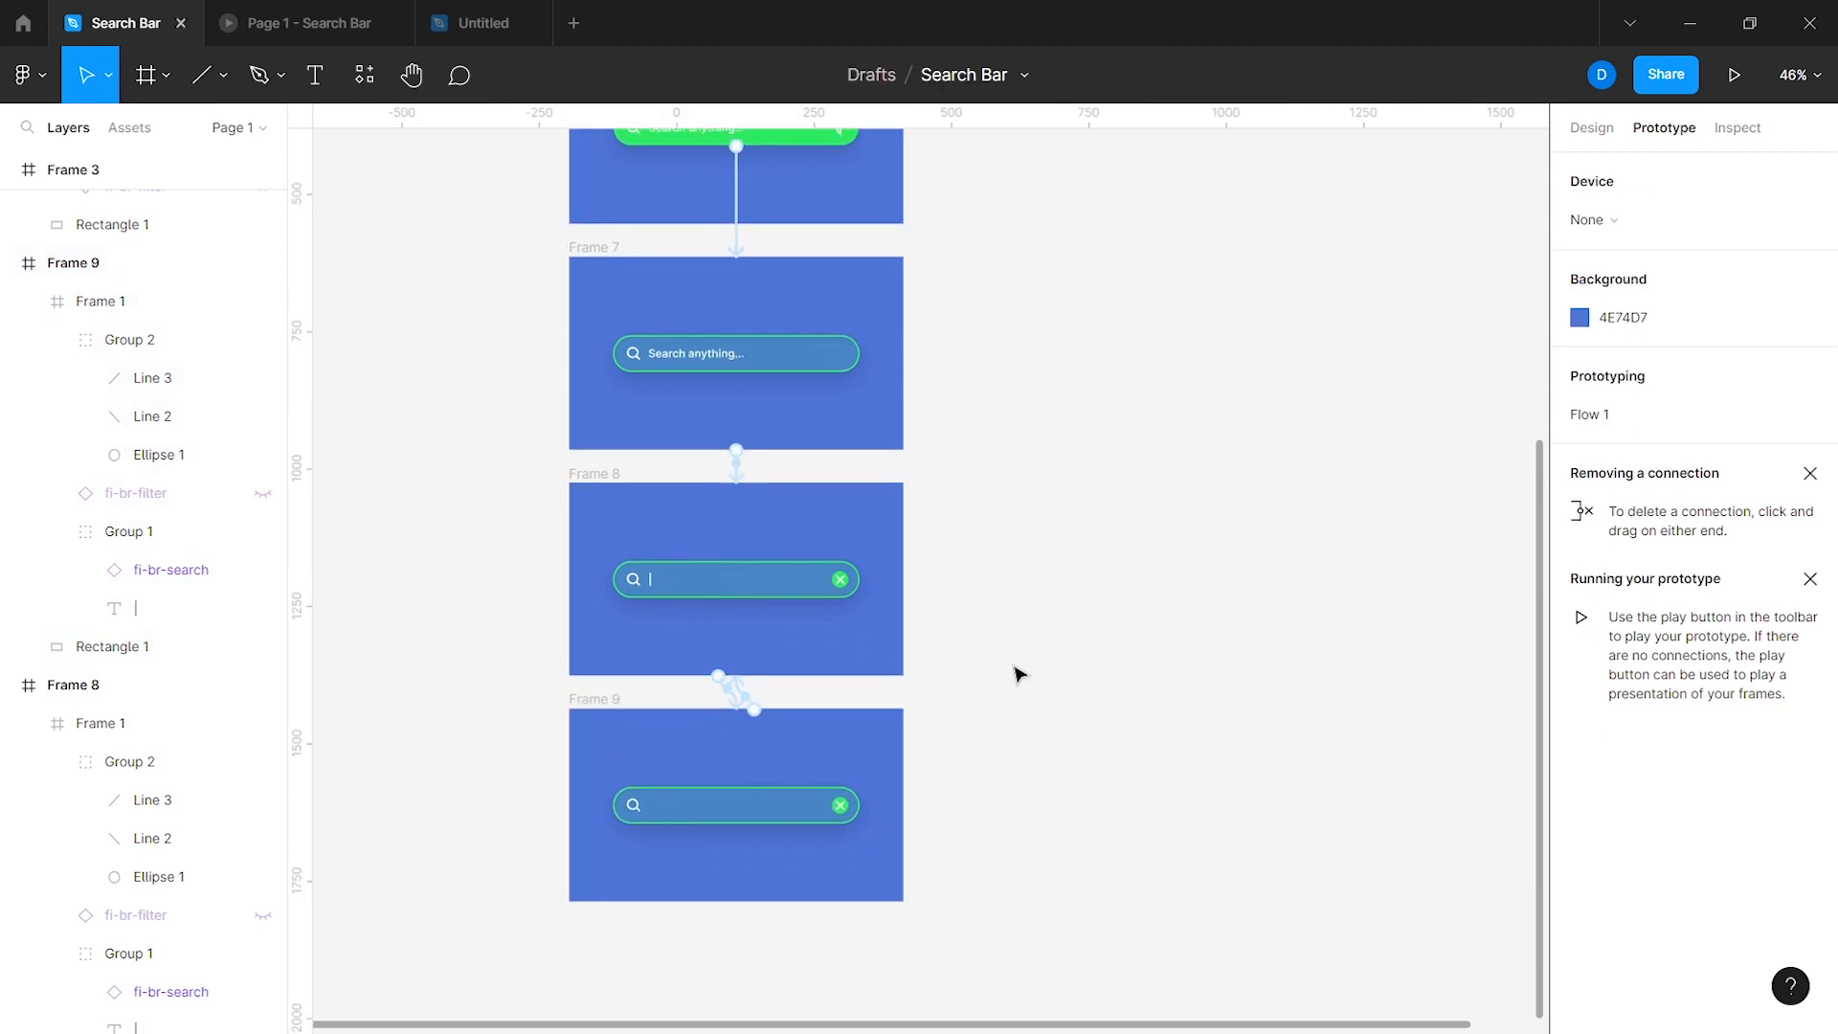
Step: Duplicate Frame 7, place the copy to the right of Frames 8 and 9, and delete the copy's connection to Frame 8
scroll(1017, 675, up, 2)
scroll(1013, 668, down, 1)
scroll(791, 440, up, 2)
click(762, 409)
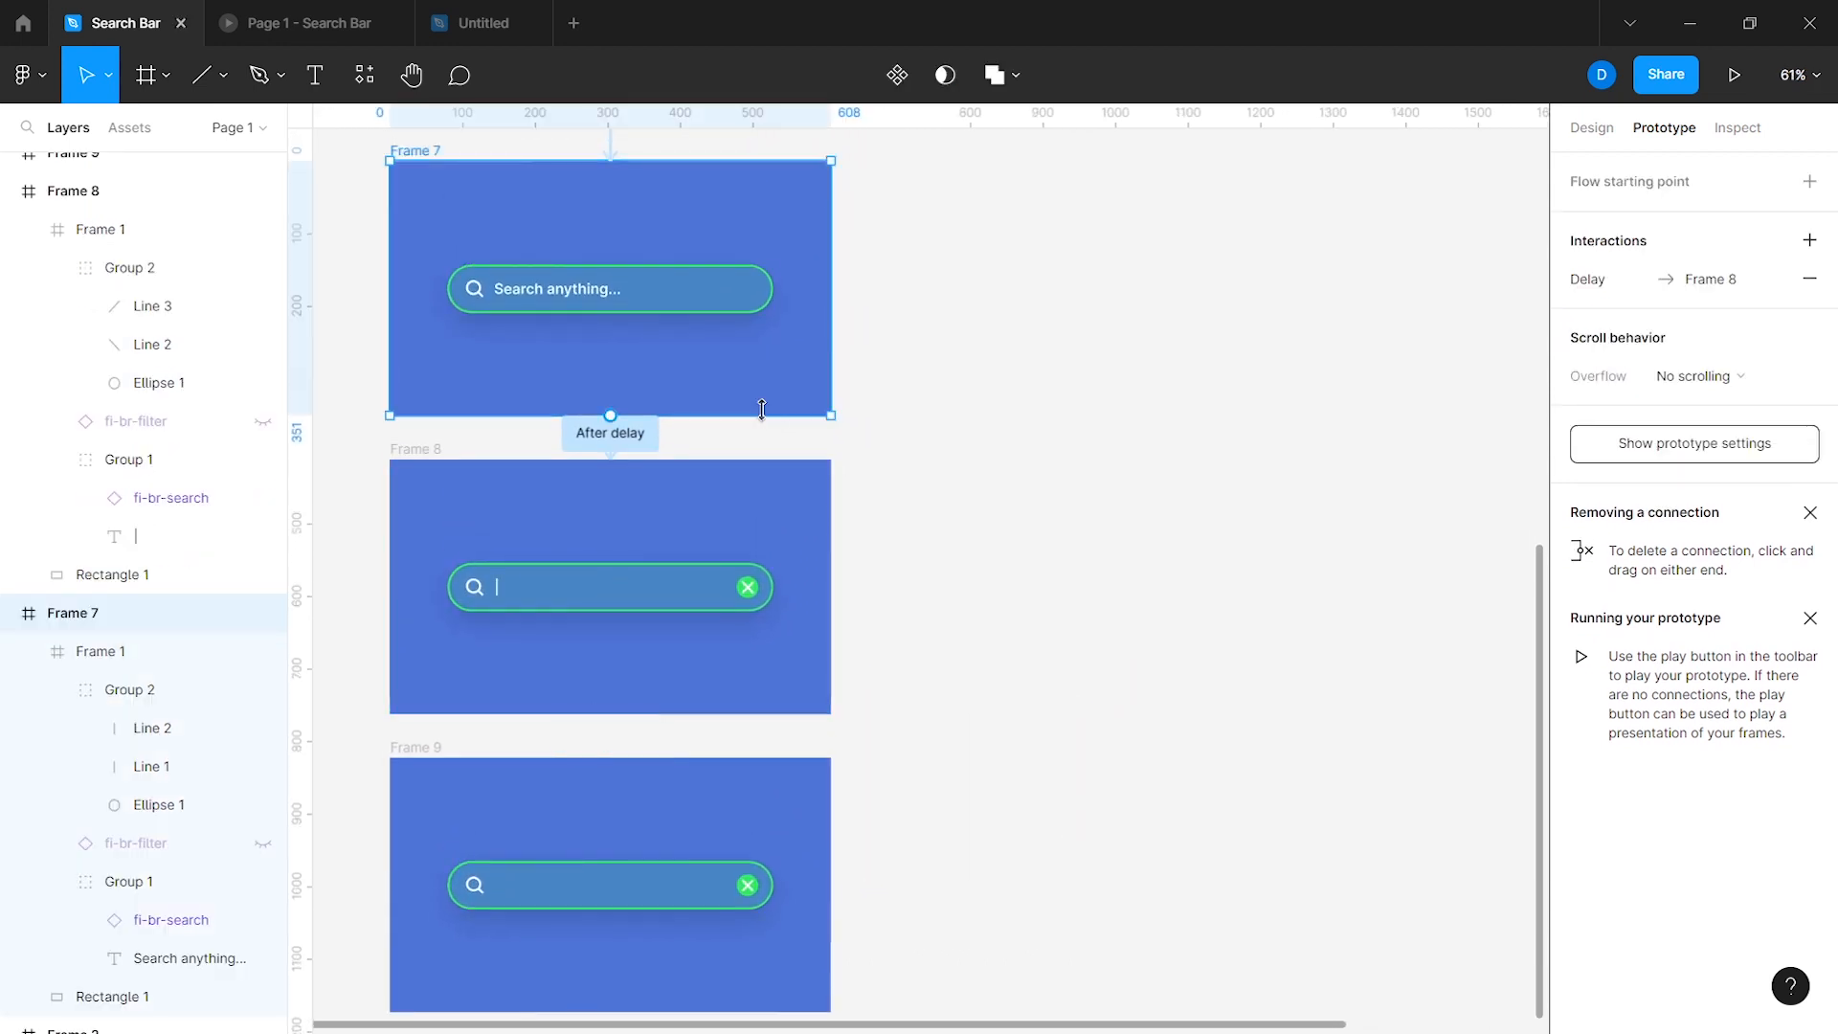
key(ctrl+d)
drag(894, 142, 931, 599)
scroll(931, 601, down, 3)
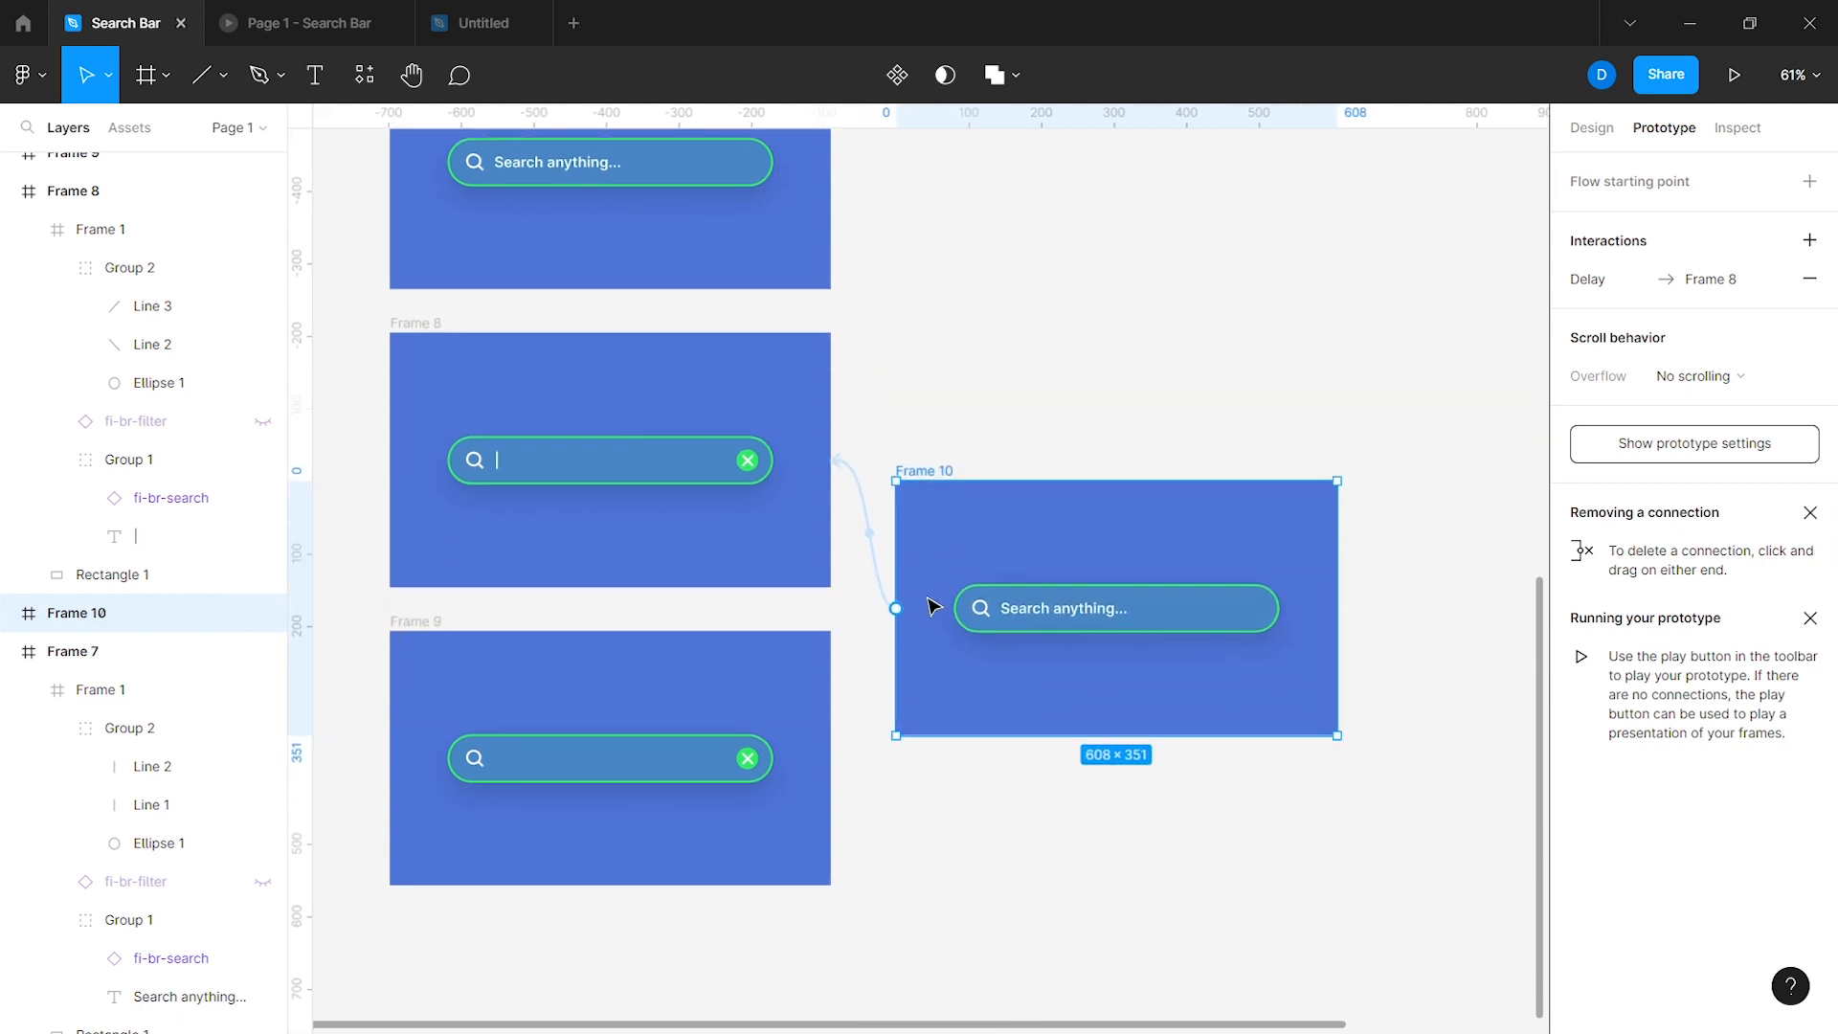
click(877, 579)
key(Delete)
Step: Link the close icons in Frame 8 and Frame 9 to Frame 10 on click with Smart animate
click(752, 467)
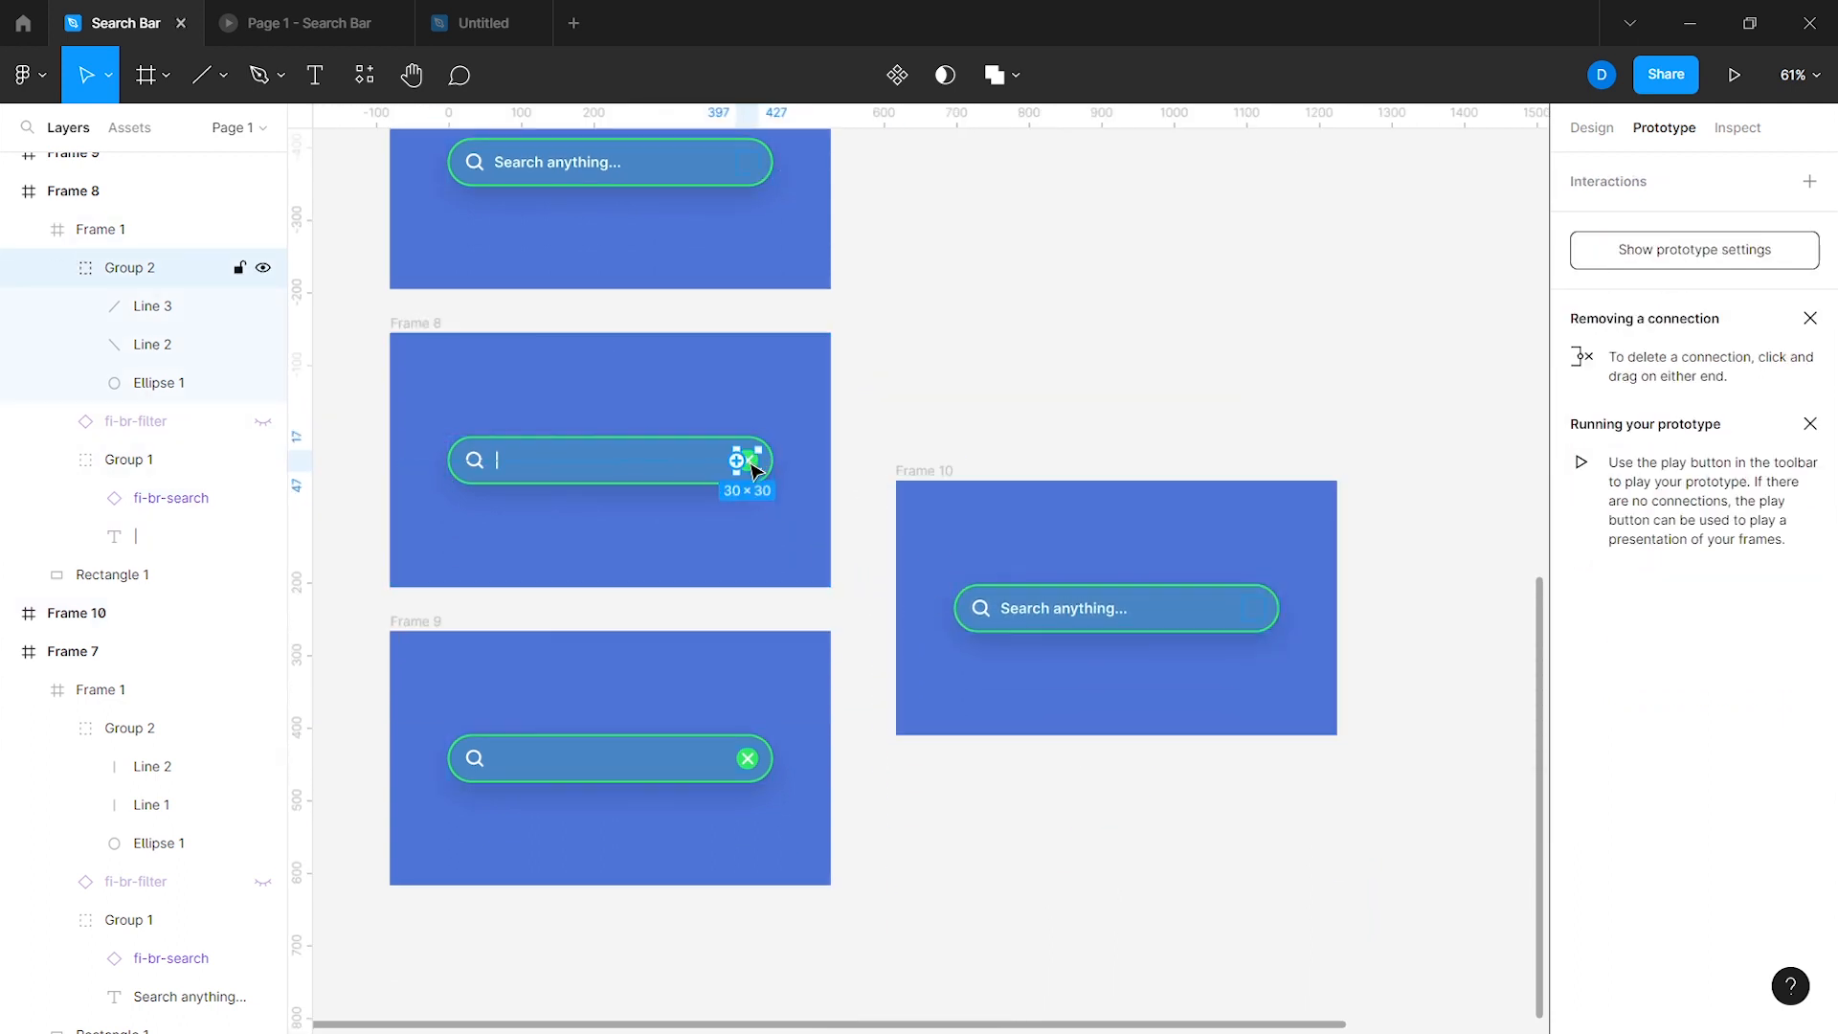
drag(737, 461, 944, 562)
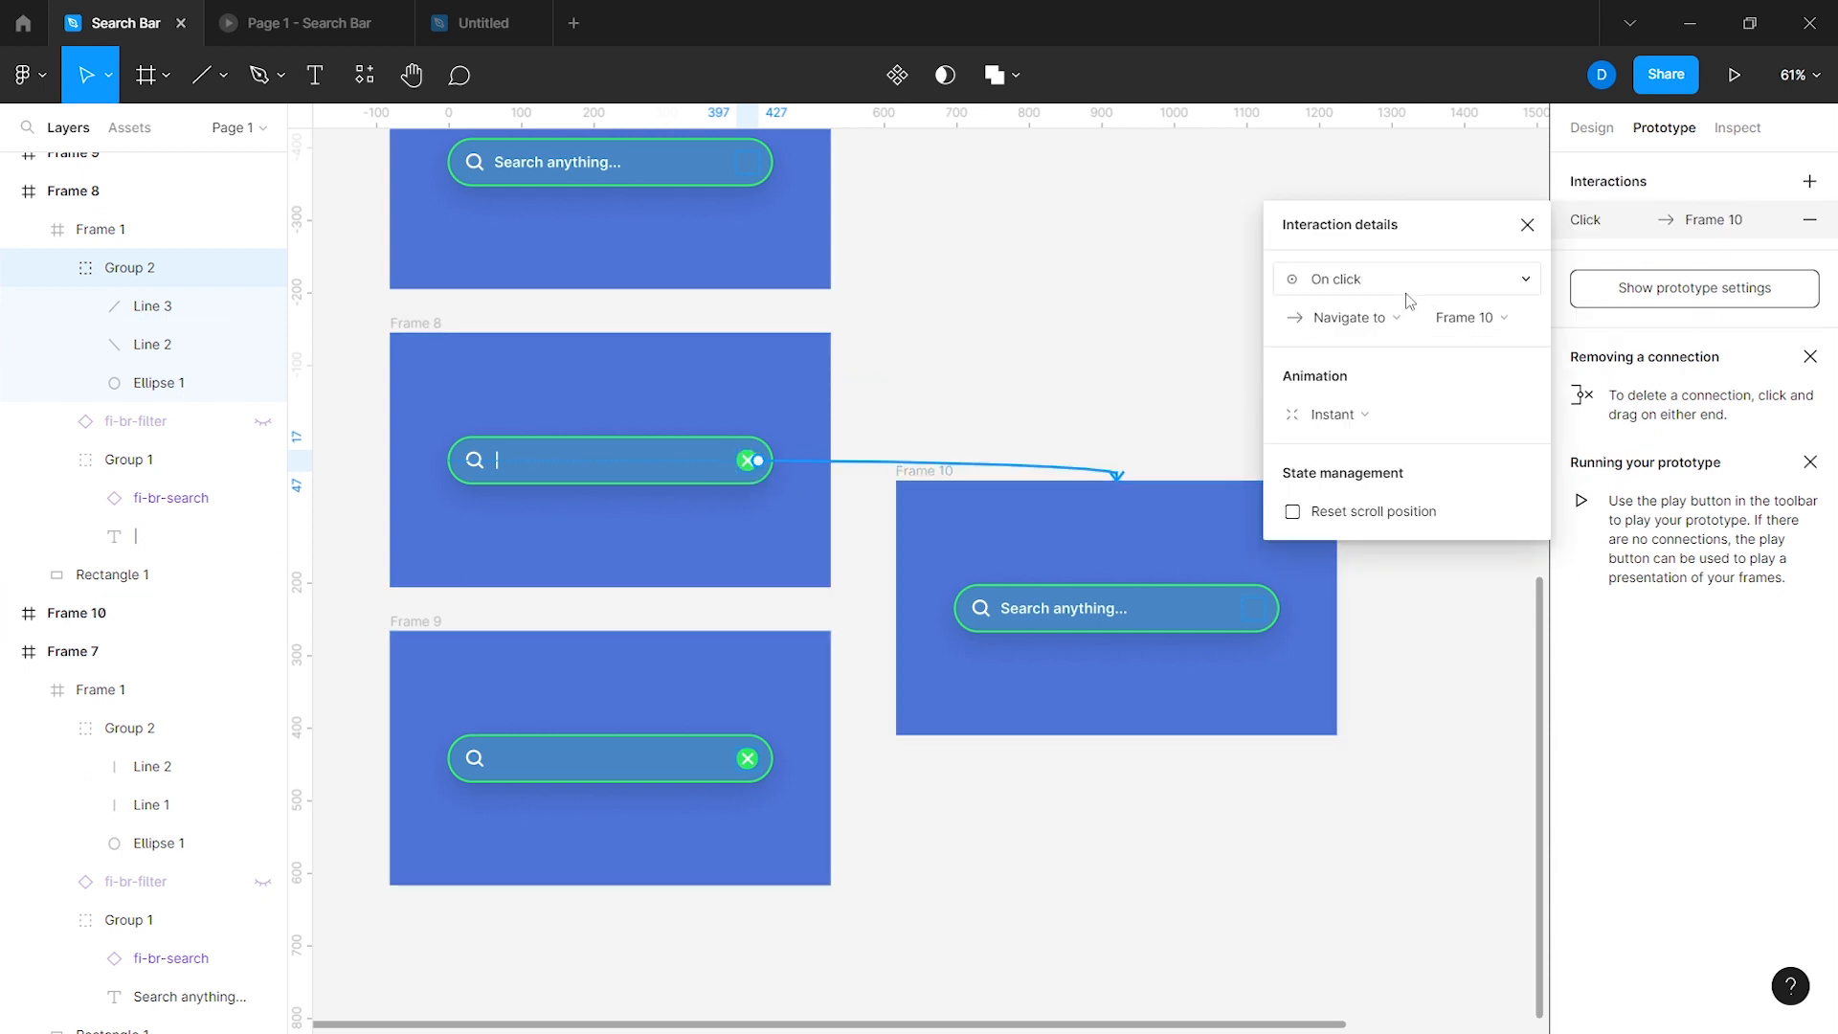
click(1389, 420)
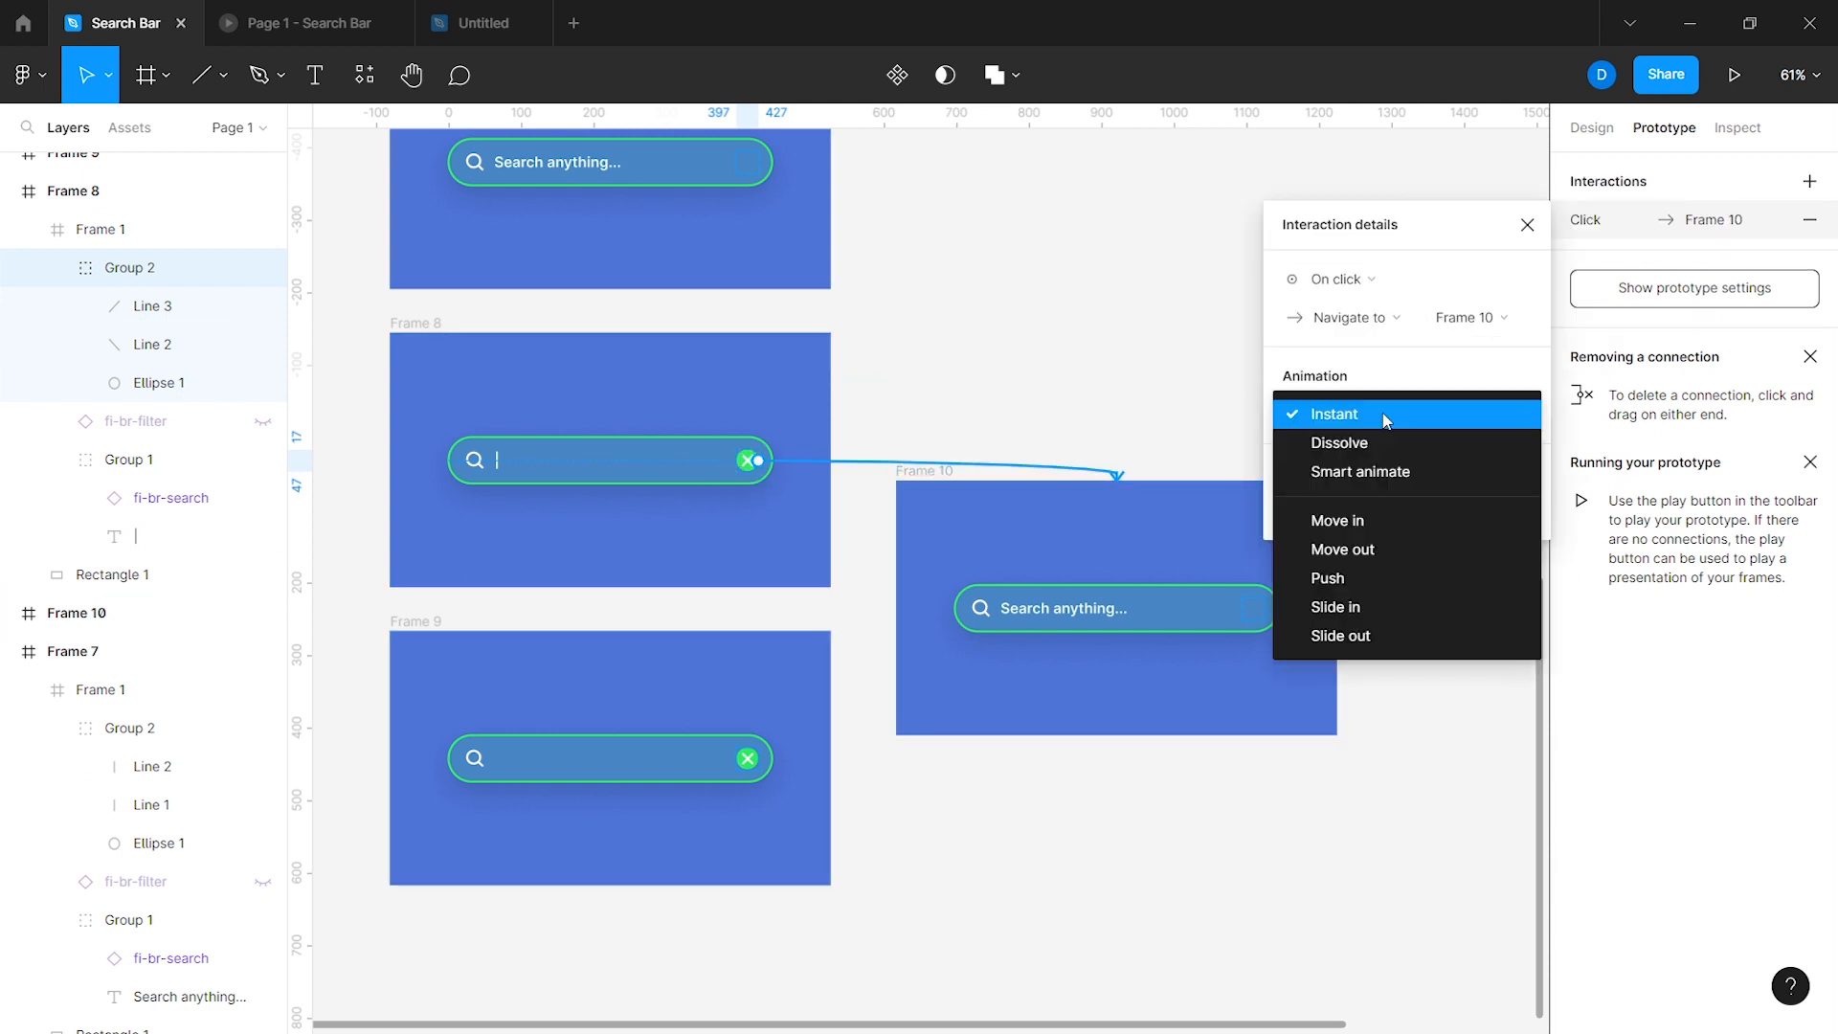
click(1391, 474)
key(Escape)
click(748, 758)
drag(758, 758, 1087, 683)
Step: Run the prototype, expand and activate the search bar, test its close icon, and return to the design file
key(ctrl+alt+Return)
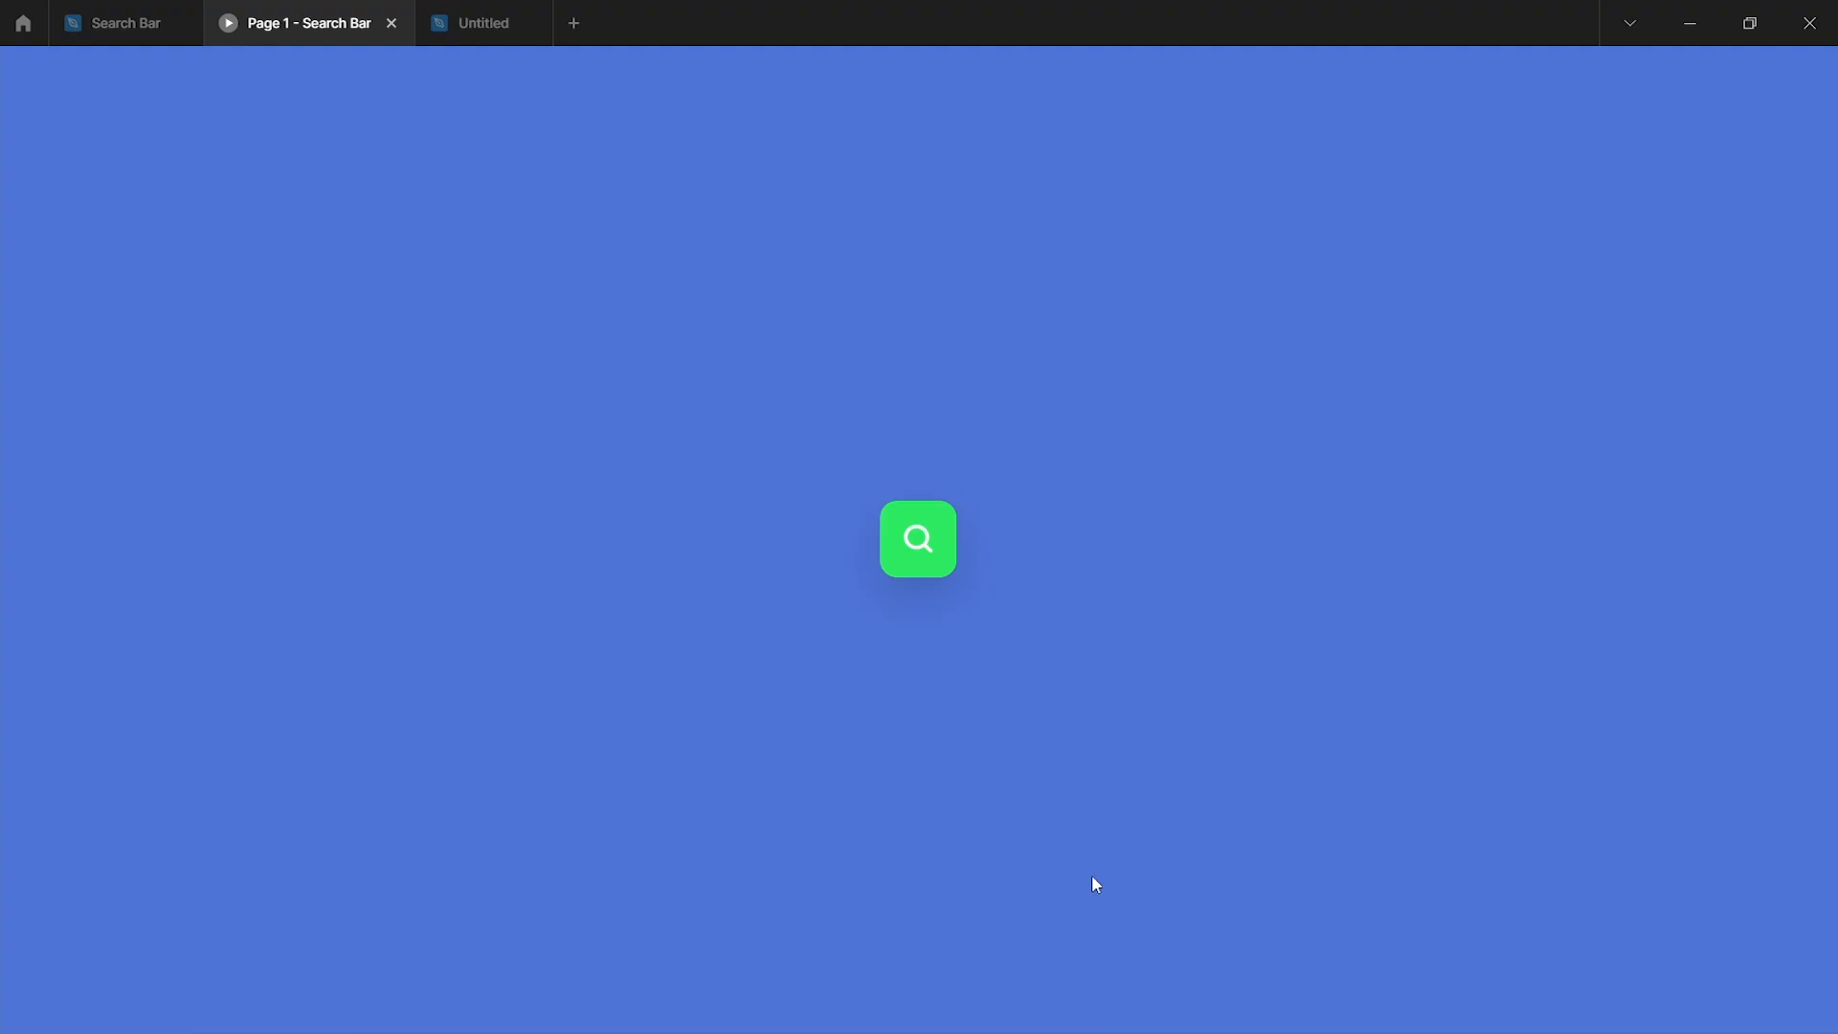
click(928, 572)
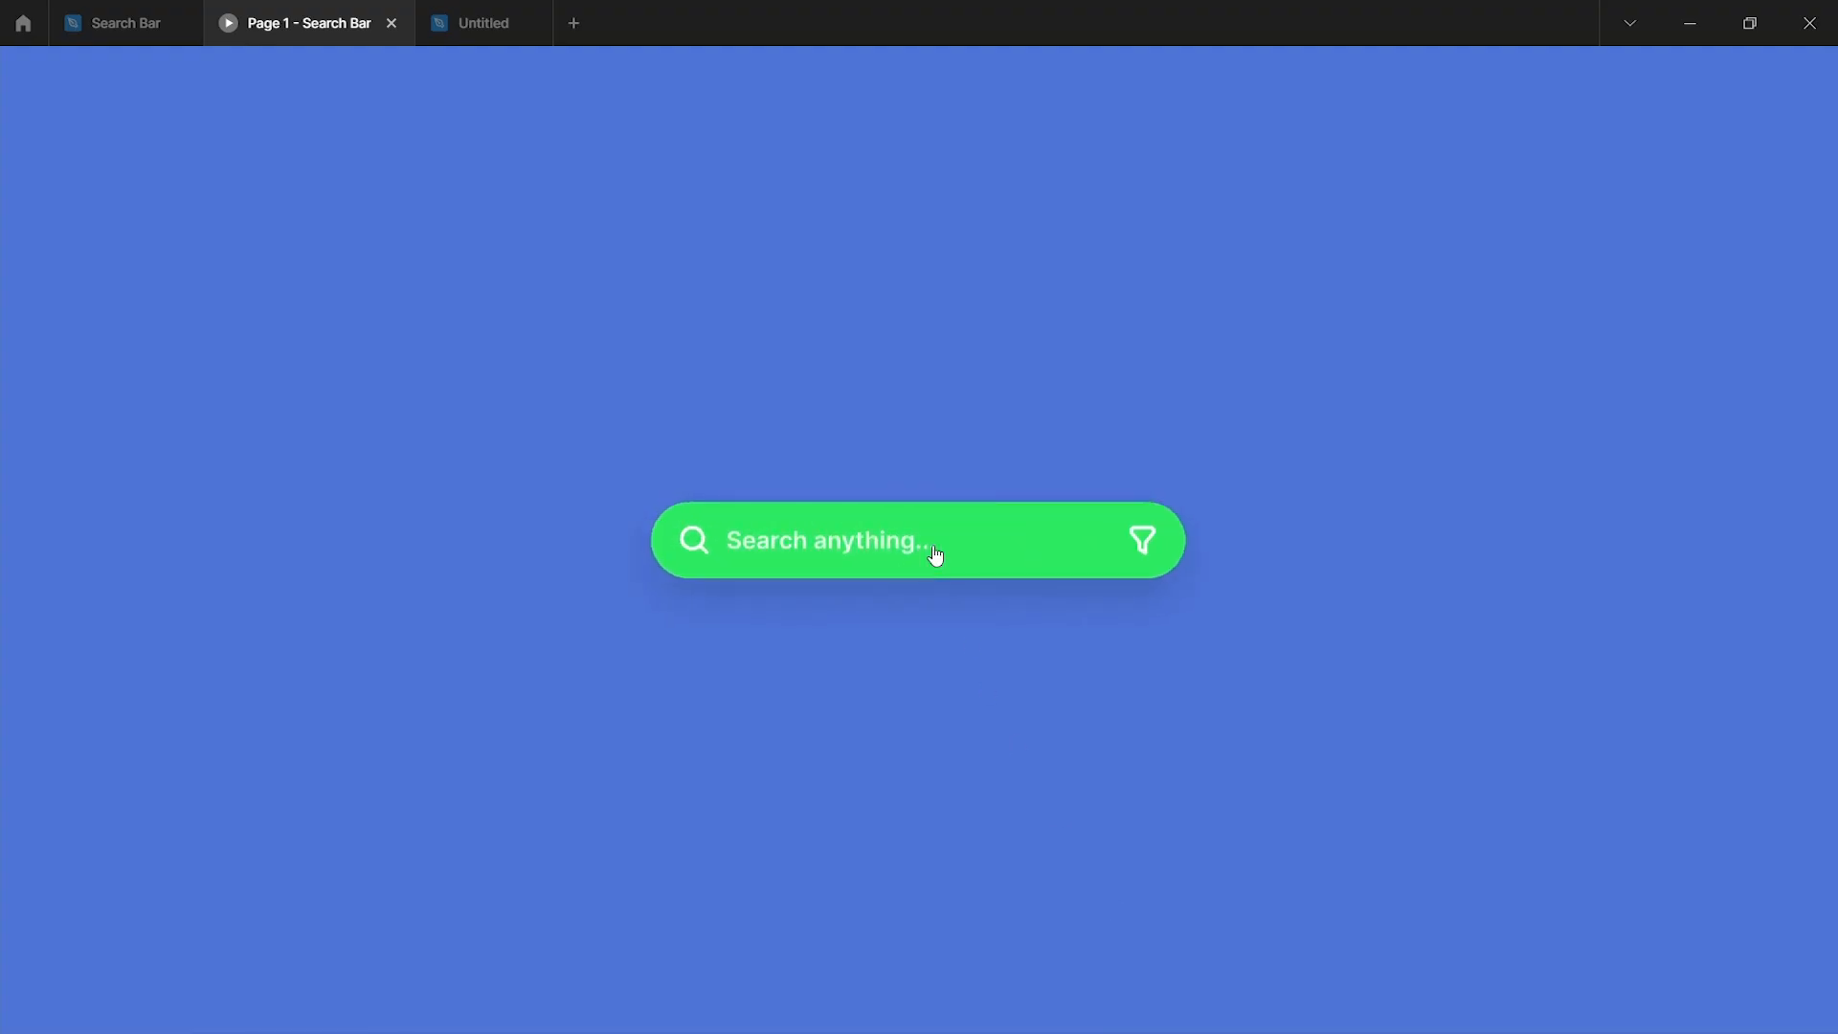
click(950, 545)
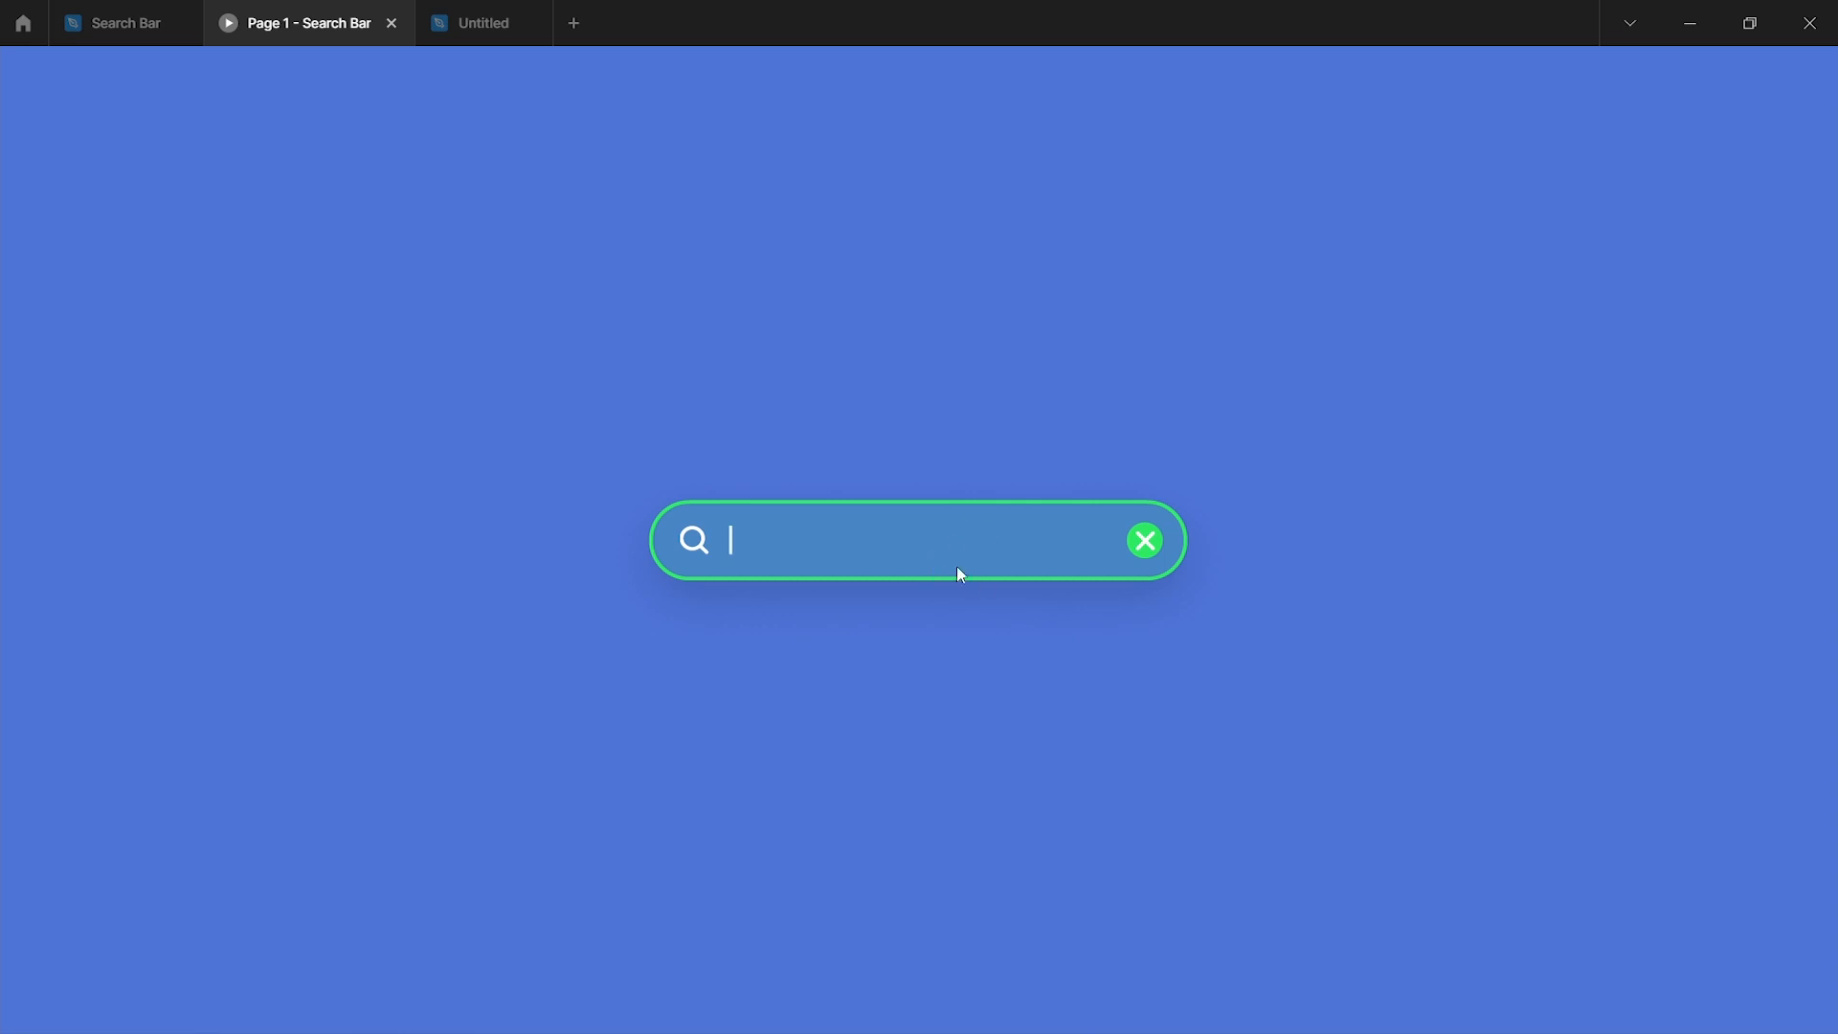
click(1144, 542)
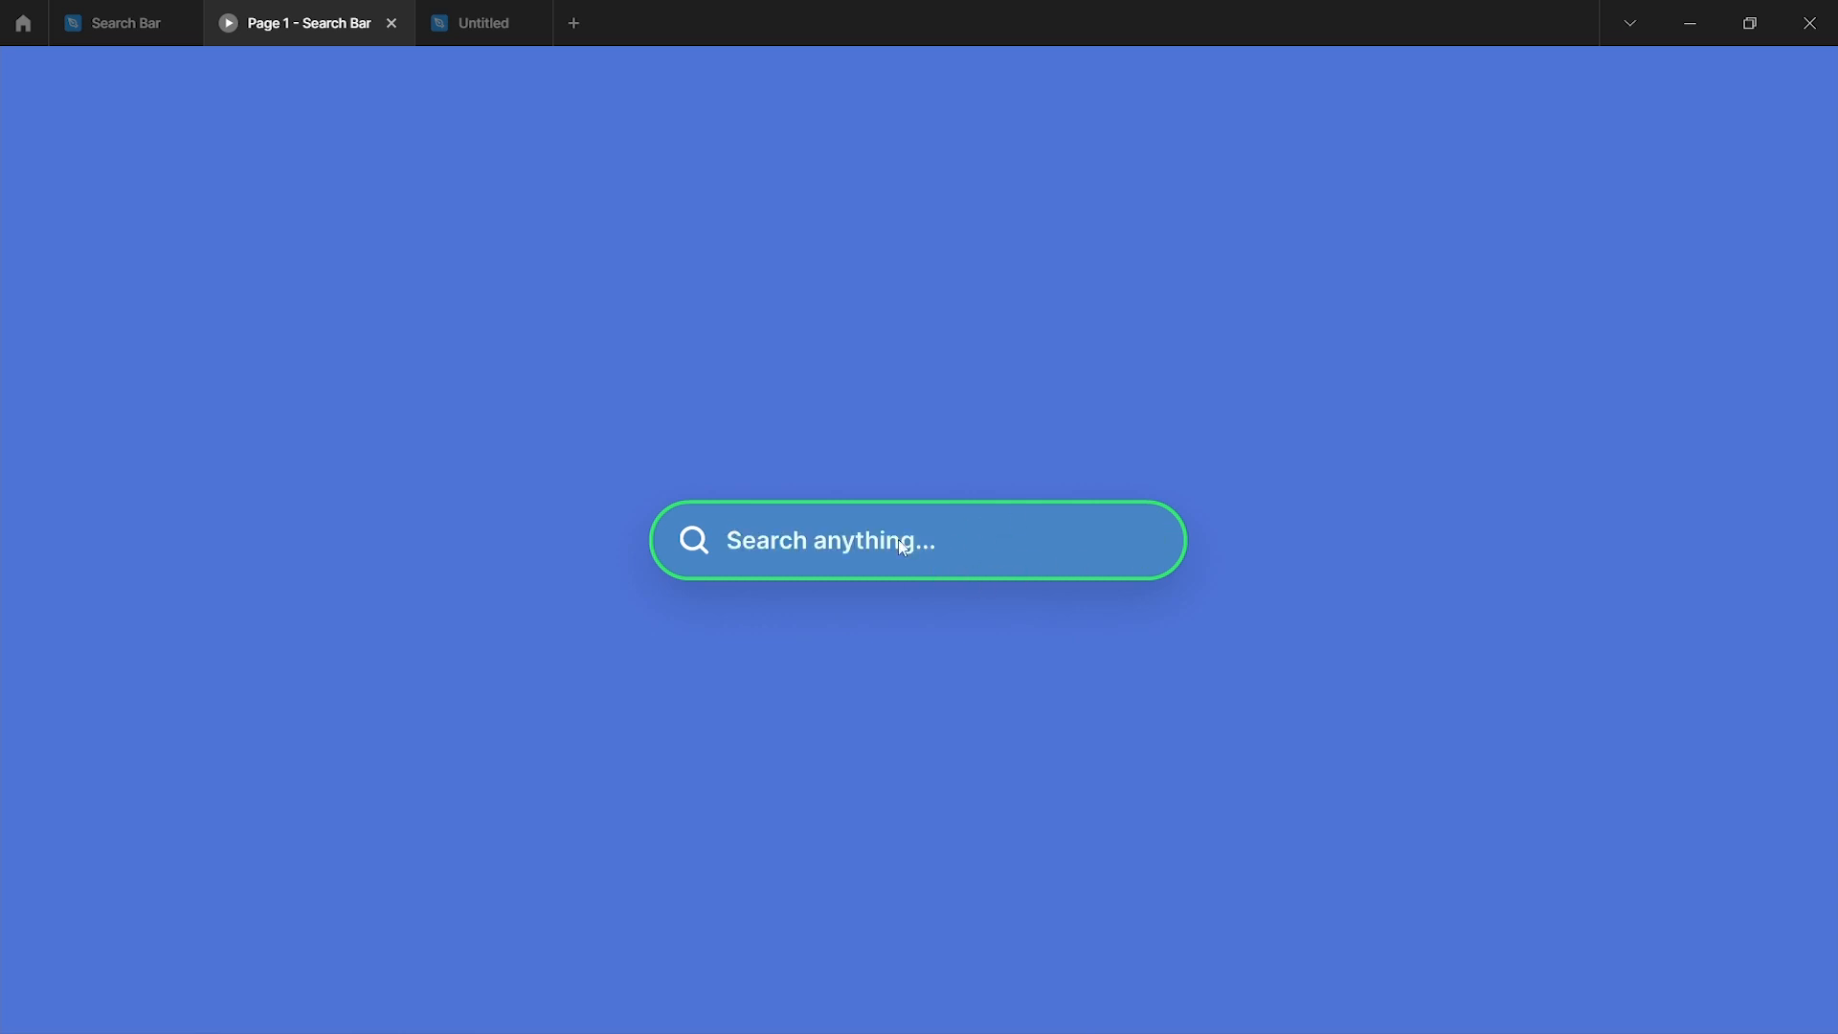
click(111, 11)
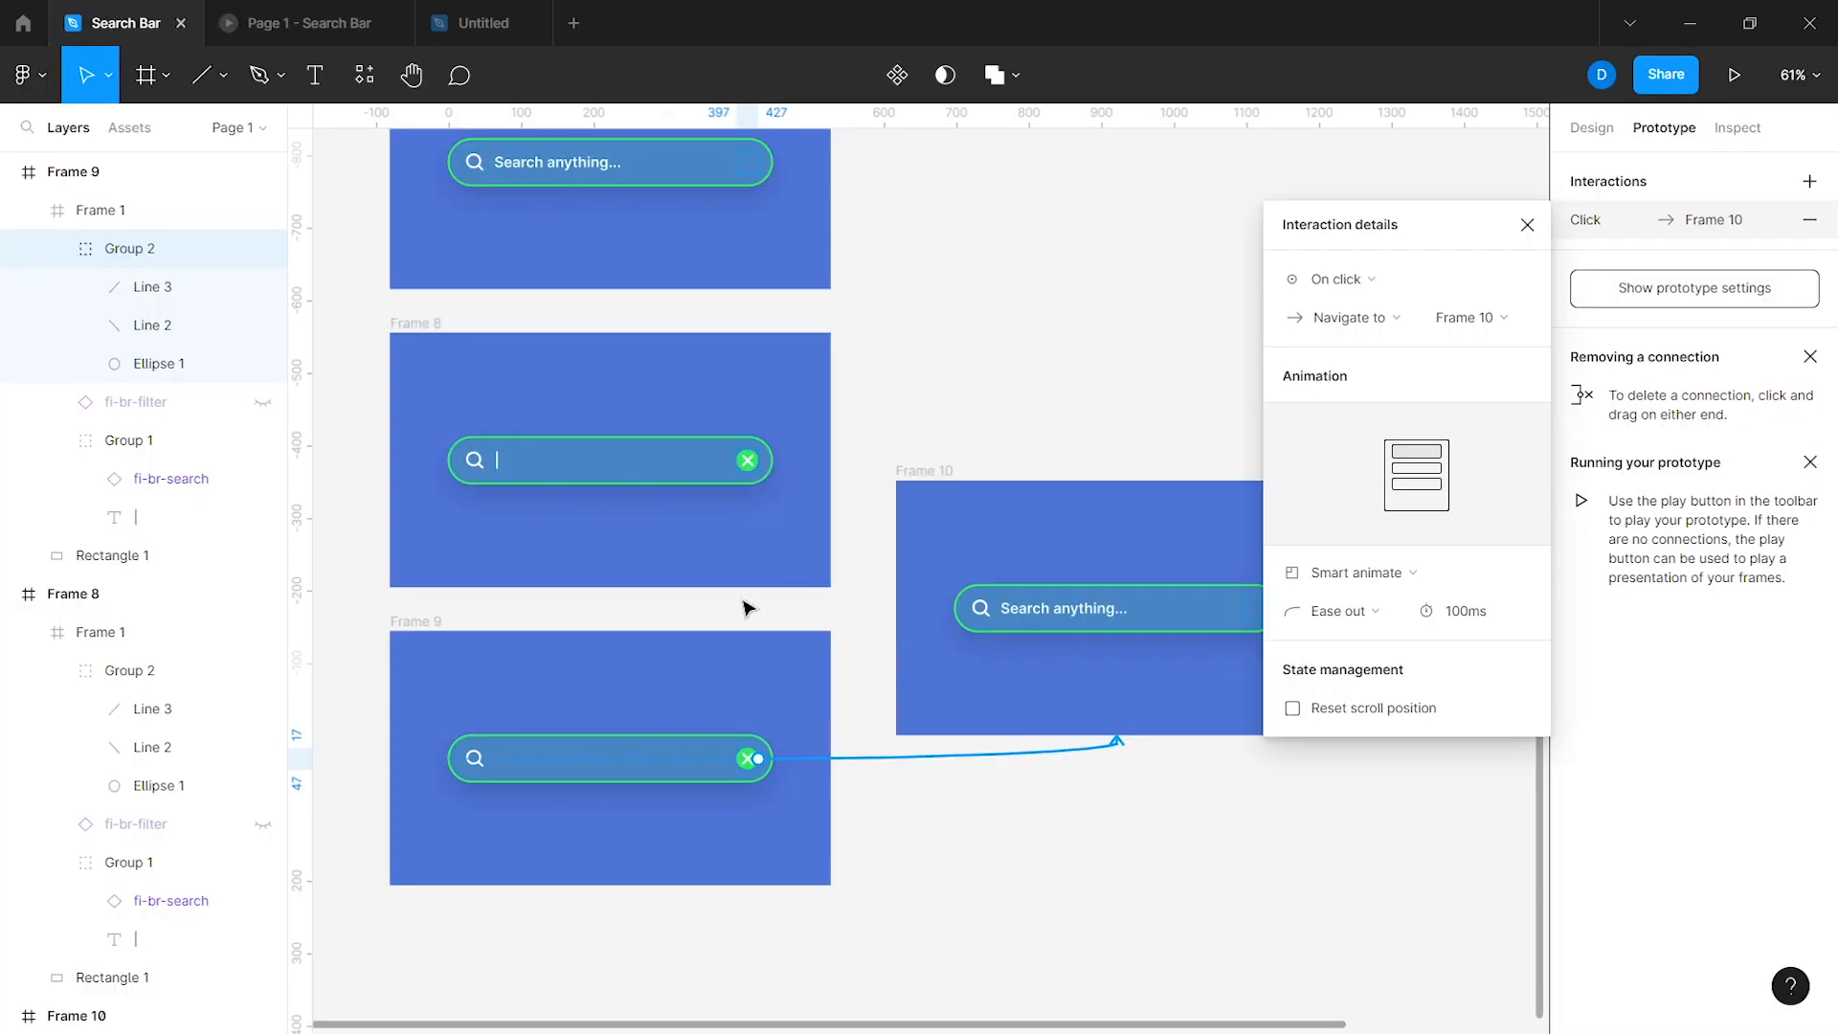
Step: Link Frame 10 to Frame 2 with an After delay trigger of 1 ms
click(849, 628)
scroll(849, 628, up, 1)
scroll(849, 628, left, 1)
click(1039, 557)
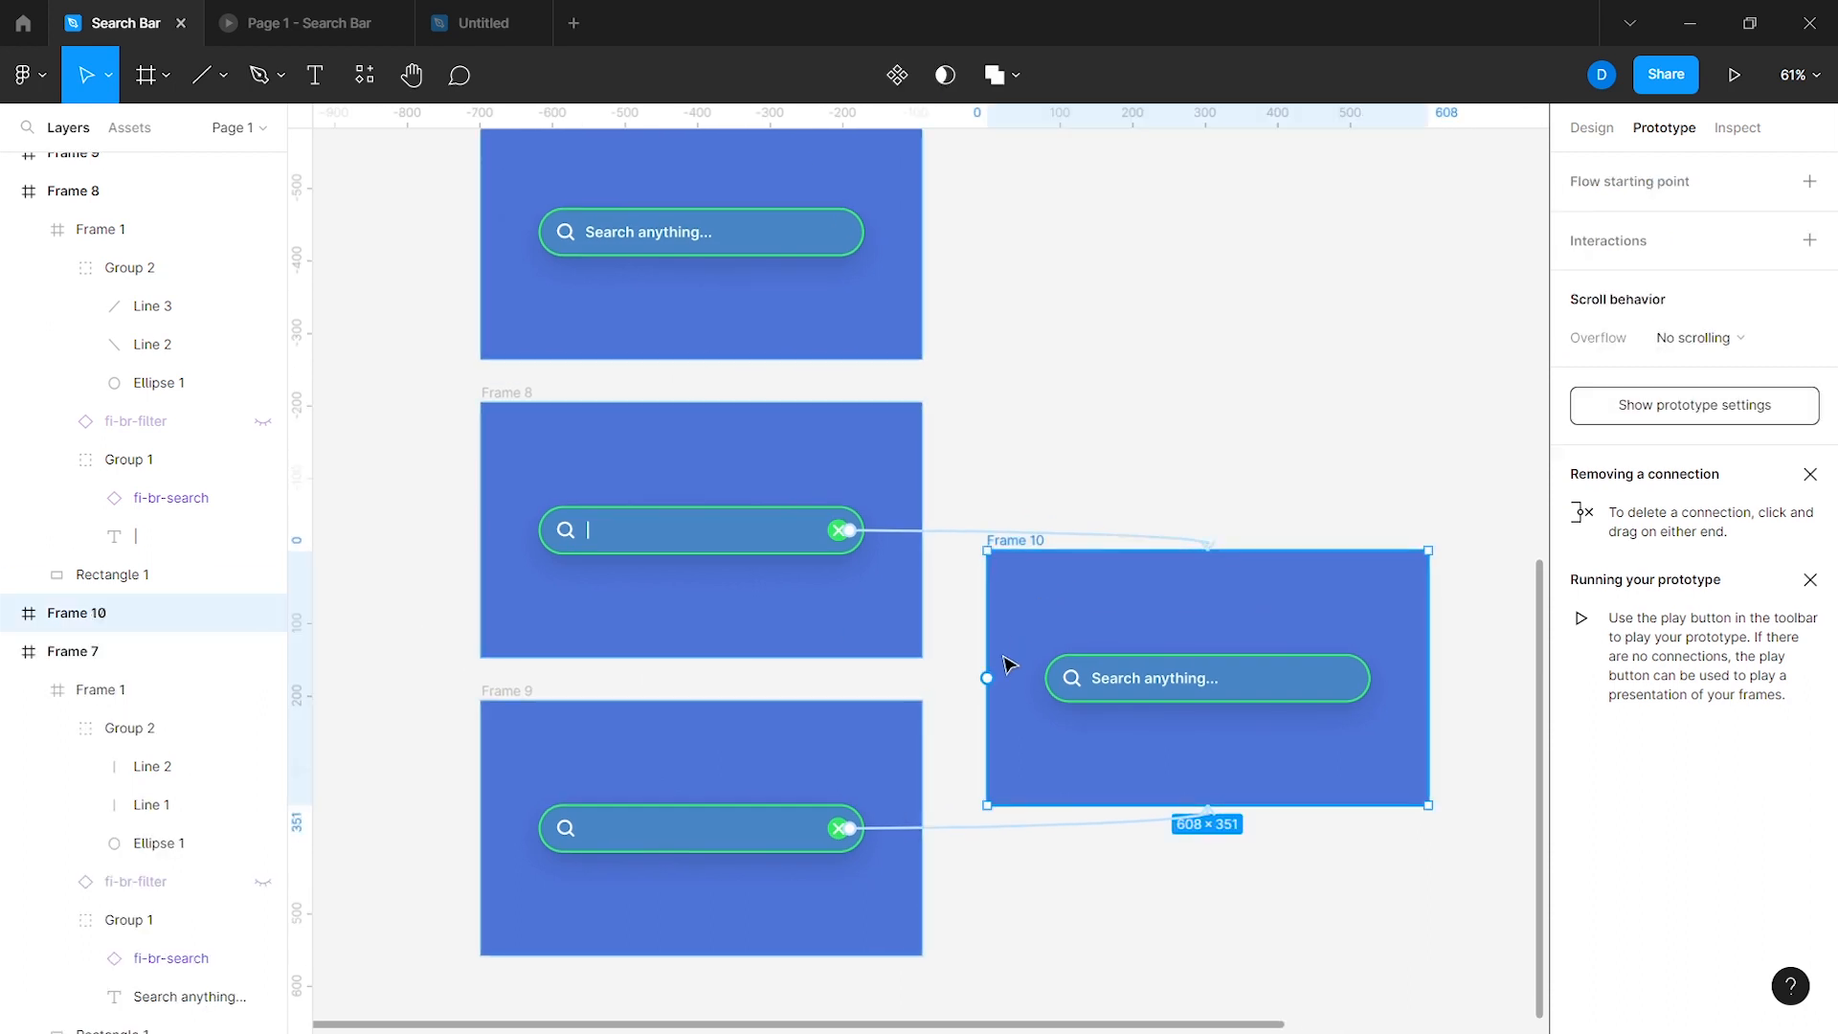
scroll(988, 685, down, 3)
drag(933, 845, 849, 318)
click(1376, 346)
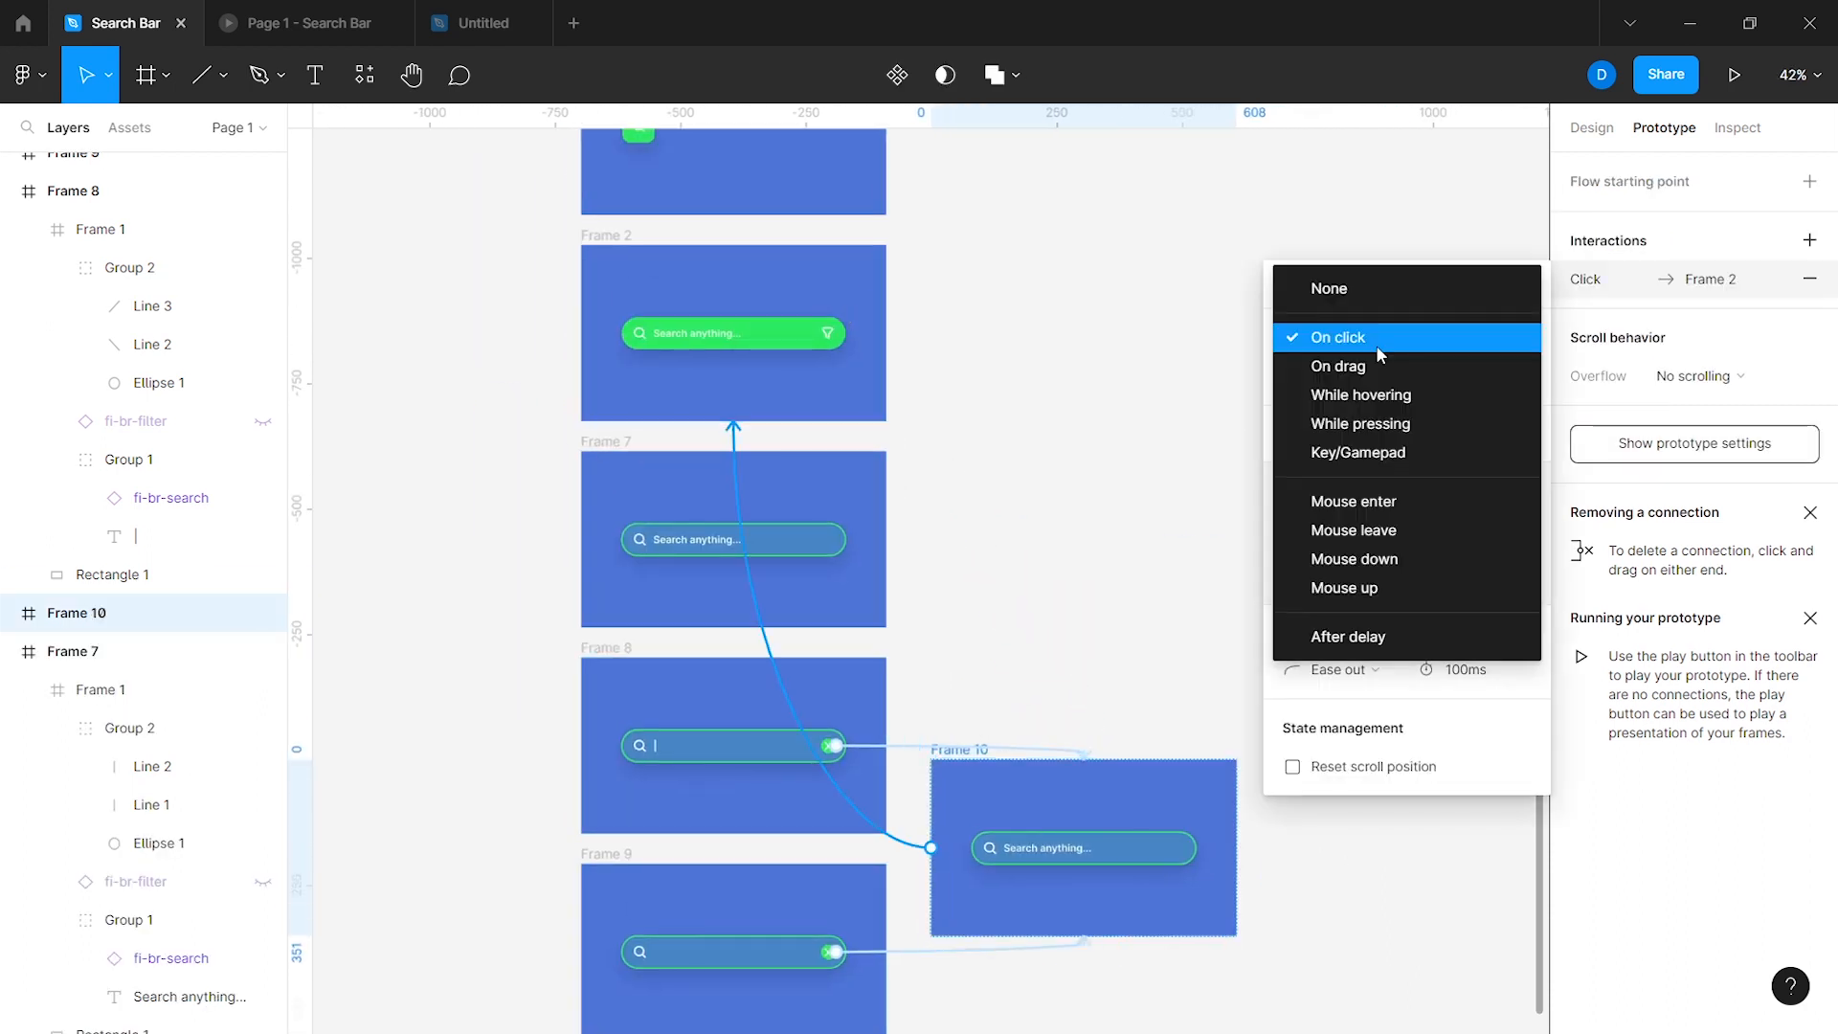
click(1374, 633)
click(1462, 344)
text(1)
key(Return)
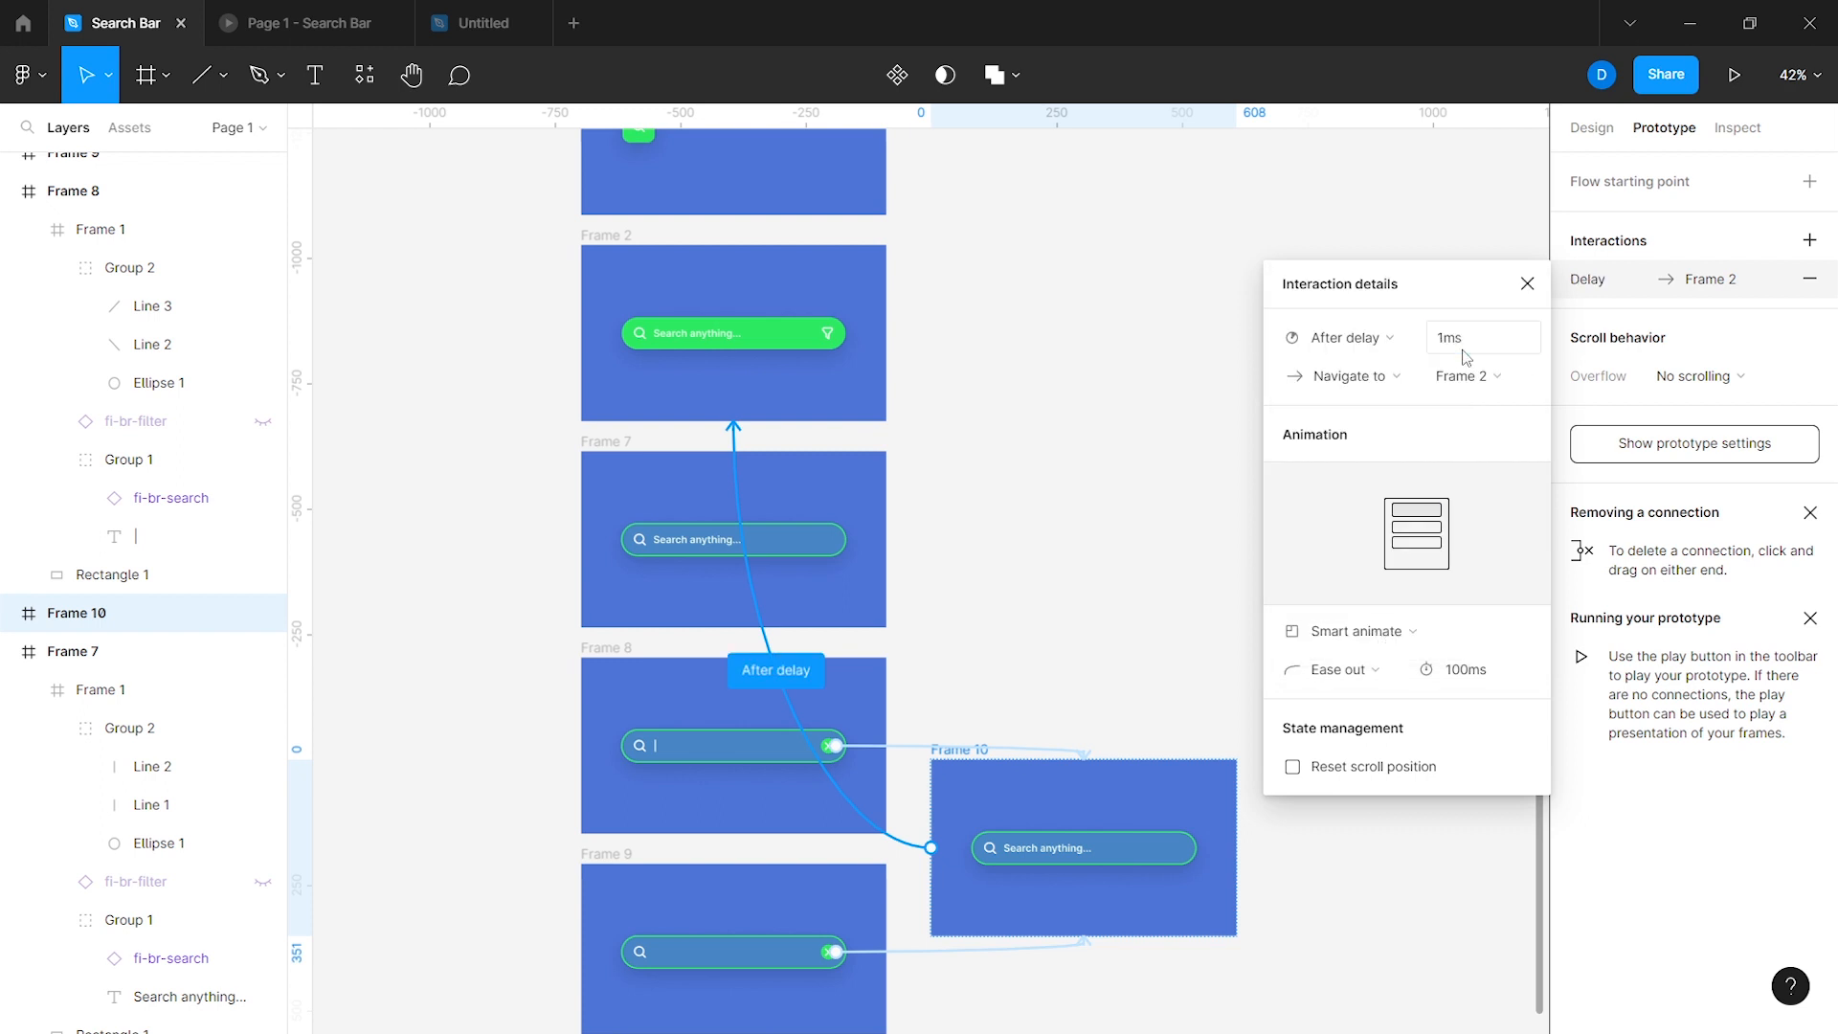
click(1197, 603)
scroll(1197, 603, down, 1)
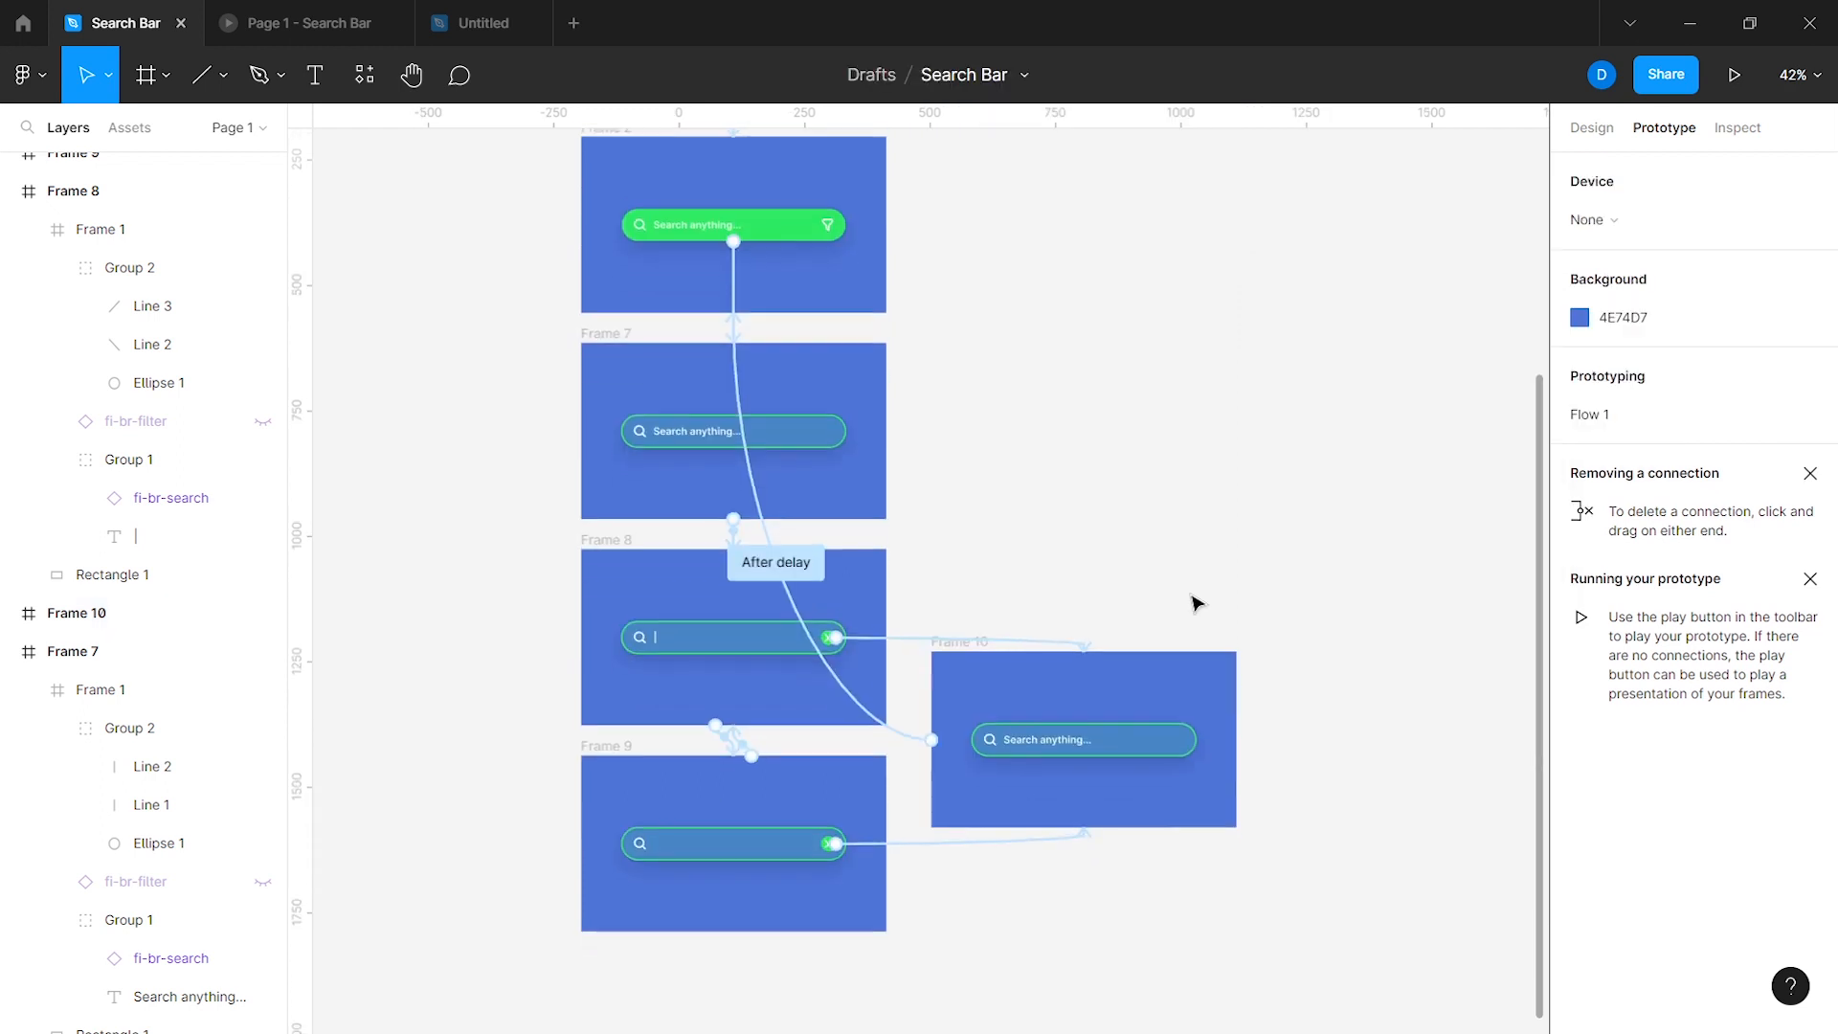
Step: Run the prototype to test closing and reactivating the search bar, and review the connected frames in the design file
key(ctrl+alt+Return)
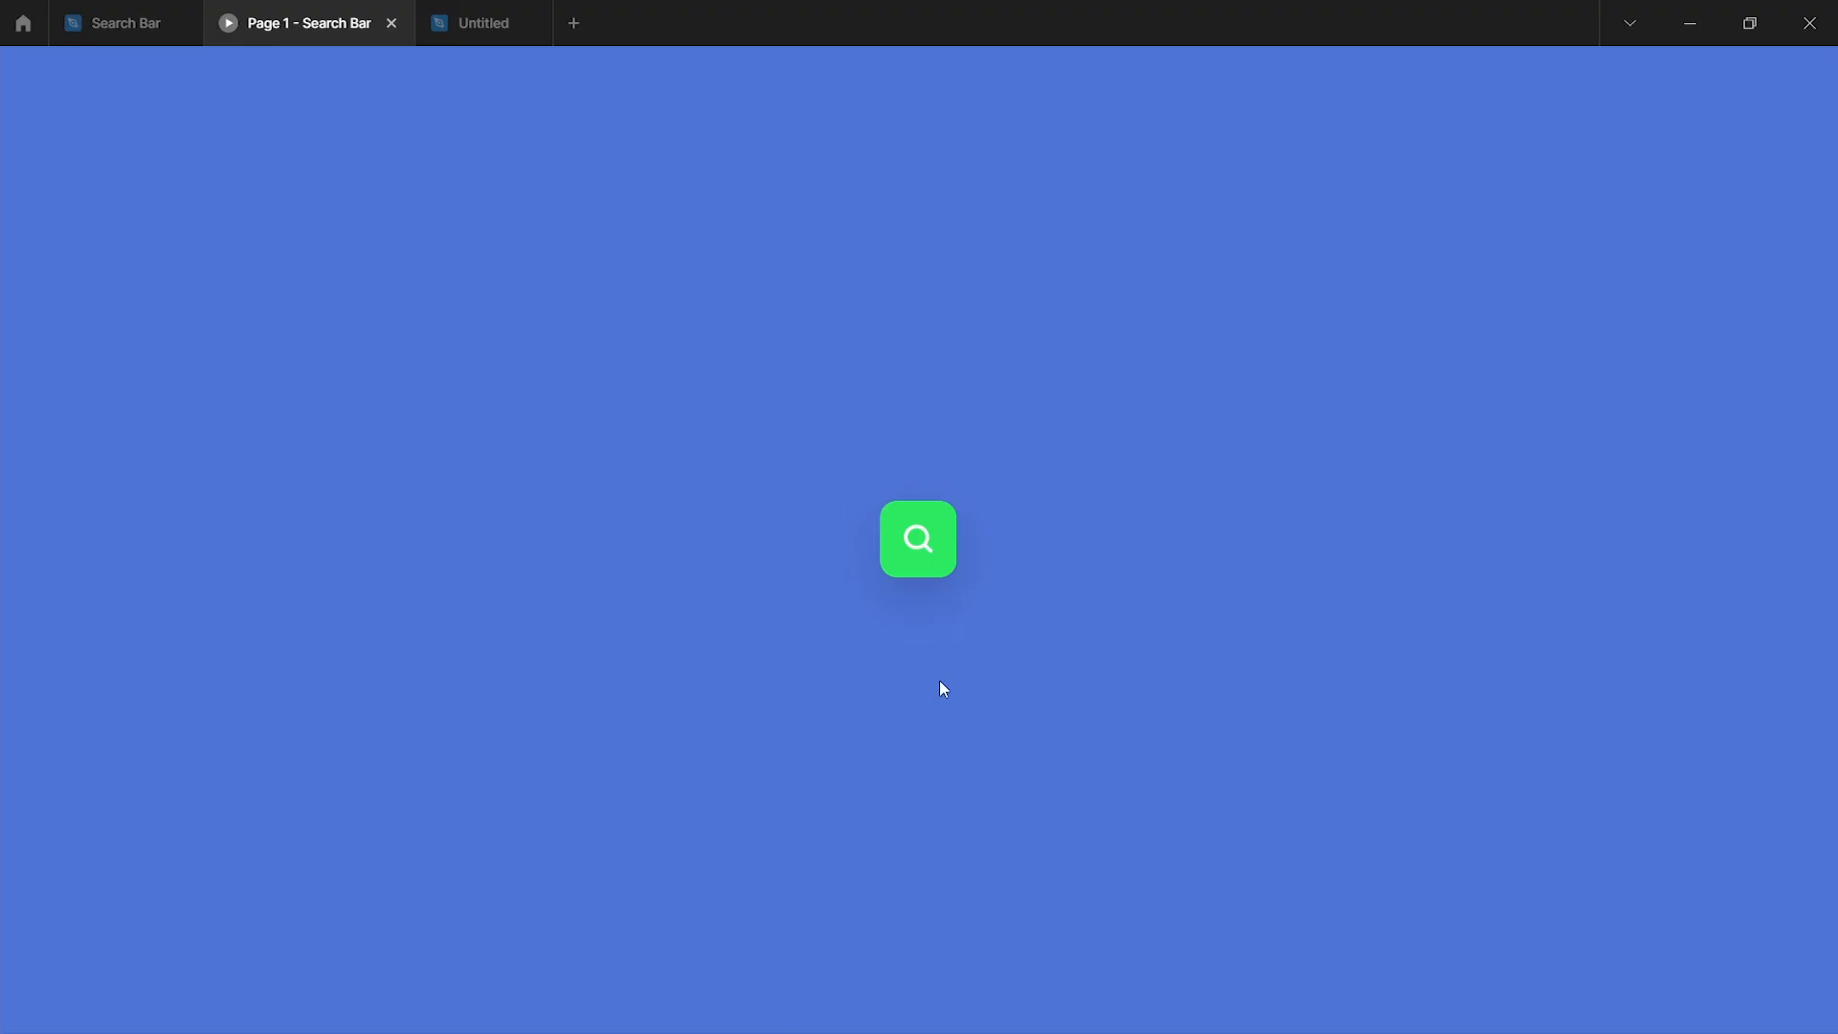
click(920, 559)
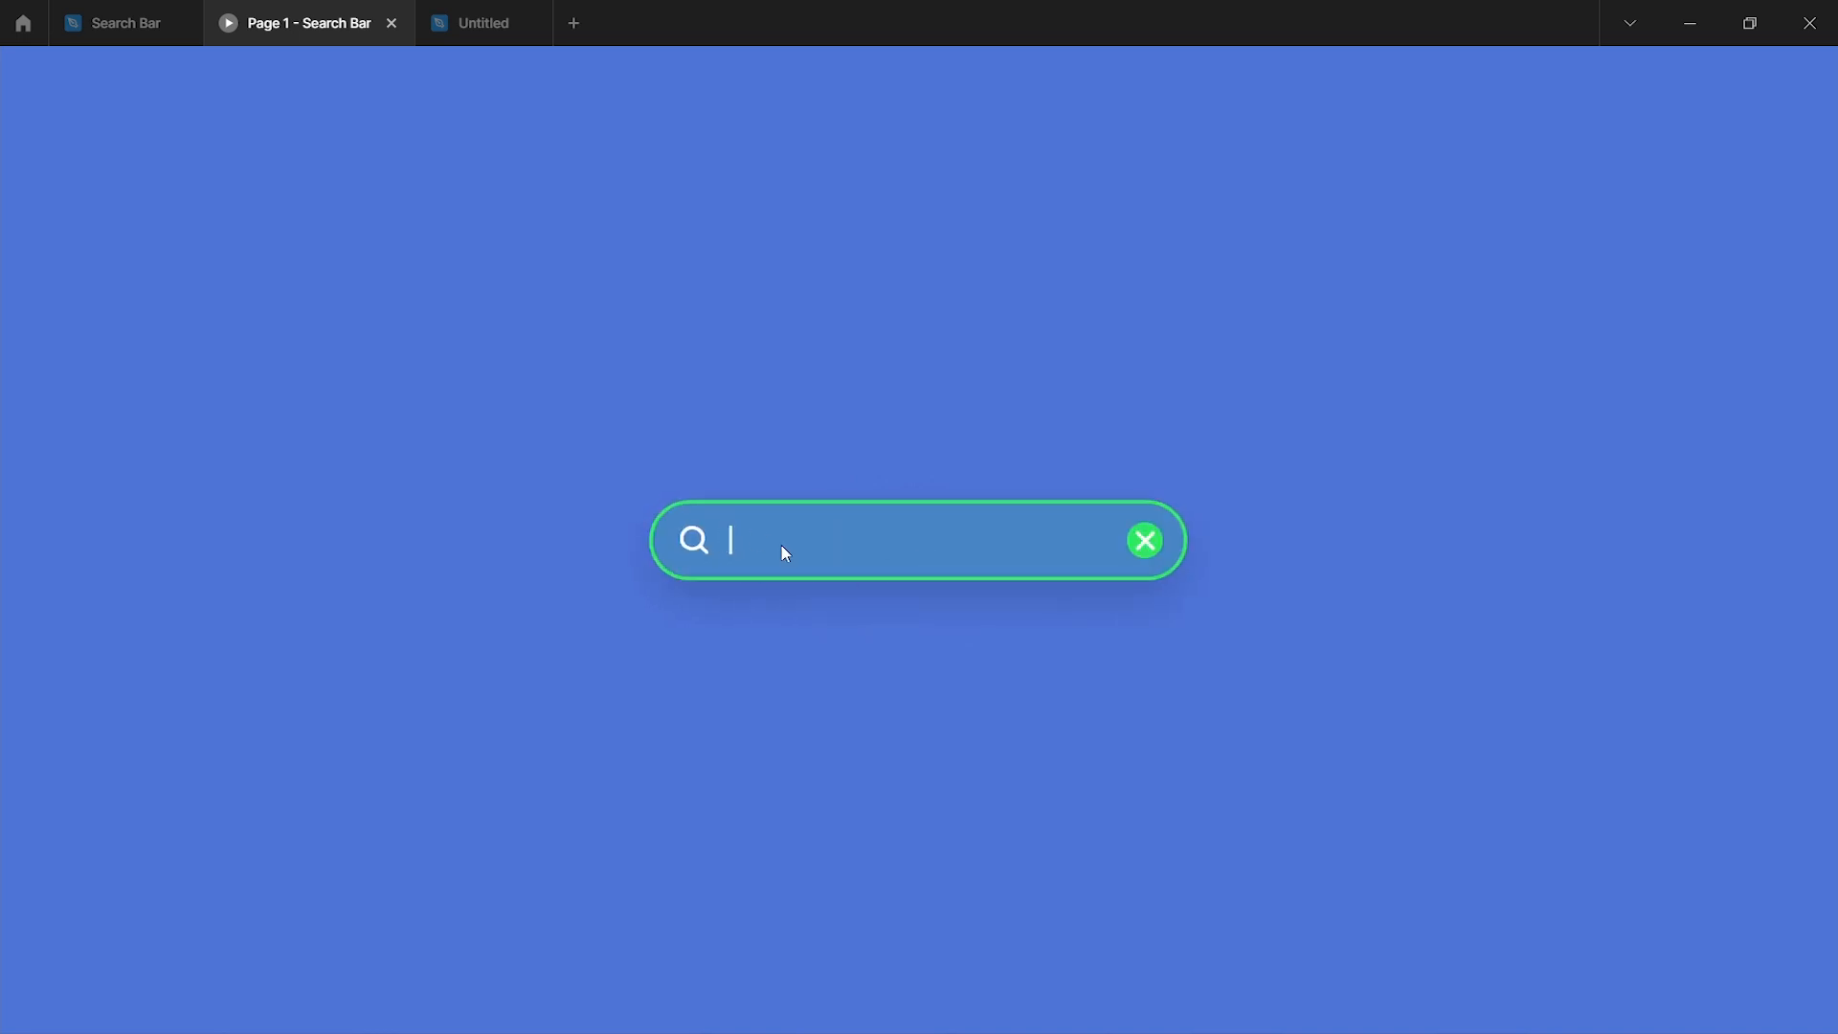
click(1145, 542)
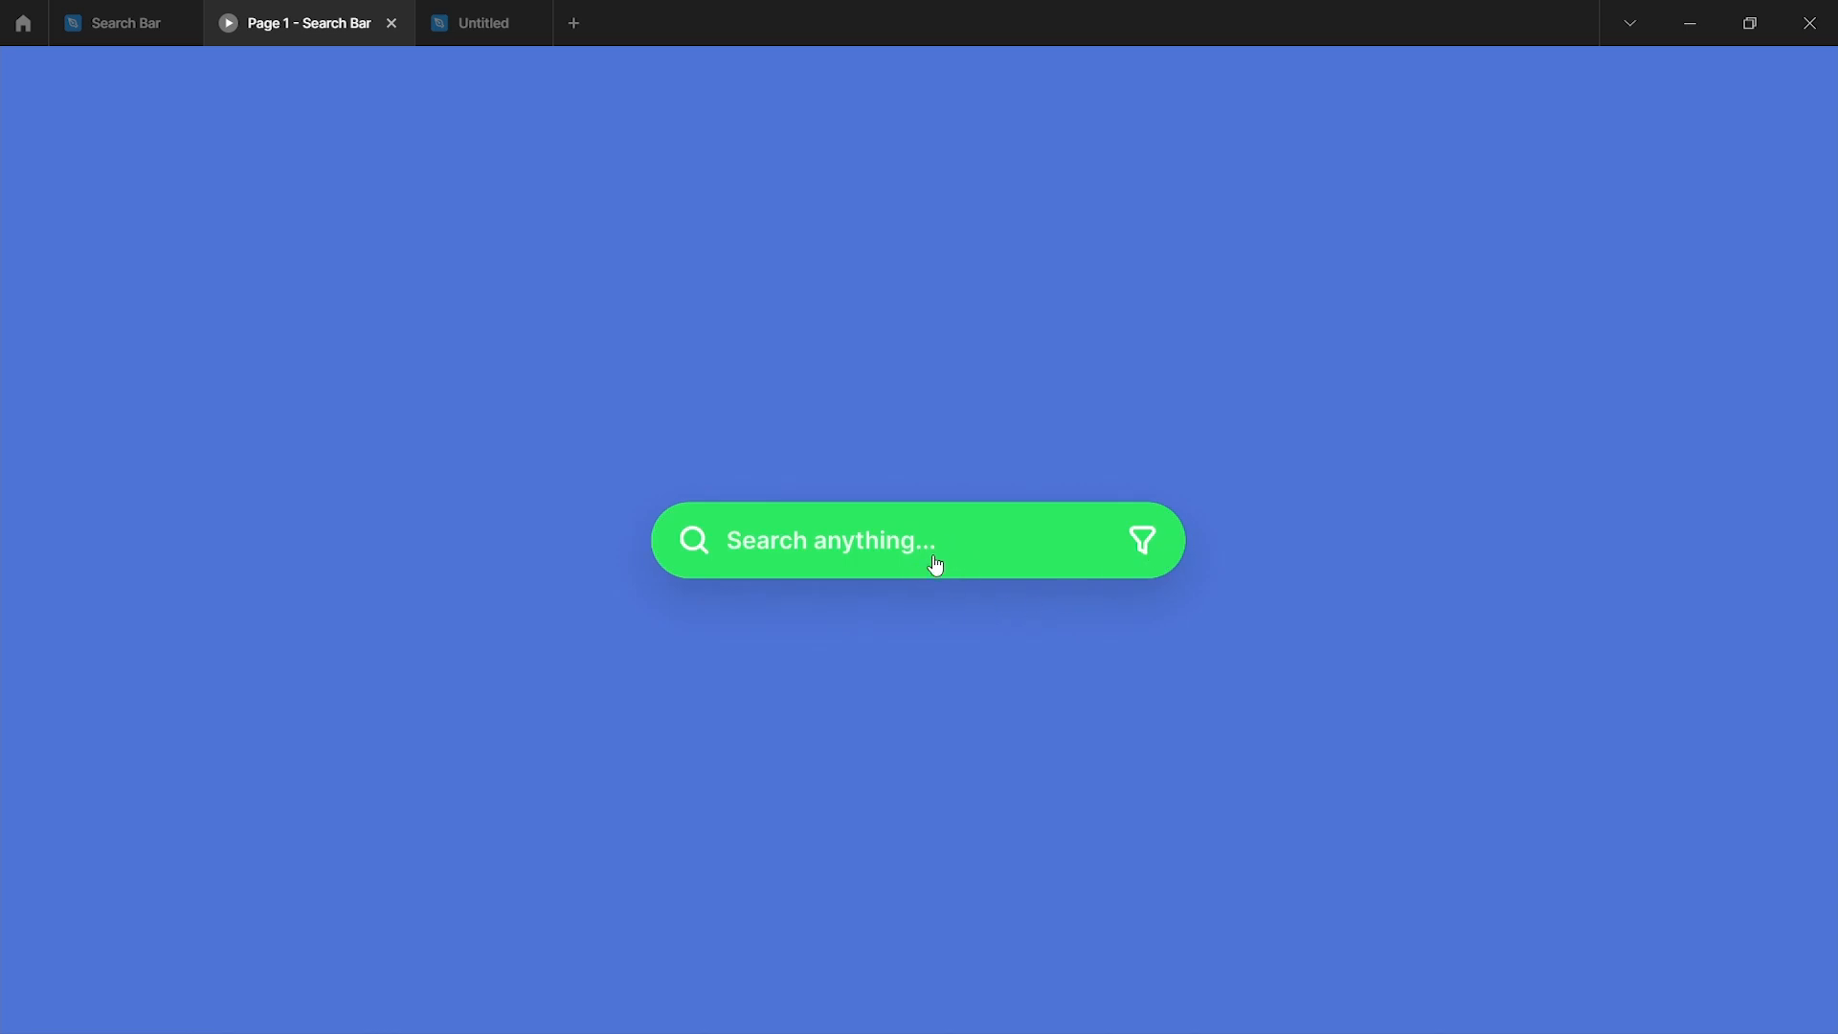
click(894, 551)
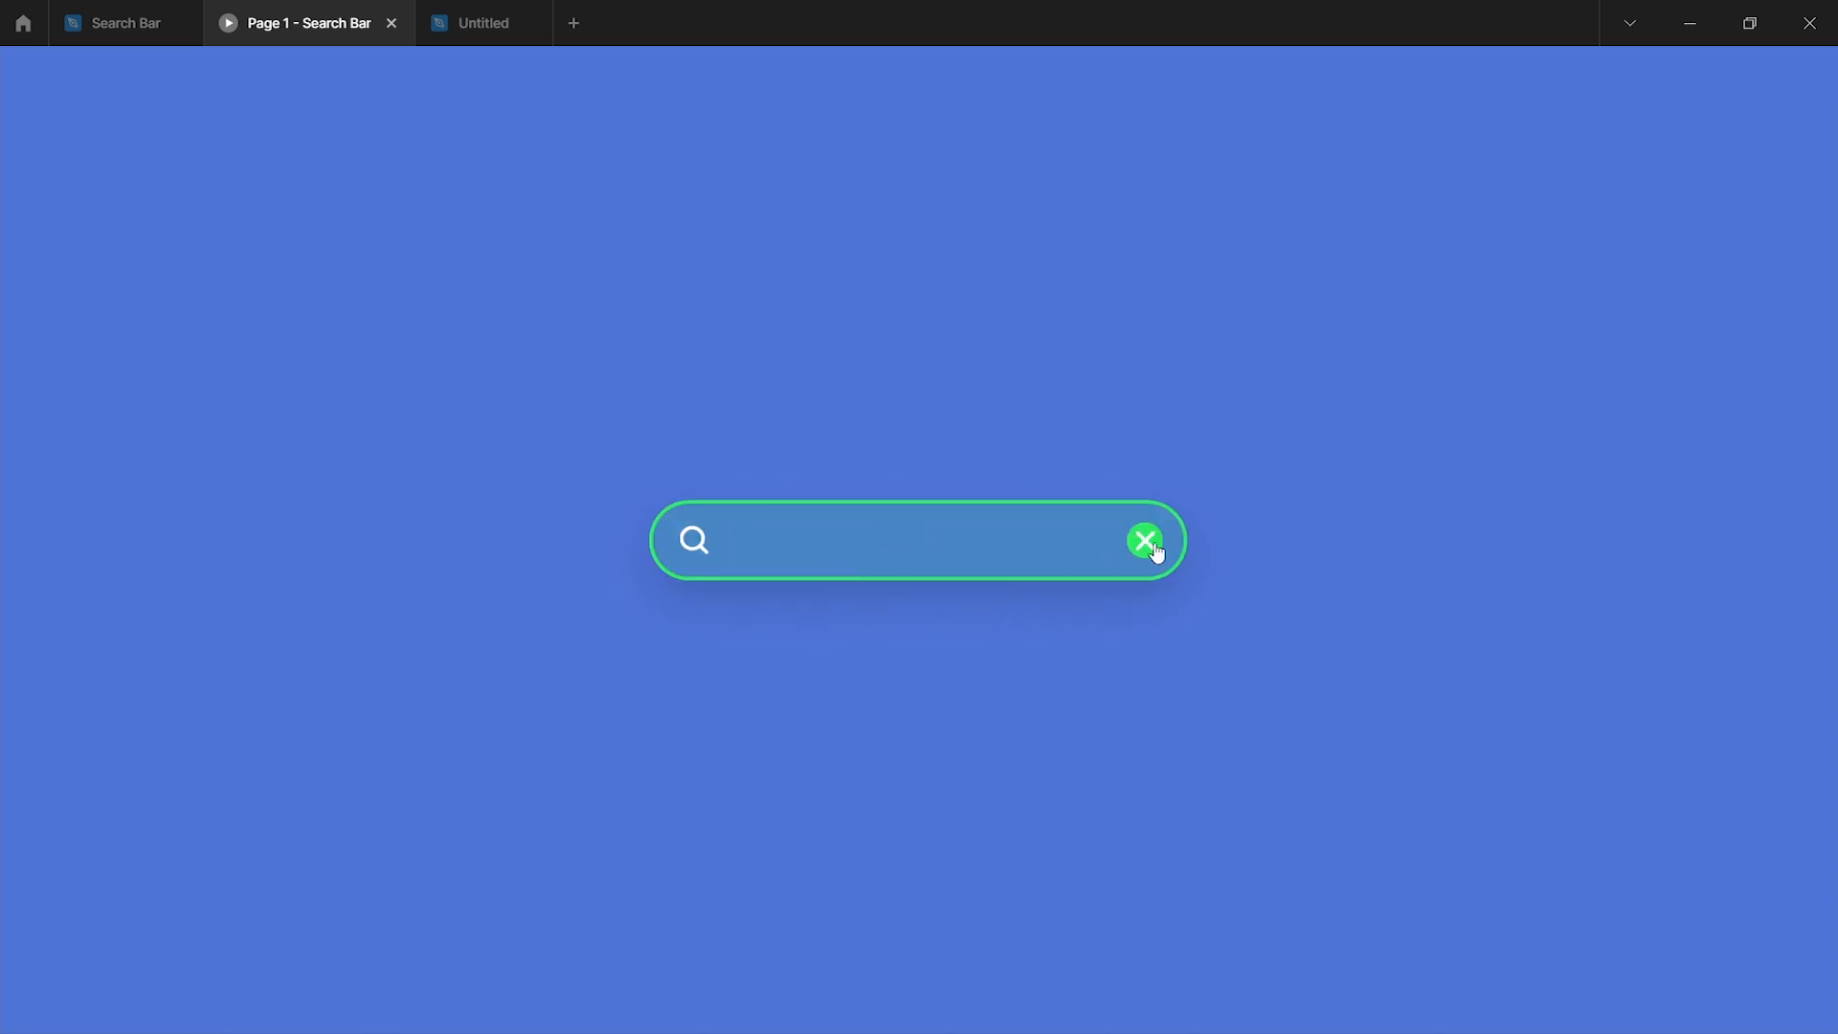
click(1145, 542)
click(144, 22)
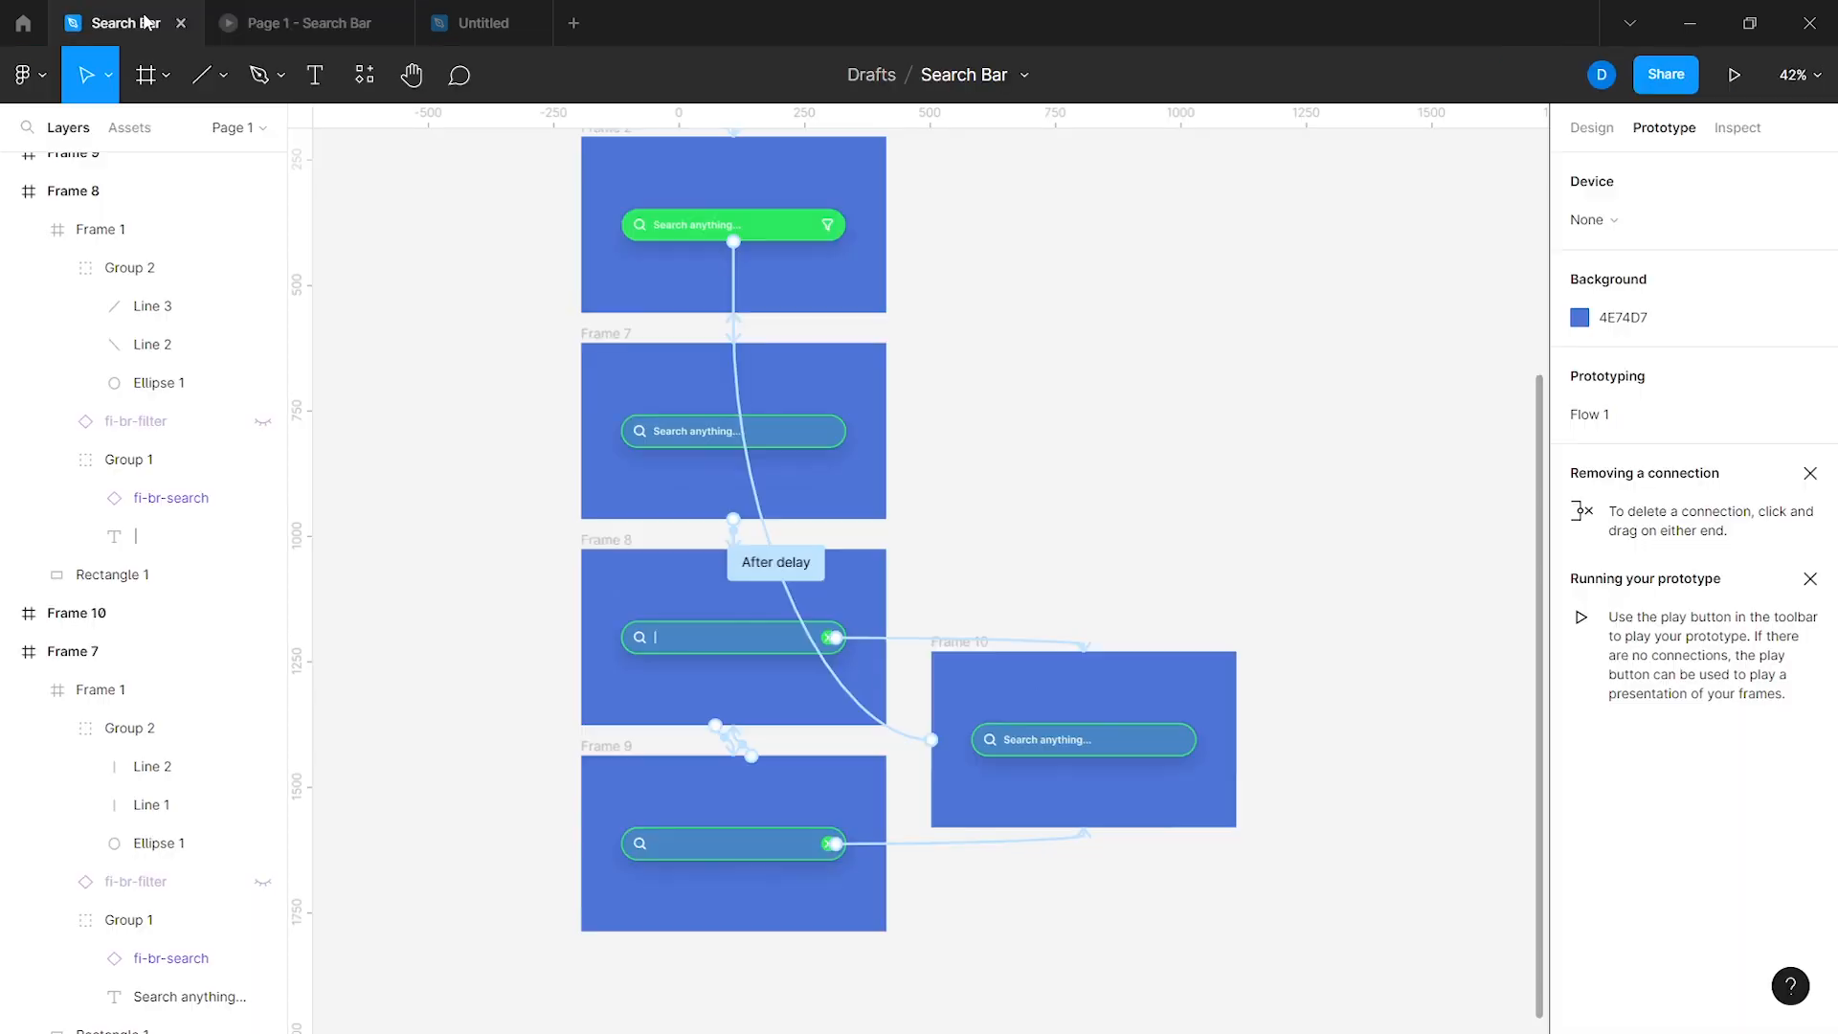
scroll(1029, 523, down, 1)
scroll(1029, 523, up, 3)
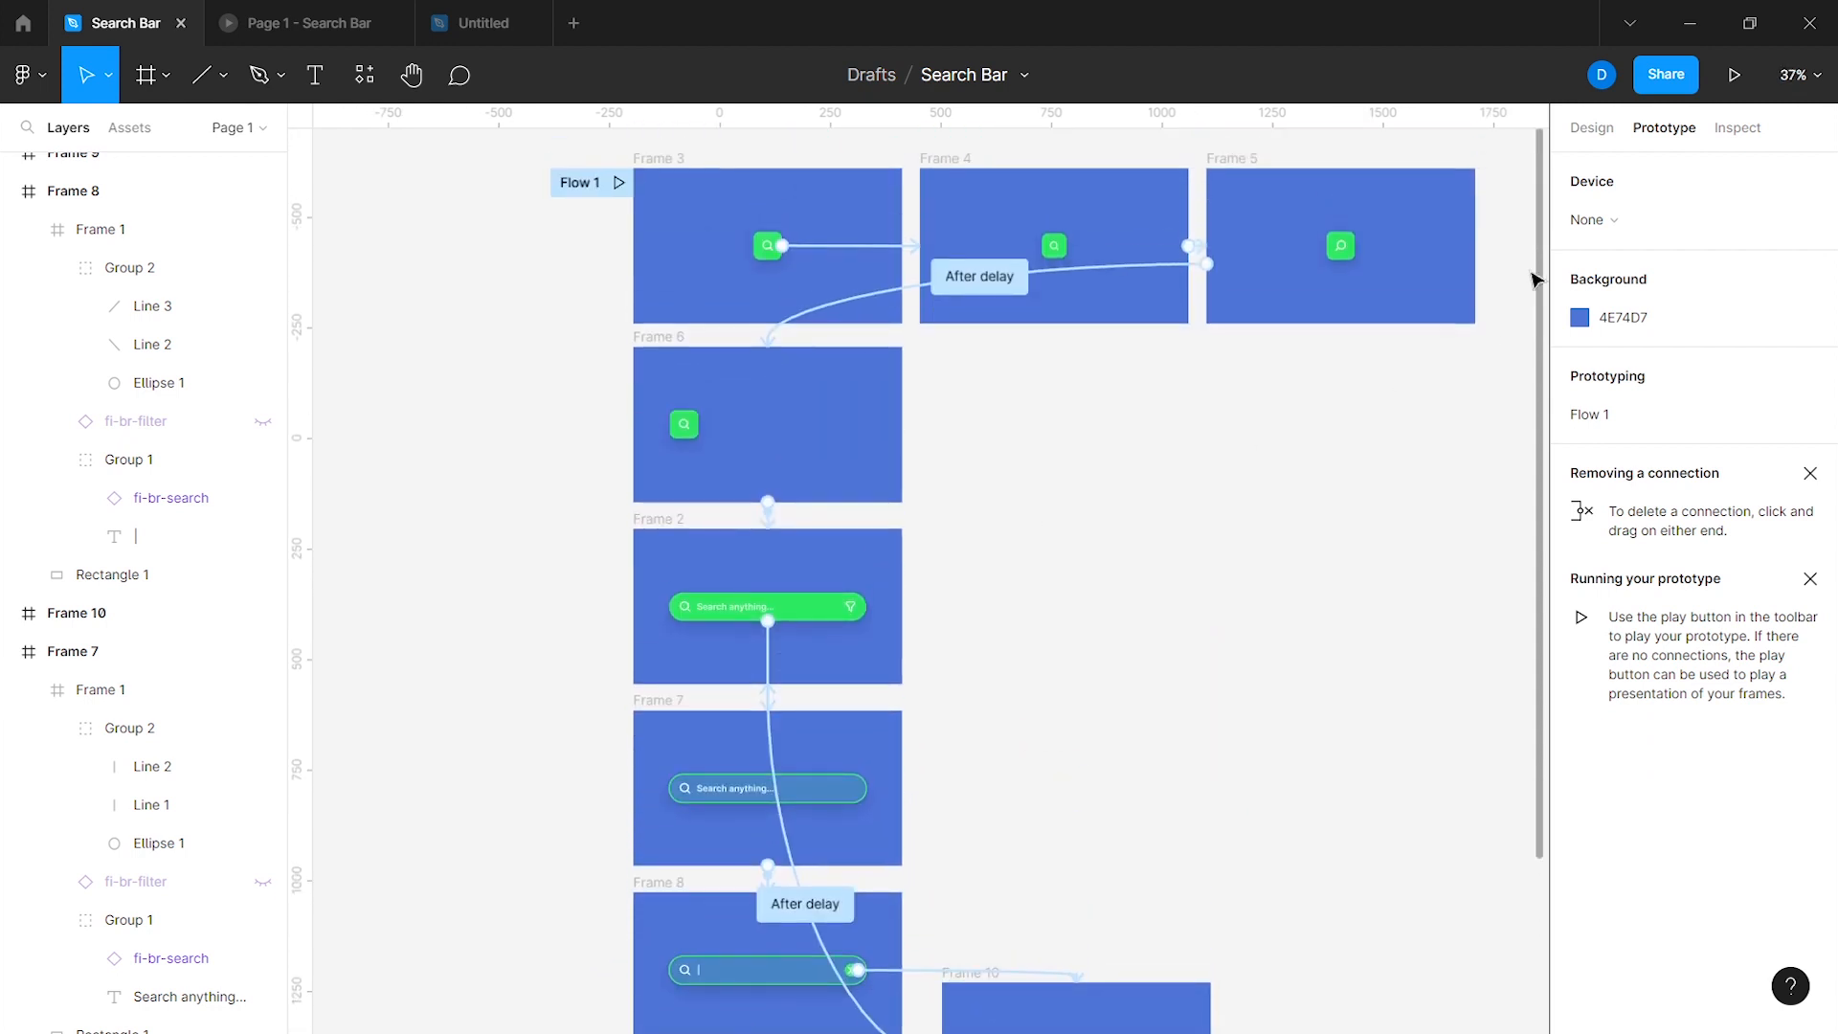
Step: Duplicate Frame 6 beside the original and delete the copy's After delay connection to Frame 2
click(1593, 132)
scroll(1084, 489, up, 1)
click(829, 525)
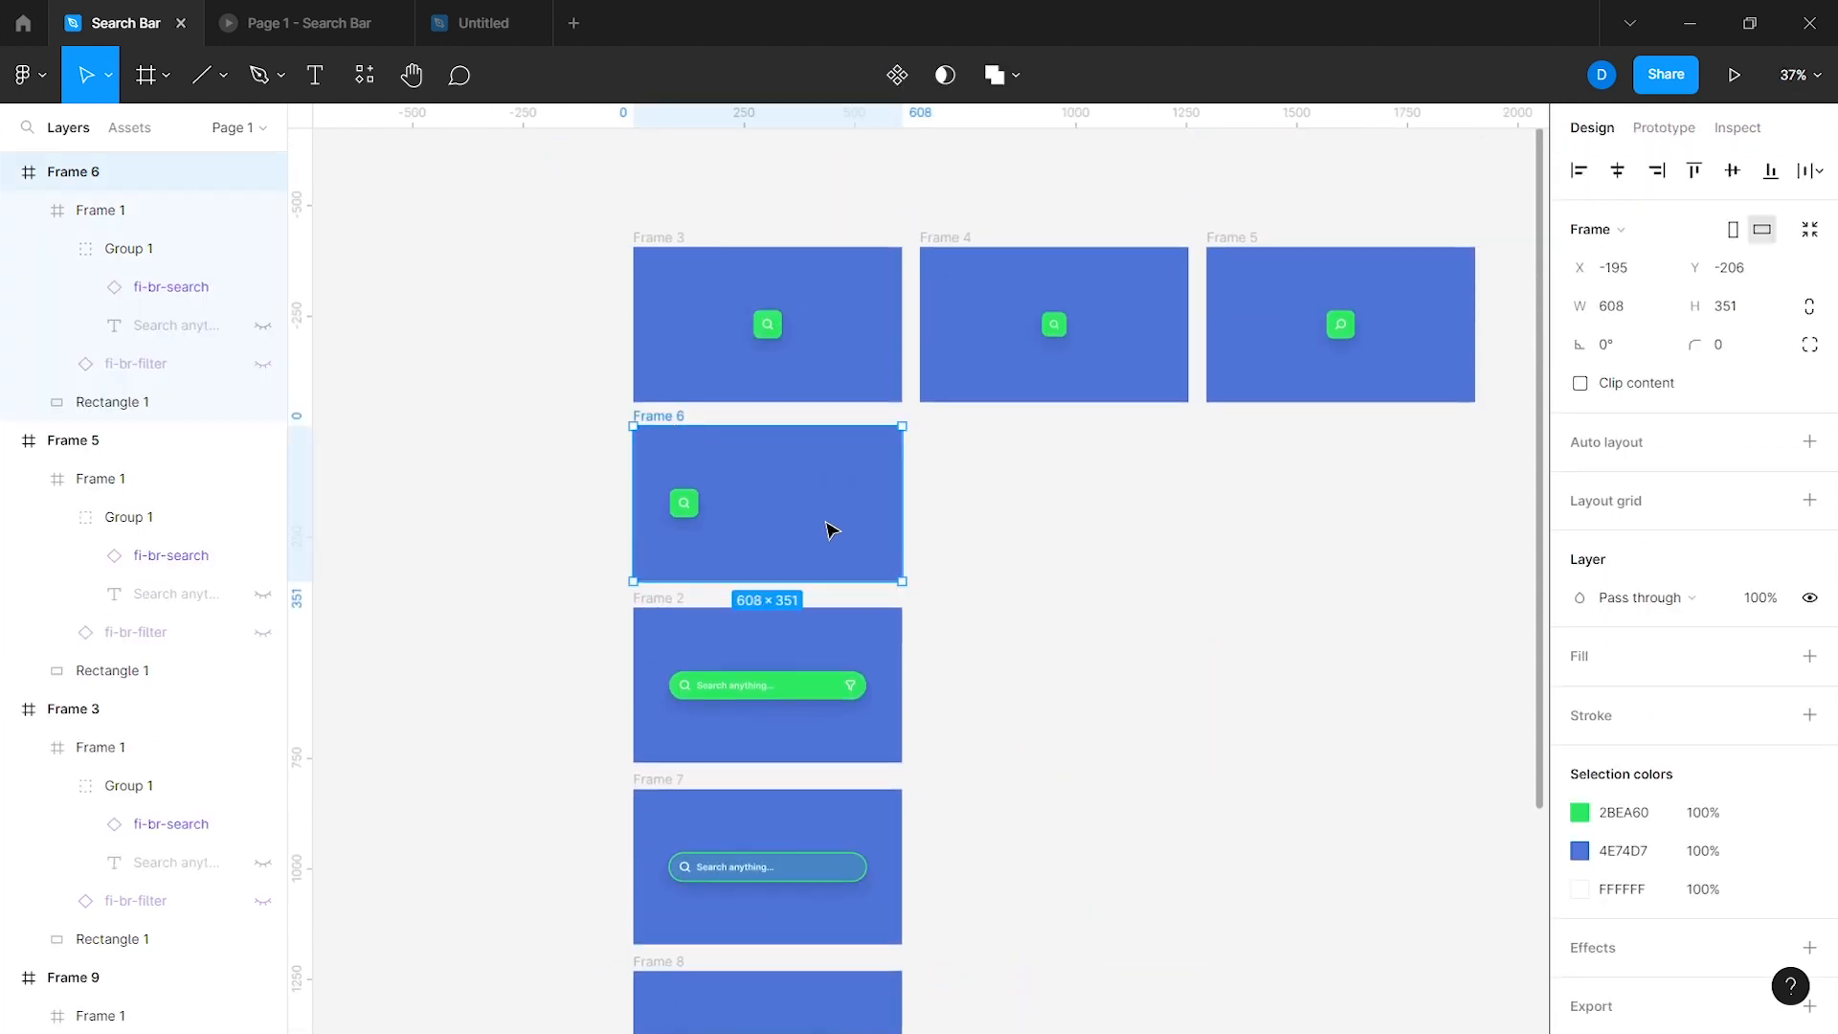
key(ctrl+d)
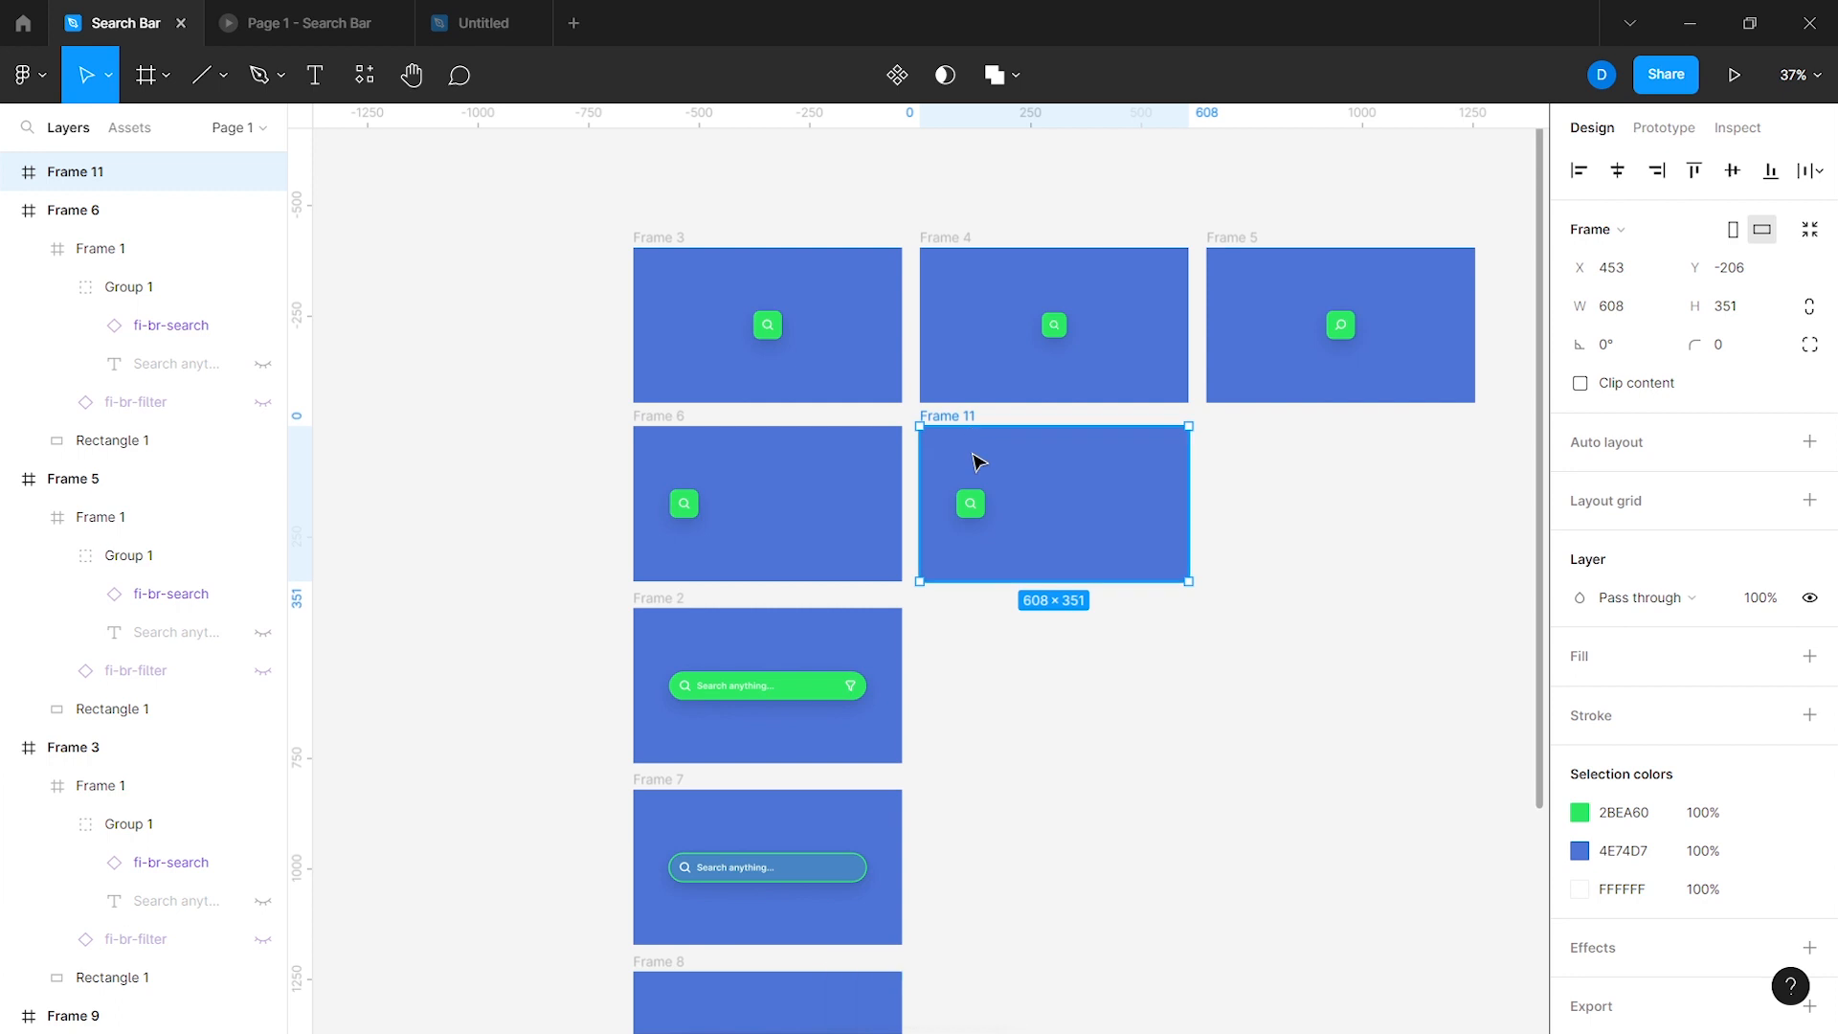
click(1669, 137)
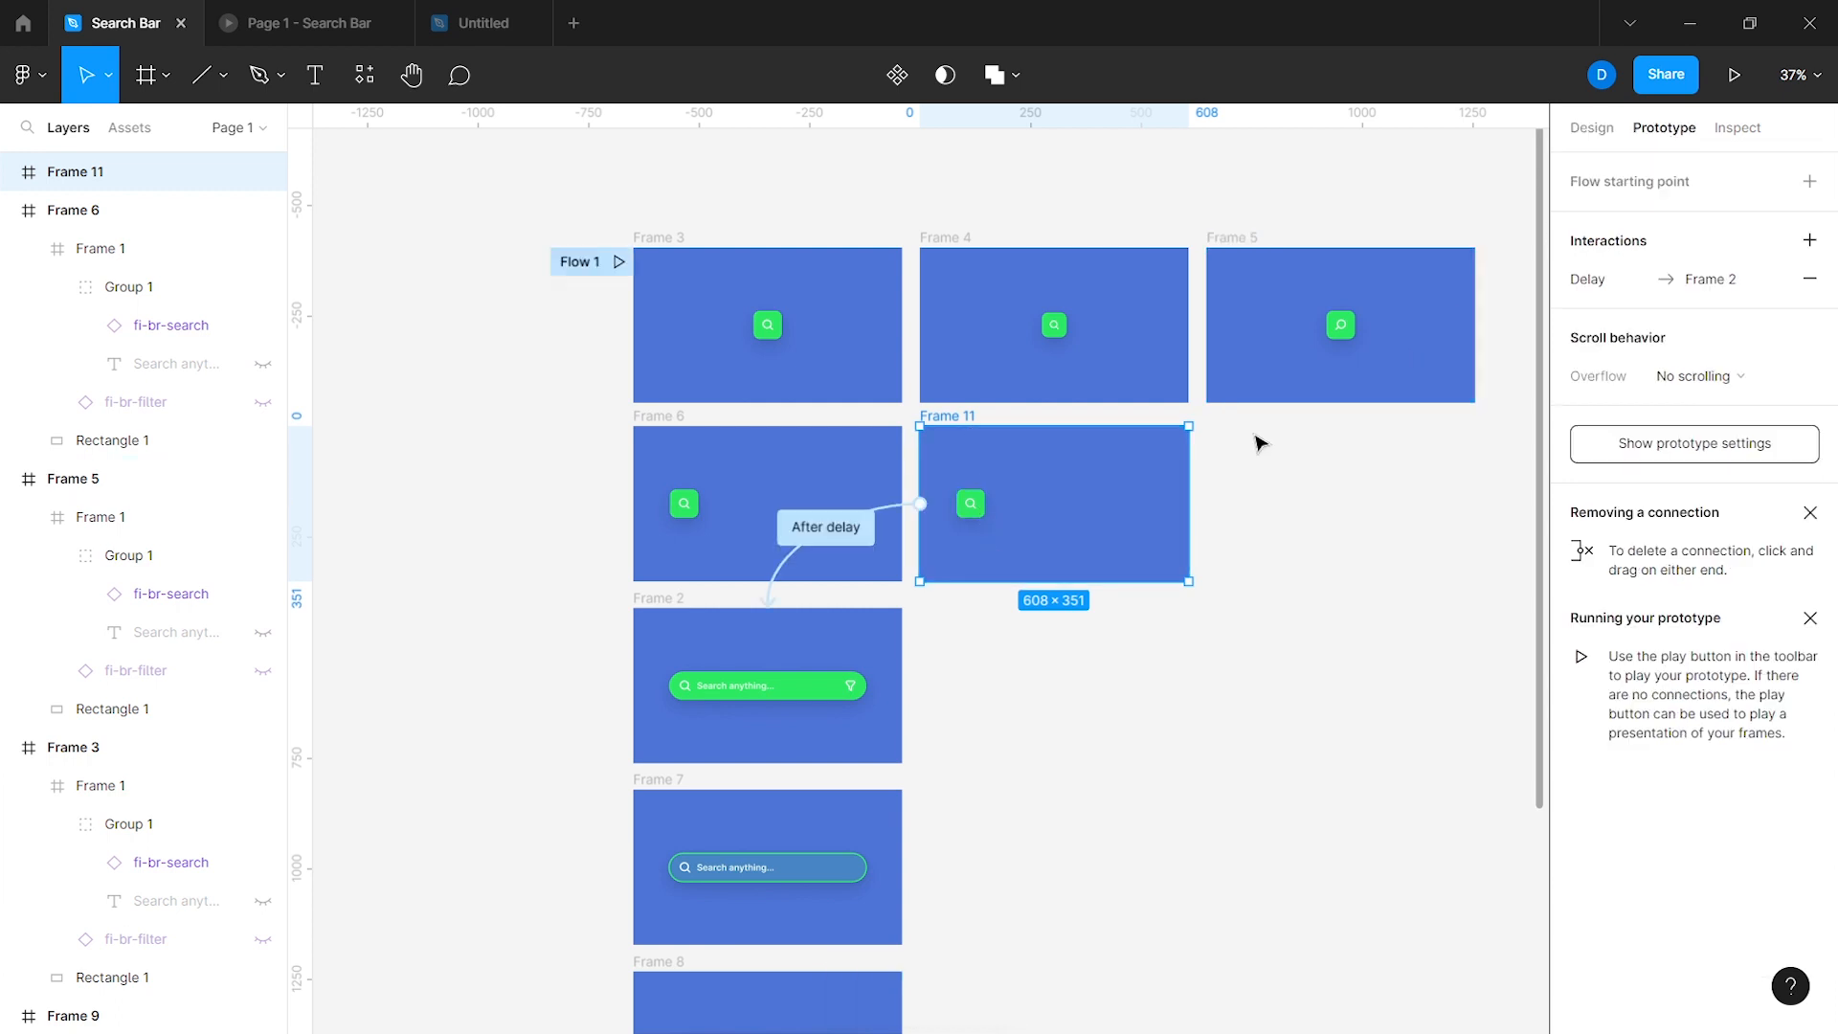
click(853, 528)
key(Delete)
Step: Link Frame 2 to Frame 11 on click with a Smart animate, Ease out transition of 200 ms
click(828, 623)
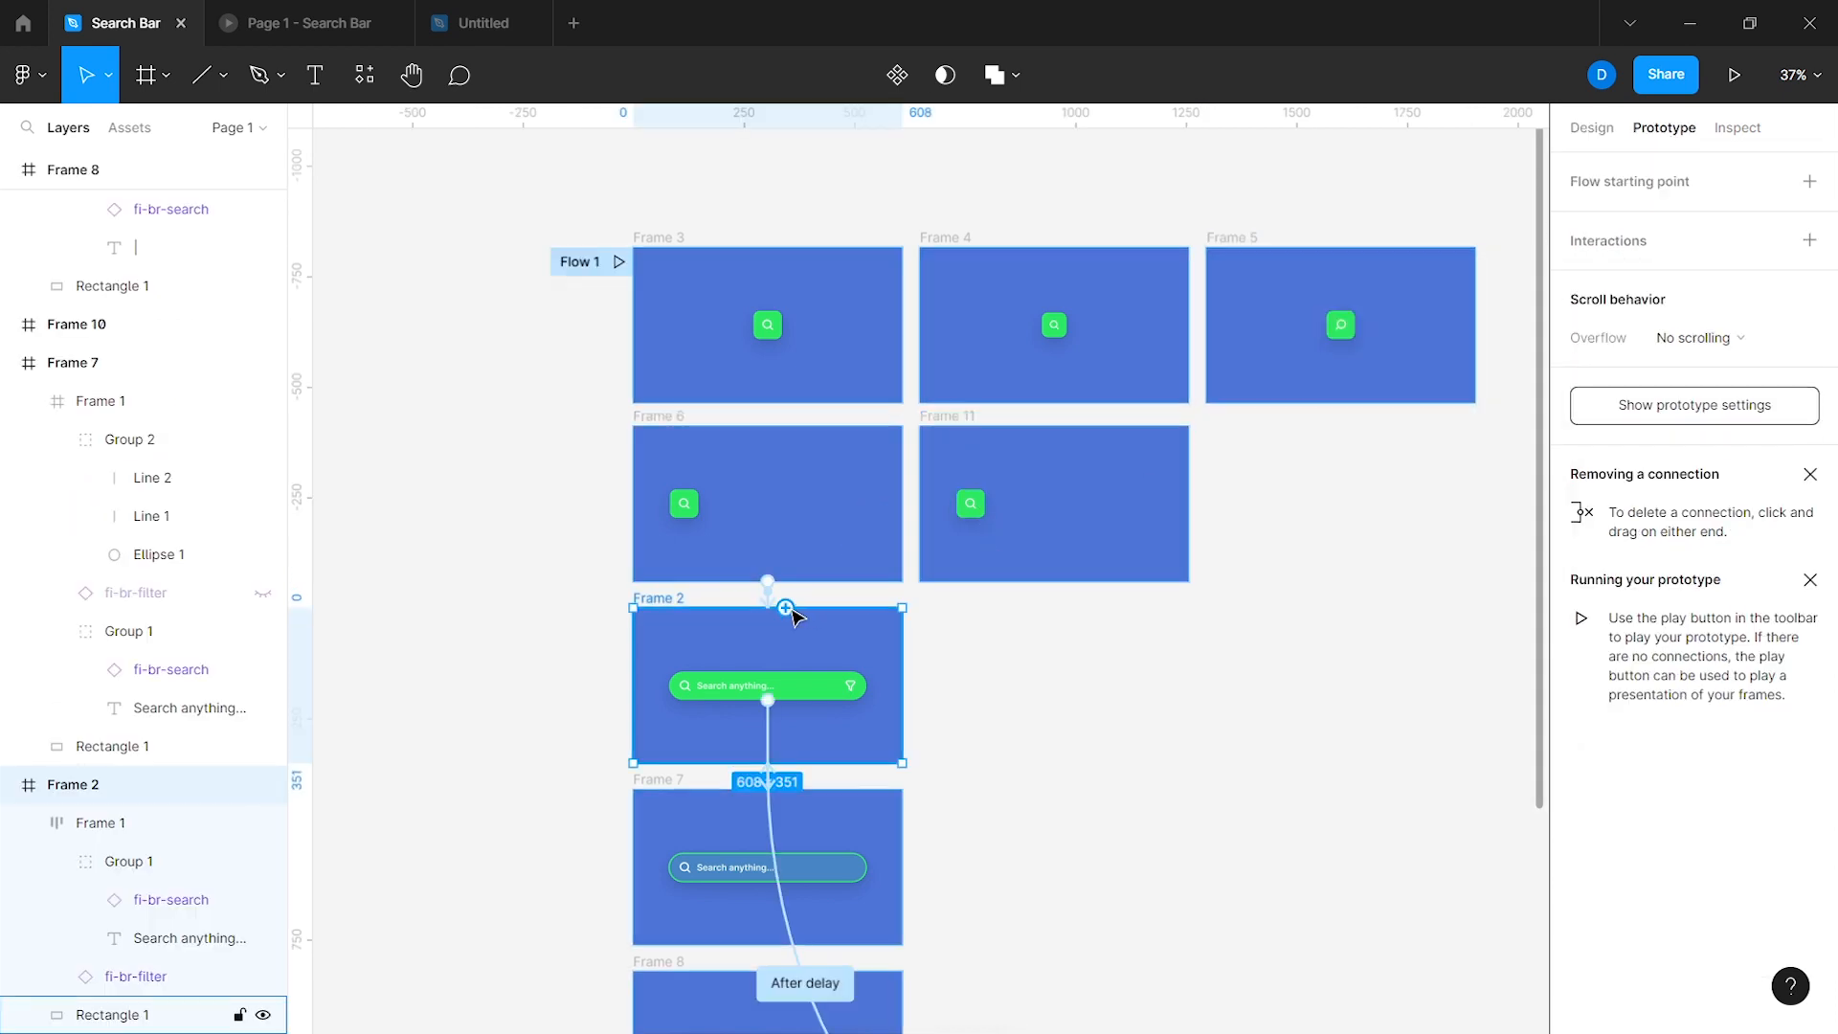
drag(902, 686, 1024, 584)
click(1461, 670)
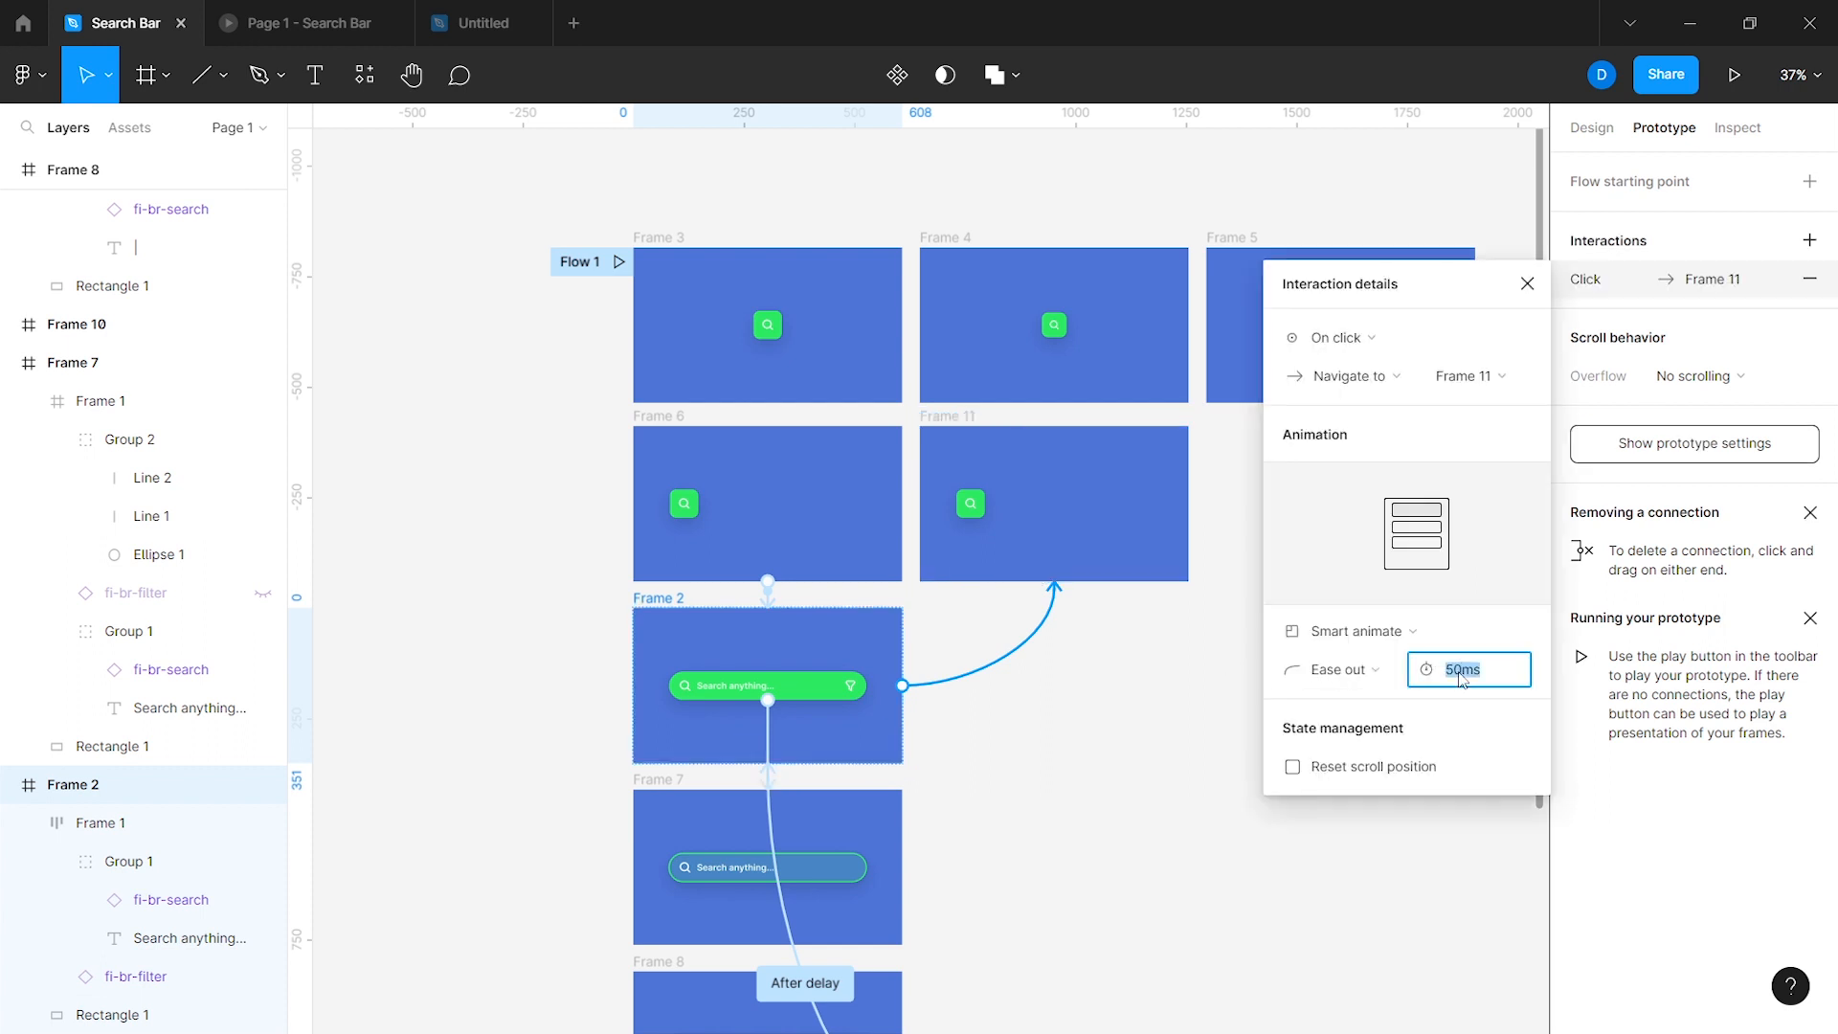
text(200)
key(Return)
click(1242, 616)
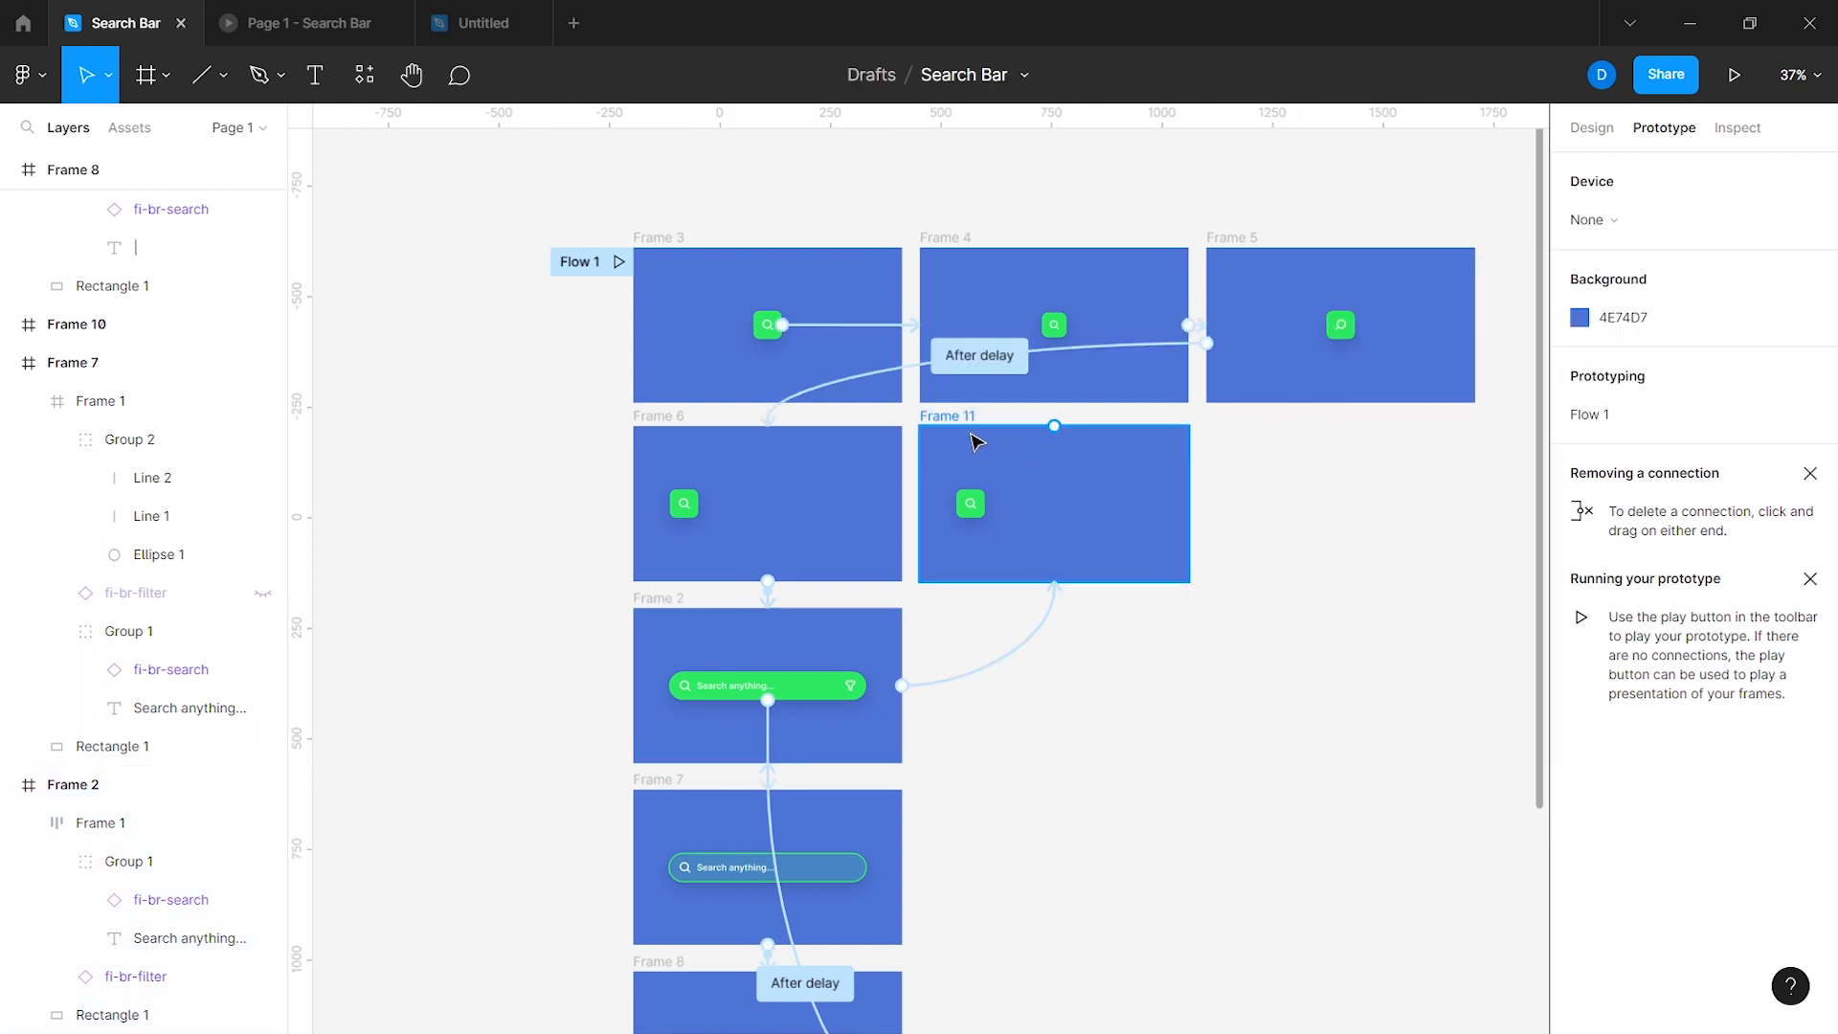
Step: Run the prototype to test expanding, activating and closing the search bar, and return to the design file
click(973, 439)
click(312, 38)
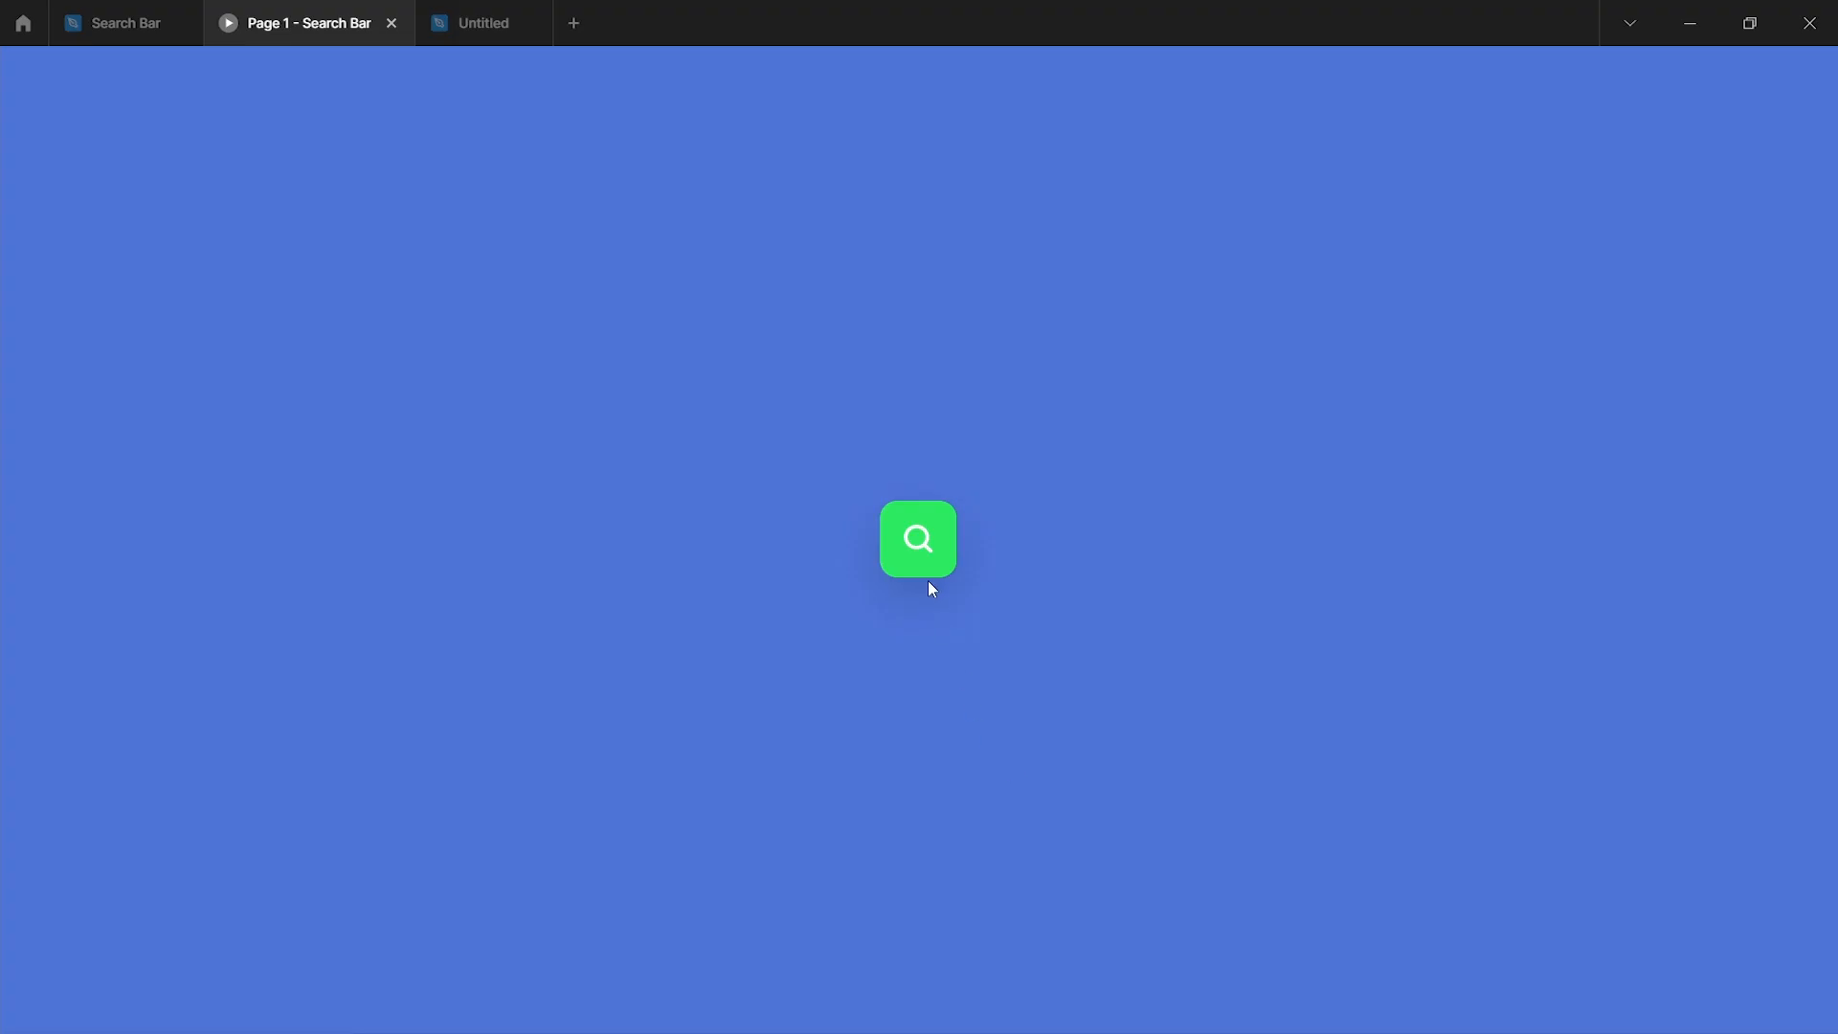
click(924, 573)
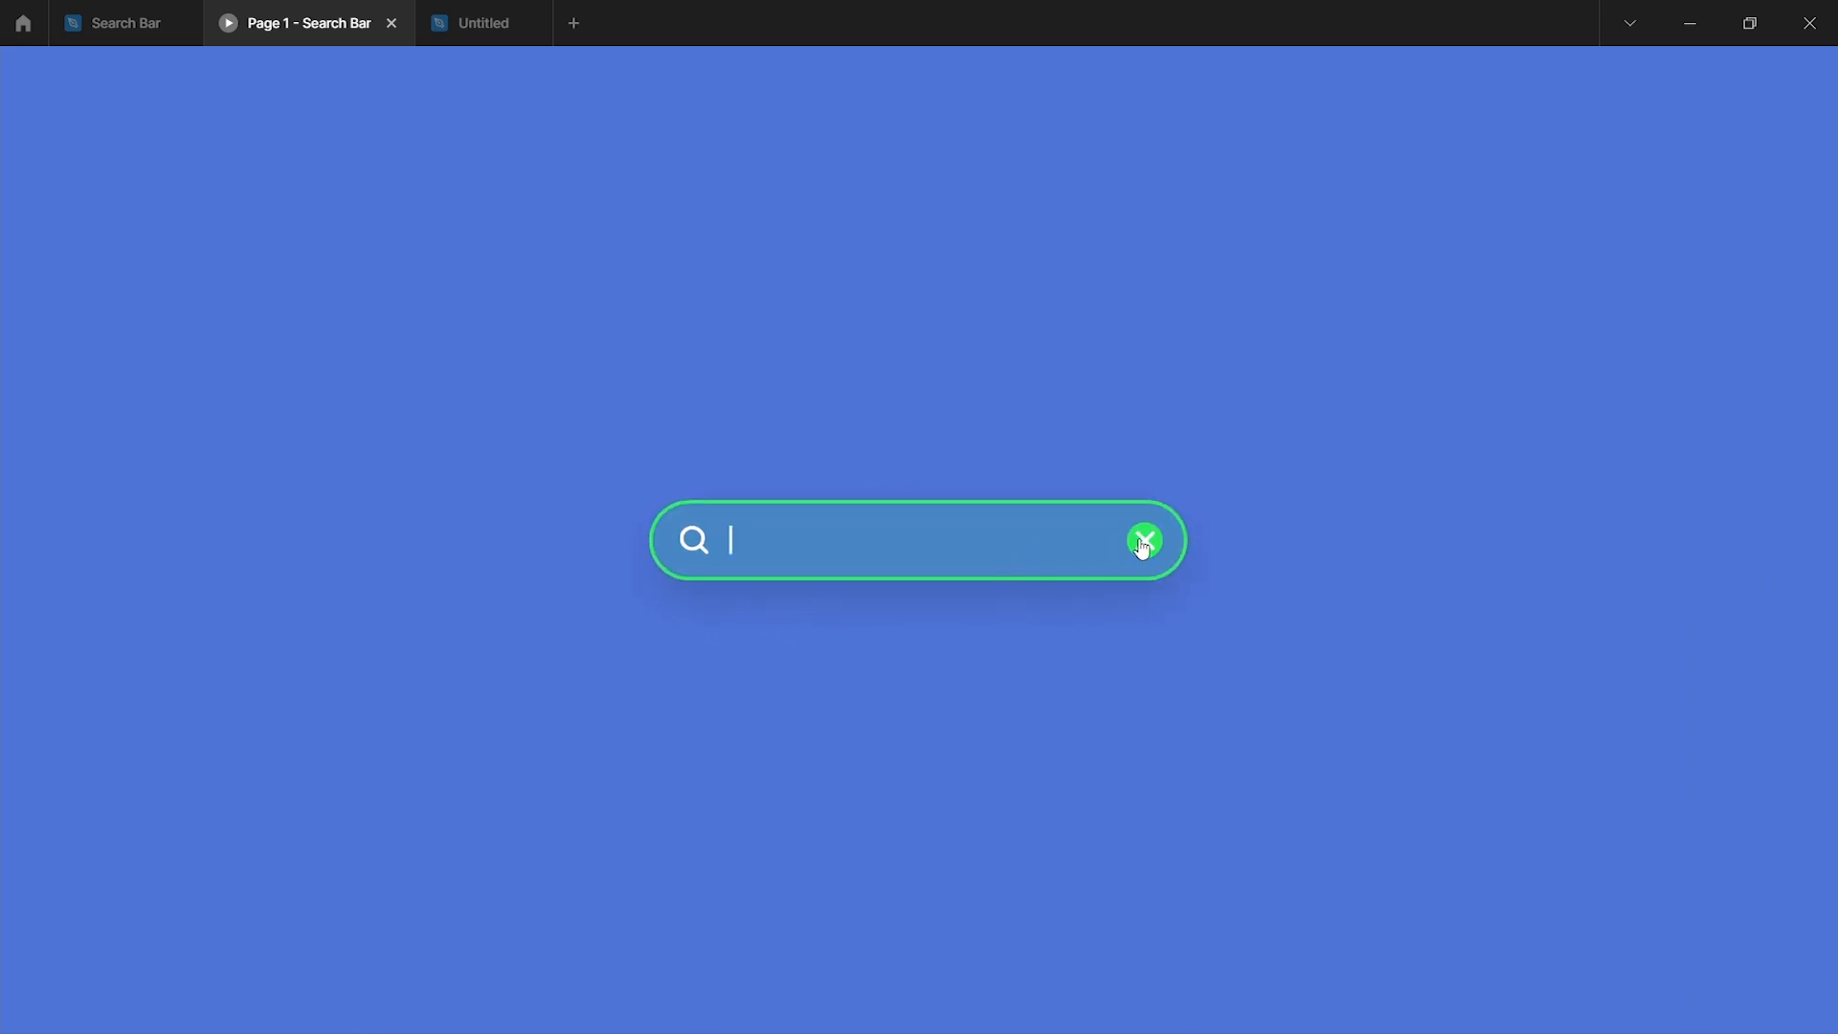
click(1143, 540)
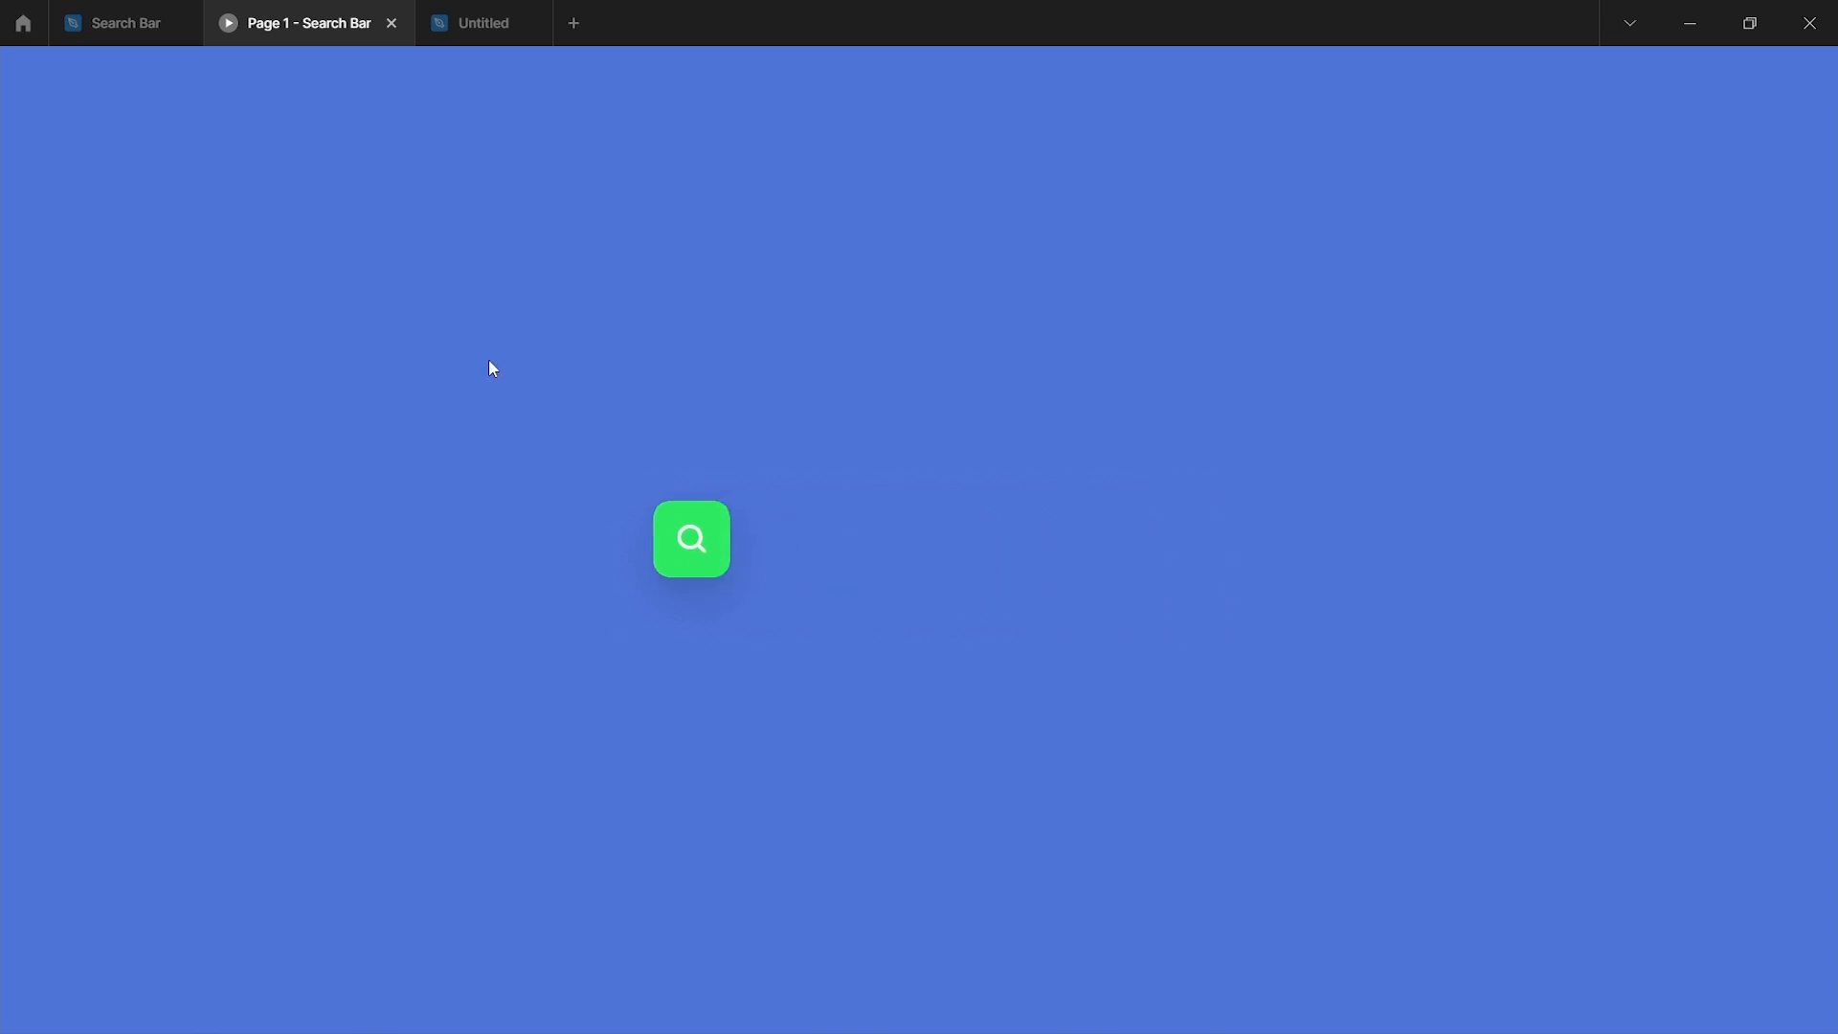
click(144, 21)
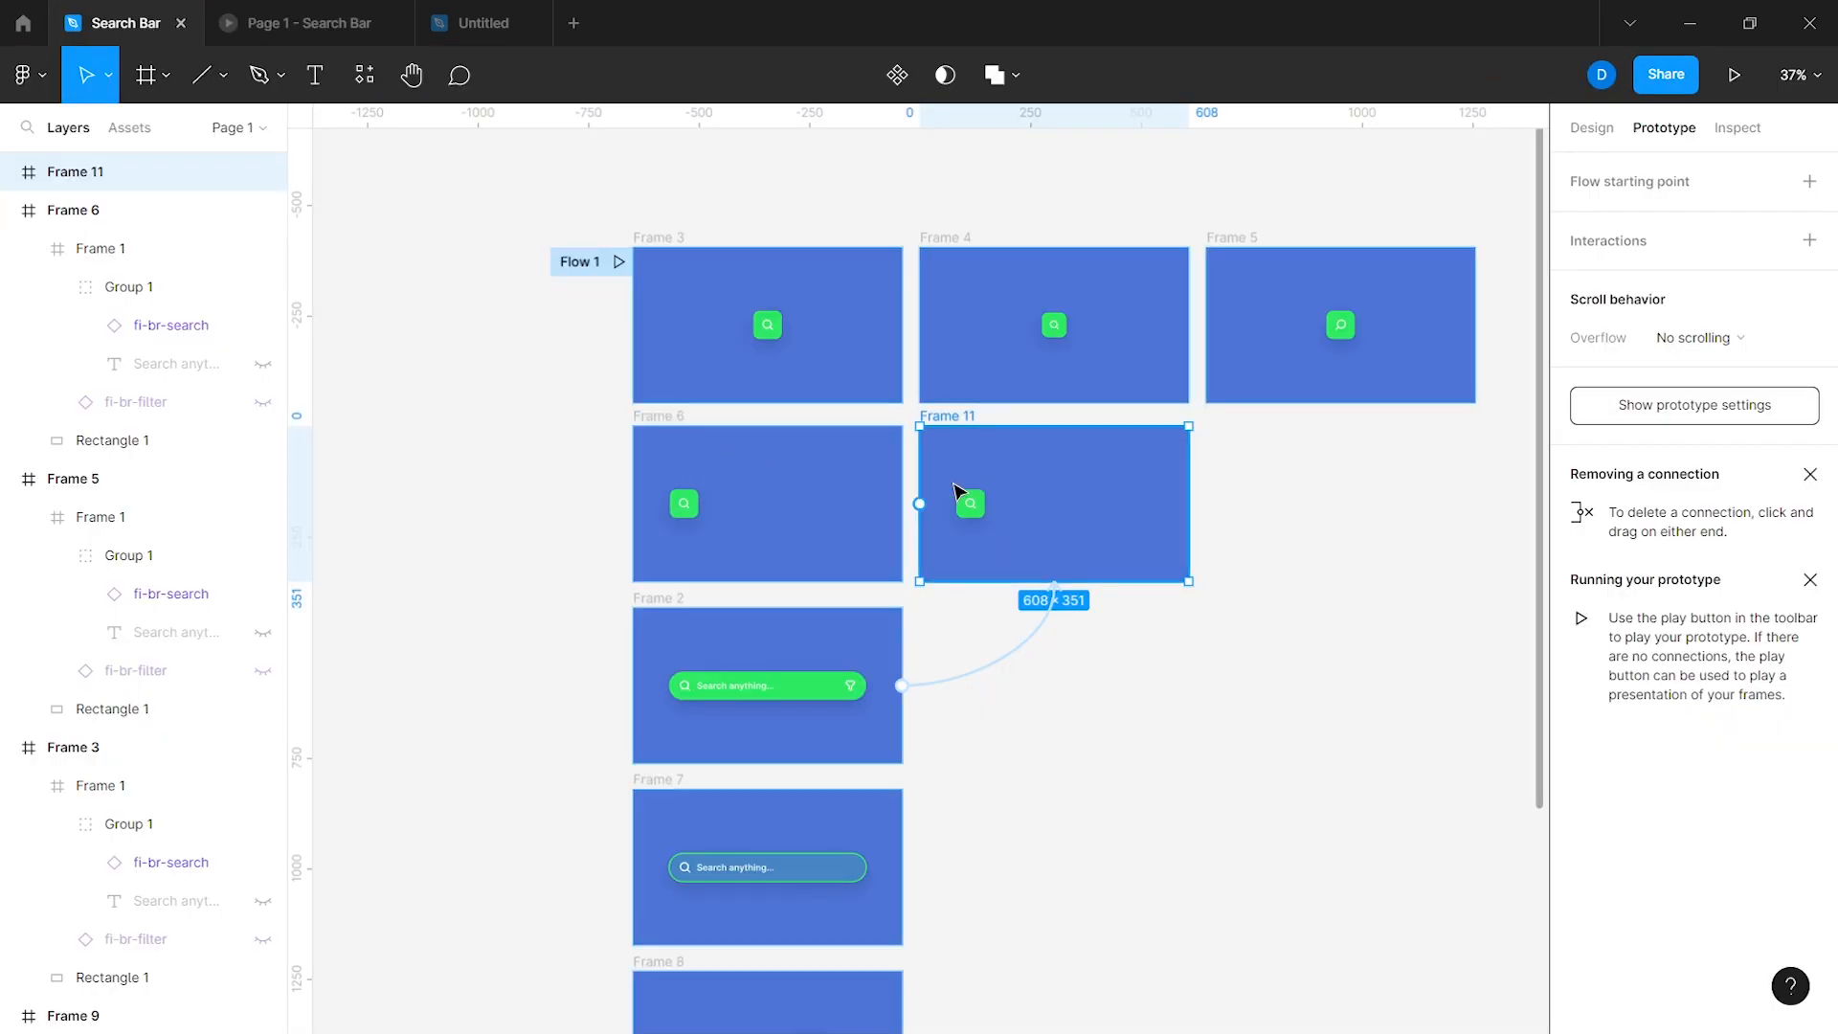
Step: Link Frame 11 to Frame 3 with an After delay trigger of 1 ms and a 300 ms Smart animate, Ease out transition
drag(919, 504, 845, 390)
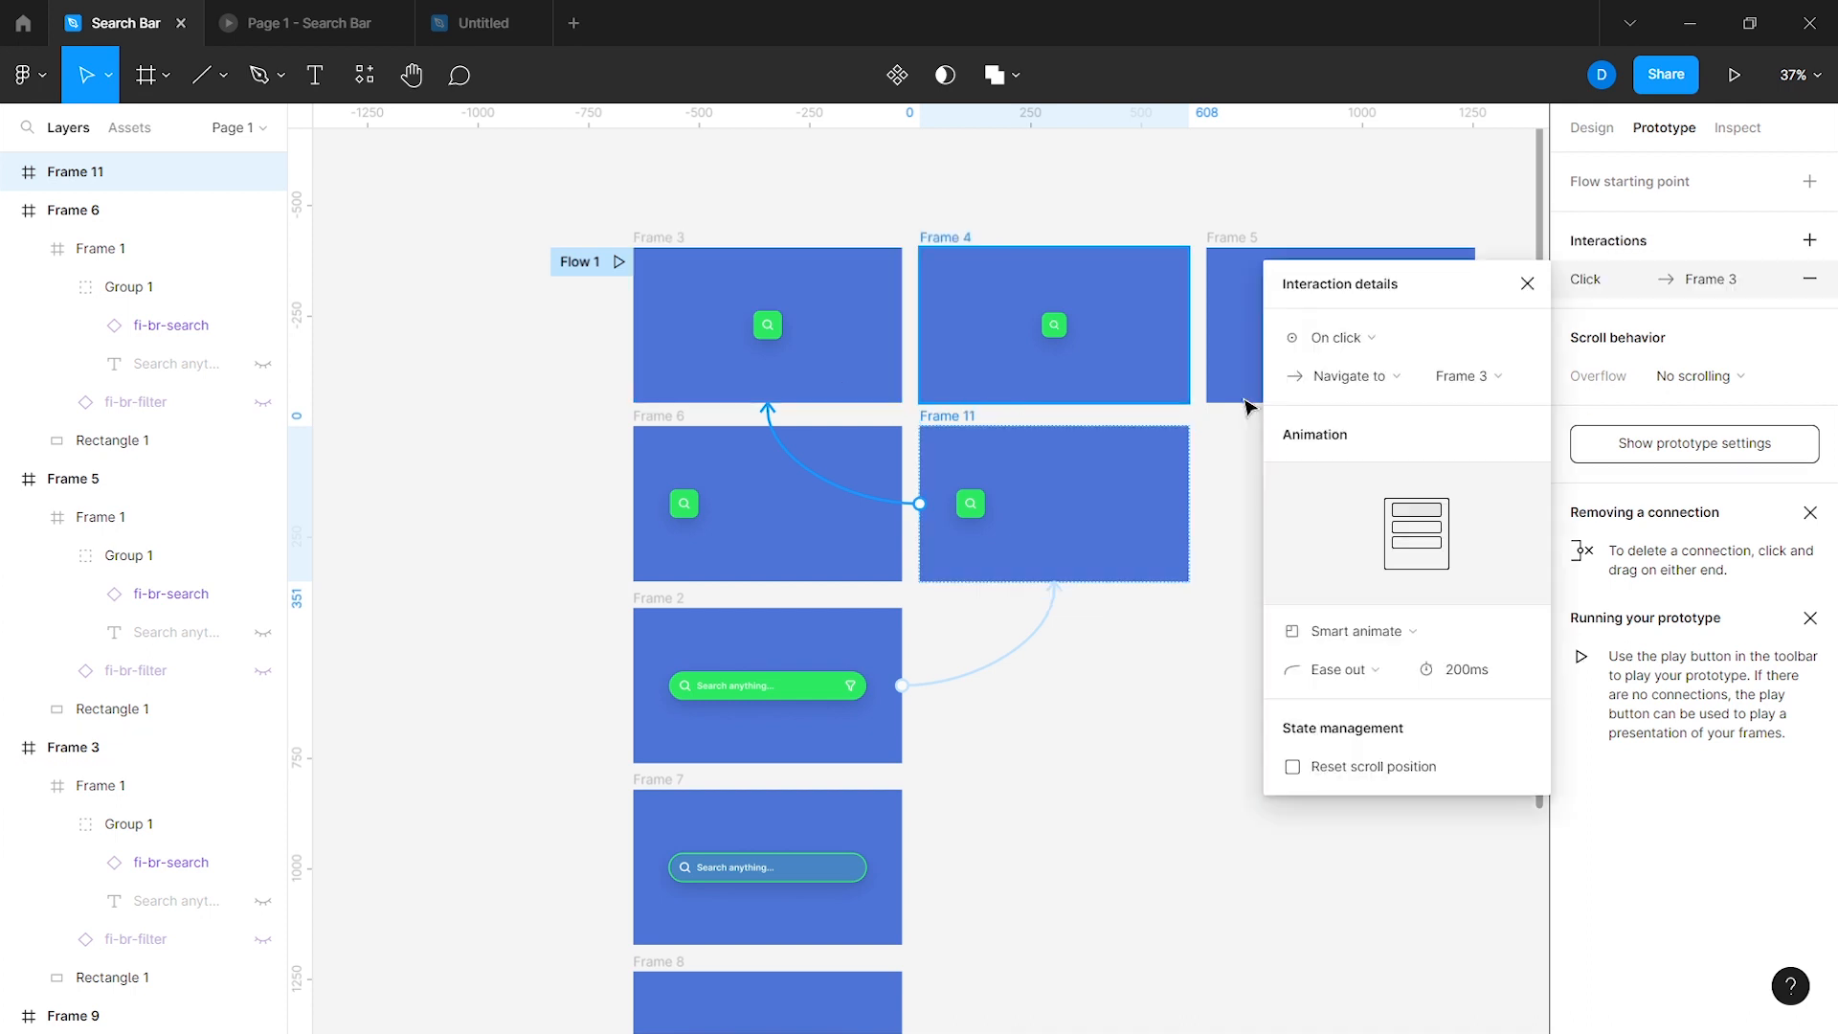
click(1361, 346)
click(1350, 636)
click(1464, 669)
text(300)
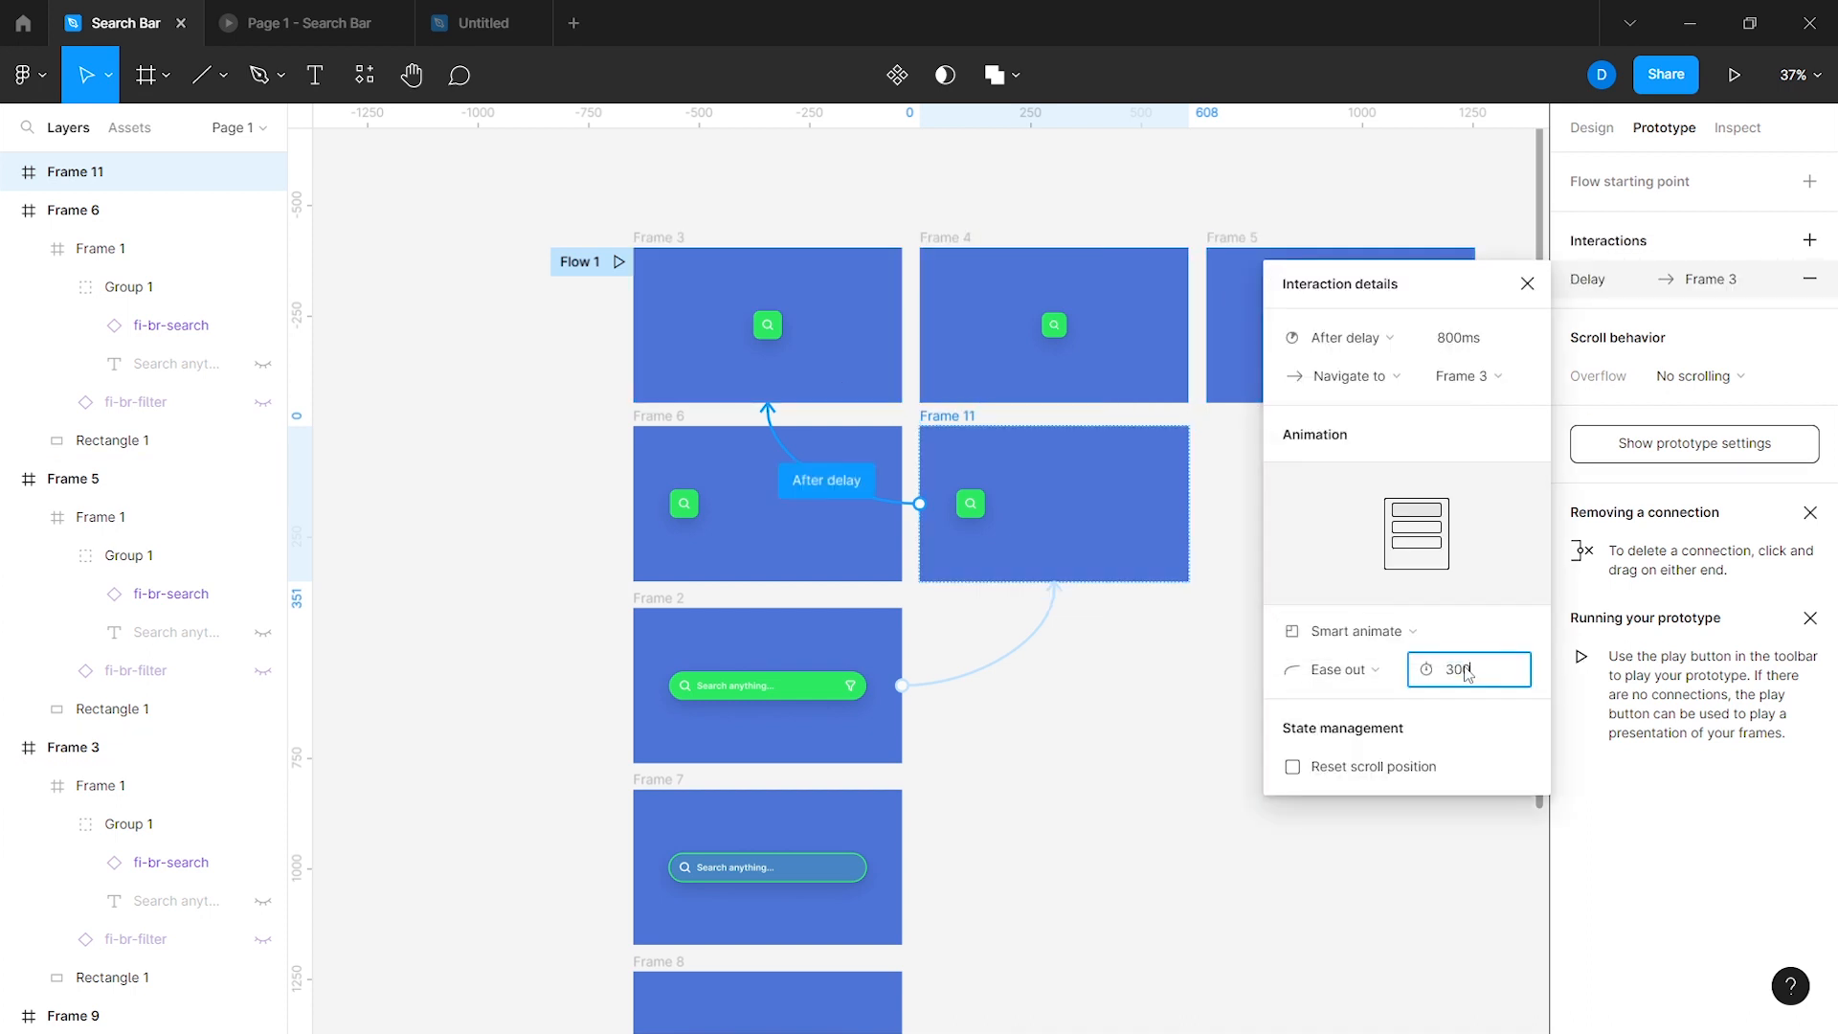
key(Return)
click(1455, 337)
text(1)
key(Return)
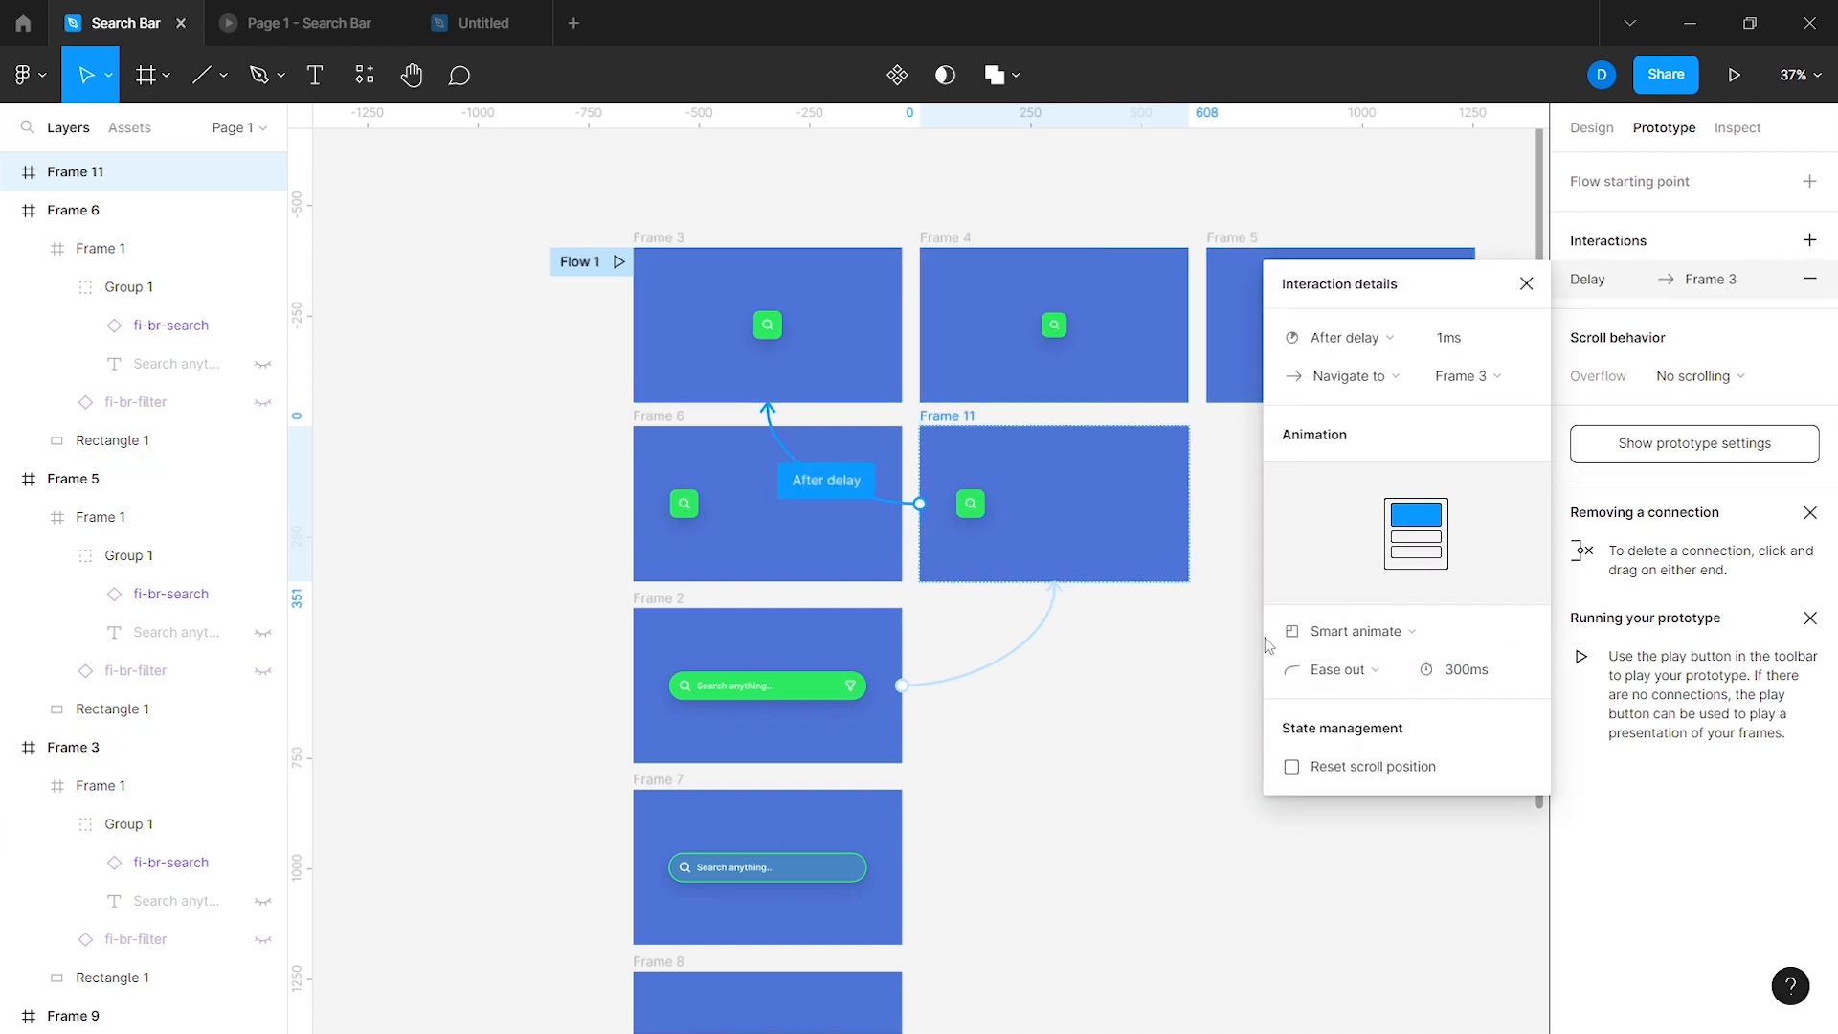
click(1221, 658)
Step: Play Flow 1 and repeatedly test expanding, activating, closing and collapsing the search bar back to the button
click(618, 261)
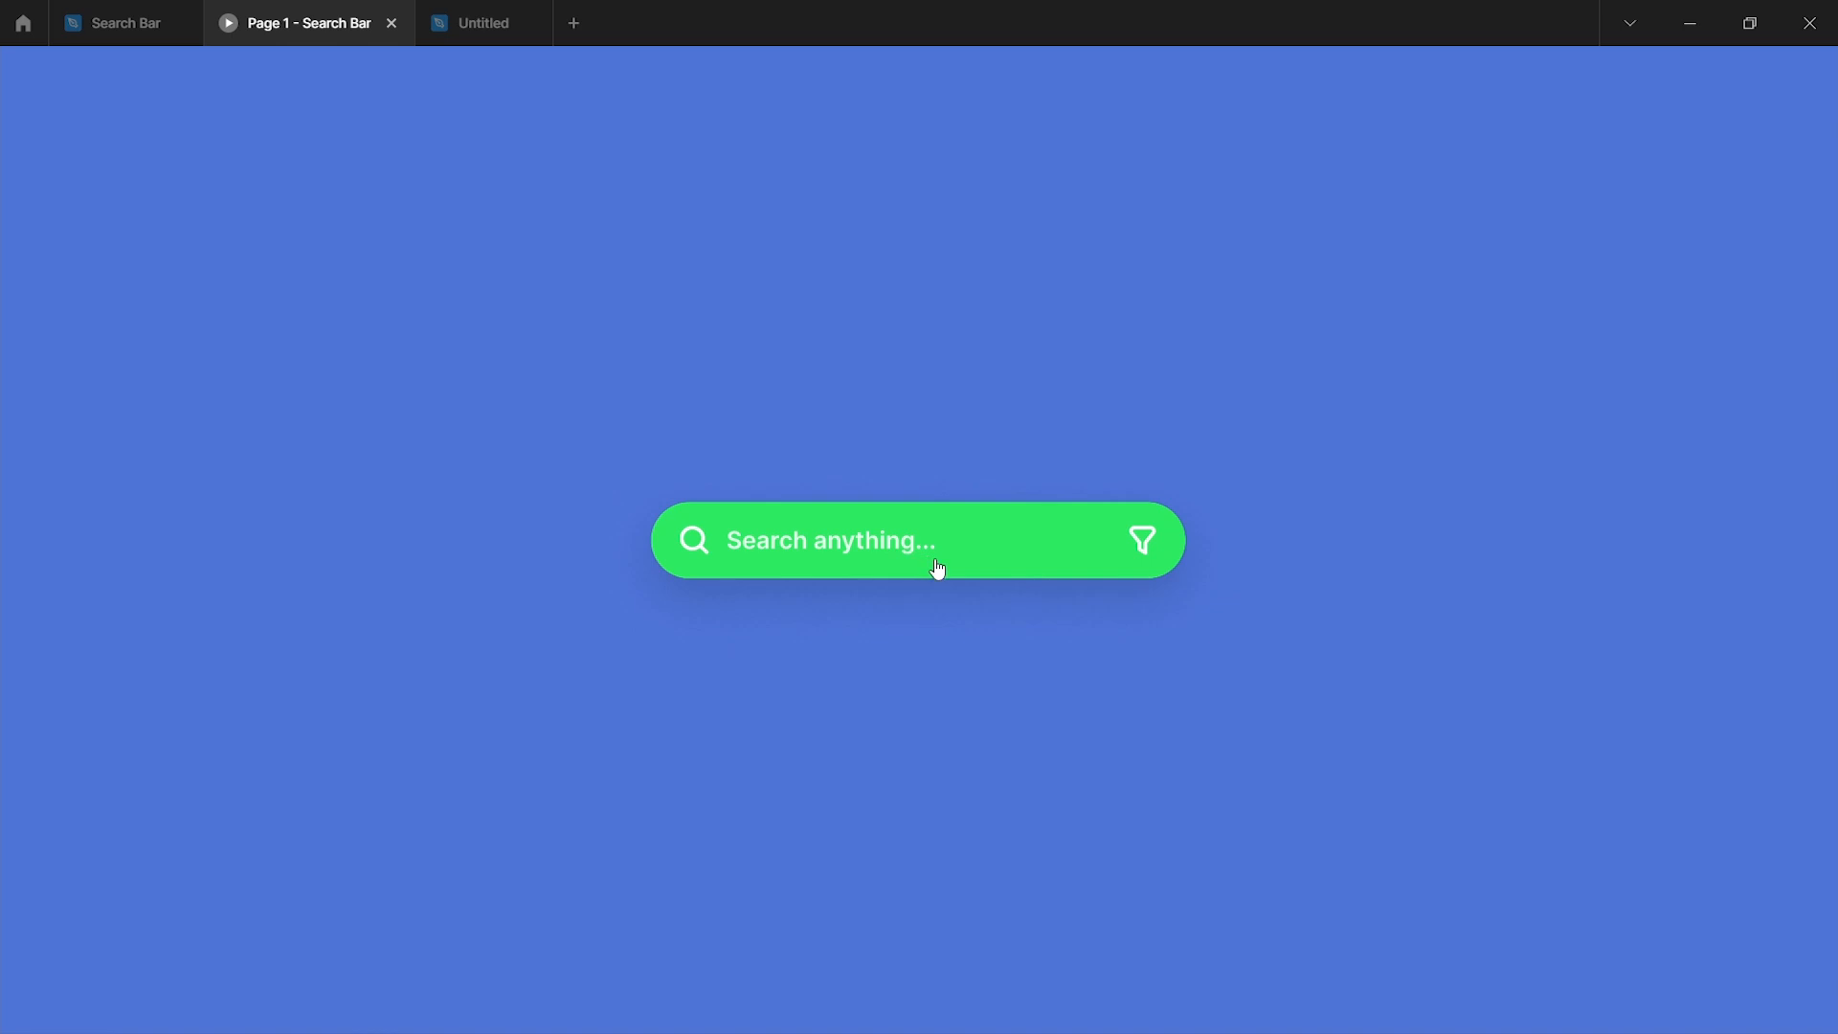
click(914, 542)
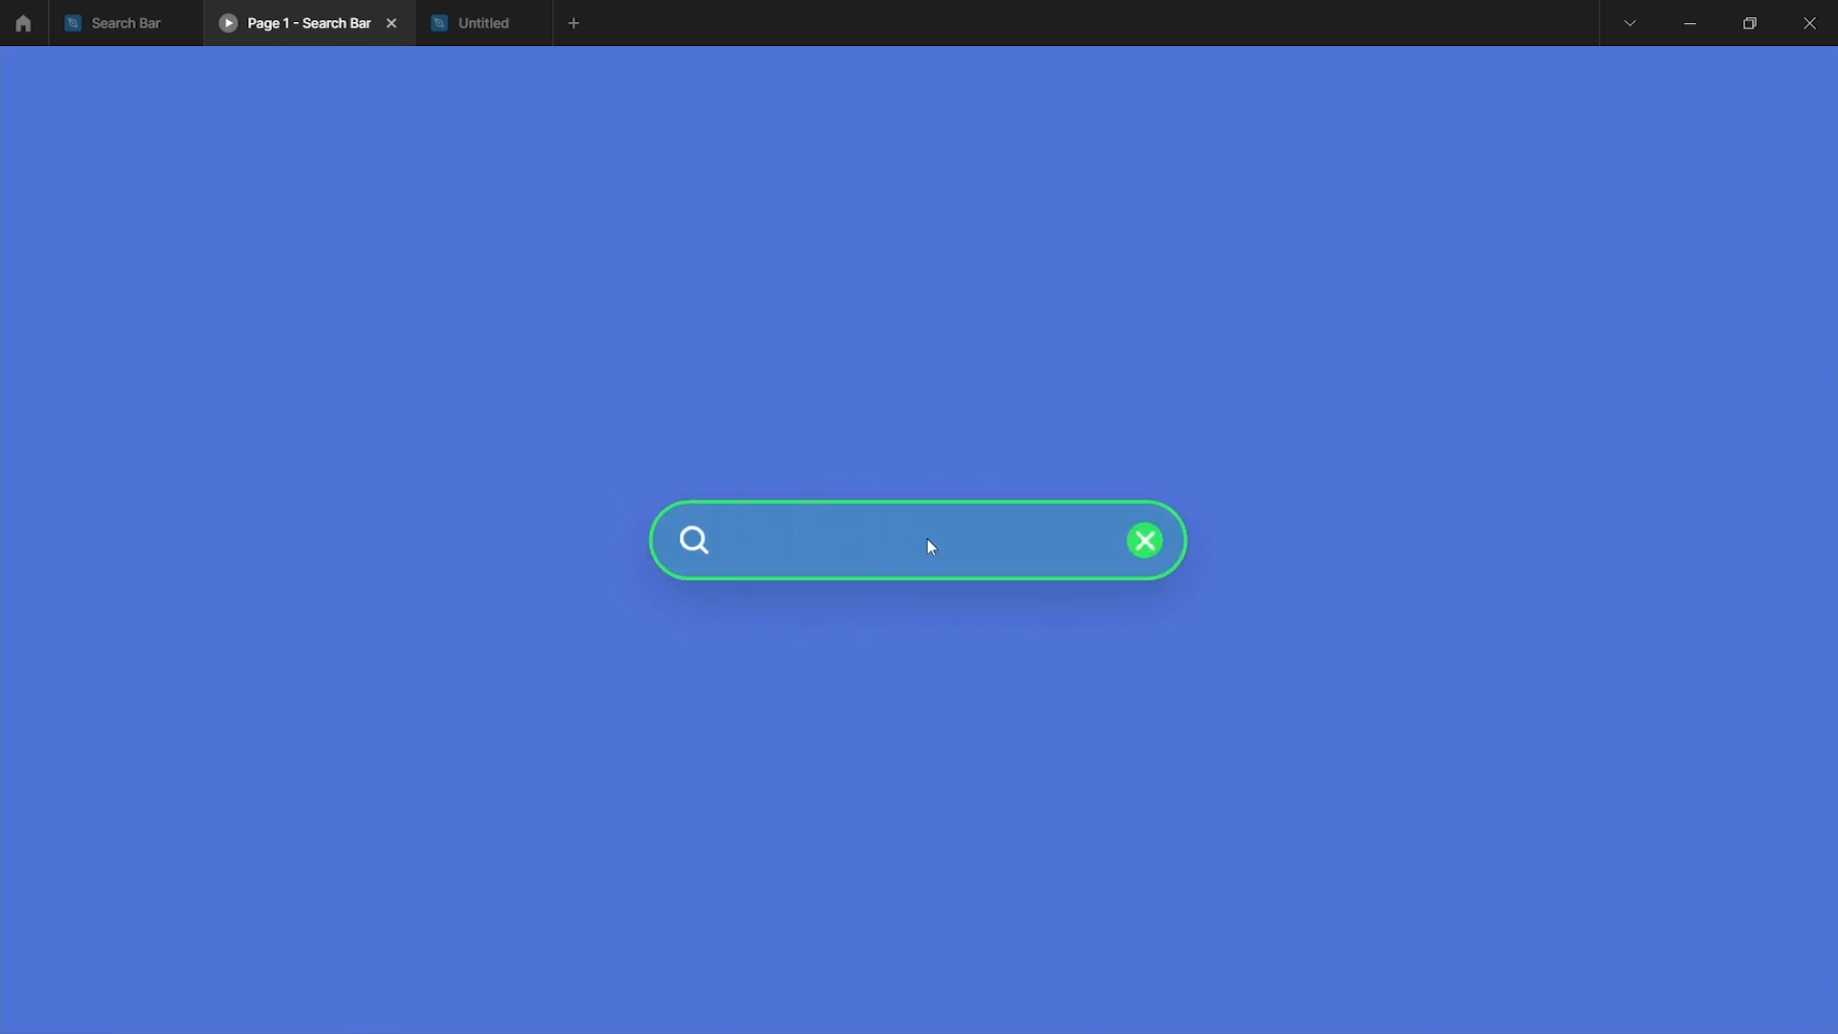
click(1153, 544)
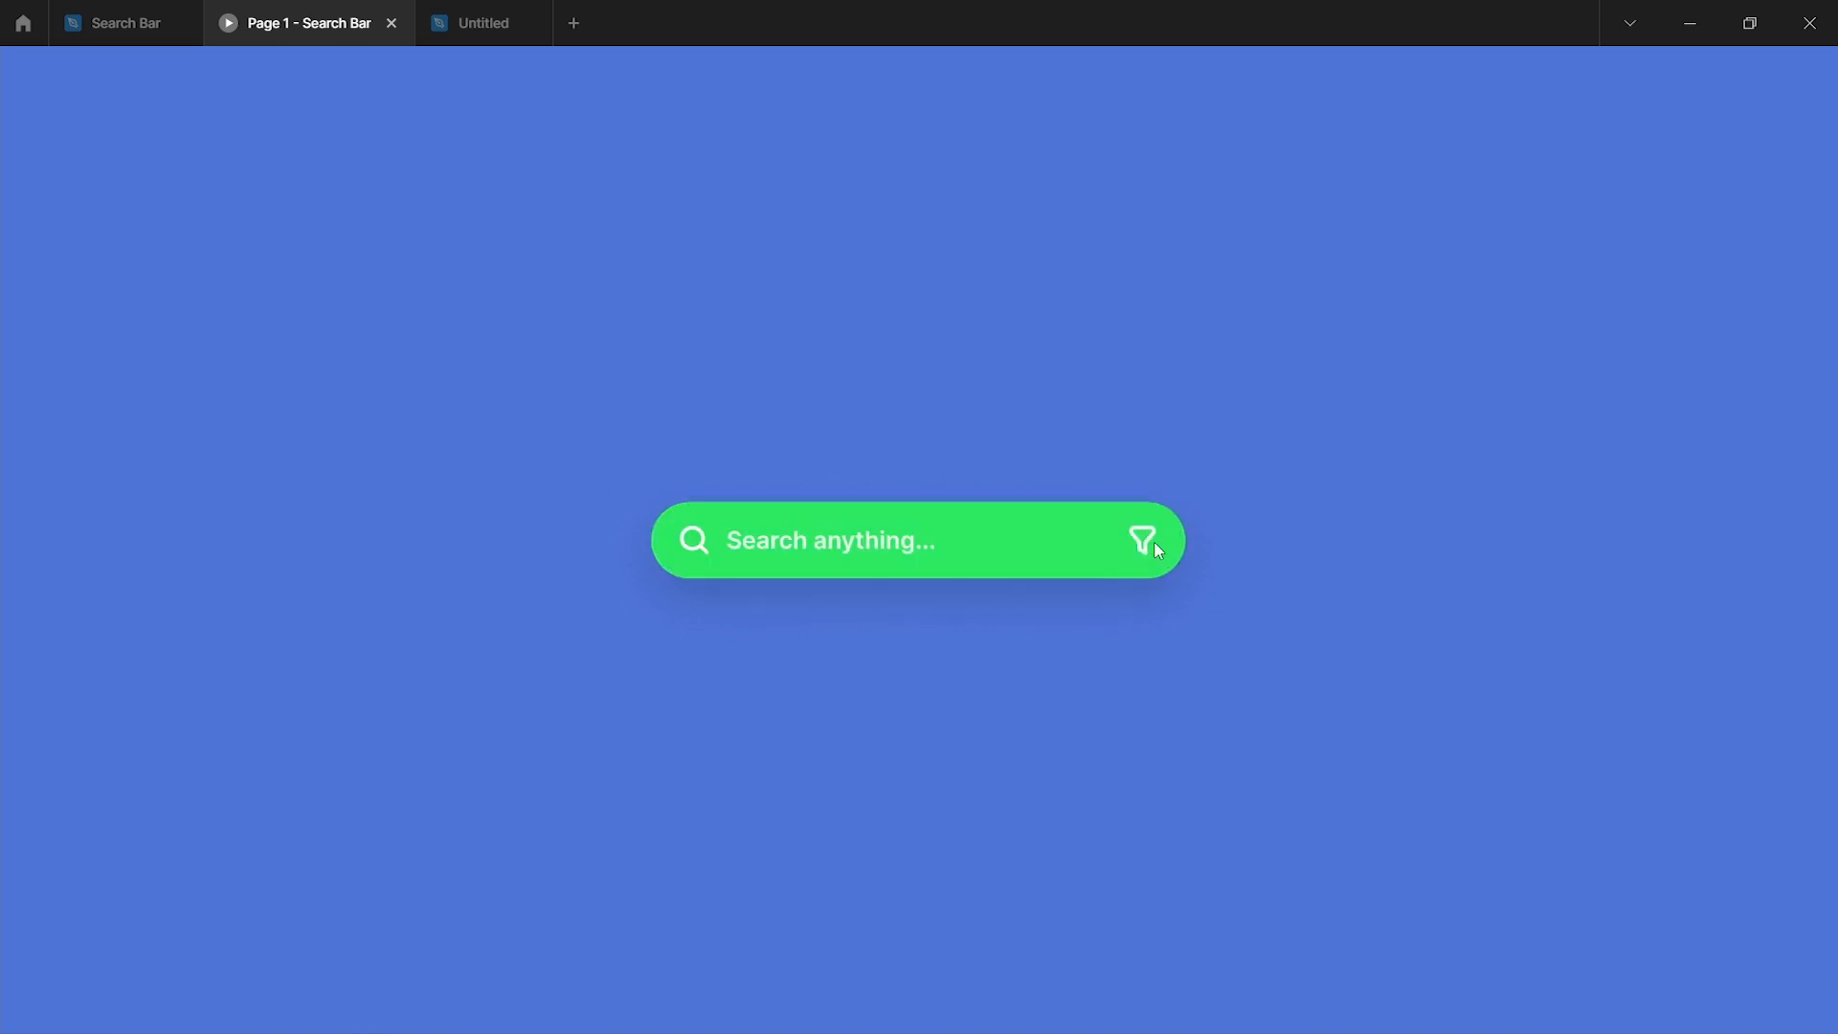
click(945, 544)
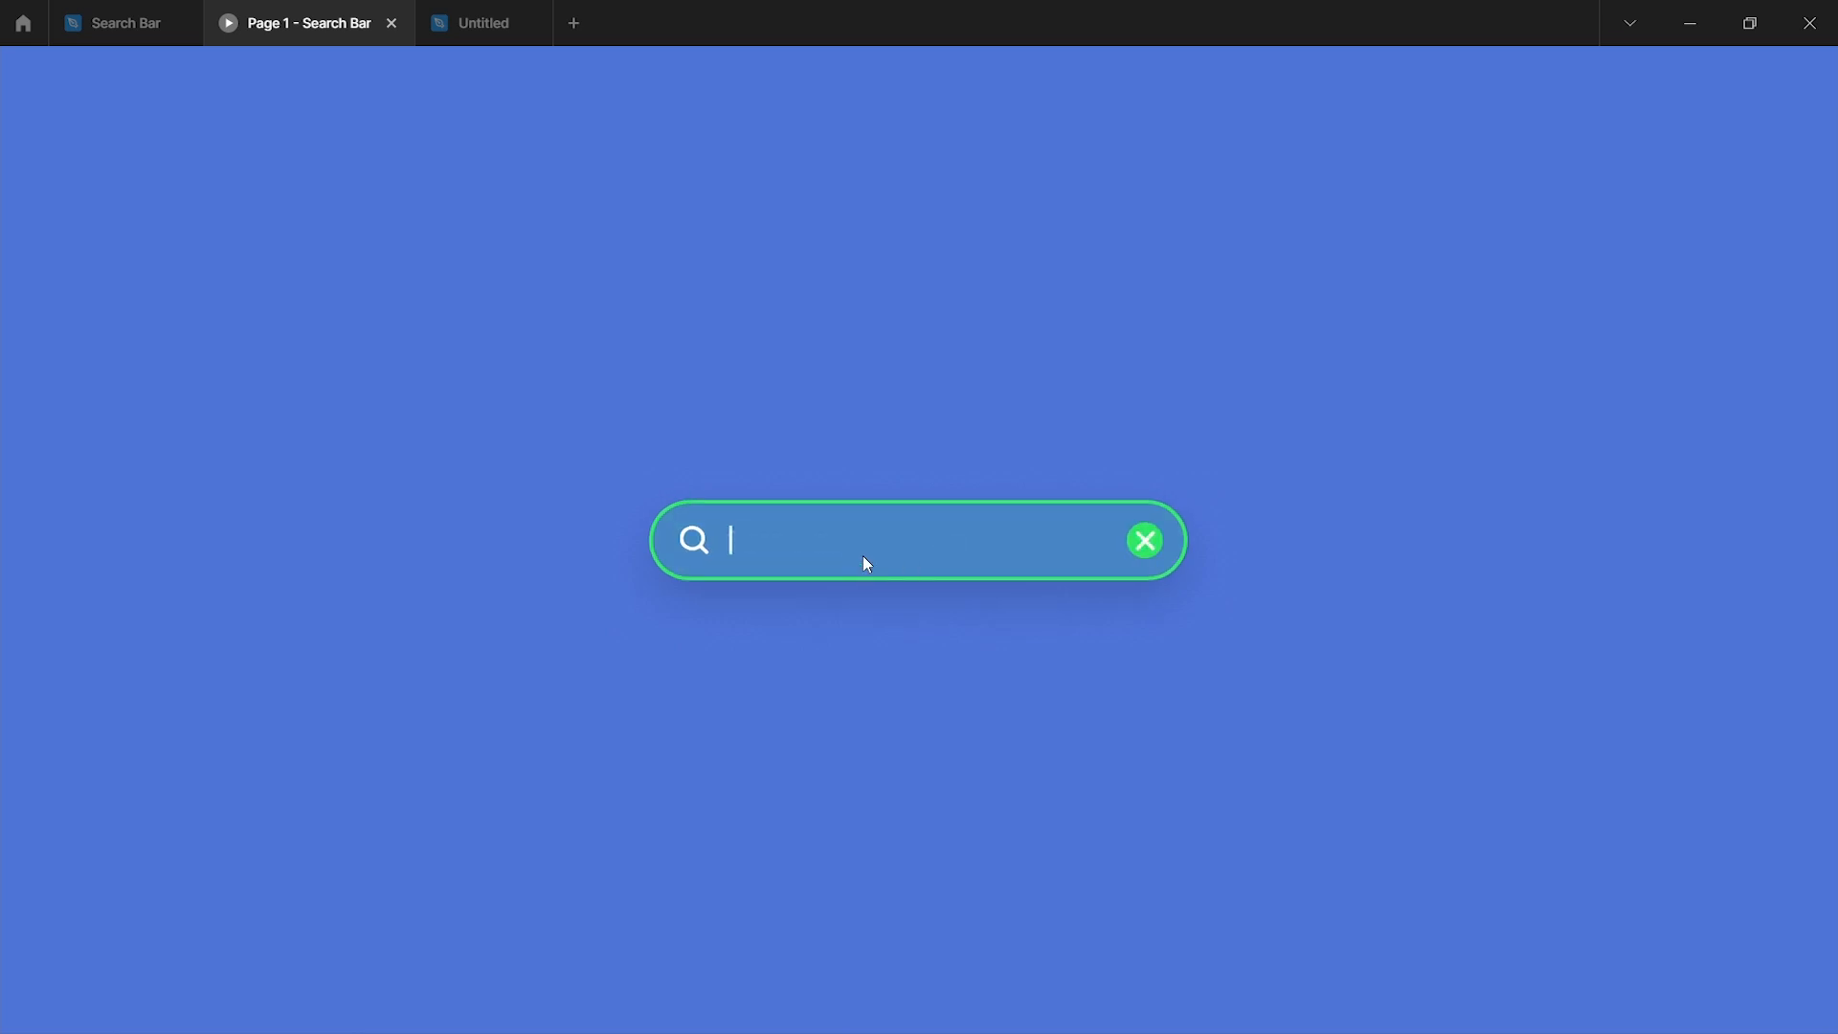
click(1148, 541)
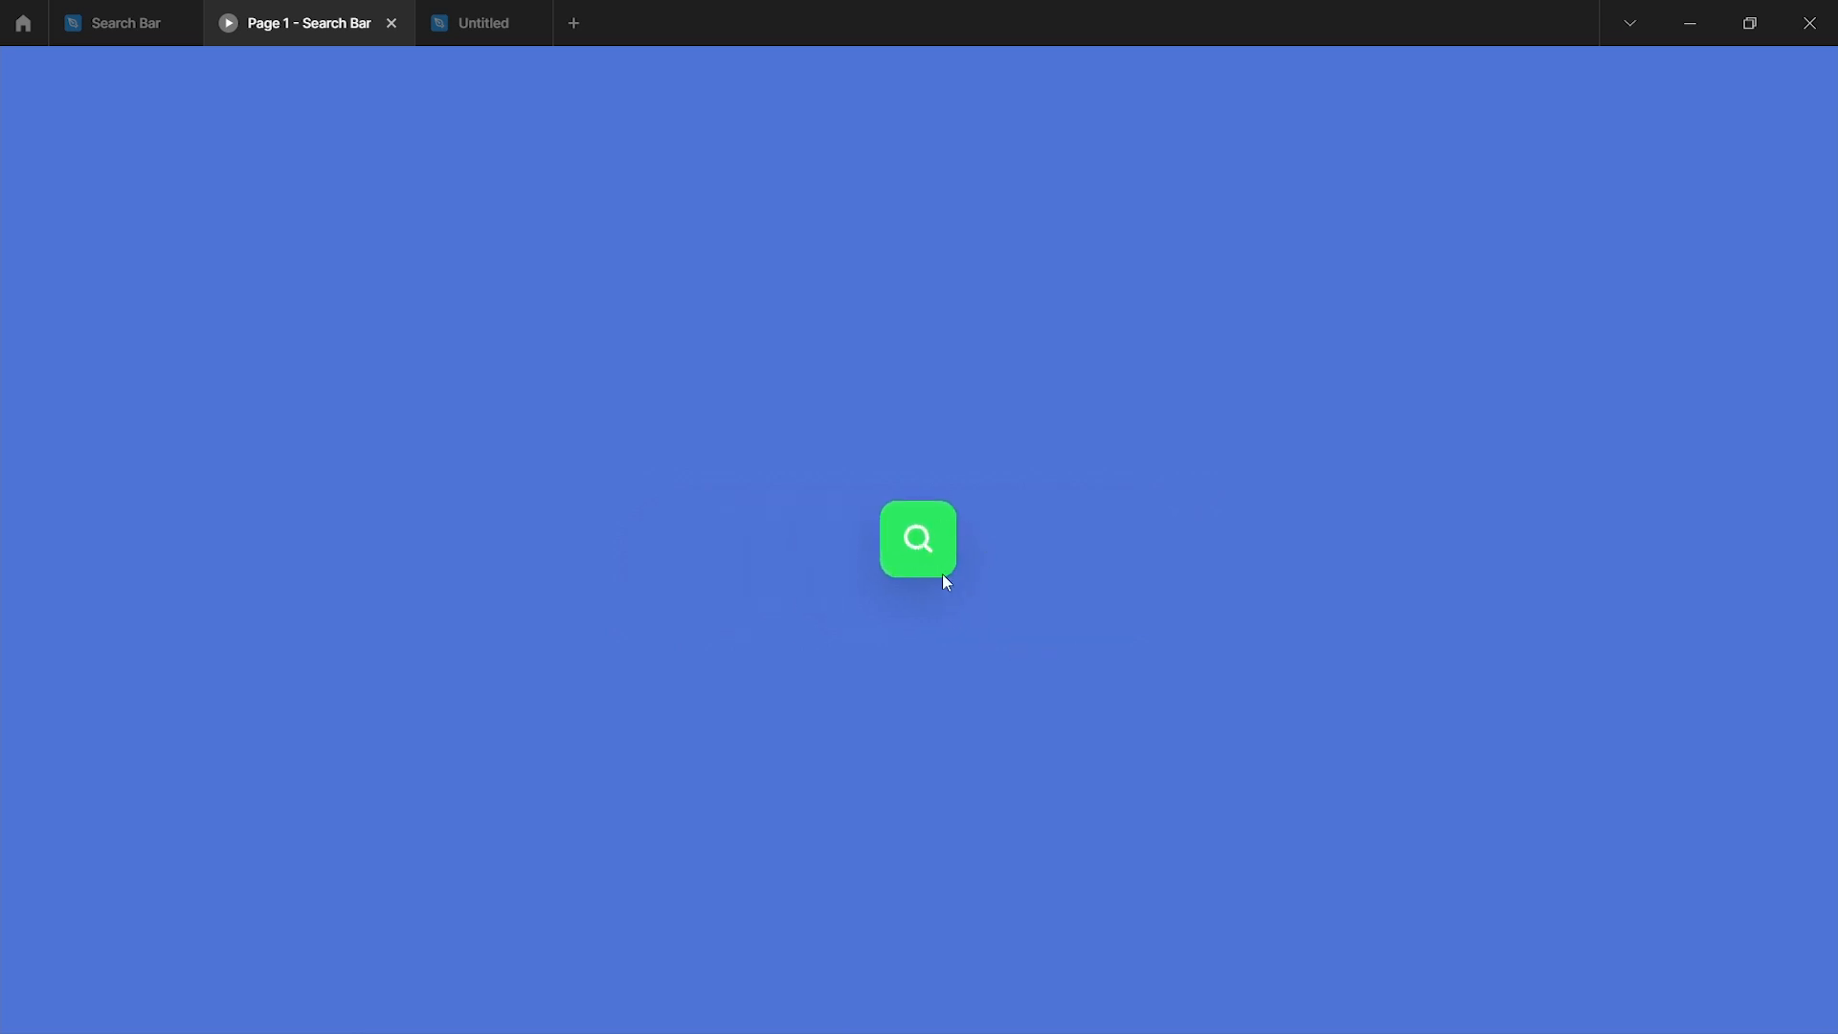
click(928, 544)
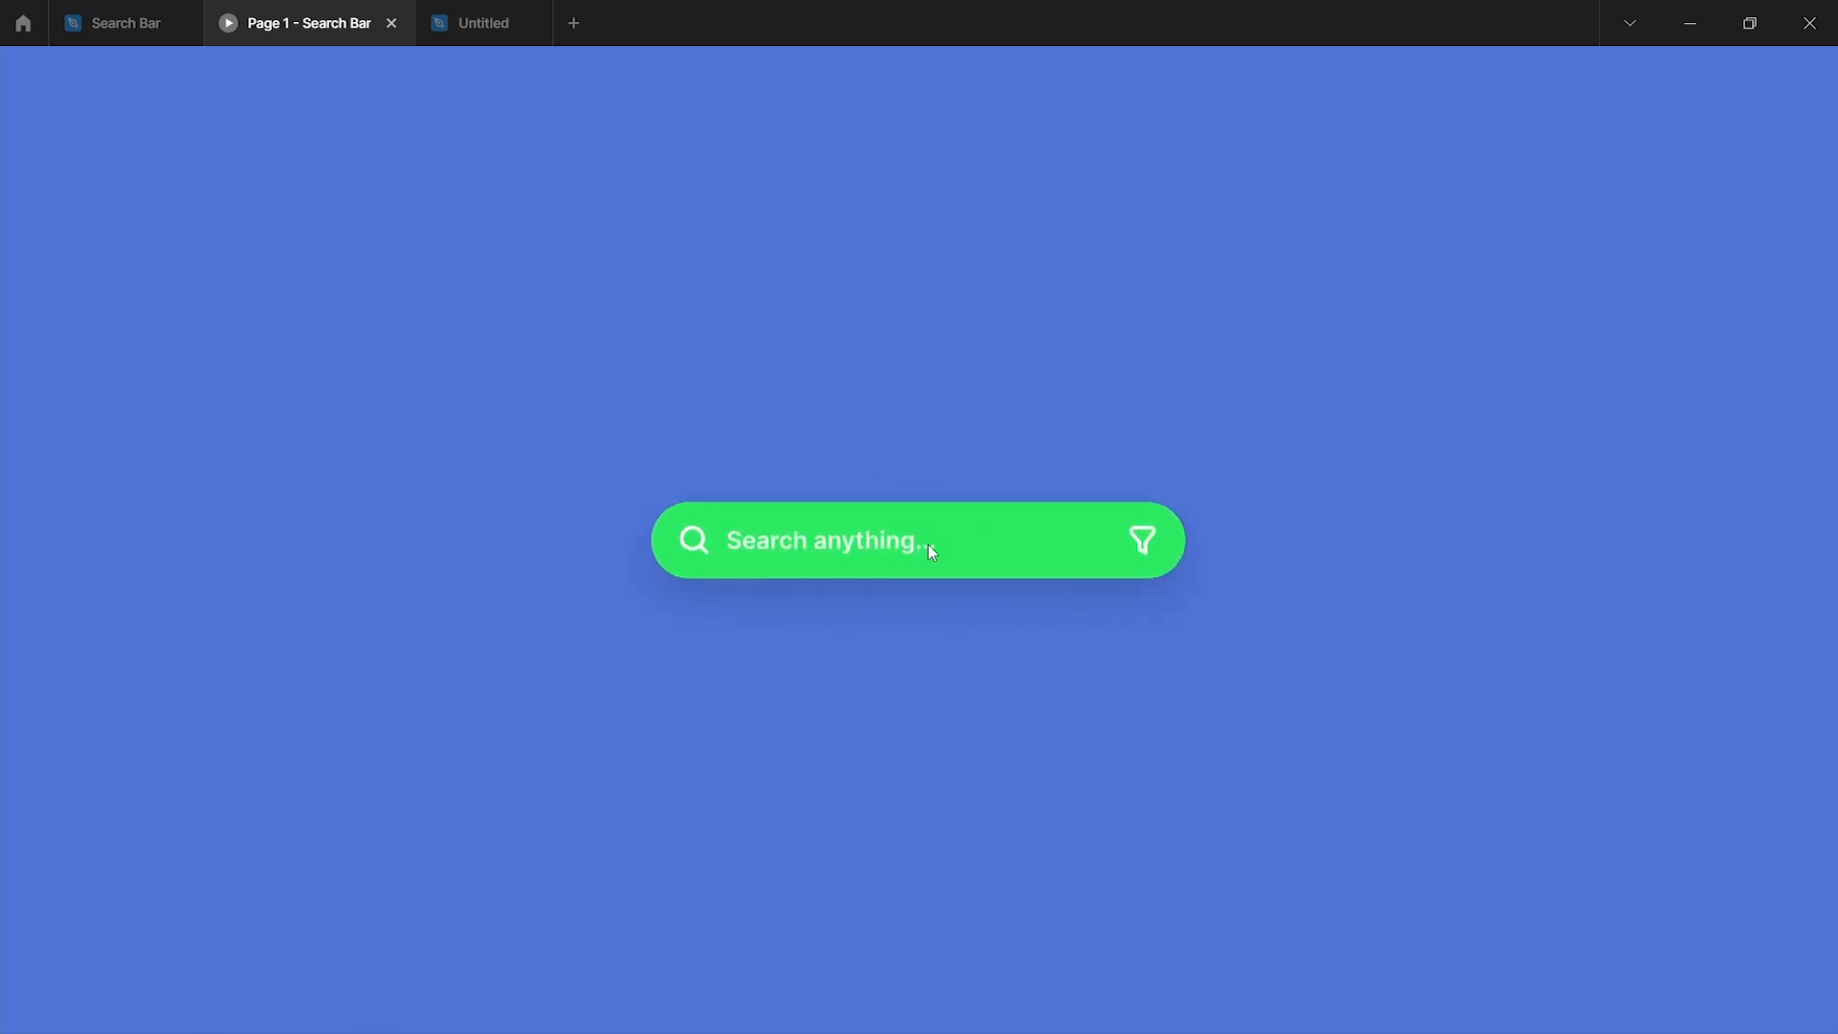
click(929, 545)
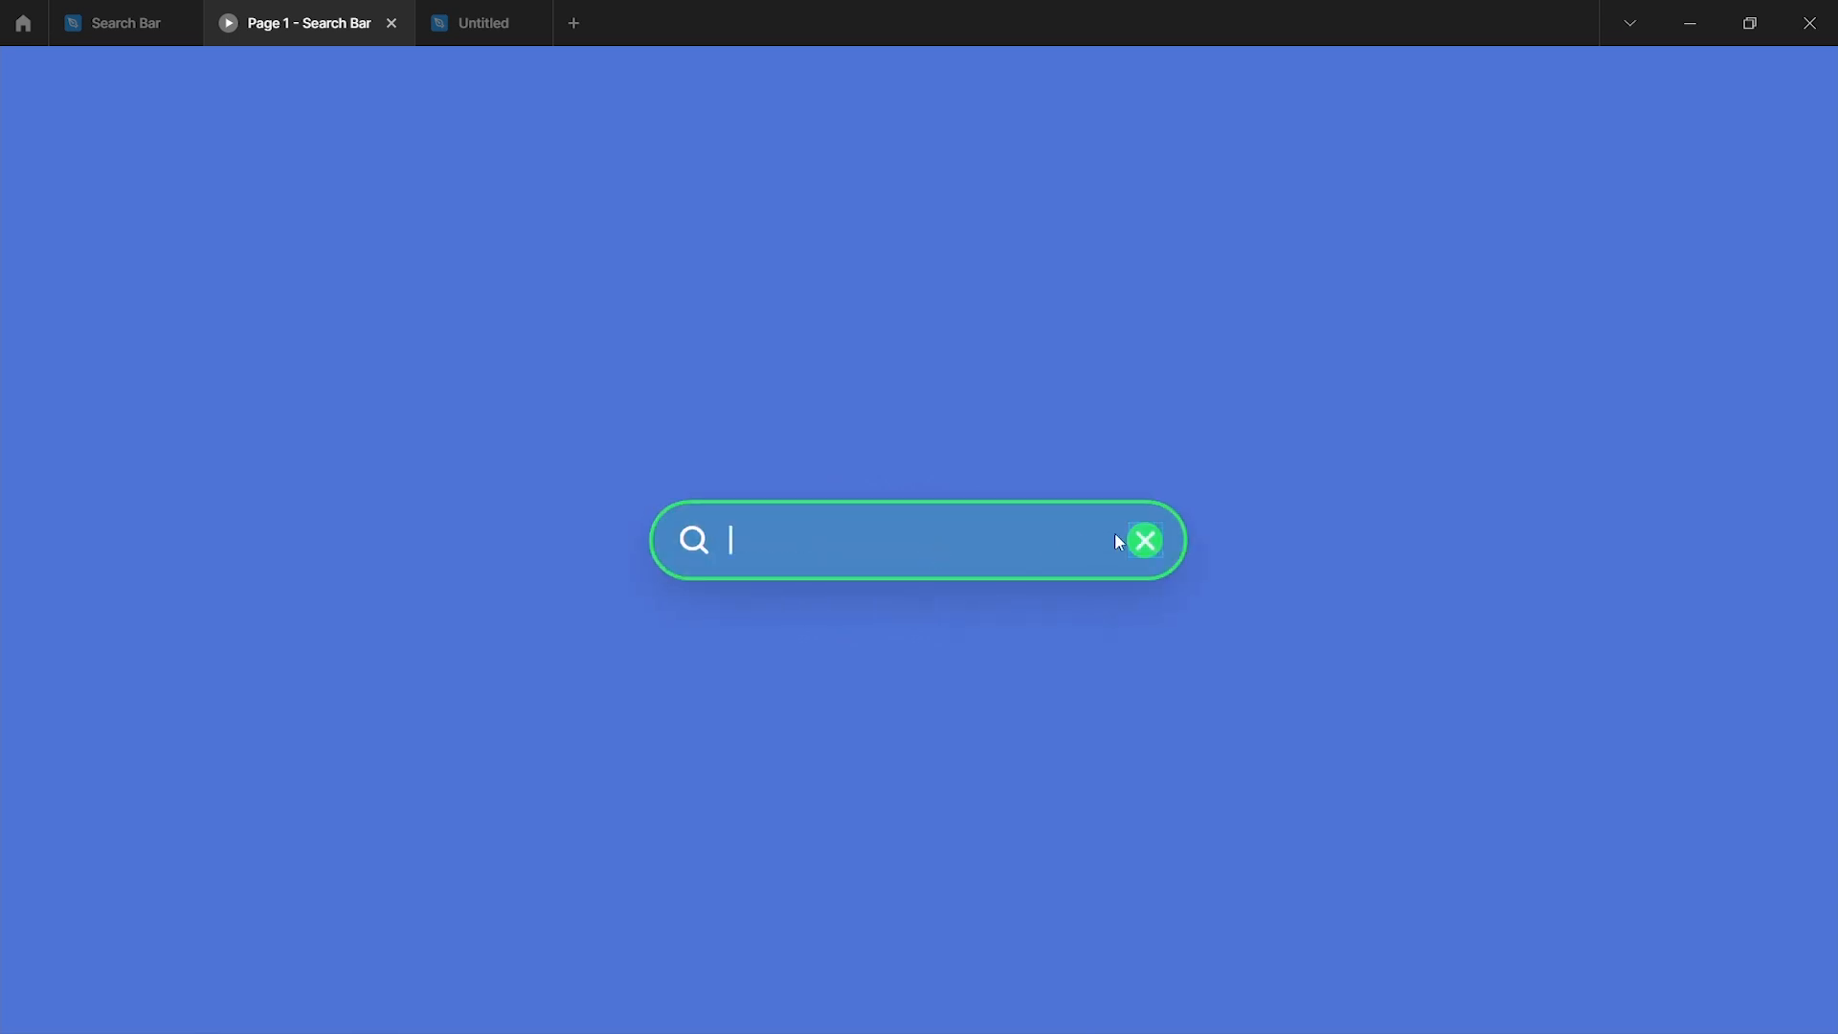
click(1146, 543)
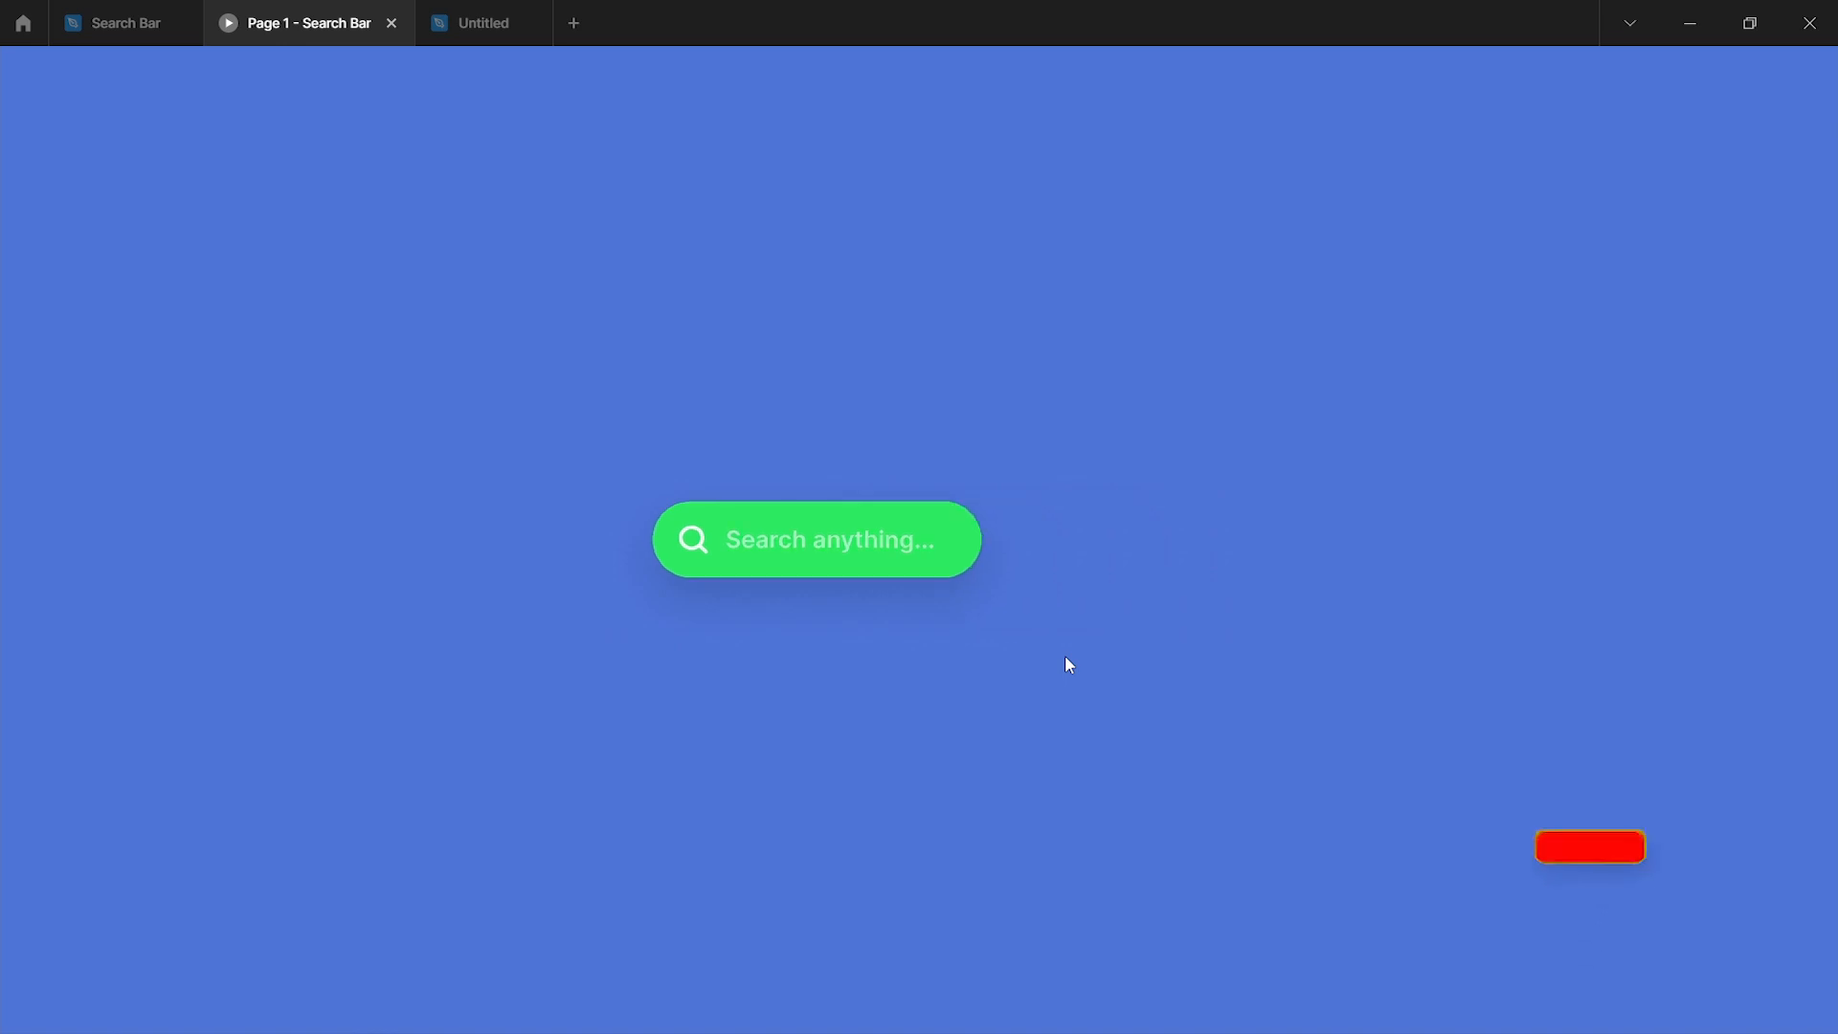
click(894, 525)
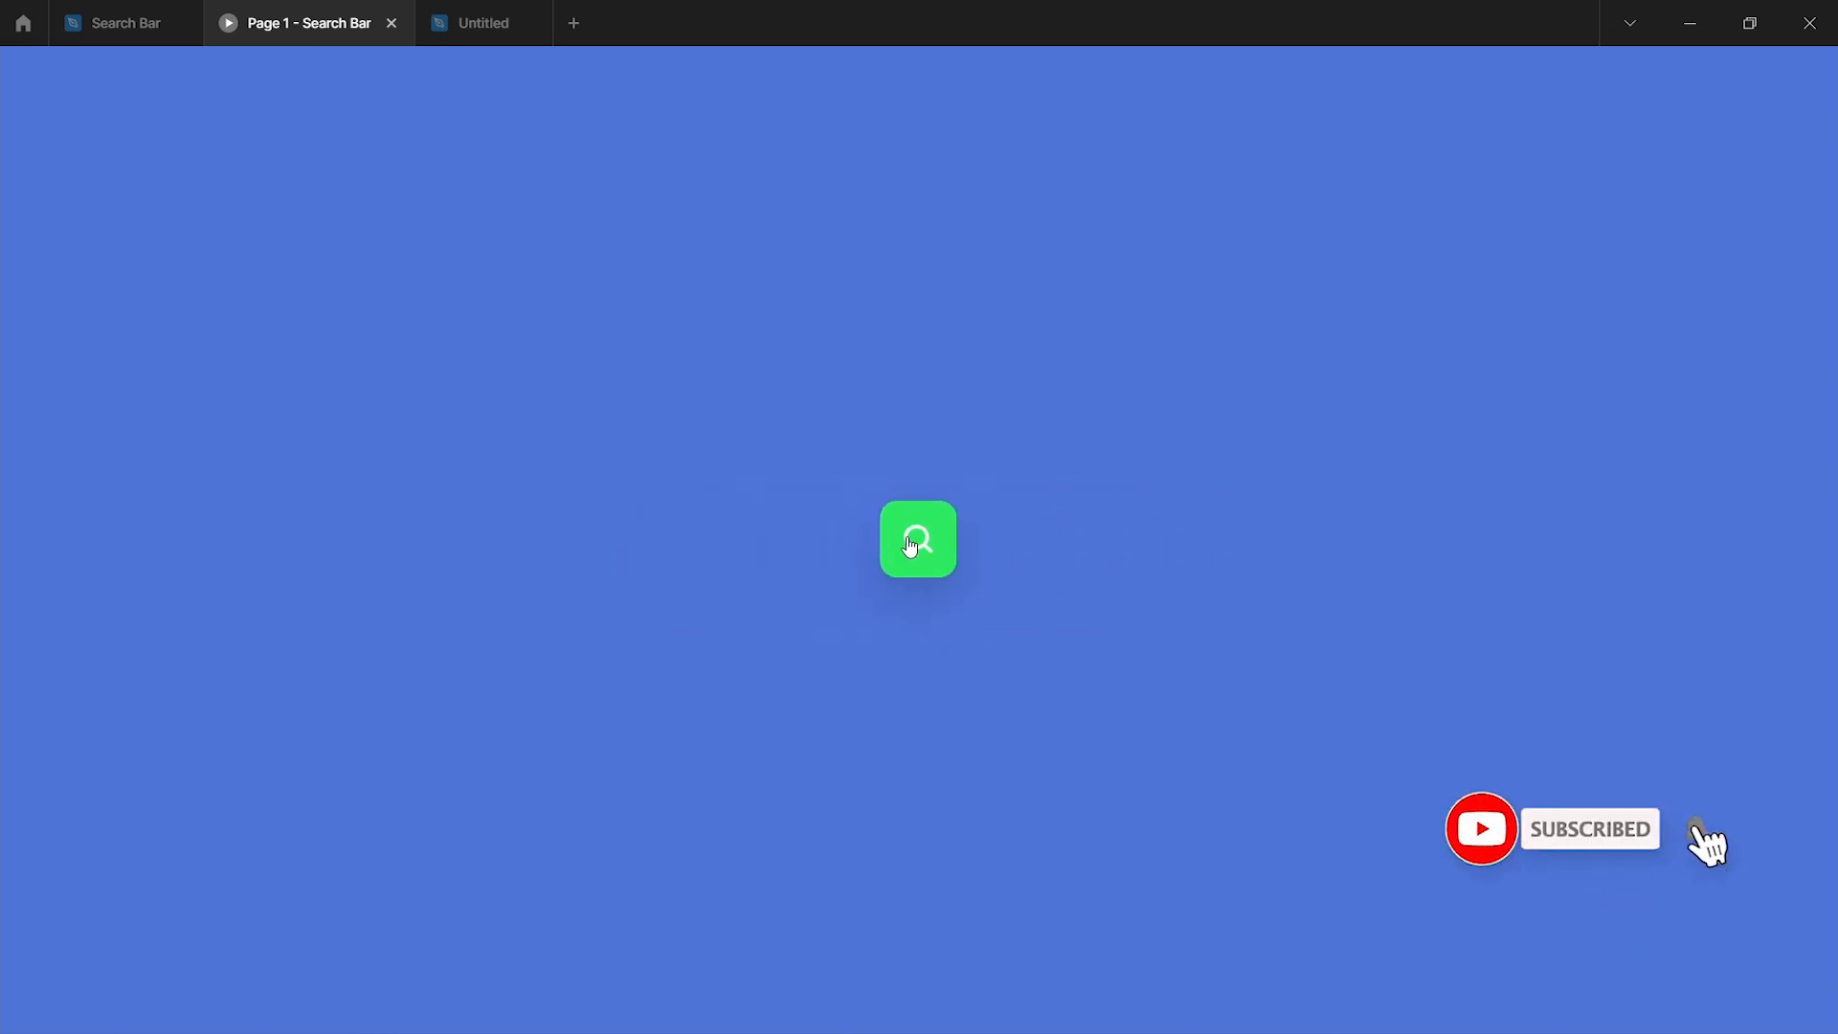